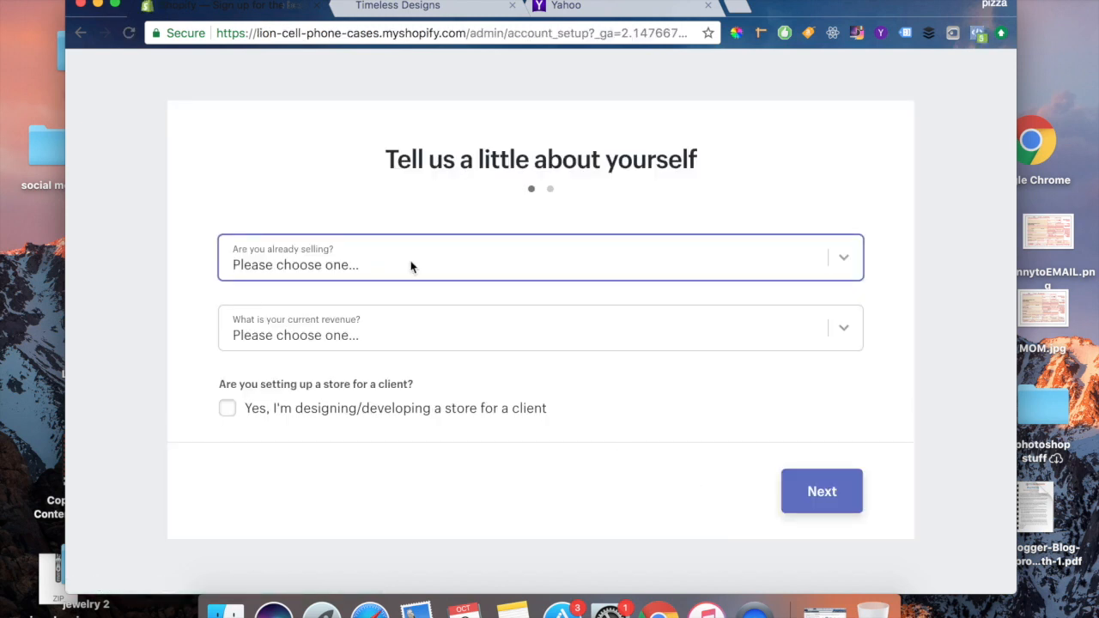
Step: Answer the question about already selling with "I'm just playing around"
{"action": "left_click", "coordinate": [115, 5]}
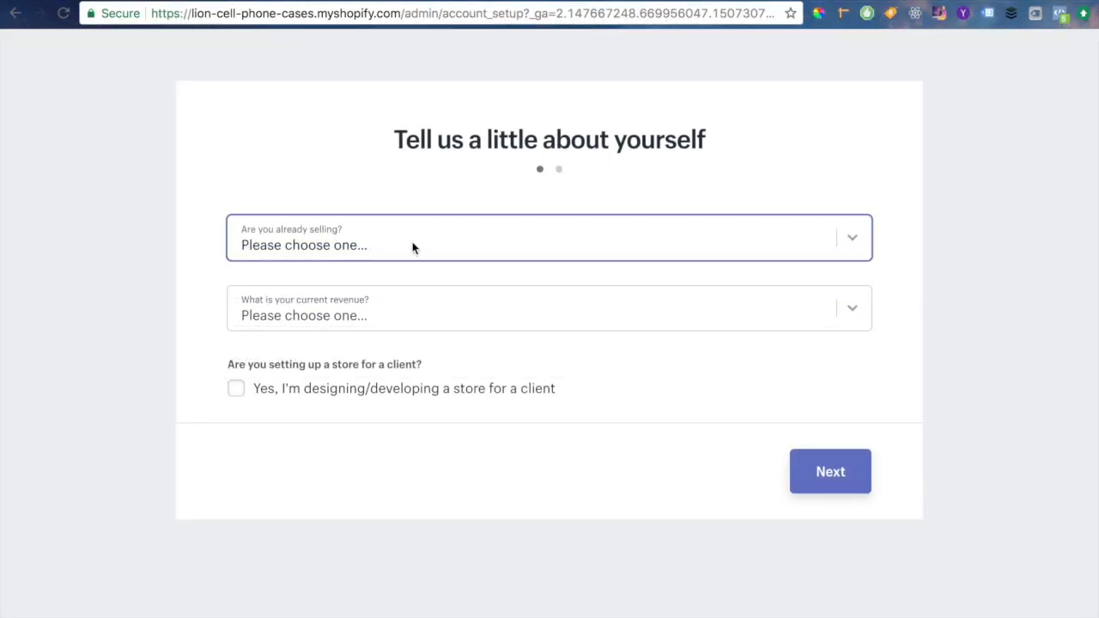
{"action": "left_click", "coordinate": [421, 253]}
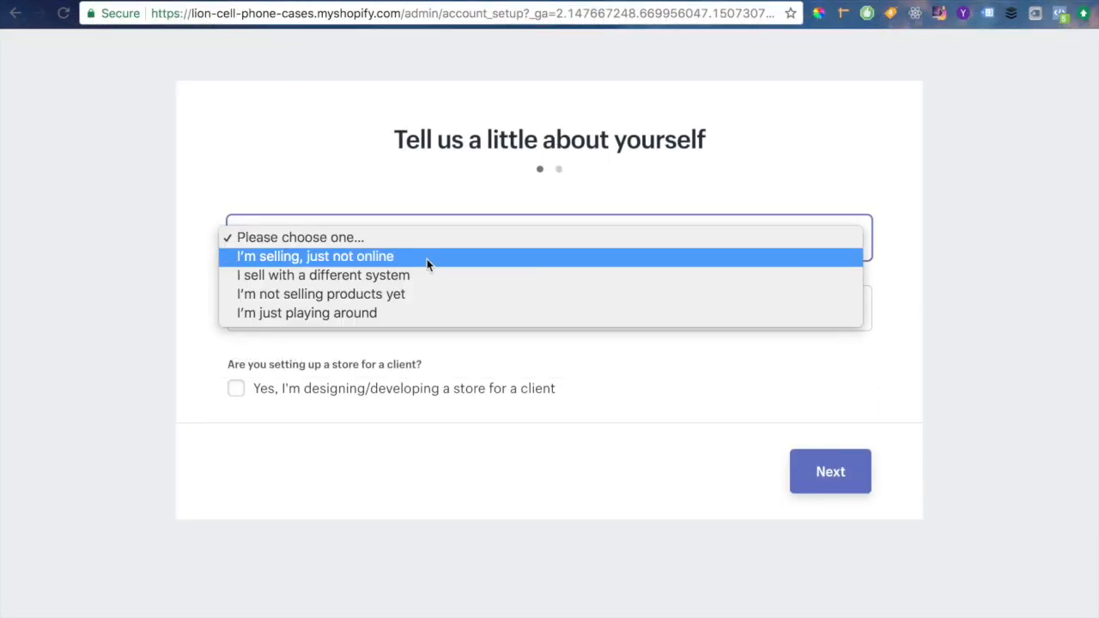
{"action": "left_click", "coordinate": [421, 295]}
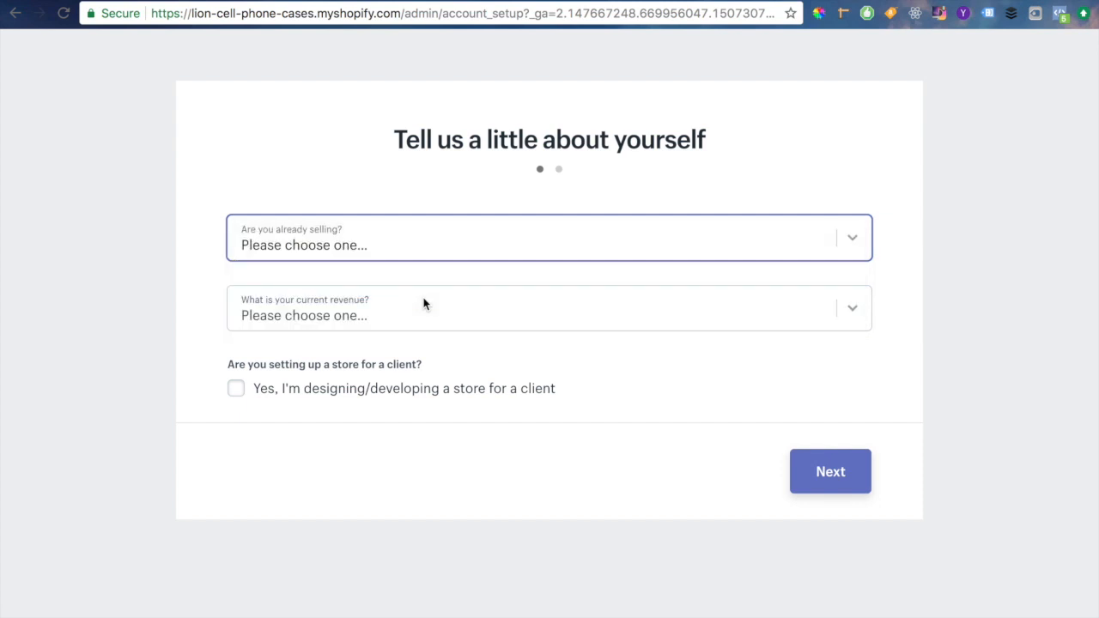
{"action": "left_click", "coordinate": [410, 240]}
{"action": "left_click", "coordinate": [401, 257]}
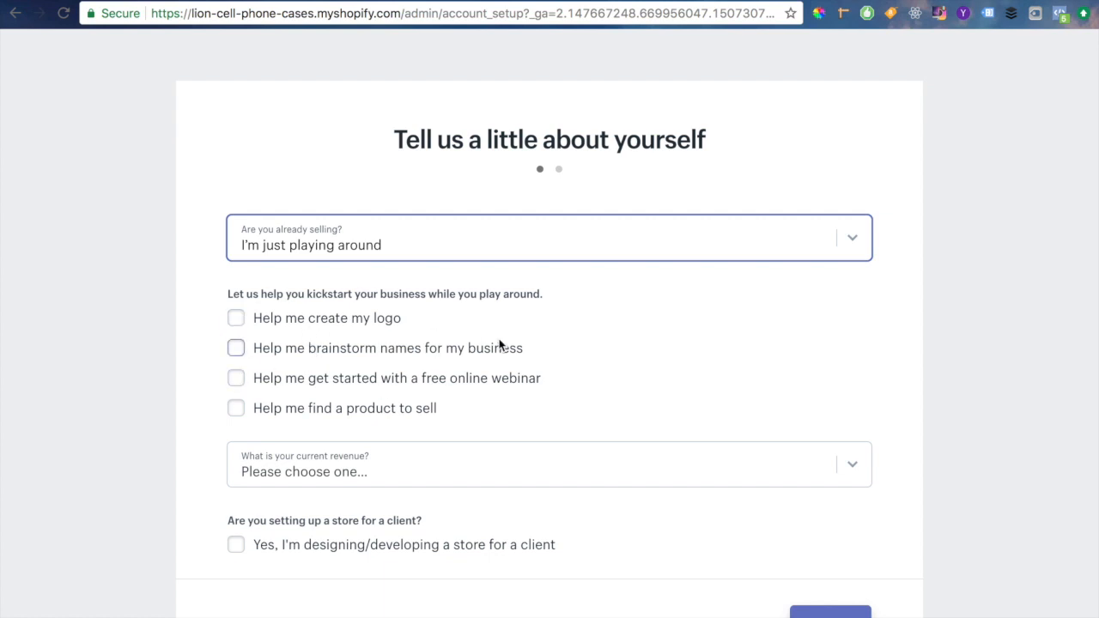
Step: Request help with a logo, business names and finding a product, set current revenue to "$0 (I'm just getting started)", and continue to the address form
{"action": "left_click", "coordinate": [236, 318]}
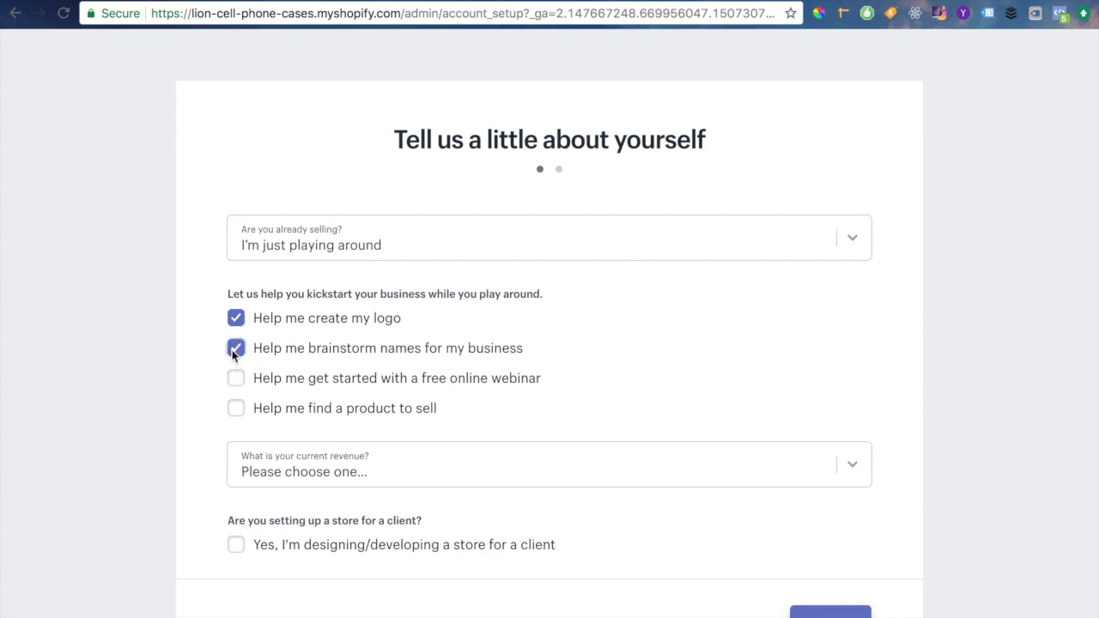
{"action": "left_click", "coordinate": [236, 410]}
{"action": "left_click", "coordinate": [399, 465]}
{"action": "left_click", "coordinate": [405, 481]}
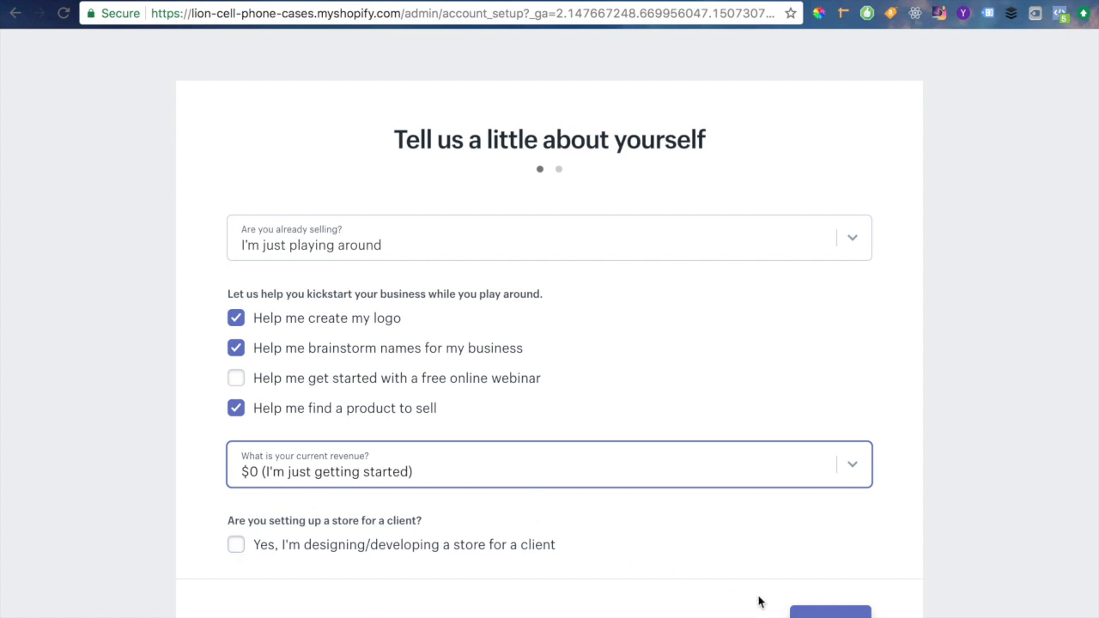
{"action": "left_click", "coordinate": [837, 613]}
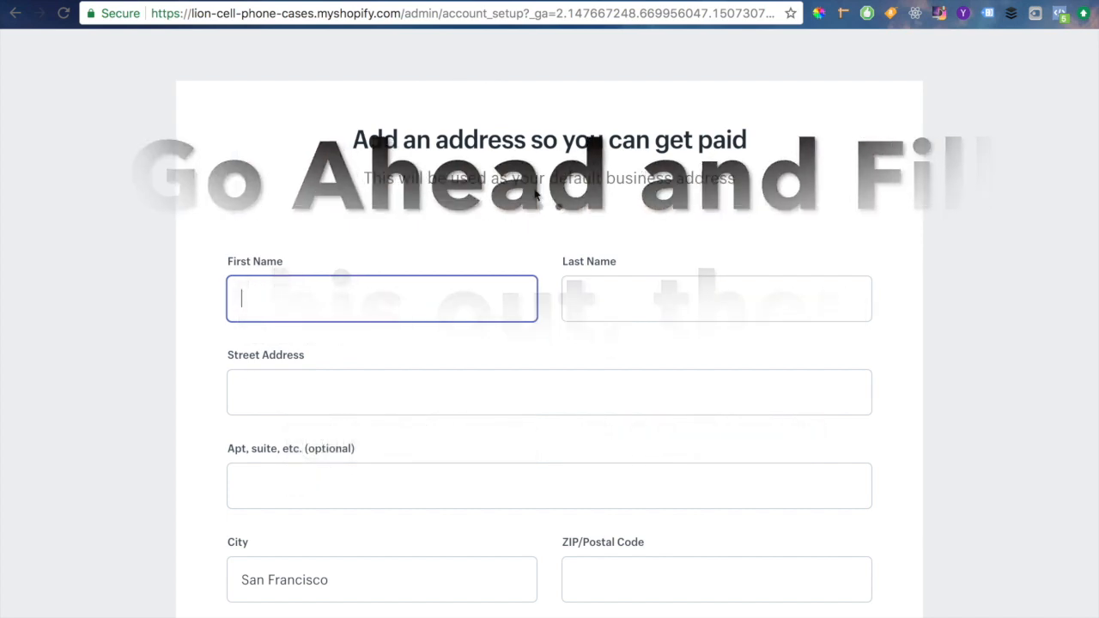
{"action": "scroll", "coordinate": [534, 195], "scroll_direction": "down", "scroll_amount": 5}
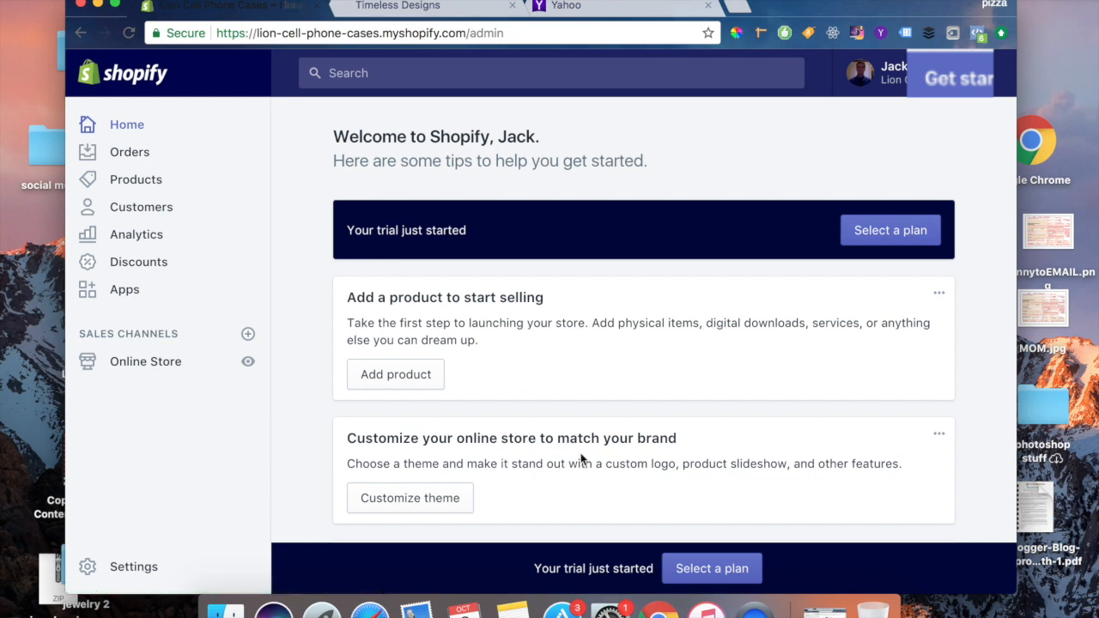
Step: Review the getting-started tips, go to the online store's themes, and open the collection of free themes
{"action": "scroll", "coordinate": [580, 460], "scroll_direction": "down", "scroll_amount": 5}
{"action": "scroll", "coordinate": [580, 459], "scroll_direction": "up", "scroll_amount": 5}
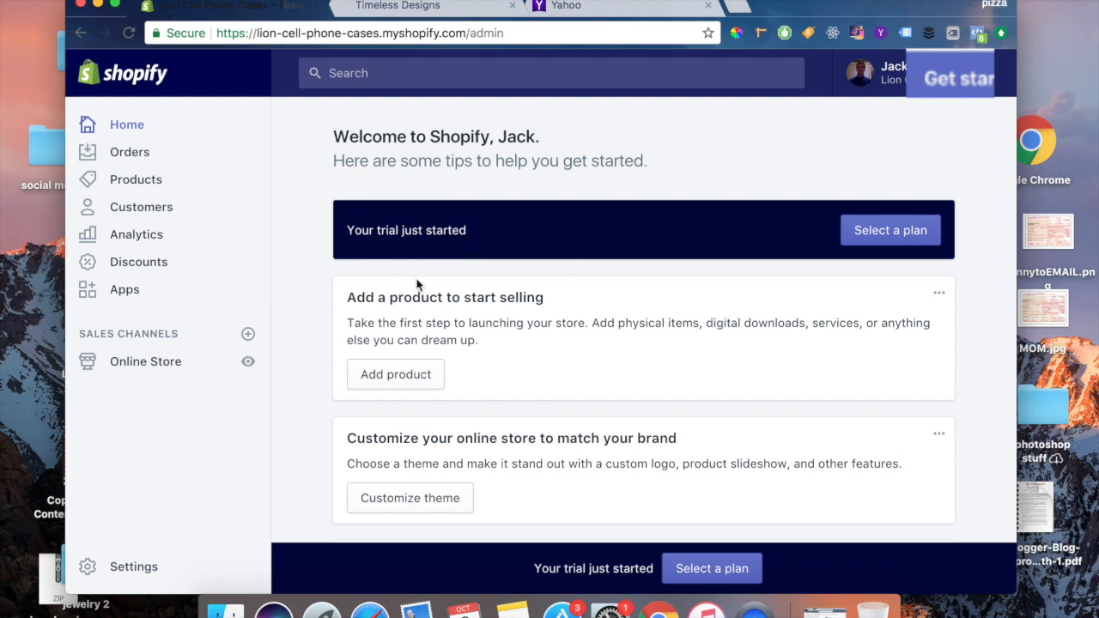
{"action": "scroll", "coordinate": [430, 279], "scroll_direction": "down", "scroll_amount": 5}
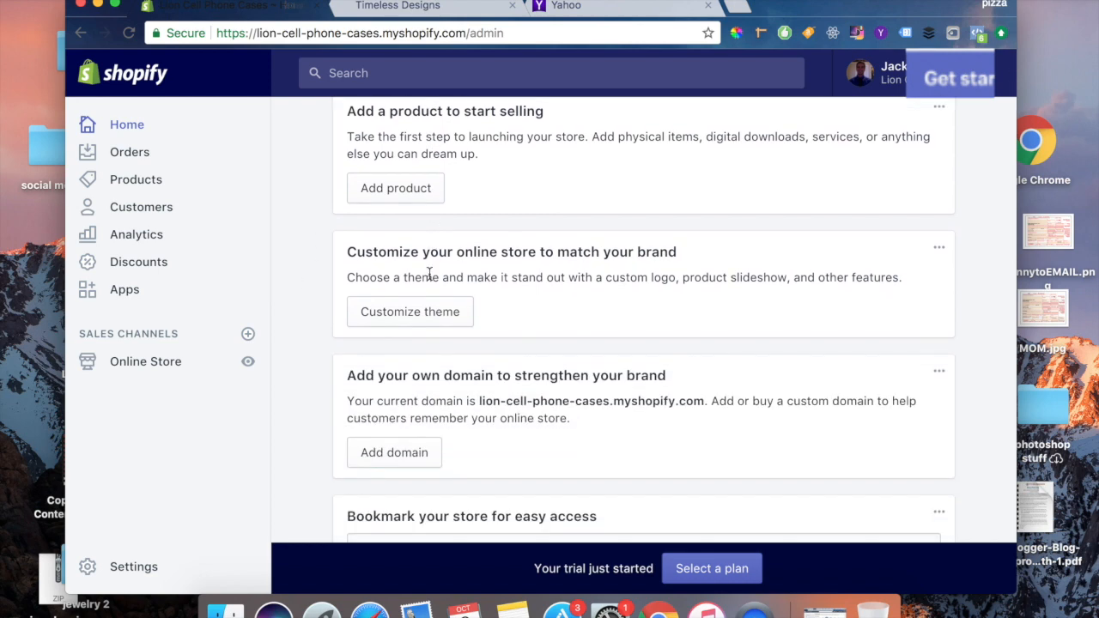
{"action": "scroll", "coordinate": [429, 275], "scroll_direction": "up", "scroll_amount": 4}
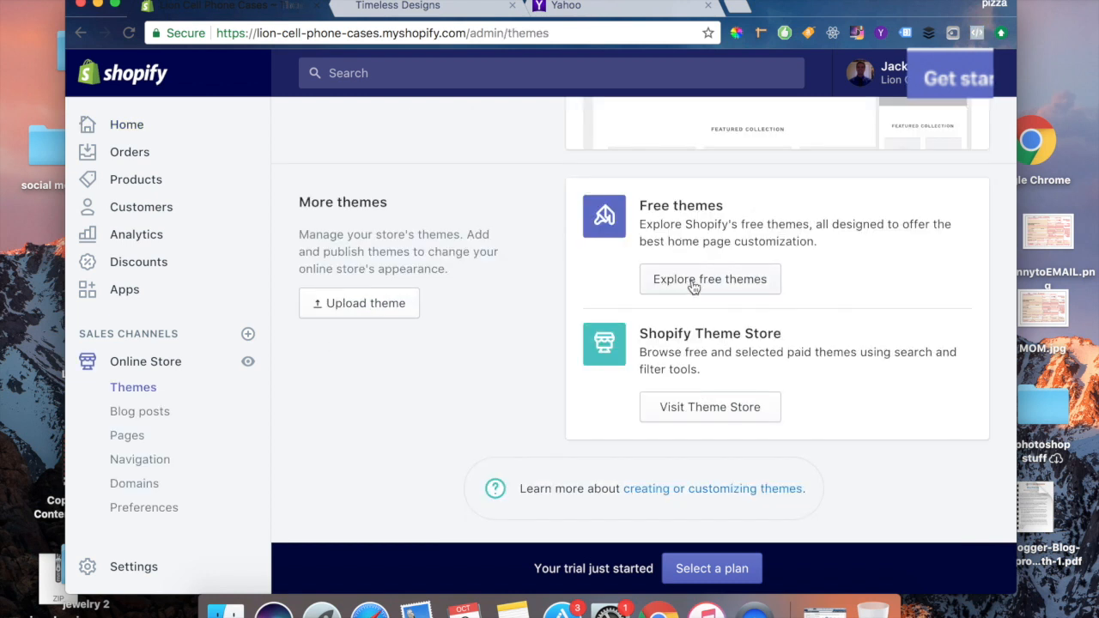
{"action": "left_click", "coordinate": [694, 282]}
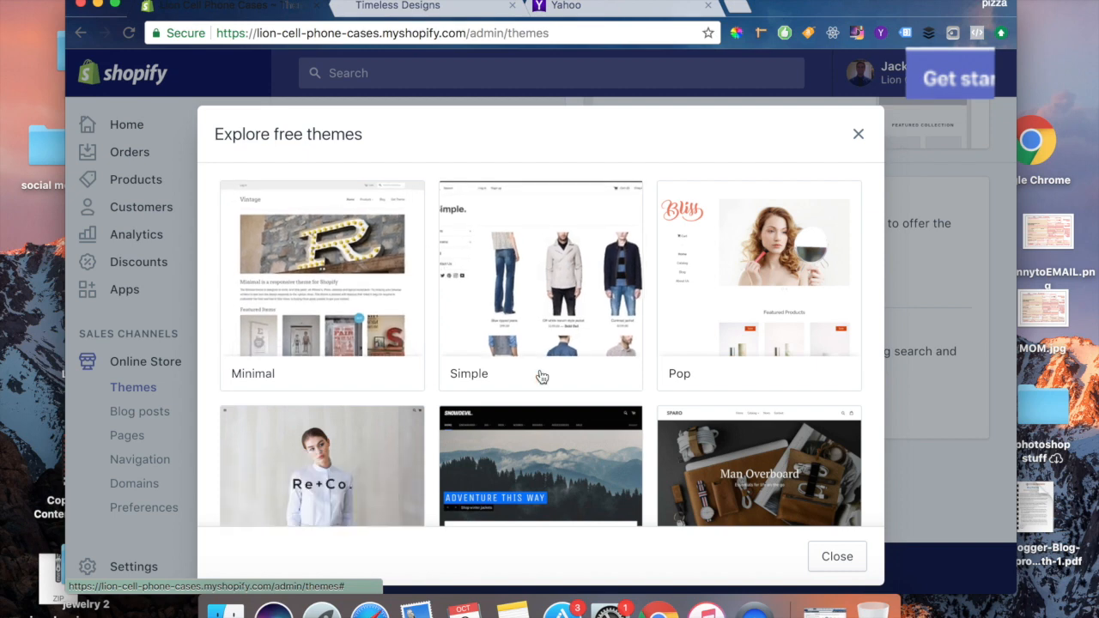
Step: Browse the free themes and open the details of the Brooklyn theme
{"action": "scroll", "coordinate": [542, 377], "scroll_direction": "down", "scroll_amount": 5}
{"action": "scroll", "coordinate": [542, 377], "scroll_direction": "down", "scroll_amount": 10}
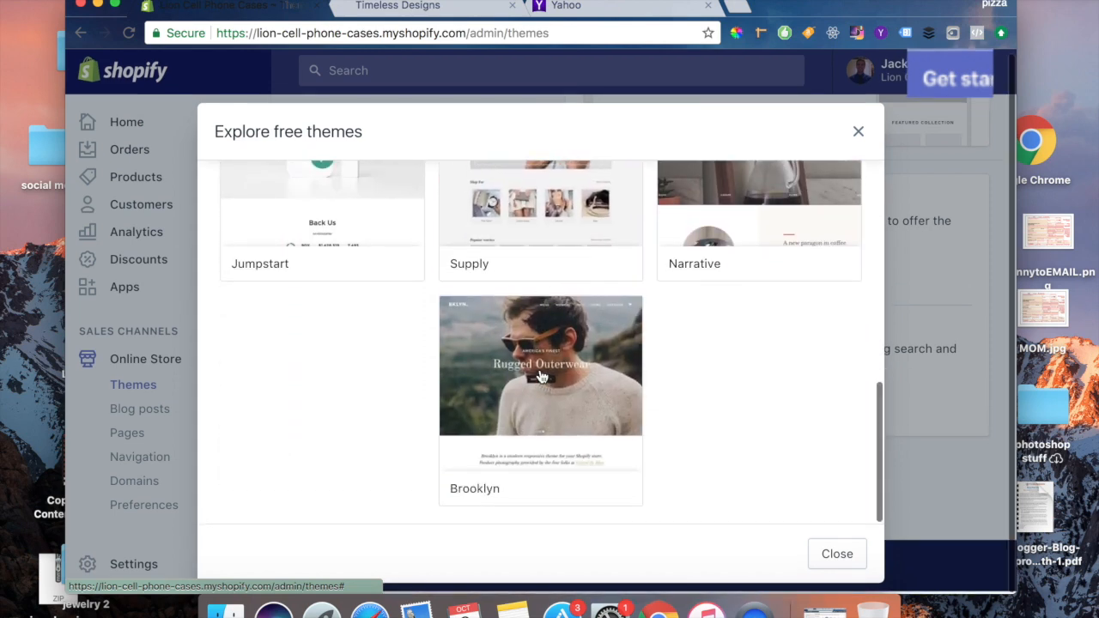
{"action": "left_click", "coordinate": [516, 375]}
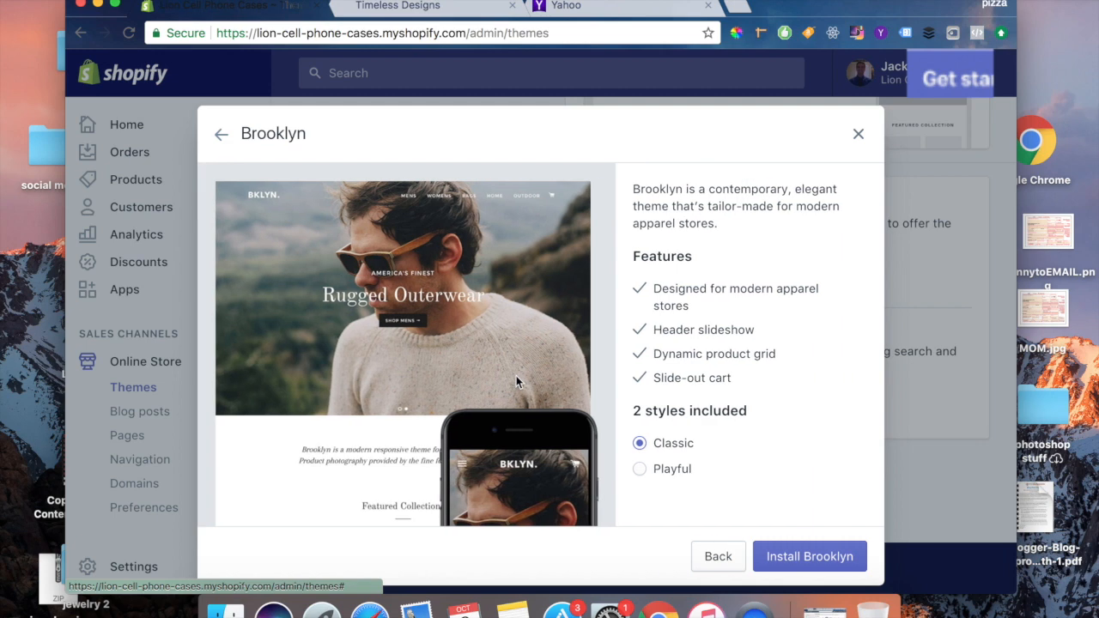
Step: Compare Brooklyn's Playful and Classic style previews, select Classic, and install the theme
{"action": "left_click", "coordinate": [640, 470]}
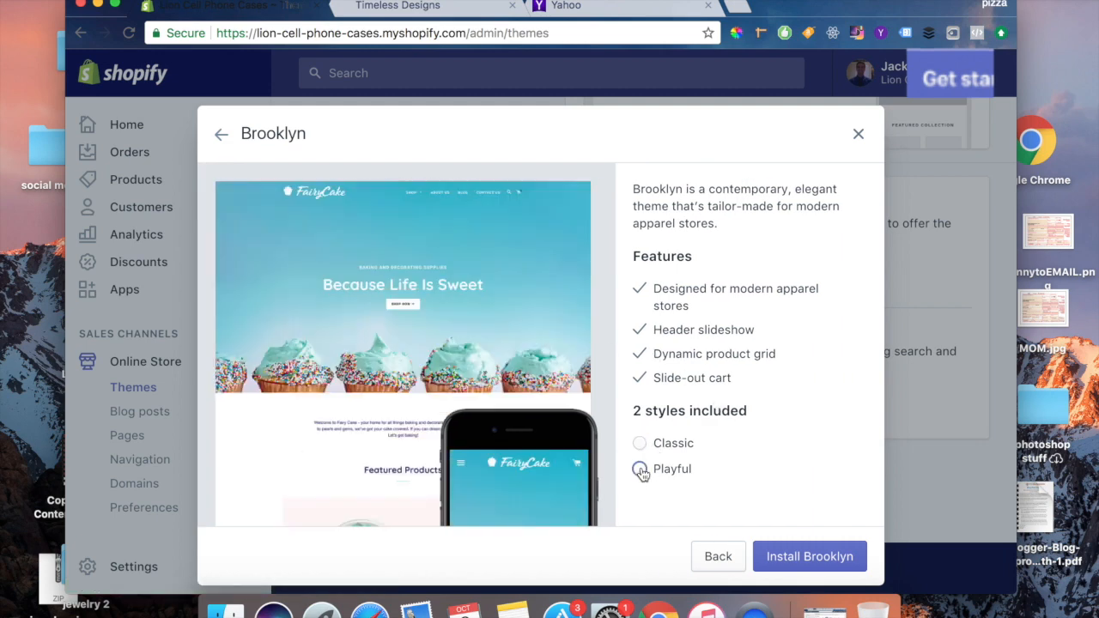
{"action": "left_click", "coordinate": [639, 443]}
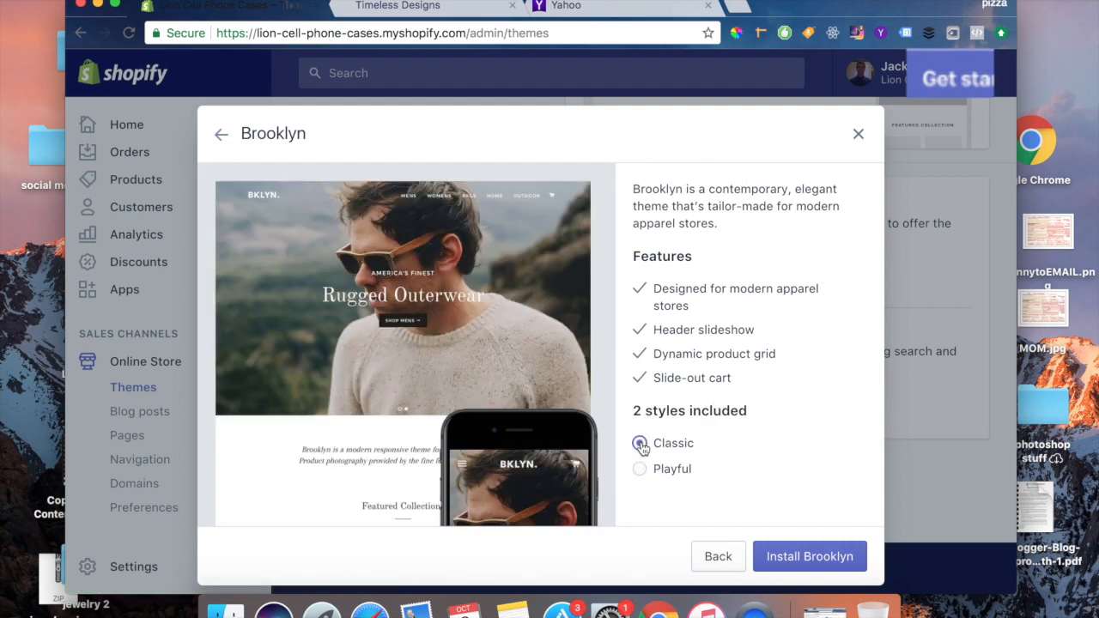
{"action": "left_click", "coordinate": [643, 469]}
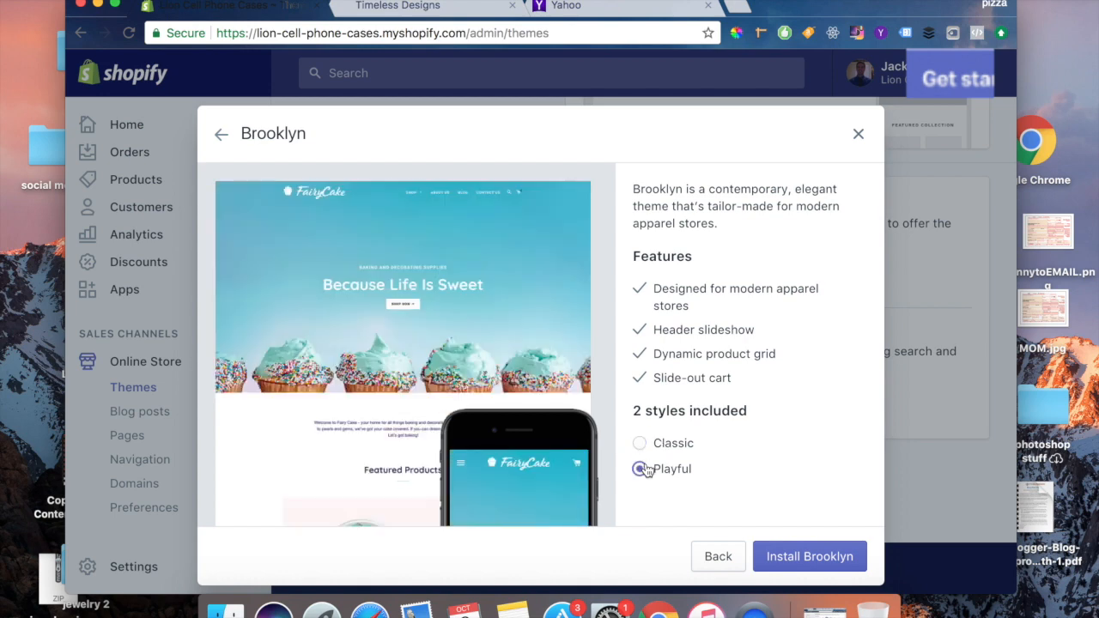
{"action": "left_click", "coordinate": [641, 445]}
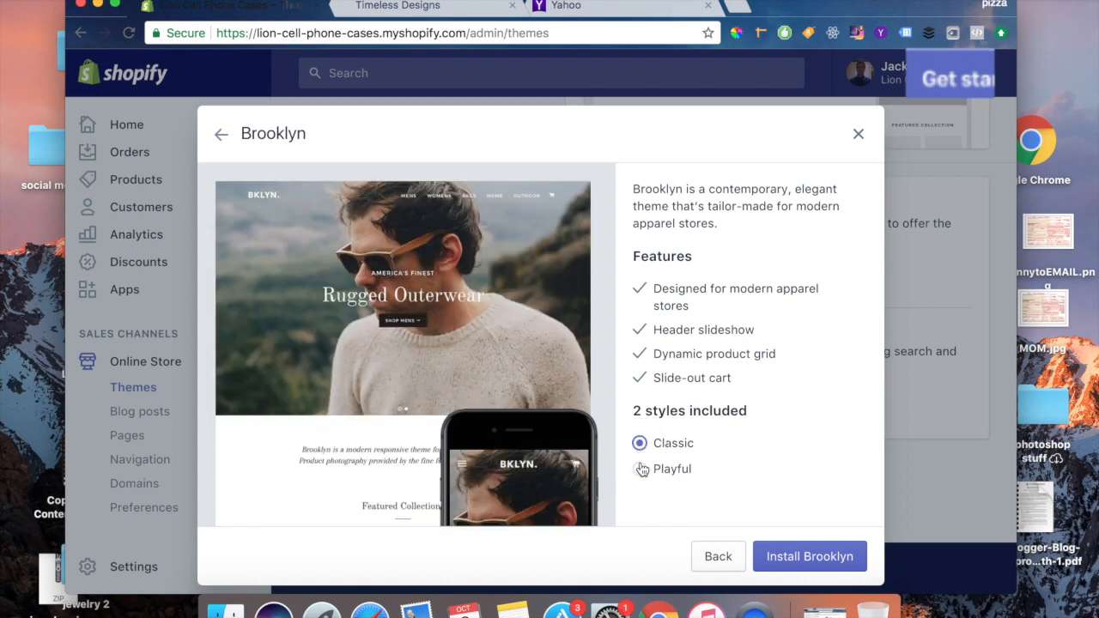
{"action": "left_click", "coordinate": [805, 557]}
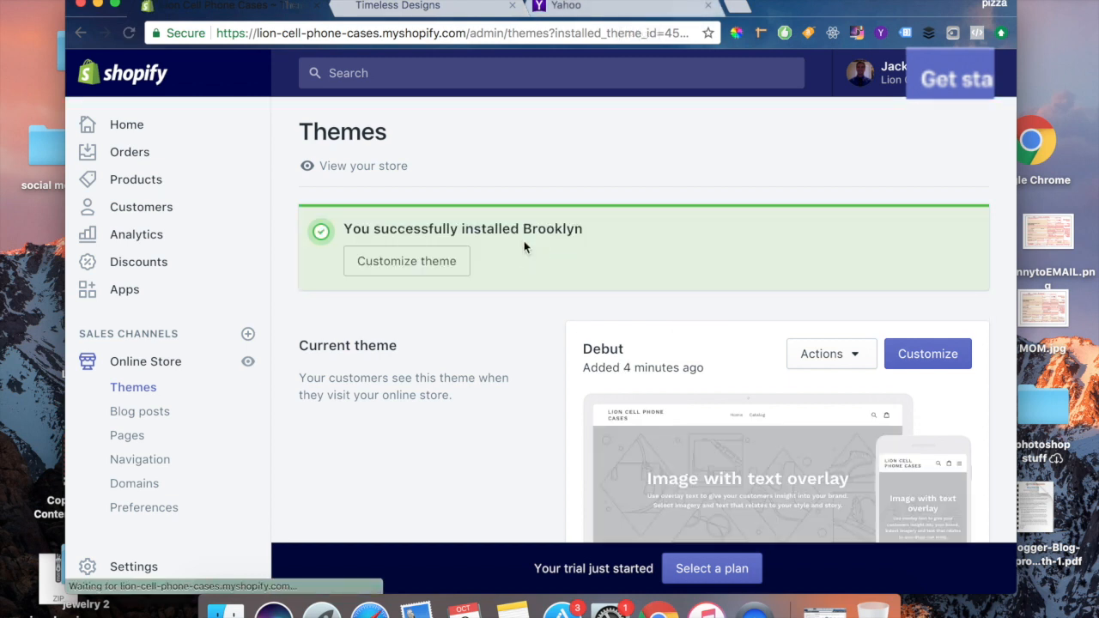
Step: Open shopify.com in a new browser tab
{"action": "scroll", "coordinate": [550, 342], "scroll_direction": "down", "scroll_amount": 3}
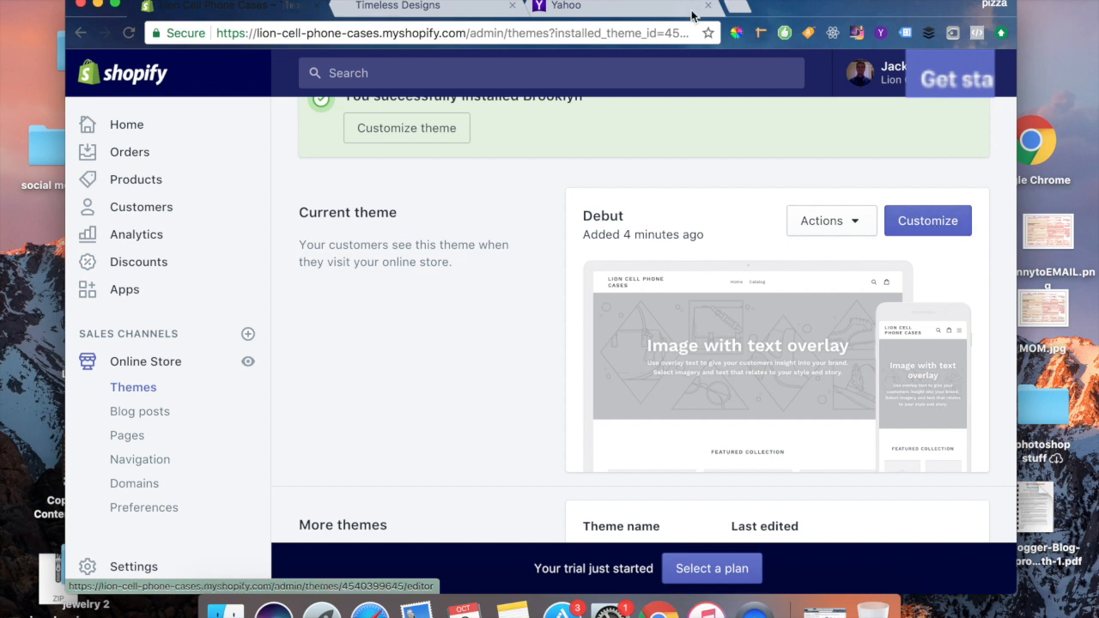
{"action": "left_click", "coordinate": [747, 9]}
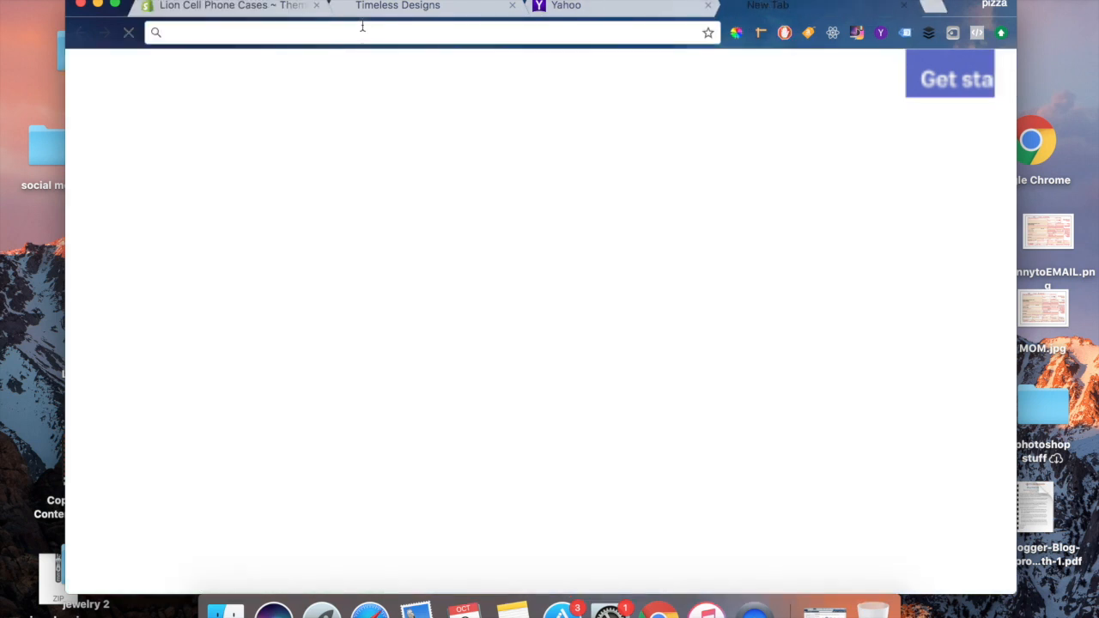
{"action": "type", "text": "shopify.com"}
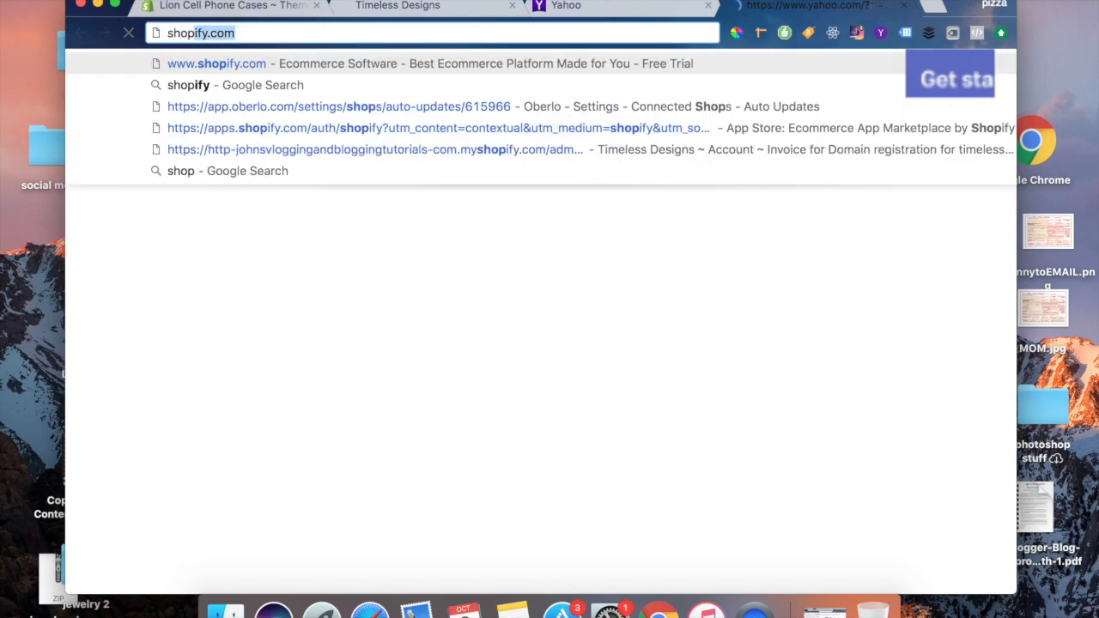
{"action": "key", "text": "Return"}
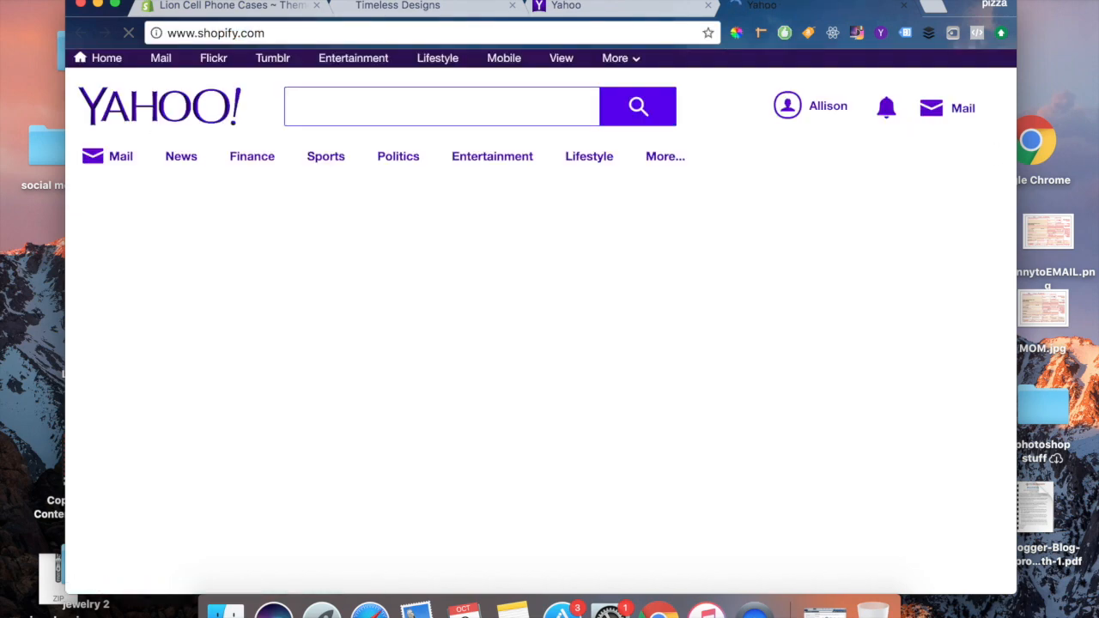
Step: Return to the store's themes page and open the current Debut theme for customizing
{"action": "left_click", "coordinate": [590, 8]}
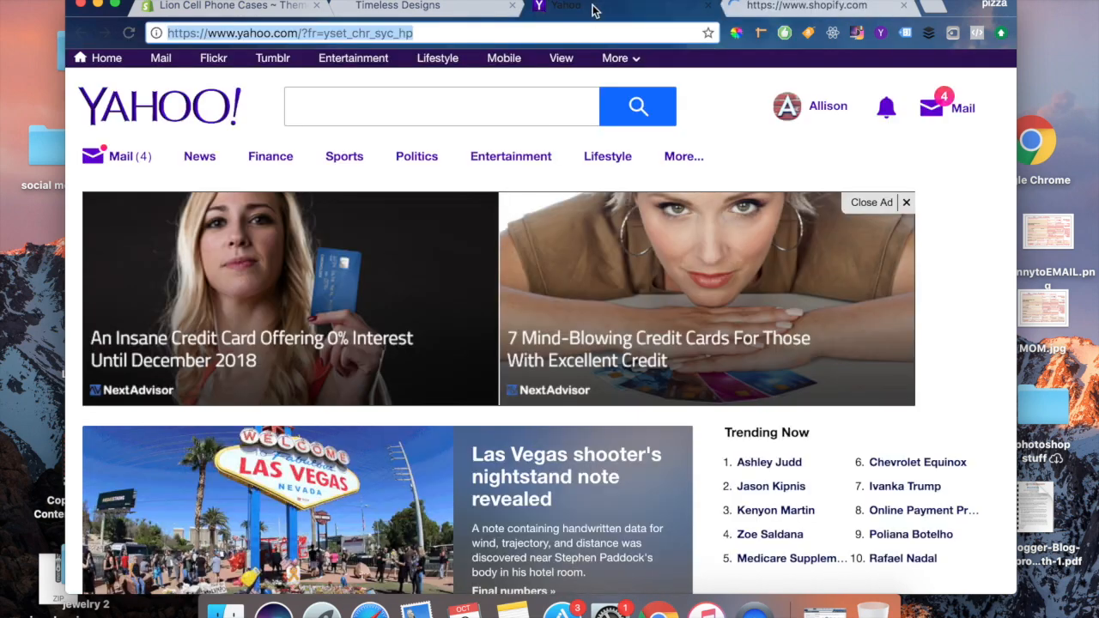
{"action": "left_click", "coordinate": [153, 13]}
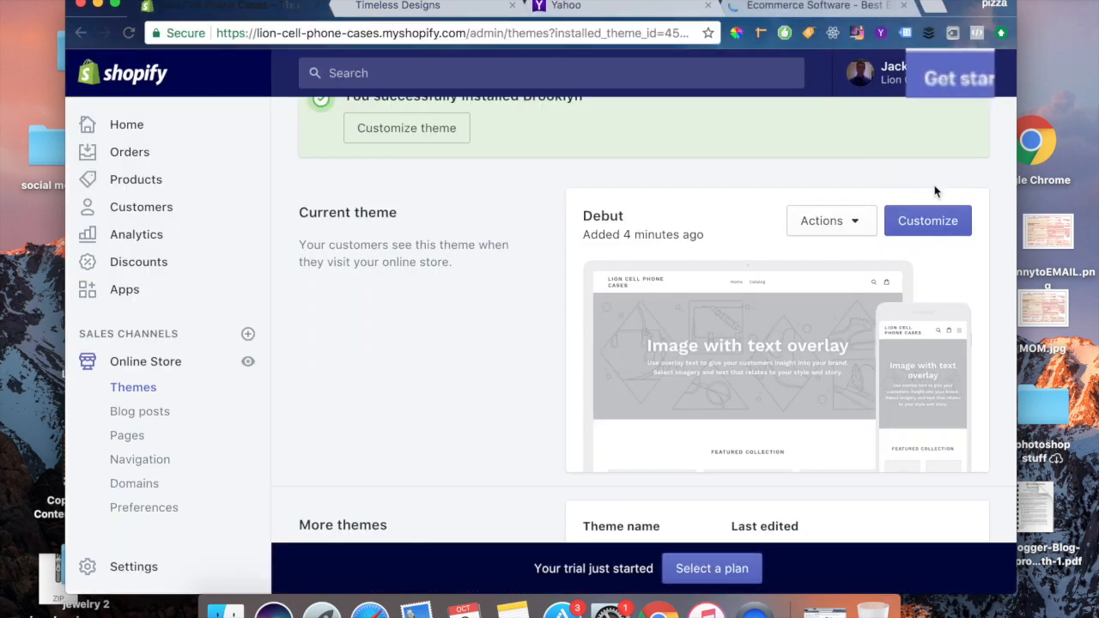
{"action": "left_click", "coordinate": [940, 224]}
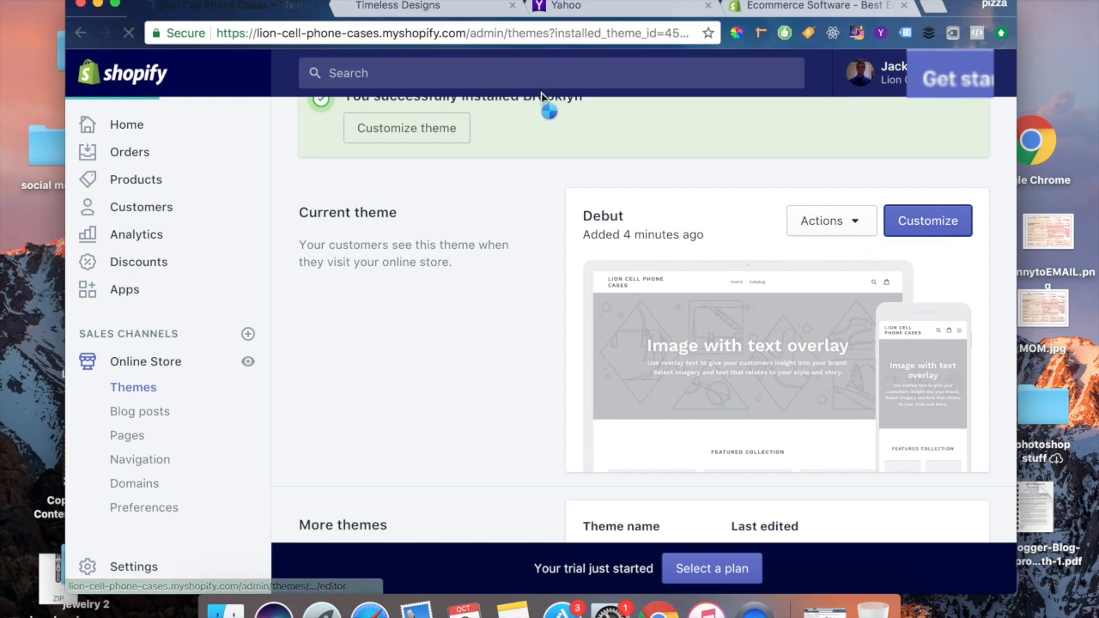
Step: Detach the shopify.com page into its own browser window and place it in front of the theme editor window
{"action": "left_click", "coordinate": [822, 7]}
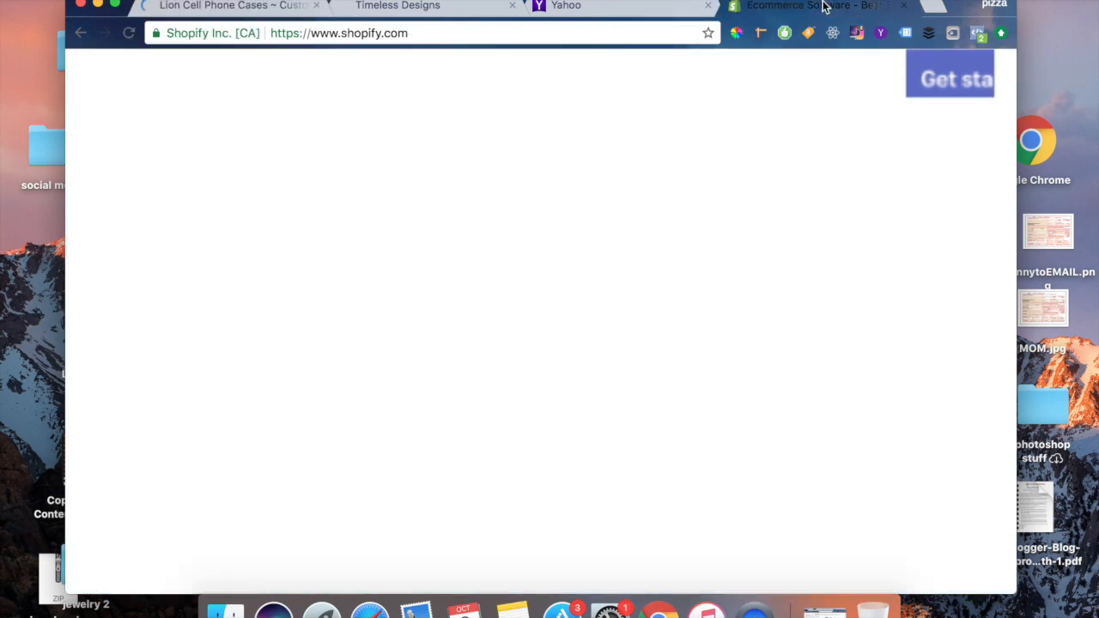
{"action": "left_click_drag", "start_coordinate": [783, 5], "coordinate": [991, 75]}
{"action": "left_click_drag", "start_coordinate": [832, 4], "coordinate": [767, 4]}
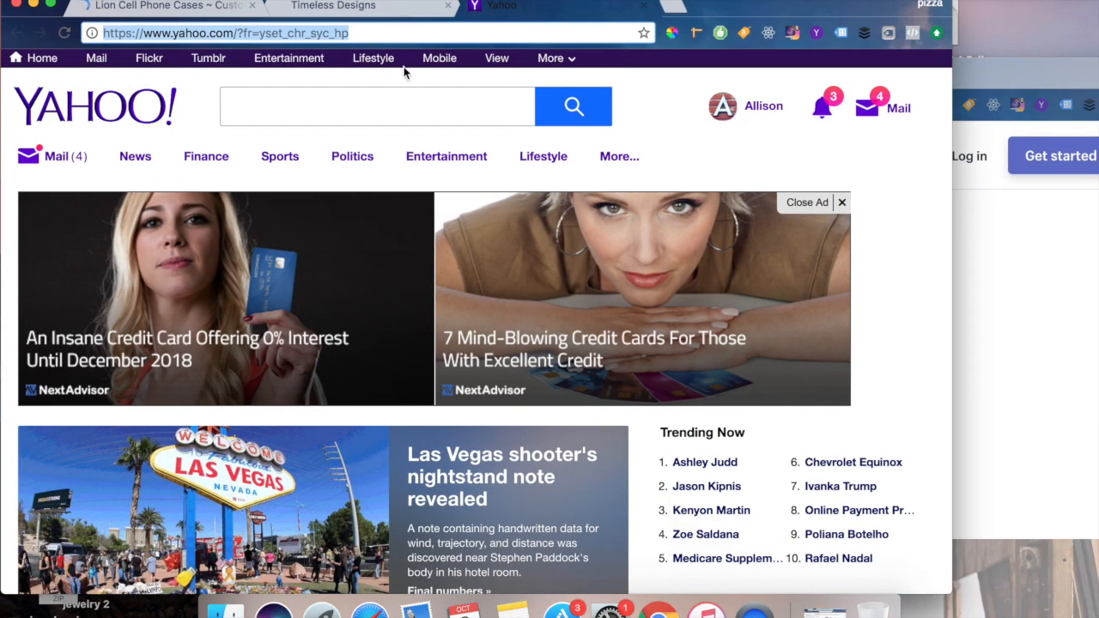
{"action": "left_click", "coordinate": [145, 7]}
{"action": "left_click", "coordinate": [1070, 354]}
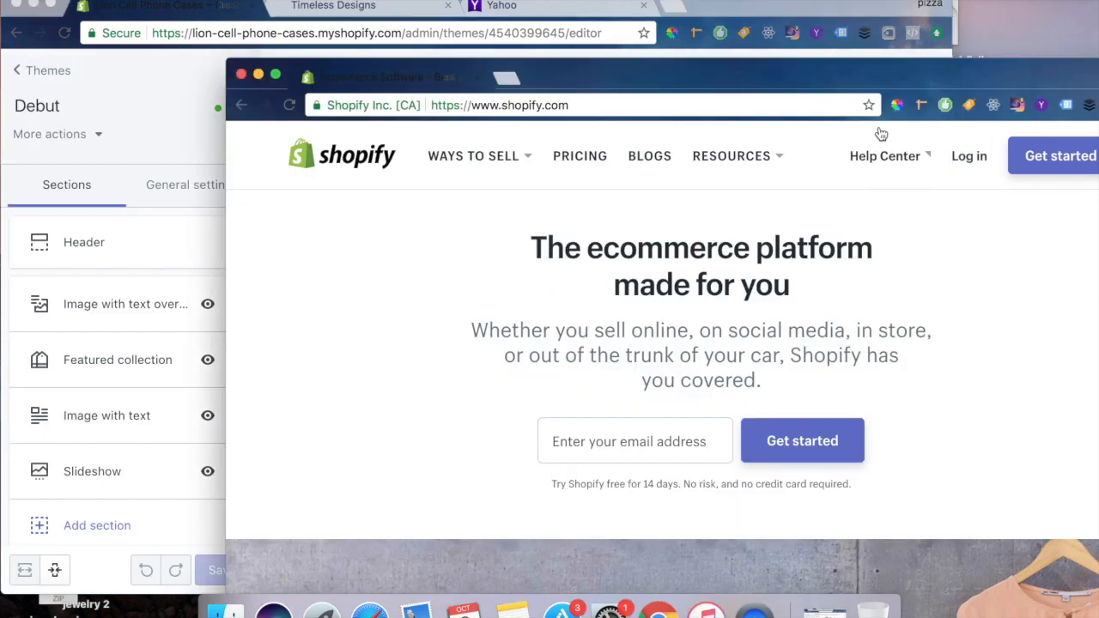
{"action": "left_click_drag", "start_coordinate": [876, 71], "coordinate": [811, 1]}
Step: Open Shopify's free stock photos site from its resources and look over the Burst home page
{"action": "left_click", "coordinate": [659, 89]}
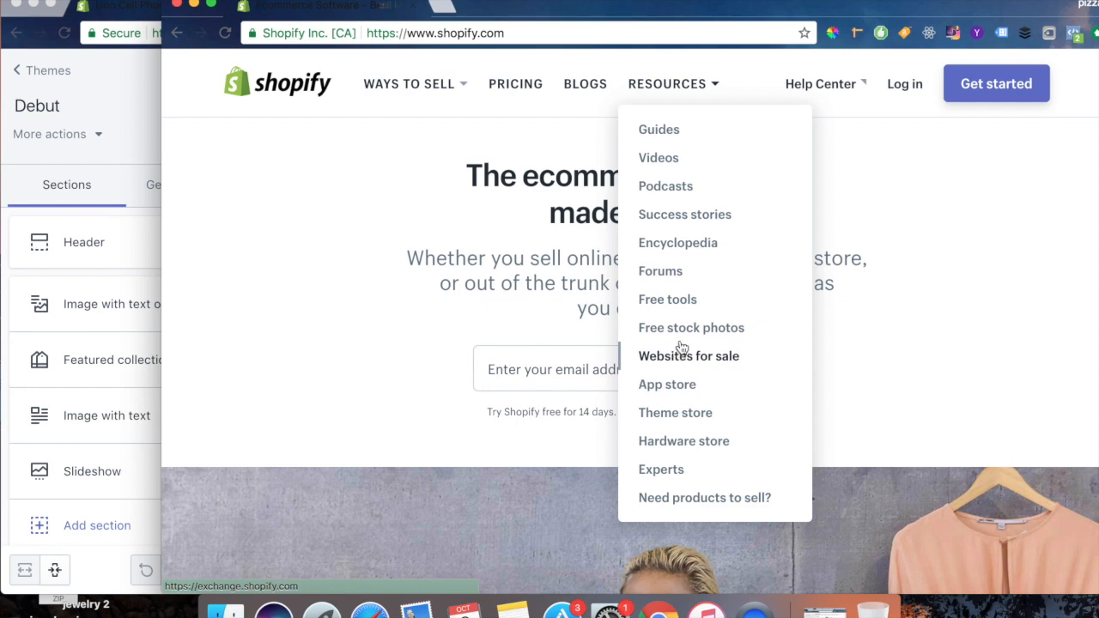
{"action": "left_click", "coordinate": [687, 337]}
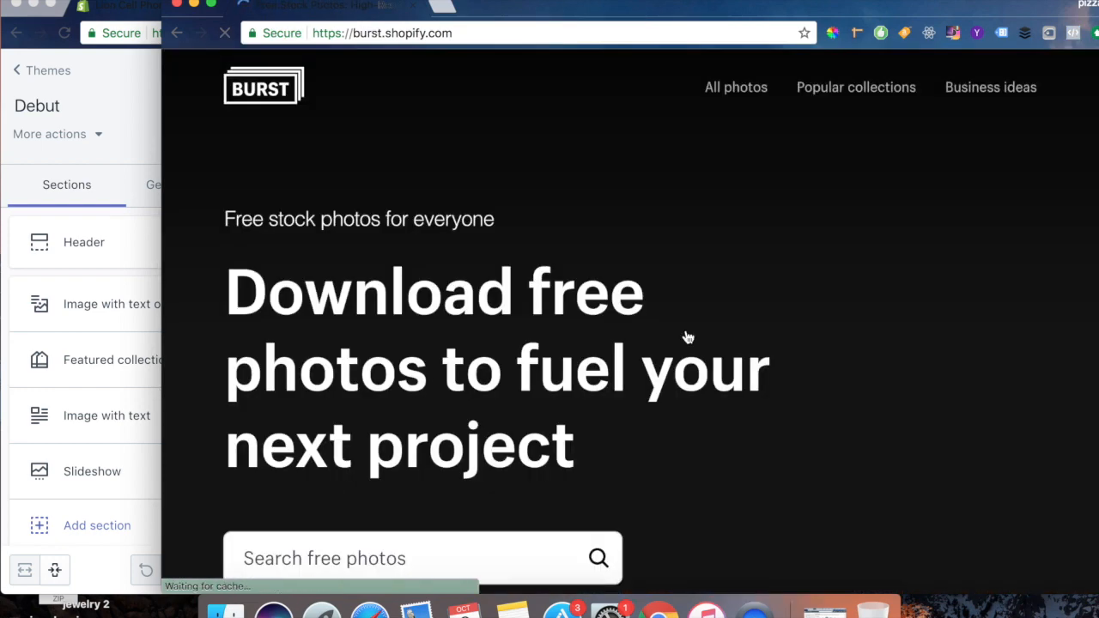
{"action": "scroll", "coordinate": [687, 337], "scroll_direction": "down", "scroll_amount": 3}
{"action": "scroll", "coordinate": [687, 336], "scroll_direction": "down", "scroll_amount": 2}
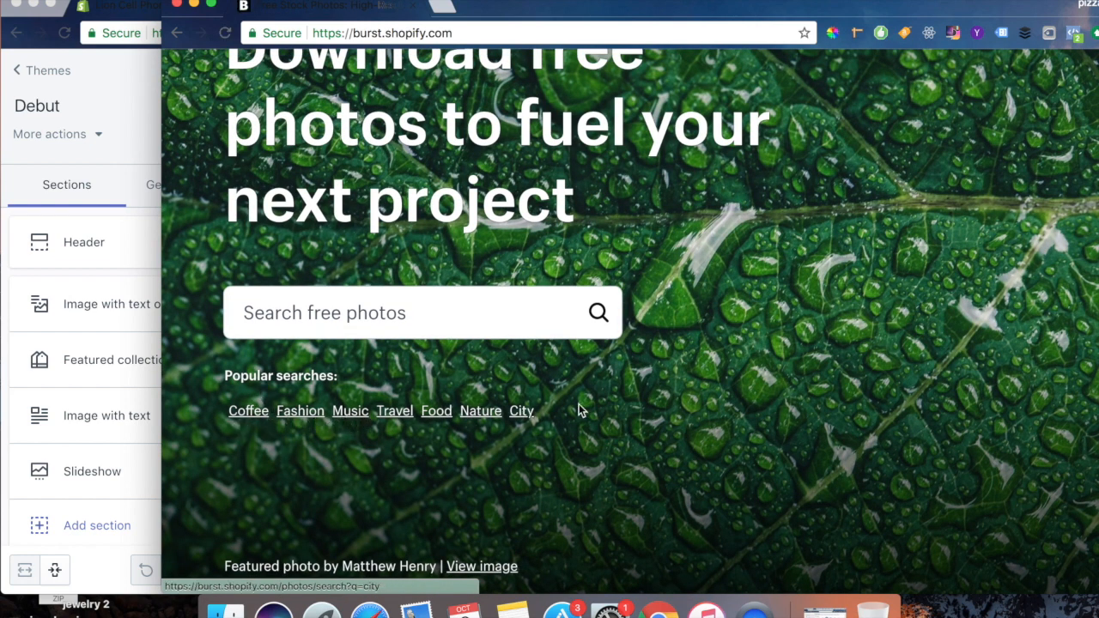
{"action": "scroll", "coordinate": [581, 406], "scroll_direction": "up", "scroll_amount": 5}
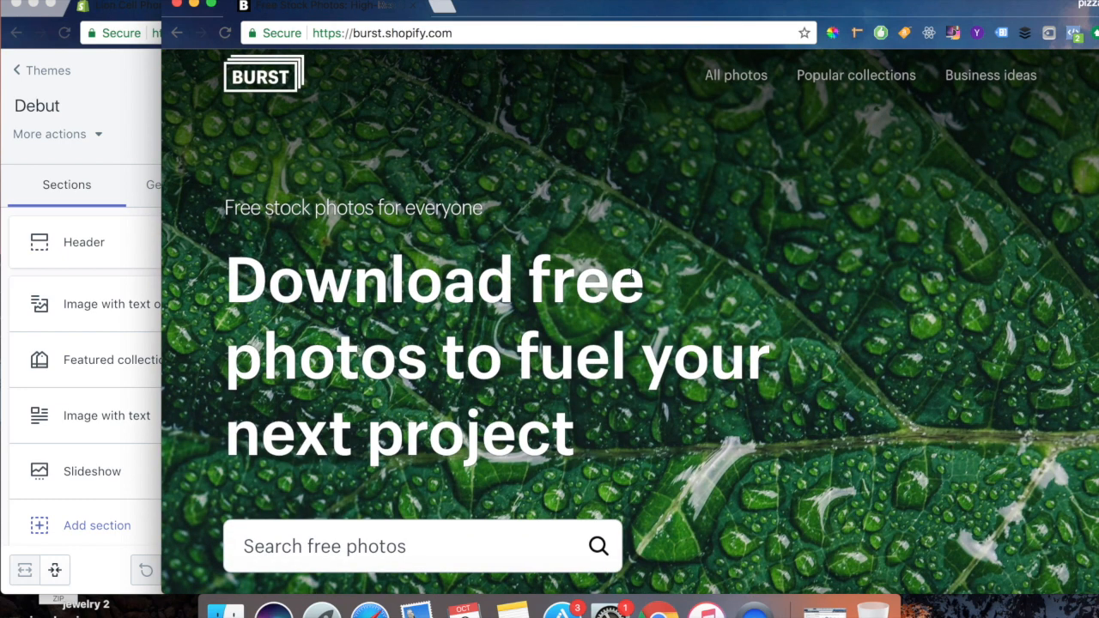
Step: Search the free stock photos for "lyon cell phone"
{"action": "scroll", "coordinate": [518, 296], "scroll_direction": "down", "scroll_amount": 3}
{"action": "left_click", "coordinate": [356, 397]}
{"action": "type", "text": "lyo"}
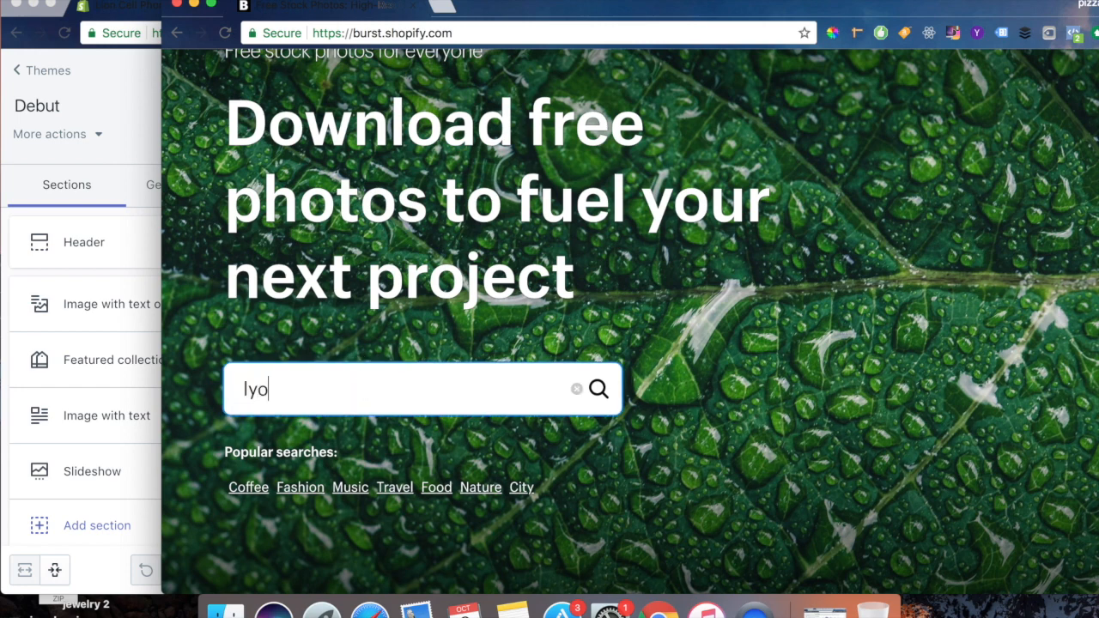
{"action": "type", "text": "n cell phone"}
{"action": "key", "text": "Return"}
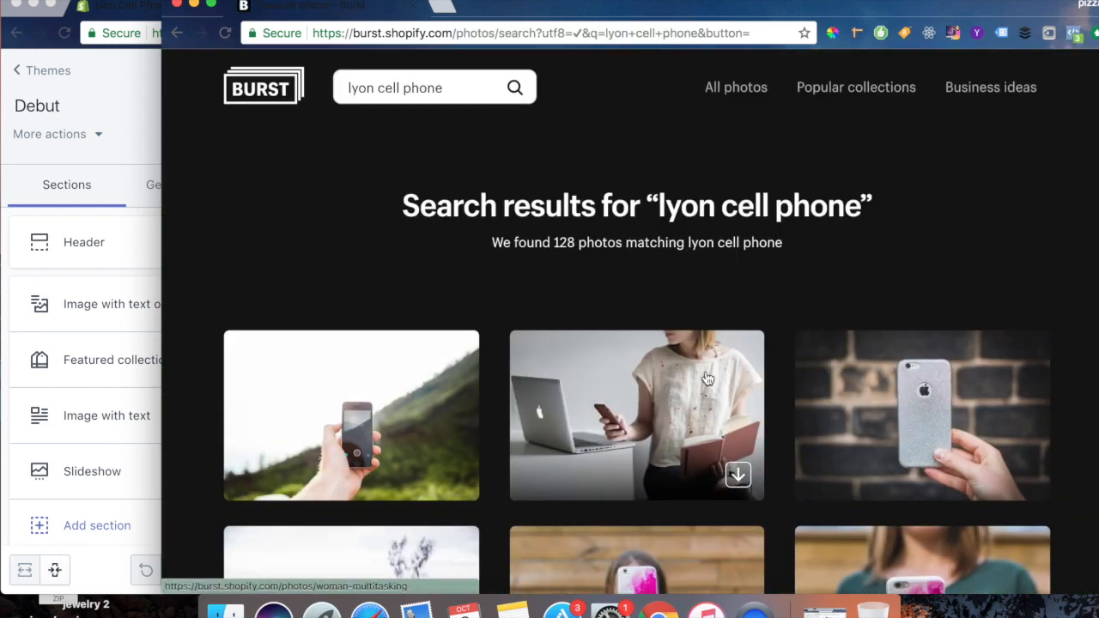
Step: Look through the "lyon cell phone" photo results and the trending collections below them
{"action": "scroll", "coordinate": [708, 379], "scroll_direction": "down", "scroll_amount": 5}
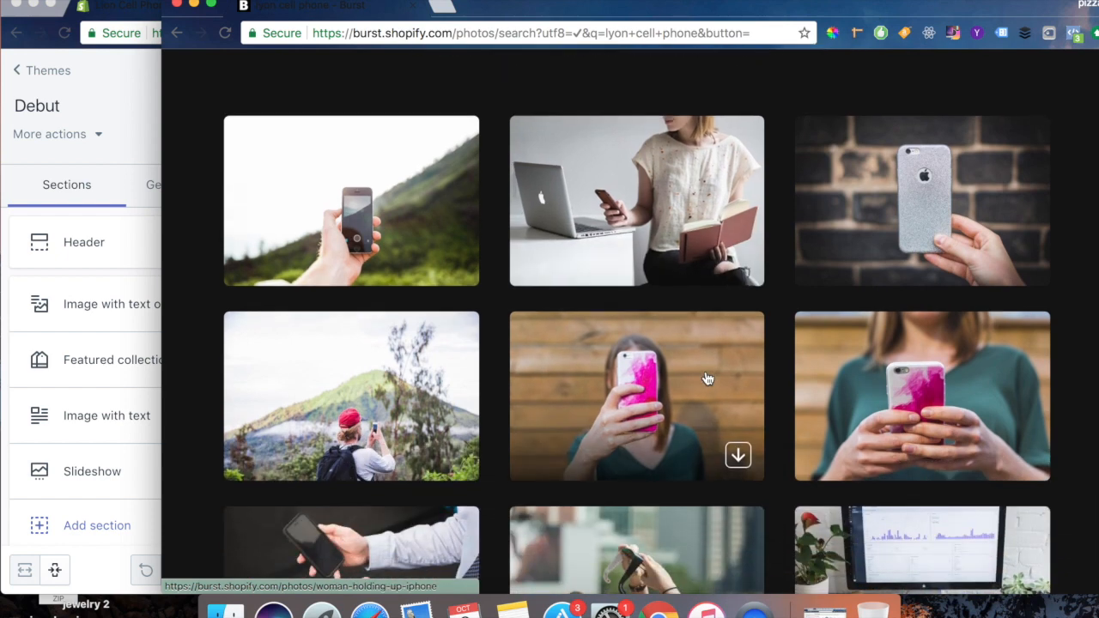
{"action": "scroll", "coordinate": [708, 378], "scroll_direction": "down", "scroll_amount": 7}
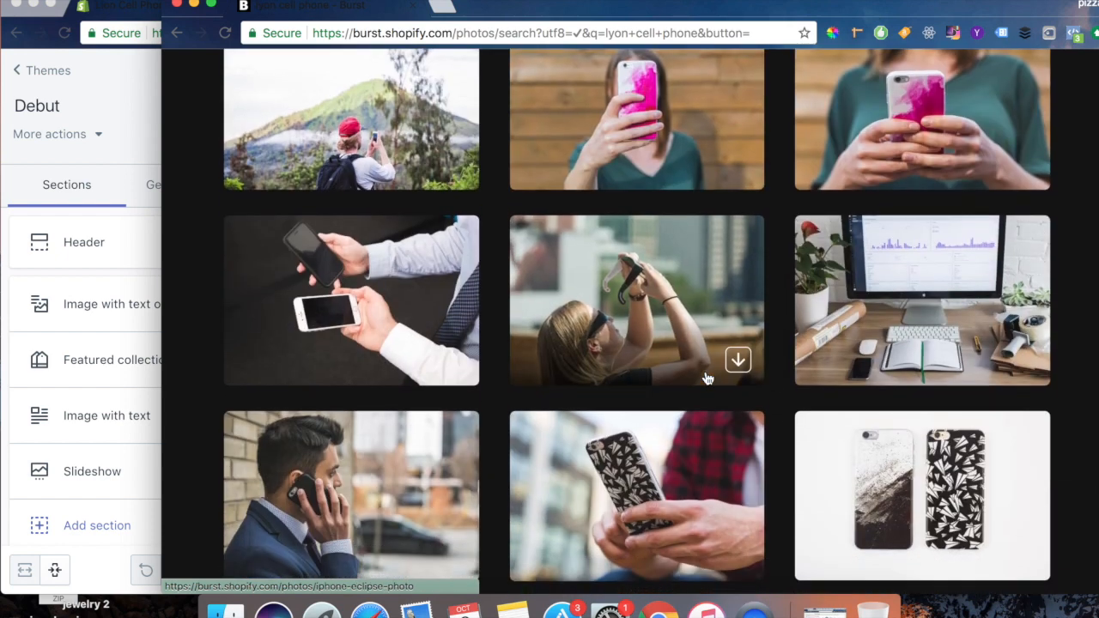
{"action": "scroll", "coordinate": [707, 378], "scroll_direction": "down", "scroll_amount": 20}
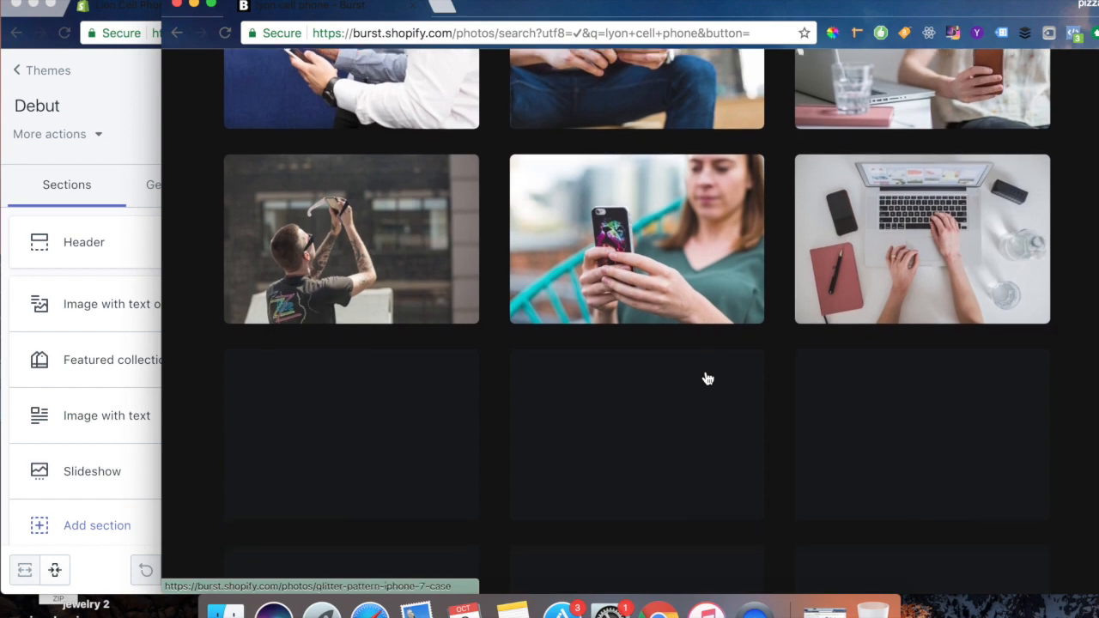
{"action": "scroll", "coordinate": [707, 378], "scroll_direction": "down", "scroll_amount": 9}
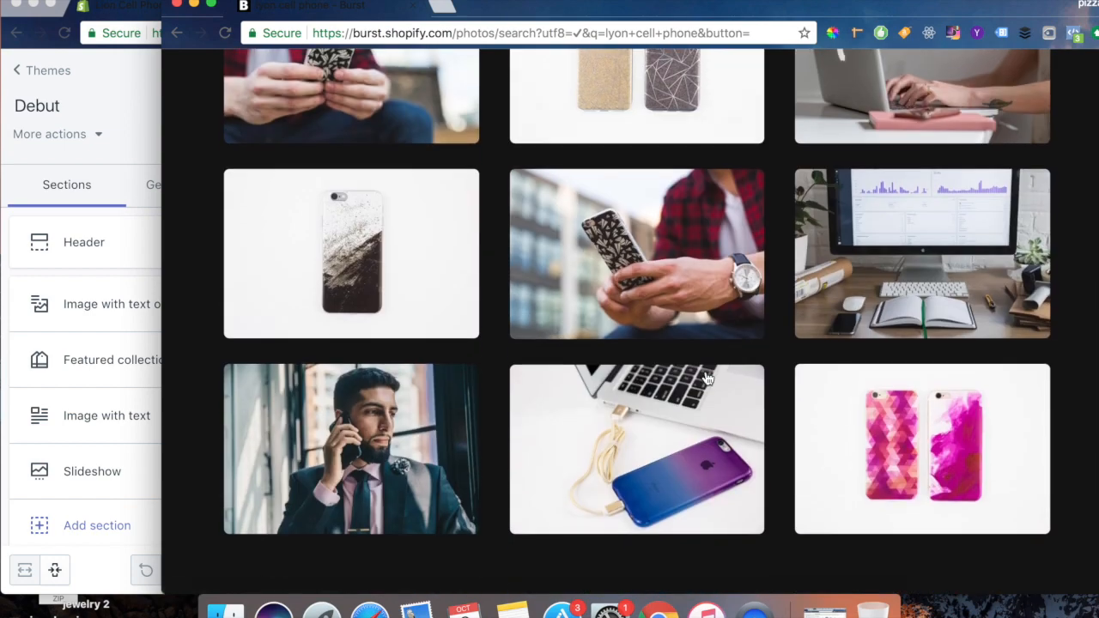
{"action": "scroll", "coordinate": [706, 378], "scroll_direction": "down", "scroll_amount": 10}
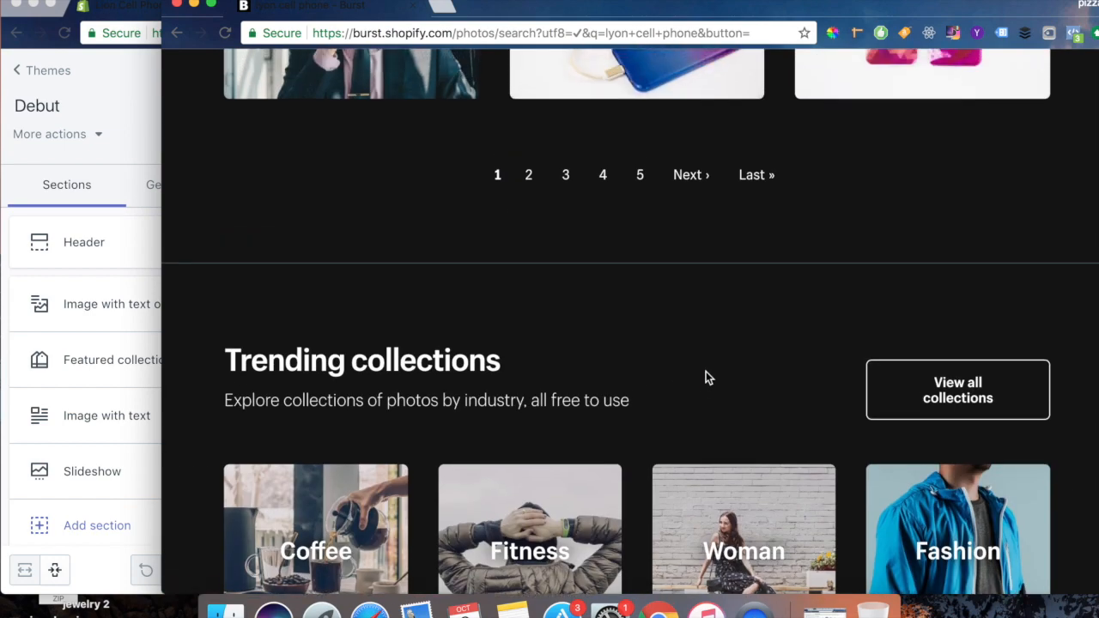
{"action": "scroll", "coordinate": [705, 378], "scroll_direction": "down", "scroll_amount": 20}
{"action": "scroll", "coordinate": [706, 378], "scroll_direction": "up", "scroll_amount": 7}
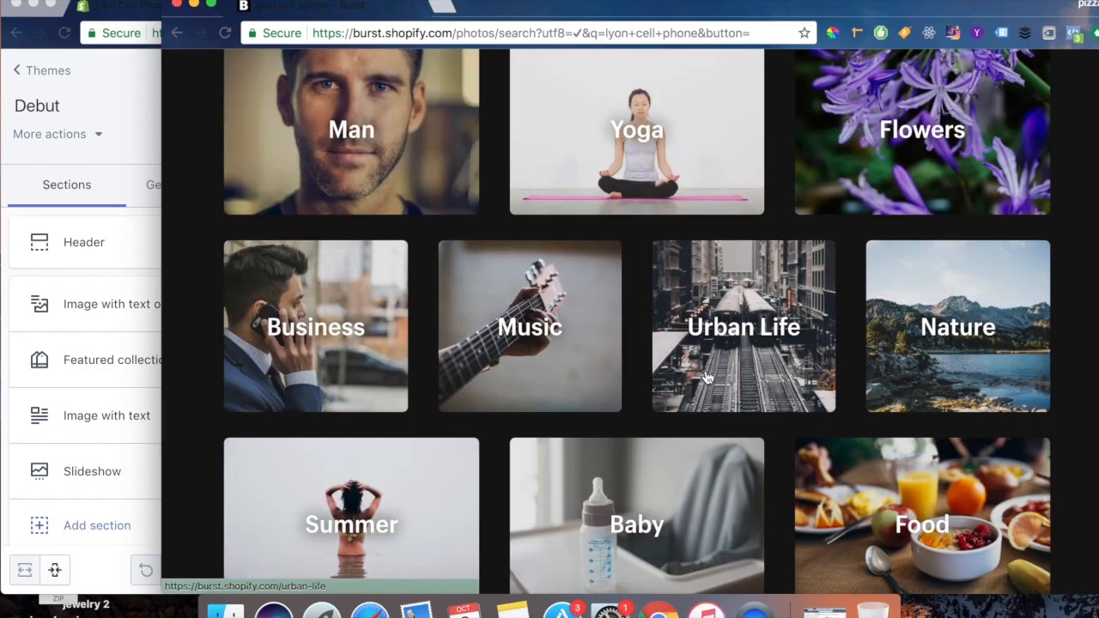
{"action": "scroll", "coordinate": [743, 356], "scroll_direction": "up", "scroll_amount": 10}
{"action": "scroll", "coordinate": [743, 356], "scroll_direction": "up", "scroll_amount": 3}
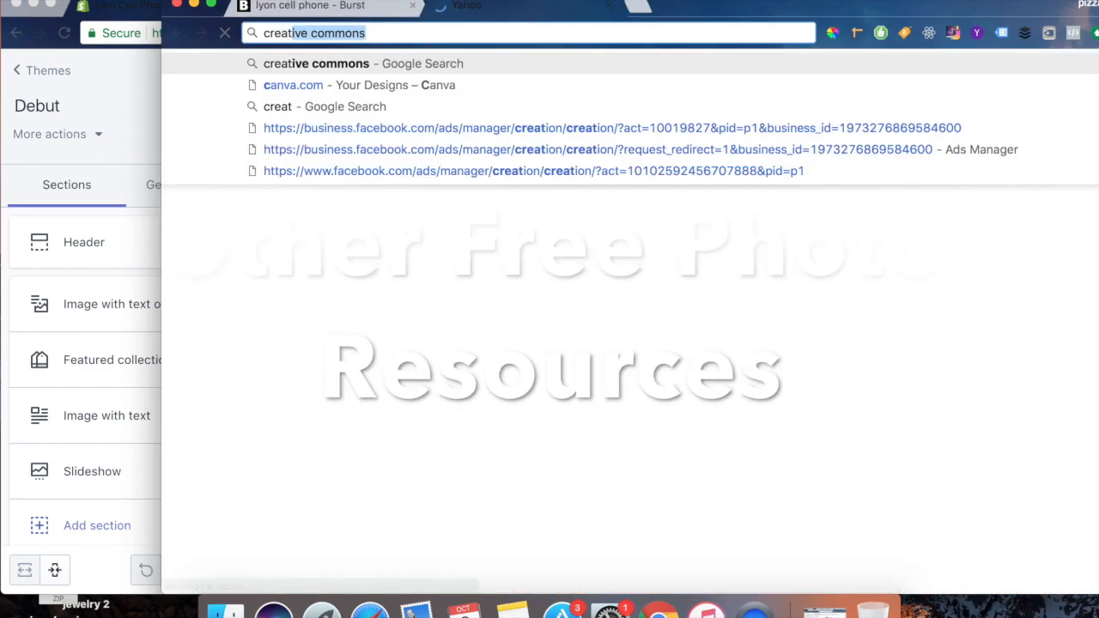
Step: Search the web for "creative commons", open the Creative Commons site and go to its content search page
{"action": "type", "text": "ive commons"}
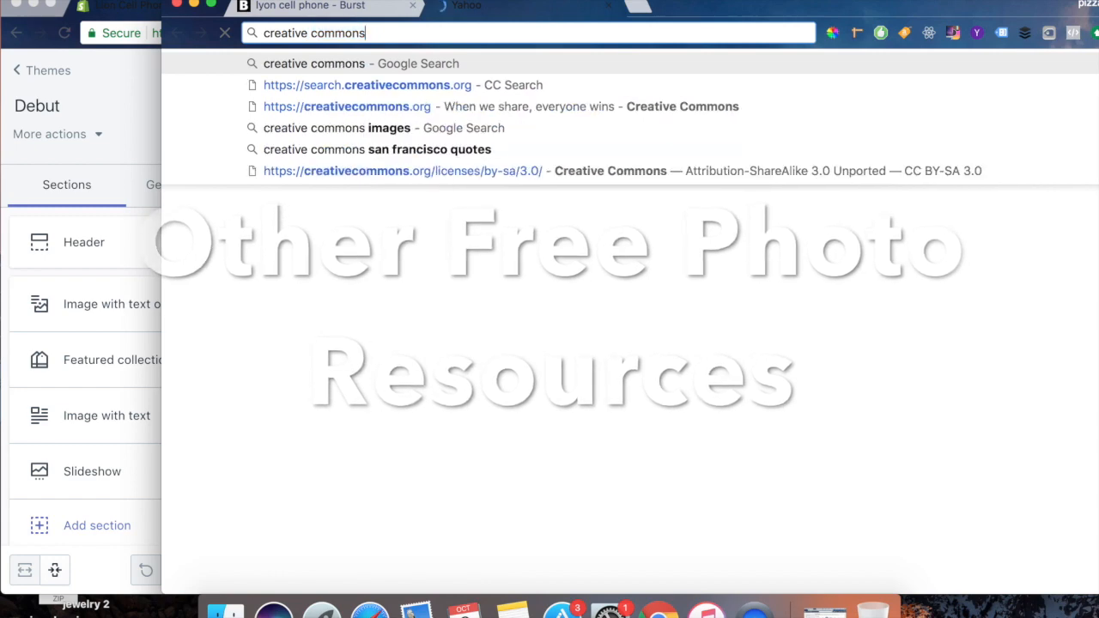
{"action": "key", "text": "Return"}
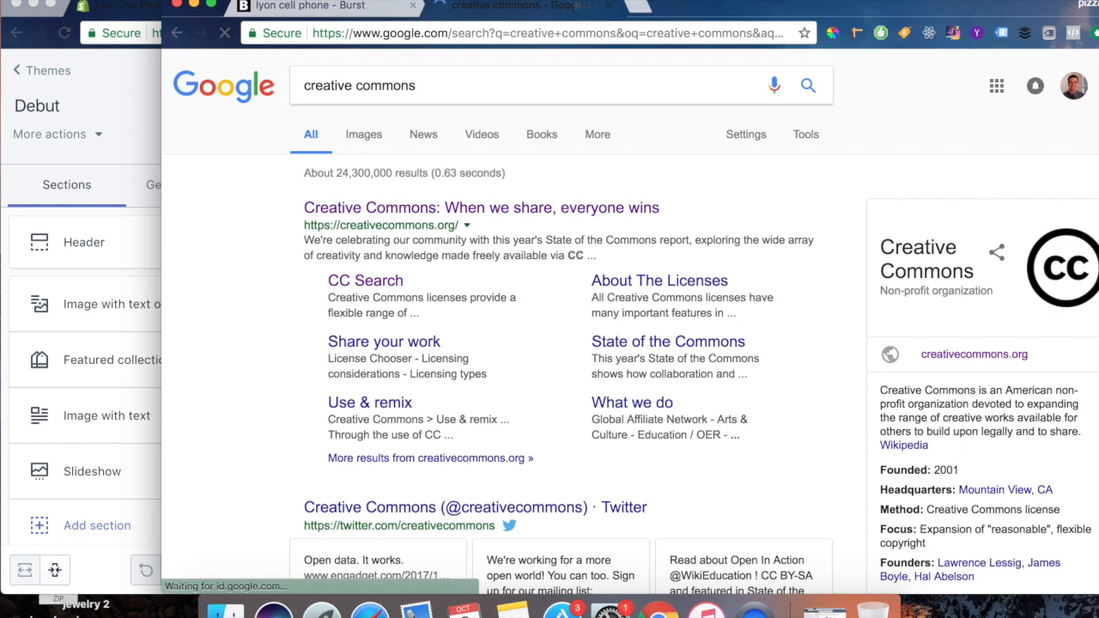
{"action": "left_click", "coordinate": [430, 213]}
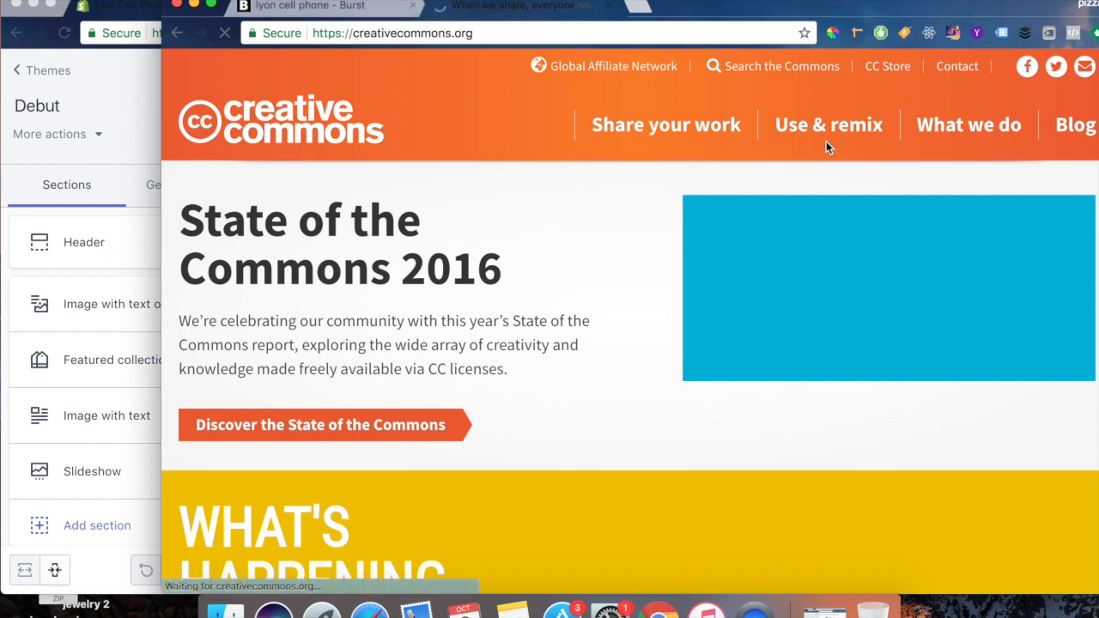
{"action": "double_click", "coordinate": [984, 9]}
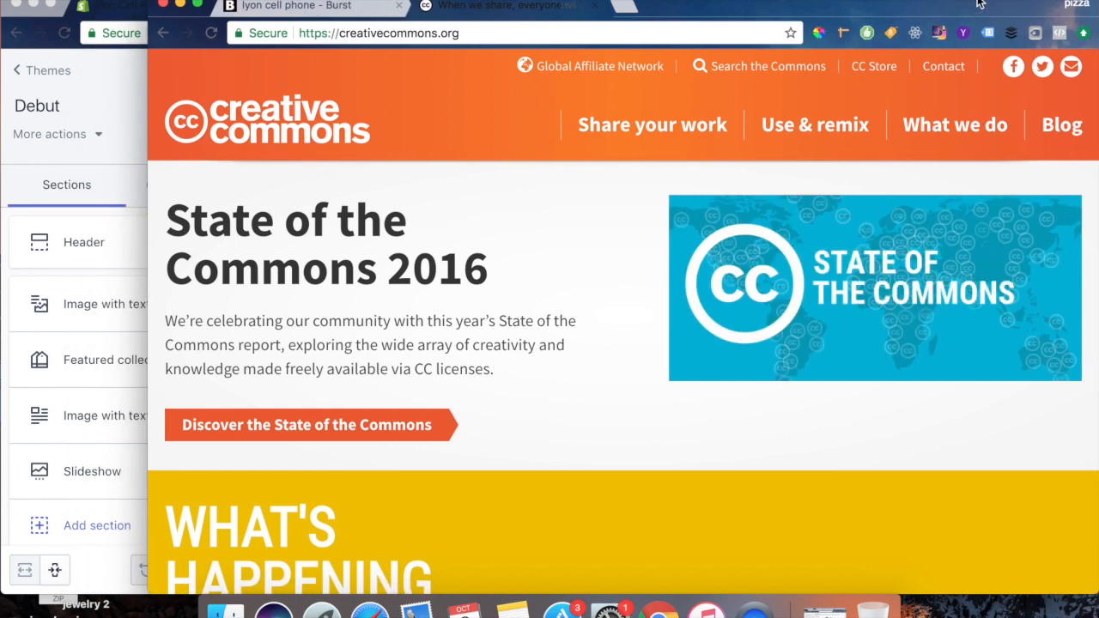
{"action": "left_click", "coordinate": [775, 75]}
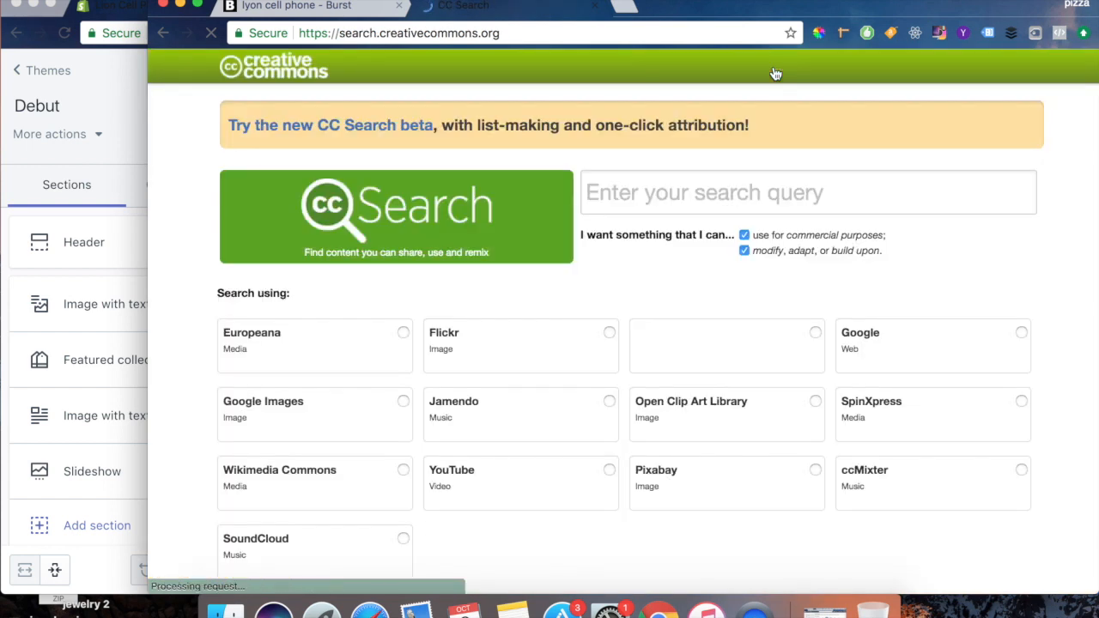
Step: Look over the available CC Search sources, trying out Open Clip Art Library and Pixabay
{"action": "left_click", "coordinate": [692, 191]}
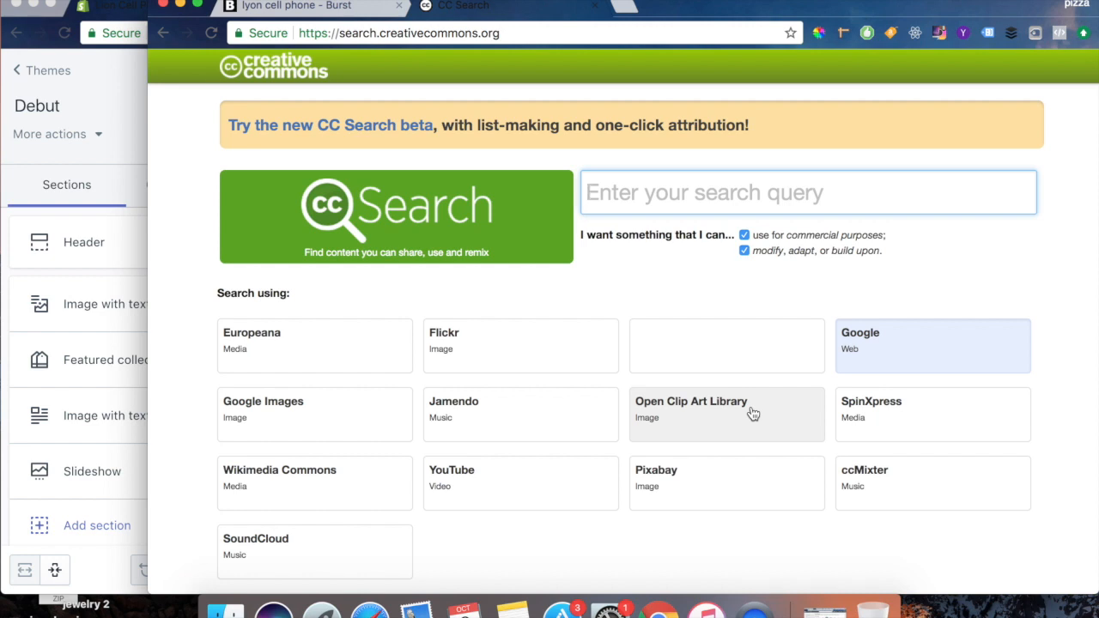
{"action": "left_click", "coordinate": [686, 418]}
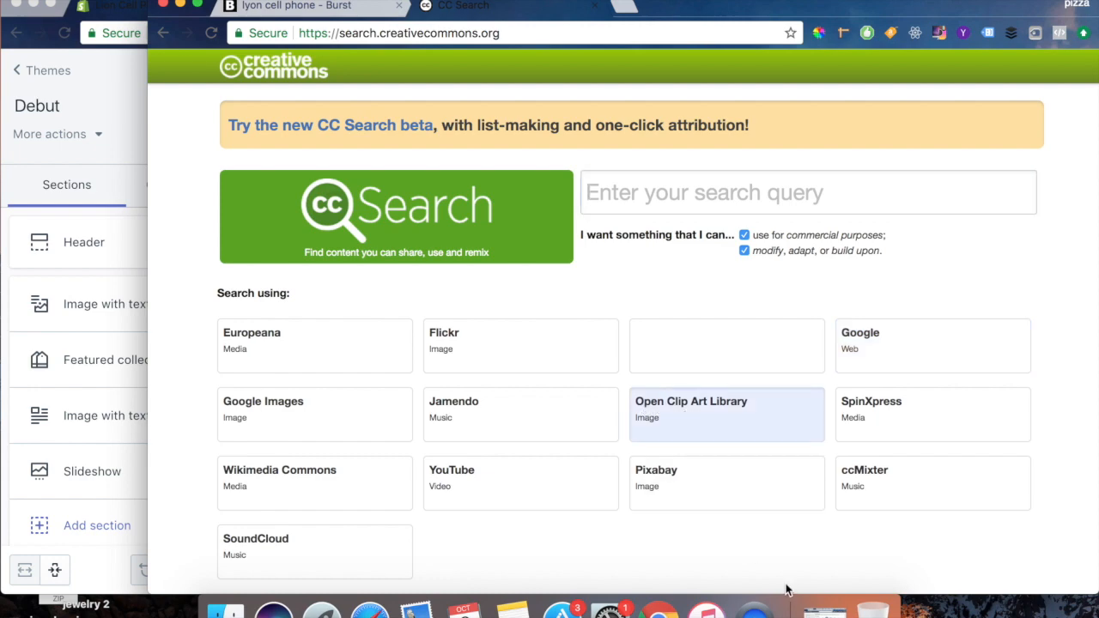
{"action": "left_click", "coordinate": [756, 494]}
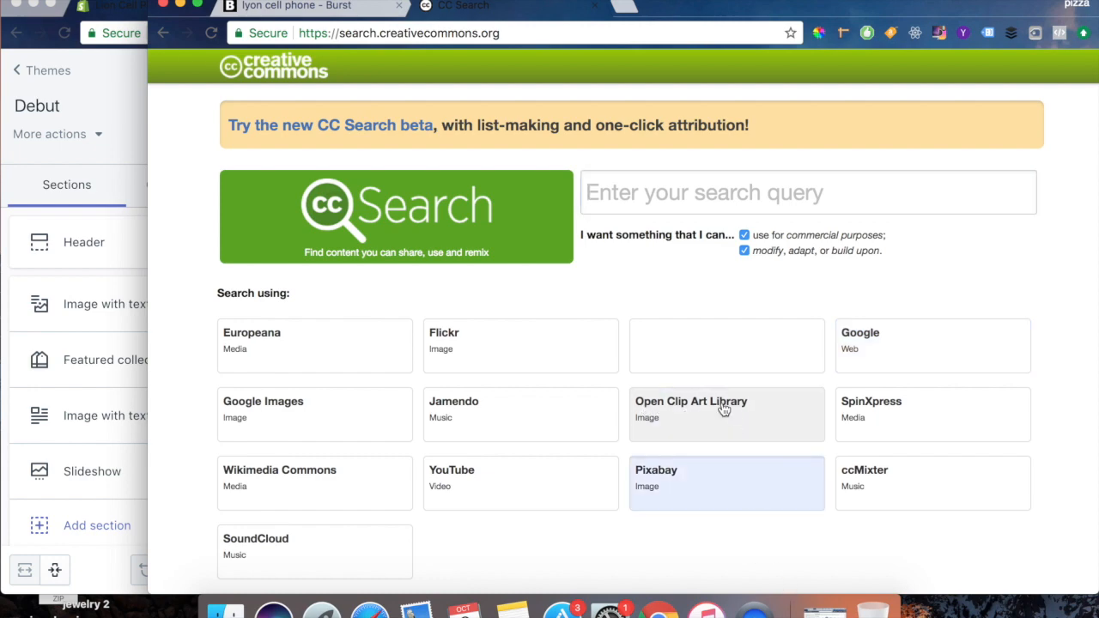
{"action": "scroll", "coordinate": [723, 377], "scroll_direction": "down", "scroll_amount": 3}
{"action": "scroll", "coordinate": [717, 387], "scroll_direction": "up", "scroll_amount": 2}
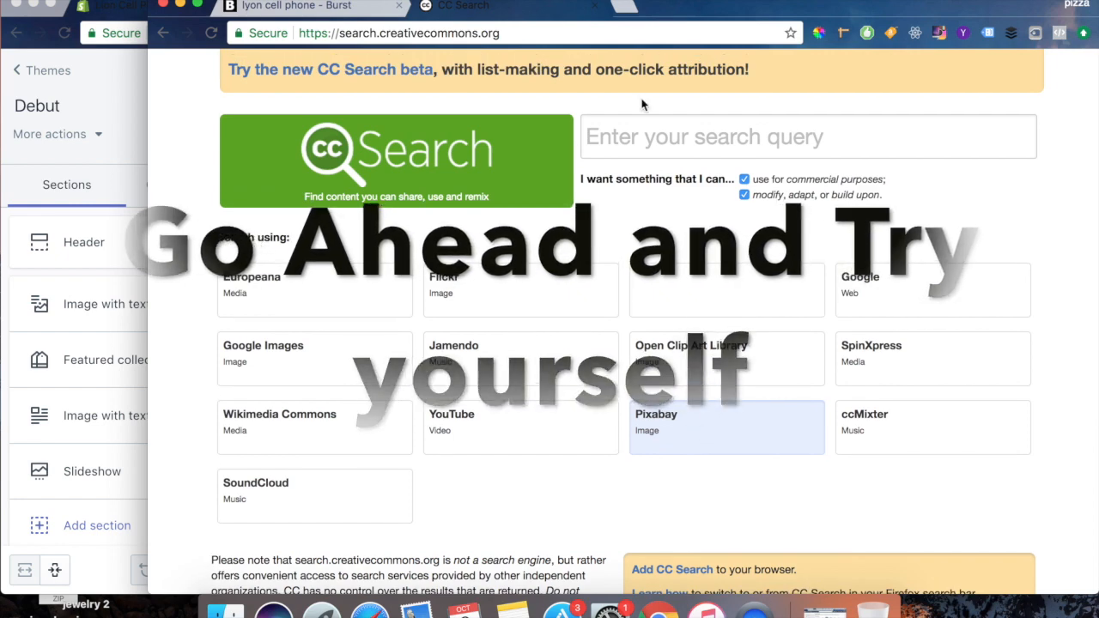
Step: Search Google Images through CC Search for "lyons", and correct the query to "lions"
{"action": "left_click", "coordinate": [628, 155]}
{"action": "type", "text": "lyon"}
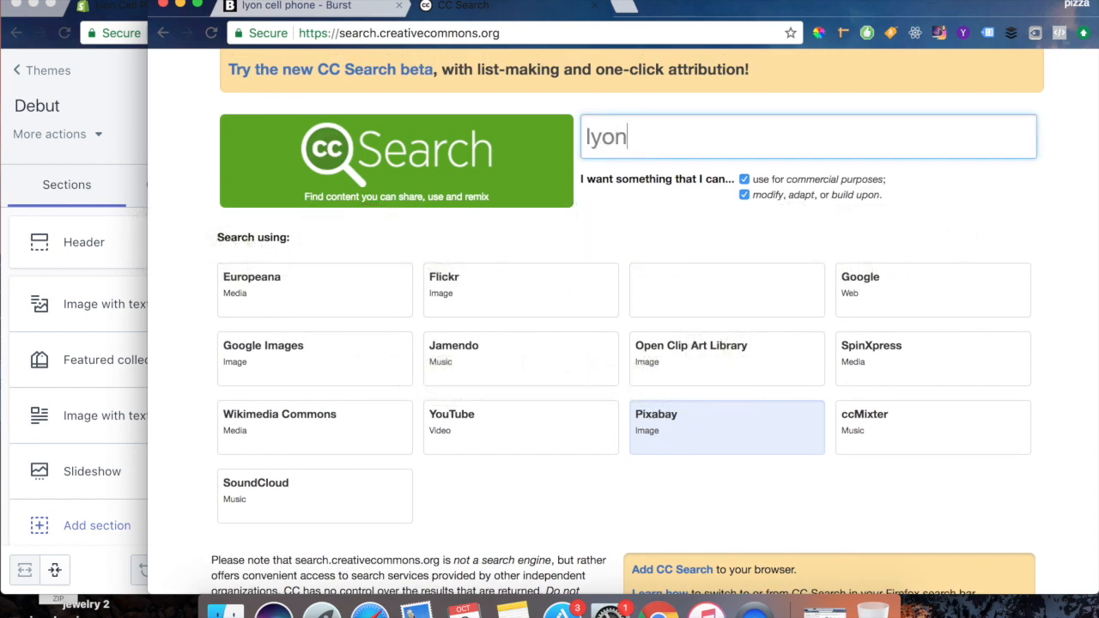
{"action": "type", "text": "s"}
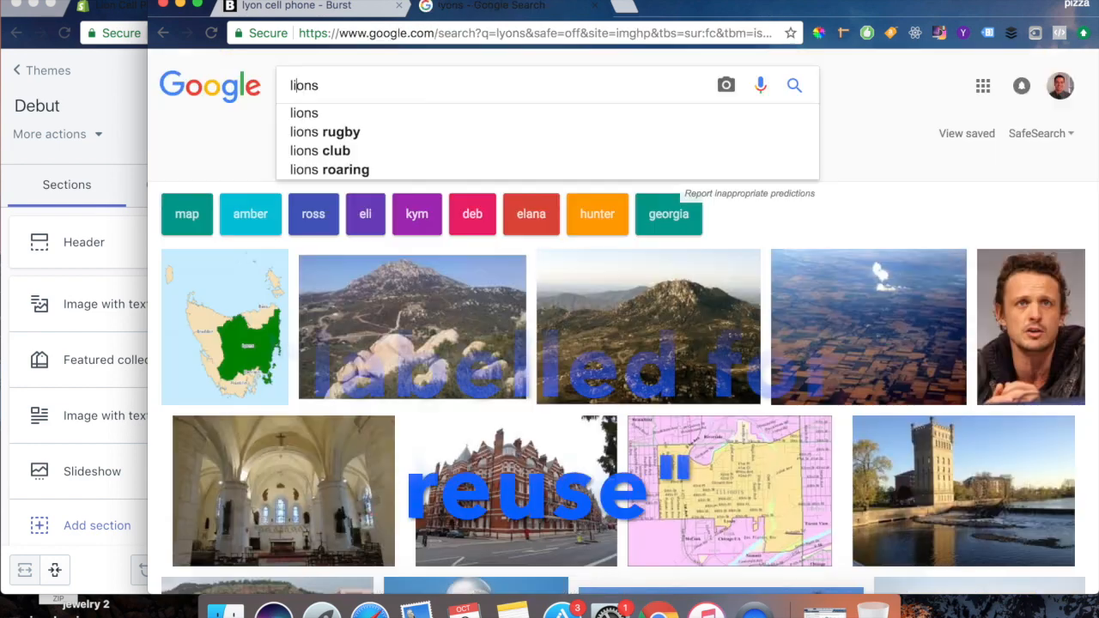
{"action": "key", "text": "Return"}
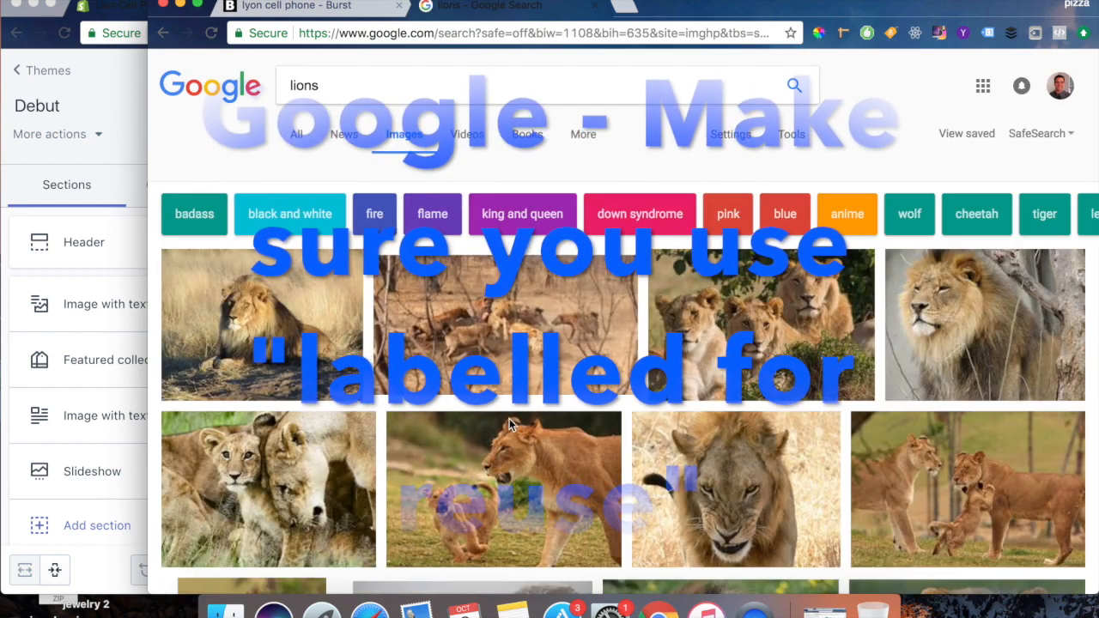
Step: Open the close-up Pixabay photo of the young lion and save it to the desktop, clearing the theme editor window away
{"action": "scroll", "coordinate": [511, 424], "scroll_direction": "down", "scroll_amount": 3}
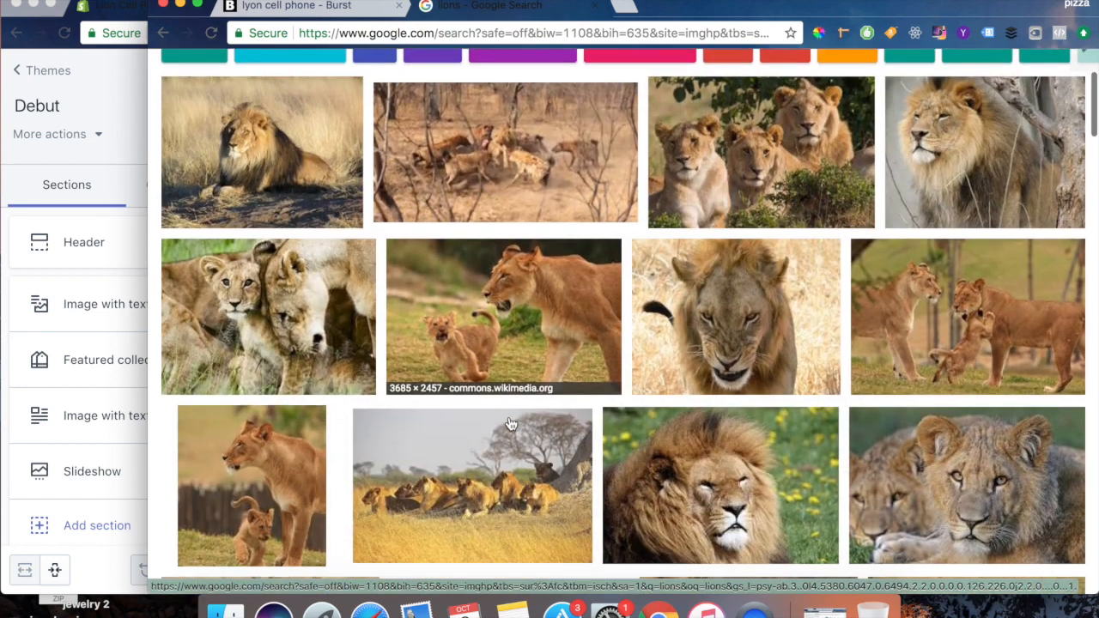
{"action": "scroll", "coordinate": [810, 369], "scroll_direction": "down", "scroll_amount": 3}
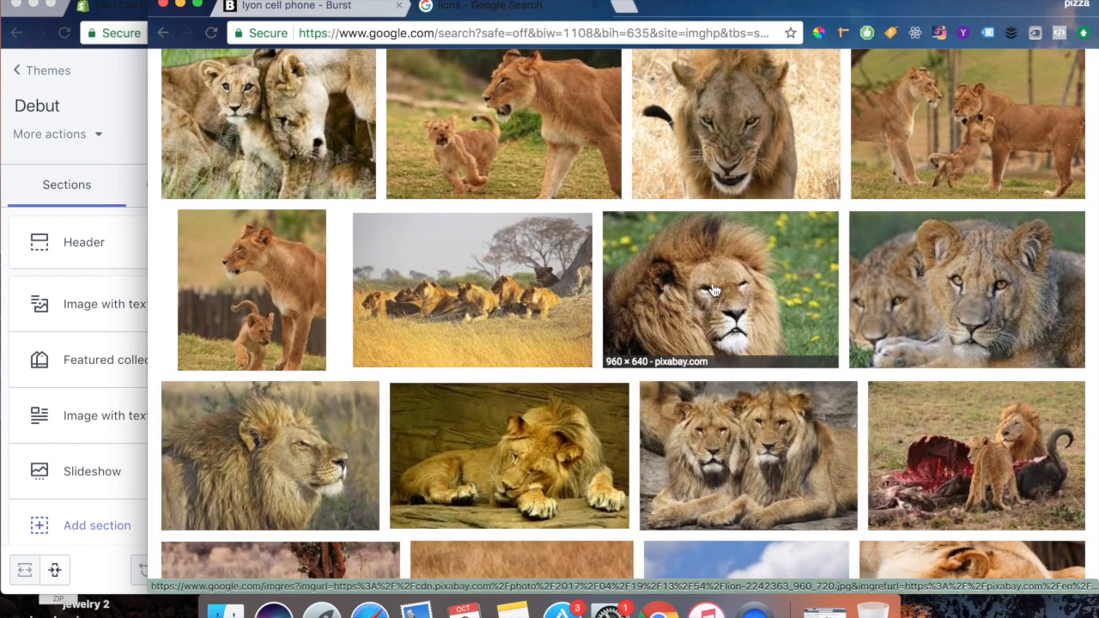
{"action": "scroll", "coordinate": [713, 291], "scroll_direction": "down", "scroll_amount": 2}
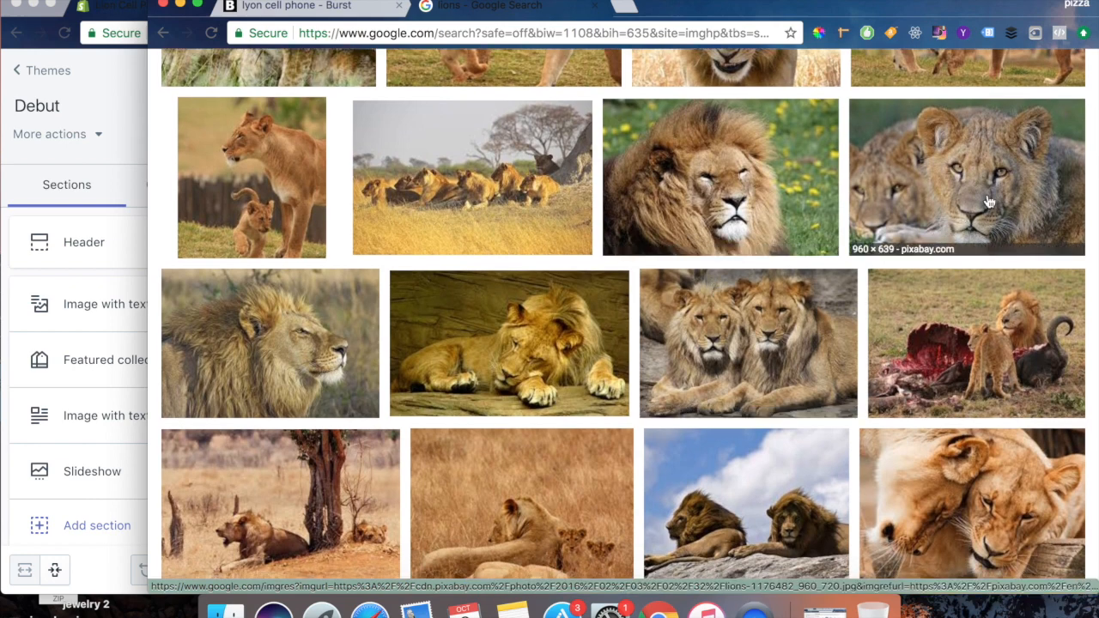
{"action": "left_click", "coordinate": [989, 202]}
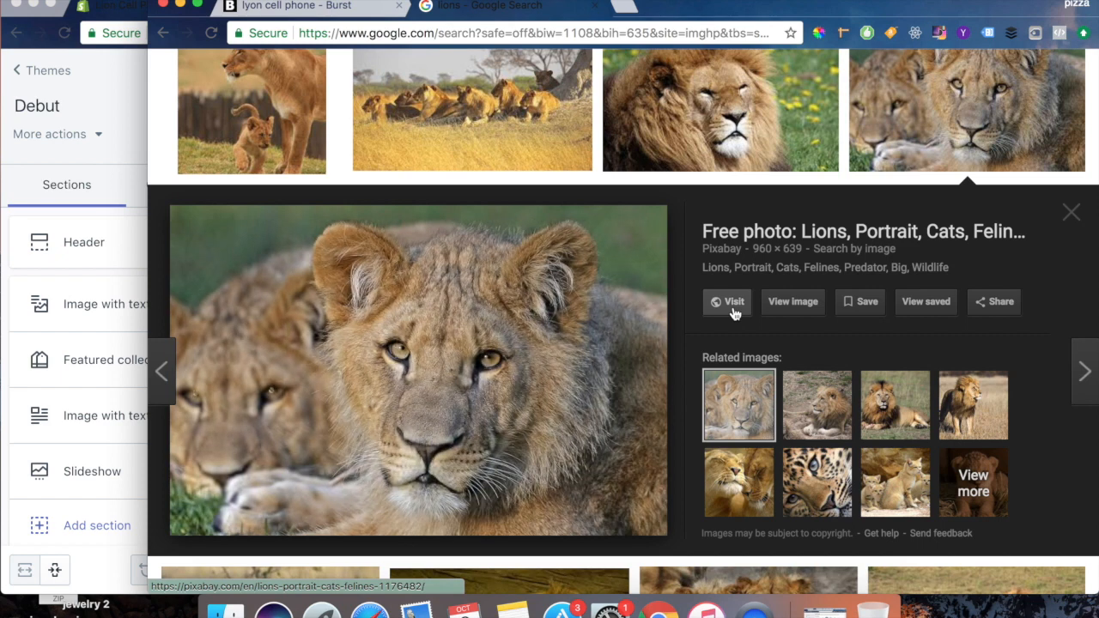
{"action": "left_click", "coordinate": [34, 7]}
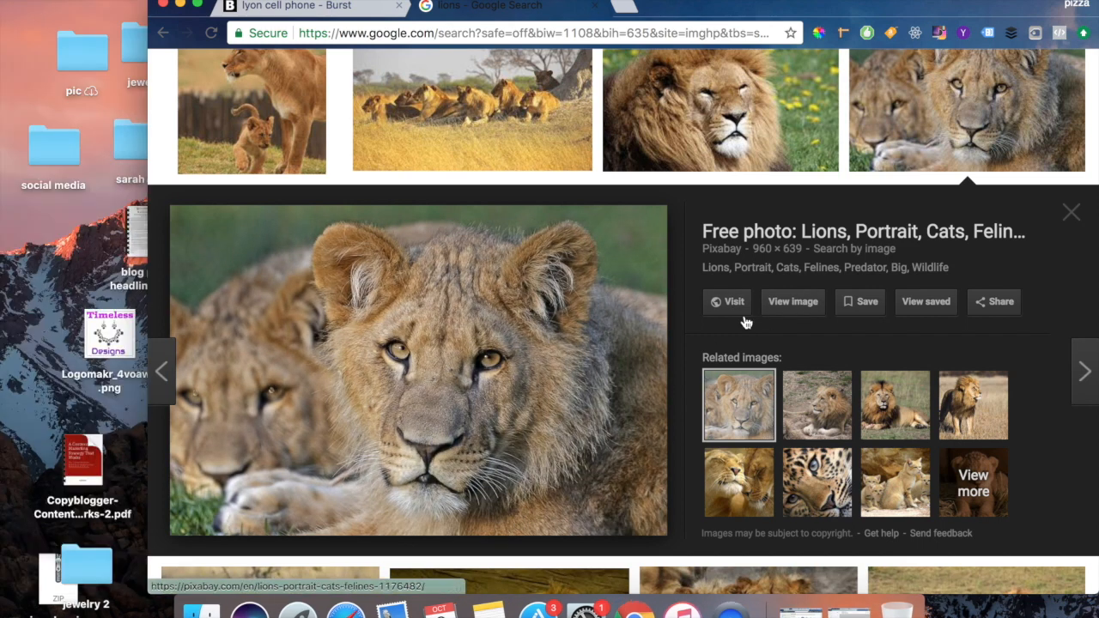
{"action": "left_click_drag", "start_coordinate": [387, 335], "coordinate": [54, 252]}
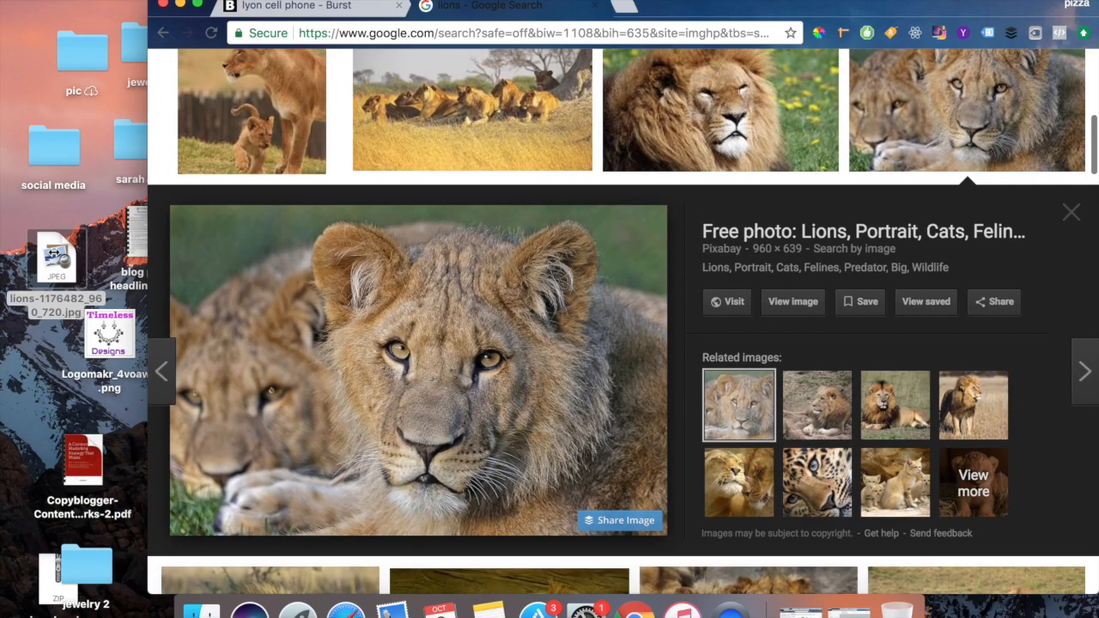
Step: Bring back the theme editor window and move it aside so the lion photo on the desktop is reachable
{"action": "left_click", "coordinate": [322, 10]}
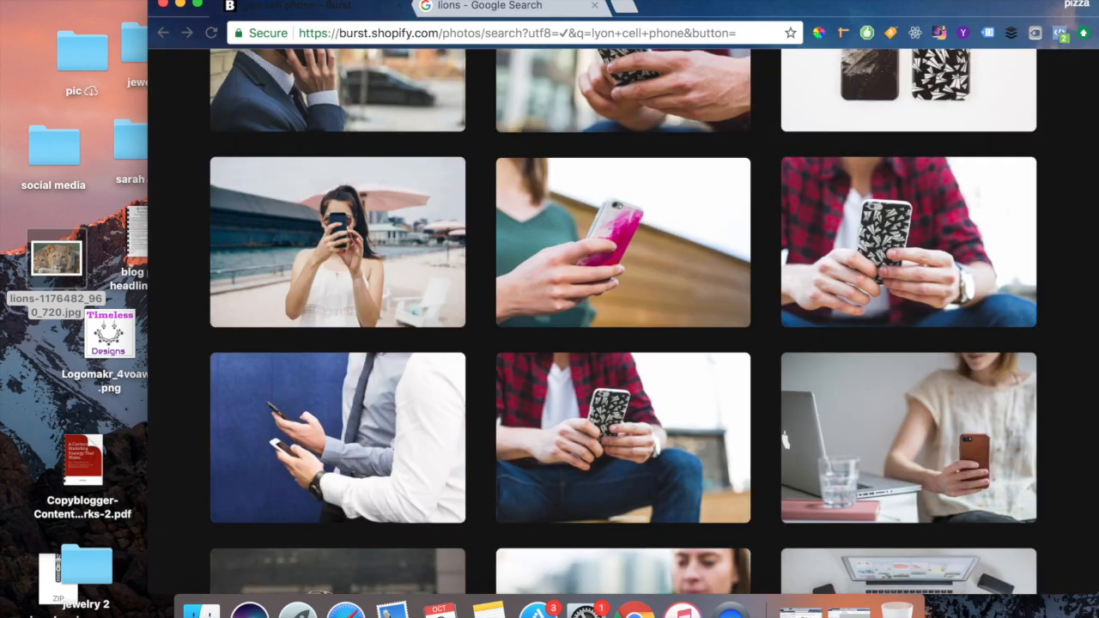
{"action": "left_click", "coordinate": [876, 608]}
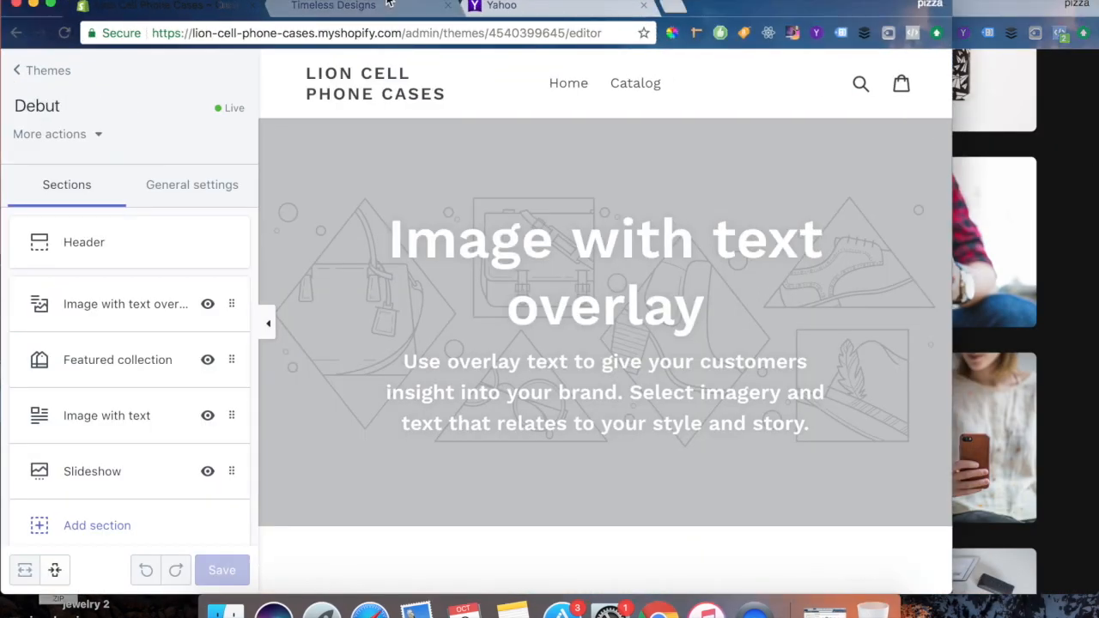
{"action": "left_click_drag", "start_coordinate": [388, 4], "coordinate": [527, 3]}
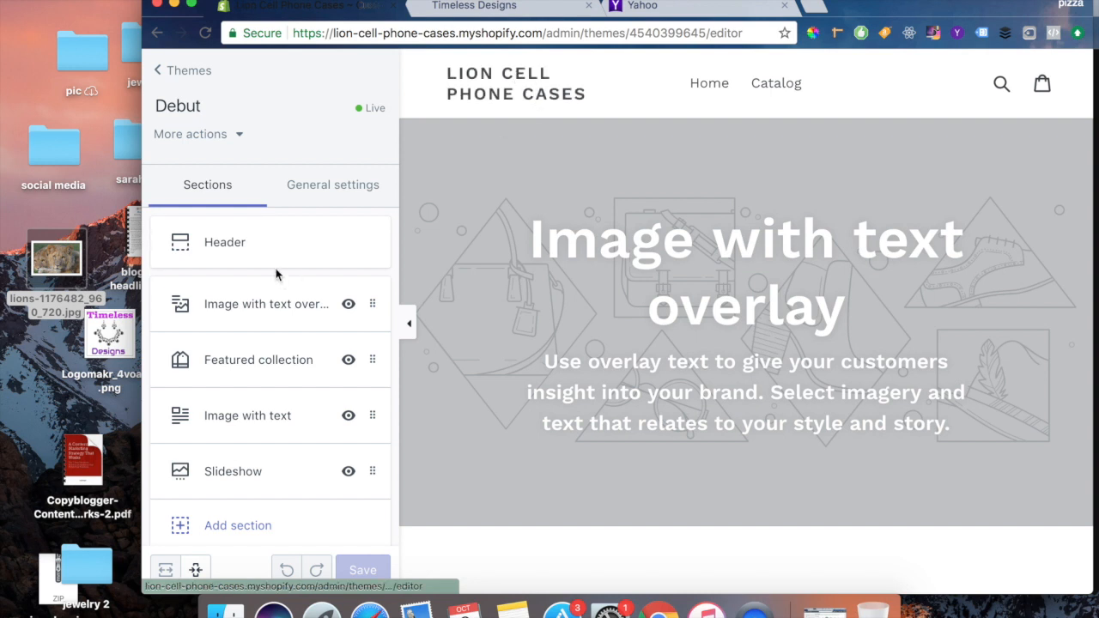
Step: Open the Image with text overlay section and add the saved lion photo from the desktop as its image
{"action": "left_click", "coordinate": [261, 300]}
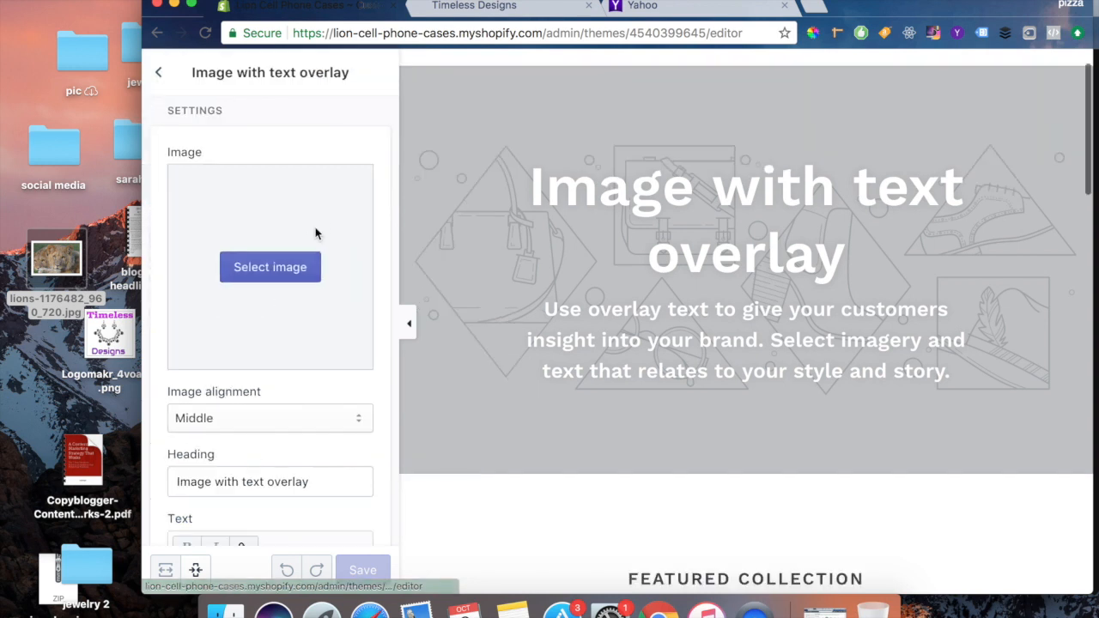
{"action": "left_click_drag", "start_coordinate": [56, 251], "coordinate": [283, 212]}
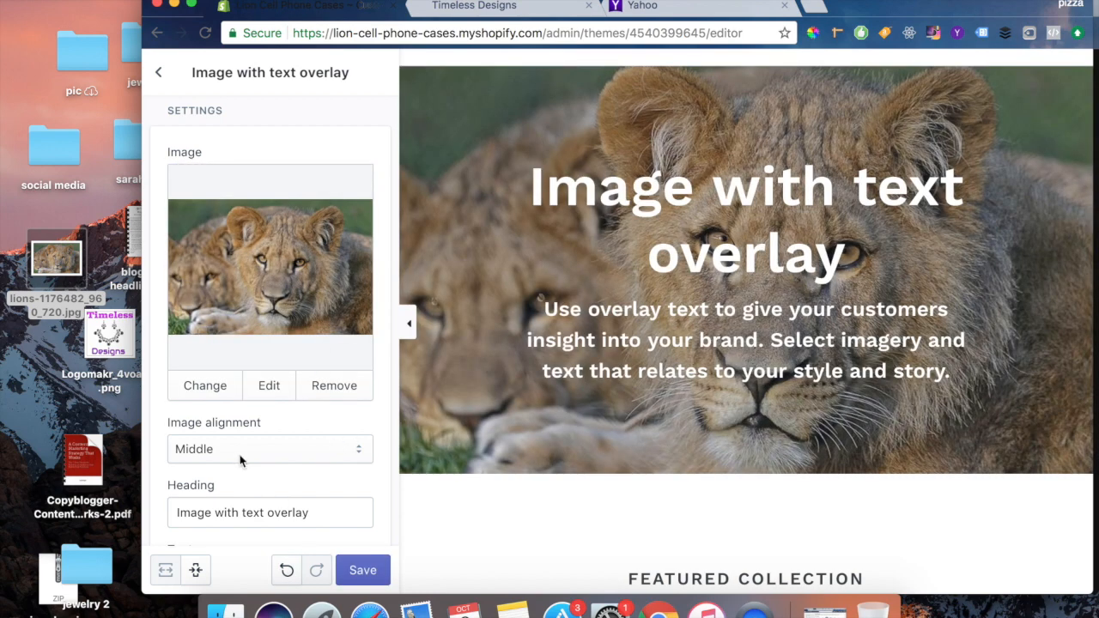
Step: Set the heading of the image overlay section to "The Lion Cell Phone"
{"action": "scroll", "coordinate": [240, 491], "scroll_direction": "down", "scroll_amount": 3}
{"action": "left_click_drag", "start_coordinate": [314, 387], "coordinate": [144, 384]}
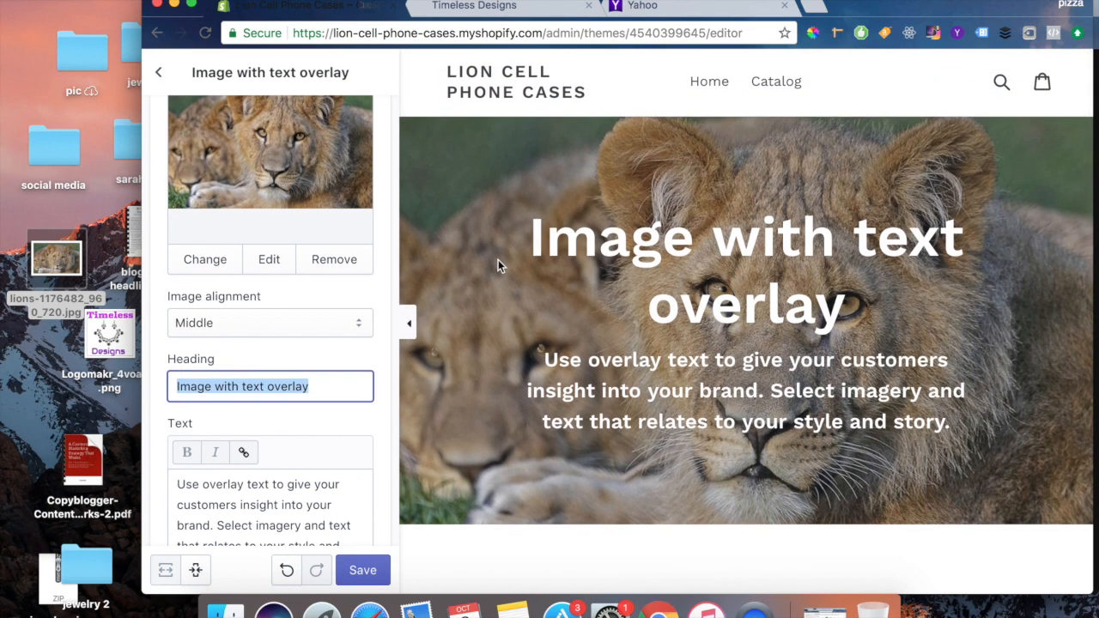
{"action": "type", "text": "The Li"}
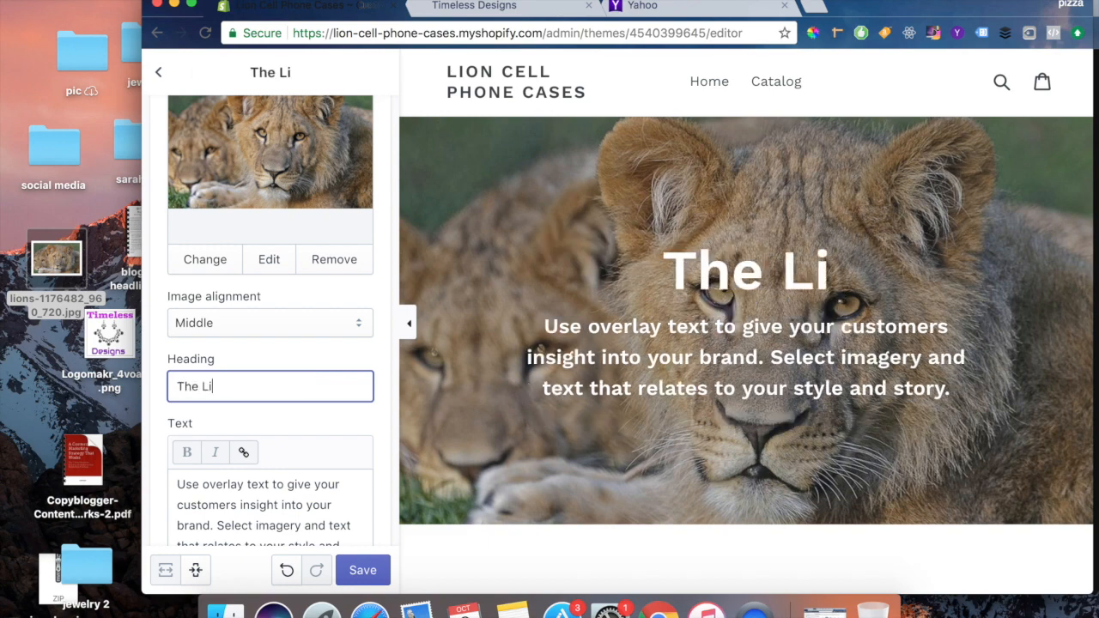
{"action": "type", "text": "on Cell "}
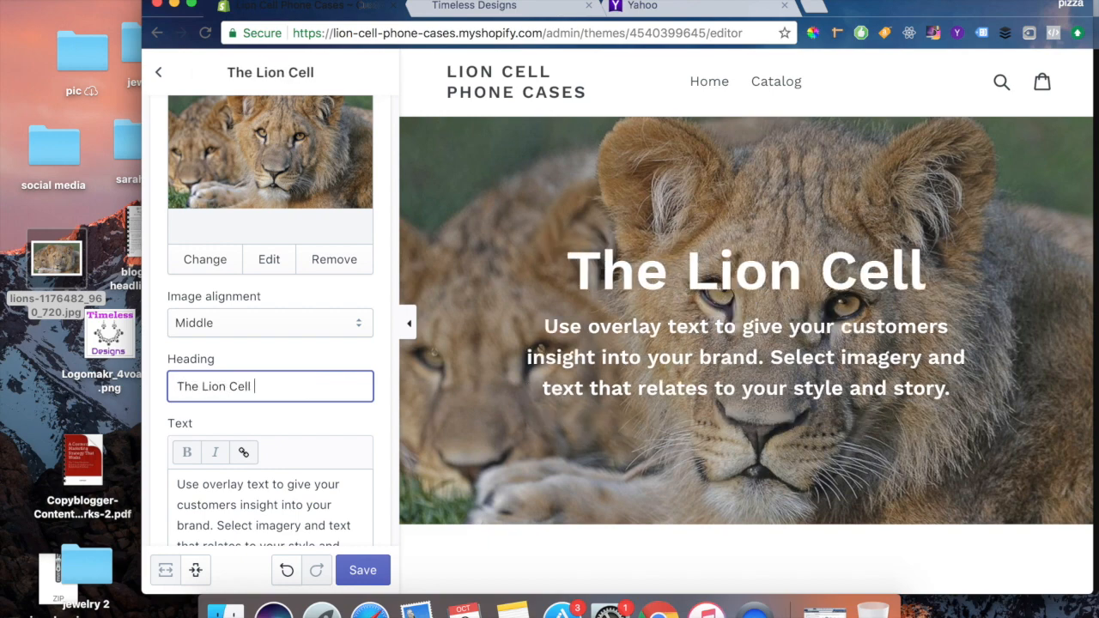
{"action": "type", "text": "Phone"}
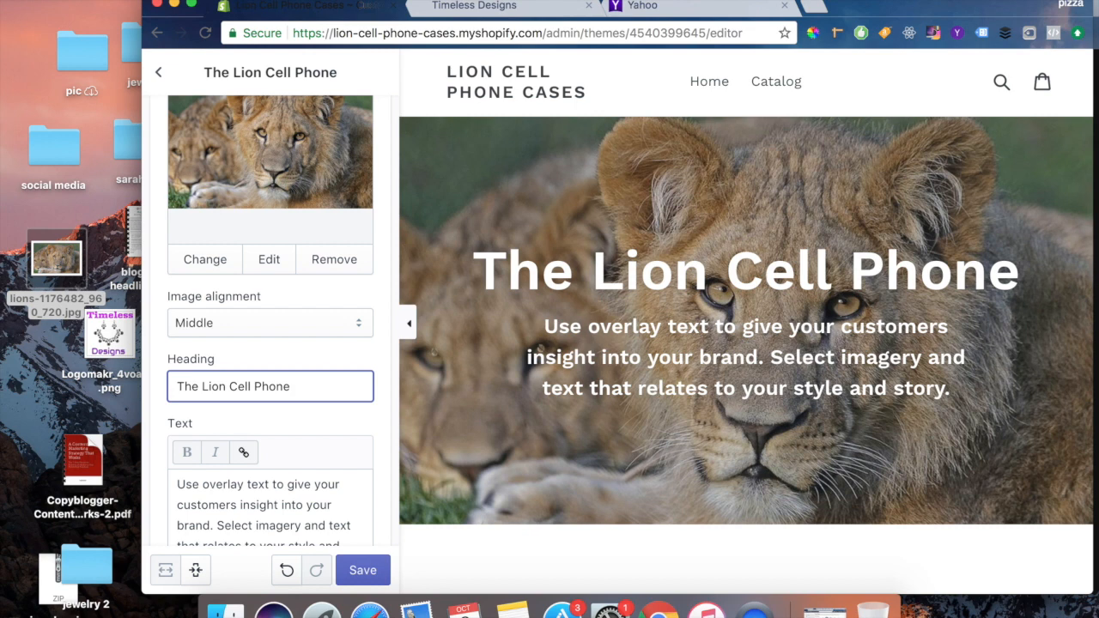
Step: Replace the image overlay section's heading with "Welcome to The Lion's Den"
{"action": "left_click_drag", "start_coordinate": [293, 386], "coordinate": [143, 382]}
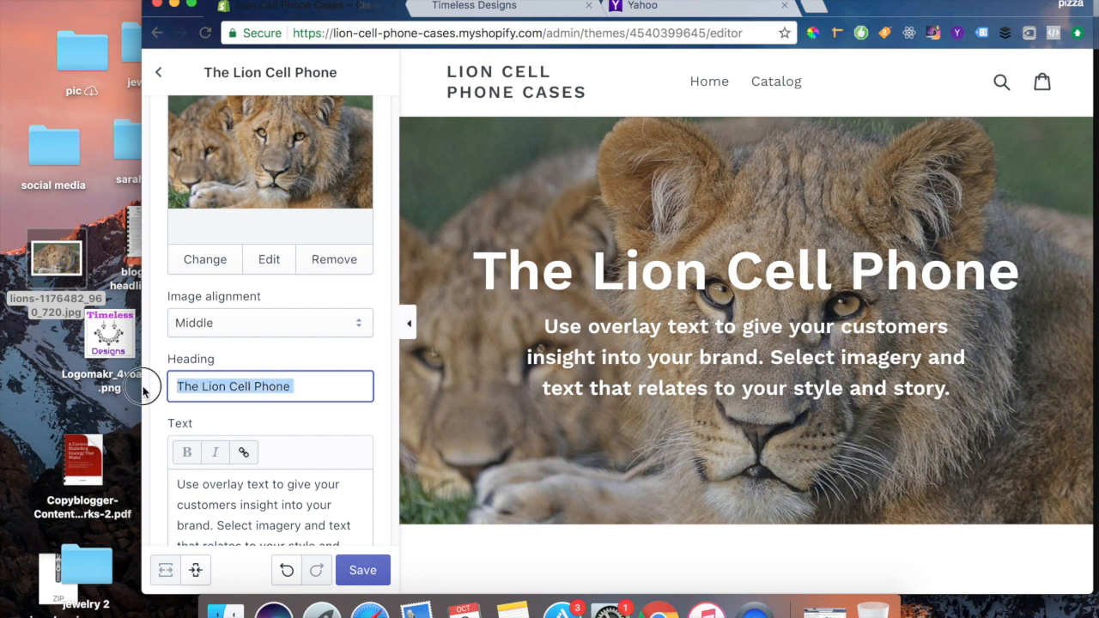
{"action": "type", "text": "Welcome"}
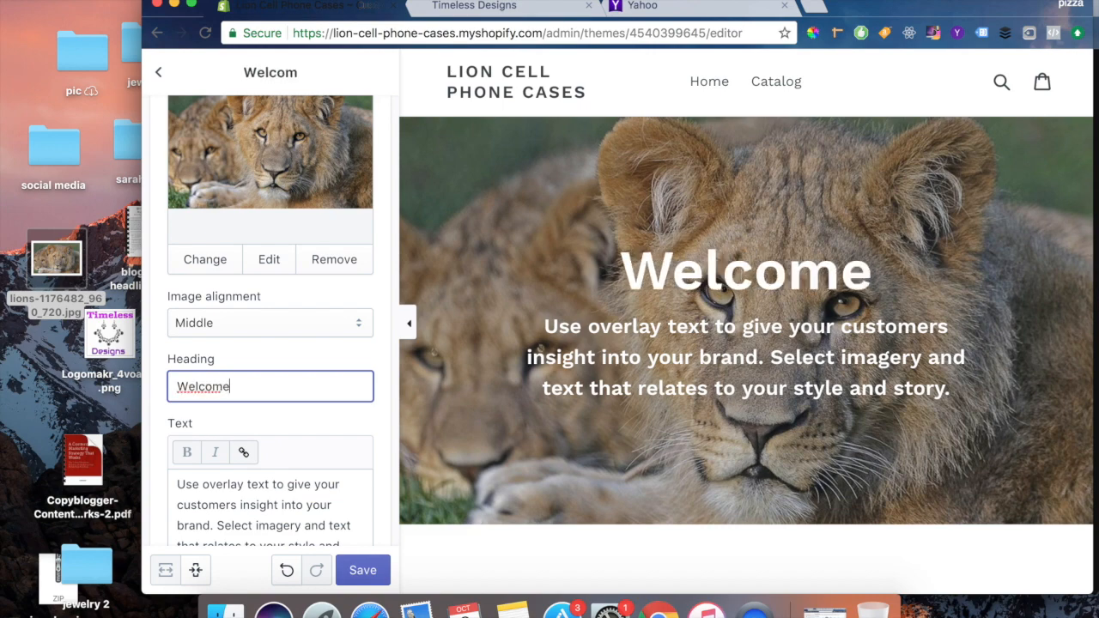
{"action": "type", "text": " to The L"}
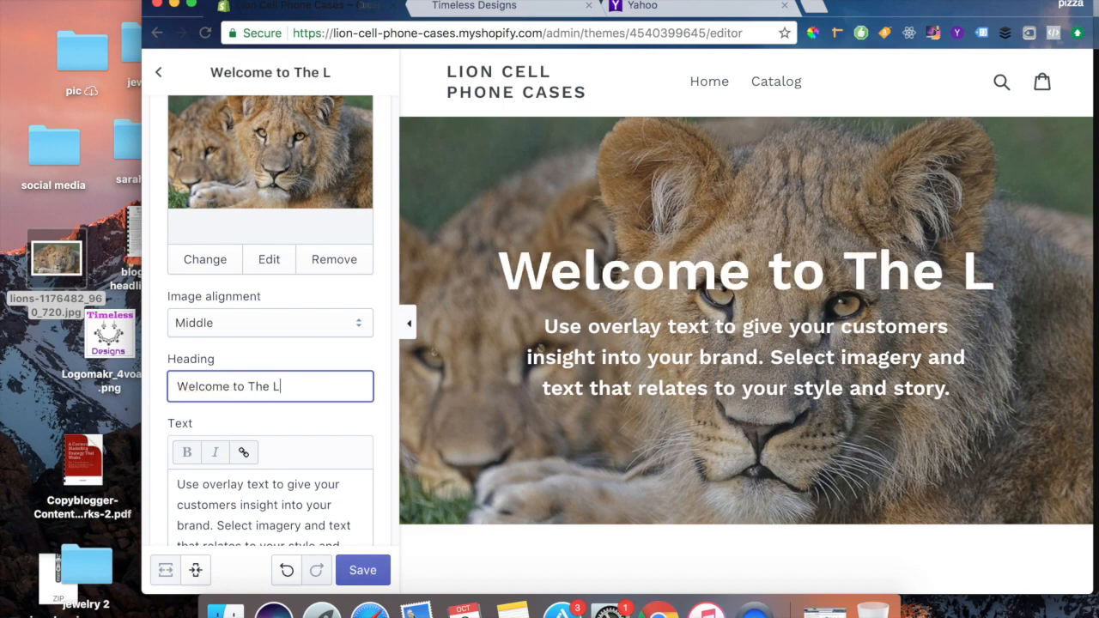
{"action": "type", "text": "ion's Den"}
Step: Replace the placeholder overlay text with "Find the best Lion Cell Phone covers here."
{"action": "scroll", "coordinate": [247, 424], "scroll_direction": "down", "scroll_amount": 4}
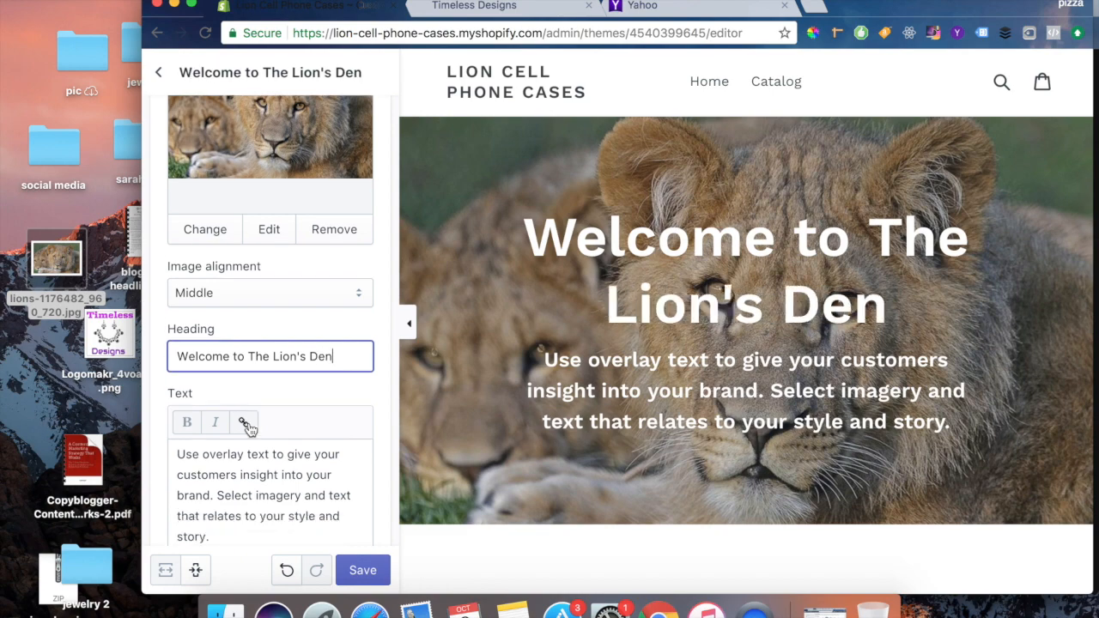
{"action": "left_click_drag", "start_coordinate": [232, 385], "coordinate": [152, 300]}
{"action": "key", "text": "BackSpace"}
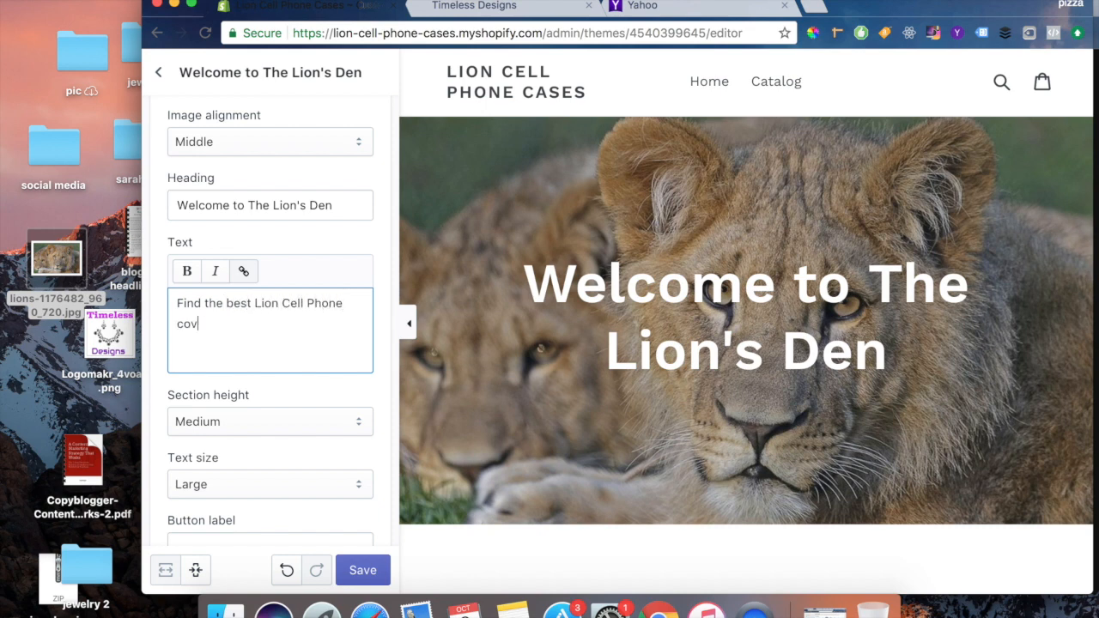
{"action": "type", "text": "h"}
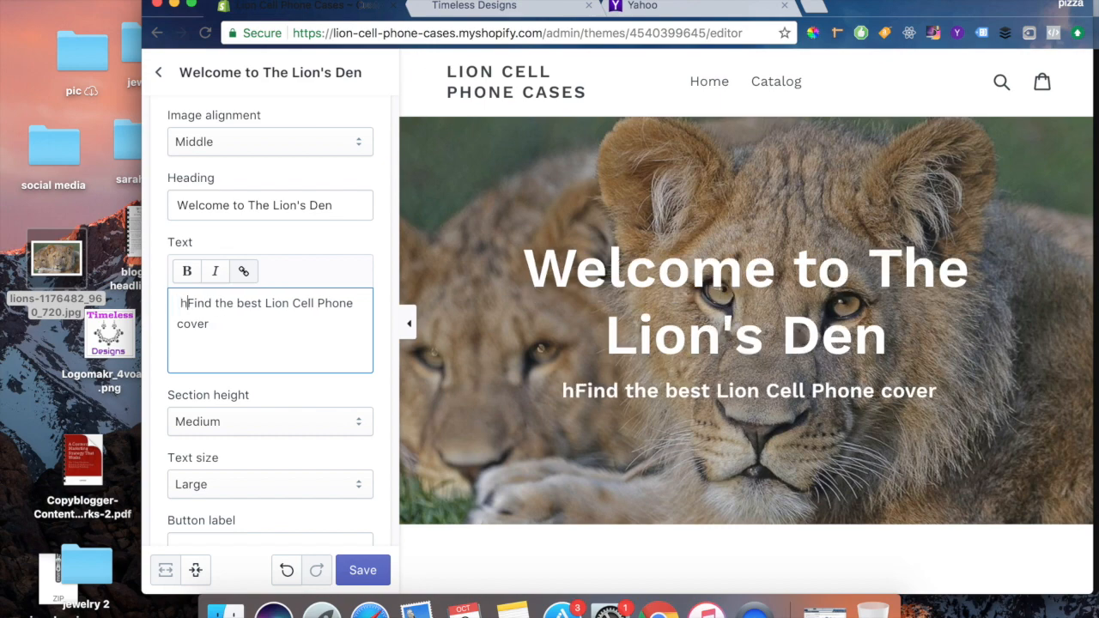
{"action": "key", "text": "BackSpace"}
{"action": "type", "text": "s here"}
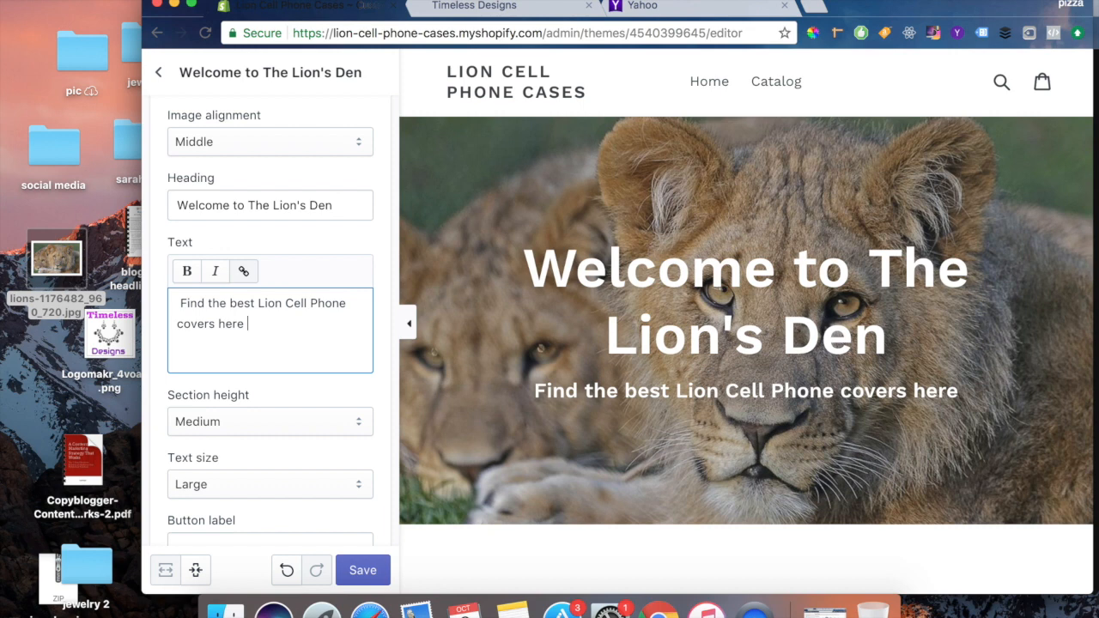
{"action": "type", "text": "."}
Step: Try a second line reading "SHOP NOW" below the overlay text and remove it again
{"action": "key", "text": "Return"}
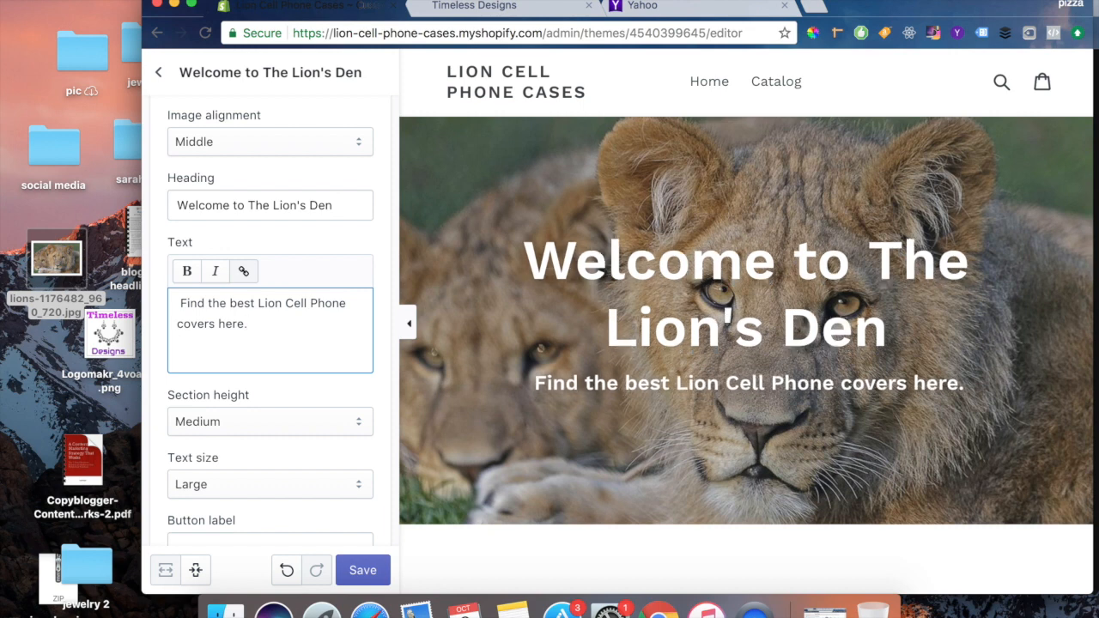
{"action": "type", "text": "SHop"}
{"action": "key", "text": "BackSpace"}
{"action": "key", "text": "BackSpace"}
{"action": "key", "text": "BackSpace"}
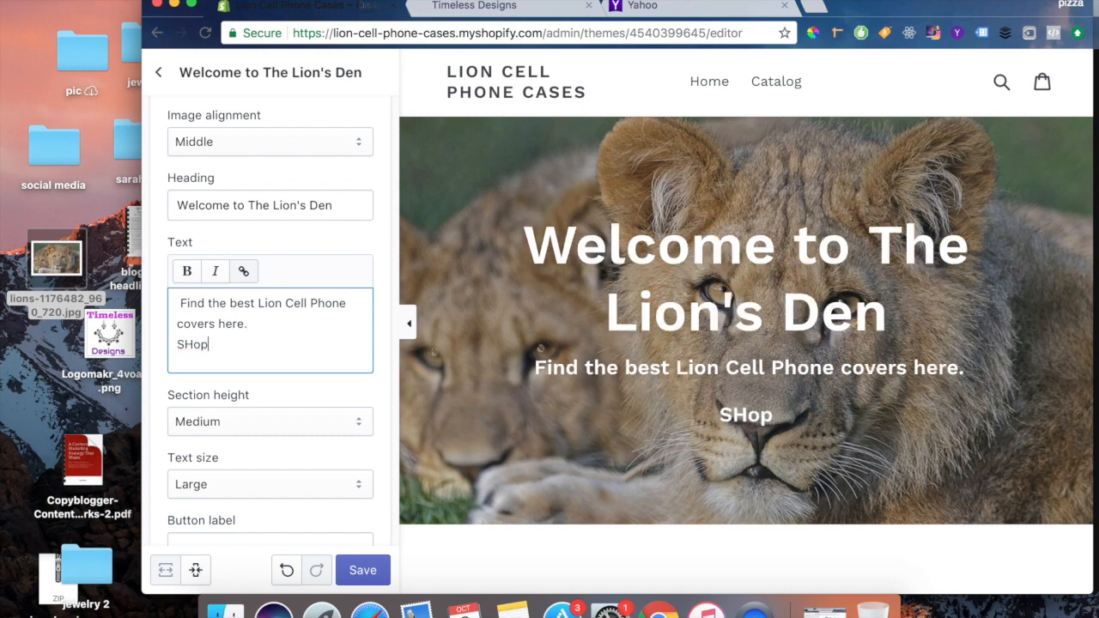
{"action": "type", "text": "HOP NOW"}
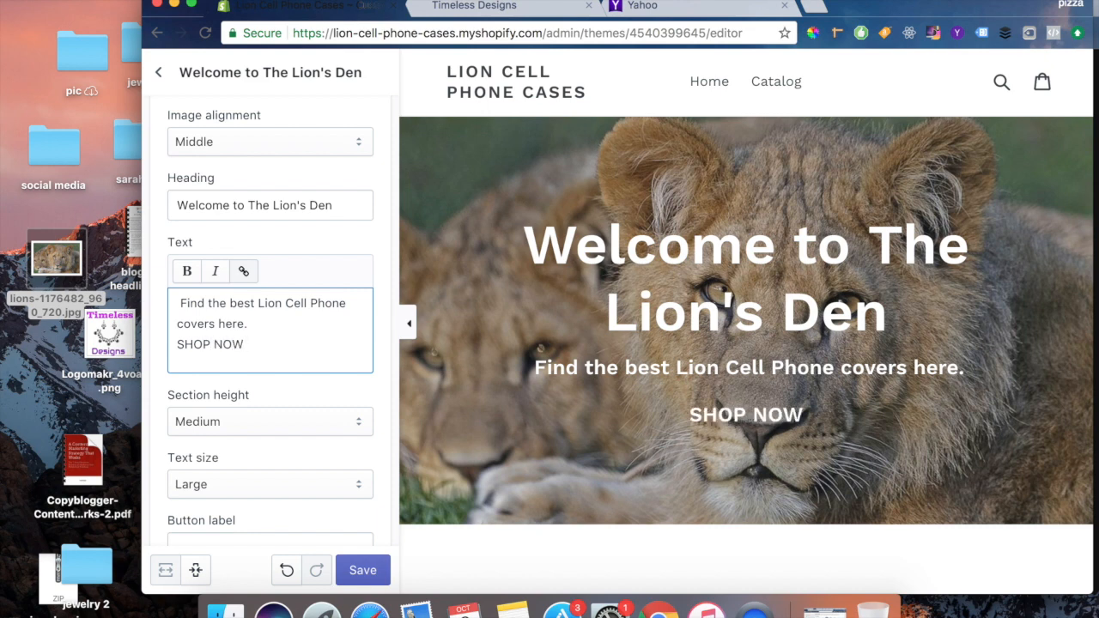
{"action": "left_click_drag", "start_coordinate": [251, 351], "coordinate": [160, 344]}
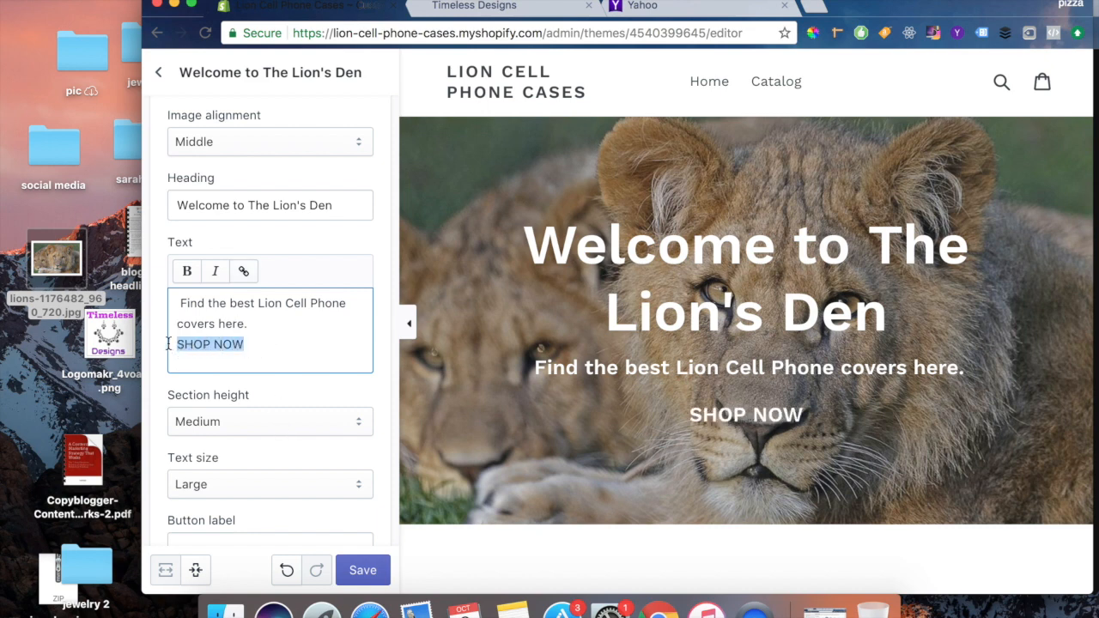
{"action": "key", "text": "BackSpace"}
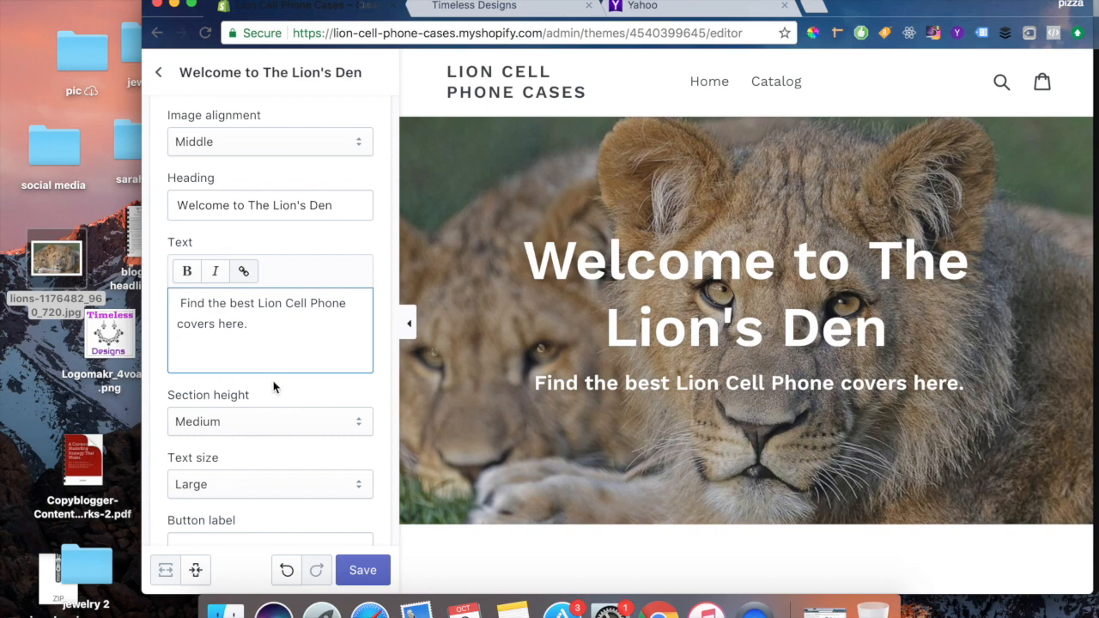
Step: Try "BUY" as the button label of the overlay section and clear the label again
{"action": "scroll", "coordinate": [273, 387], "scroll_direction": "down", "scroll_amount": 3}
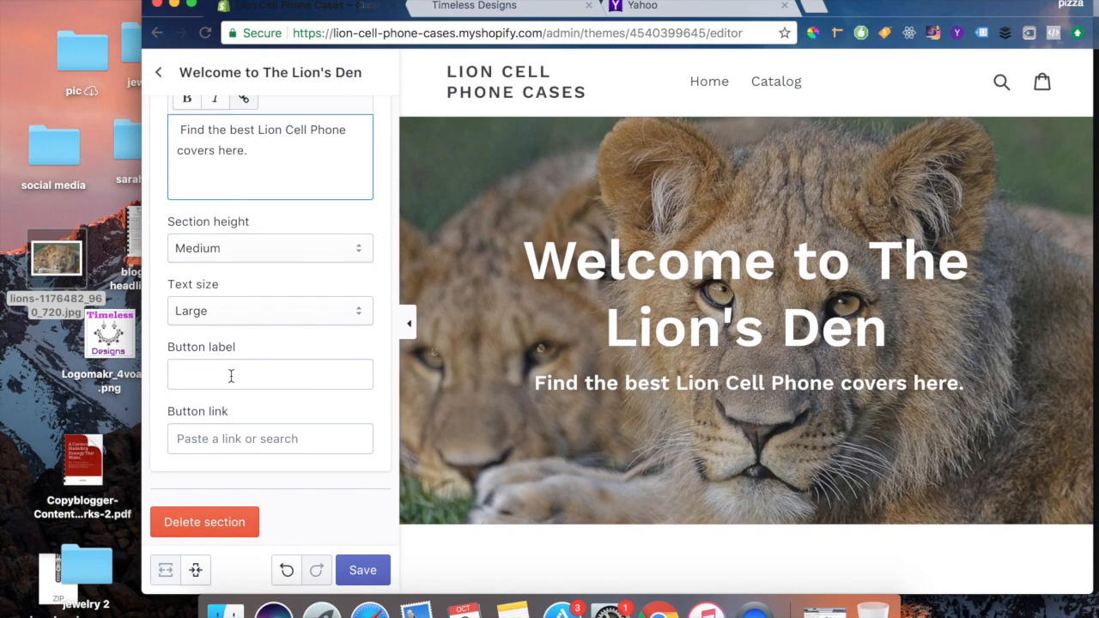
{"action": "left_click", "coordinate": [231, 376]}
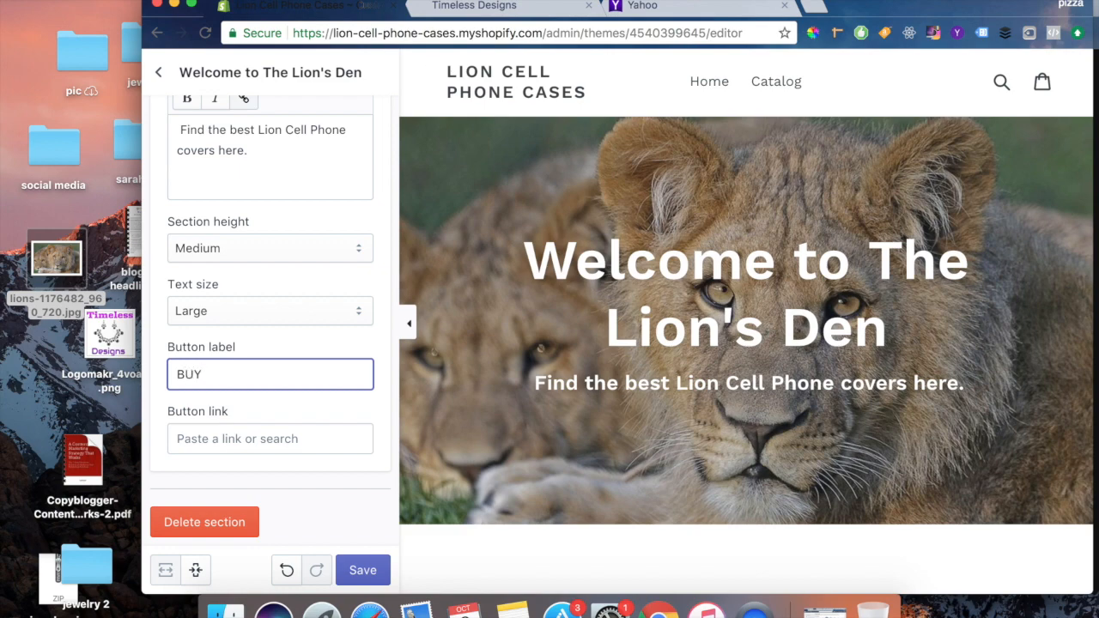
{"action": "left_click_drag", "start_coordinate": [220, 373], "coordinate": [105, 377]}
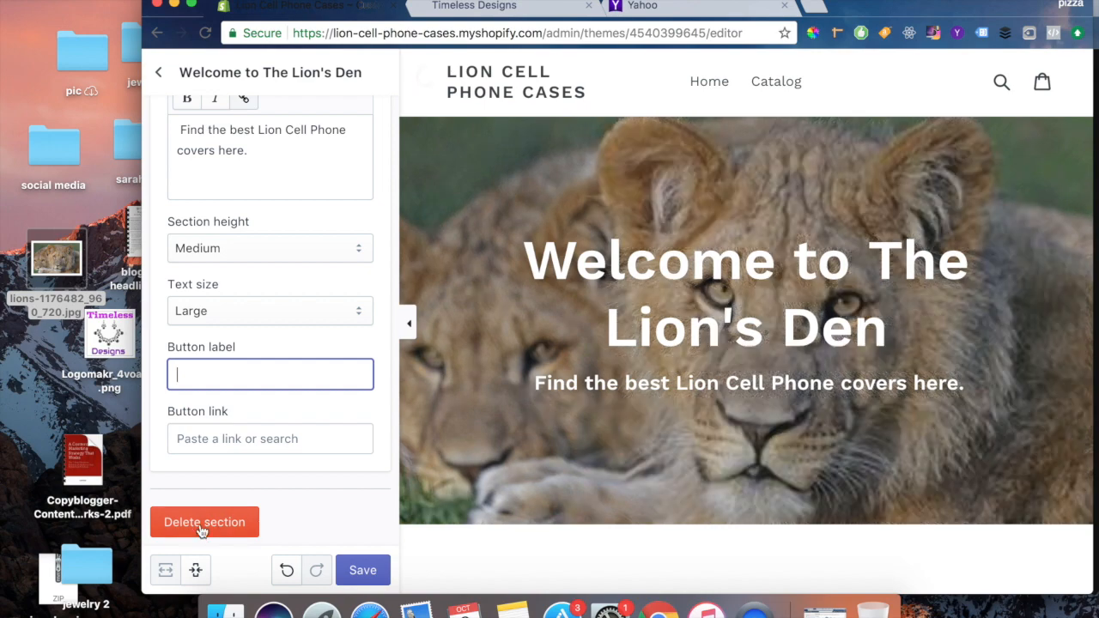
Step: Save the overlay section changes and expand the theme editor window to full screen
{"action": "left_click", "coordinate": [362, 570]}
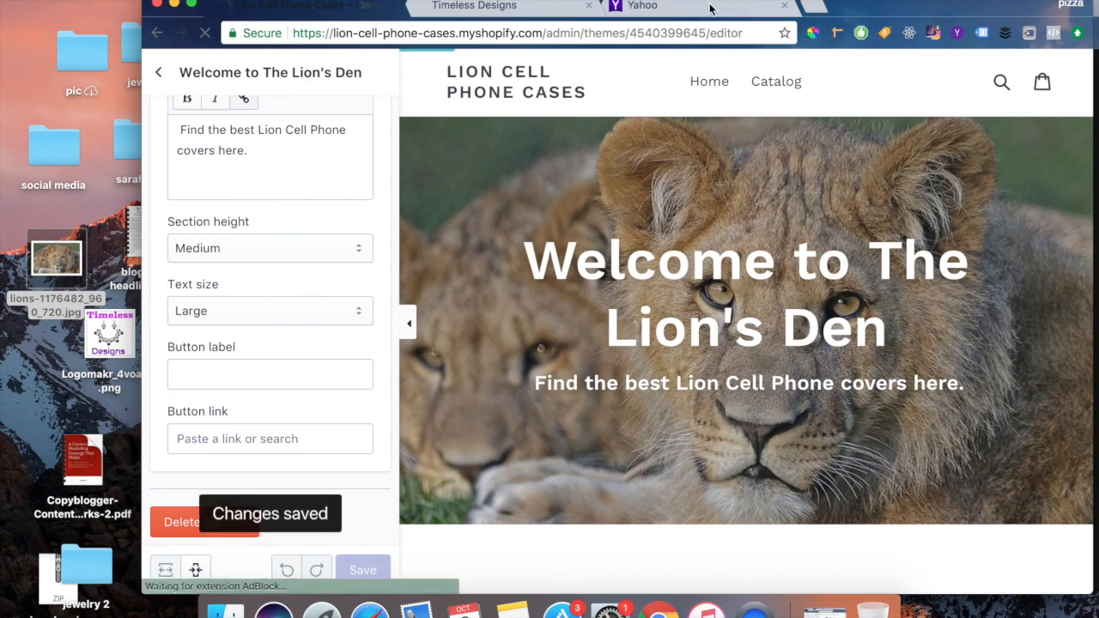
{"action": "left_click_drag", "start_coordinate": [704, 13], "coordinate": [609, 12]}
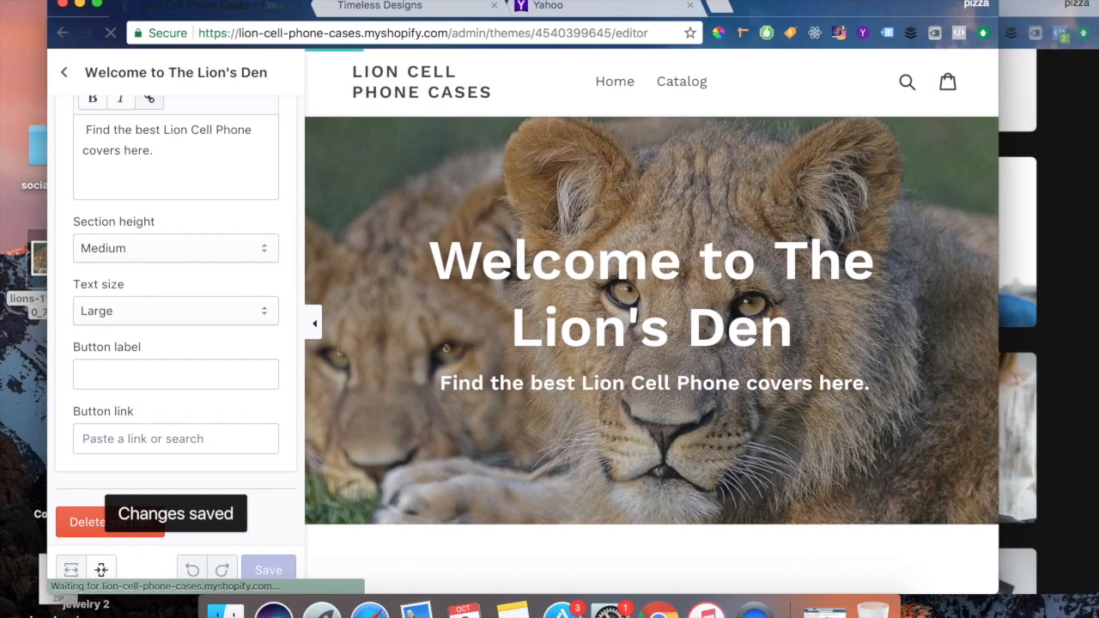
{"action": "left_click", "coordinate": [97, 6]}
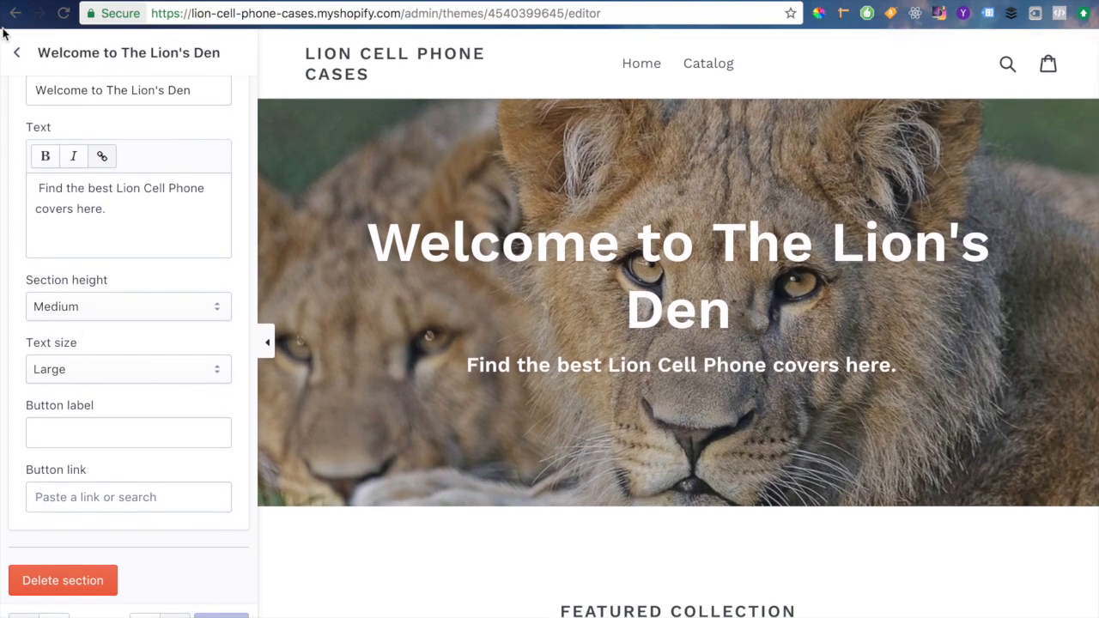
Step: View the Featured collection settings, and delete the Image with text section from the home page
{"action": "left_click", "coordinate": [18, 56]}
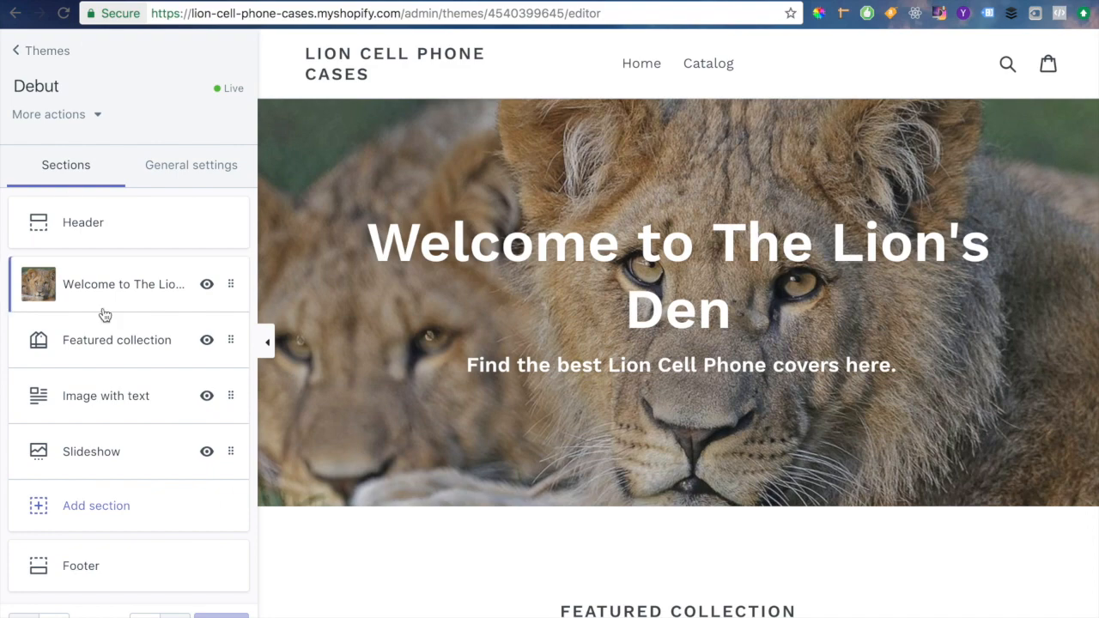
{"action": "left_click", "coordinate": [106, 353]}
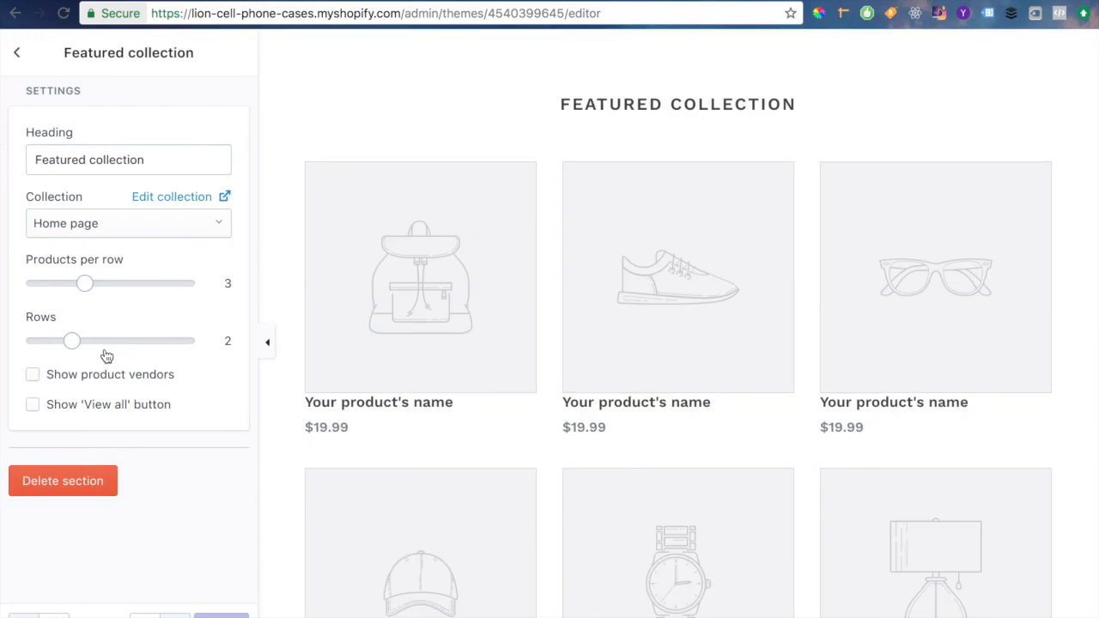
{"action": "left_click", "coordinate": [18, 56]}
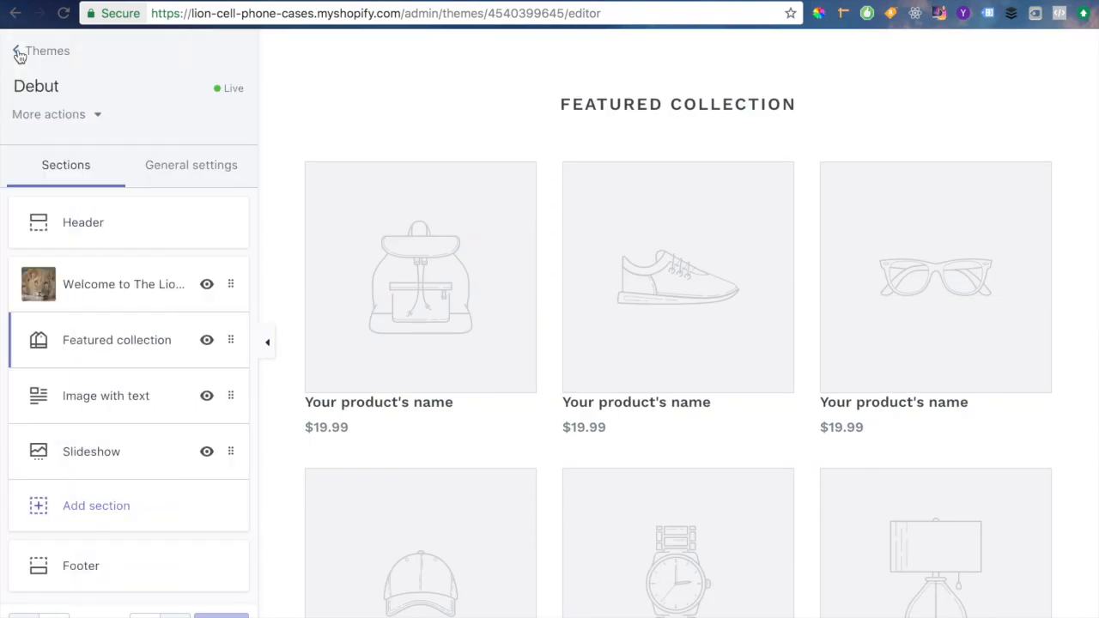
{"action": "left_click", "coordinate": [117, 410]}
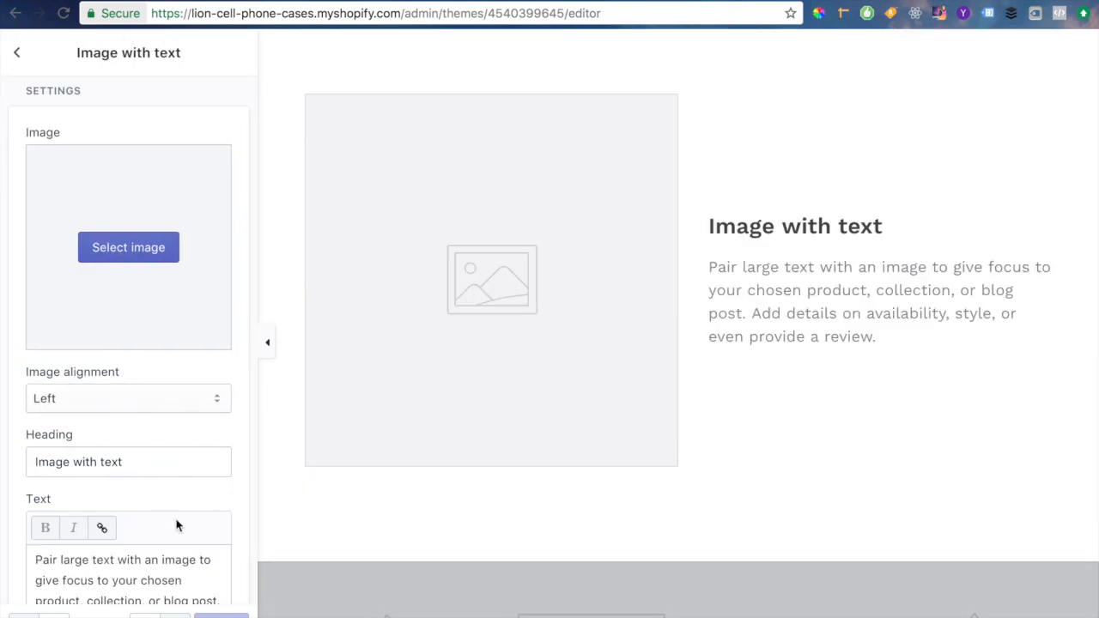
{"action": "scroll", "coordinate": [176, 526], "scroll_direction": "down", "scroll_amount": 3}
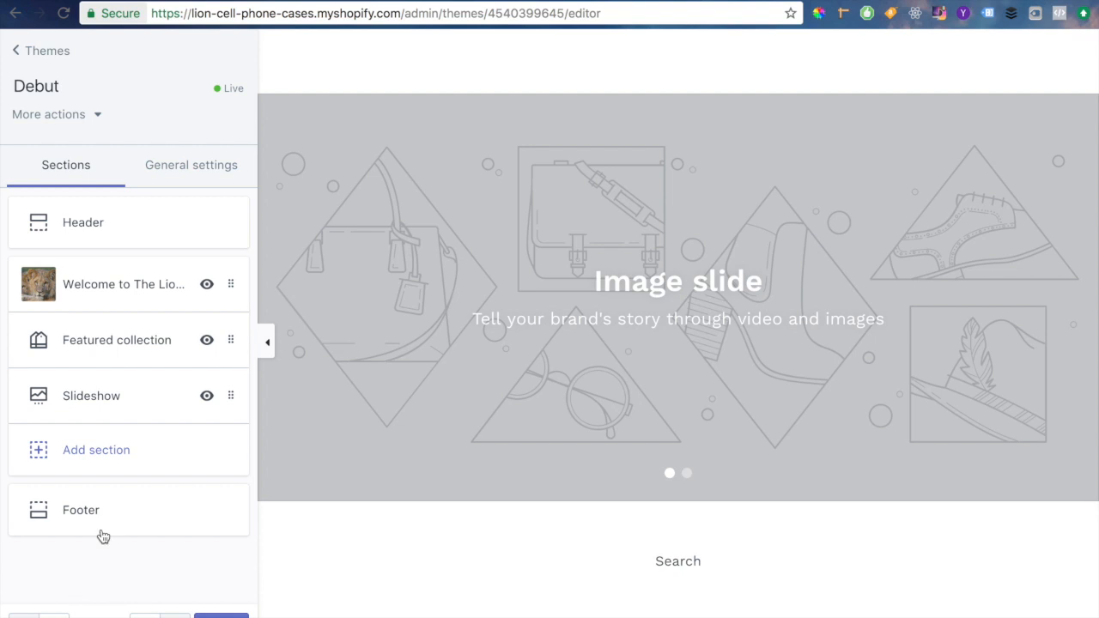
Step: View the Slideshow section's settings, reposition the browser window and return to the section list
{"action": "left_click", "coordinate": [151, 405]}
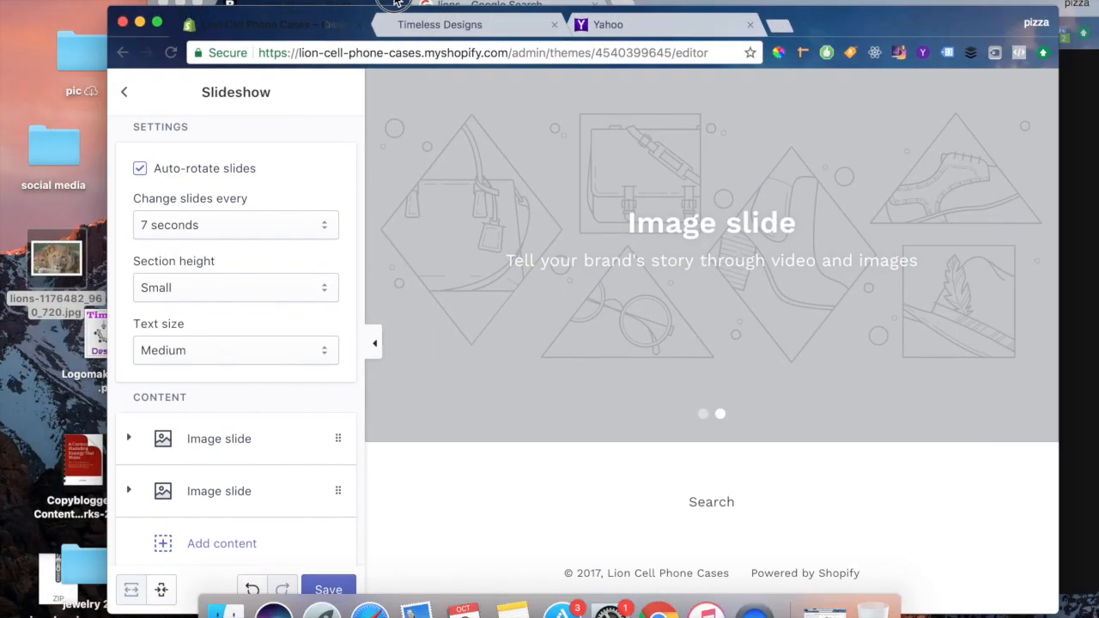
{"action": "left_click_drag", "start_coordinate": [438, 16], "coordinate": [312, 0]}
{"action": "left_click", "coordinate": [43, 72]}
Step: Stay in the editor when asked about leaving, save the theme changes and return to the Themes page
{"action": "left_click", "coordinate": [48, 76]}
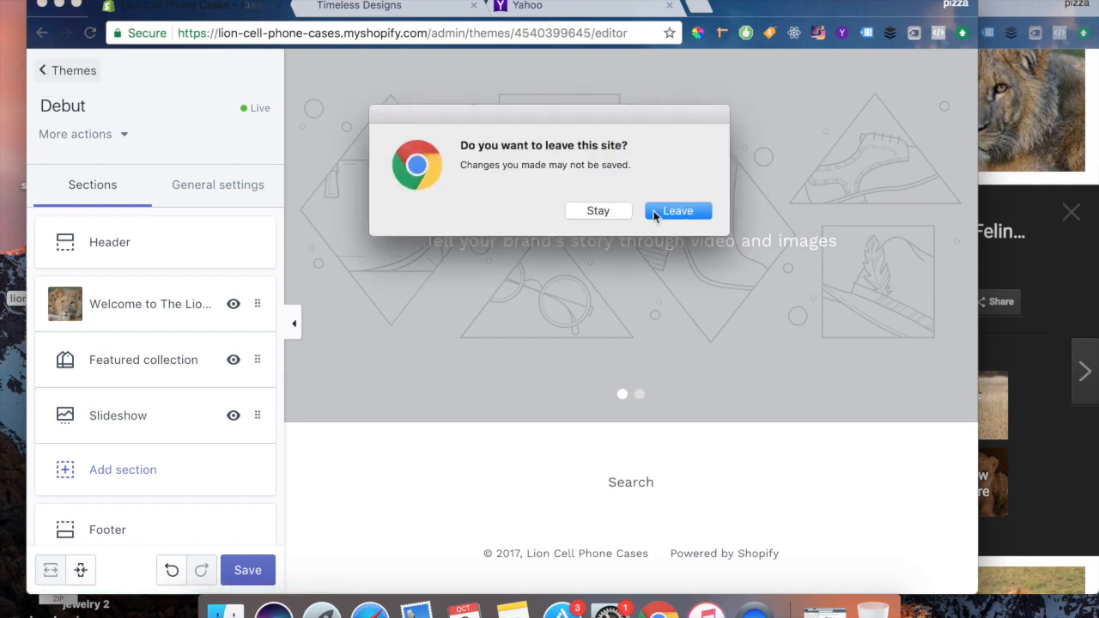
{"action": "left_click", "coordinate": [611, 213]}
{"action": "left_click", "coordinate": [247, 570]}
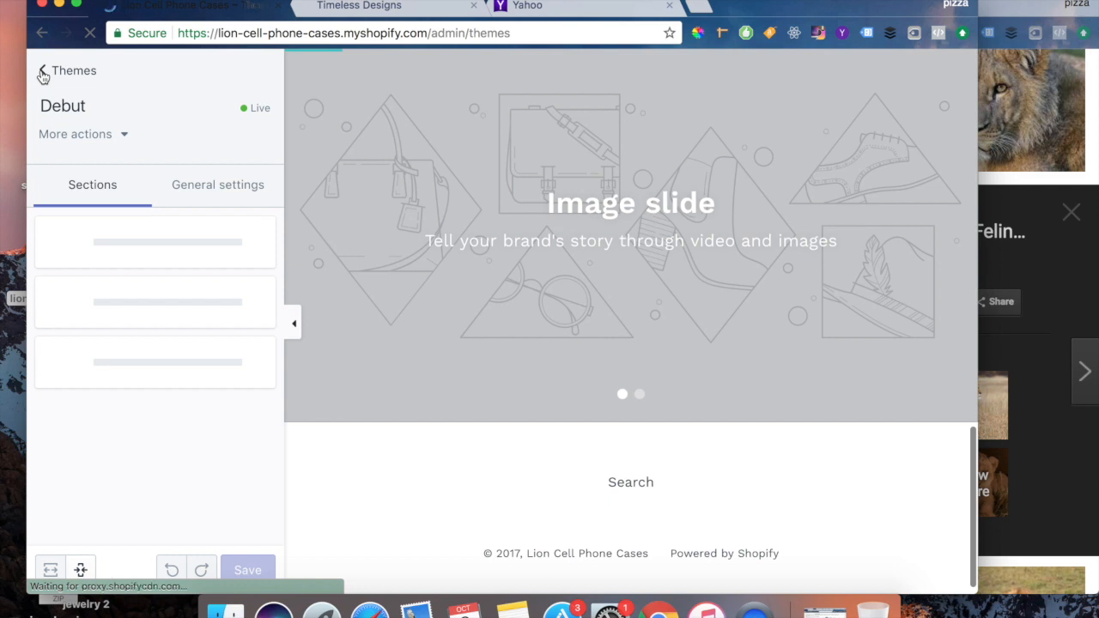
Step: Open the store's Apps page and go to the Oberlo listing in the Shopify App Store
{"action": "scroll", "coordinate": [166, 485], "scroll_direction": "down", "scroll_amount": 6}
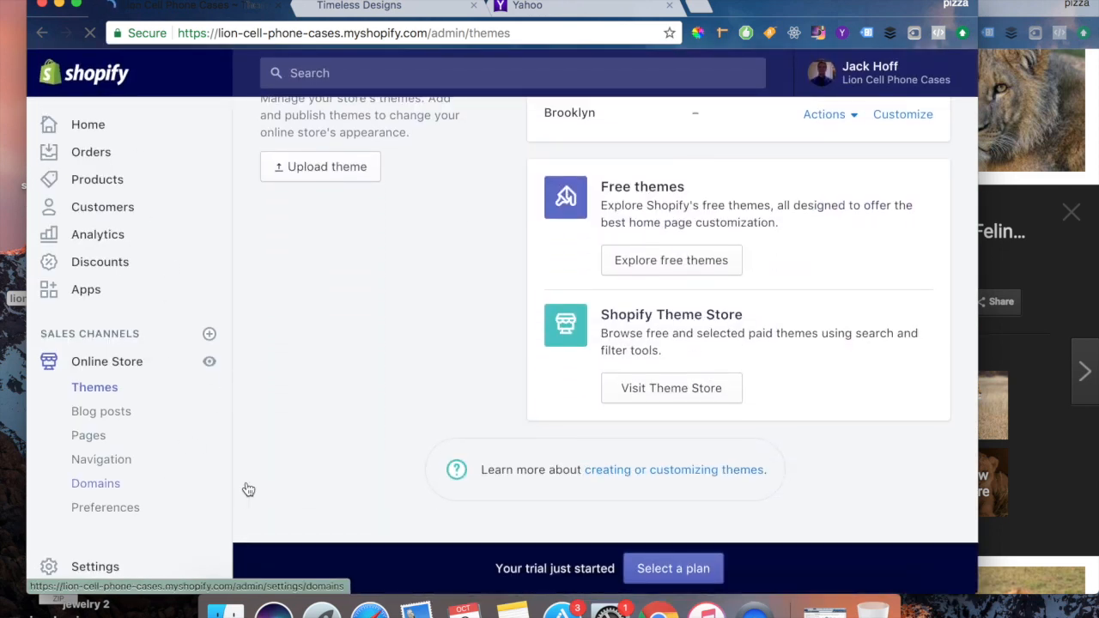
{"action": "left_click", "coordinate": [79, 292]}
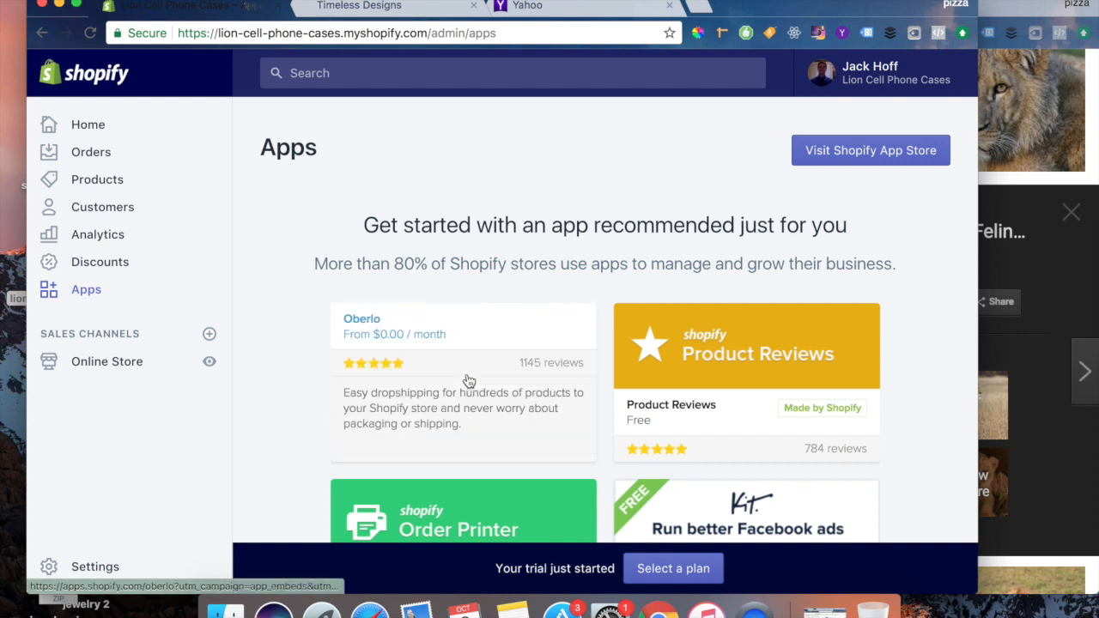
{"action": "left_click", "coordinate": [461, 344]}
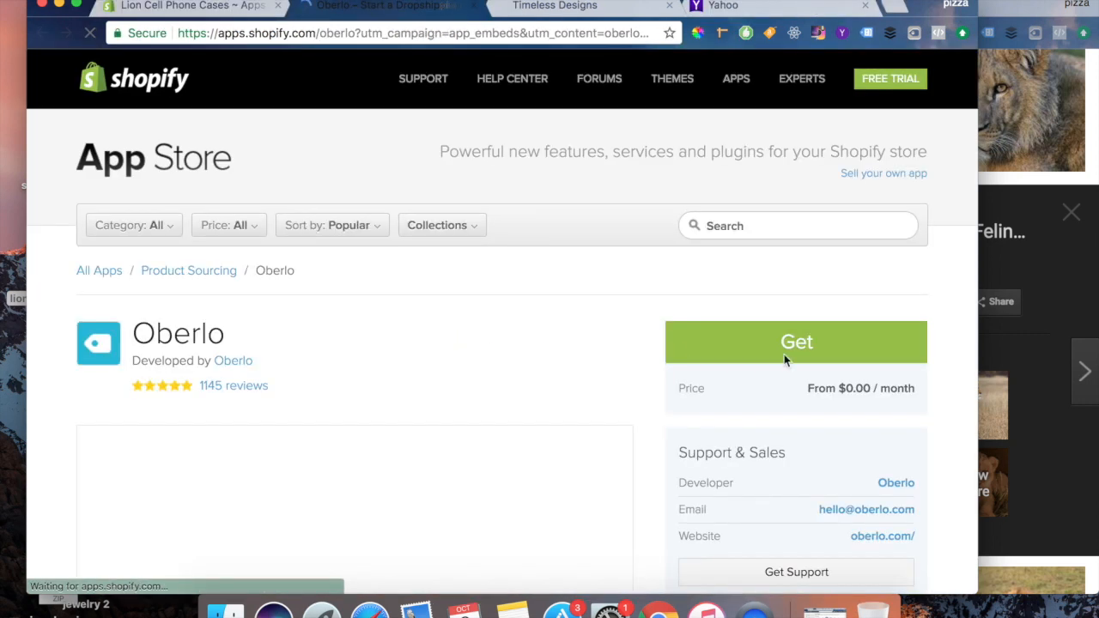
Step: Get the Oberlo app, log in with the lion-cell-phone-cases.myshopify.com store URL and install it on the store
{"action": "left_click", "coordinate": [794, 342]}
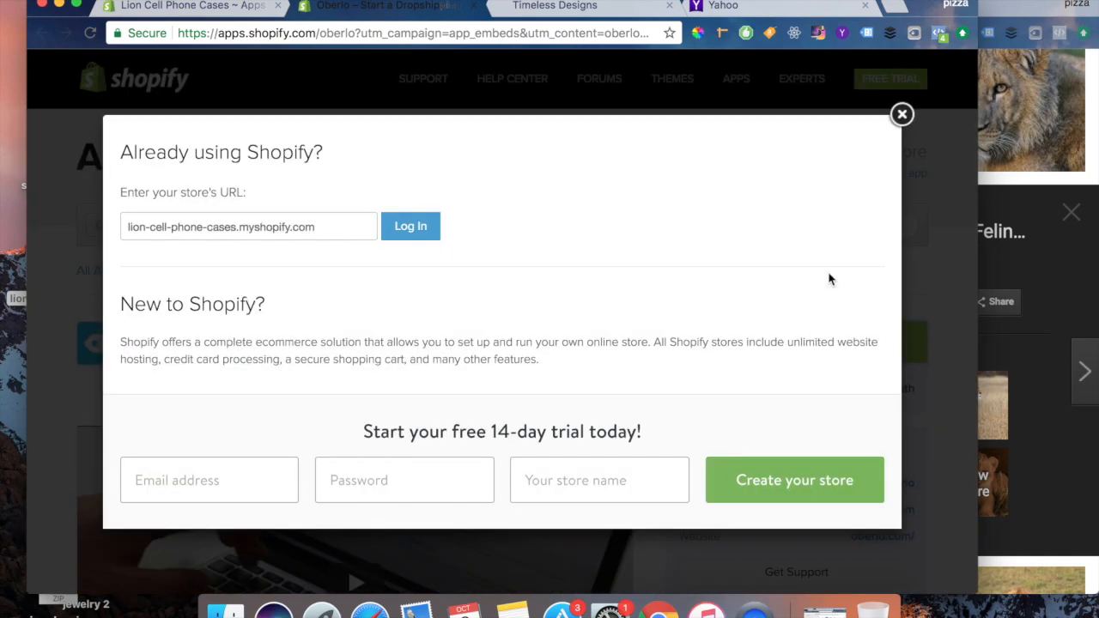
{"action": "left_click", "coordinate": [413, 227]}
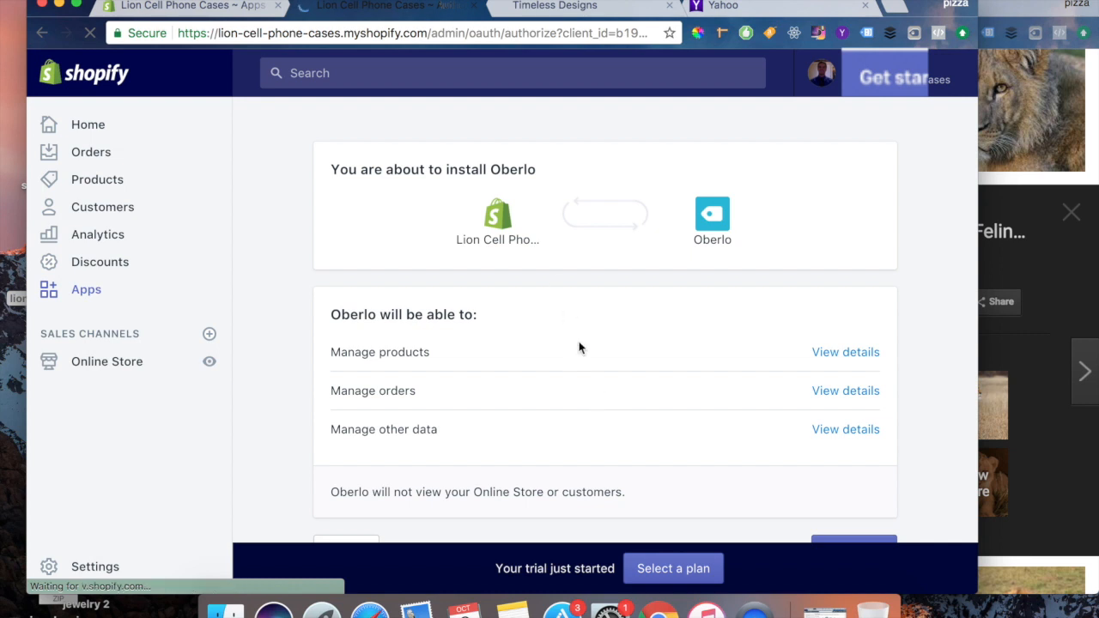
{"action": "scroll", "coordinate": [677, 223], "scroll_direction": "down", "scroll_amount": 3}
{"action": "left_click", "coordinate": [850, 416]}
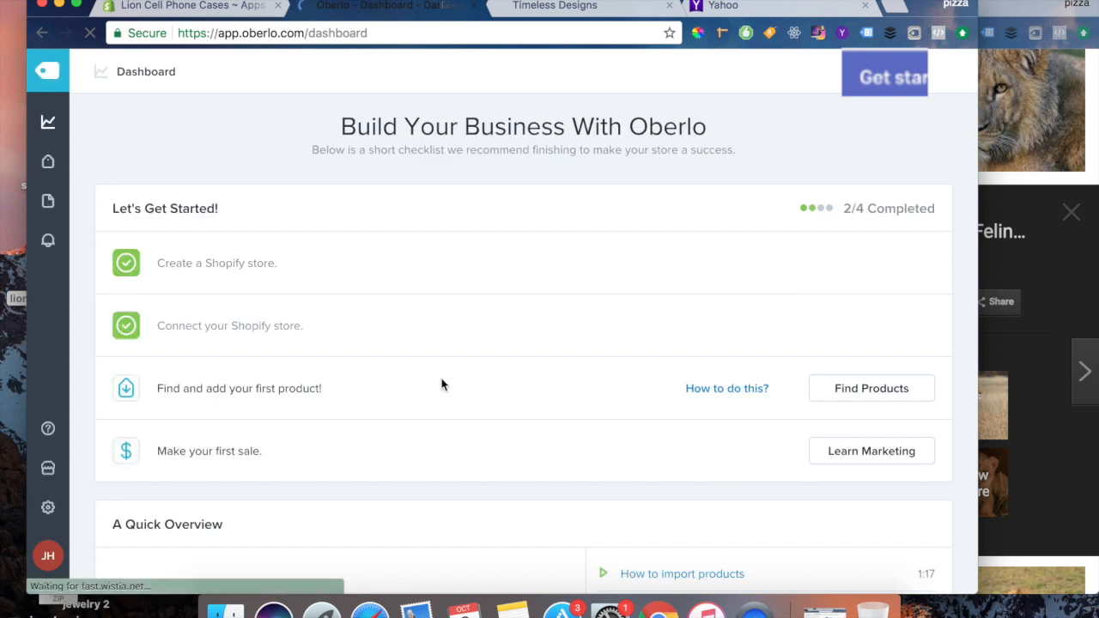
Step: Look through the Oberlo dashboard's getting-started checklist and overview videos, and return to the store's Apps page
{"action": "scroll", "coordinate": [442, 383], "scroll_direction": "down", "scroll_amount": 1}
{"action": "scroll", "coordinate": [441, 384], "scroll_direction": "down", "scroll_amount": 5}
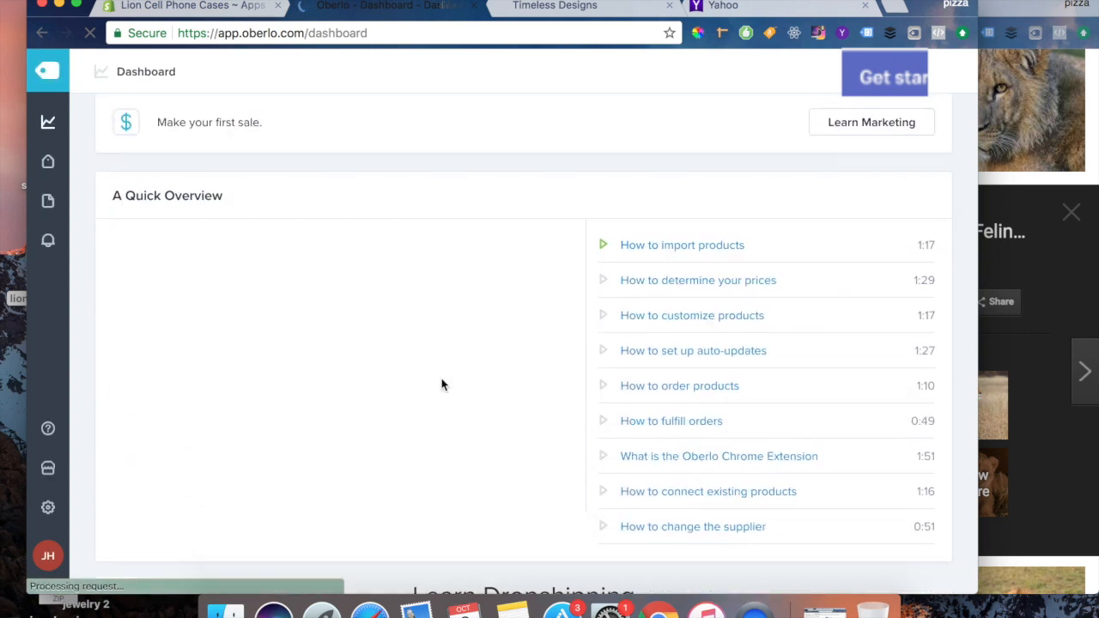
{"action": "scroll", "coordinate": [441, 384], "scroll_direction": "up", "scroll_amount": 6}
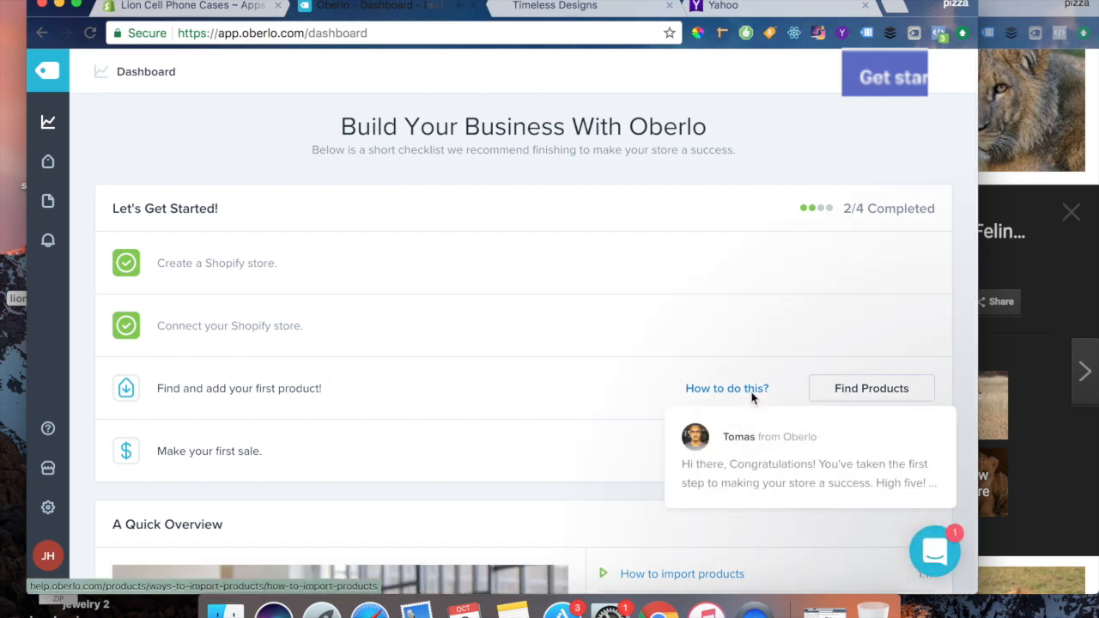
{"action": "left_click", "coordinate": [204, 13]}
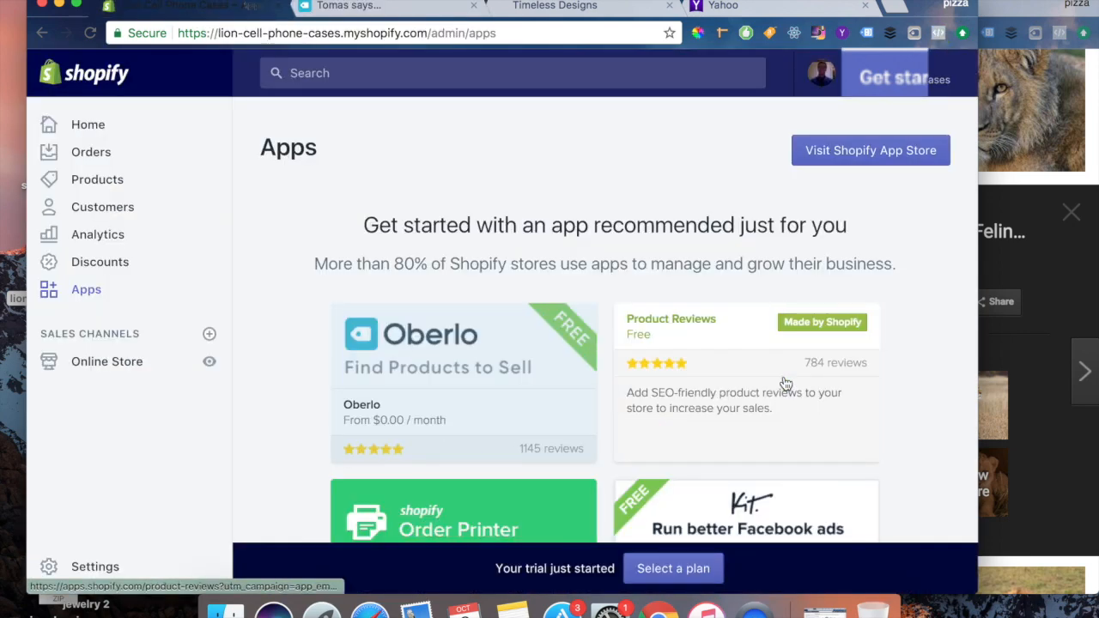
Step: Look over the recommended apps, search the store admin for "kit" and open the Kit - Virtual Employee blog article
{"action": "scroll", "coordinate": [786, 383], "scroll_direction": "down", "scroll_amount": 3}
{"action": "scroll", "coordinate": [783, 385], "scroll_direction": "down", "scroll_amount": 2}
{"action": "scroll", "coordinate": [782, 383], "scroll_direction": "up", "scroll_amount": 5}
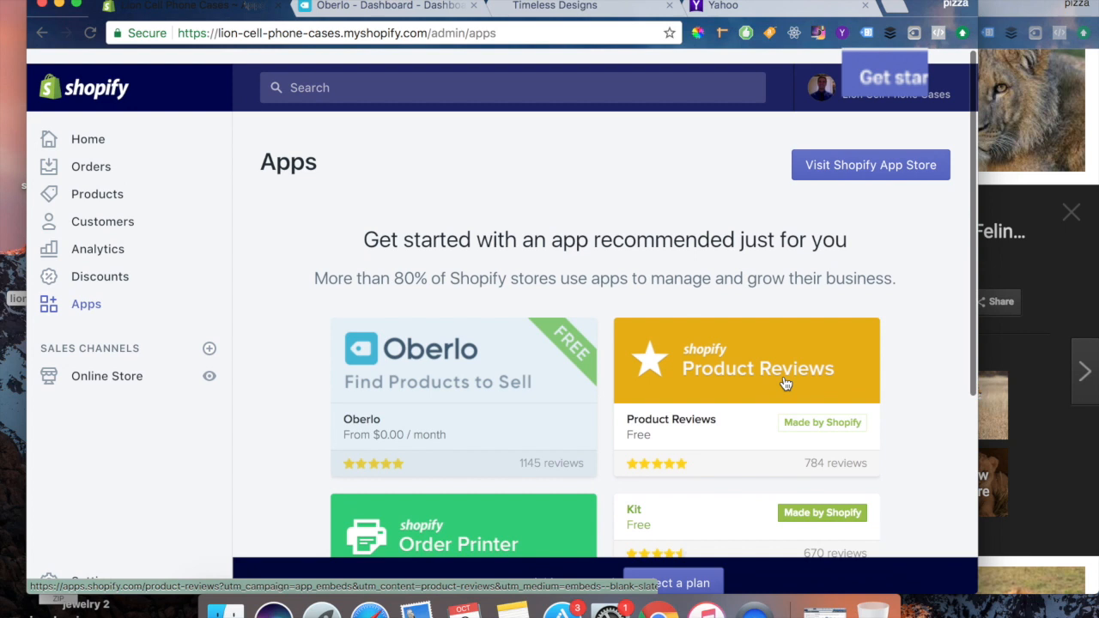
{"action": "left_click", "coordinate": [384, 72]}
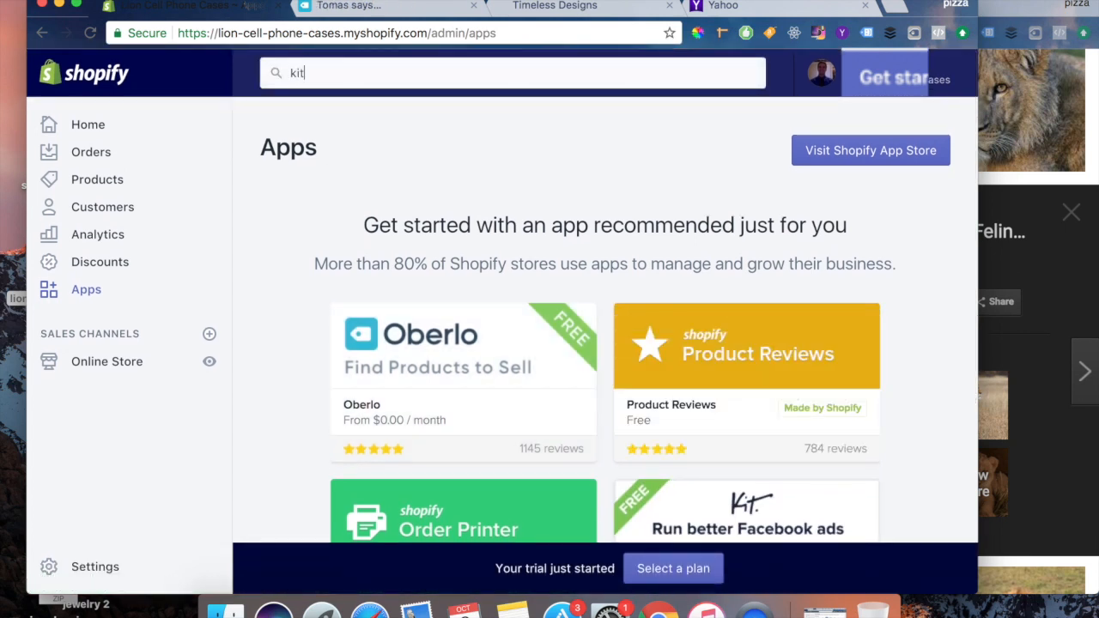
{"action": "key", "text": "Return"}
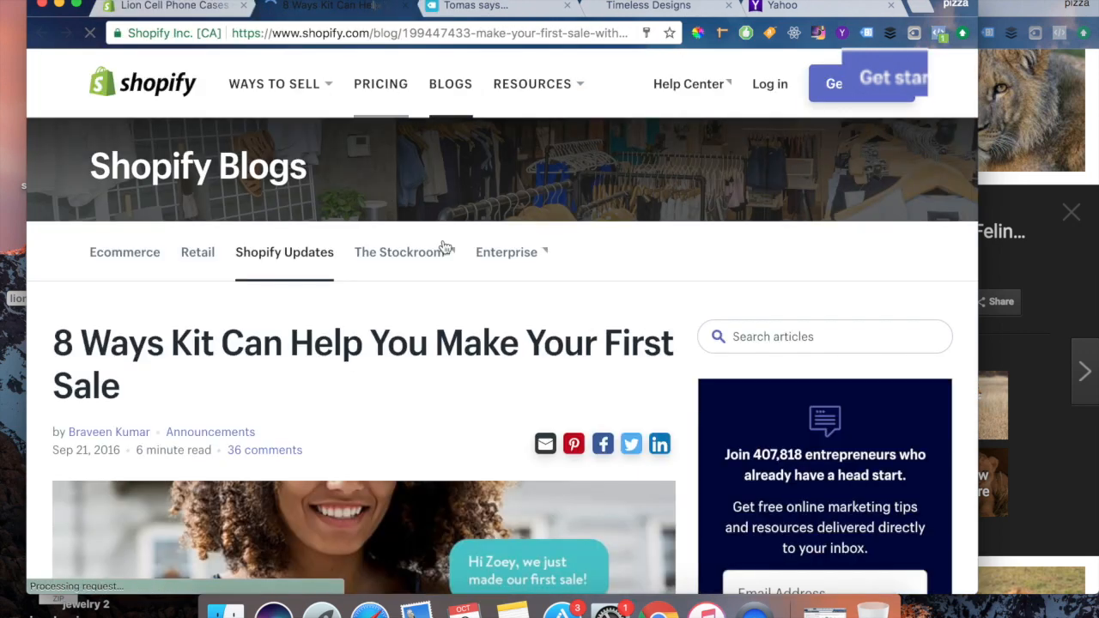
Step: Return to the store admin's "kit" search results and open the Kit app's listing in the Shopify App Store
{"action": "left_click", "coordinate": [494, 6]}
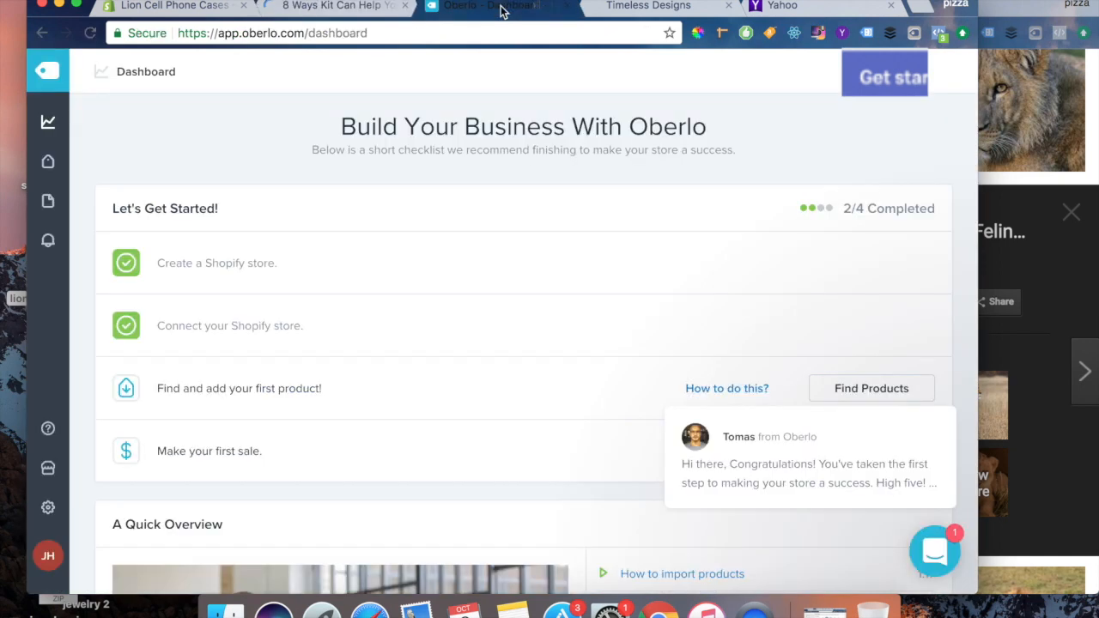
{"action": "left_click", "coordinate": [334, 6]}
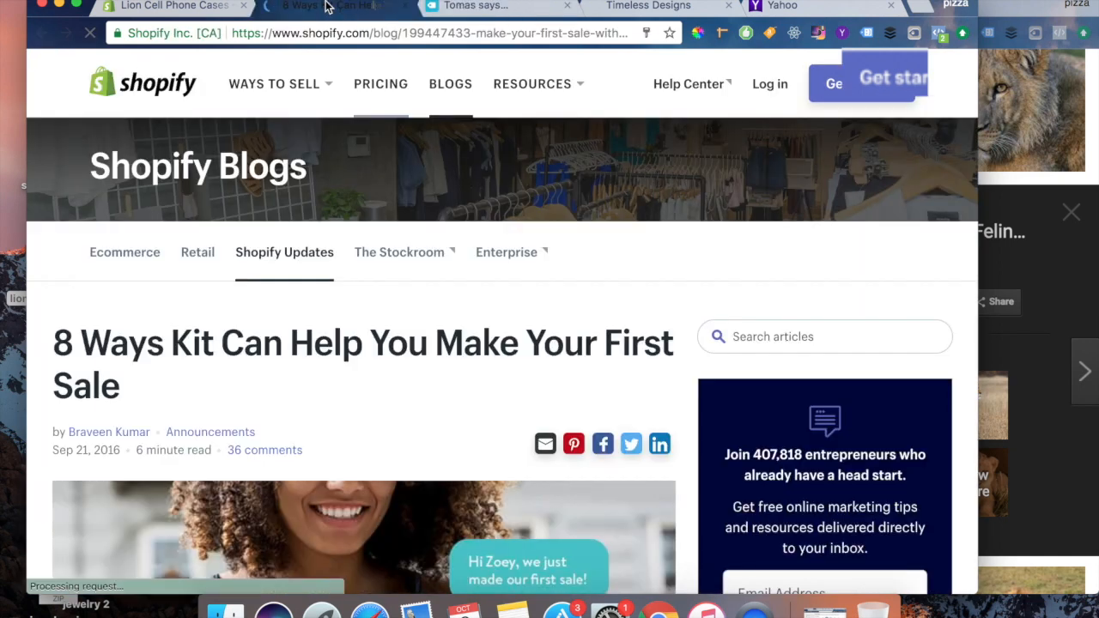
{"action": "left_click", "coordinate": [178, 6]}
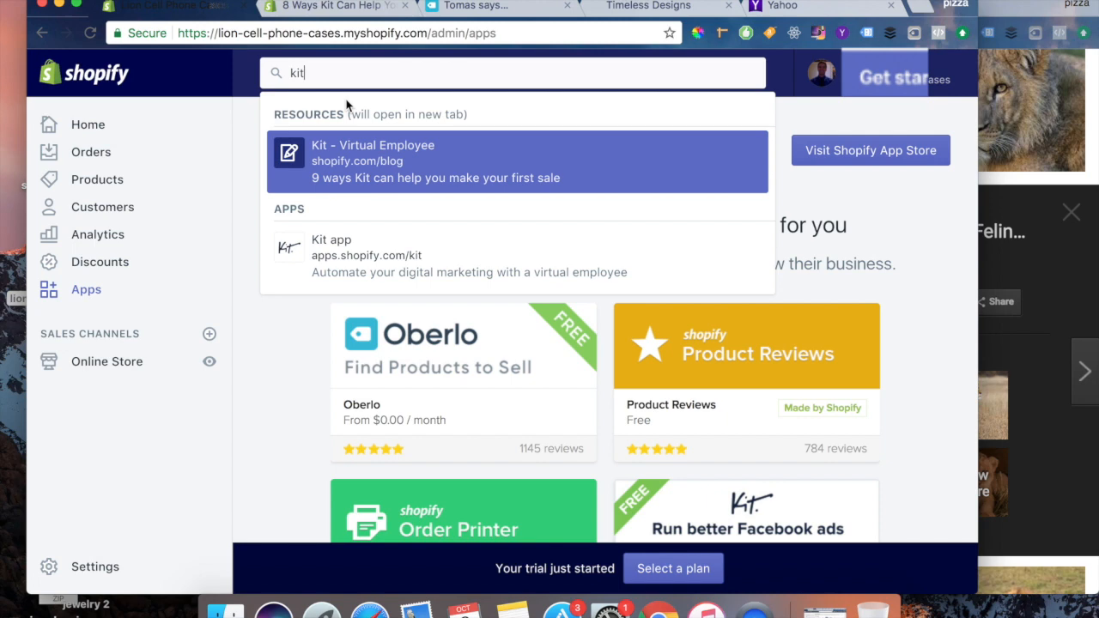
{"action": "left_click", "coordinate": [385, 156]}
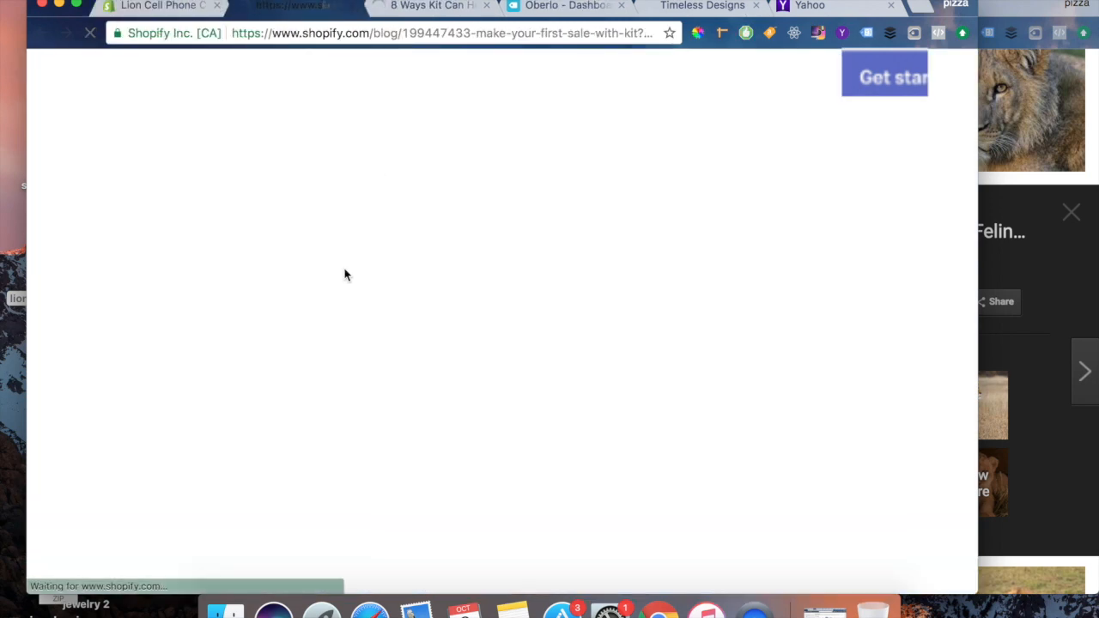
{"action": "left_click", "coordinate": [182, 7]}
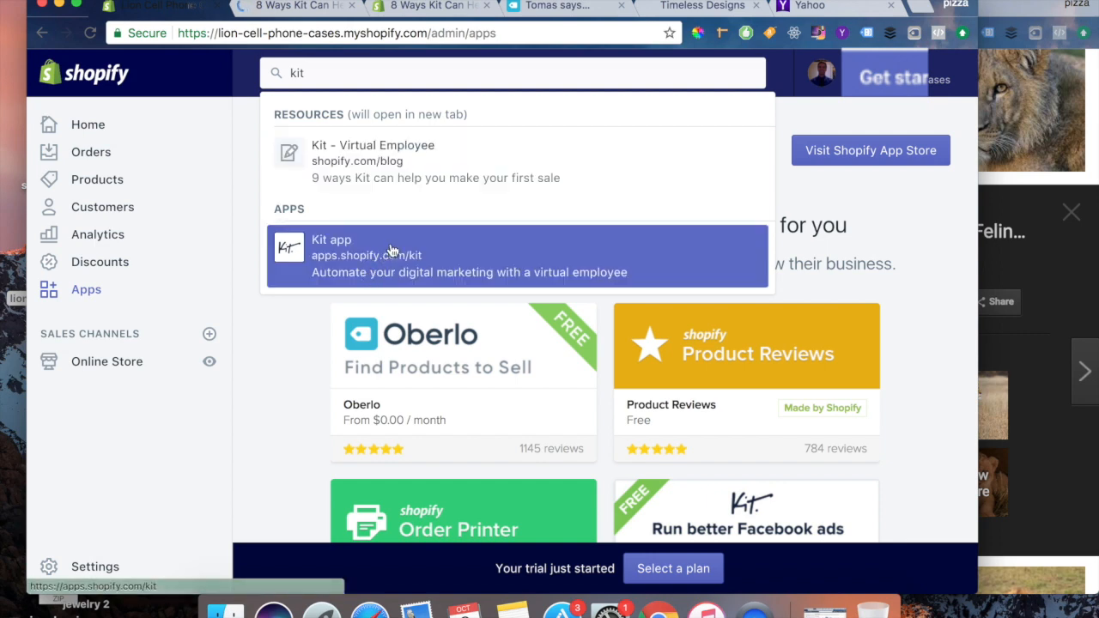
{"action": "left_click", "coordinate": [386, 262]}
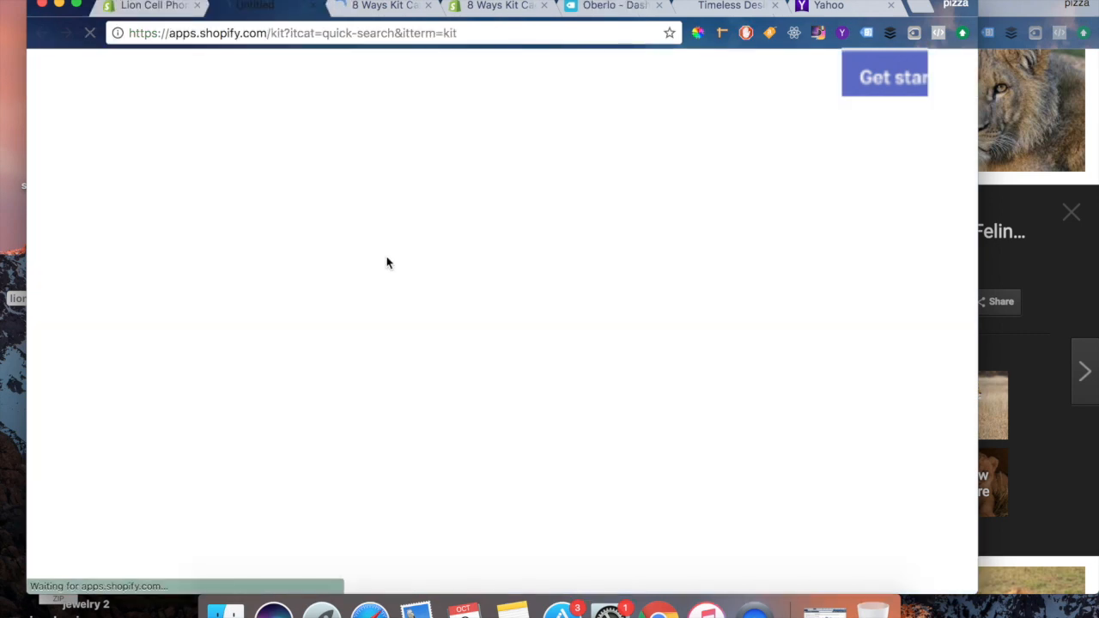
Step: Skim the blog article on how Kit helps make a first sale and close that copy of it
{"action": "left_click", "coordinate": [386, 8]}
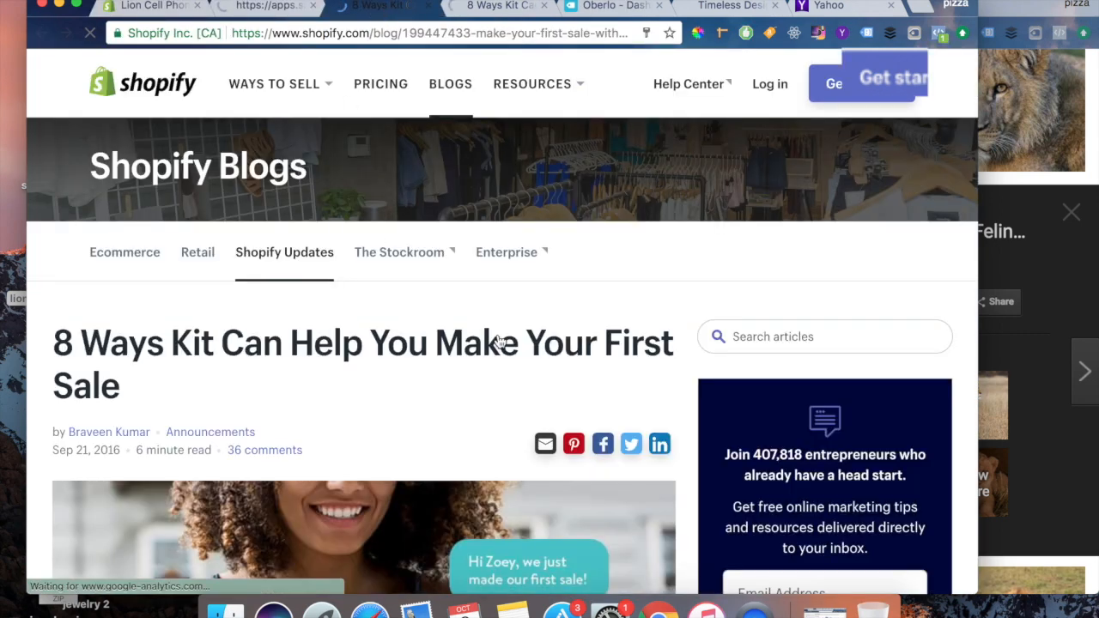
{"action": "scroll", "coordinate": [535, 416], "scroll_direction": "down", "scroll_amount": 10}
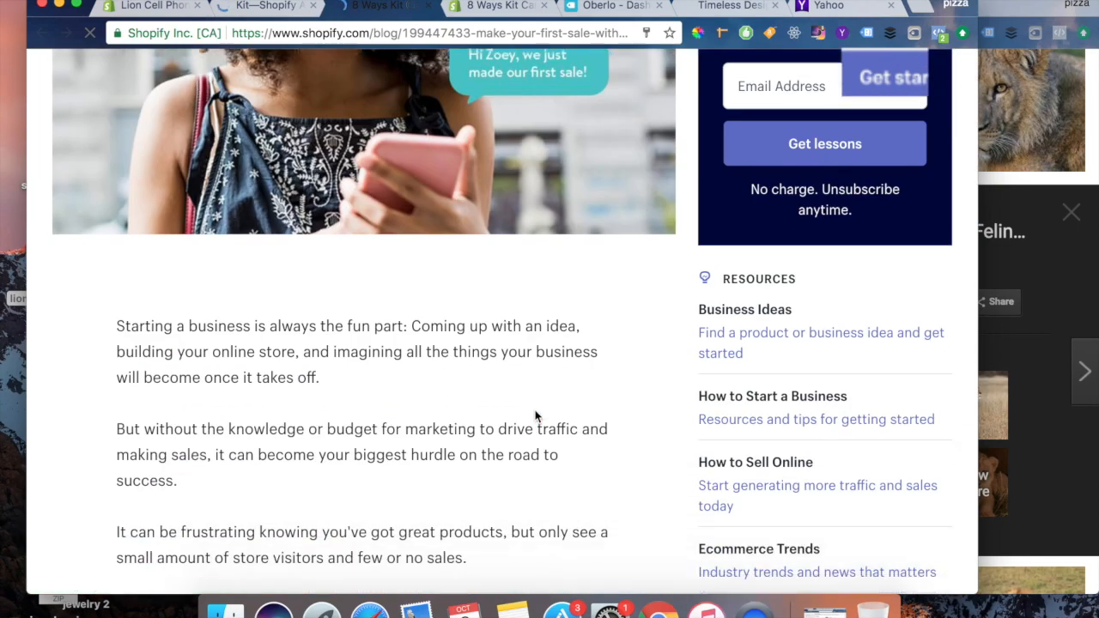
{"action": "scroll", "coordinate": [535, 417], "scroll_direction": "down", "scroll_amount": 5}
{"action": "scroll", "coordinate": [535, 417], "scroll_direction": "down", "scroll_amount": 5}
{"action": "scroll", "coordinate": [535, 417], "scroll_direction": "down", "scroll_amount": 20}
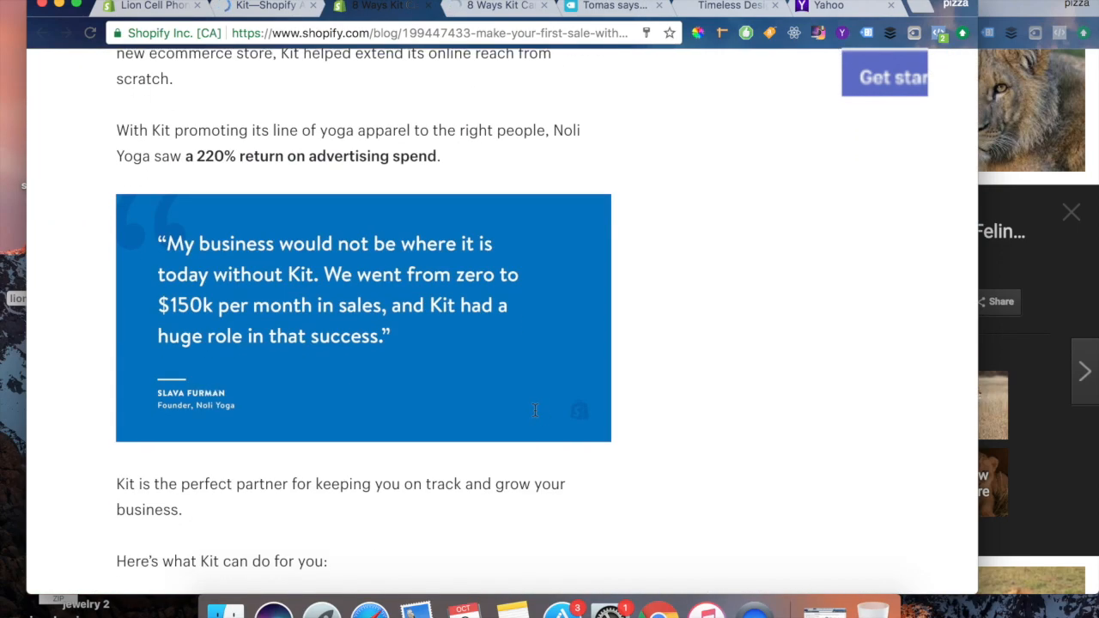
{"action": "left_click", "coordinate": [428, 7]}
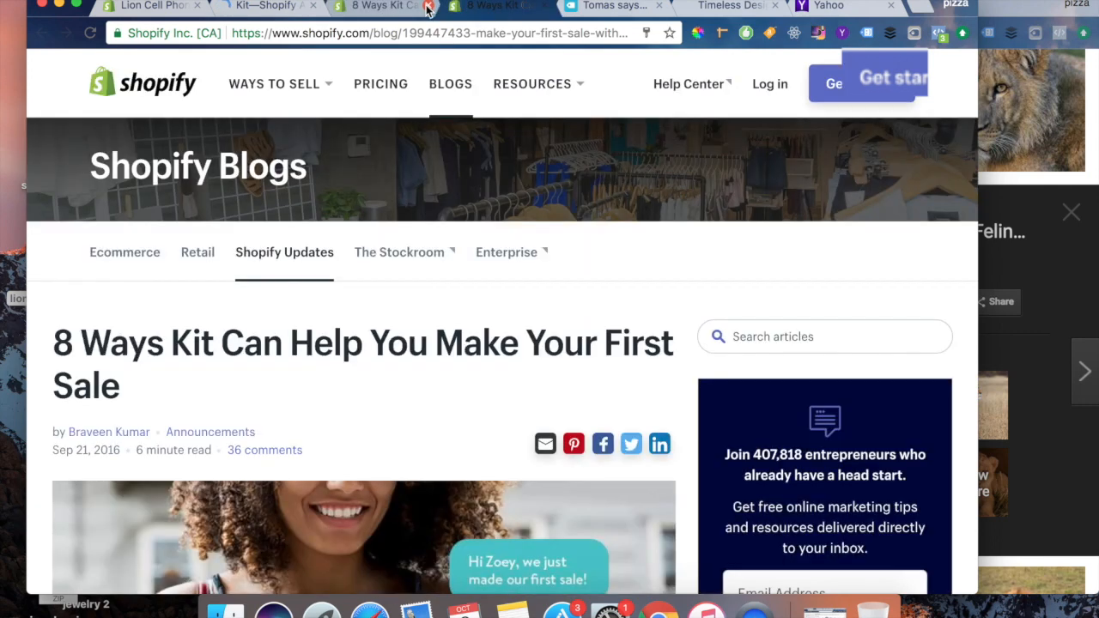
Step: Get the free Kit app, install it on the store and review the Facebook permissions it requests
{"action": "left_click", "coordinate": [280, 10]}
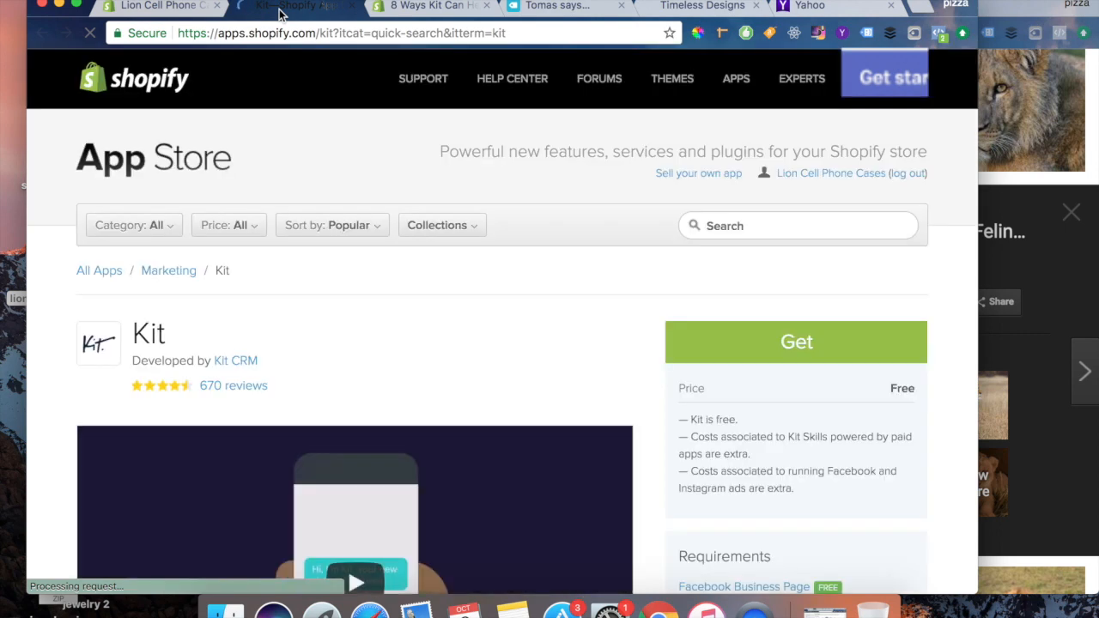
{"action": "left_click", "coordinate": [798, 353]}
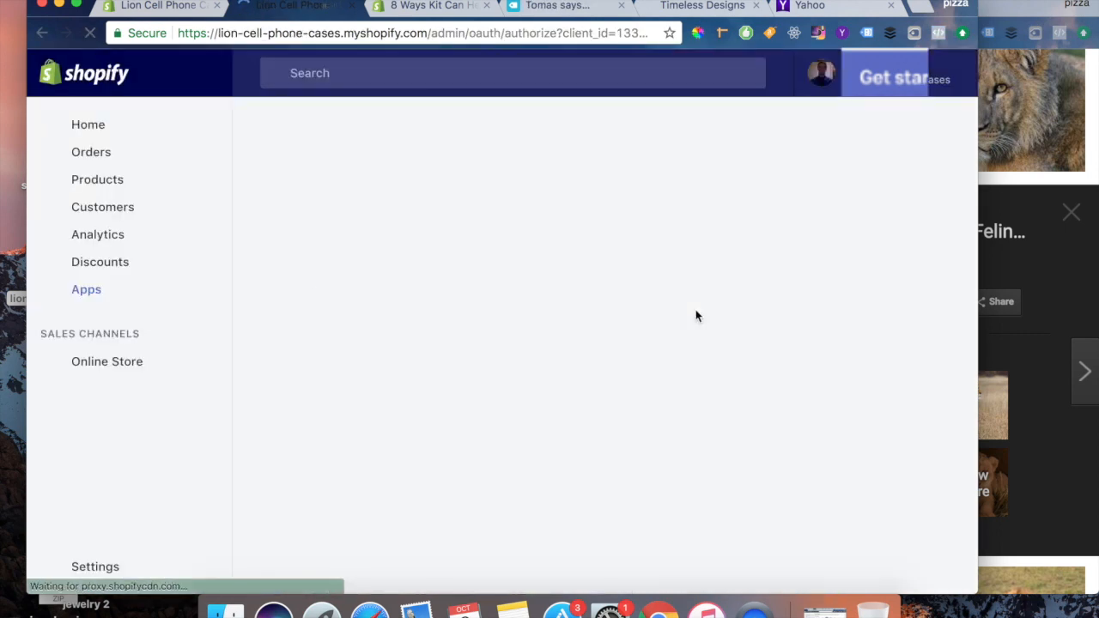
{"action": "scroll", "coordinate": [694, 313], "scroll_direction": "down", "scroll_amount": 5}
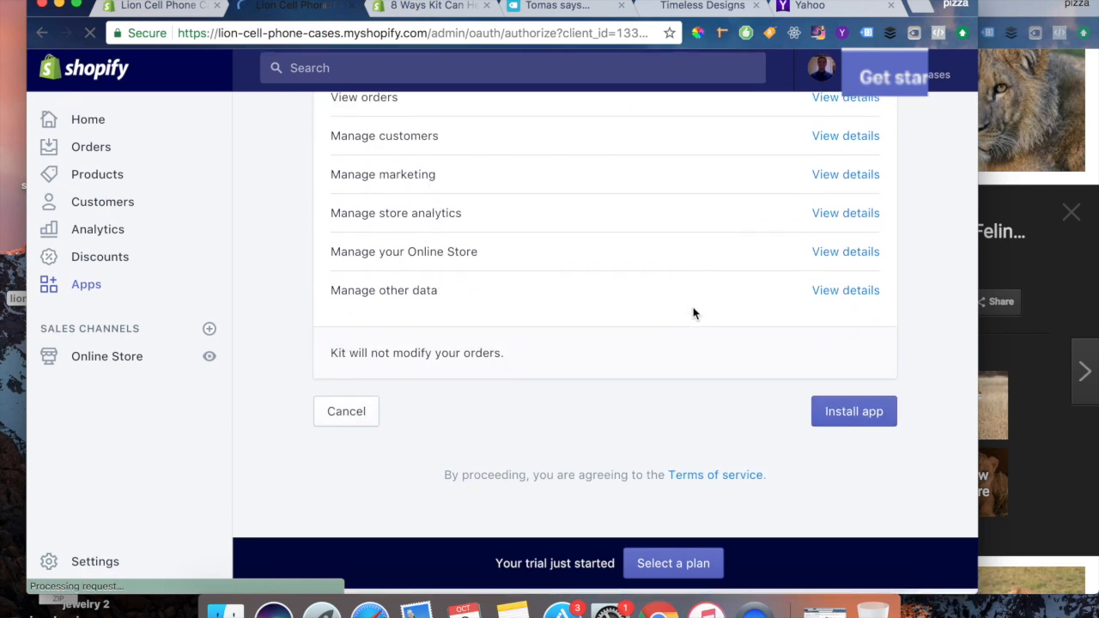
{"action": "left_click", "coordinate": [864, 419]}
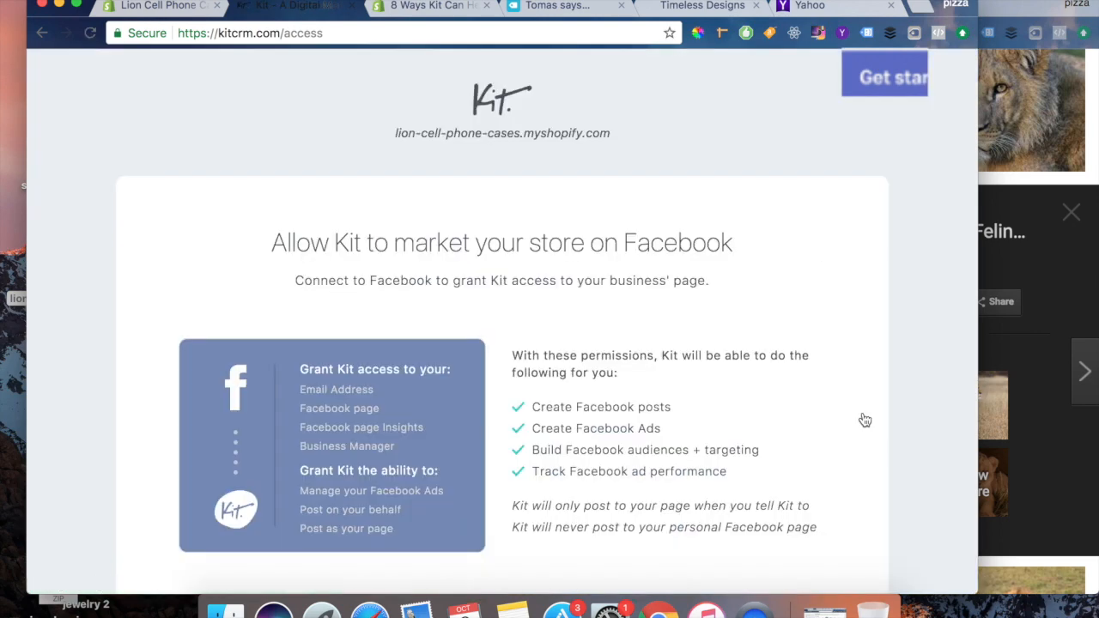
{"action": "scroll", "coordinate": [865, 419], "scroll_direction": "down", "scroll_amount": 3}
{"action": "scroll", "coordinate": [864, 419], "scroll_direction": "down", "scroll_amount": 1}
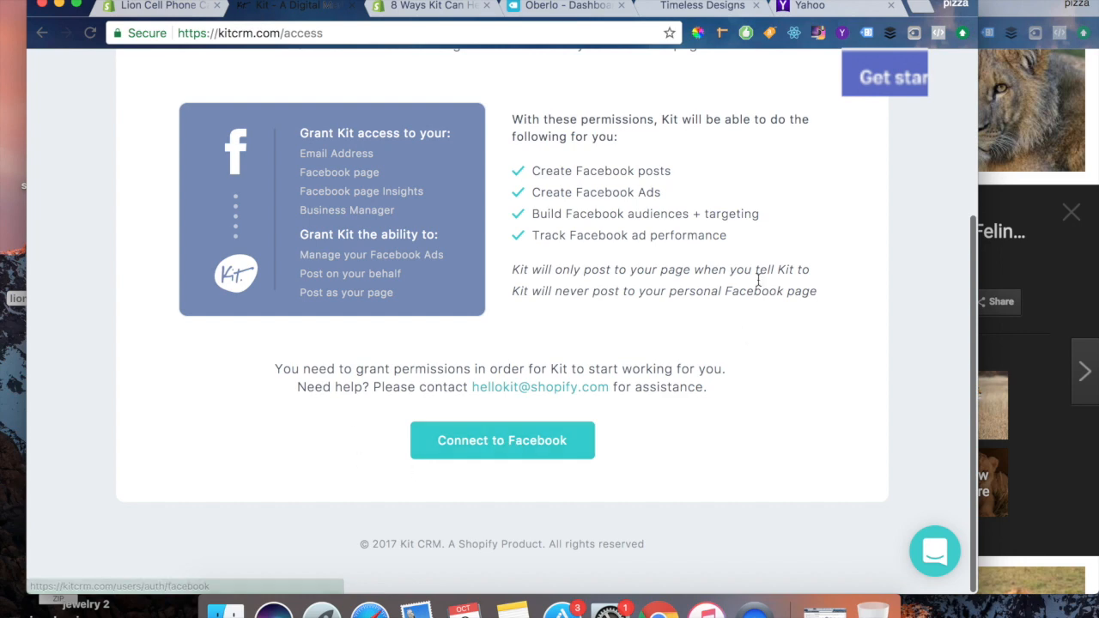
Step: Return to the store's Apps page, search for "privy" and open the Privy app's listing
{"action": "left_click", "coordinate": [169, 4]}
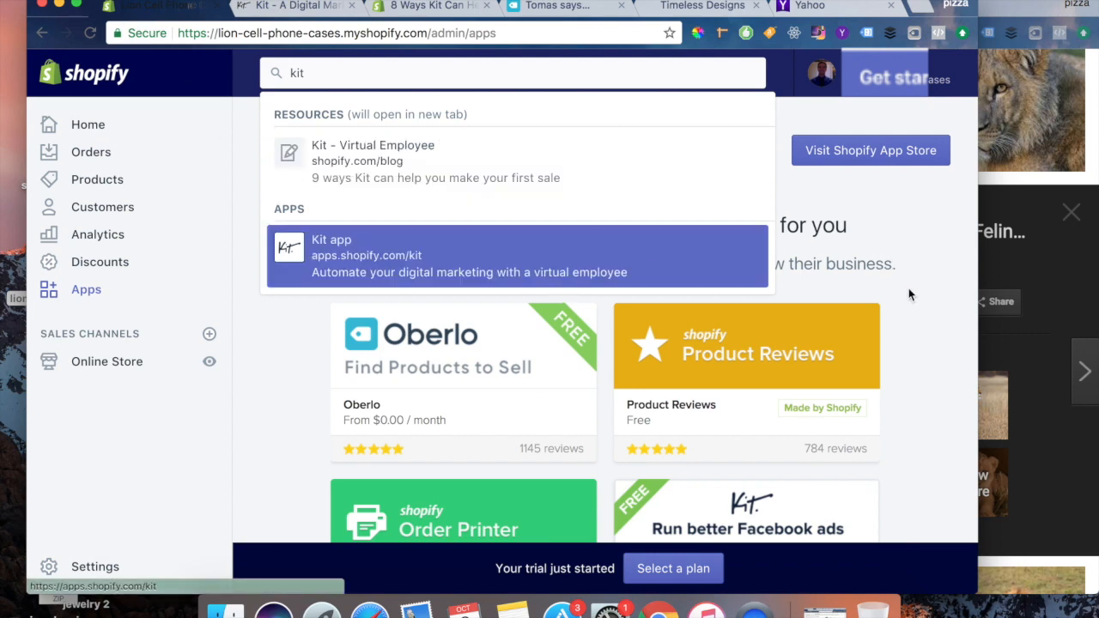
{"action": "left_click", "coordinate": [910, 294]}
{"action": "scroll", "coordinate": [810, 351], "scroll_direction": "down", "scroll_amount": 5}
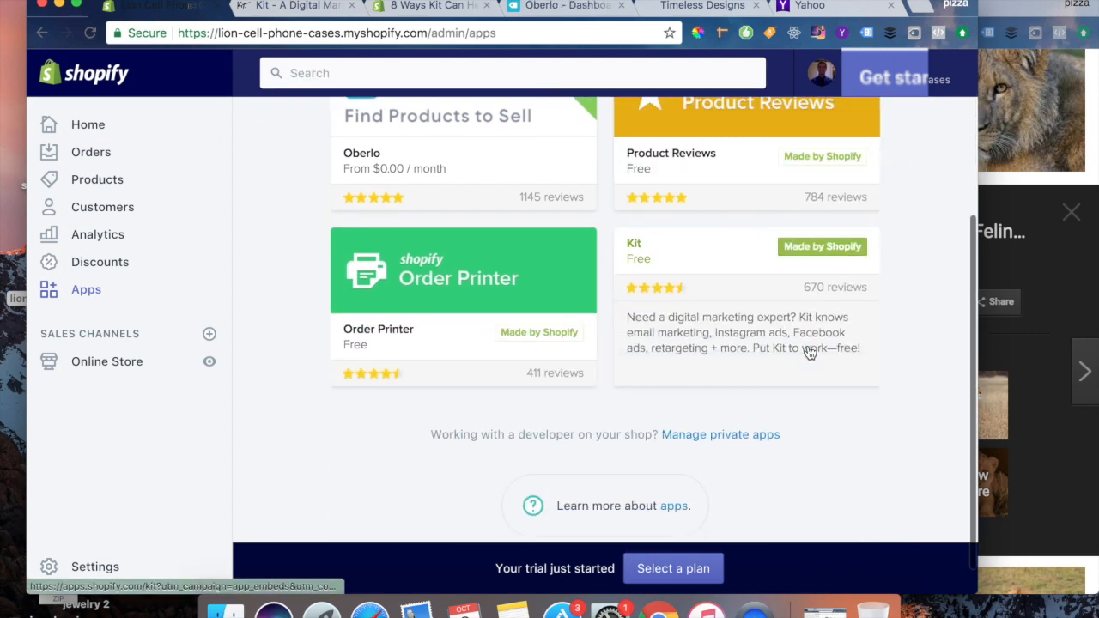
{"action": "scroll", "coordinate": [810, 351], "scroll_direction": "up", "scroll_amount": 5}
{"action": "left_click", "coordinate": [349, 81]}
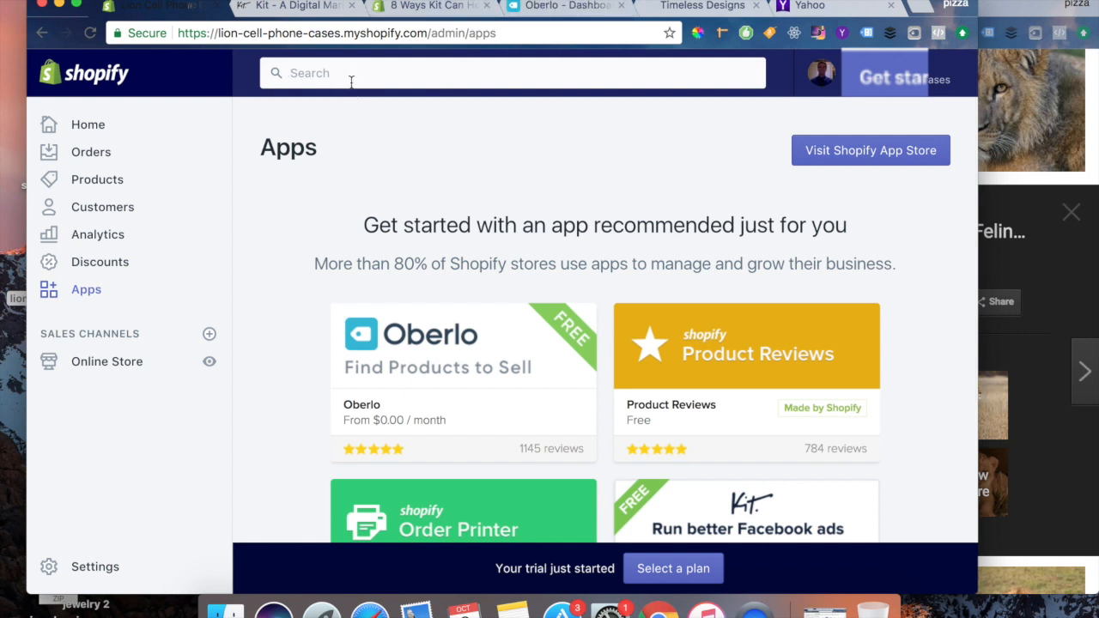
{"action": "type", "text": "privy"}
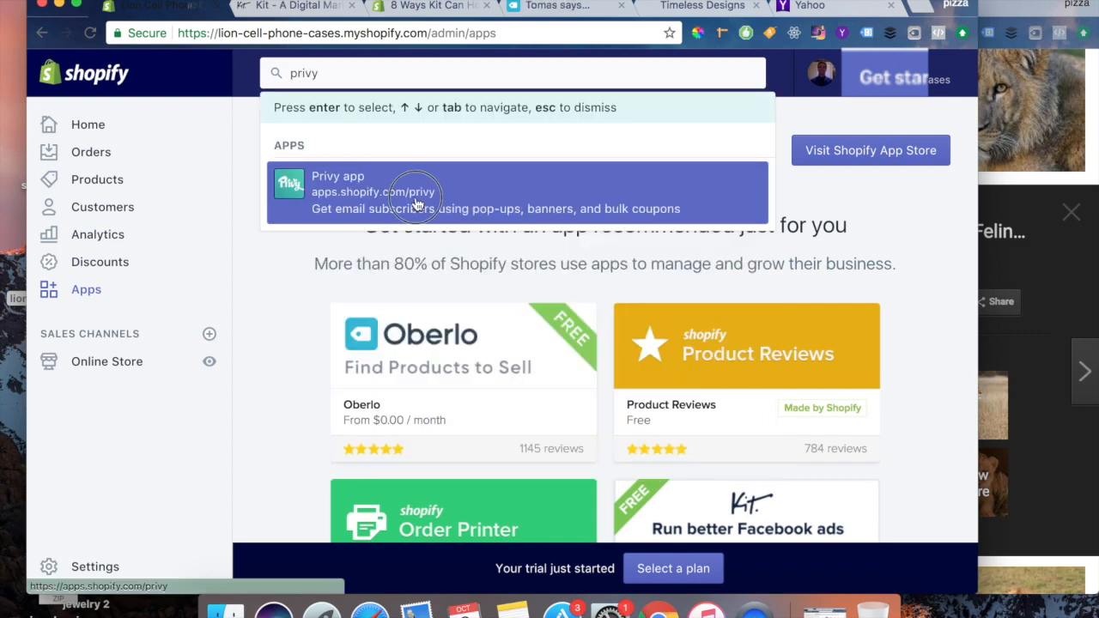
{"action": "left_click", "coordinate": [418, 204]}
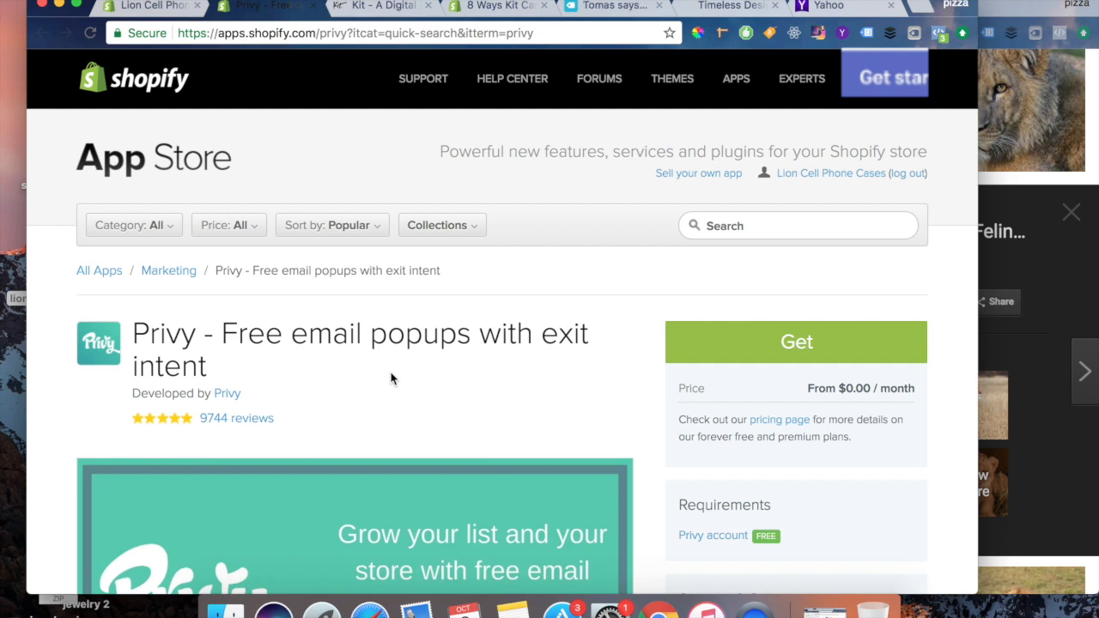
Step: Install the Privy app on the store and create a new Privy business linked to the Shopify account
{"action": "left_click", "coordinate": [830, 333]}
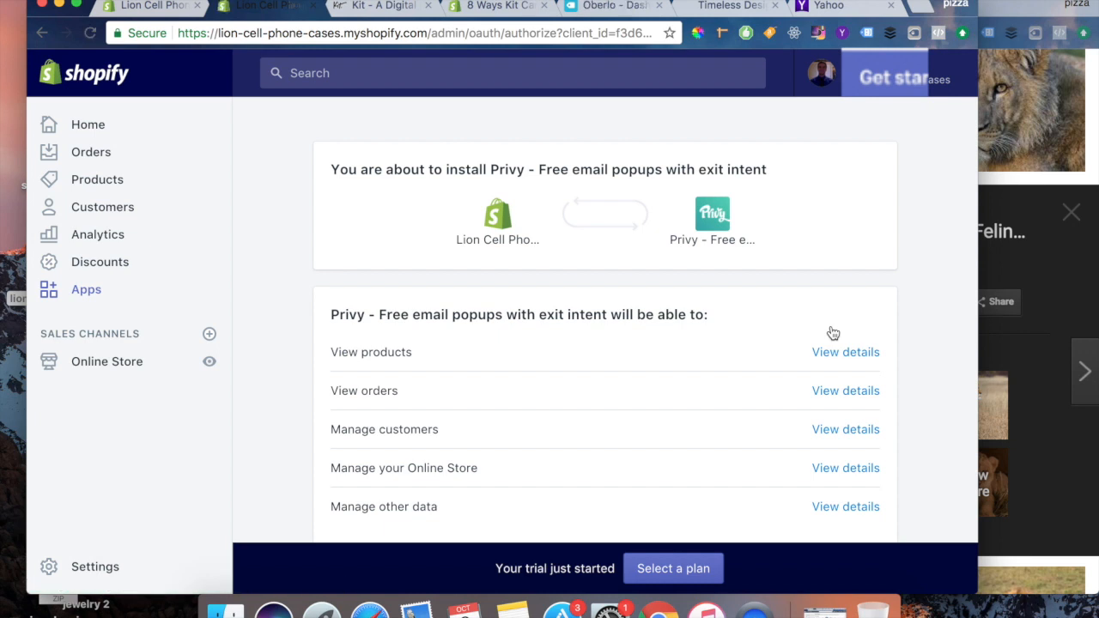
{"action": "scroll", "coordinate": [833, 333], "scroll_direction": "down", "scroll_amount": 5}
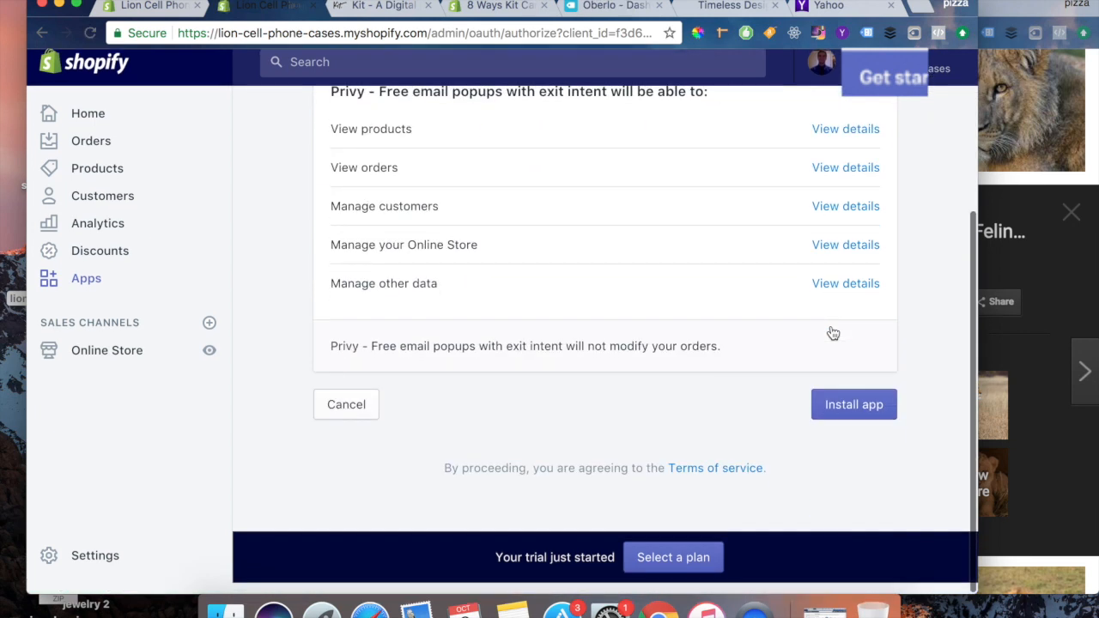
{"action": "left_click", "coordinate": [854, 417]}
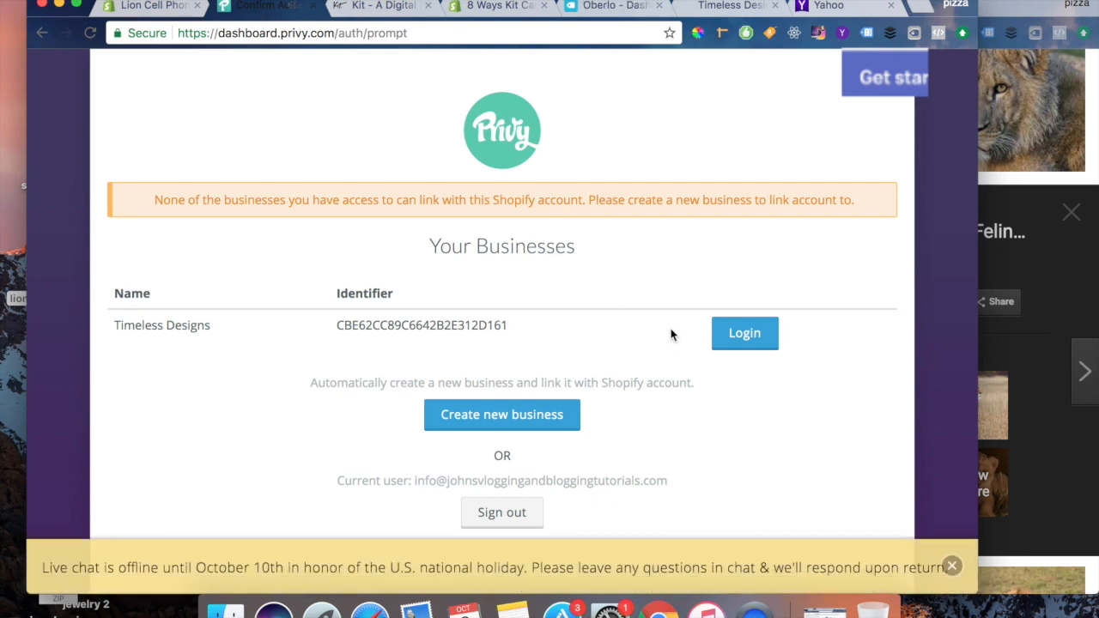
{"action": "left_click", "coordinate": [520, 422]}
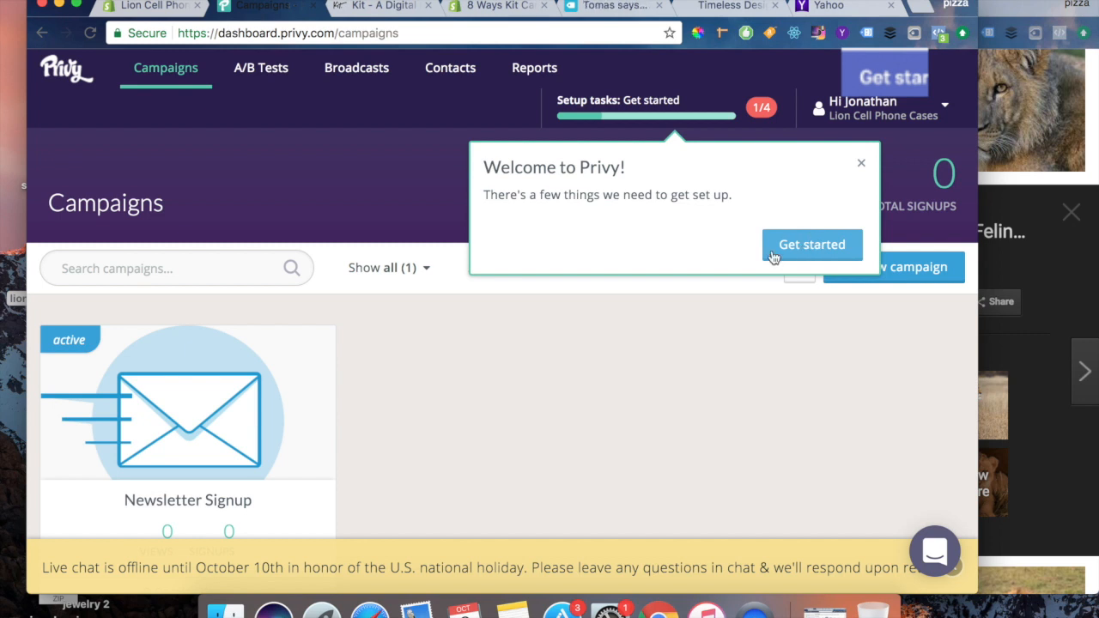
Step: Start Privy's setup task for designing the first campaign and dismiss the guide on the Newsletter Signup campaign
{"action": "left_click", "coordinate": [832, 249]}
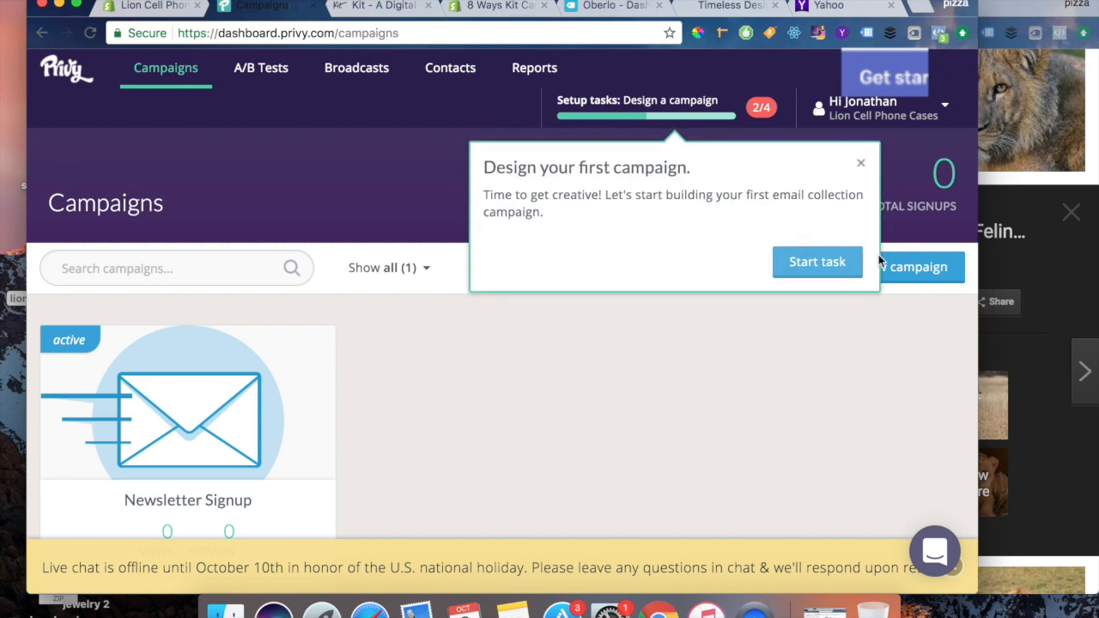
{"action": "left_click", "coordinate": [798, 266]}
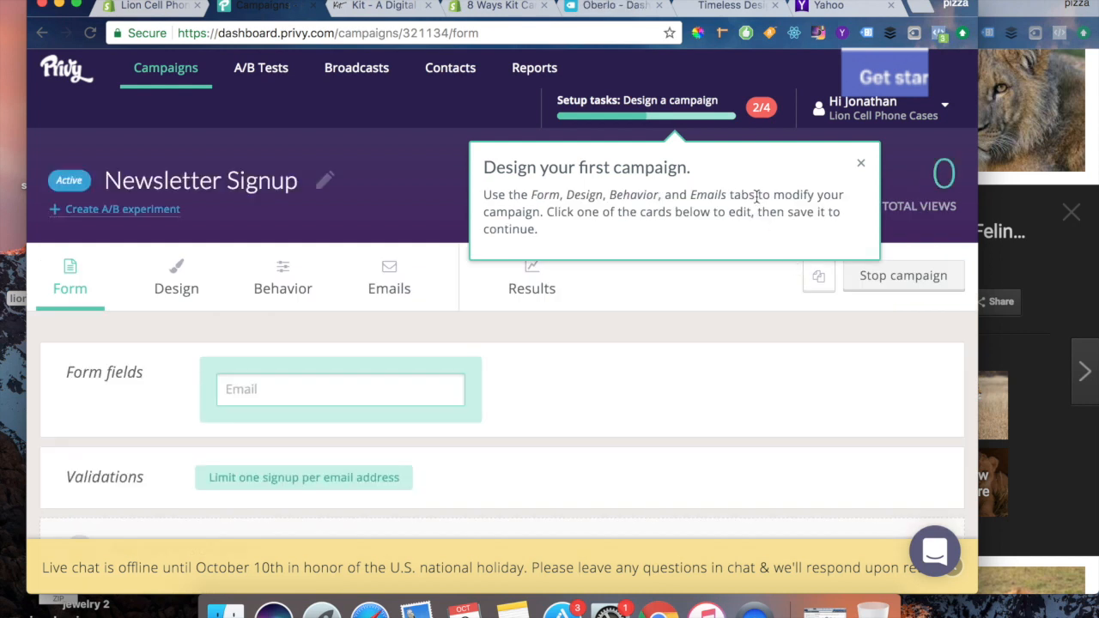
{"action": "left_click", "coordinate": [862, 165]}
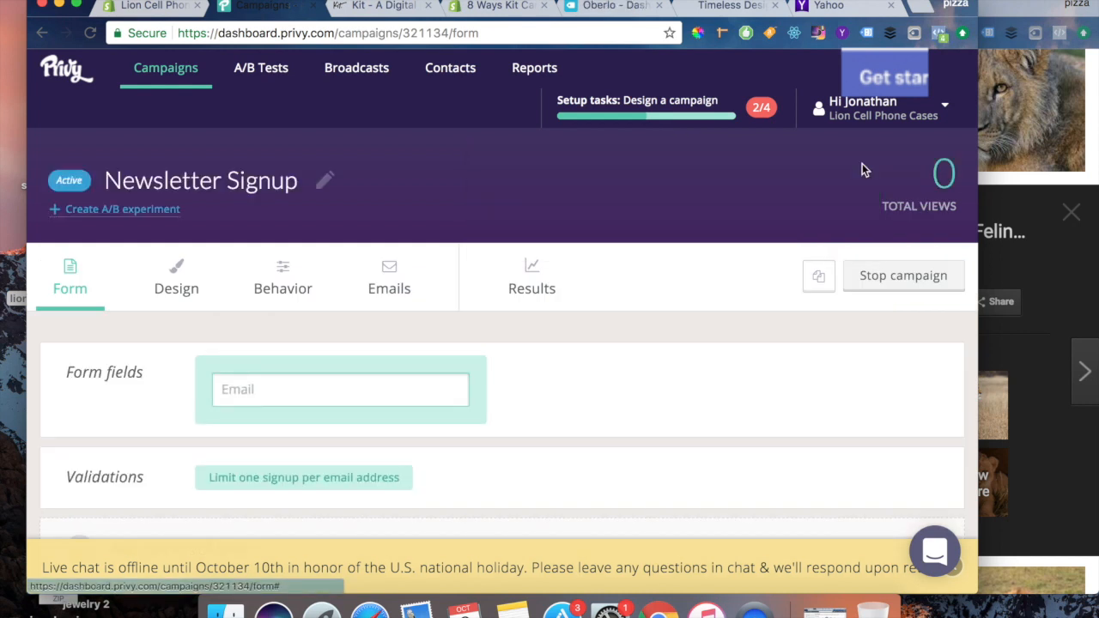
Step: Return to the store admin, view the refreshed list of installed apps and open the Online Store's Themes page
{"action": "left_click", "coordinate": [163, 8]}
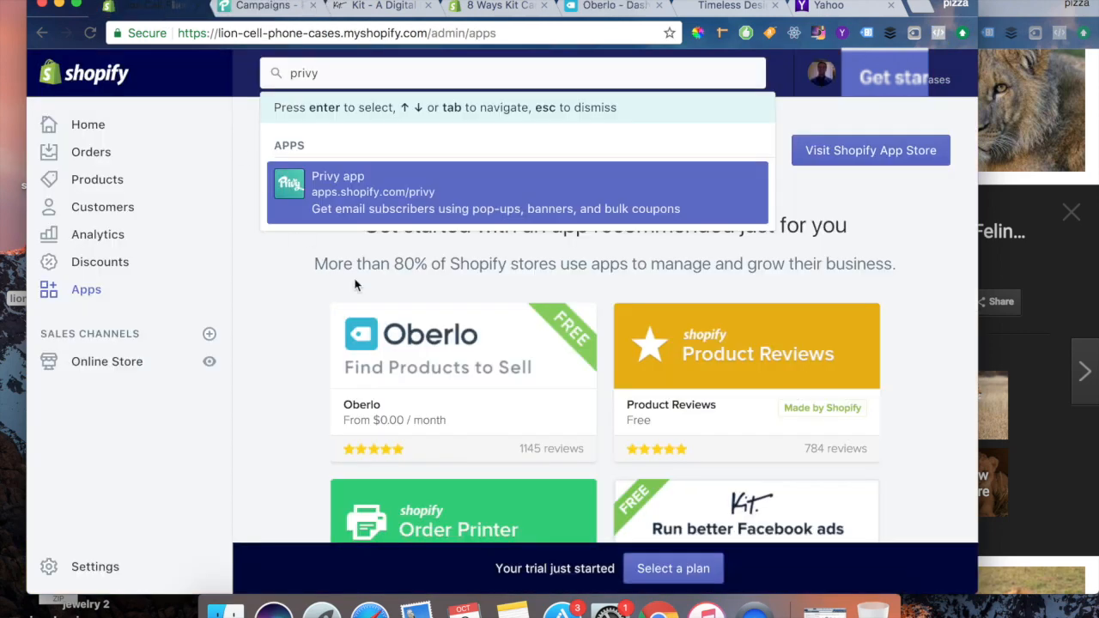
{"action": "left_click", "coordinate": [111, 291]}
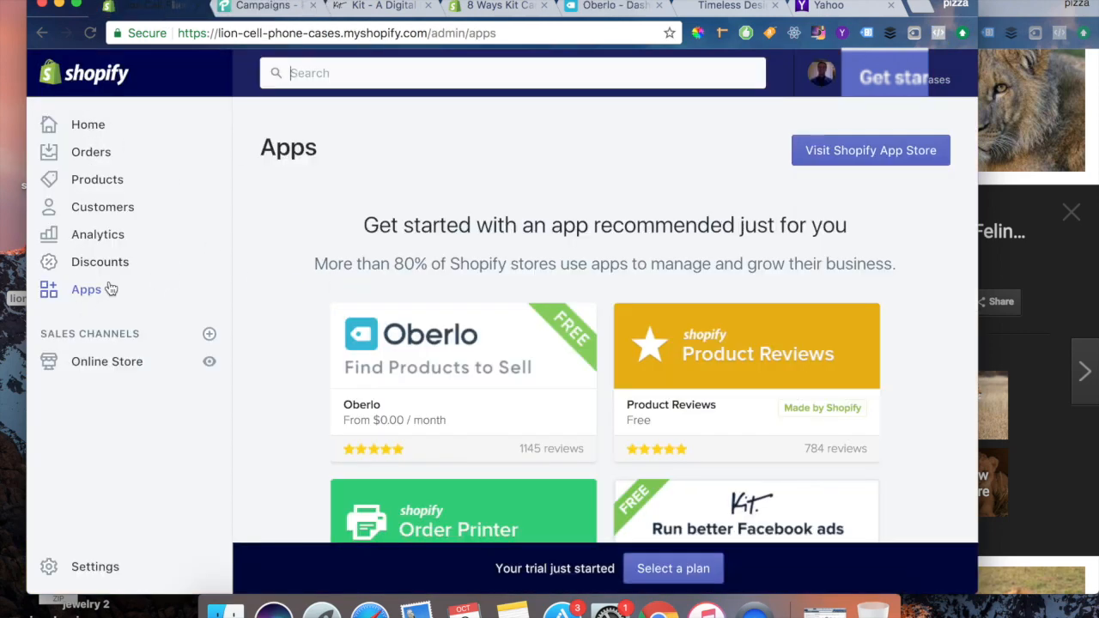
{"action": "left_click", "coordinate": [89, 290]}
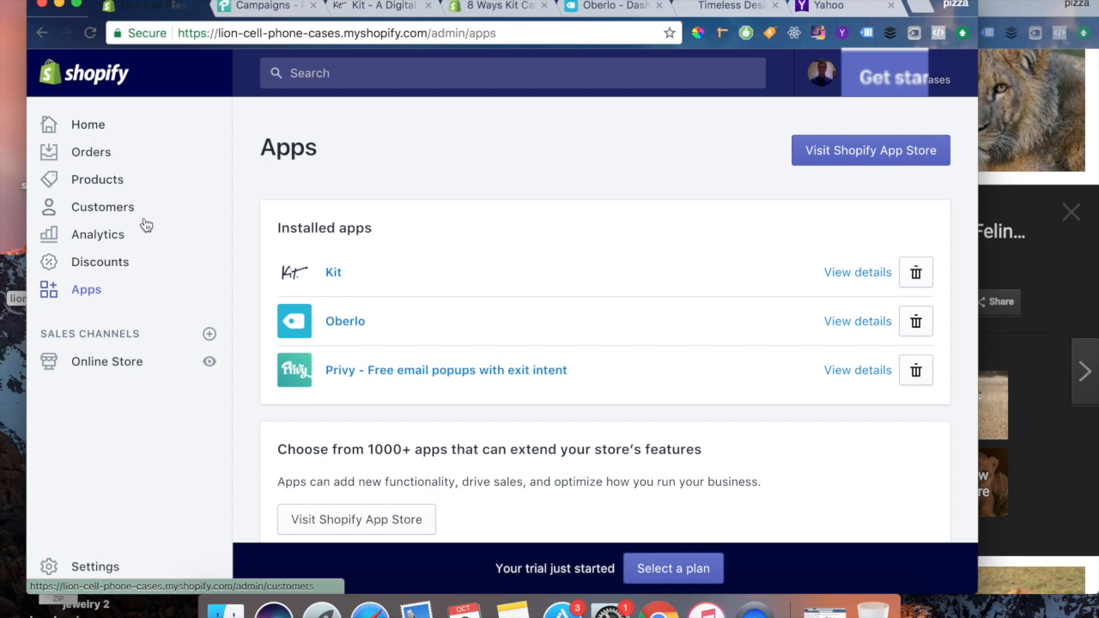
{"action": "left_click", "coordinate": [124, 362]}
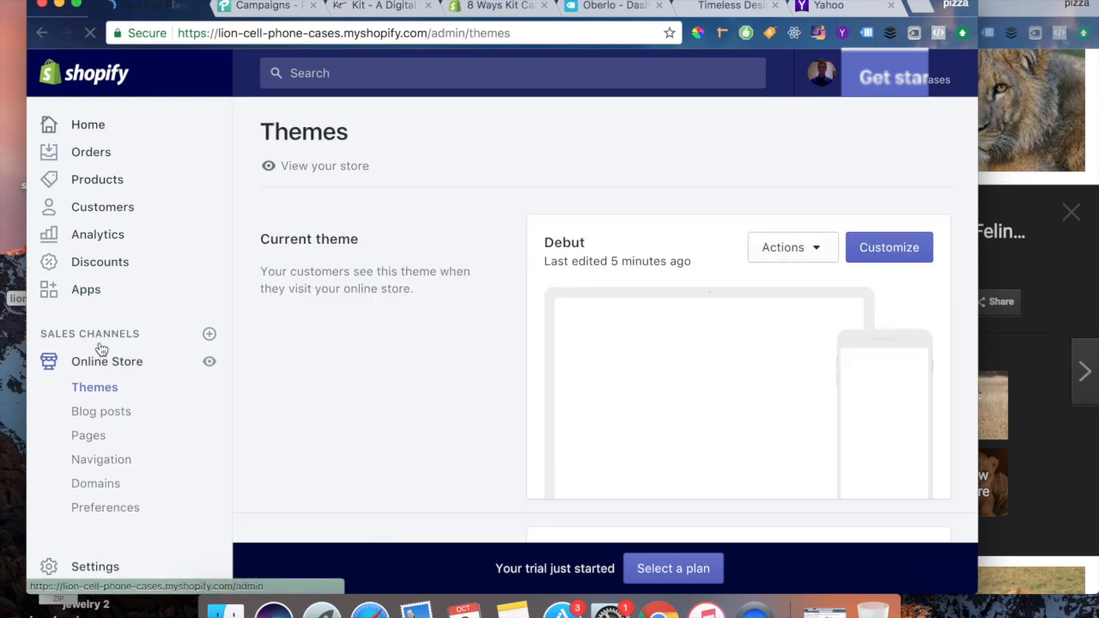
{"action": "left_click", "coordinate": [119, 367]}
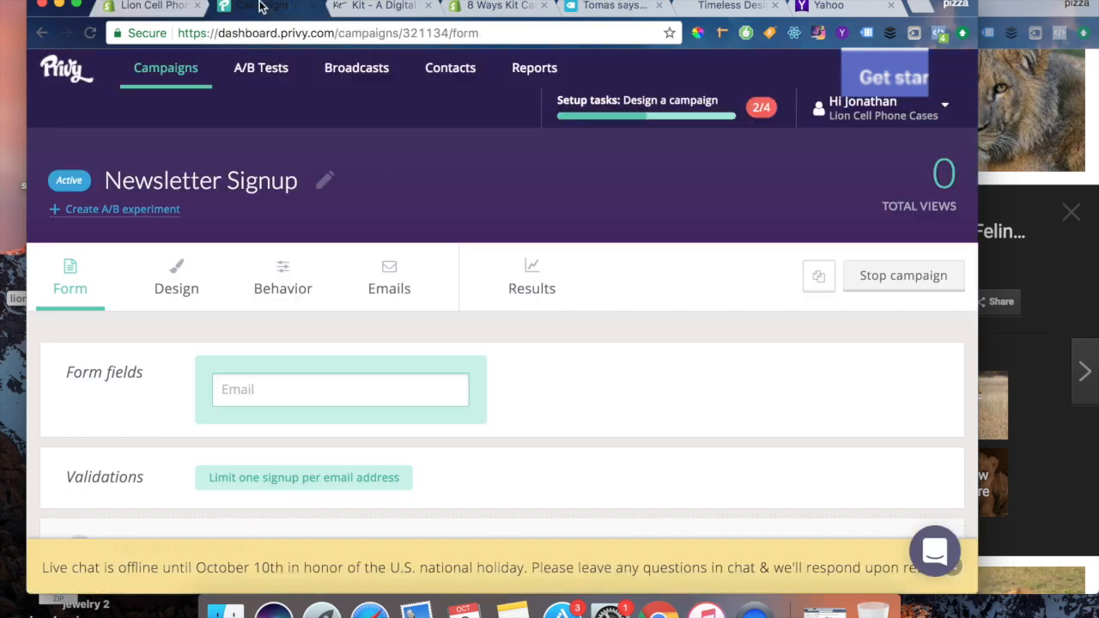
Step: Return to the store admin's Apps page, open the installed Oberlo app and go to its product search
{"action": "left_click", "coordinate": [258, 7]}
{"action": "left_click", "coordinate": [143, 10]}
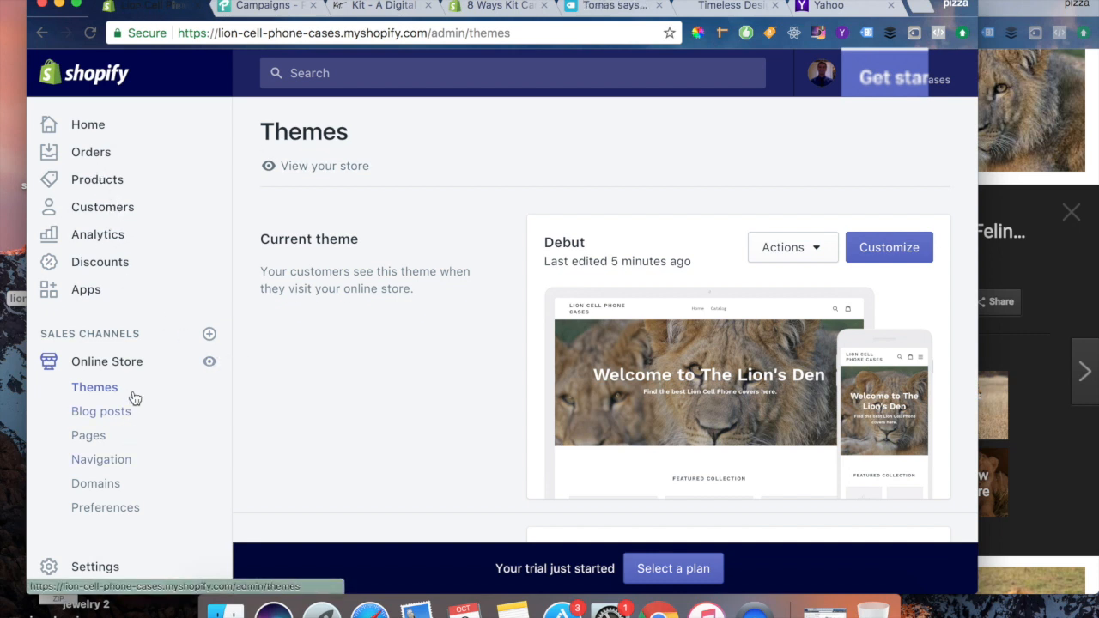
{"action": "left_click", "coordinate": [79, 294]}
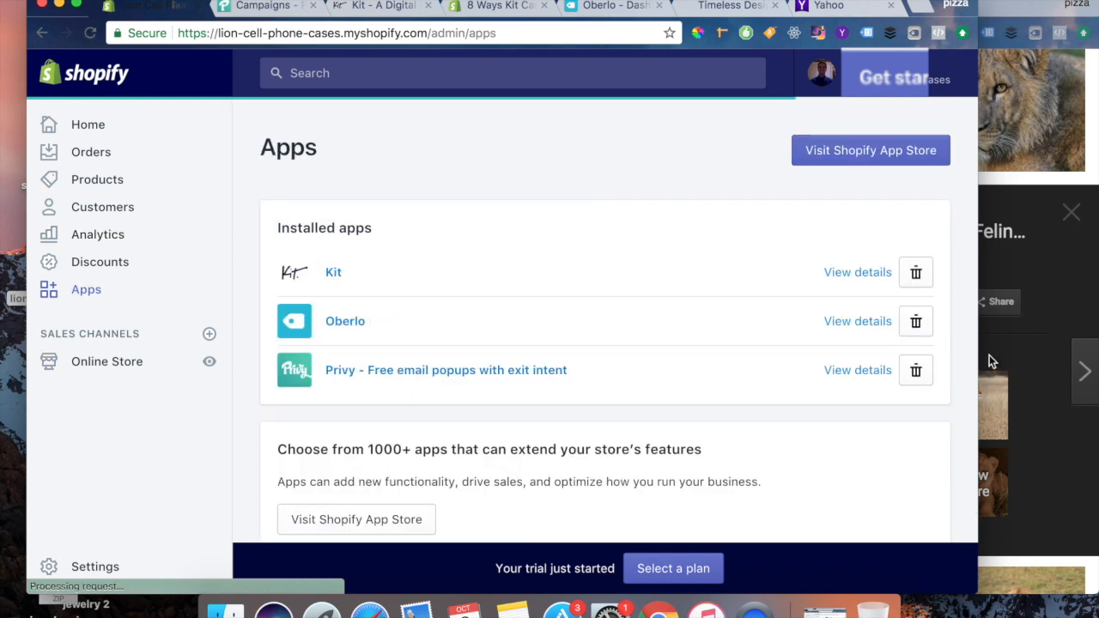
{"action": "left_click", "coordinate": [339, 323]}
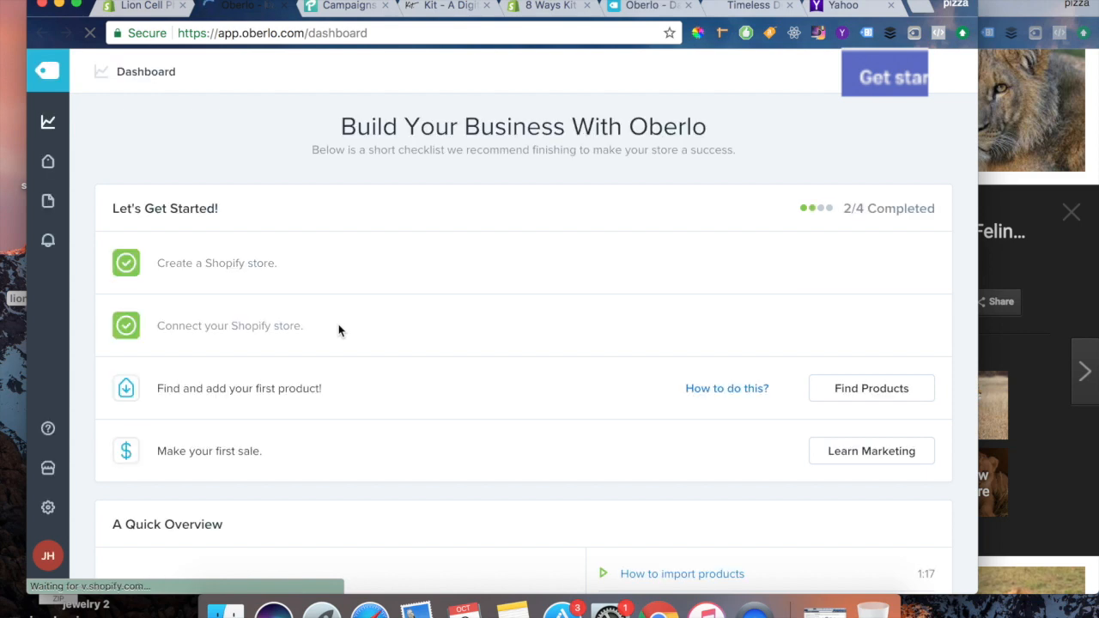
{"action": "left_click", "coordinate": [869, 390]}
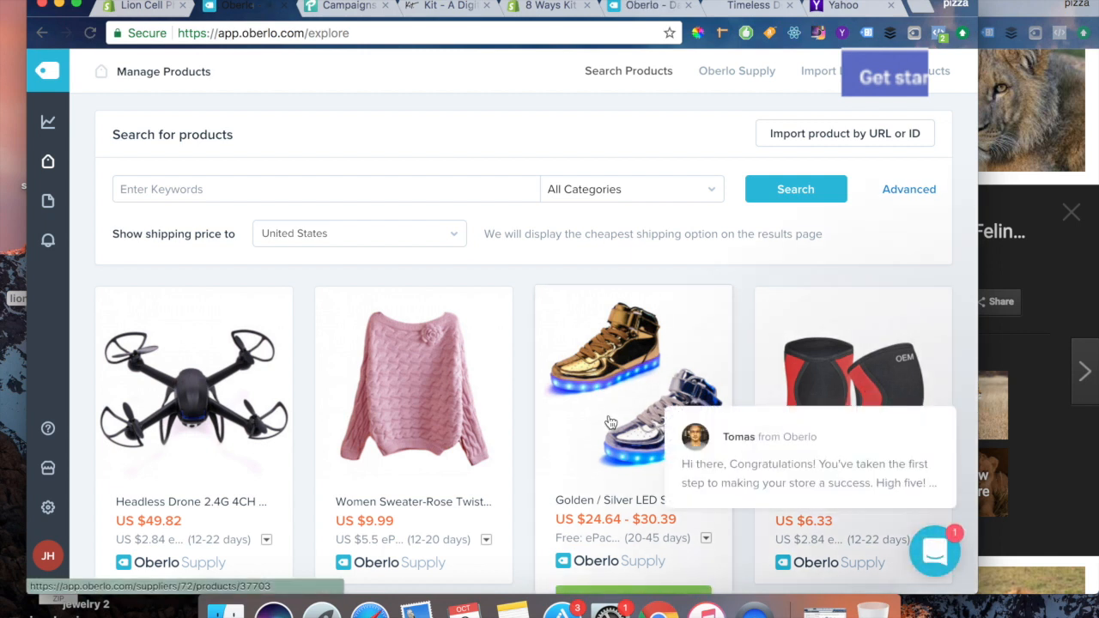
Step: Read Oberlo's welcome message in the support chat, go back to the conversation list and close the chat
{"action": "left_click", "coordinate": [945, 548]}
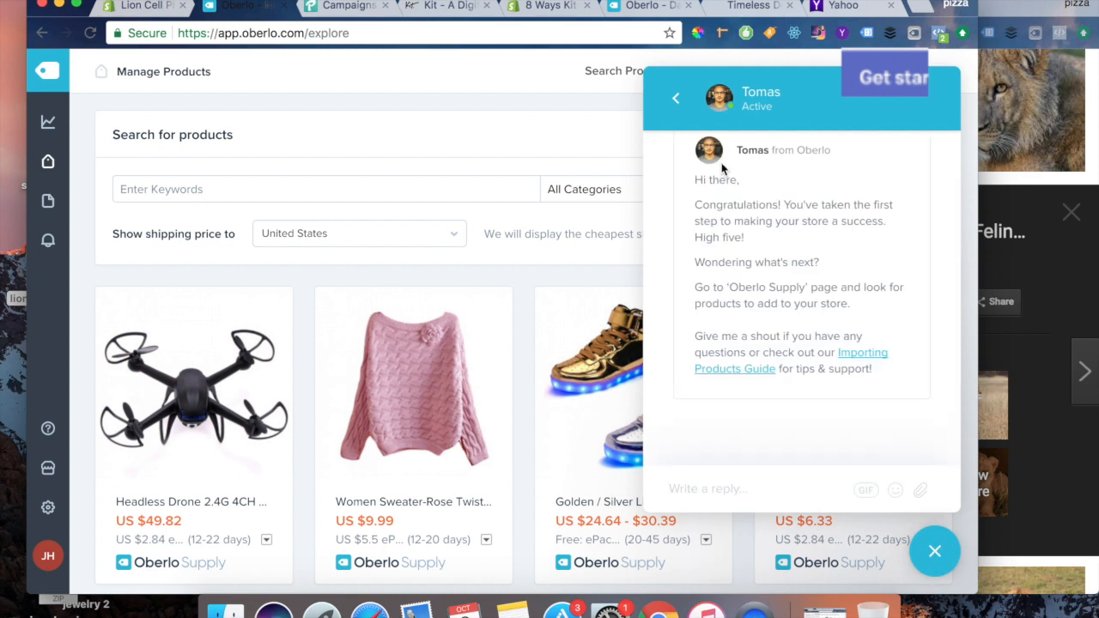
{"action": "left_click", "coordinate": [677, 102]}
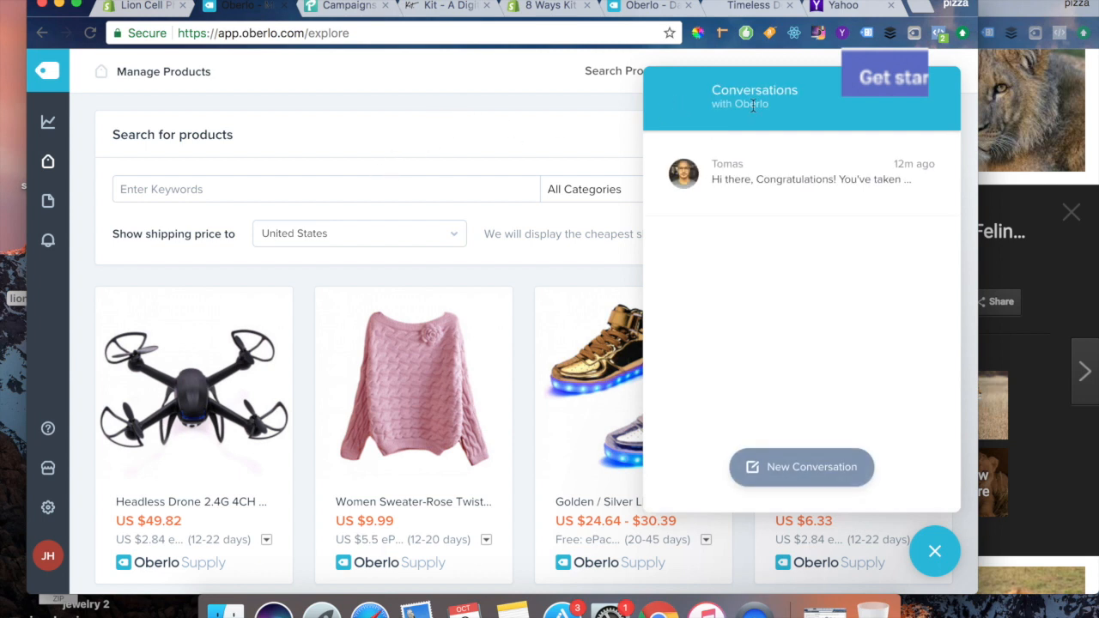
{"action": "left_click", "coordinate": [934, 551]}
Step: Search Oberlo's product catalogue for "cell phone cases lion" across all categories
{"action": "left_click", "coordinate": [203, 190]}
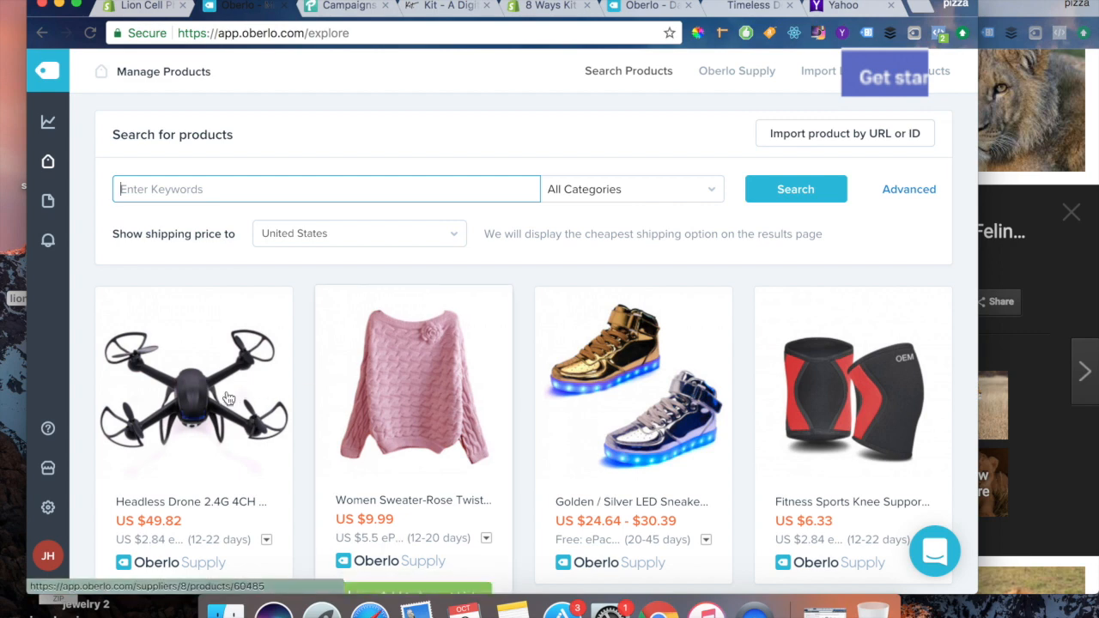
{"action": "scroll", "coordinate": [228, 394], "scroll_direction": "down", "scroll_amount": 5}
{"action": "scroll", "coordinate": [228, 397], "scroll_direction": "up", "scroll_amount": 3}
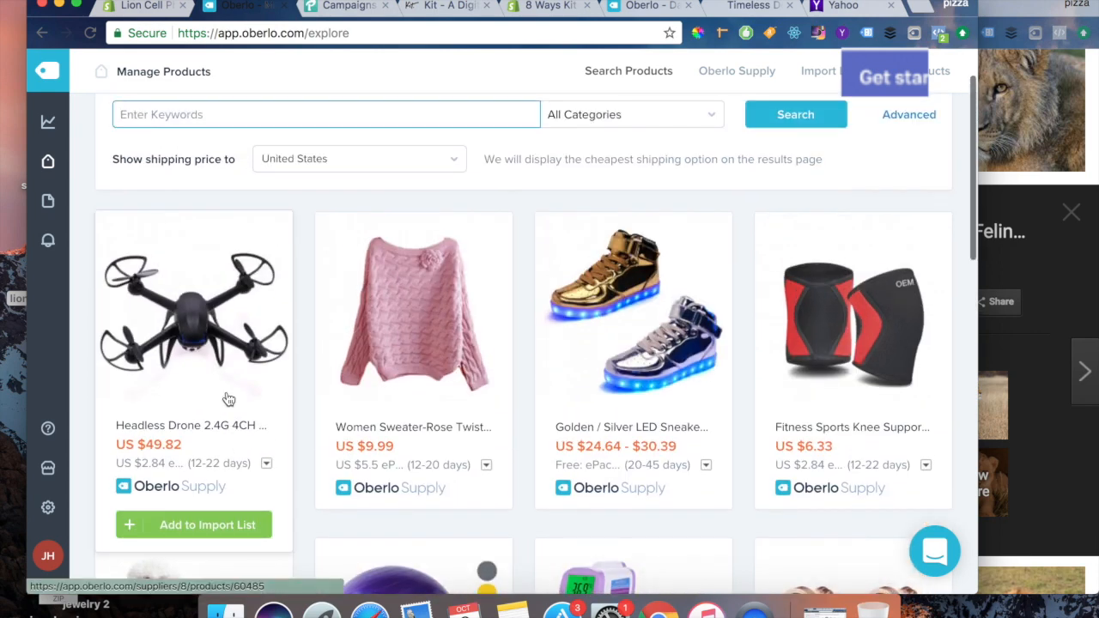
{"action": "scroll", "coordinate": [227, 397], "scroll_direction": "up", "scroll_amount": 3}
{"action": "scroll", "coordinate": [228, 398], "scroll_direction": "down", "scroll_amount": 3}
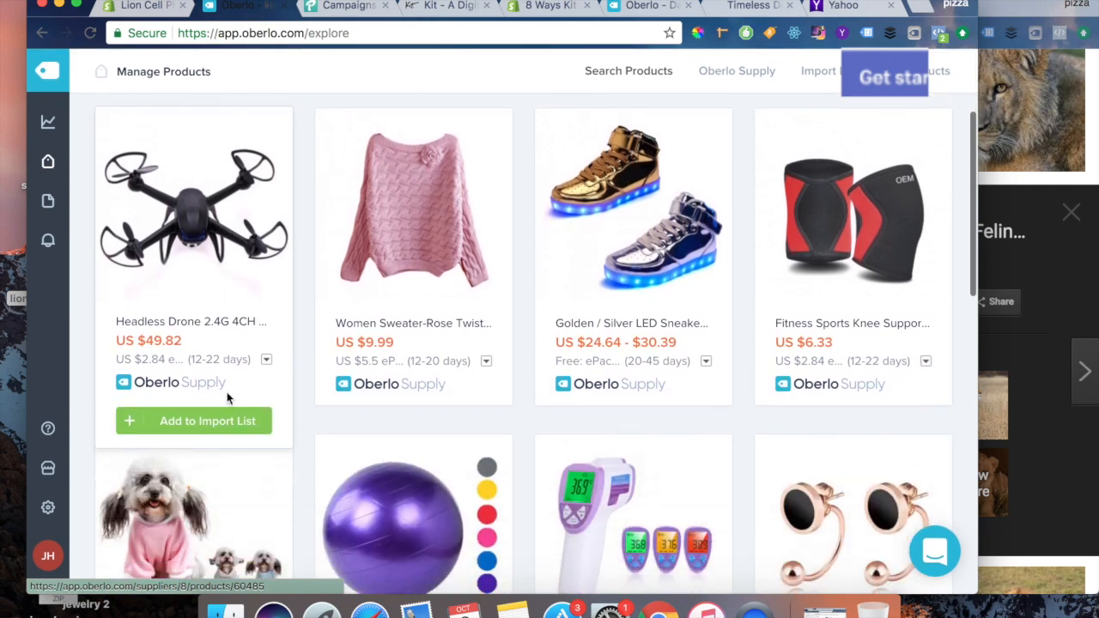
{"action": "scroll", "coordinate": [227, 397], "scroll_direction": "up", "scroll_amount": 4}
{"action": "left_click", "coordinate": [174, 180]}
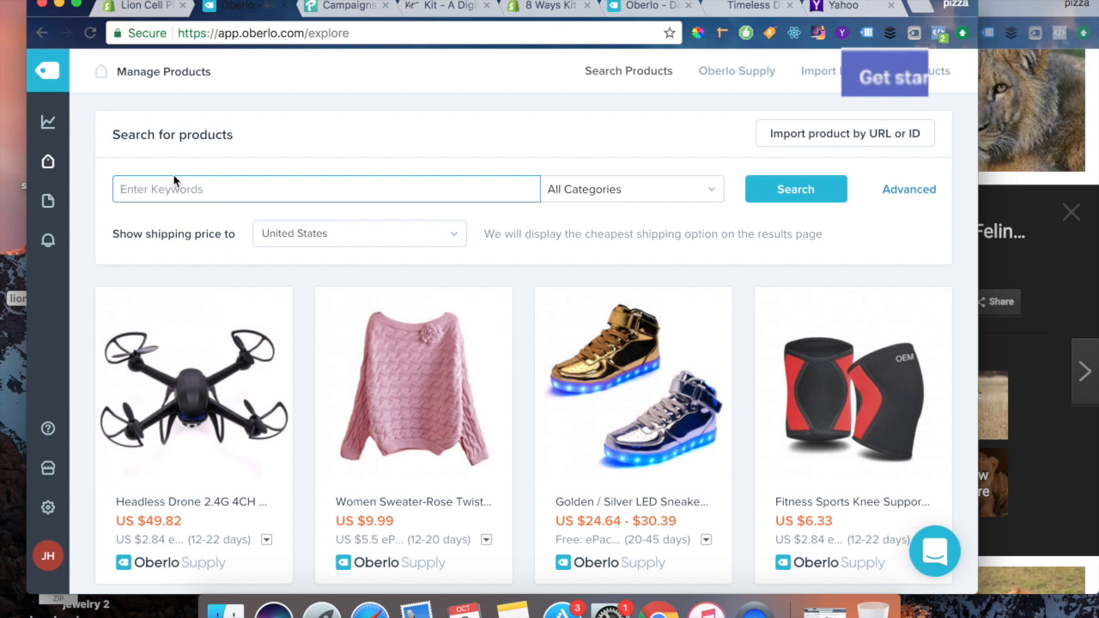
{"action": "type", "text": "cell phone cases li"}
{"action": "key", "text": "BackSpace"}
{"action": "type", "text": "lion"}
{"action": "key", "text": "Return"}
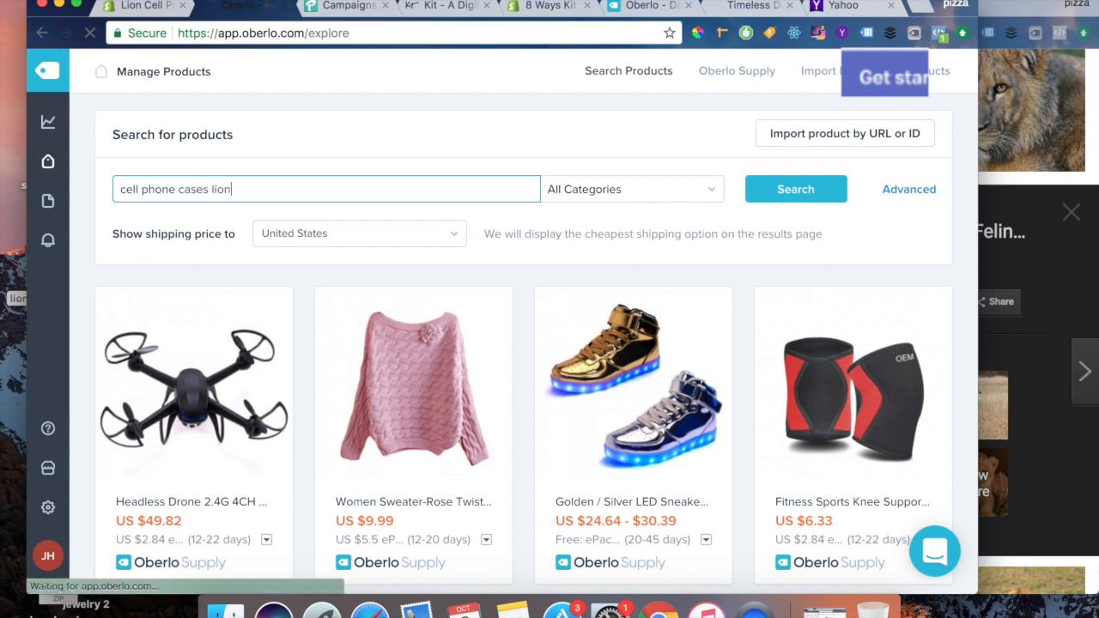
{"action": "key", "text": "Return"}
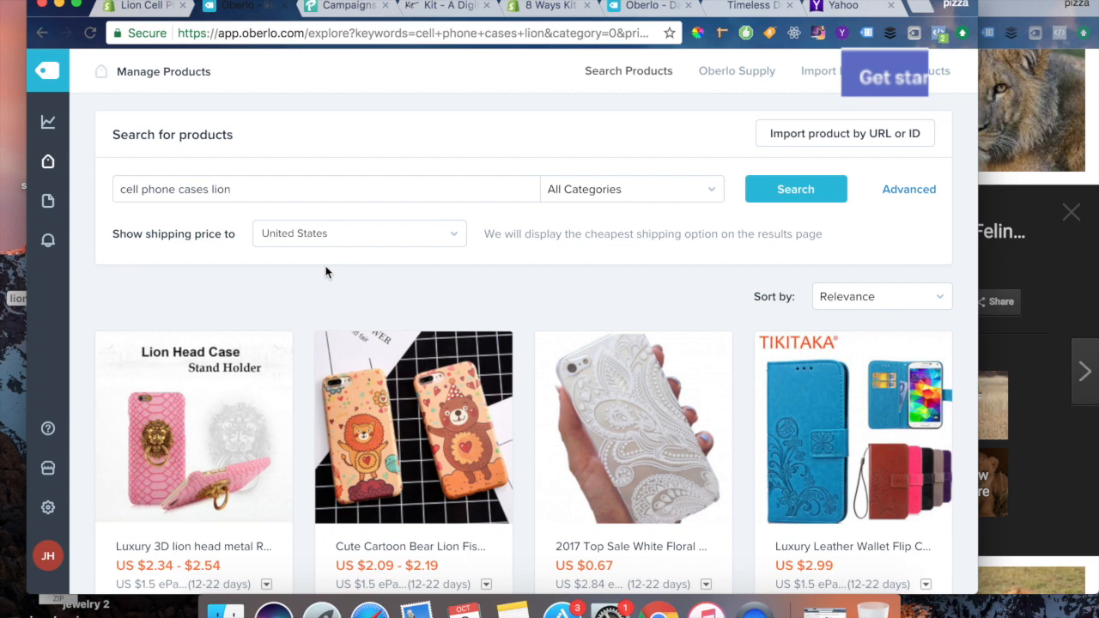
Step: Look through the lion case search results and sort them by Orders count
{"action": "scroll", "coordinate": [367, 368], "scroll_direction": "down", "scroll_amount": 5}
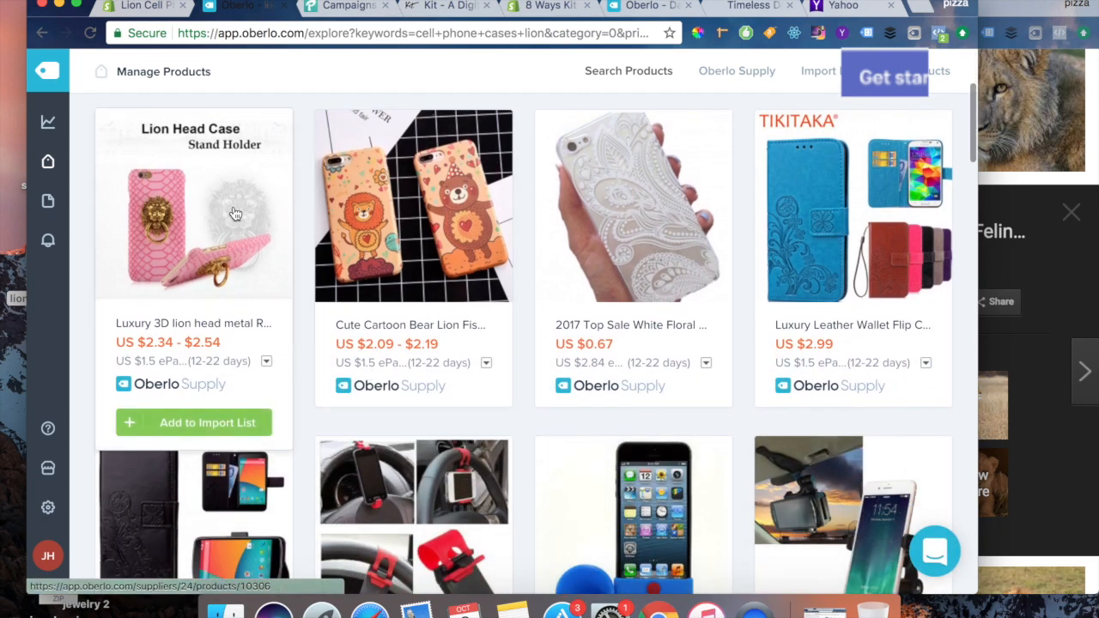
{"action": "scroll", "coordinate": [236, 213], "scroll_direction": "down", "scroll_amount": 7}
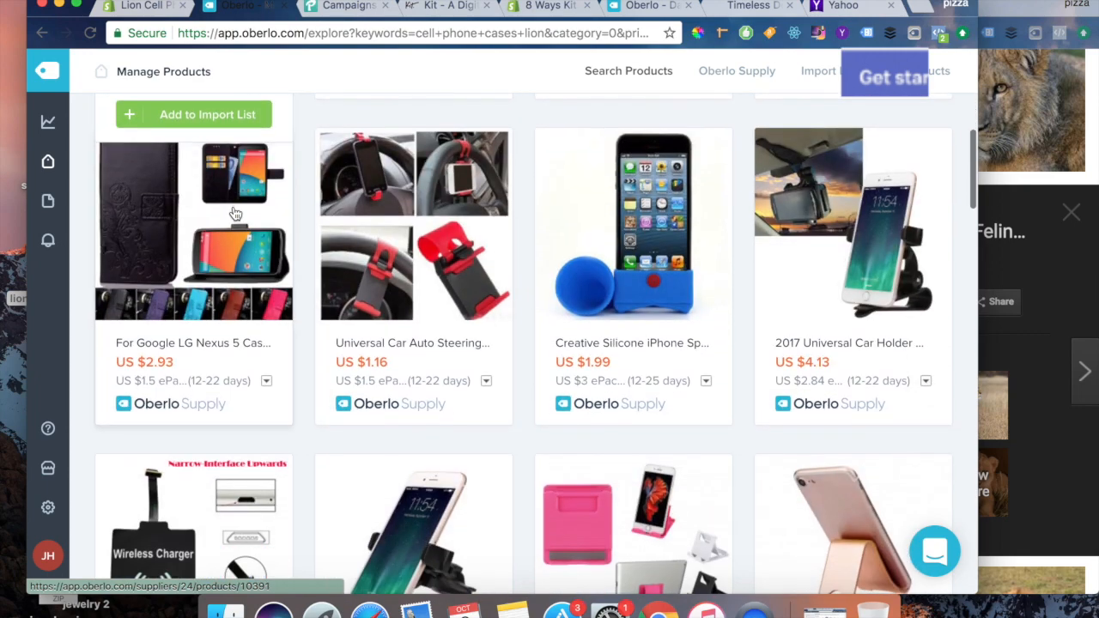
{"action": "scroll", "coordinate": [235, 213], "scroll_direction": "down", "scroll_amount": 15}
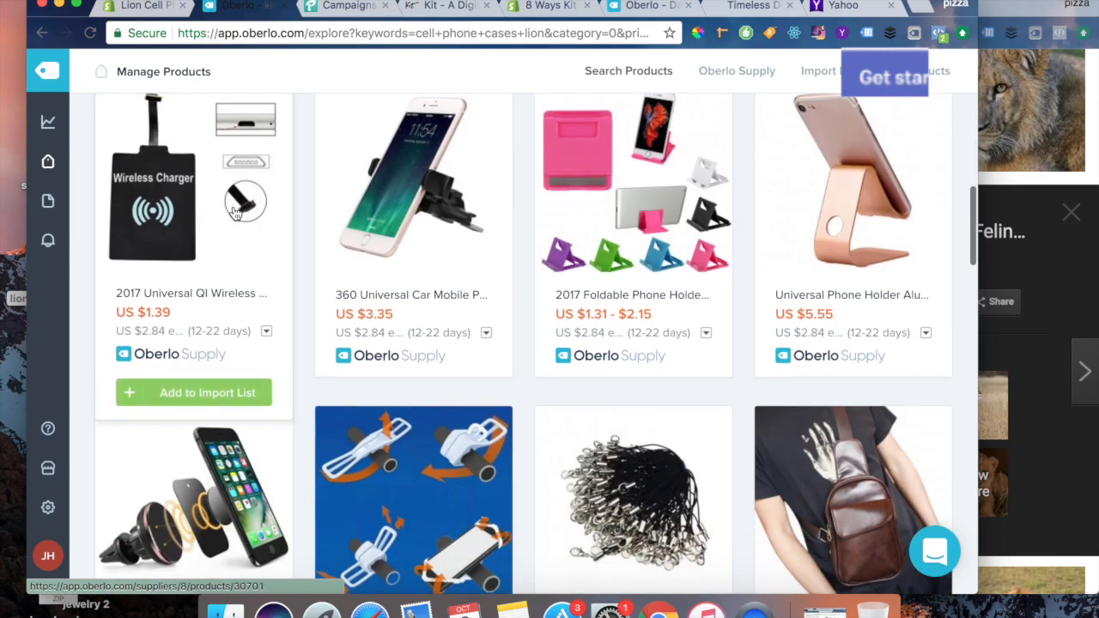
{"action": "scroll", "coordinate": [236, 213], "scroll_direction": "down", "scroll_amount": 10}
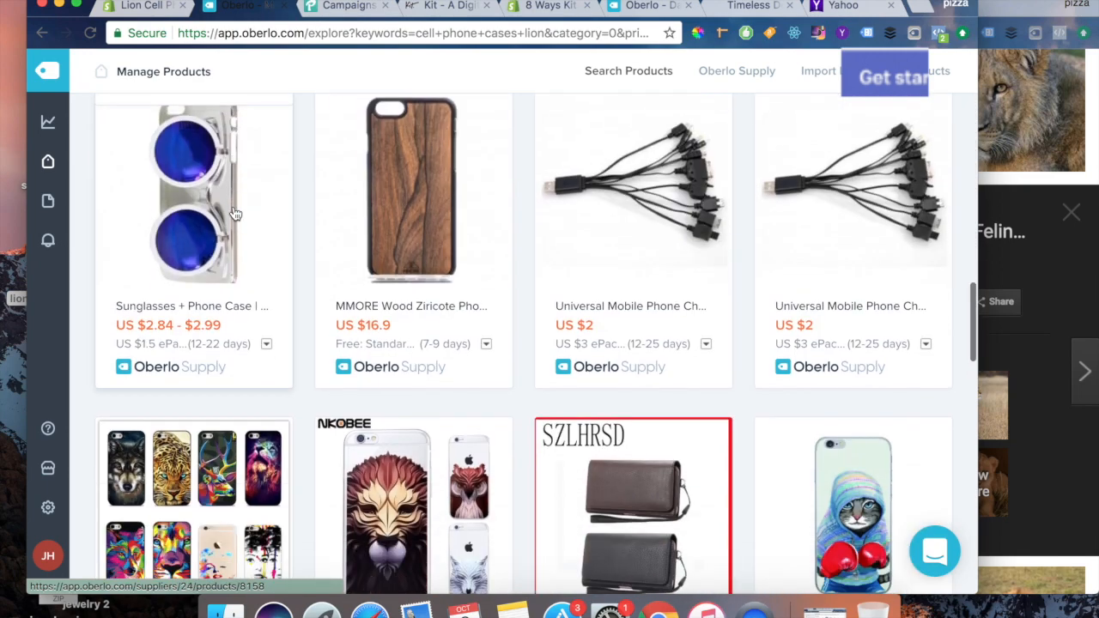
{"action": "scroll", "coordinate": [235, 213], "scroll_direction": "down", "scroll_amount": 3}
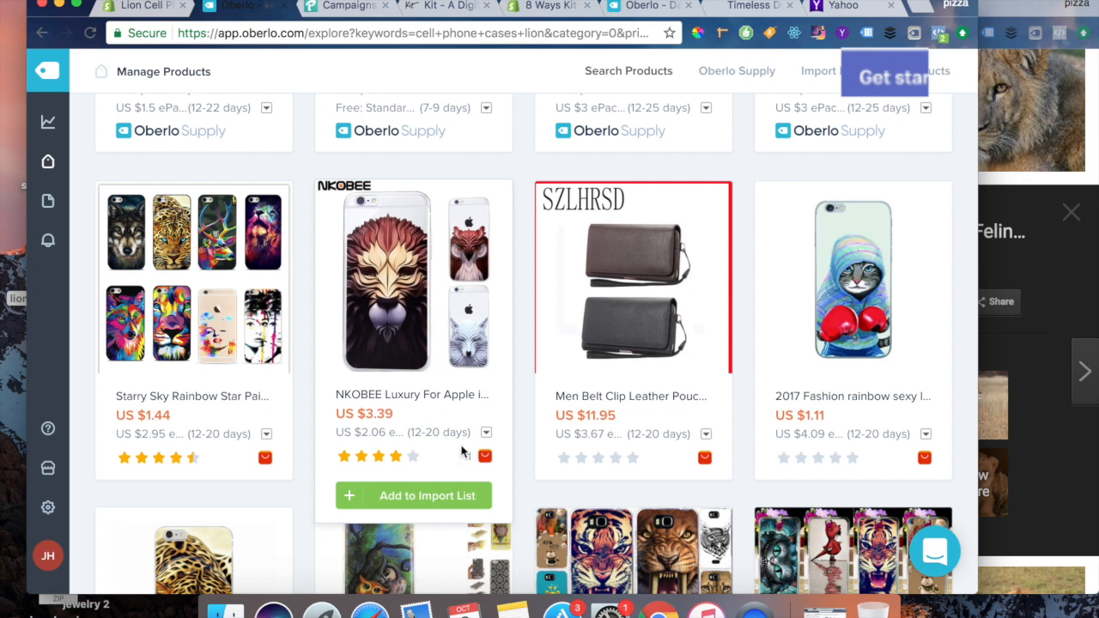
{"action": "scroll", "coordinate": [427, 394], "scroll_direction": "down", "scroll_amount": 3}
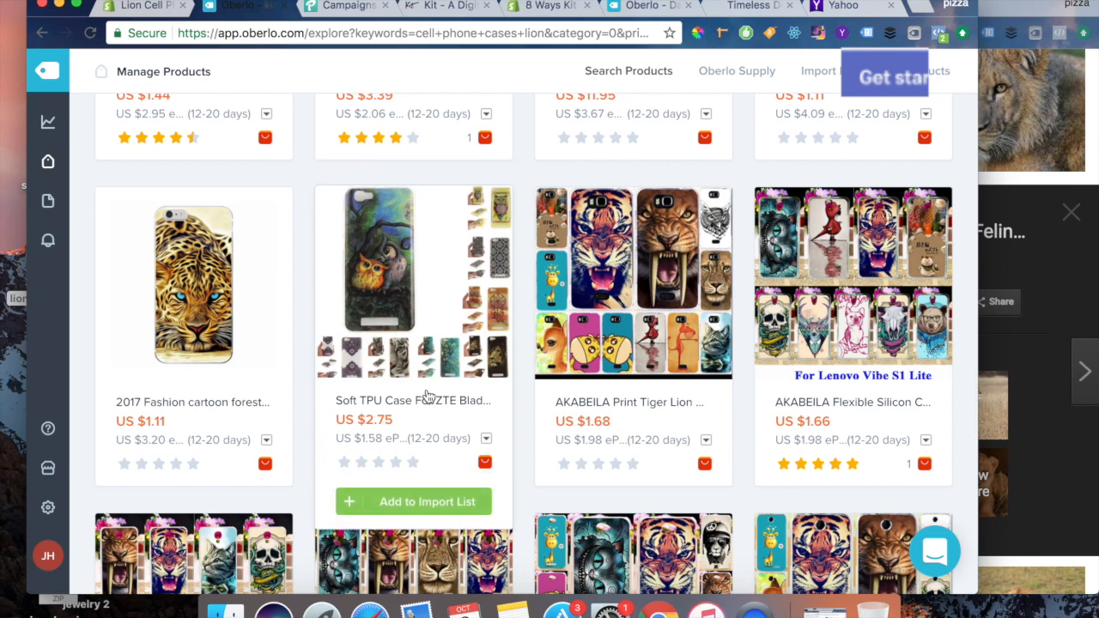
{"action": "scroll", "coordinate": [429, 412], "scroll_direction": "up", "scroll_amount": 15}
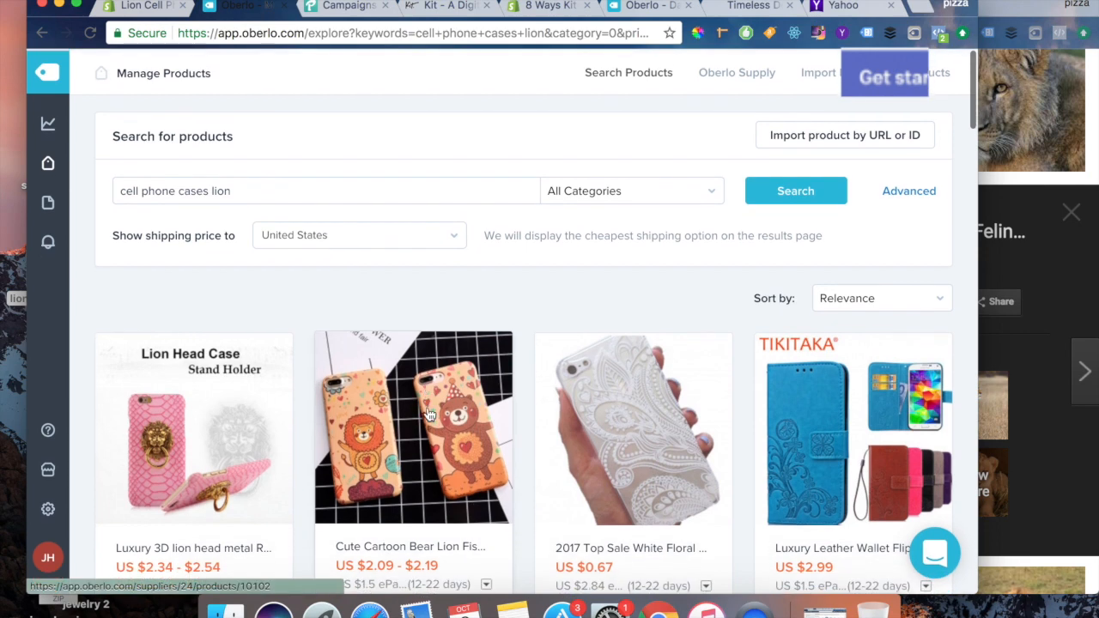
{"action": "left_click", "coordinate": [852, 300]}
{"action": "left_click", "coordinate": [880, 345]}
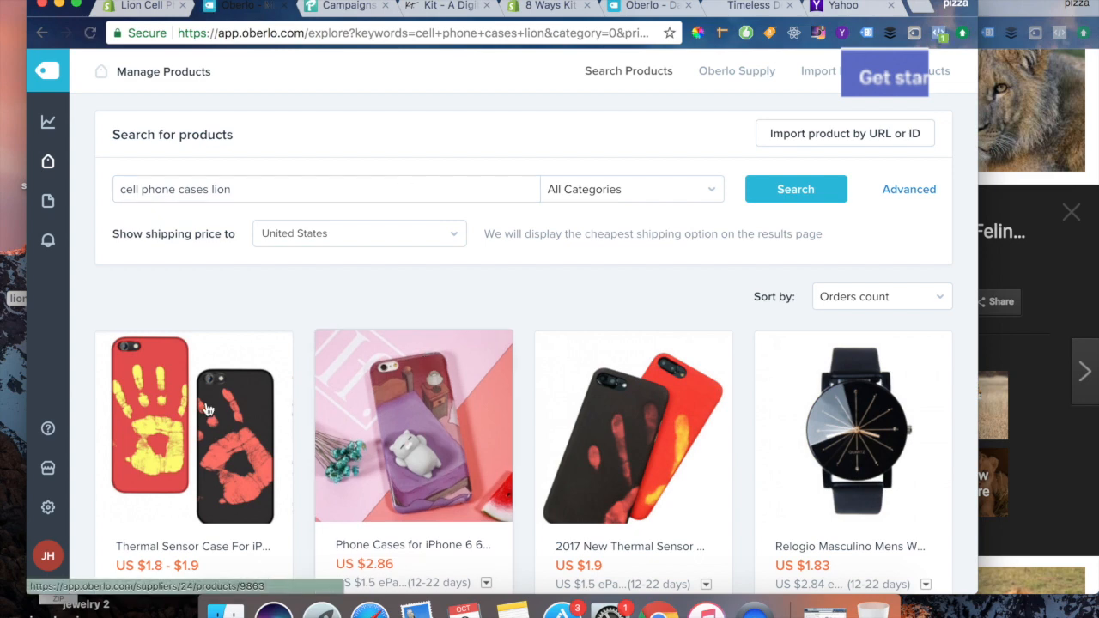
Step: Browse the sorted results for lion phone cases, comparing their designs, prices, ratings and order numbers
{"action": "scroll", "coordinate": [194, 414], "scroll_direction": "down", "scroll_amount": 3}
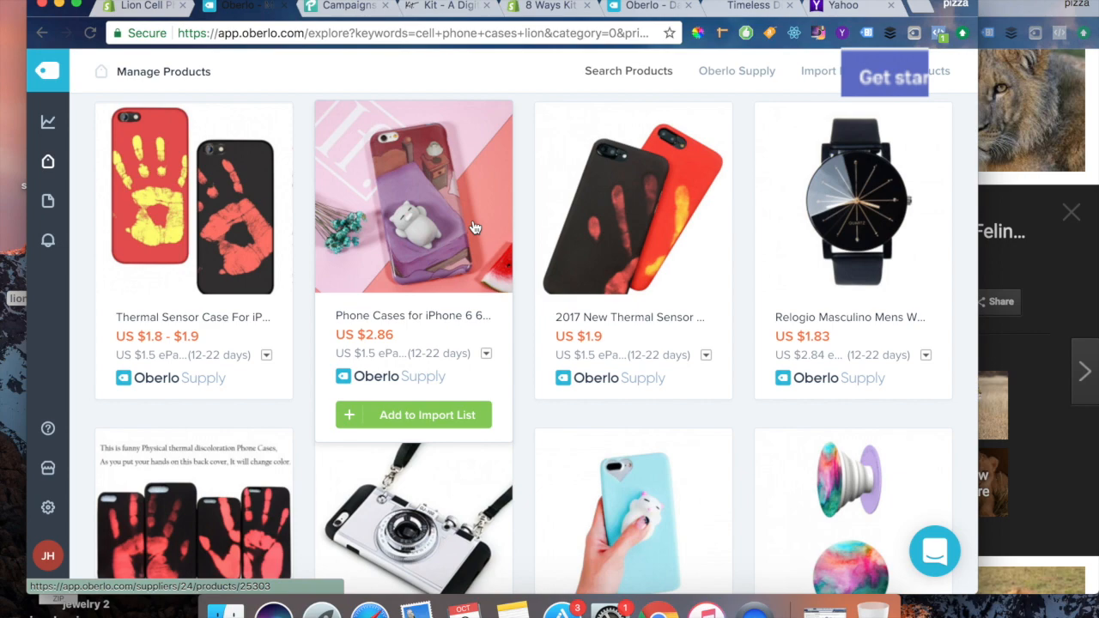
{"action": "scroll", "coordinate": [474, 227], "scroll_direction": "down", "scroll_amount": 7}
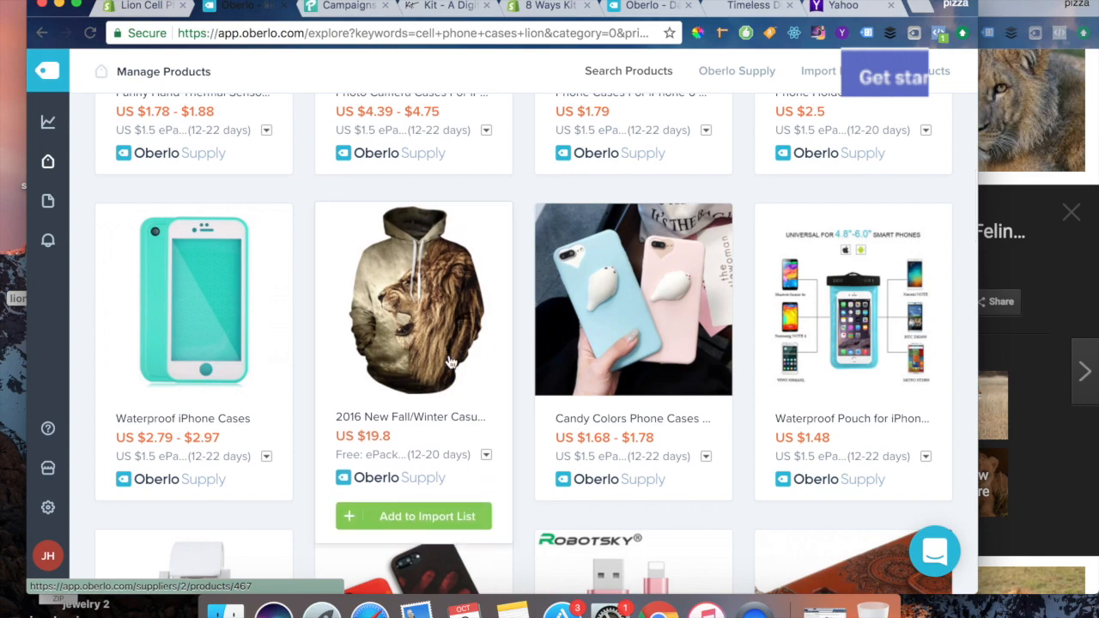
{"action": "scroll", "coordinate": [449, 361], "scroll_direction": "down", "scroll_amount": 7}
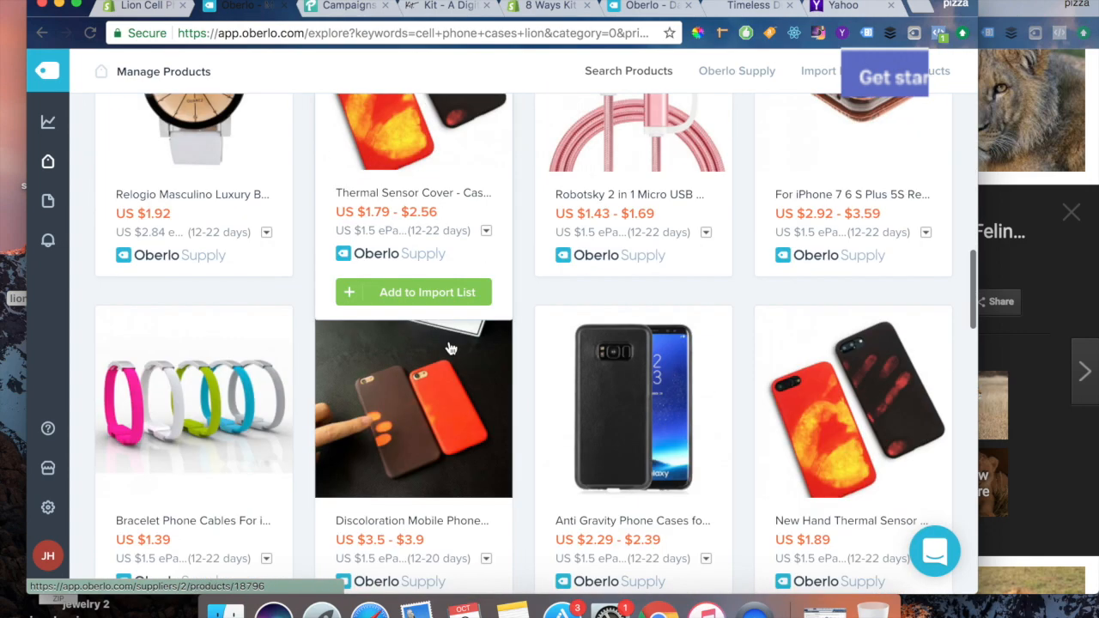
{"action": "scroll", "coordinate": [450, 349], "scroll_direction": "down", "scroll_amount": 1}
{"action": "scroll", "coordinate": [450, 348], "scroll_direction": "down", "scroll_amount": 2}
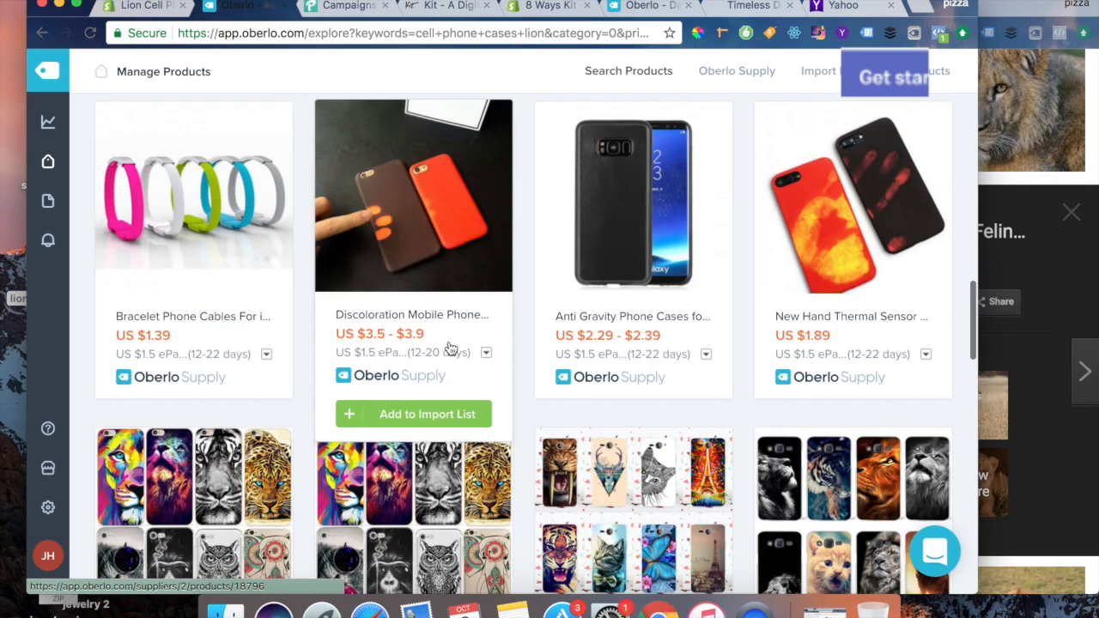
{"action": "scroll", "coordinate": [450, 347], "scroll_direction": "down", "scroll_amount": 3}
{"action": "scroll", "coordinate": [450, 347], "scroll_direction": "down", "scroll_amount": 2}
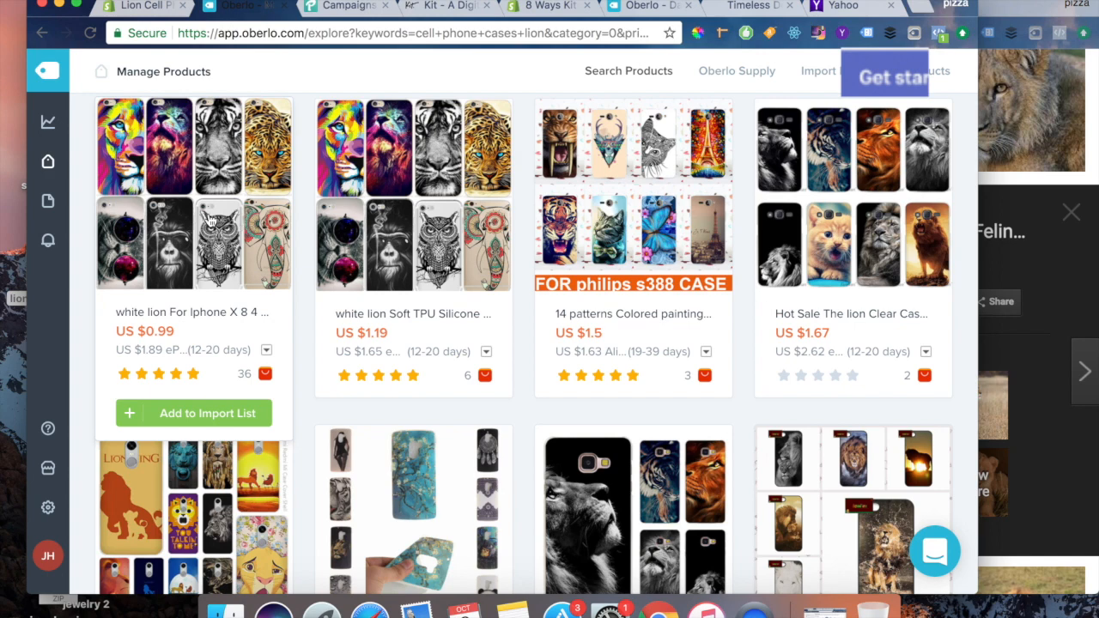
{"action": "scroll", "coordinate": [196, 246], "scroll_direction": "down", "scroll_amount": 3}
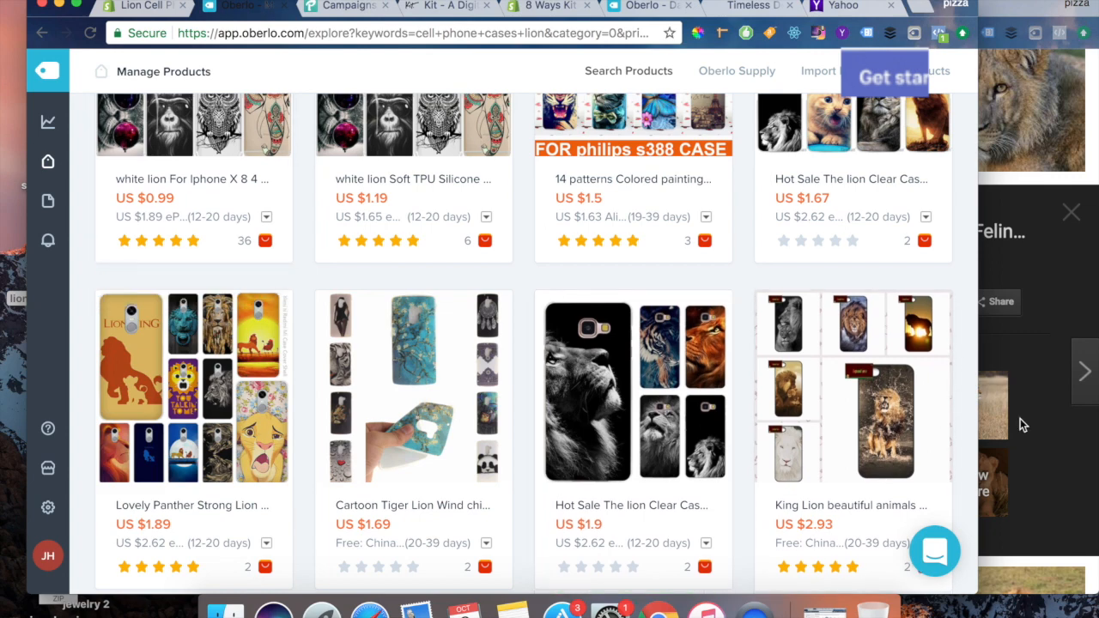
{"action": "scroll", "coordinate": [882, 399], "scroll_direction": "down", "scroll_amount": 1}
{"action": "scroll", "coordinate": [883, 399], "scroll_direction": "down", "scroll_amount": 5}
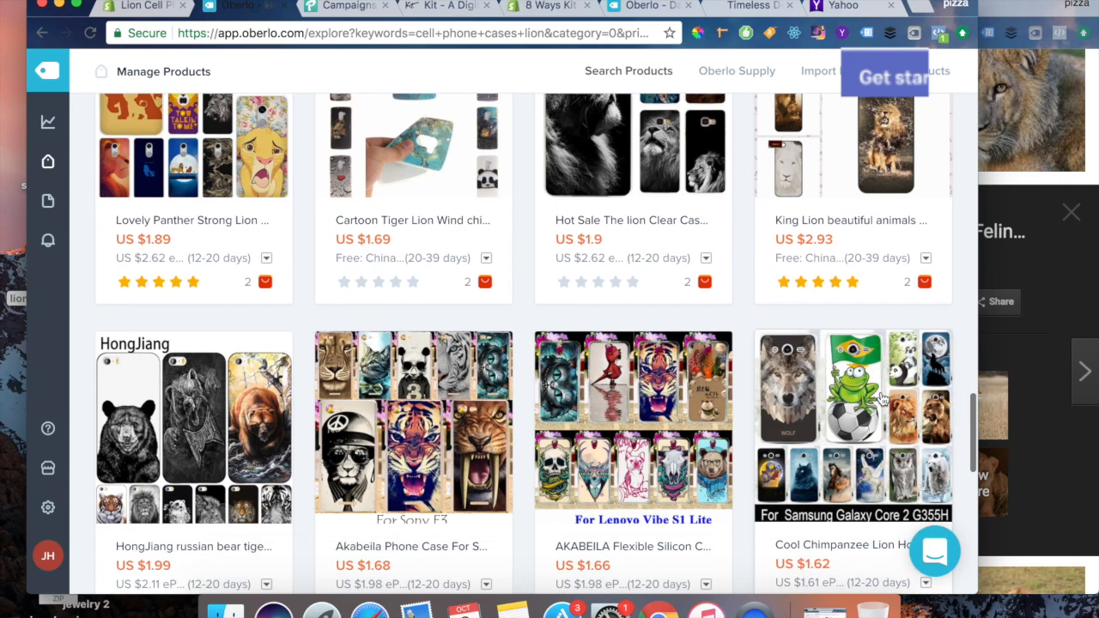
{"action": "scroll", "coordinate": [876, 400], "scroll_direction": "down", "scroll_amount": 1}
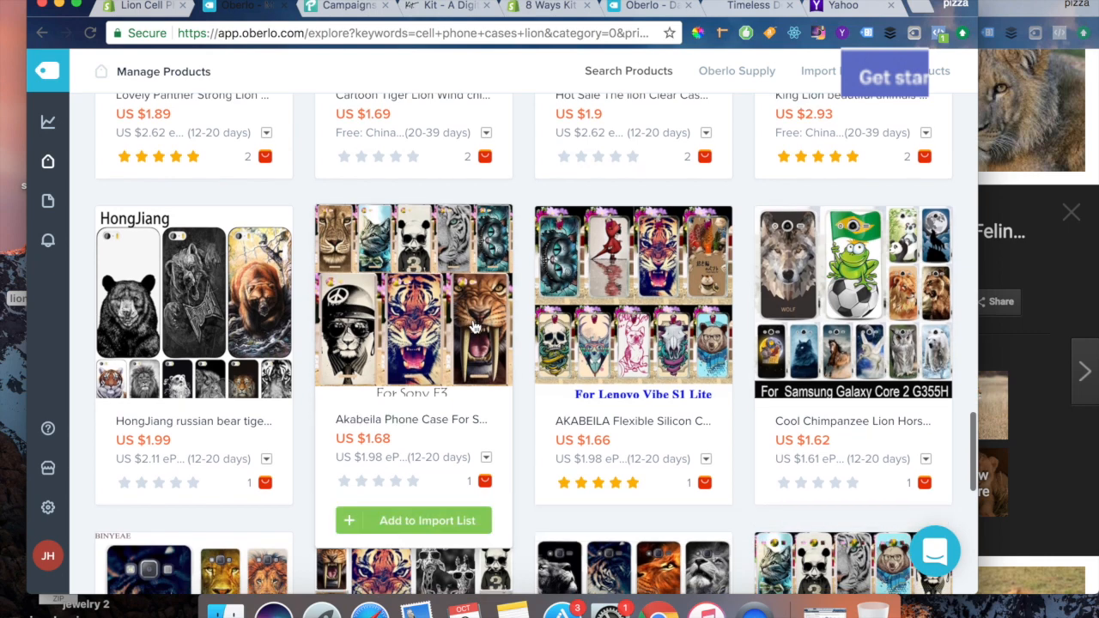
{"action": "scroll", "coordinate": [538, 355], "scroll_direction": "down", "scroll_amount": 3}
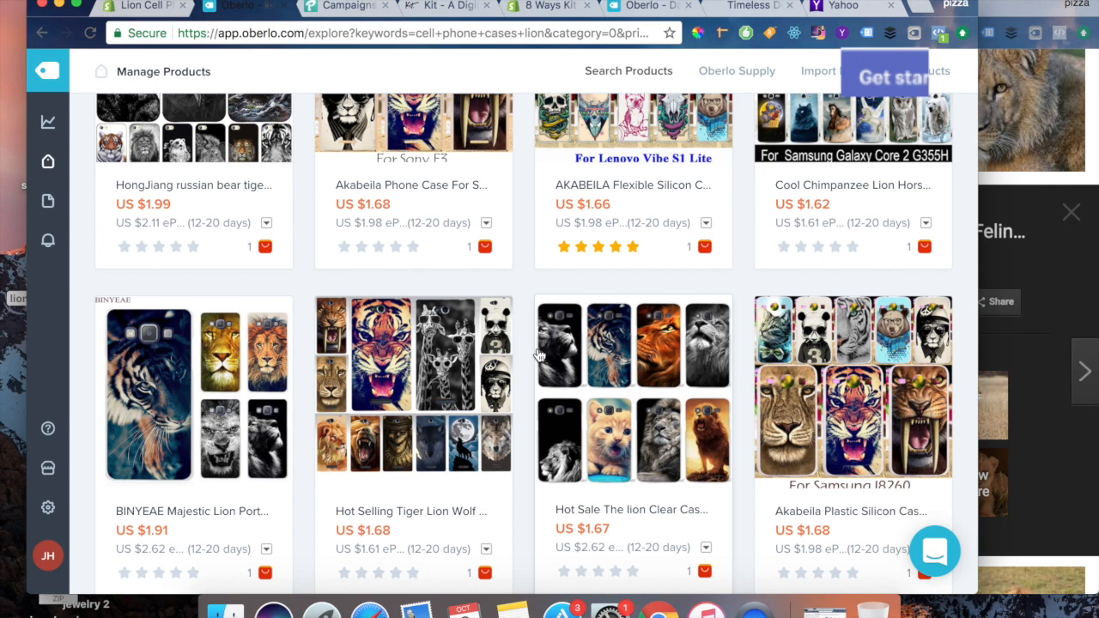
{"action": "scroll", "coordinate": [538, 355], "scroll_direction": "up", "scroll_amount": 6}
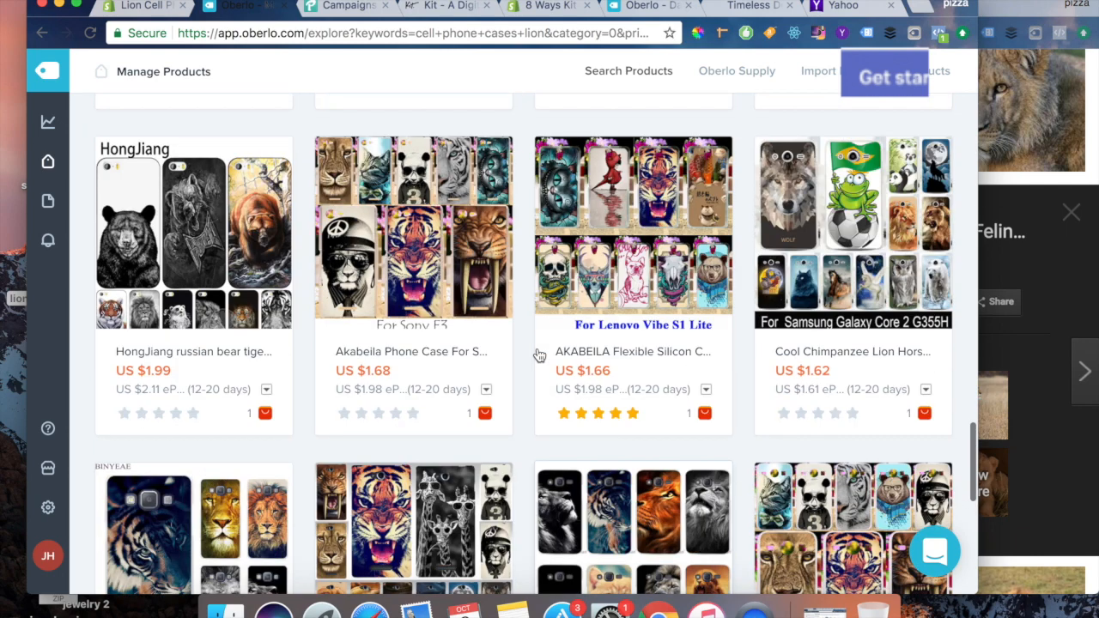
{"action": "scroll", "coordinate": [538, 355], "scroll_direction": "up", "scroll_amount": 2}
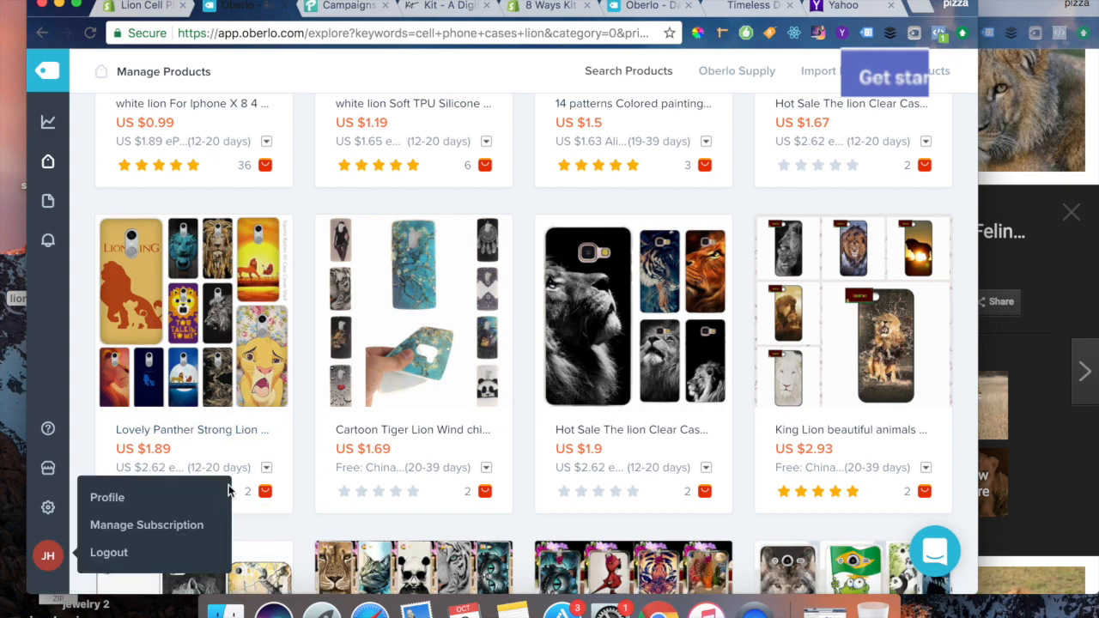
{"action": "scroll", "coordinate": [308, 380], "scroll_direction": "up", "scroll_amount": 3}
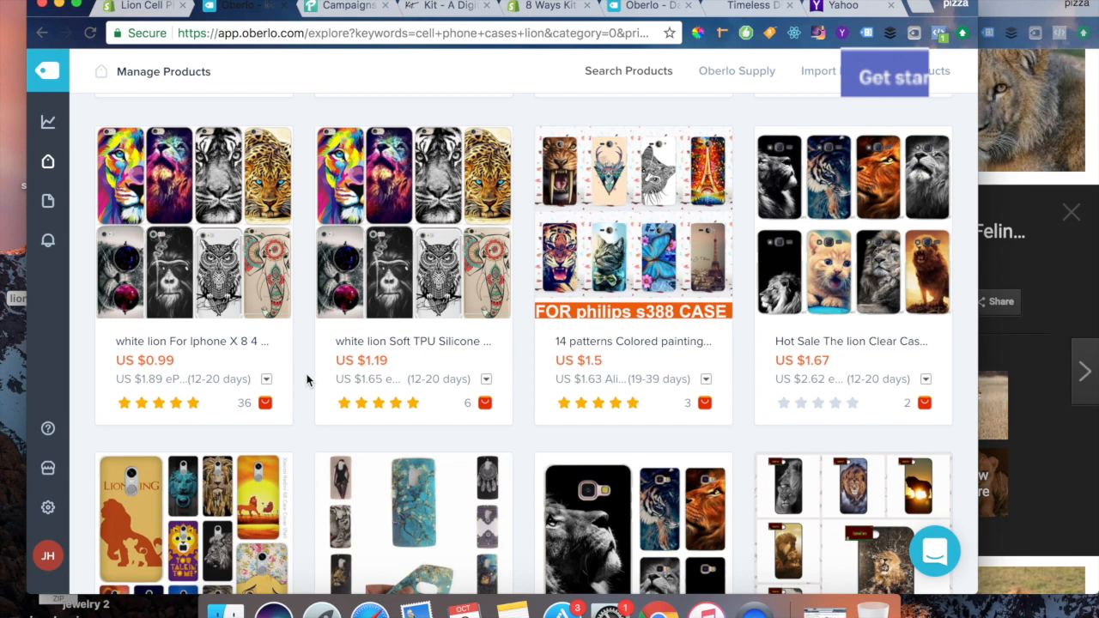
Step: View the AliExpress listing of the "white lion For Iphone X 8 4" case and return to the Oberlo results
{"action": "mouse_move", "coordinate": [221, 277]}
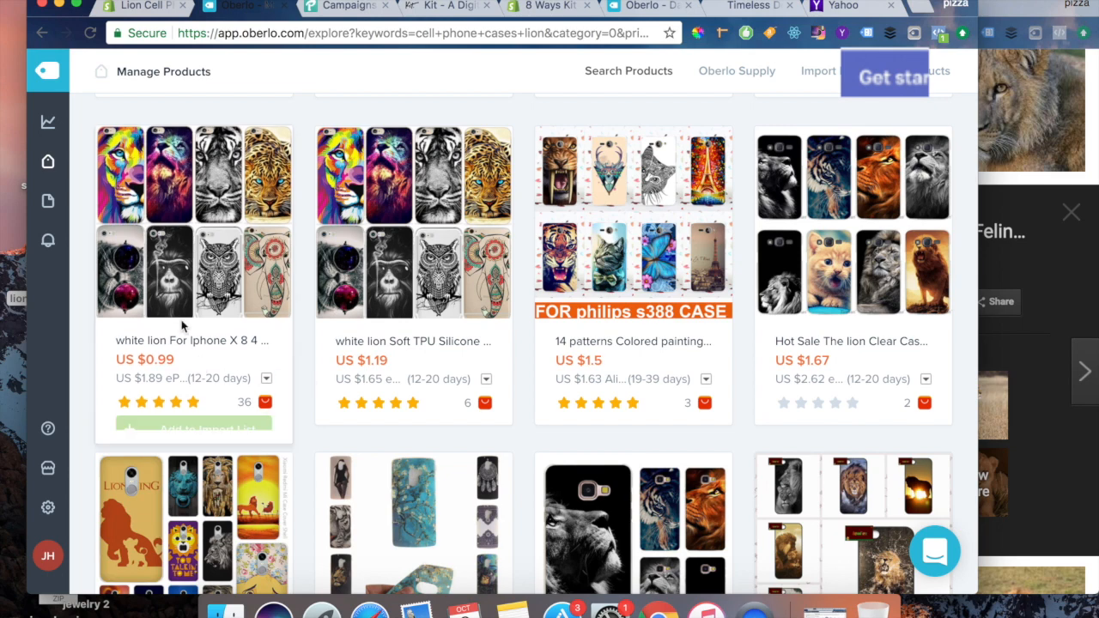
{"action": "left_click", "coordinate": [228, 236]}
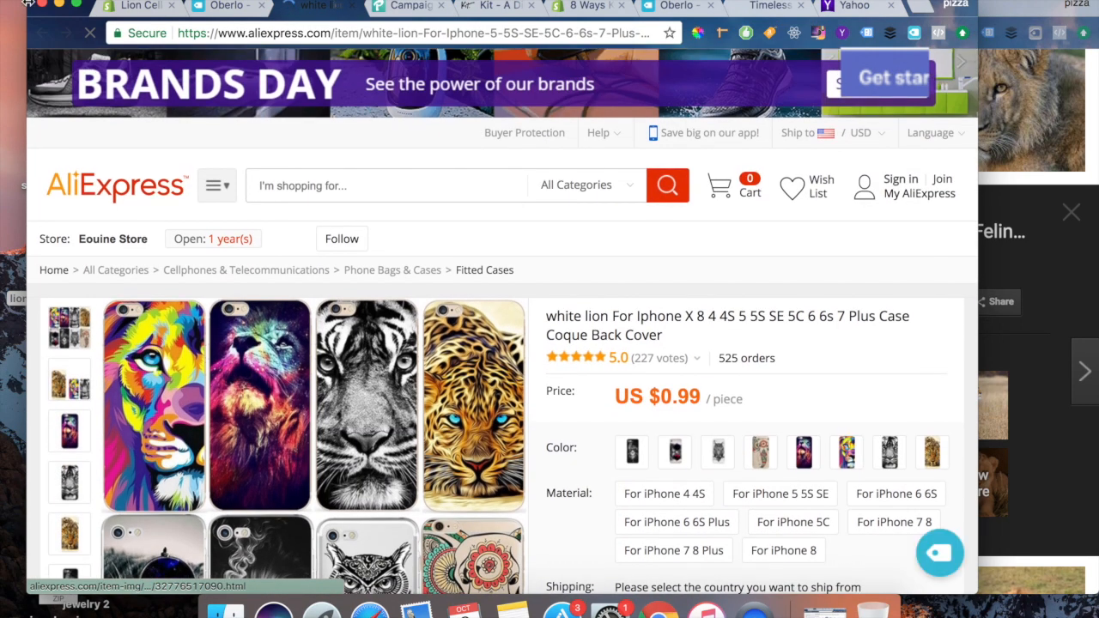
{"action": "left_click", "coordinate": [225, 6]}
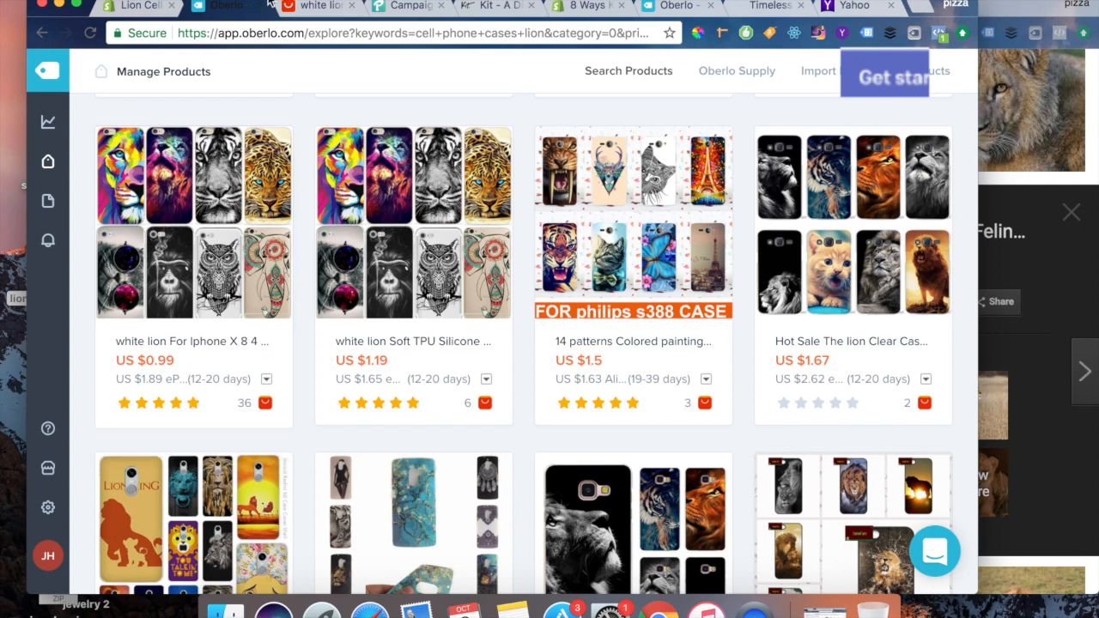
Step: Add the US $0.99 "white lion For Iphone X 8 4" case to the Oberlo import list
{"action": "mouse_move", "coordinate": [220, 178]}
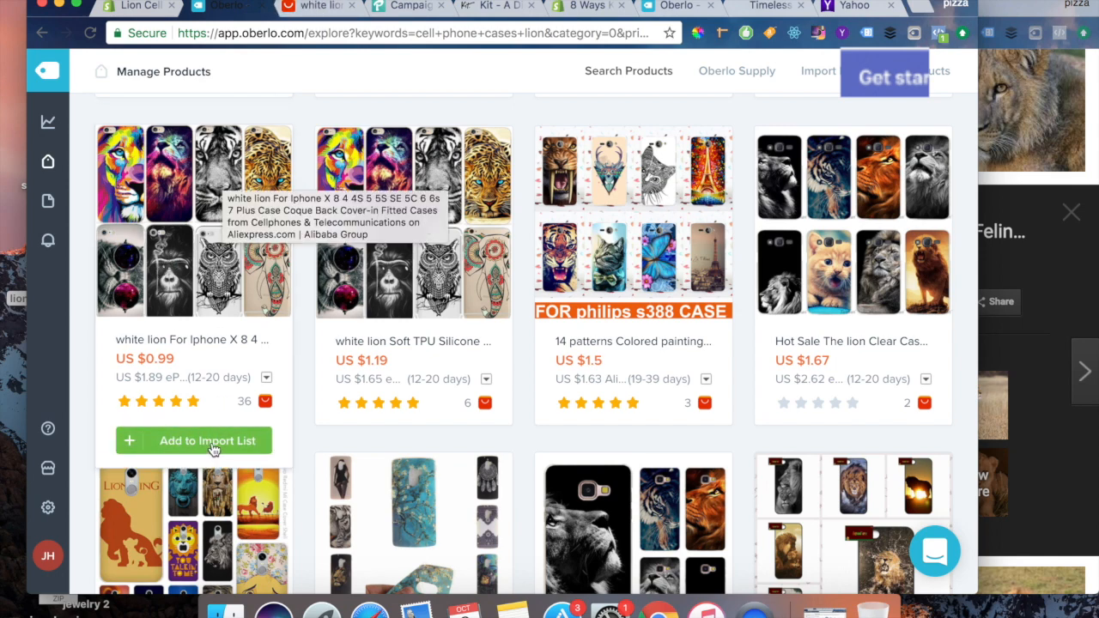
{"action": "scroll", "coordinate": [232, 365], "scroll_direction": "up", "scroll_amount": 3}
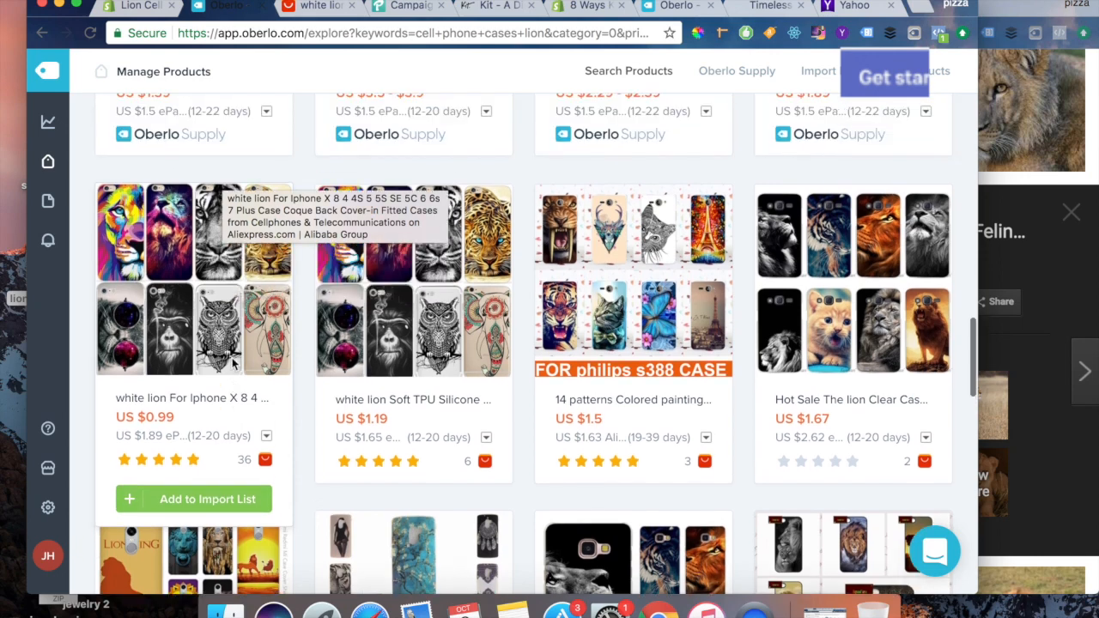
{"action": "scroll", "coordinate": [232, 365], "scroll_direction": "up", "scroll_amount": 2}
{"action": "scroll", "coordinate": [233, 364], "scroll_direction": "down", "scroll_amount": 5}
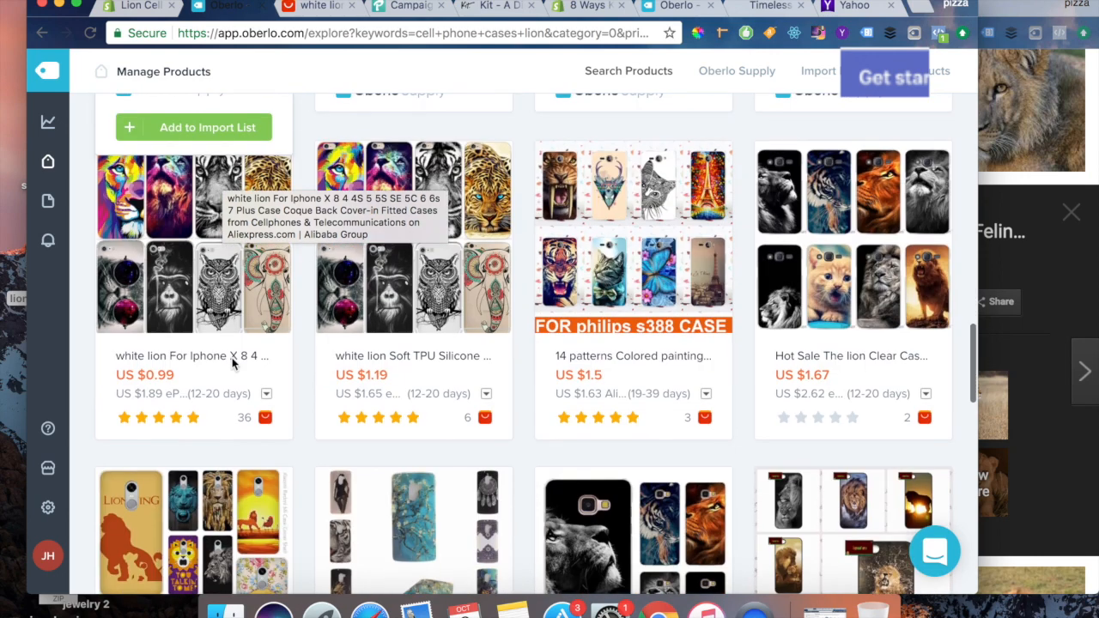
{"action": "left_click", "coordinate": [210, 459]}
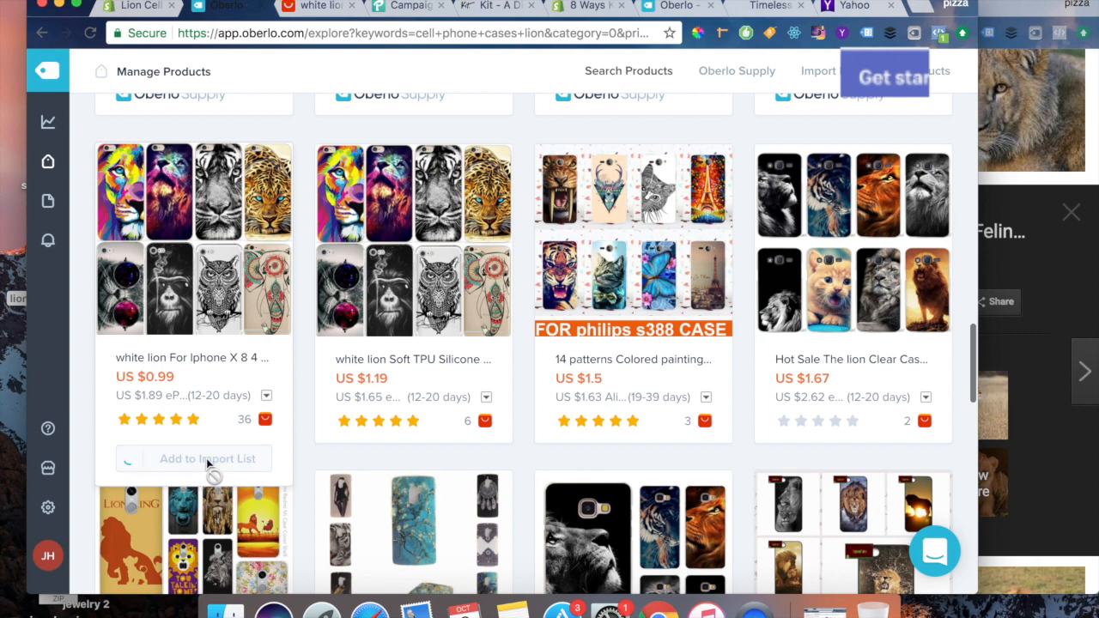
{"action": "scroll", "coordinate": [208, 466], "scroll_direction": "down", "scroll_amount": 1}
{"action": "mouse_move", "coordinate": [206, 464]}
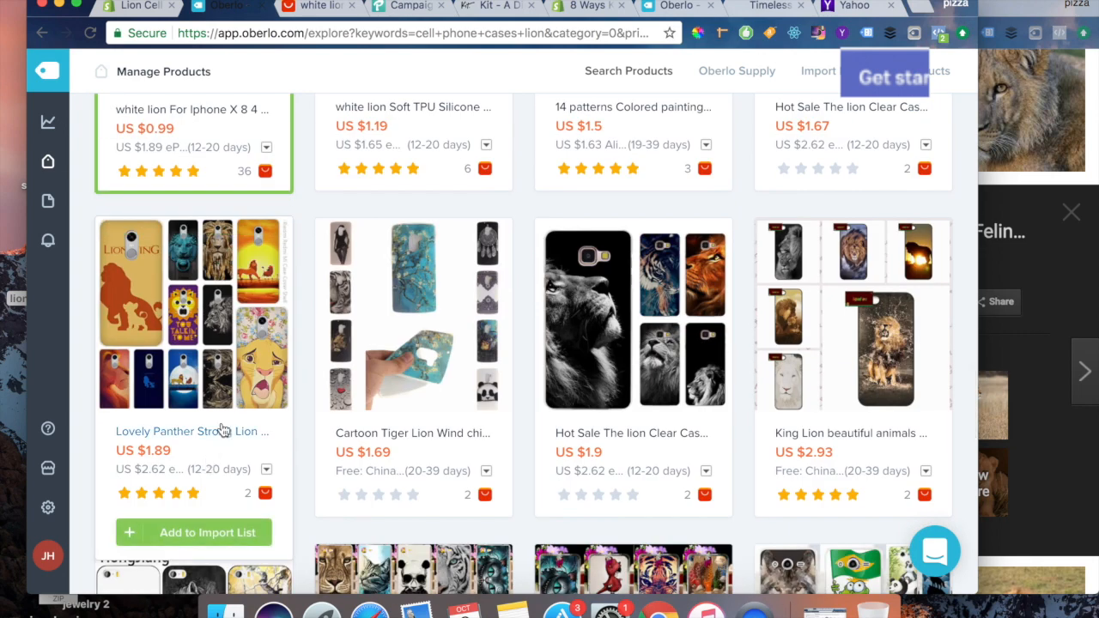
Step: Review the seller ratings and case images on the AliExpress listing of the added white lion iPhone case, and return to the results
{"action": "scroll", "coordinate": [232, 343], "scroll_direction": "down", "scroll_amount": 5}
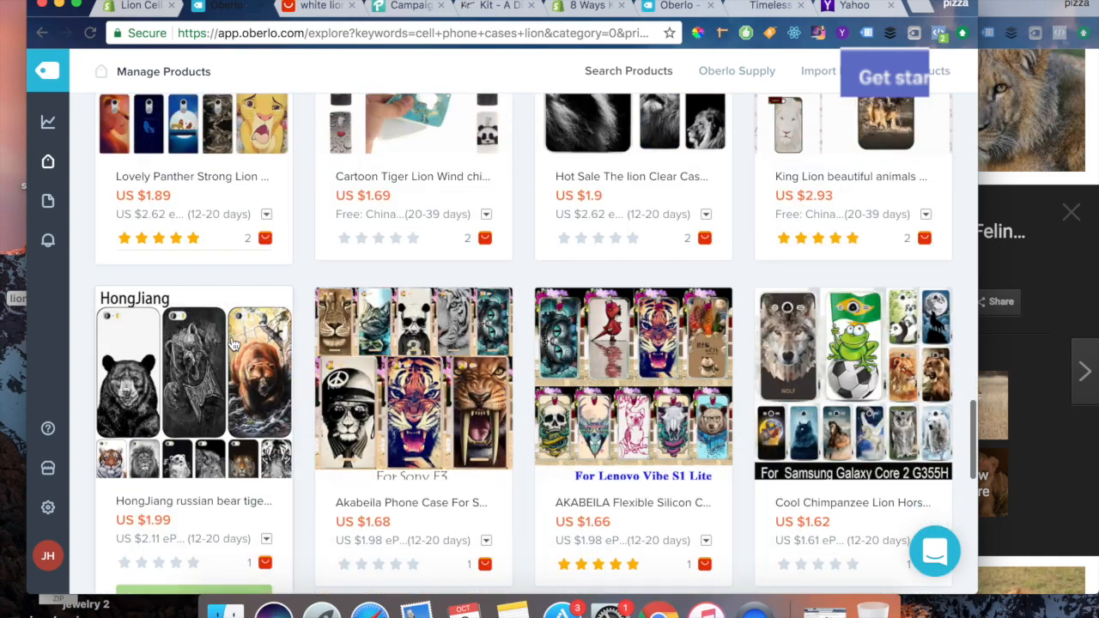
{"action": "scroll", "coordinate": [232, 343], "scroll_direction": "down", "scroll_amount": 2}
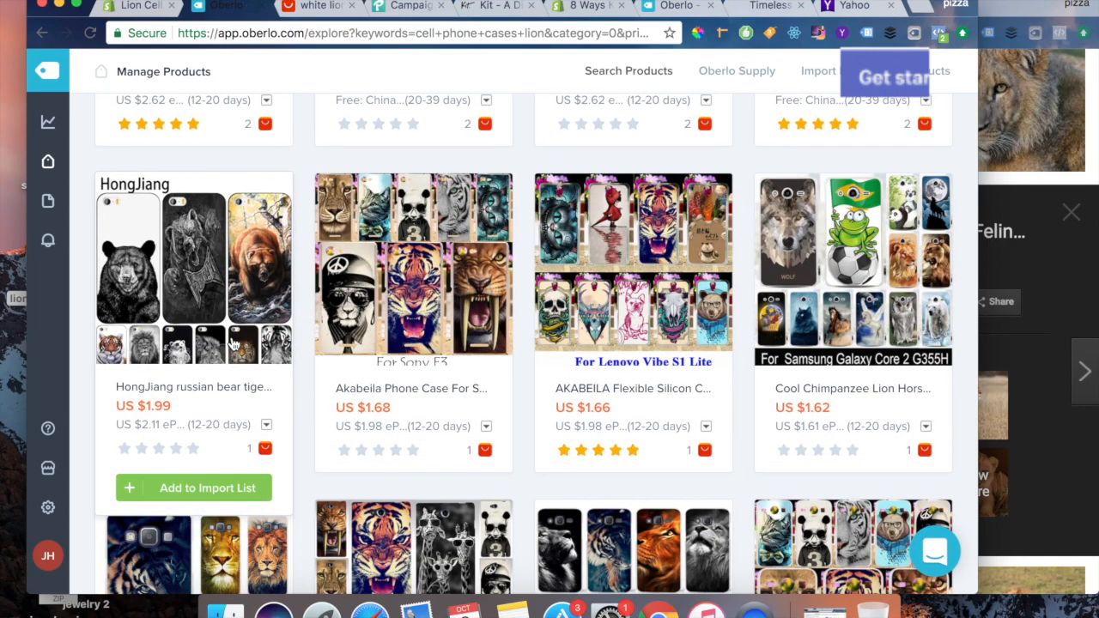
{"action": "scroll", "coordinate": [228, 335], "scroll_direction": "up", "scroll_amount": 12}
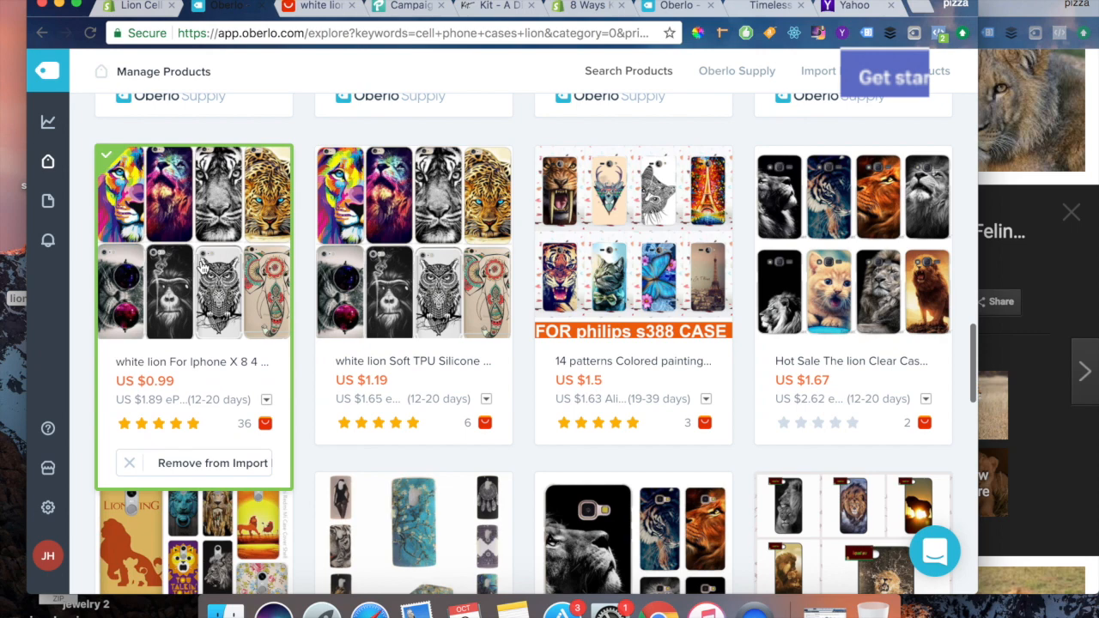
{"action": "left_click", "coordinate": [201, 267]}
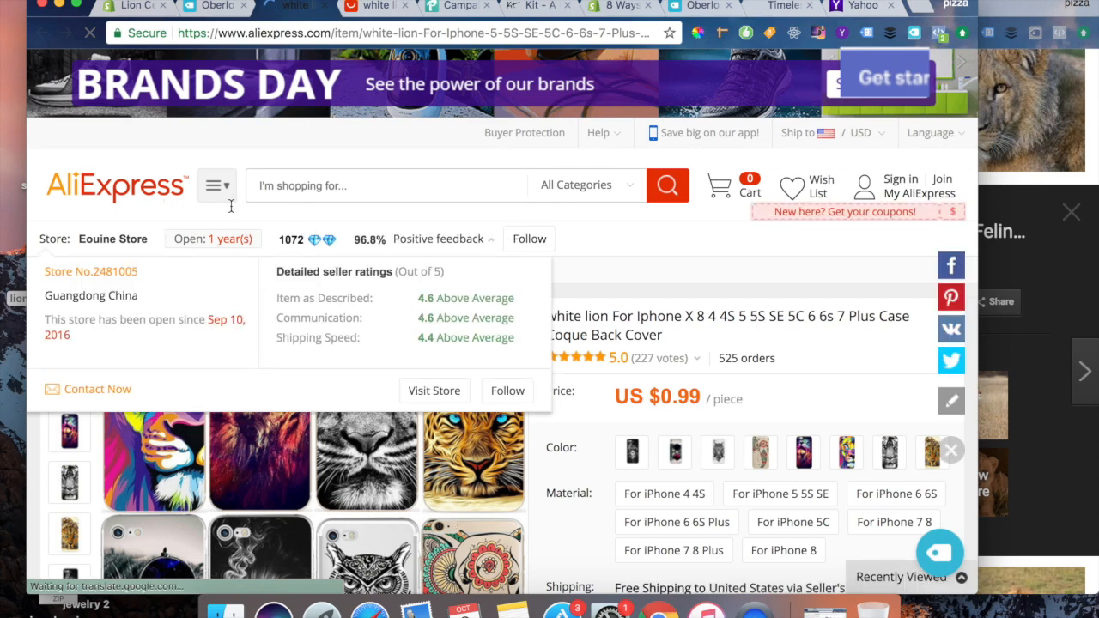
{"action": "mouse_move", "coordinate": [225, 200]}
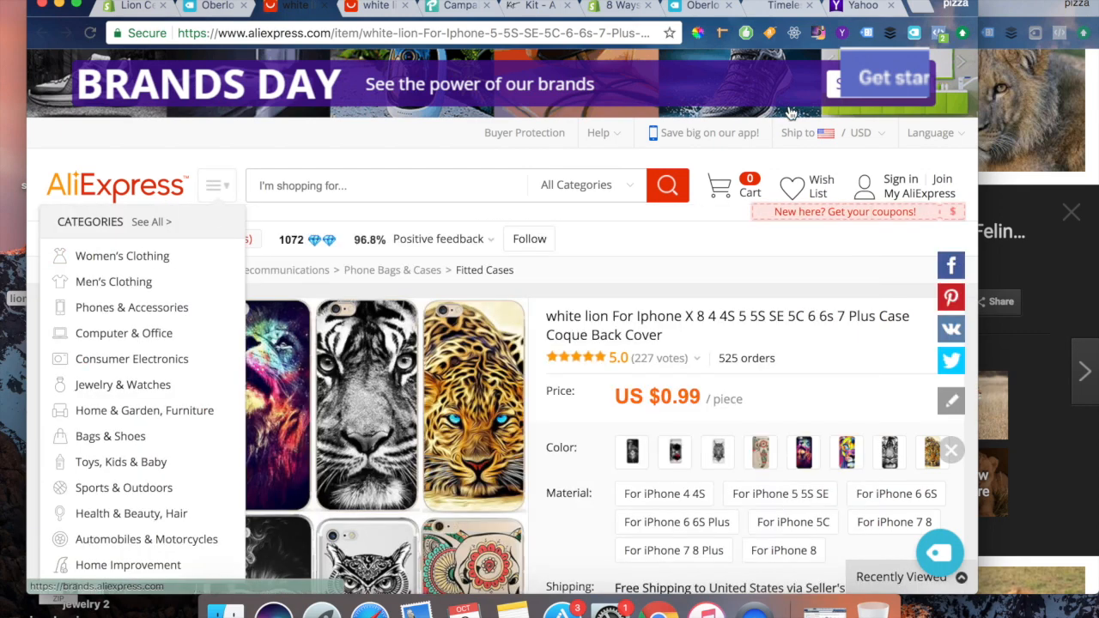
{"action": "mouse_move", "coordinate": [437, 245]}
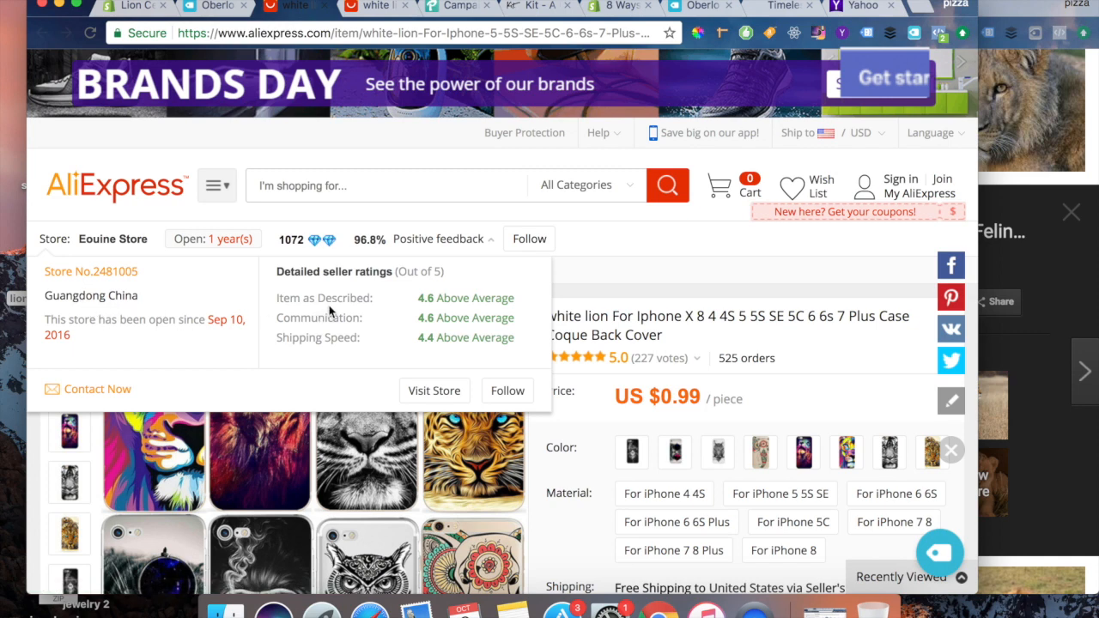
{"action": "mouse_move", "coordinate": [330, 310]}
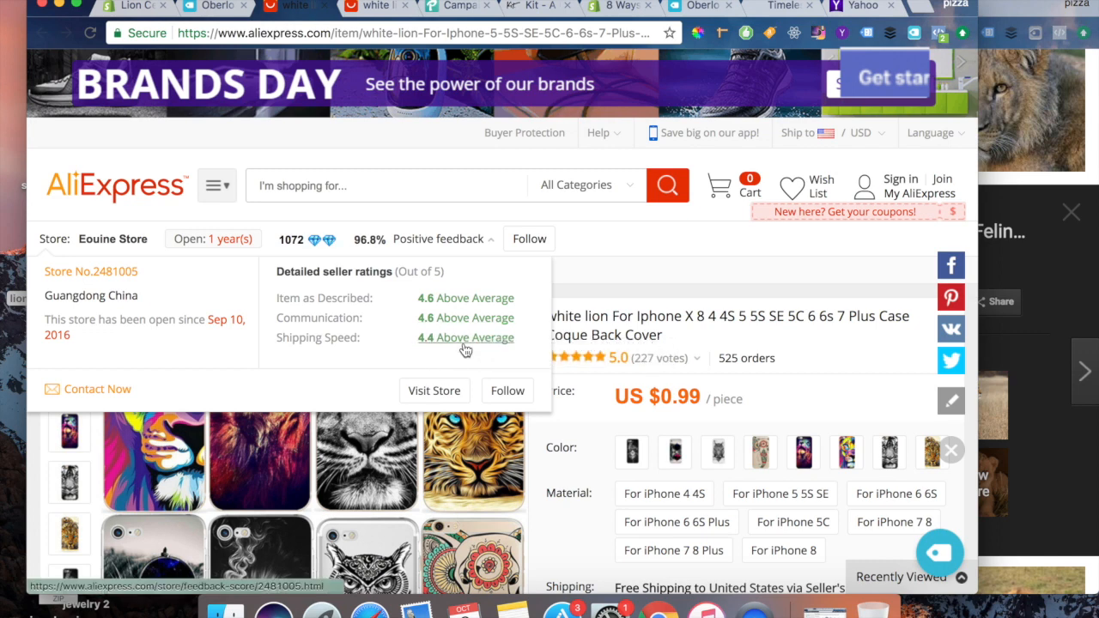
{"action": "mouse_move", "coordinate": [466, 349]}
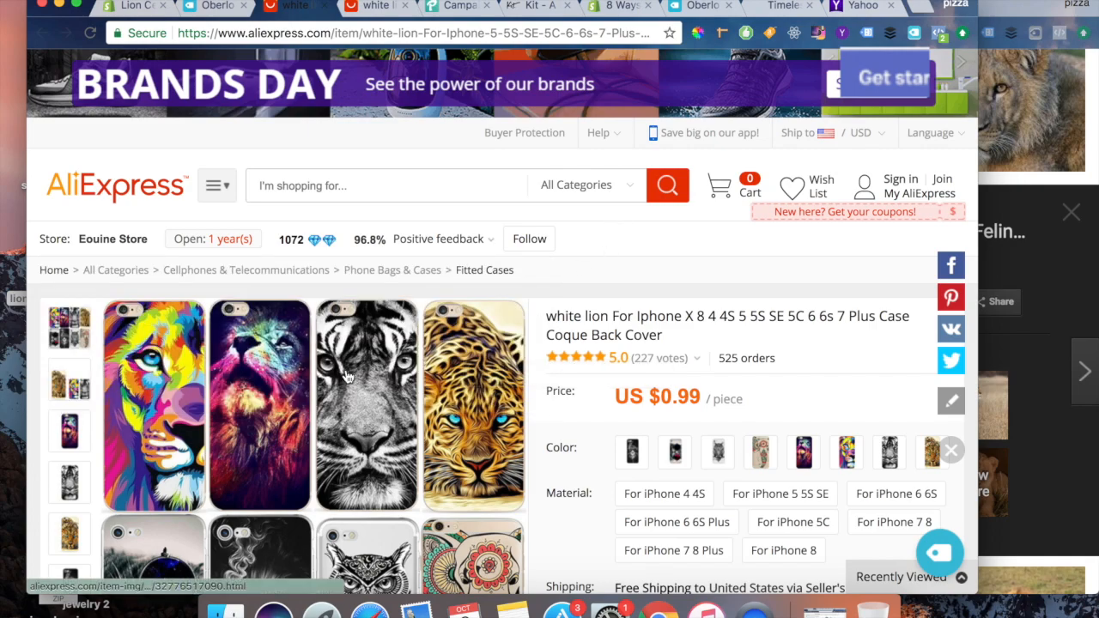
{"action": "scroll", "coordinate": [348, 378], "scroll_direction": "down", "scroll_amount": 4}
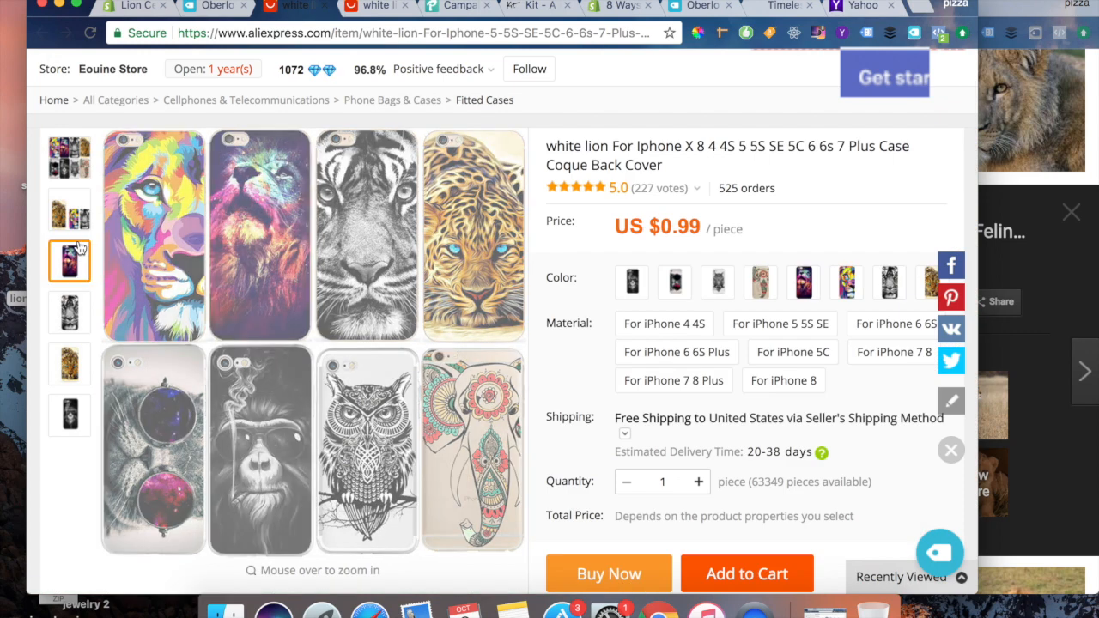
{"action": "mouse_move", "coordinate": [73, 249]}
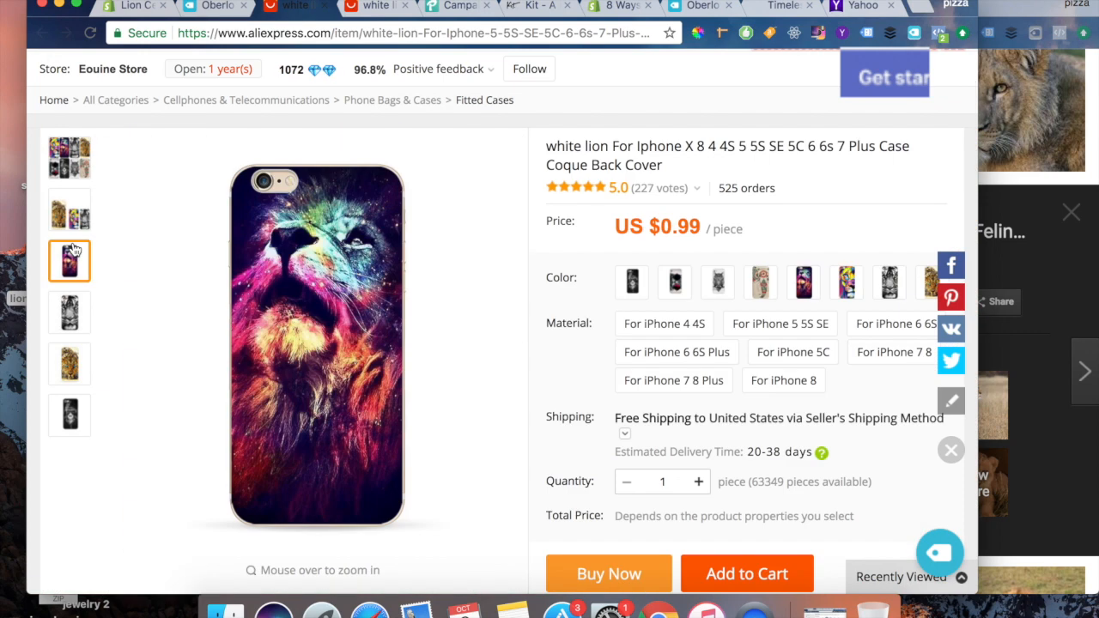
{"action": "left_click", "coordinate": [331, 6]}
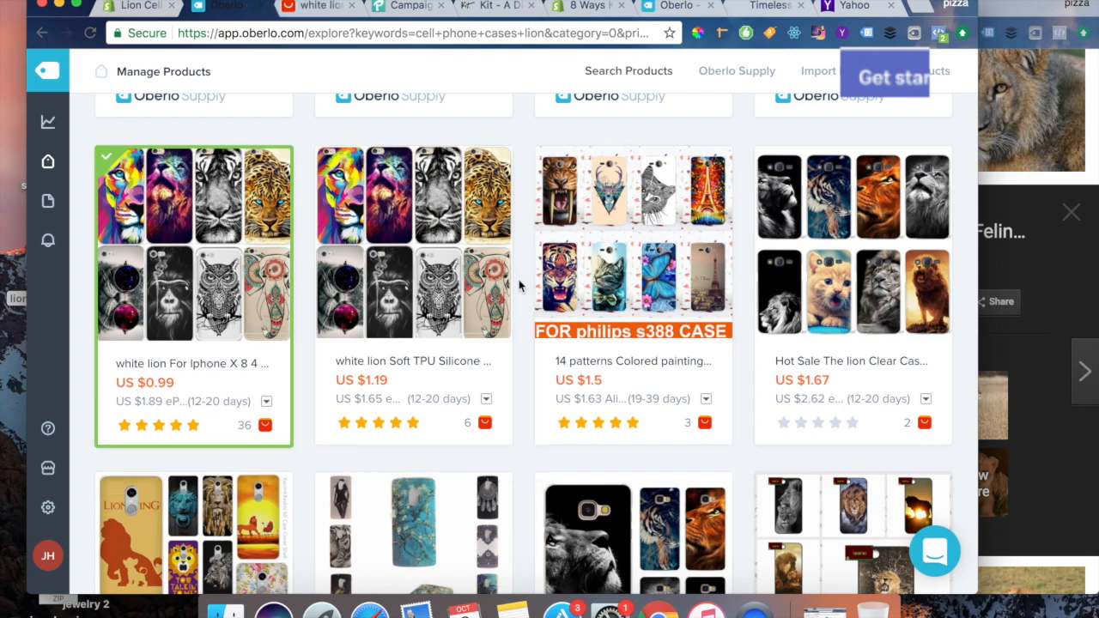
Step: Check the seller ratings of the US $1.9 "Hot Sale The lion Clear Case" for Samsung on AliExpress and add the case to the import list
{"action": "scroll", "coordinate": [519, 286], "scroll_direction": "down", "scroll_amount": 2}
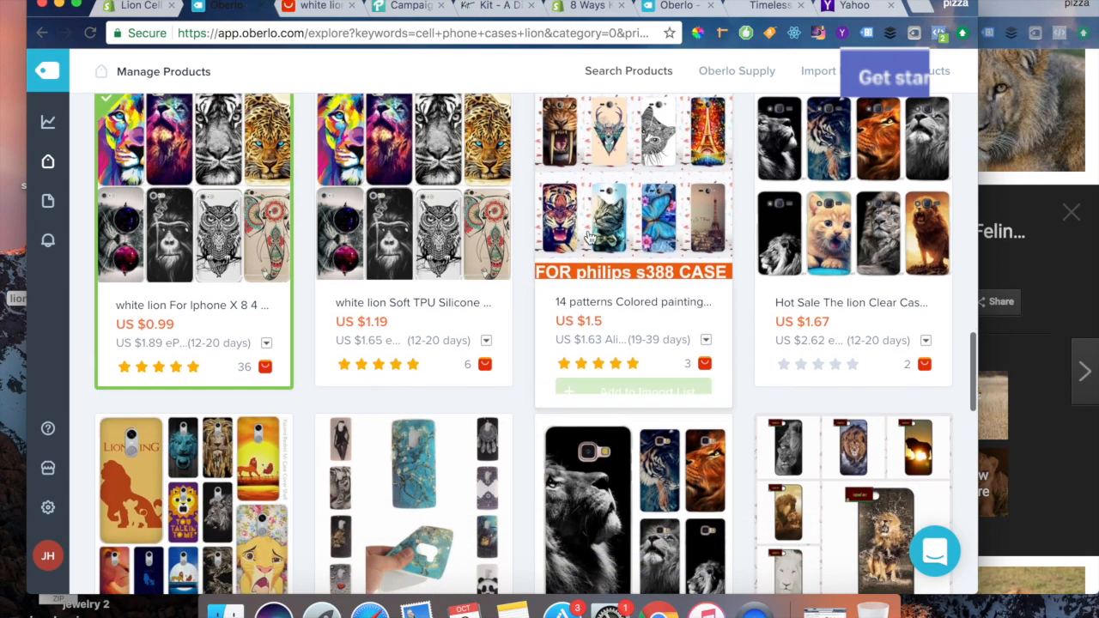
{"action": "scroll", "coordinate": [591, 237], "scroll_direction": "down", "scroll_amount": 8}
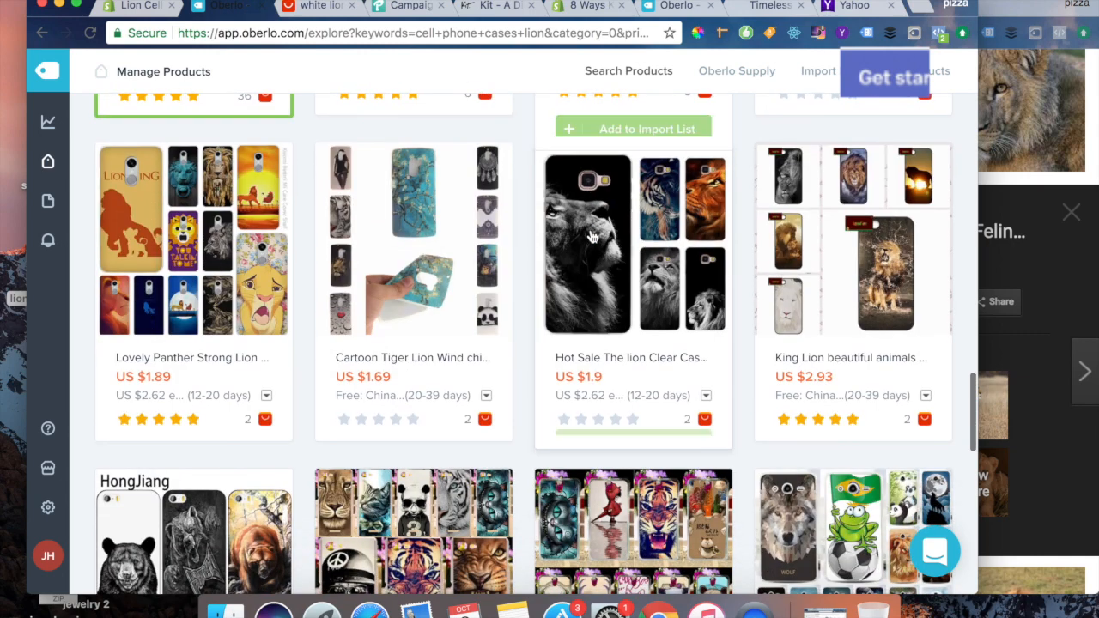
{"action": "left_click", "coordinate": [638, 259]}
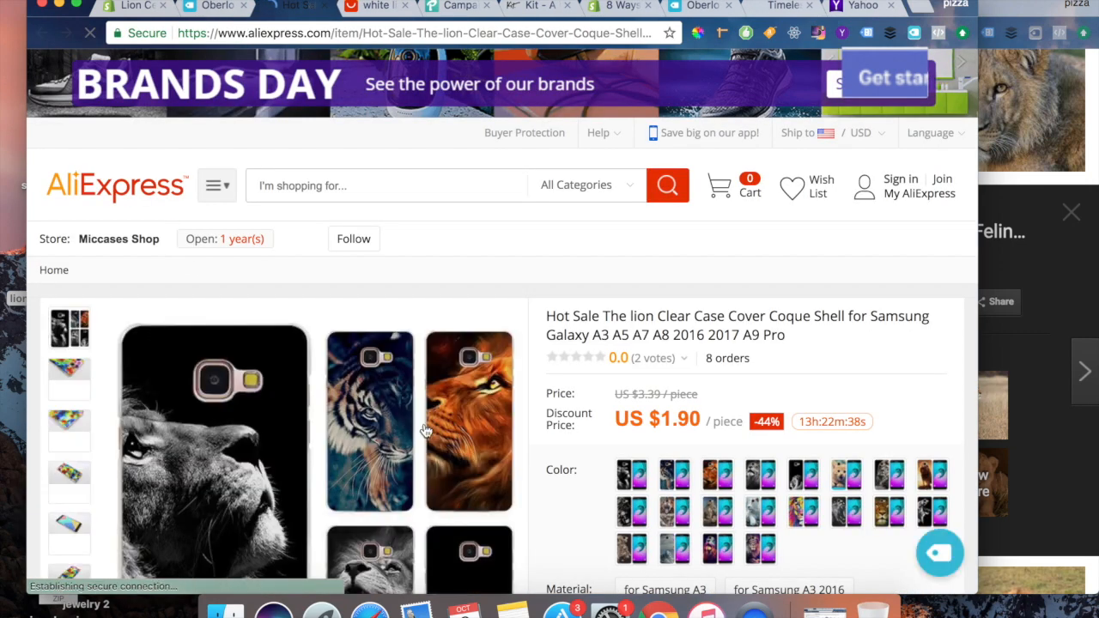
{"action": "scroll", "coordinate": [426, 431], "scroll_direction": "down", "scroll_amount": 2}
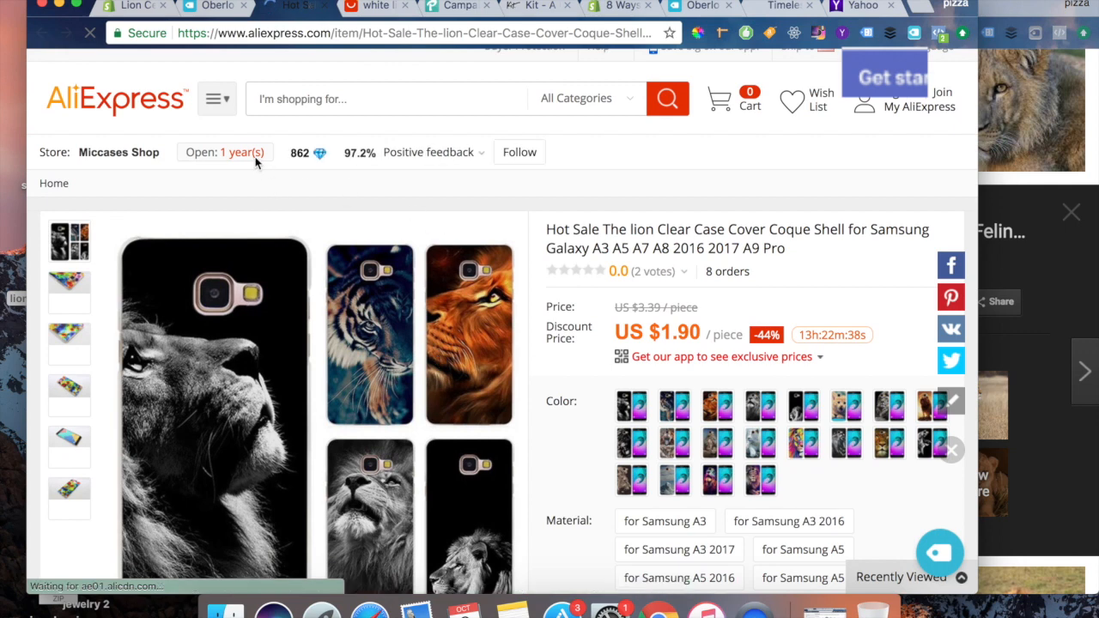
{"action": "mouse_move", "coordinate": [363, 157]}
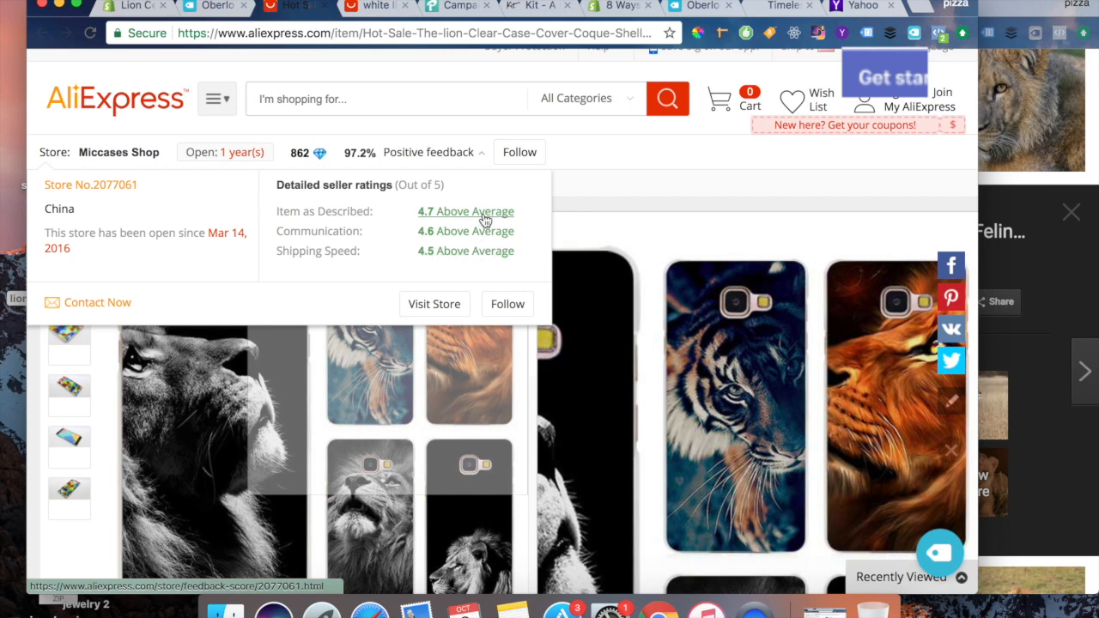
{"action": "mouse_move", "coordinate": [485, 220]}
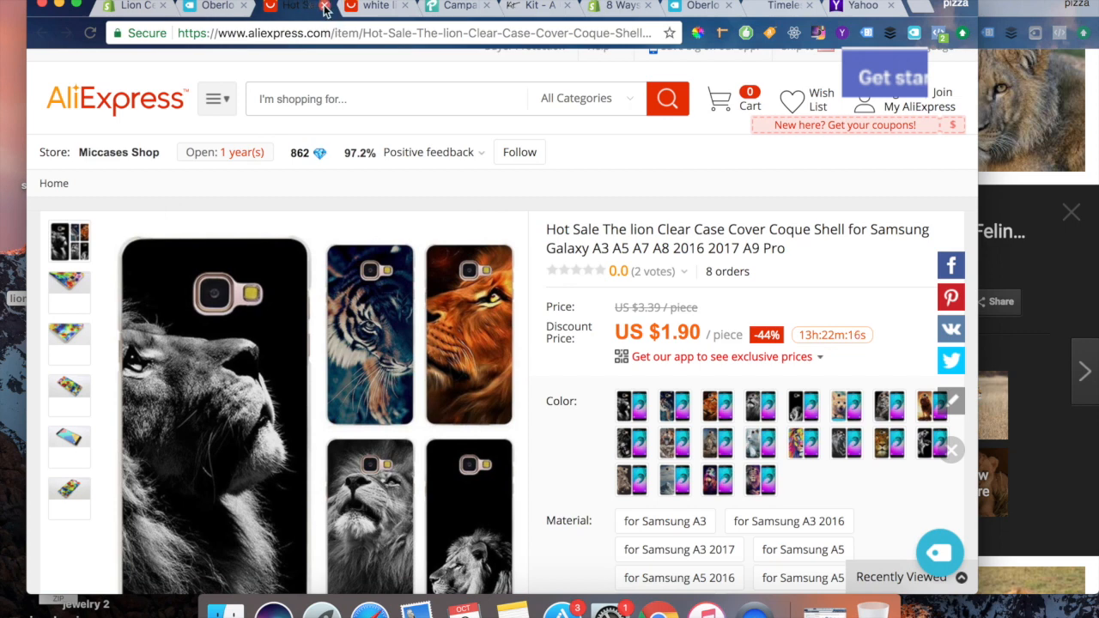
{"action": "left_click", "coordinate": [324, 5]}
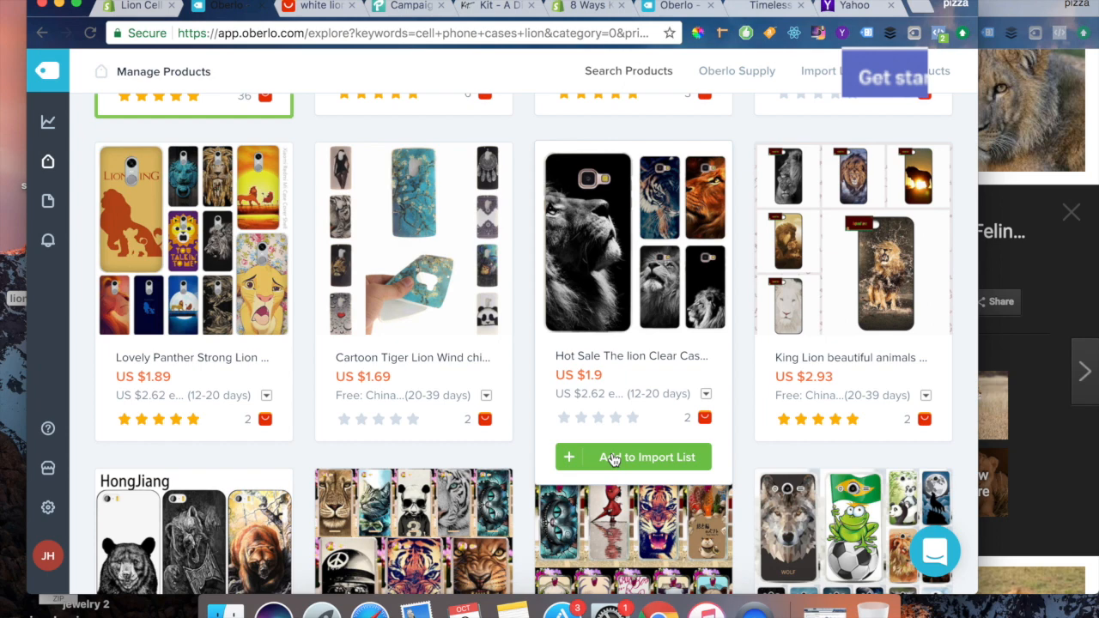
{"action": "left_click", "coordinate": [667, 457]}
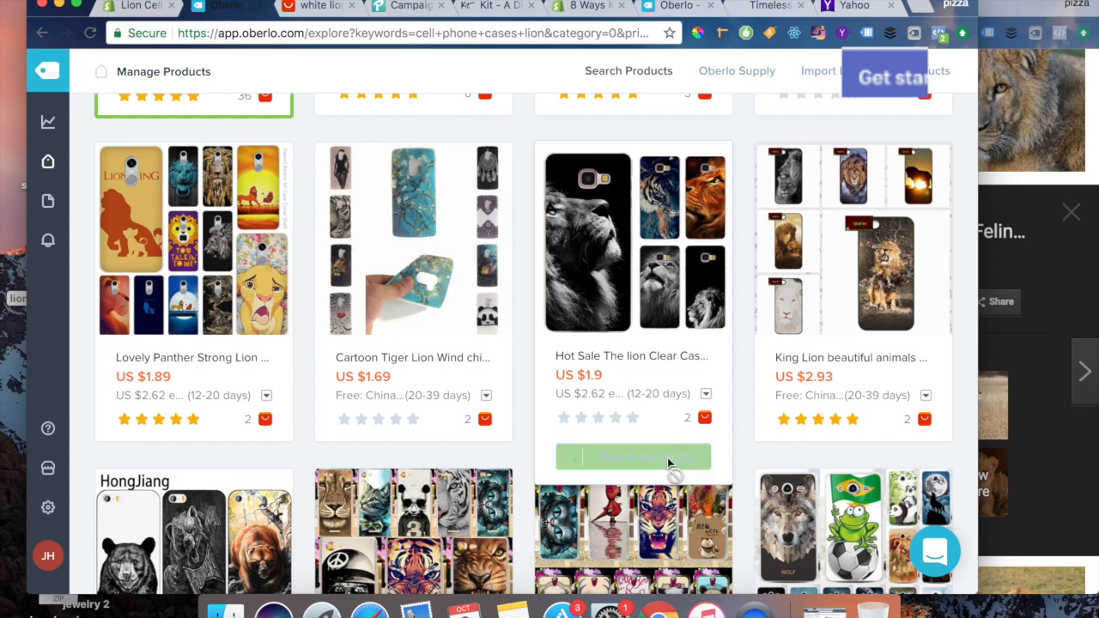
Step: Browse the rest of the lion phone case results and the Oberlo Supply products for further items to import
{"action": "scroll", "coordinate": [667, 457], "scroll_direction": "down", "scroll_amount": 5}
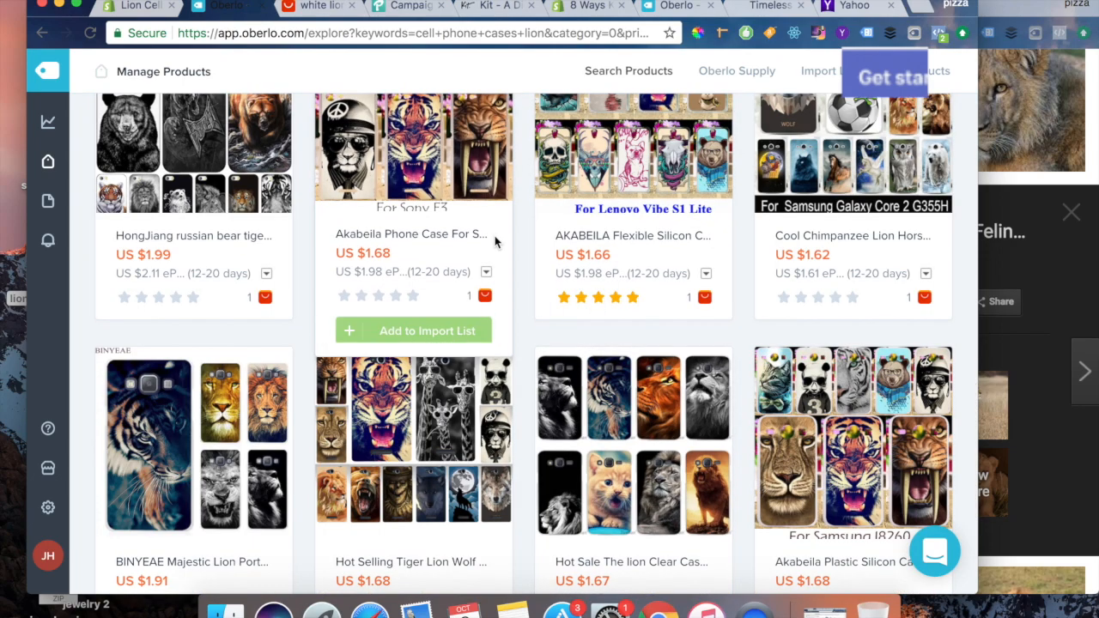
{"action": "scroll", "coordinate": [495, 243], "scroll_direction": "down", "scroll_amount": 1}
{"action": "scroll", "coordinate": [495, 243], "scroll_direction": "down", "scroll_amount": 5}
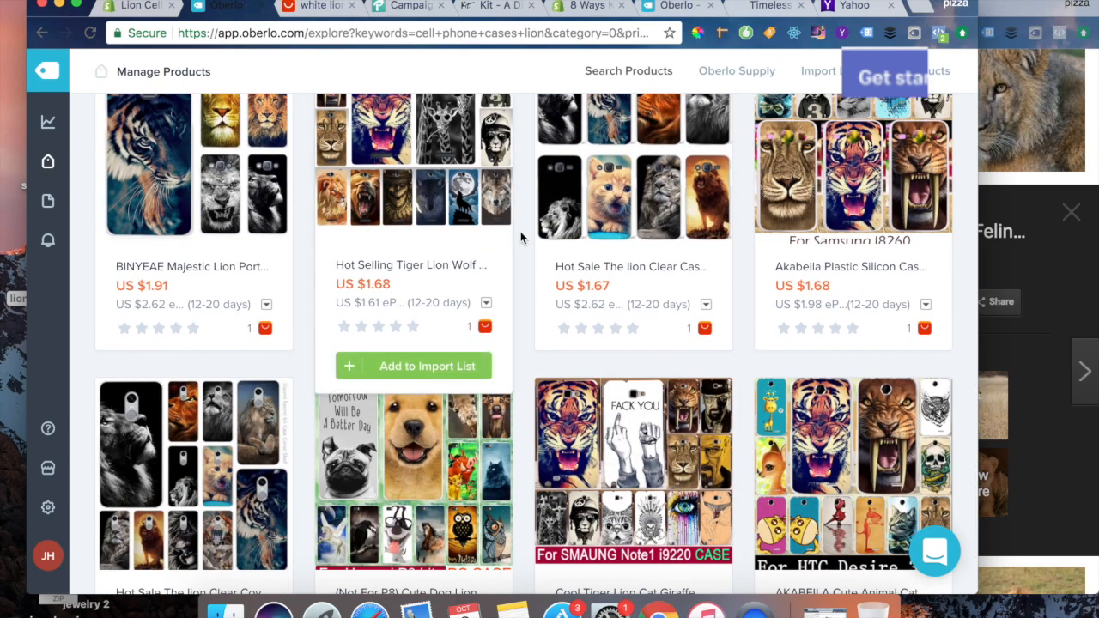
{"action": "scroll", "coordinate": [523, 239], "scroll_direction": "down", "scroll_amount": 1}
{"action": "scroll", "coordinate": [529, 238], "scroll_direction": "down", "scroll_amount": 3}
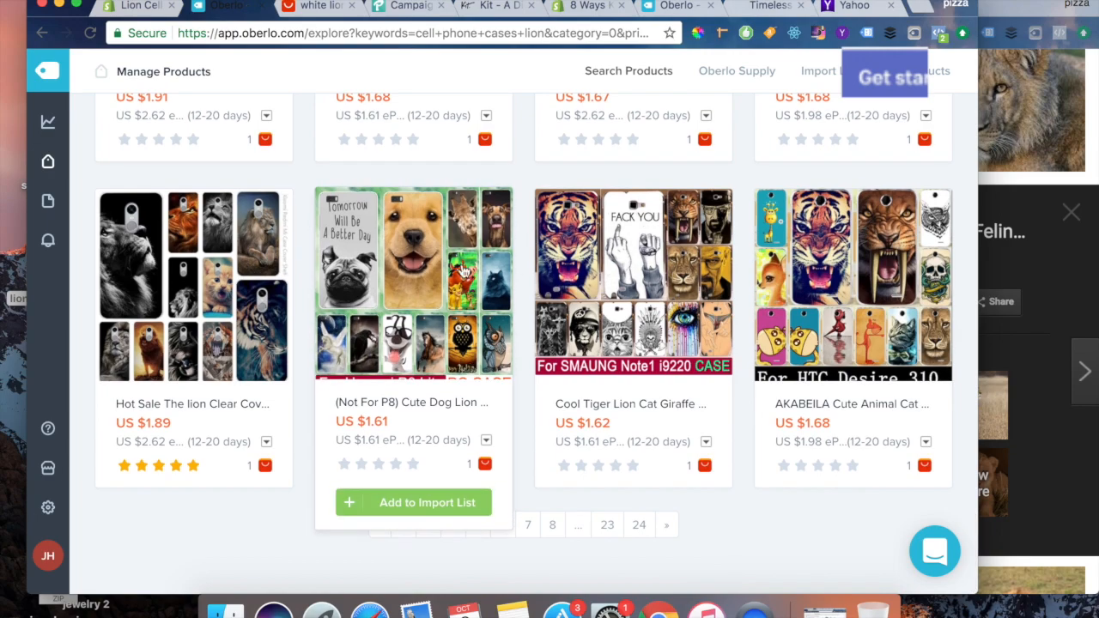
{"action": "scroll", "coordinate": [463, 262], "scroll_direction": "up", "scroll_amount": 10}
{"action": "scroll", "coordinate": [463, 262], "scroll_direction": "up", "scroll_amount": 10}
{"action": "scroll", "coordinate": [464, 262], "scroll_direction": "down", "scroll_amount": 3}
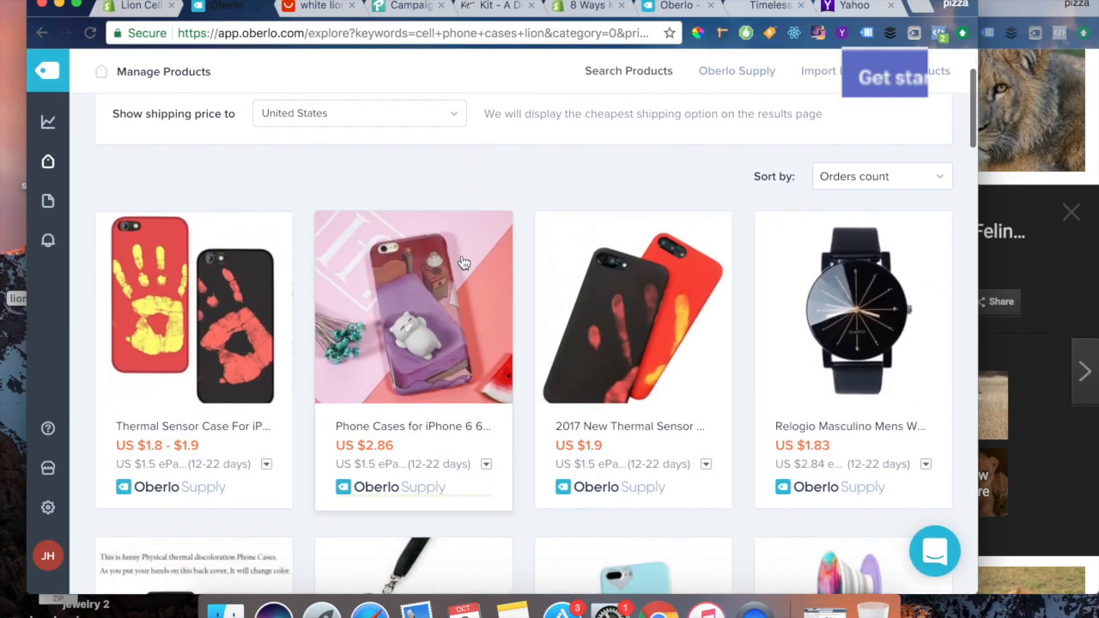
{"action": "scroll", "coordinate": [498, 316], "scroll_direction": "down", "scroll_amount": 3}
{"action": "scroll", "coordinate": [498, 316], "scroll_direction": "down", "scroll_amount": 3}
{"action": "scroll", "coordinate": [497, 316], "scroll_direction": "down", "scroll_amount": 3}
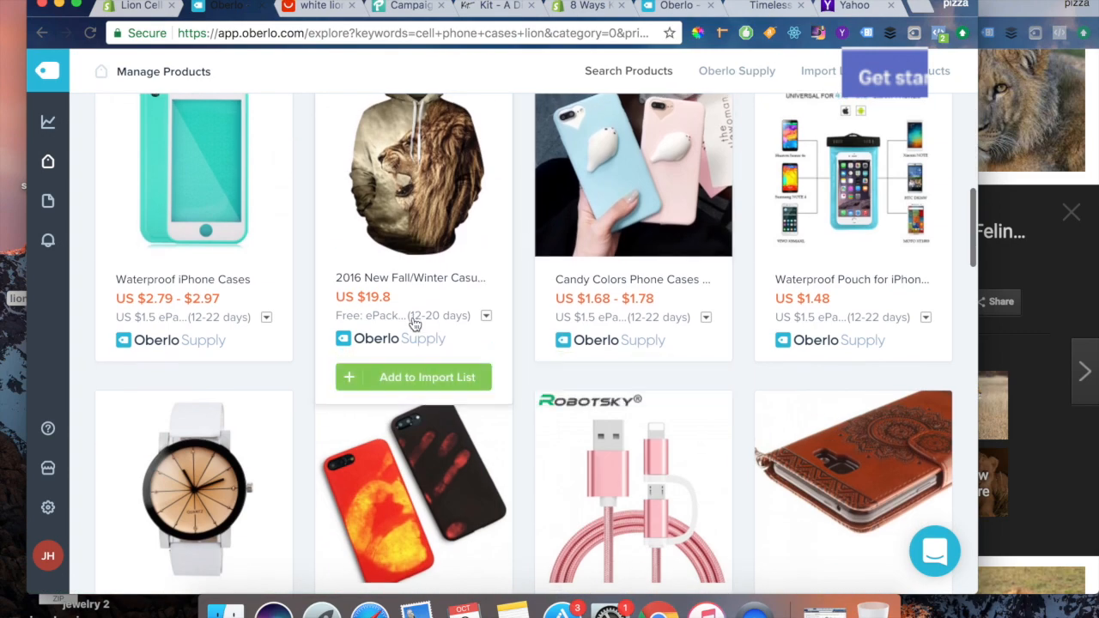
{"action": "scroll", "coordinate": [414, 323], "scroll_direction": "down", "scroll_amount": 1}
{"action": "scroll", "coordinate": [415, 323], "scroll_direction": "down", "scroll_amount": 6}
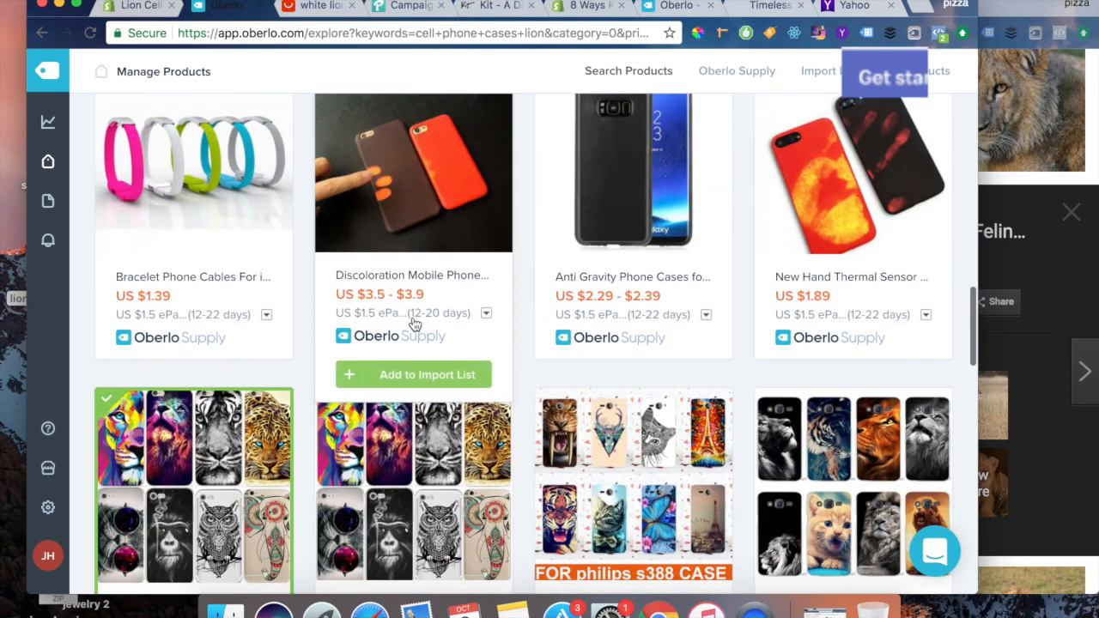
{"action": "scroll", "coordinate": [414, 324], "scroll_direction": "up", "scroll_amount": 3}
{"action": "scroll", "coordinate": [414, 324], "scroll_direction": "up", "scroll_amount": 10}
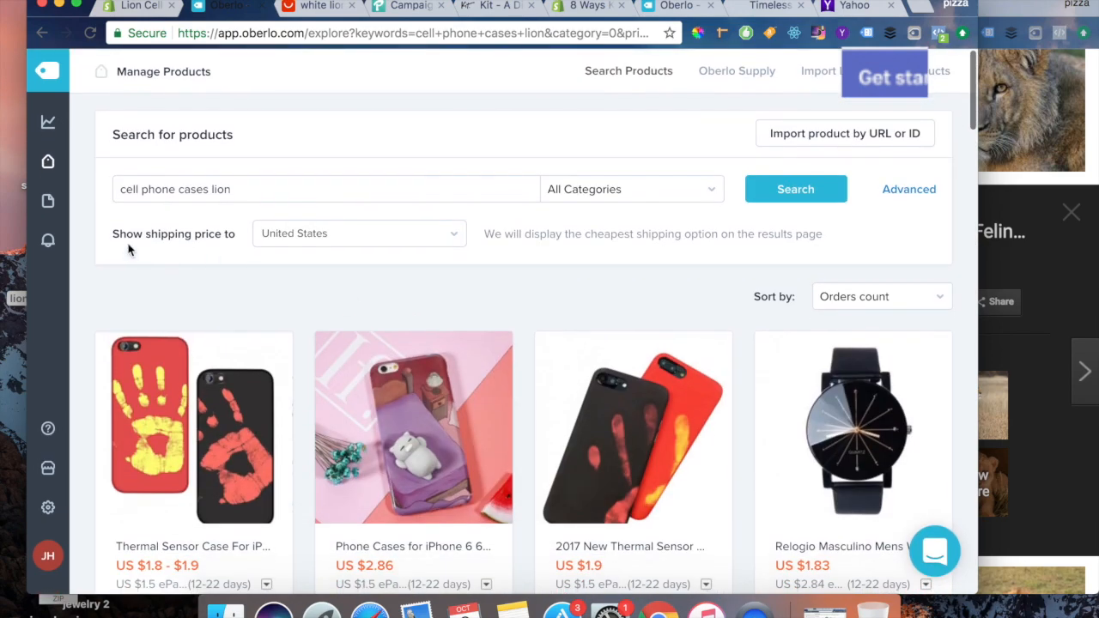
Step: Glance at the store's installed apps in Shopify, return to Oberlo and open its import list
{"action": "left_click", "coordinate": [133, 9]}
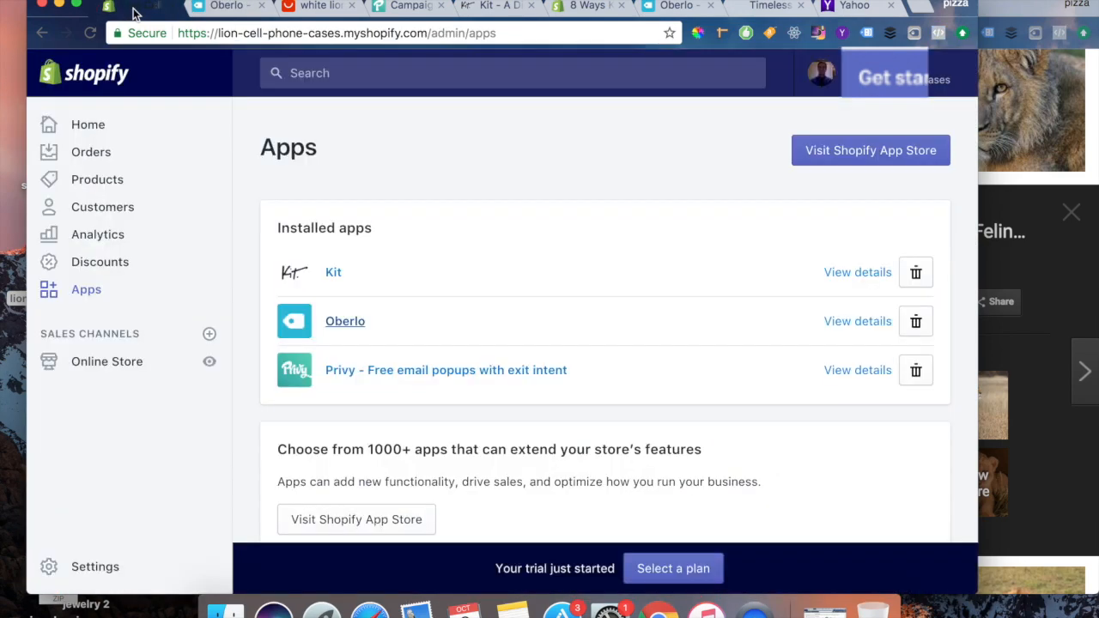
{"action": "left_click", "coordinate": [225, 7]}
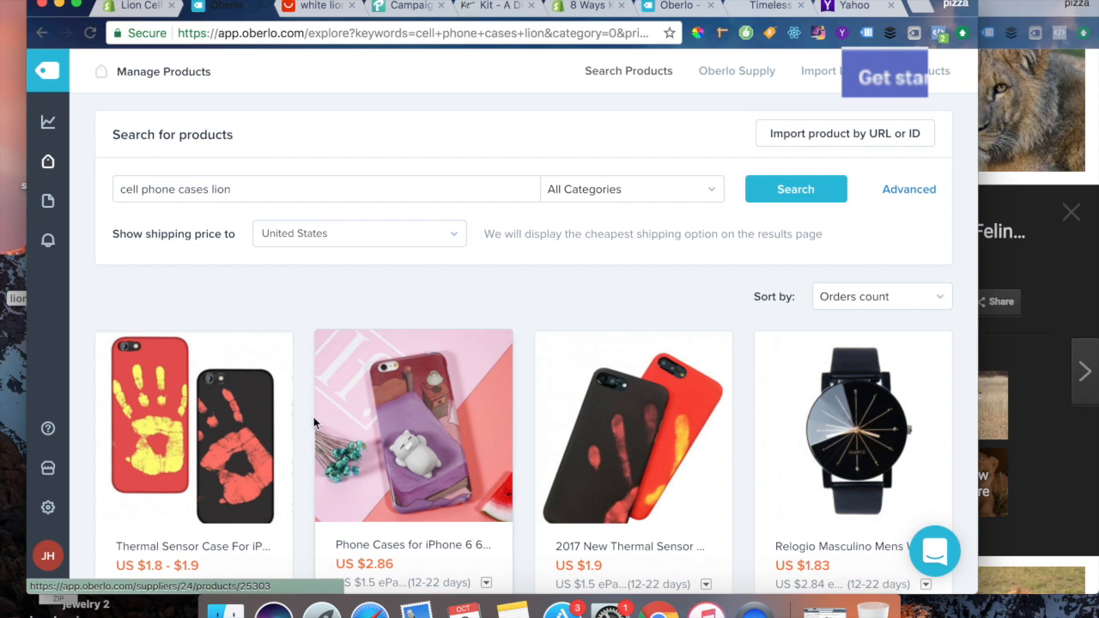
{"action": "mouse_move", "coordinate": [55, 175]}
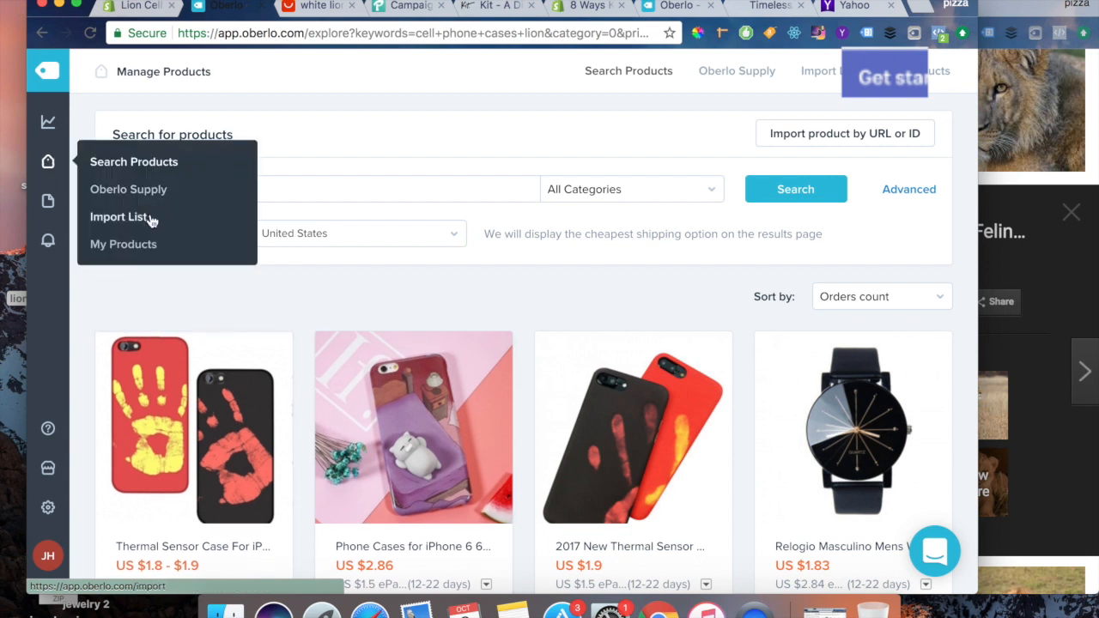
{"action": "left_click", "coordinate": [119, 217]}
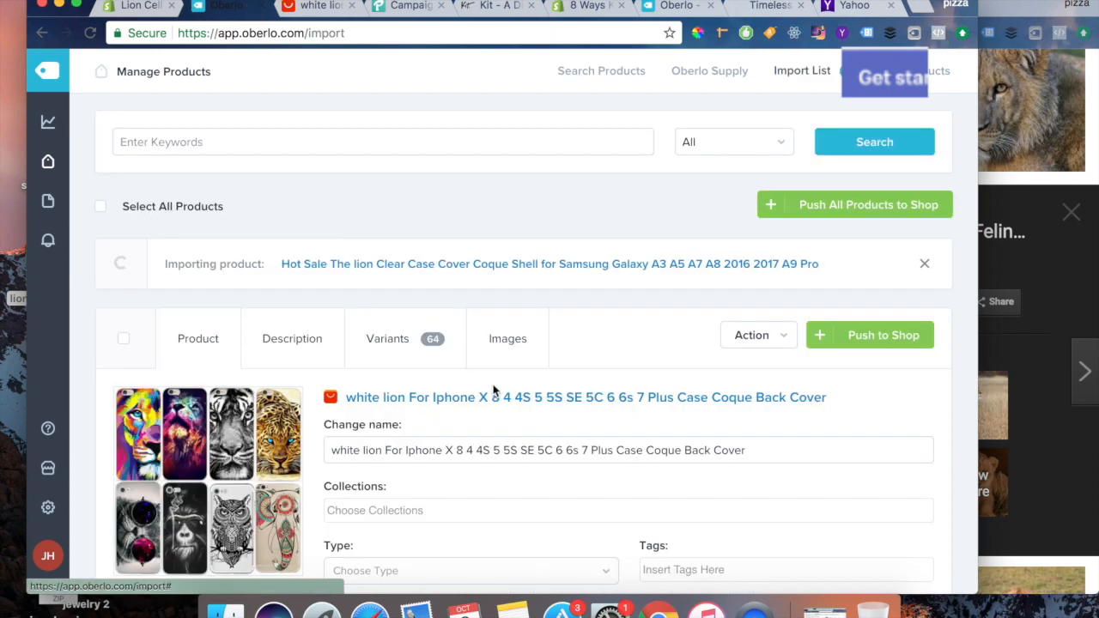
Step: Rename the white lion iPhone case product "Colorful Lion Cell Phone Case" and assign it to the Home page collection
{"action": "scroll", "coordinate": [494, 390], "scroll_direction": "down", "scroll_amount": 2}
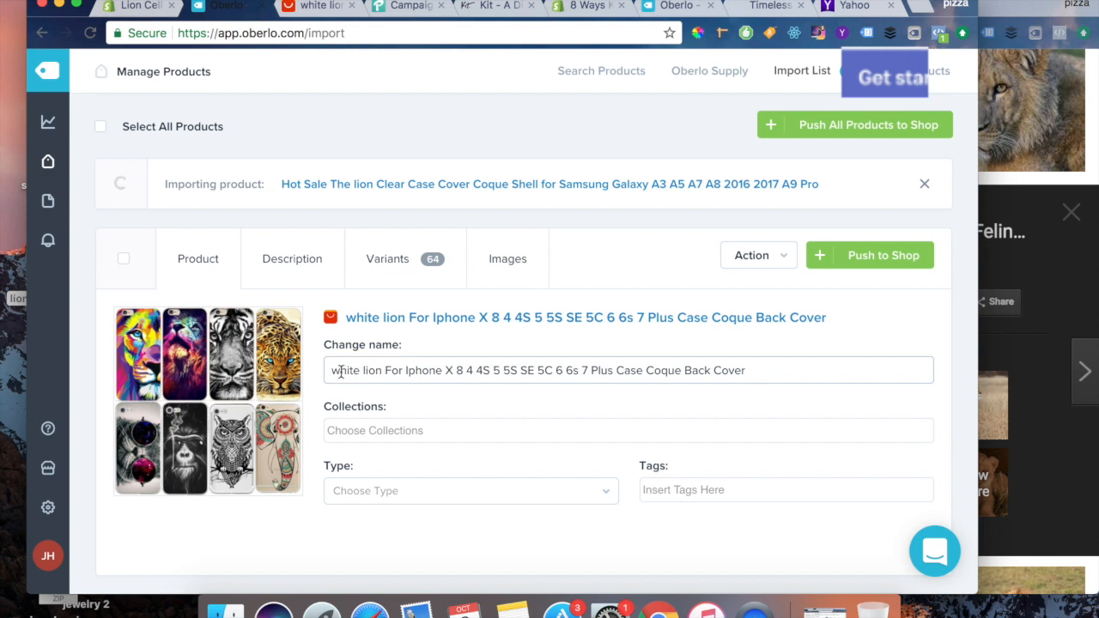
{"action": "left_click_drag", "start_coordinate": [333, 370], "coordinate": [778, 370]}
{"action": "type", "text": "Colorful Lion Cell Phone Case"}
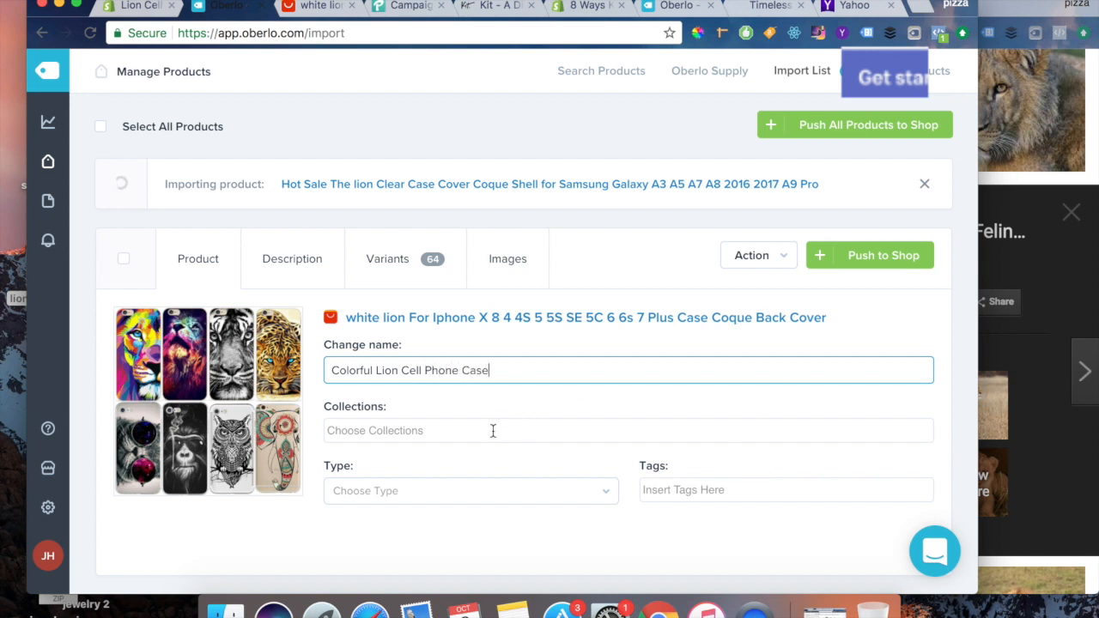
{"action": "left_click", "coordinate": [493, 431]}
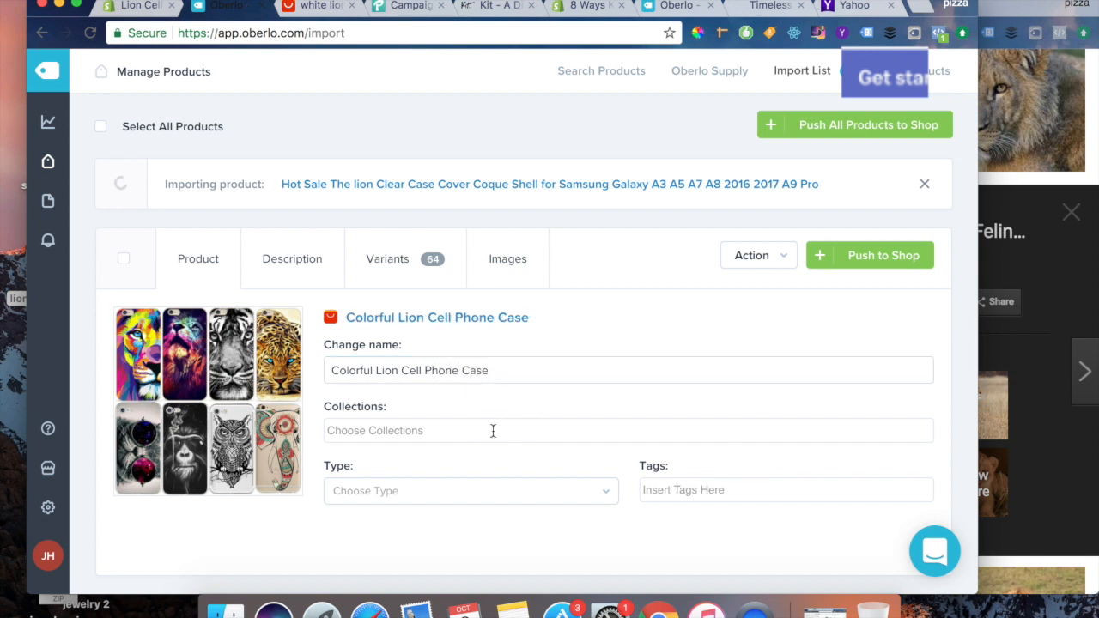
{"action": "left_click", "coordinate": [470, 456]}
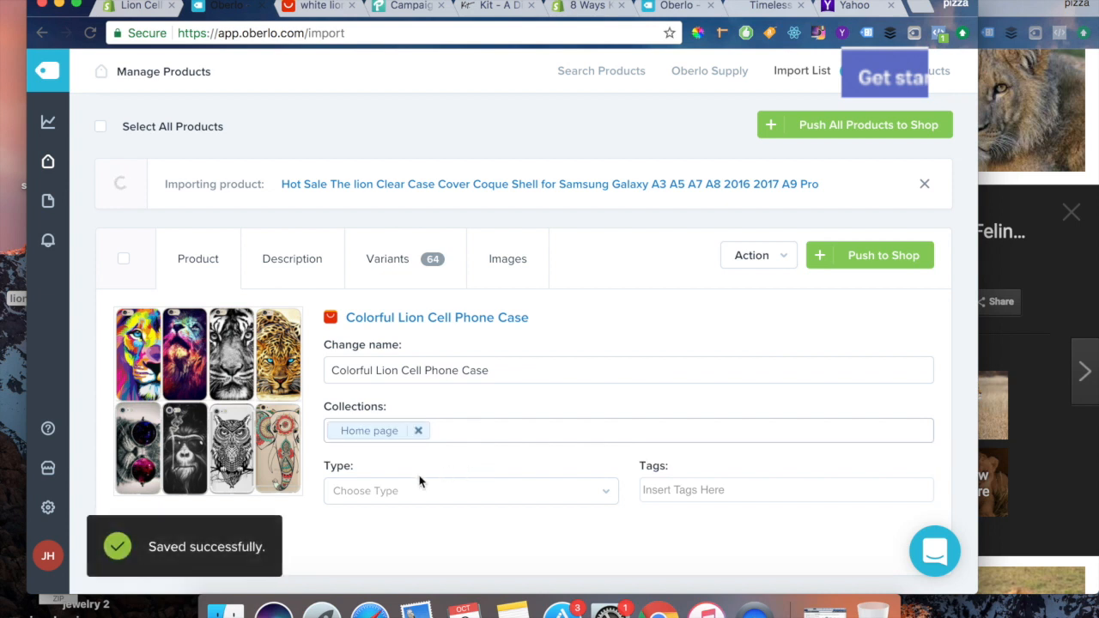
{"action": "left_click", "coordinate": [399, 496]}
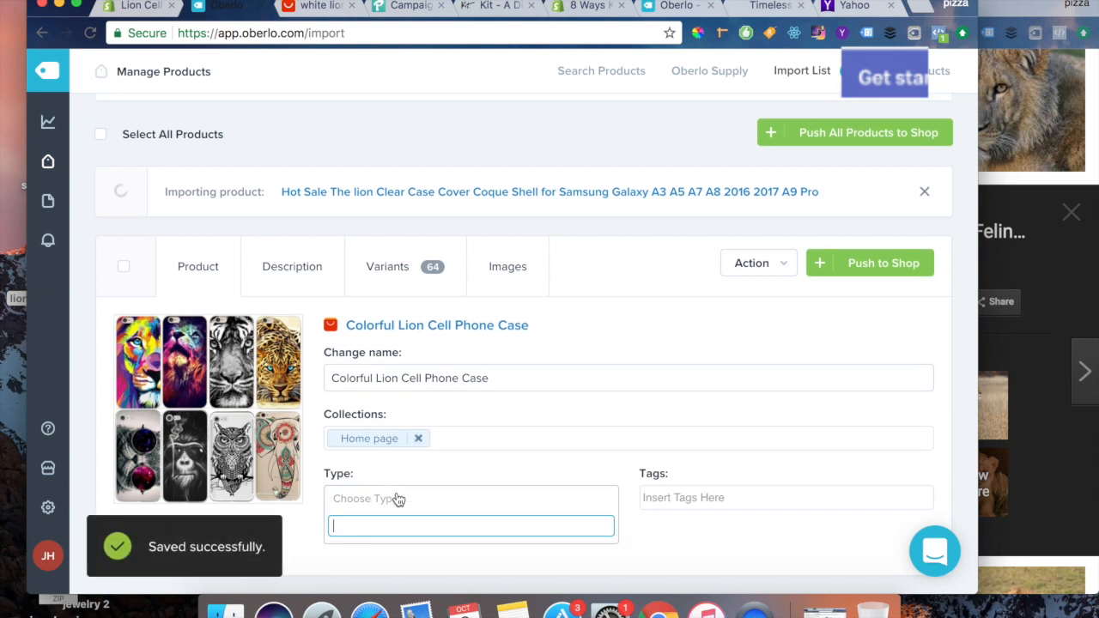
{"action": "left_click", "coordinate": [640, 436]}
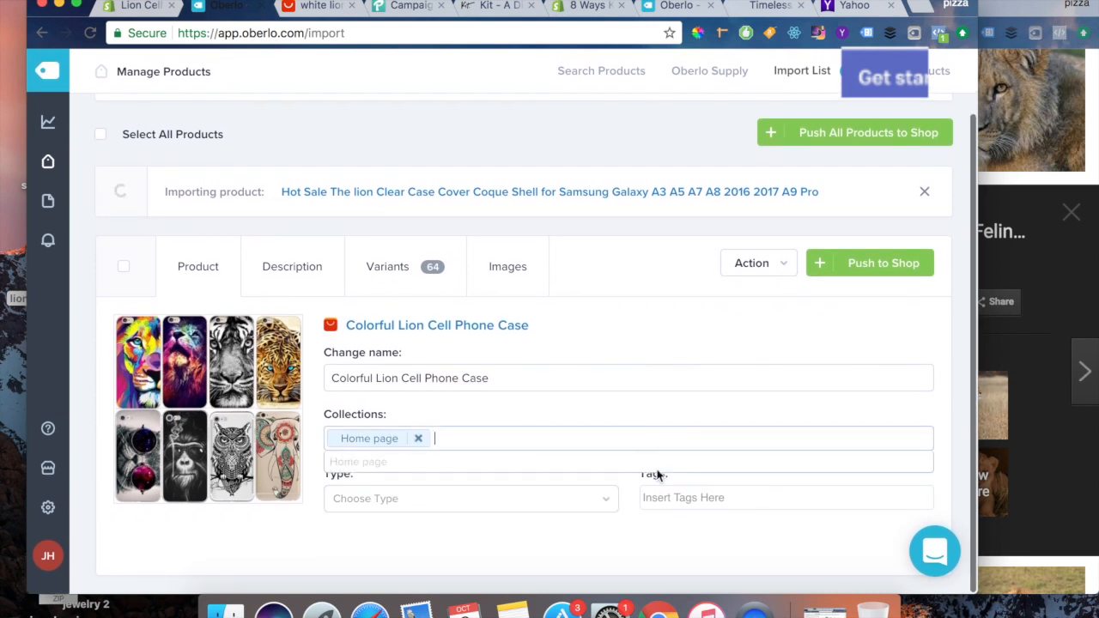
{"action": "left_click", "coordinate": [698, 498]}
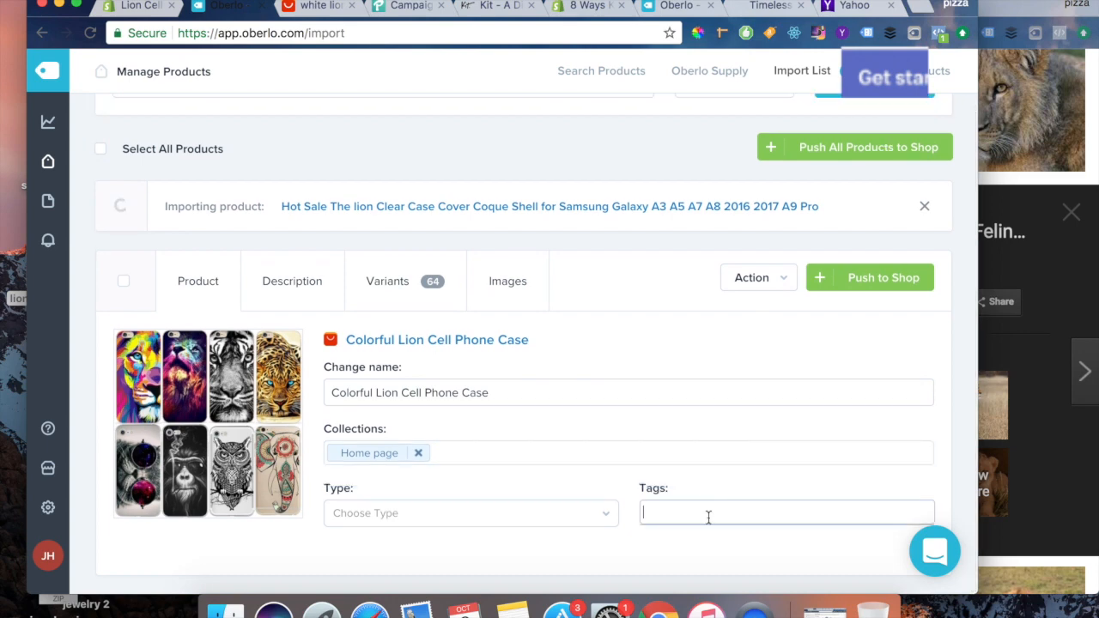
Step: Delete the Retail Package, Brand Name and Design lines from the product description, leaving no blank line in their place
{"action": "left_click", "coordinate": [296, 284]}
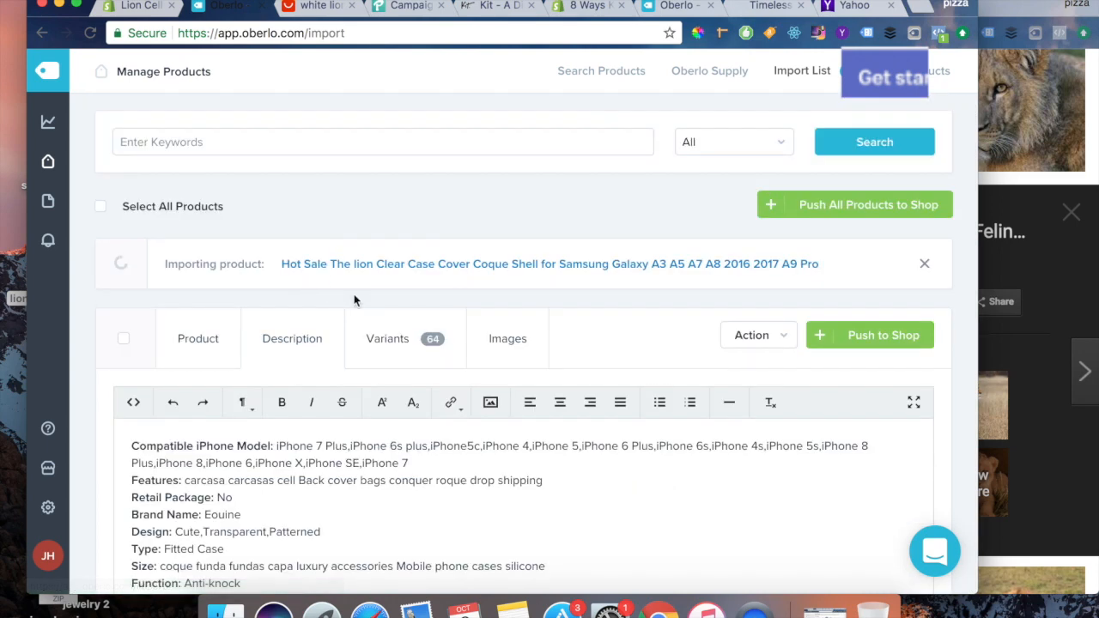
{"action": "scroll", "coordinate": [354, 298], "scroll_direction": "down", "scroll_amount": 3}
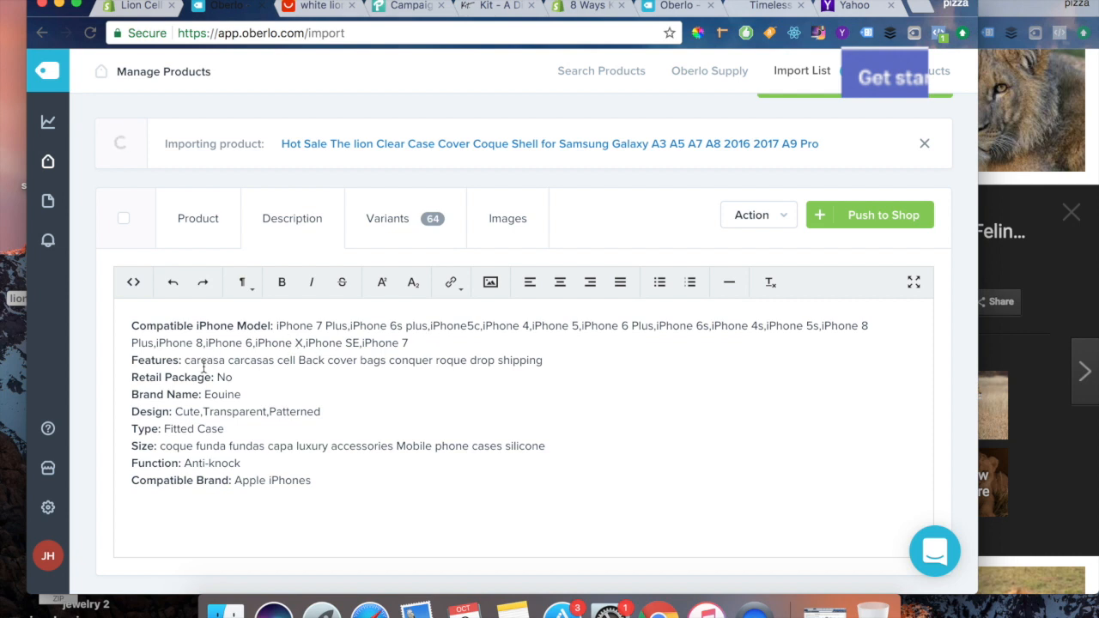
{"action": "left_click_drag", "start_coordinate": [131, 375], "coordinate": [336, 412]}
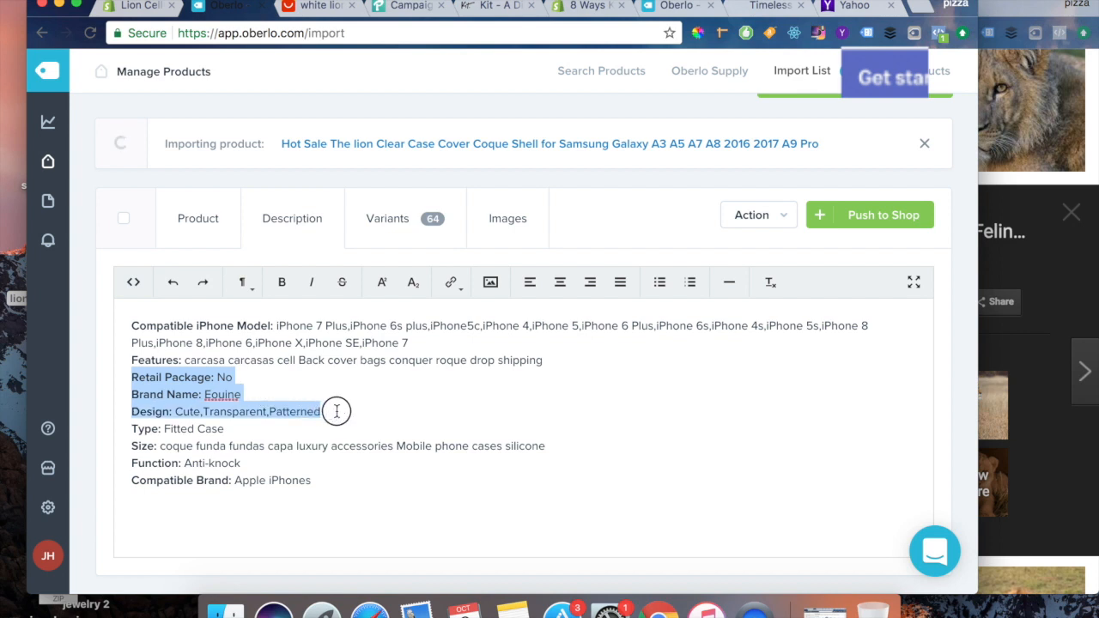
{"action": "key", "text": "BackSpace"}
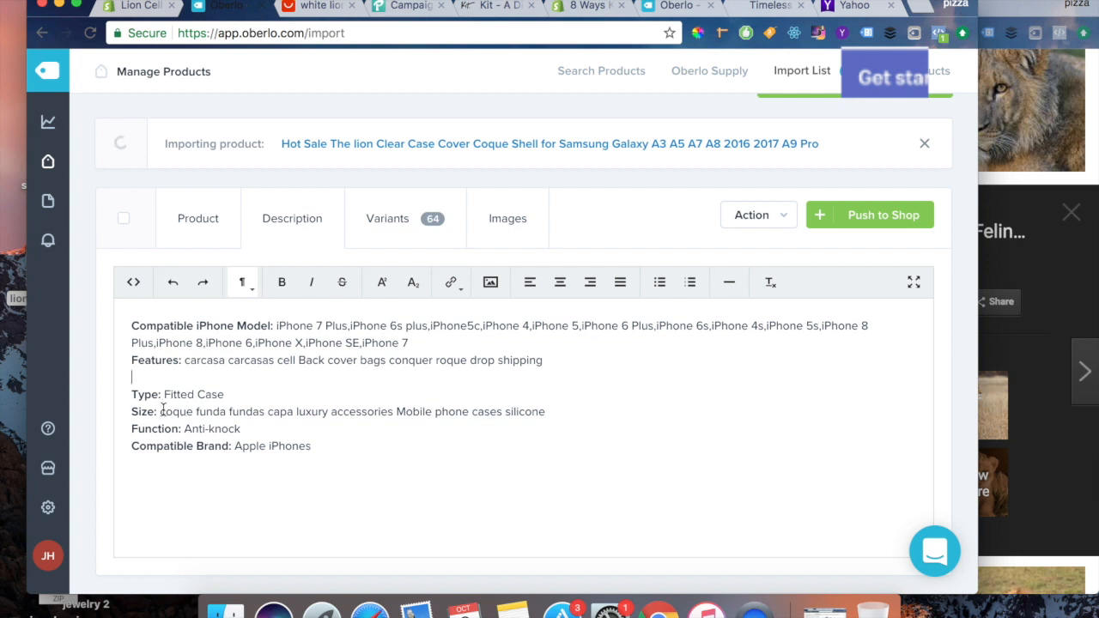
{"action": "left_click_drag", "start_coordinate": [136, 409], "coordinate": [109, 420]}
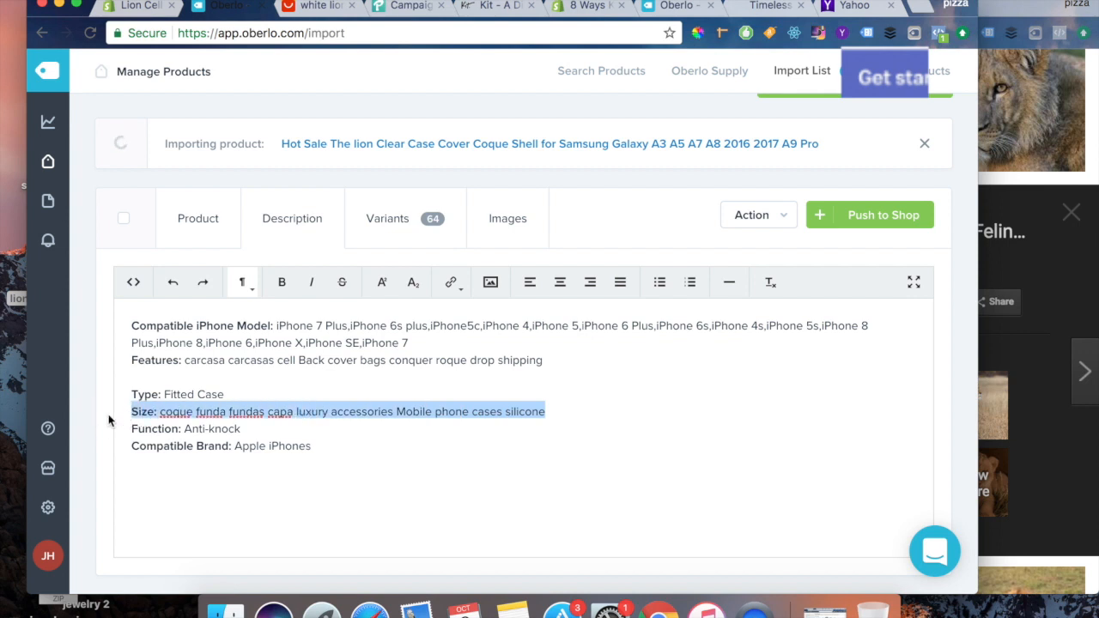
{"action": "left_click", "coordinate": [248, 429]}
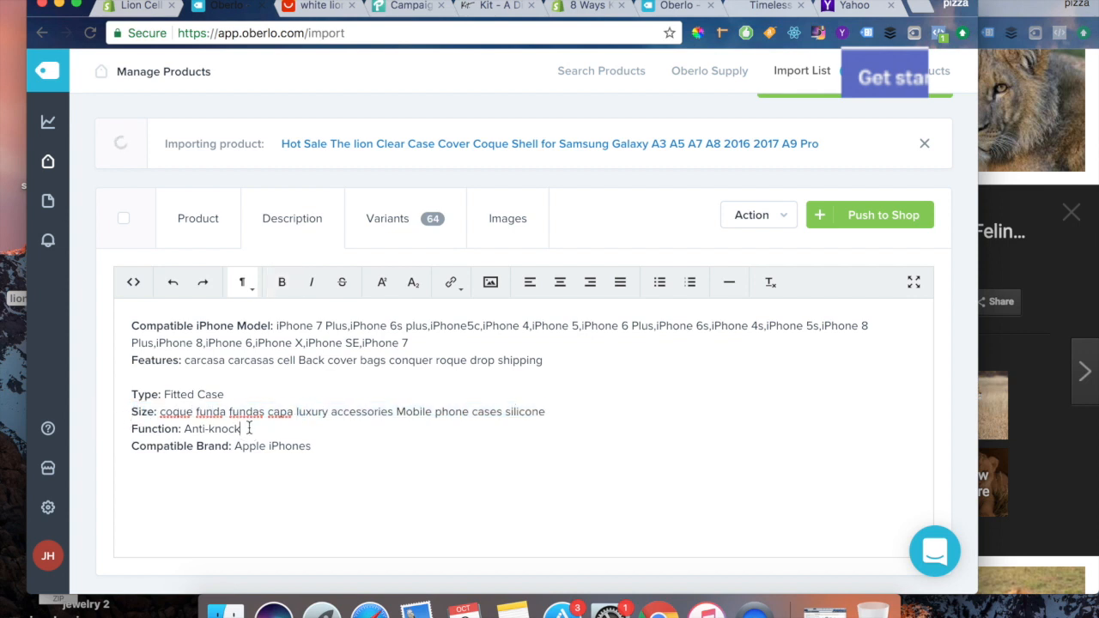
{"action": "left_click_drag", "start_coordinate": [338, 439], "coordinate": [98, 395]}
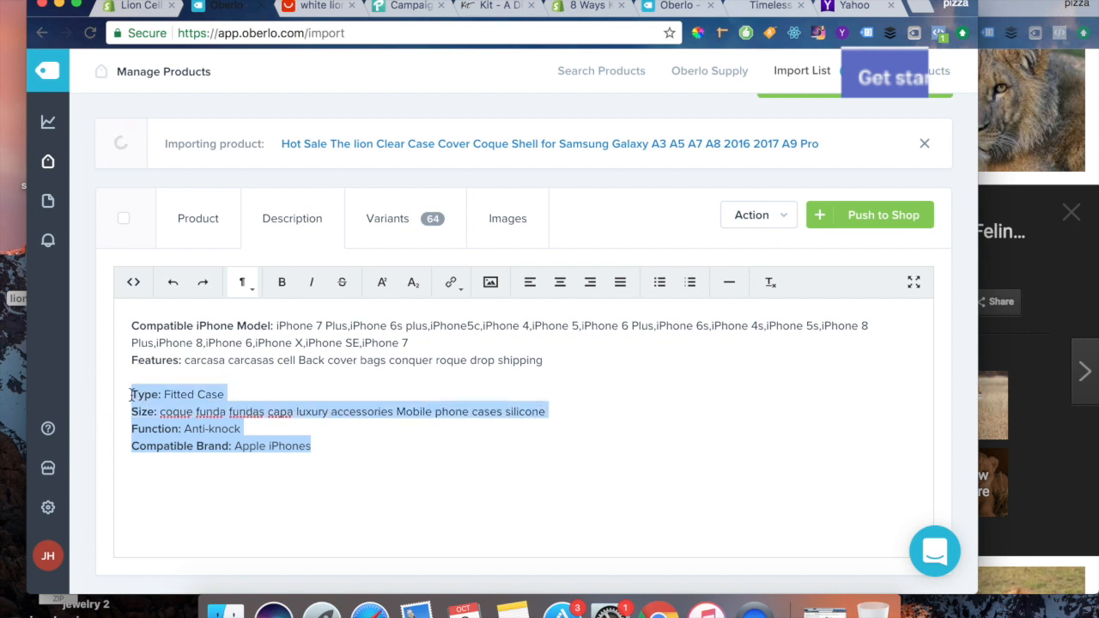
{"action": "left_click", "coordinate": [133, 395]}
{"action": "key", "text": "BackSpace"}
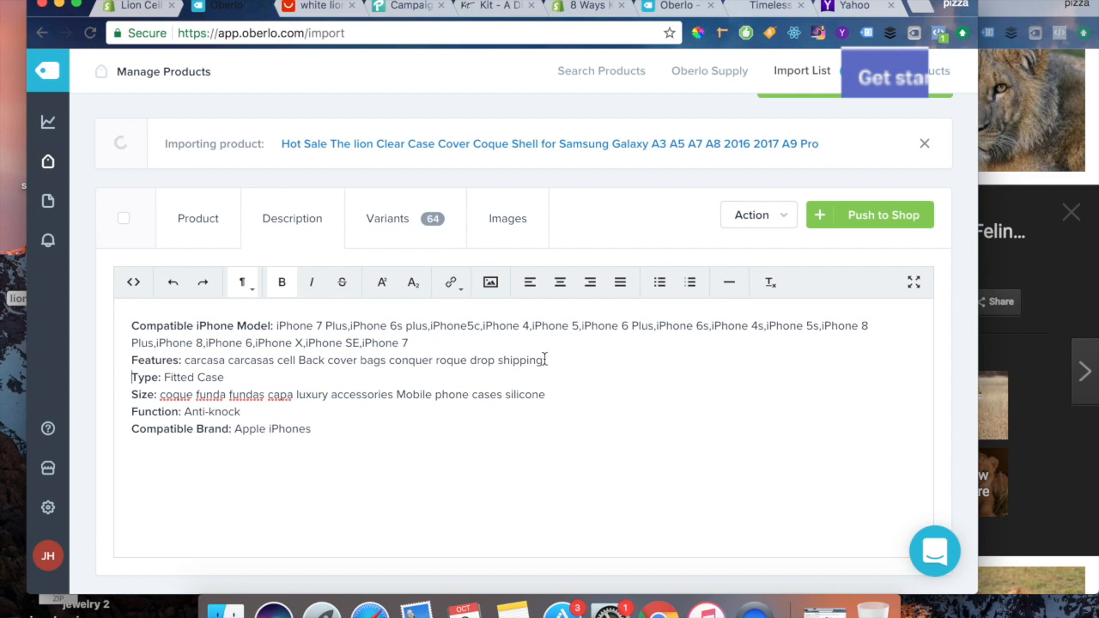
Step: Delete the Features line from the description and insert an empty line above Compatible iPhone Model
{"action": "left_click_drag", "start_coordinate": [544, 360], "coordinate": [123, 363]}
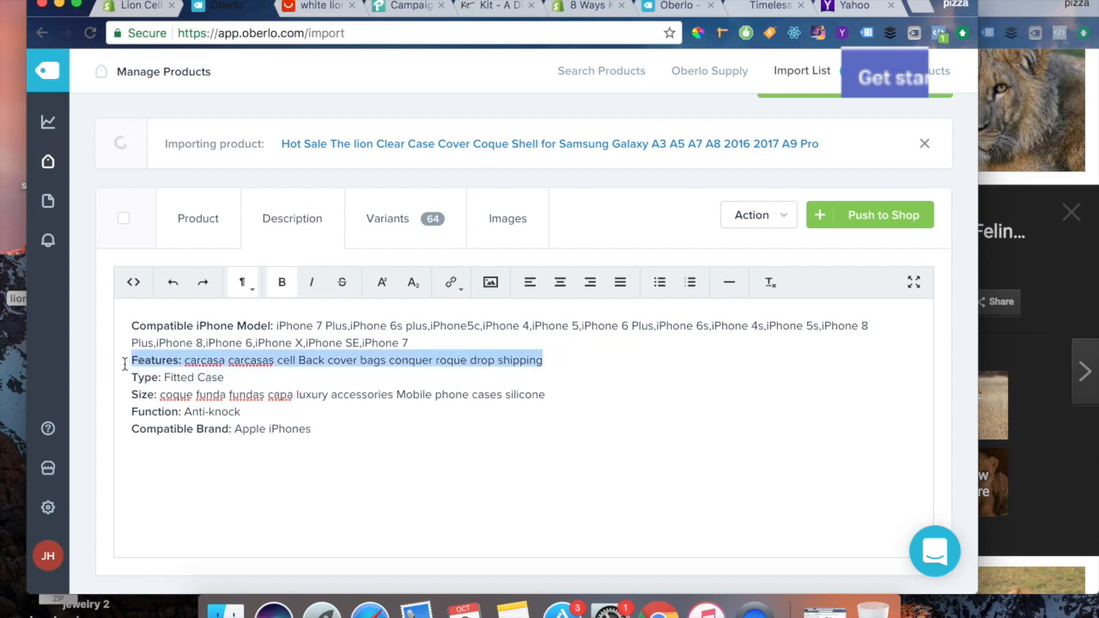
{"action": "key", "text": "BackSpace"}
{"action": "key", "text": "BackSpace"}
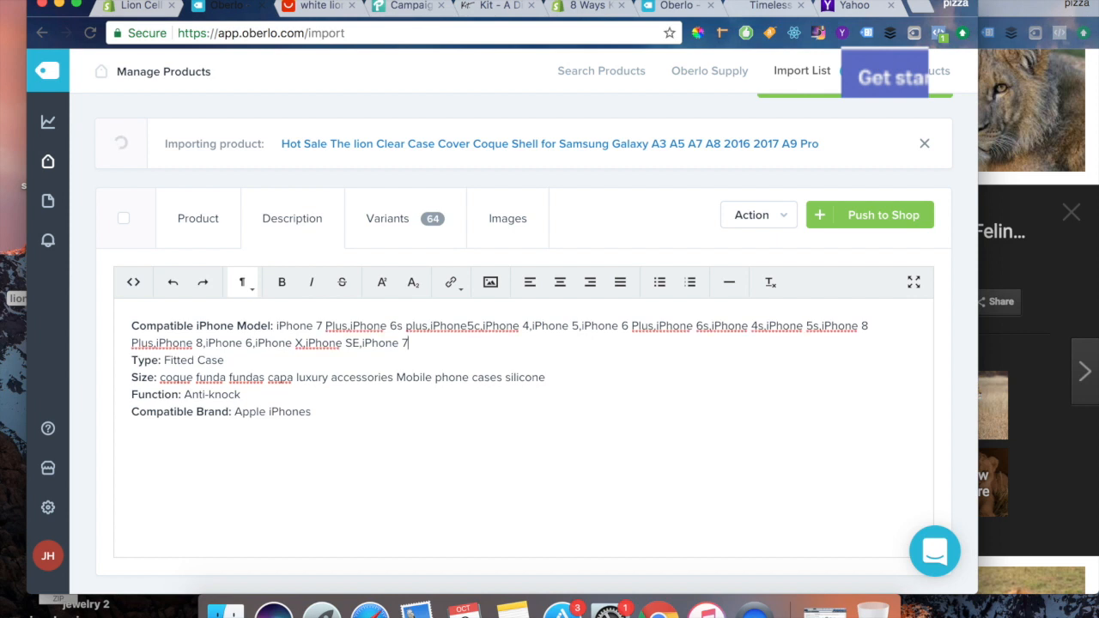
{"action": "left_click", "coordinate": [130, 326]}
{"action": "key", "text": "Return"}
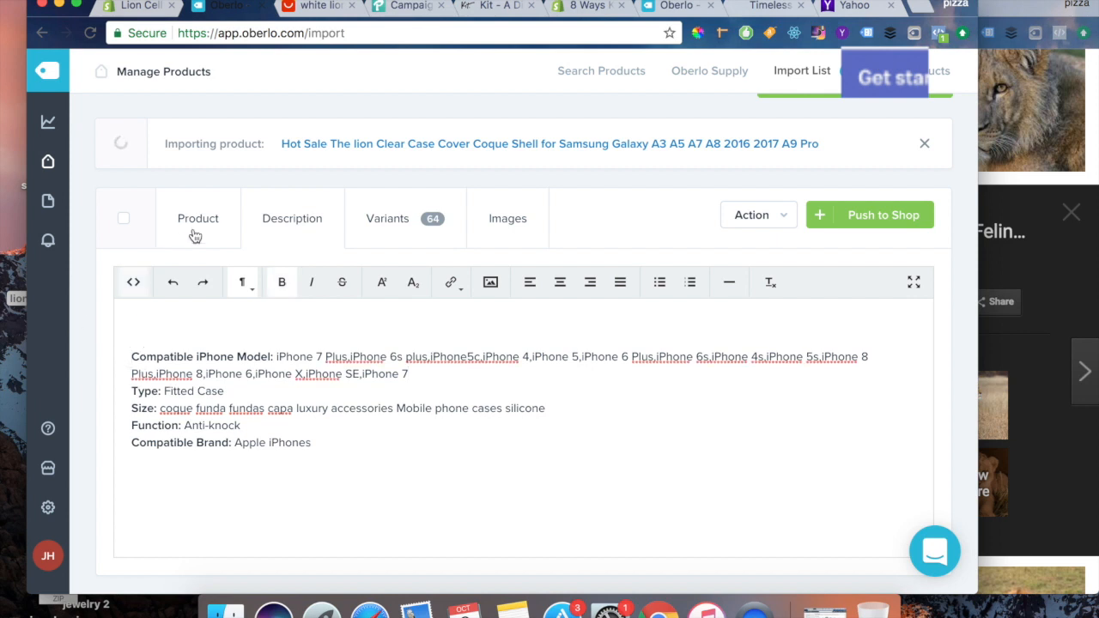
Step: Copy the product title "Colorful Lion Cell Phone Case" and paste it as the heading of the description
{"action": "left_click", "coordinate": [231, 215]}
{"action": "left_click_drag", "start_coordinate": [552, 315], "coordinate": [334, 316]}
{"action": "key", "text": "super+c"}
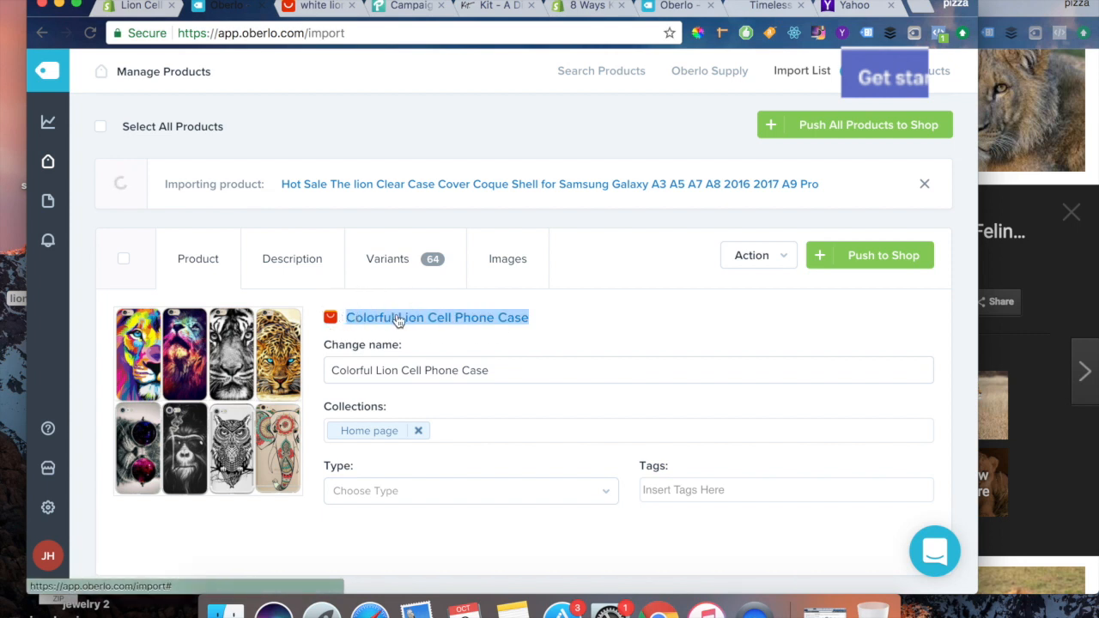
{"action": "left_click", "coordinate": [307, 266]}
{"action": "left_click", "coordinate": [153, 438]}
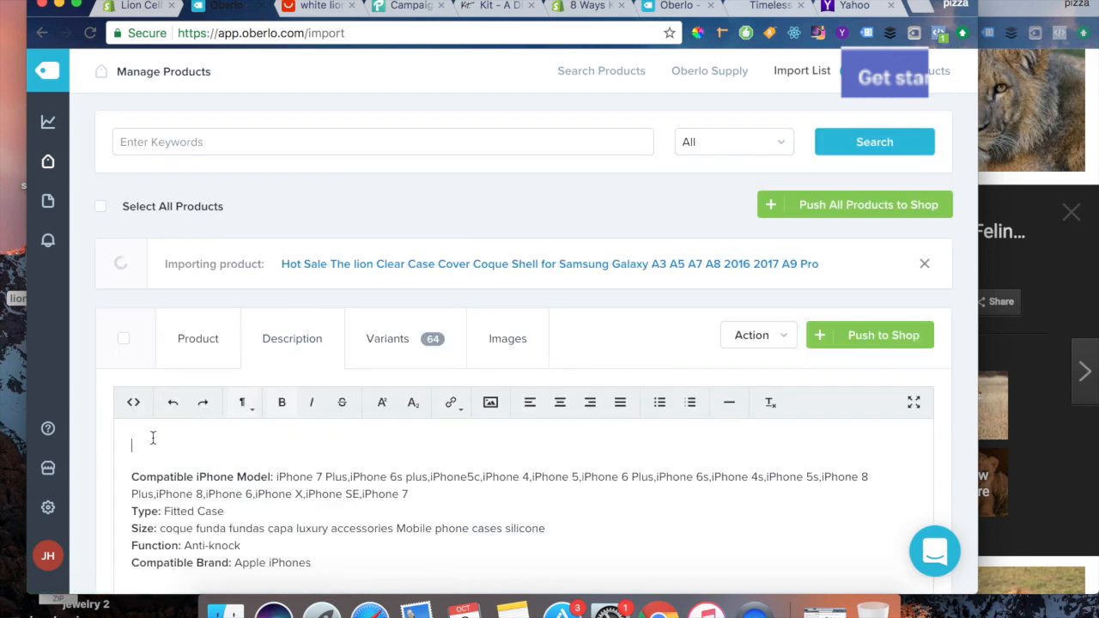
{"action": "key", "text": "super+v"}
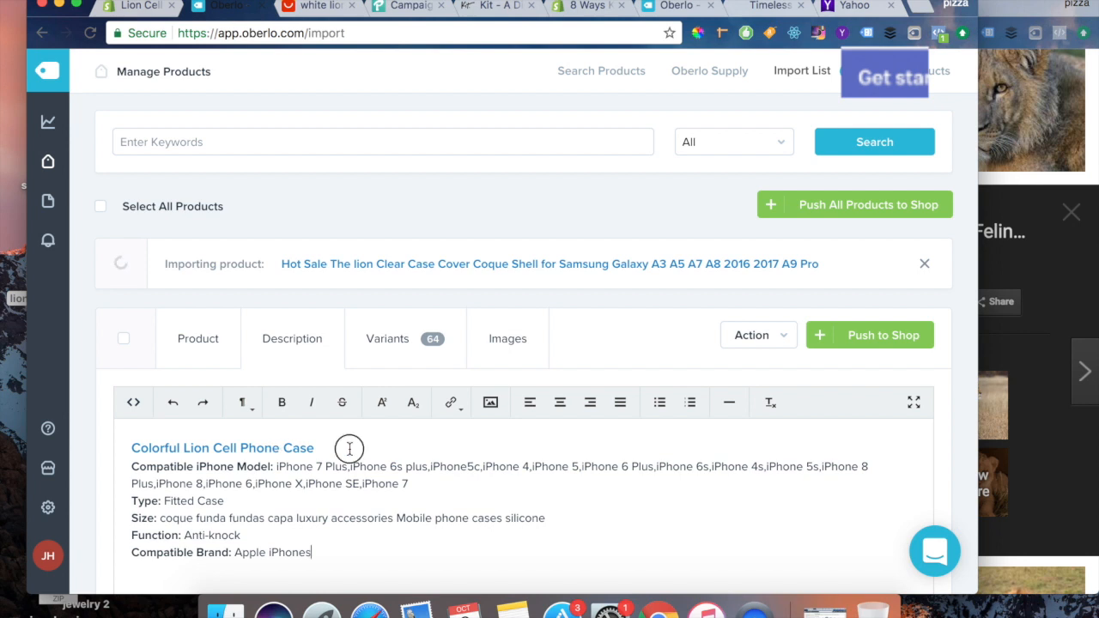
Step: Add the line "Beautiful Lion Case Designed for Amazing" below the description heading, separated by an empty line
{"action": "key", "text": "Return"}
{"action": "key", "text": "Return"}
{"action": "type", "text": "BEaut"}
{"action": "key", "text": "BackSpace"}
{"action": "key", "text": "BackSpace"}
{"action": "type", "text": "eautiful "}
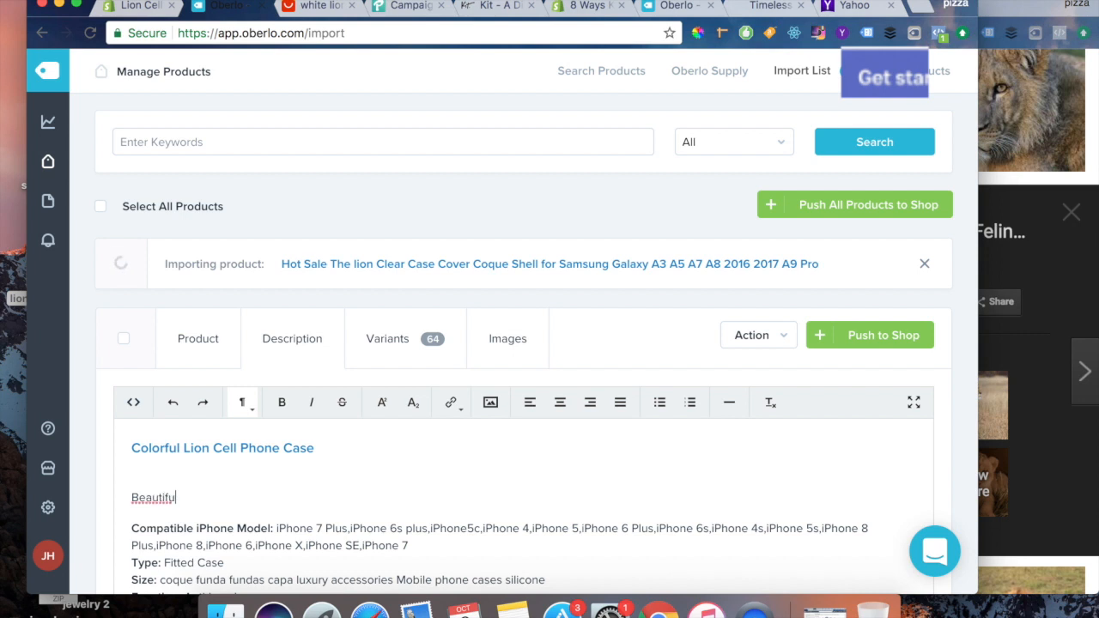
{"action": "type", "text": "Lion Case Designed for Amazing"}
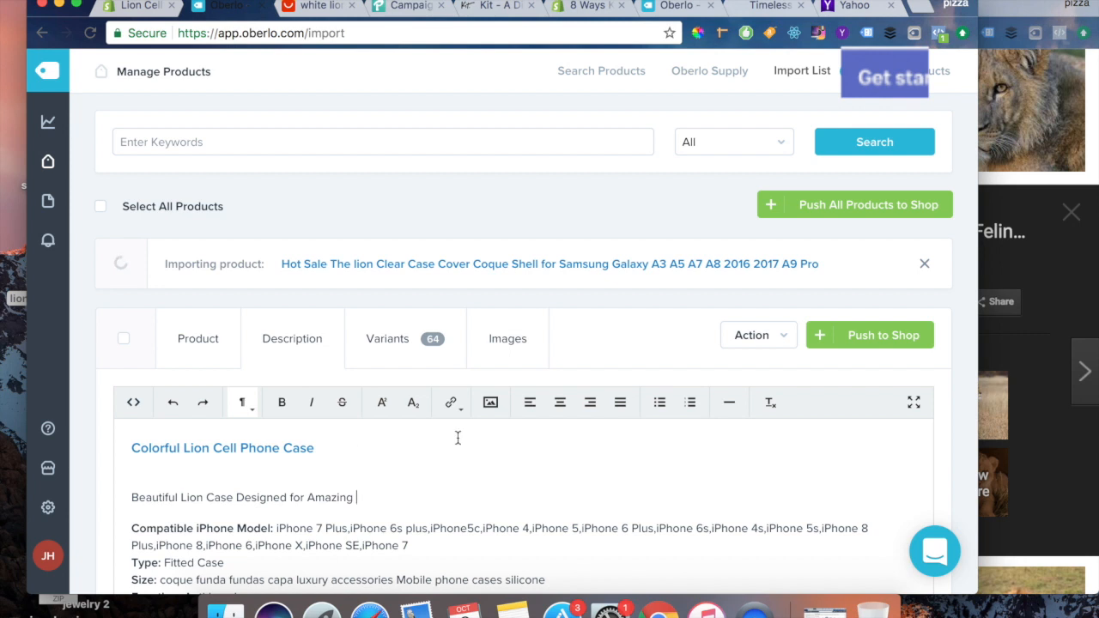
Step: Replace the word "Beautiful" at the start of the new description line with "Free"
{"action": "scroll", "coordinate": [467, 436], "scroll_direction": "down", "scroll_amount": 2}
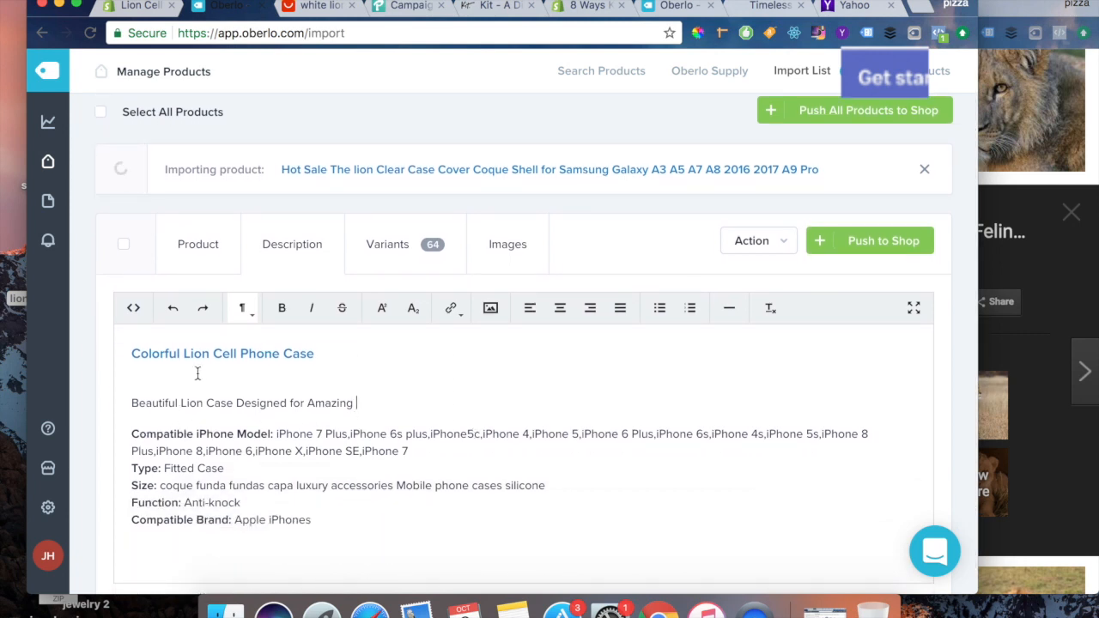
{"action": "left_click", "coordinate": [179, 401]}
{"action": "left_click_drag", "start_coordinate": [178, 401], "coordinate": [111, 398]}
{"action": "key", "text": "BackSpace"}
{"action": "type", "text": "Free"}
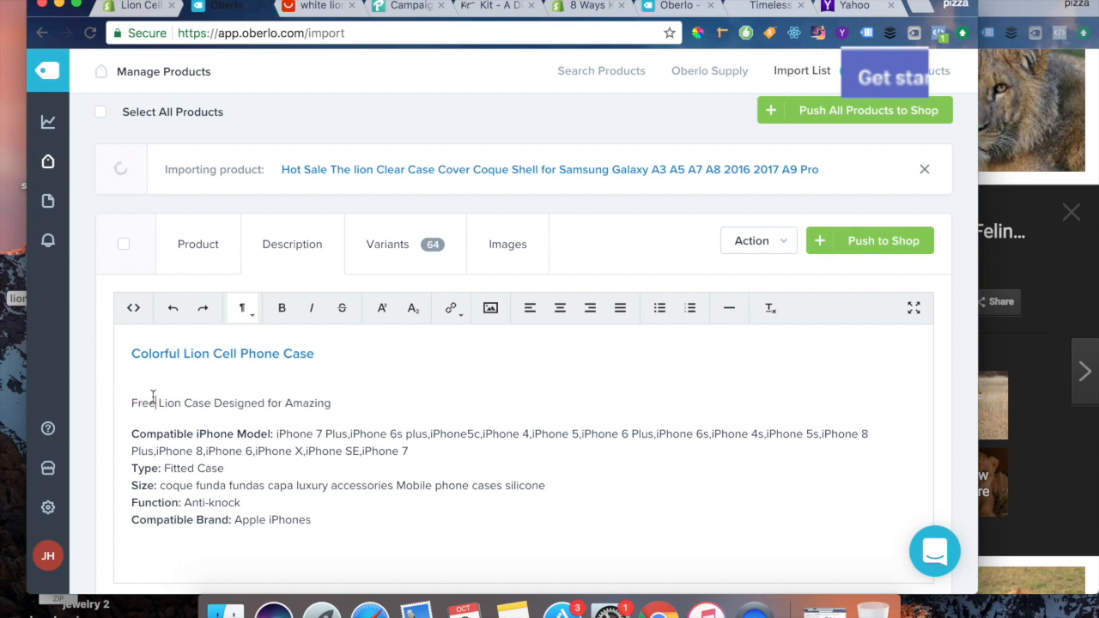
Step: Replace "Case Designed for Amazing" in the description line with "Cover" so it reads "Free Lion Cover"
{"action": "left_click", "coordinate": [356, 399]}
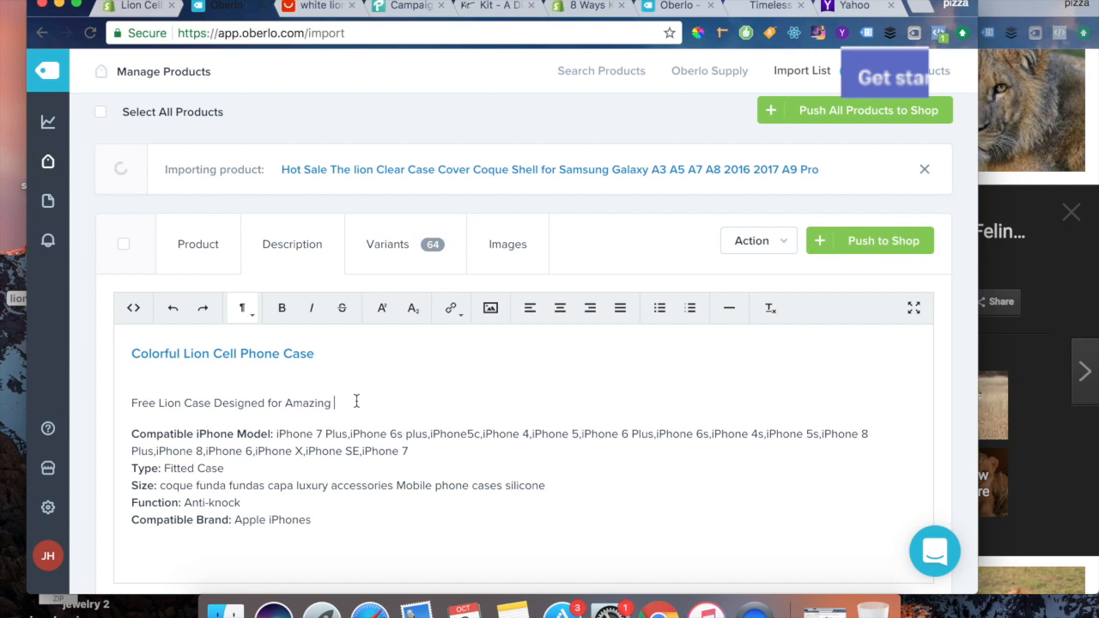
{"action": "key", "text": "BackSpace"}
{"action": "key", "text": "BackSpace"}
{"action": "key", "text": "BackSpace"}
{"action": "key", "text": "BackSpace"}
{"action": "key", "text": "BackSpace"}
{"action": "key", "text": "BackSpace"}
{"action": "key", "text": "BackSpace"}
{"action": "key", "text": "BackSpace"}
{"action": "key", "text": "BackSpace"}
{"action": "key", "text": "BackSpace"}
{"action": "key", "text": "BackSpace"}
{"action": "key", "text": "BackSpace"}
{"action": "key", "text": "BackSpace"}
{"action": "key", "text": "BackSpace"}
{"action": "key", "text": "BackSpace"}
{"action": "key", "text": "BackSpace"}
{"action": "key", "text": "BackSpace"}
{"action": "key", "text": "BackSpace"}
{"action": "key", "text": "BackSpace"}
{"action": "key", "text": "BackSpace"}
{"action": "key", "text": "BackSpace"}
{"action": "key", "text": "BackSpace"}
{"action": "key", "text": "BackSpace"}
{"action": "type", "text": "over"}
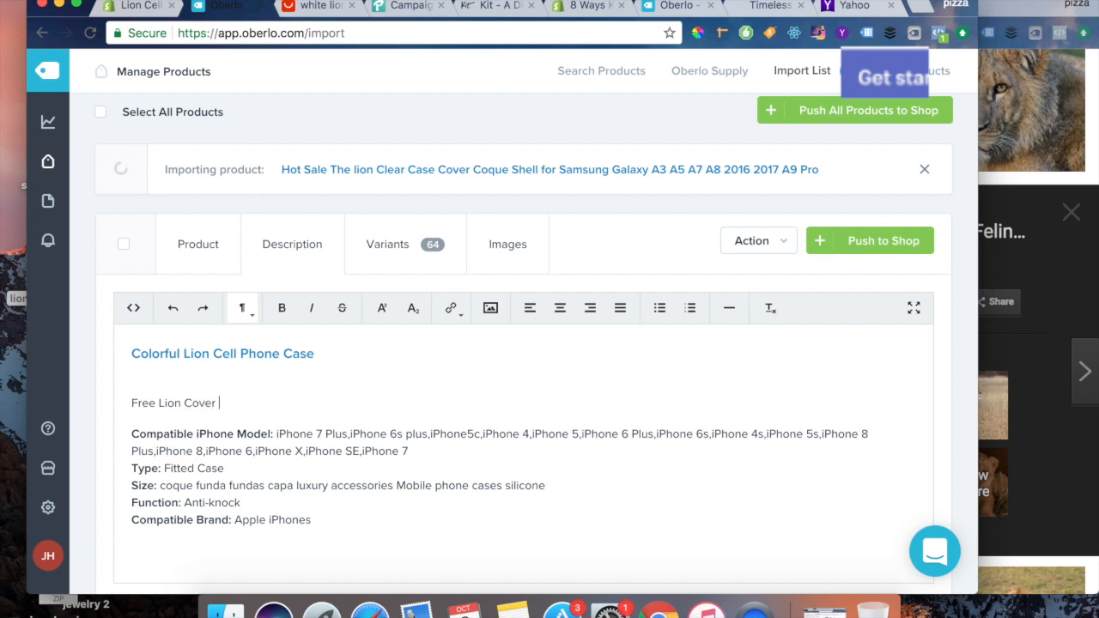
Step: Continue the sentence with "as a Gift to you for being one of our first customers here in Our Brand New Cell Phone Store!"
{"action": "type", "text": " as a Gift to you for being "}
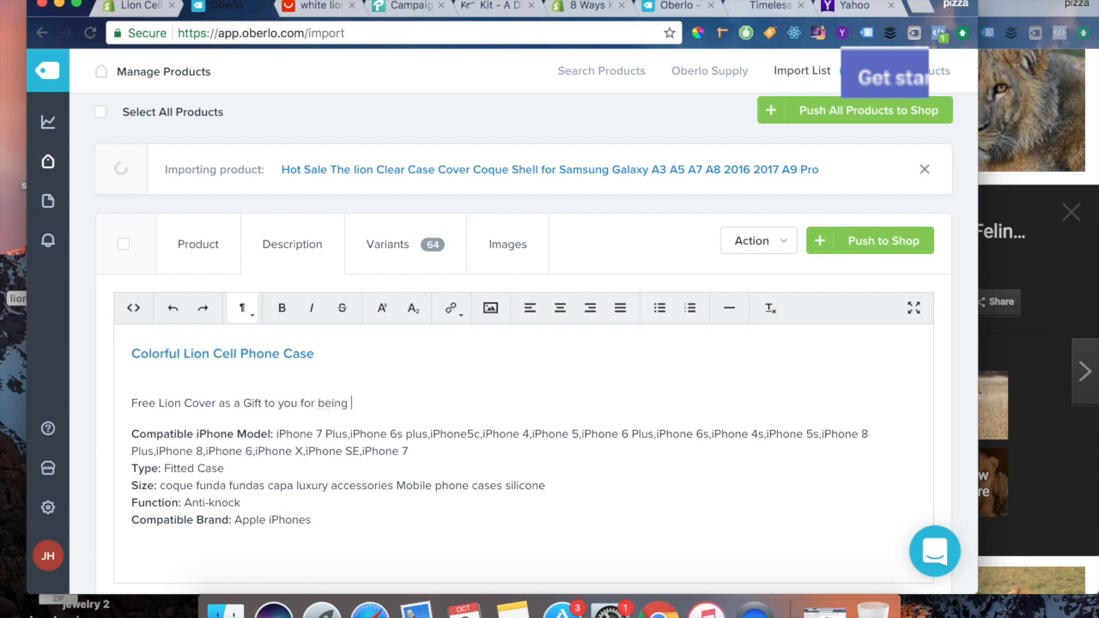
{"action": "type", "text": "one of y"}
{"action": "type", "text": "ur first customers"}
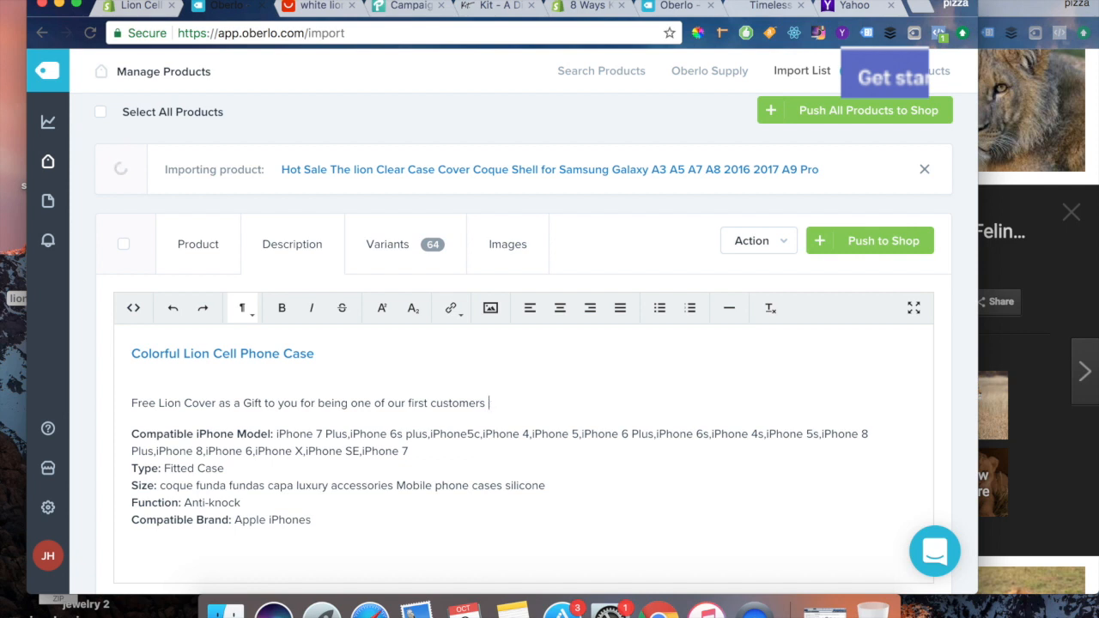
{"action": "type", "text": "re in "}
{"action": "type", "text": "Shopify"}
{"action": "key", "text": "BackSpace"}
{"action": "key", "text": "BackSpace"}
{"action": "key", "text": "BackSpace"}
{"action": "type", "text": "Our Brand New "}
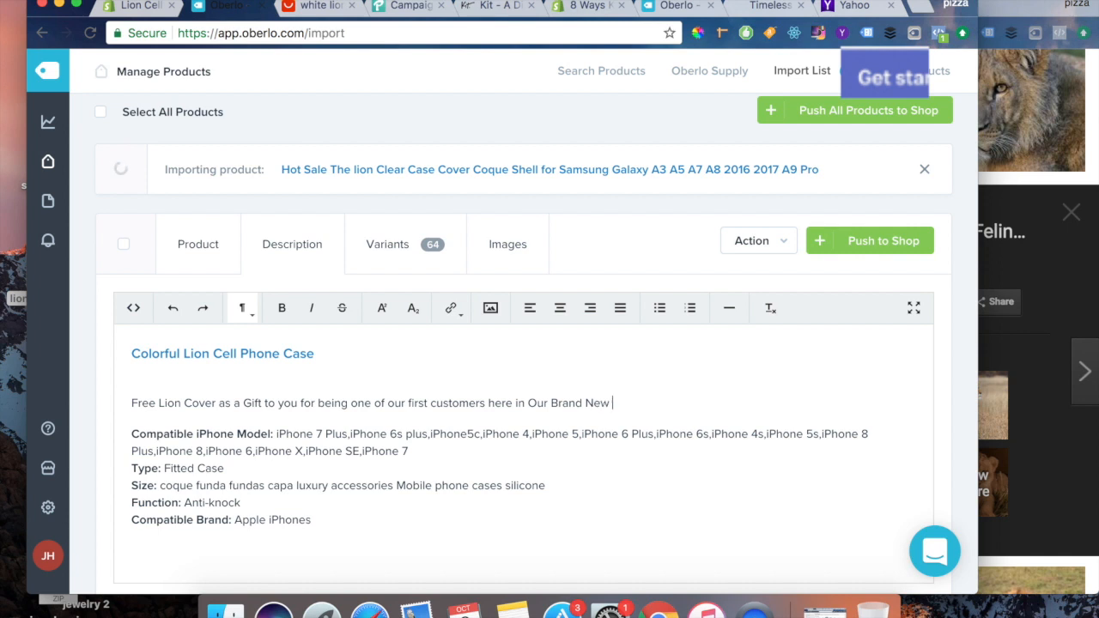
{"action": "type", "text": "Cell Phone Store!"}
Step: Open the product's variants and exclude the first four elephant-pattern variants of color 4, for the iPhone 4, 5 and 6 models
{"action": "scroll", "coordinate": [586, 450], "scroll_direction": "down", "scroll_amount": 1}
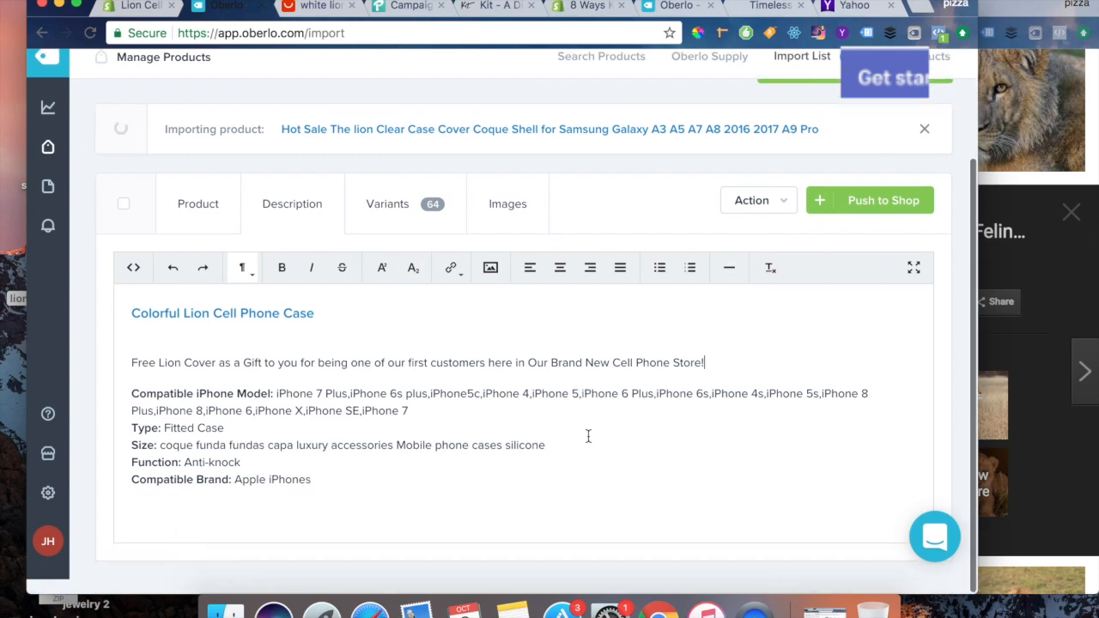
{"action": "scroll", "coordinate": [588, 436], "scroll_direction": "up", "scroll_amount": 3}
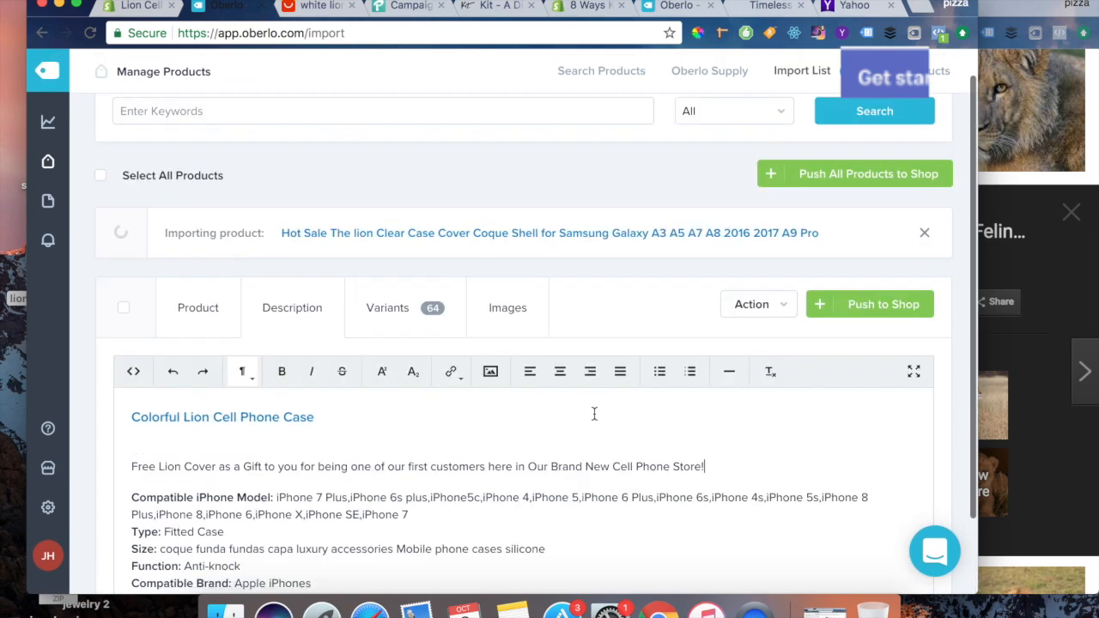
{"action": "left_click", "coordinate": [408, 305]}
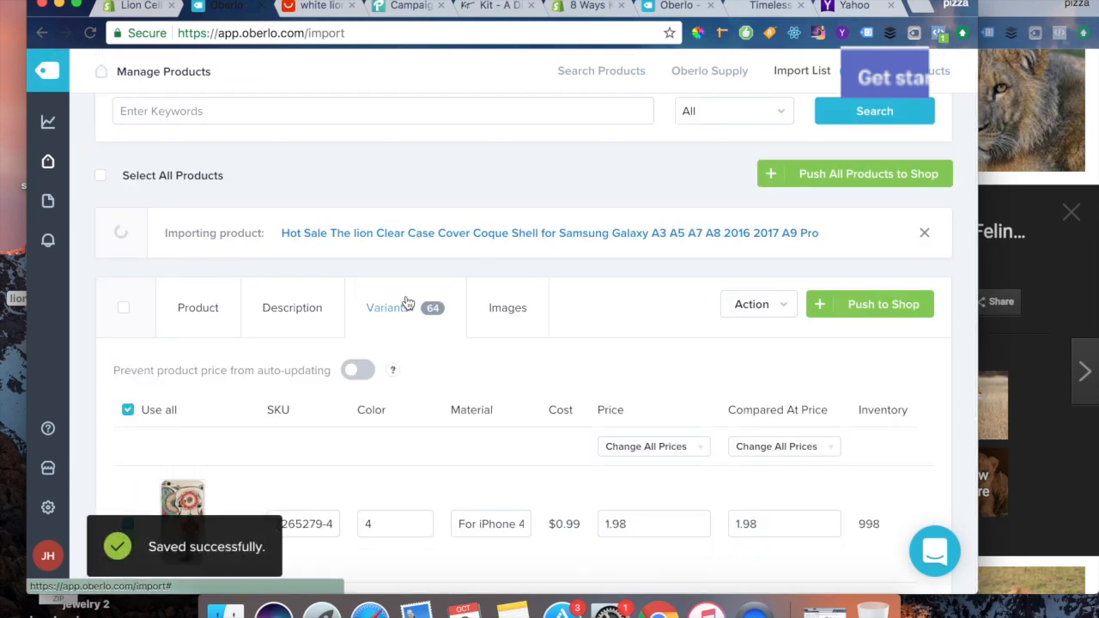
{"action": "scroll", "coordinate": [398, 429], "scroll_direction": "down", "scroll_amount": 3}
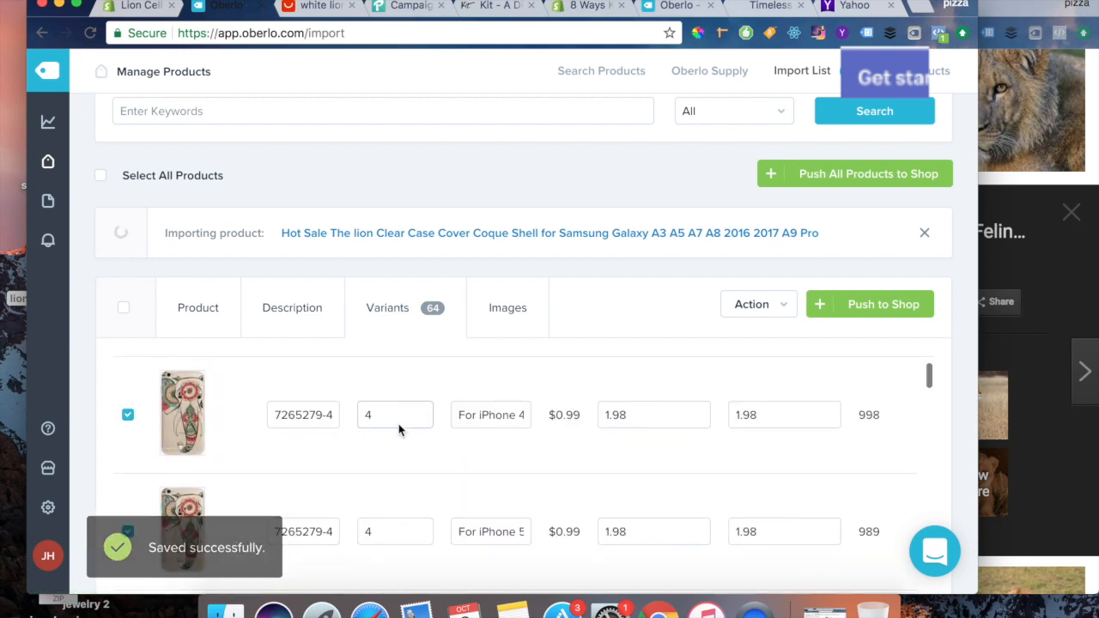
{"action": "left_click", "coordinate": [127, 415]}
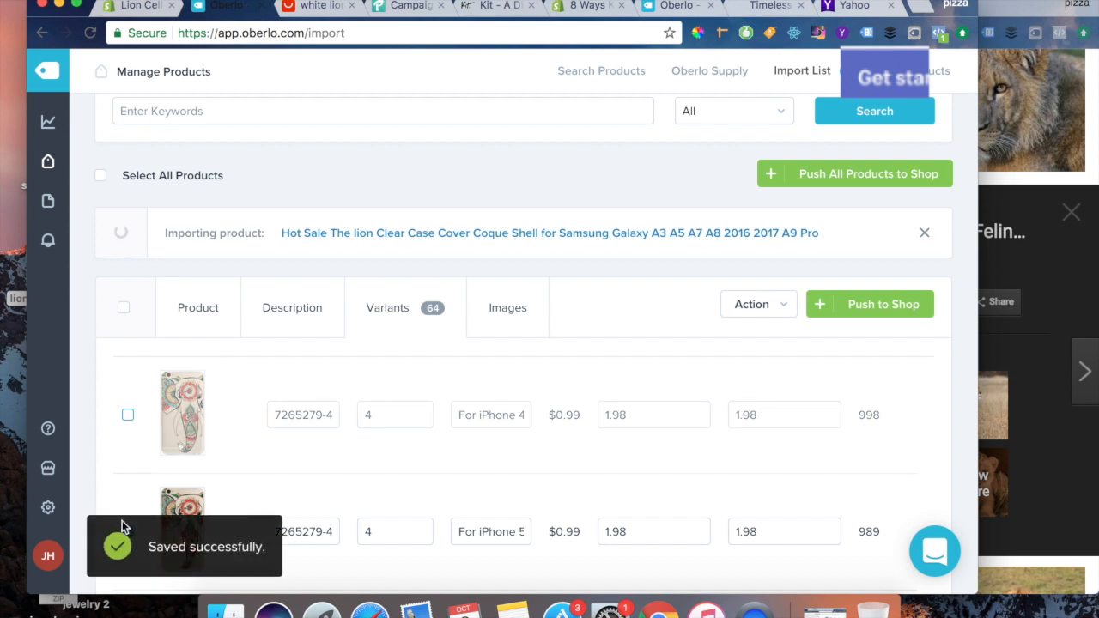
{"action": "scroll", "coordinate": [140, 496], "scroll_direction": "down", "scroll_amount": 5}
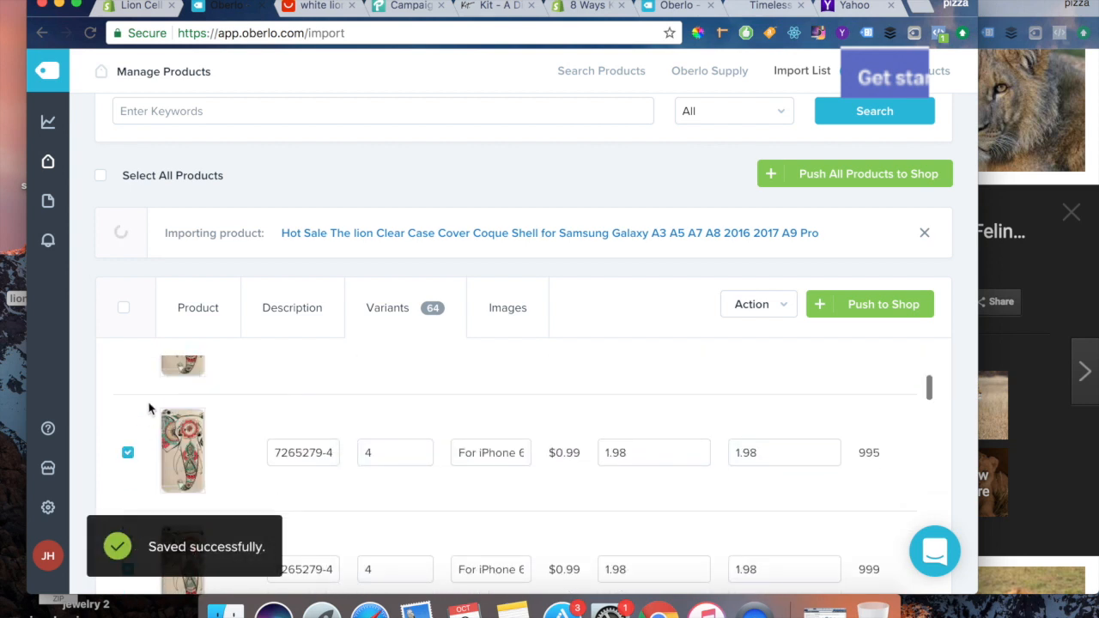
{"action": "left_click", "coordinate": [128, 376]}
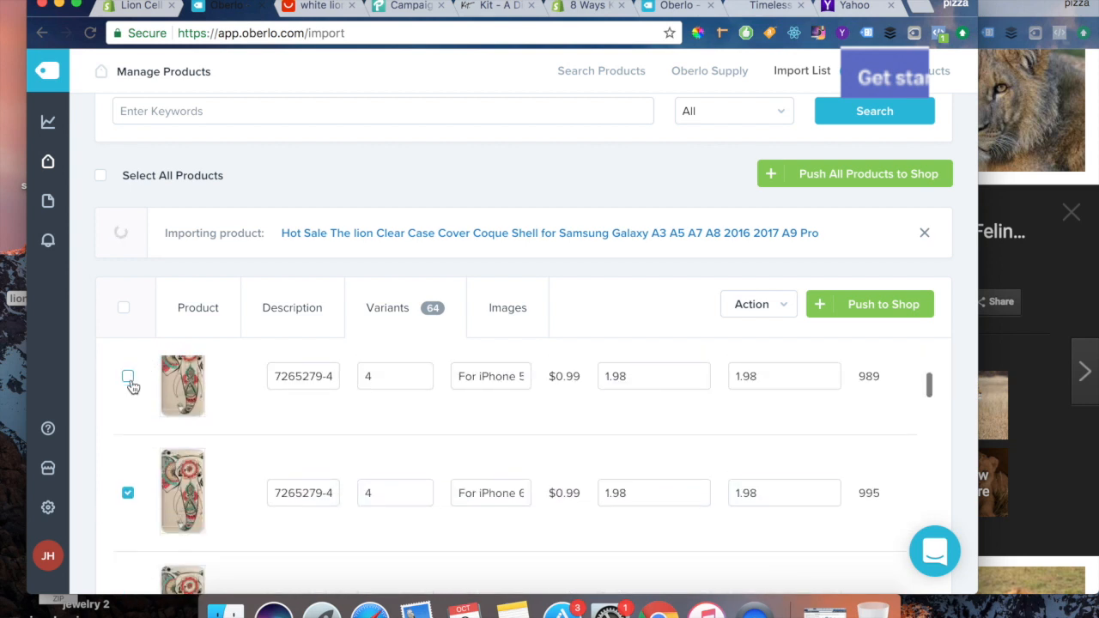
{"action": "scroll", "coordinate": [129, 493], "scroll_direction": "down", "scroll_amount": 5}
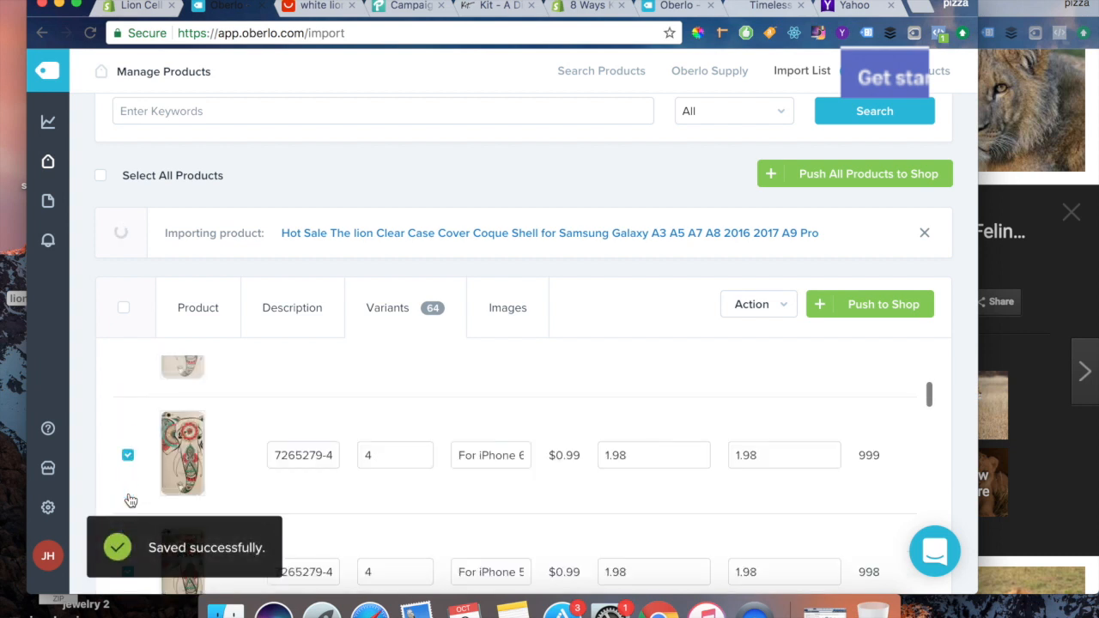
{"action": "left_click", "coordinate": [127, 420]}
{"action": "left_click", "coordinate": [127, 409]}
{"action": "left_click", "coordinate": [127, 416]}
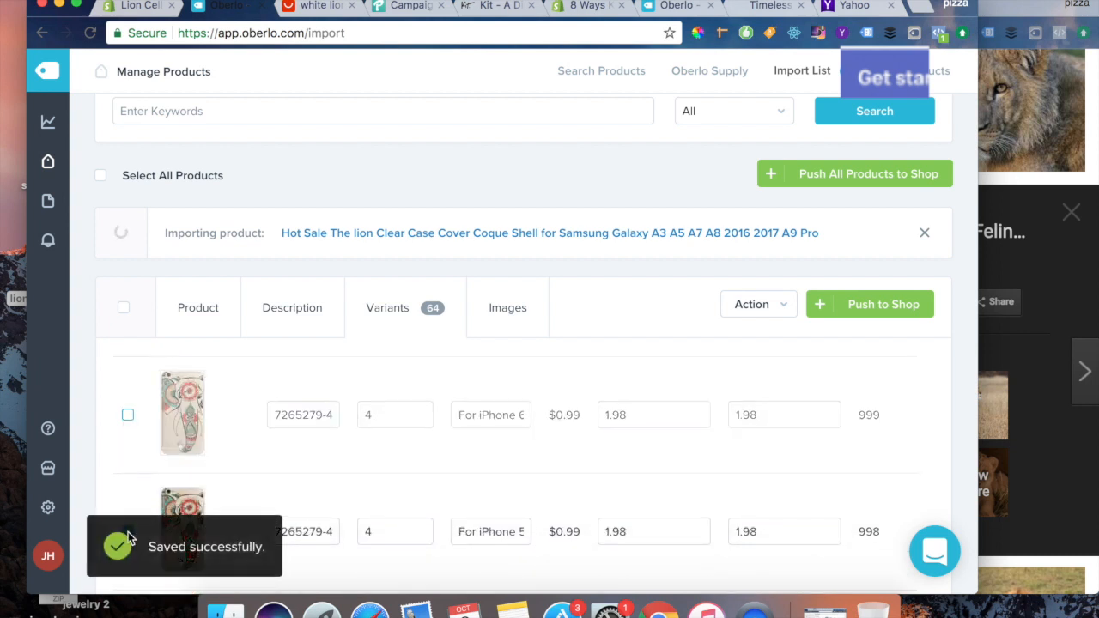
Step: Exclude the remaining elephant-pattern variants of color 4, starting with the second iPhone 5 entry and continuing through the iPhone 7 models and beyond
{"action": "scroll", "coordinate": [144, 475], "scroll_direction": "down", "scroll_amount": 3}
{"action": "scroll", "coordinate": [143, 476], "scroll_direction": "up", "scroll_amount": 1}
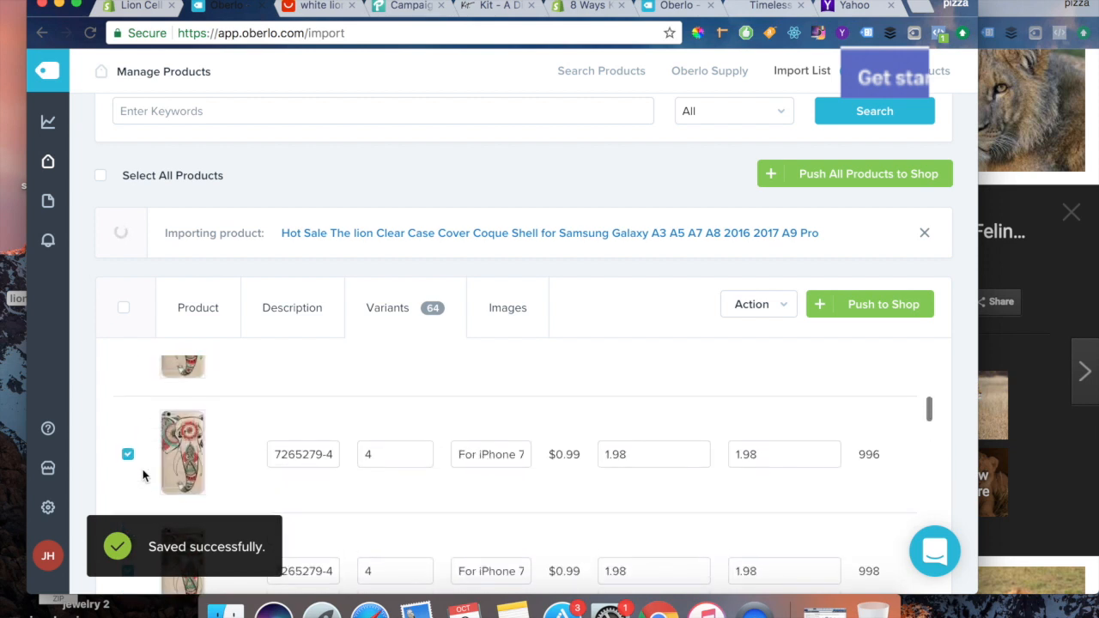
{"action": "scroll", "coordinate": [143, 476], "scroll_direction": "up", "scroll_amount": 1}
{"action": "left_click", "coordinate": [128, 377]}
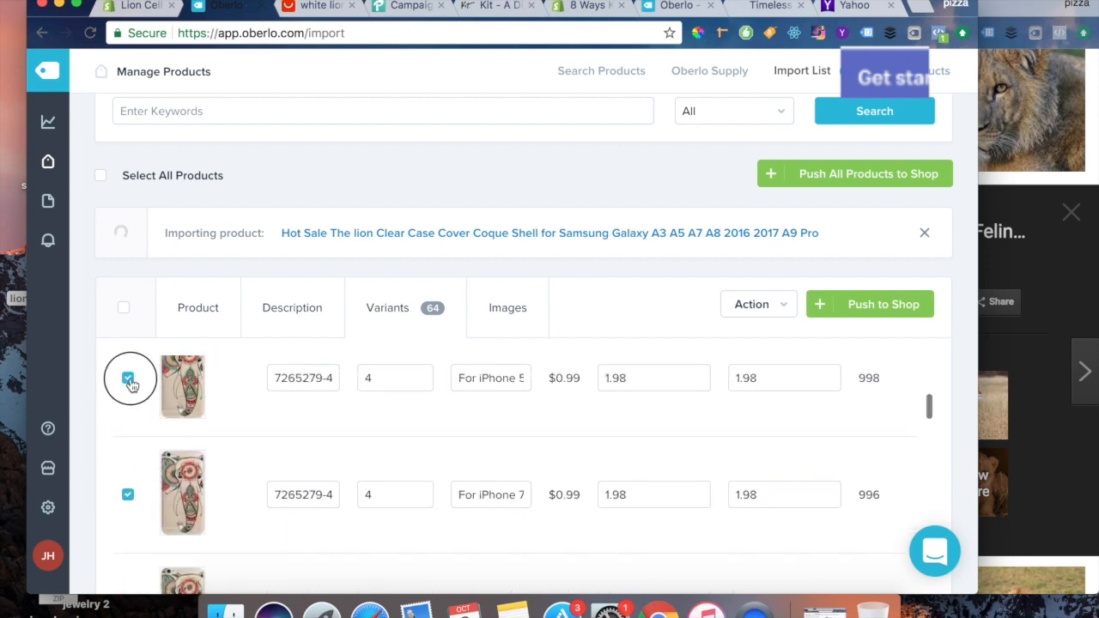
{"action": "left_click", "coordinate": [131, 498]}
{"action": "scroll", "coordinate": [131, 499], "scroll_direction": "down", "scroll_amount": 5}
{"action": "scroll", "coordinate": [132, 499], "scroll_direction": "up", "scroll_amount": 1}
{"action": "scroll", "coordinate": [131, 498], "scroll_direction": "up", "scroll_amount": 1}
{"action": "left_click", "coordinate": [127, 466]}
{"action": "scroll", "coordinate": [127, 466], "scroll_direction": "up", "scroll_amount": 1}
{"action": "left_click", "coordinate": [129, 478]}
{"action": "scroll", "coordinate": [129, 478], "scroll_direction": "down", "scroll_amount": 3}
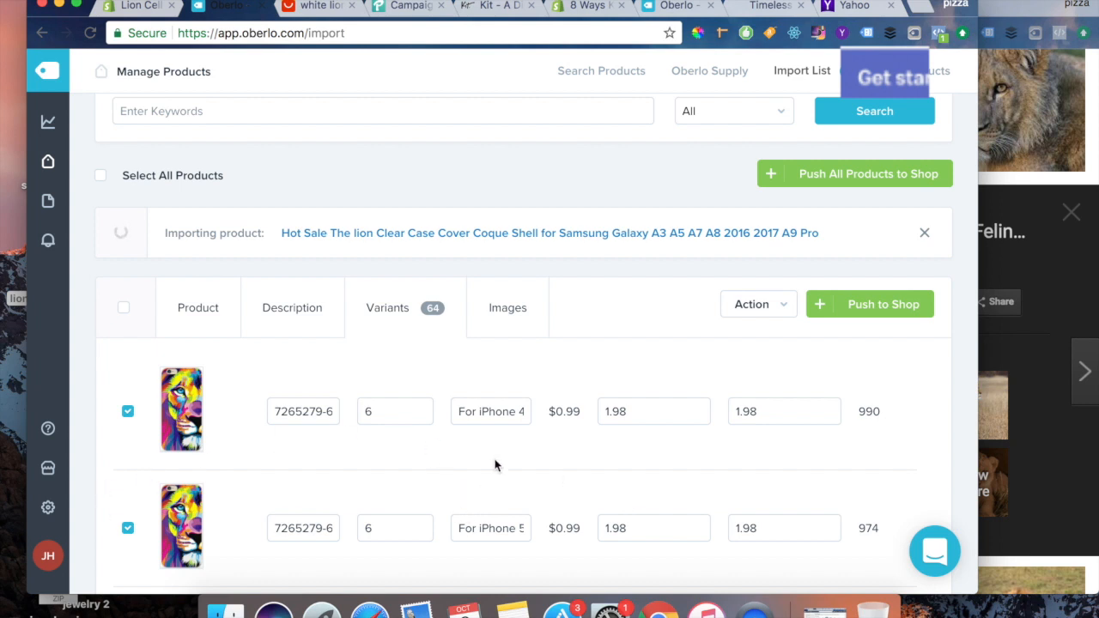
Step: Check the full material name of the first colorful lion variant of color 6
{"action": "left_click", "coordinate": [505, 411]}
{"action": "left_click_drag", "start_coordinate": [505, 410], "coordinate": [588, 417]}
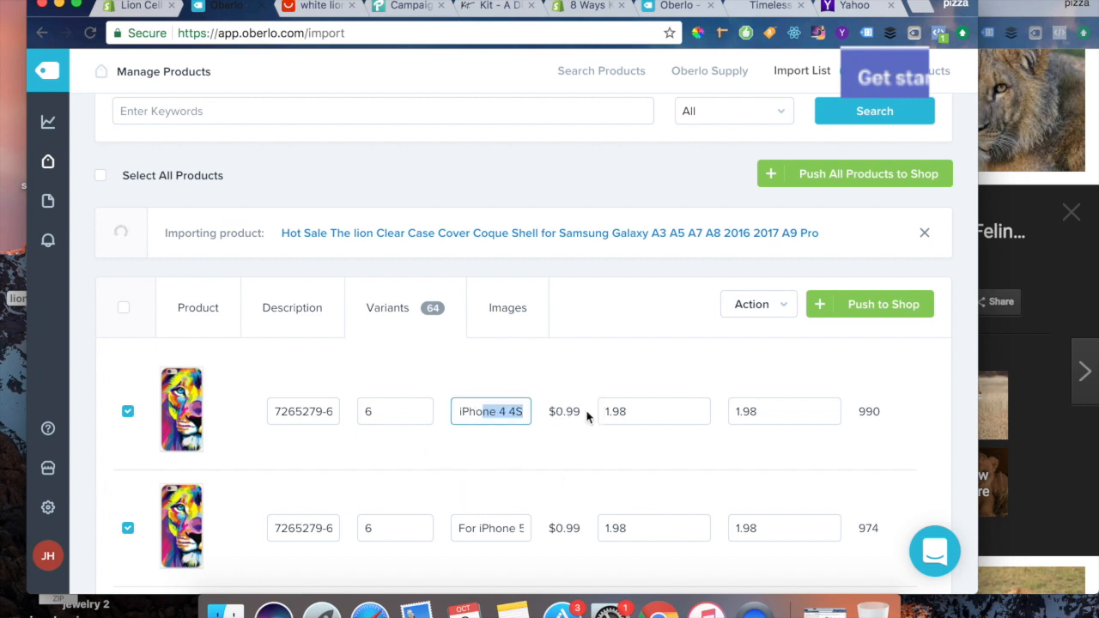
{"action": "left_click", "coordinate": [493, 403]}
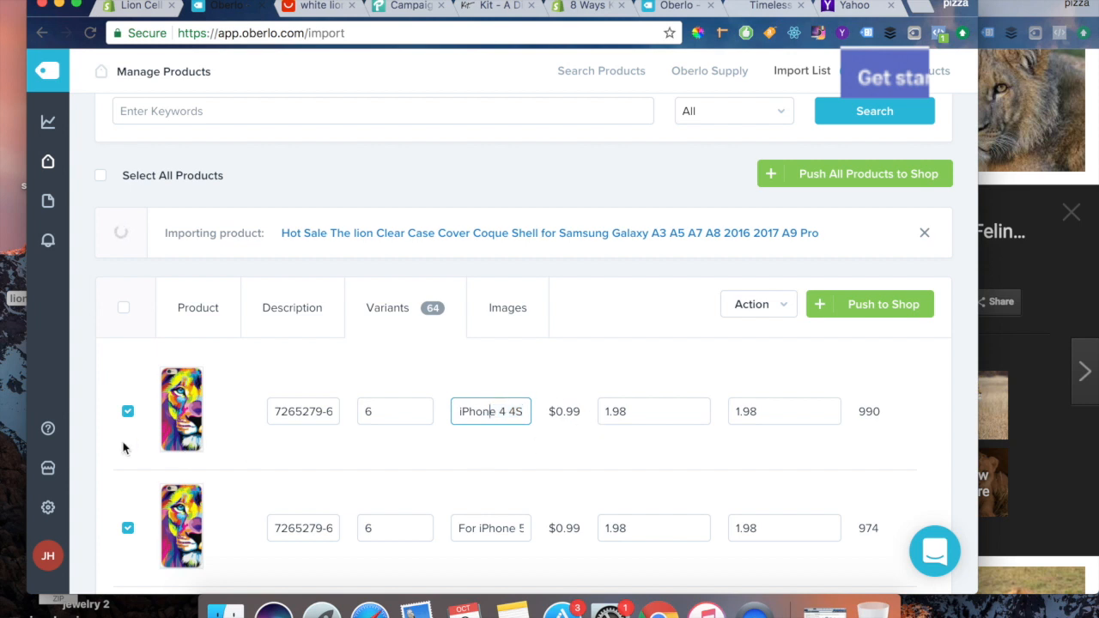
Step: Keep the colorful lion variants selected and exclude the first three tiger variants of color 7, for iPhone 4, 5 and 6
{"action": "scroll", "coordinate": [133, 465], "scroll_direction": "down", "scroll_amount": 5}
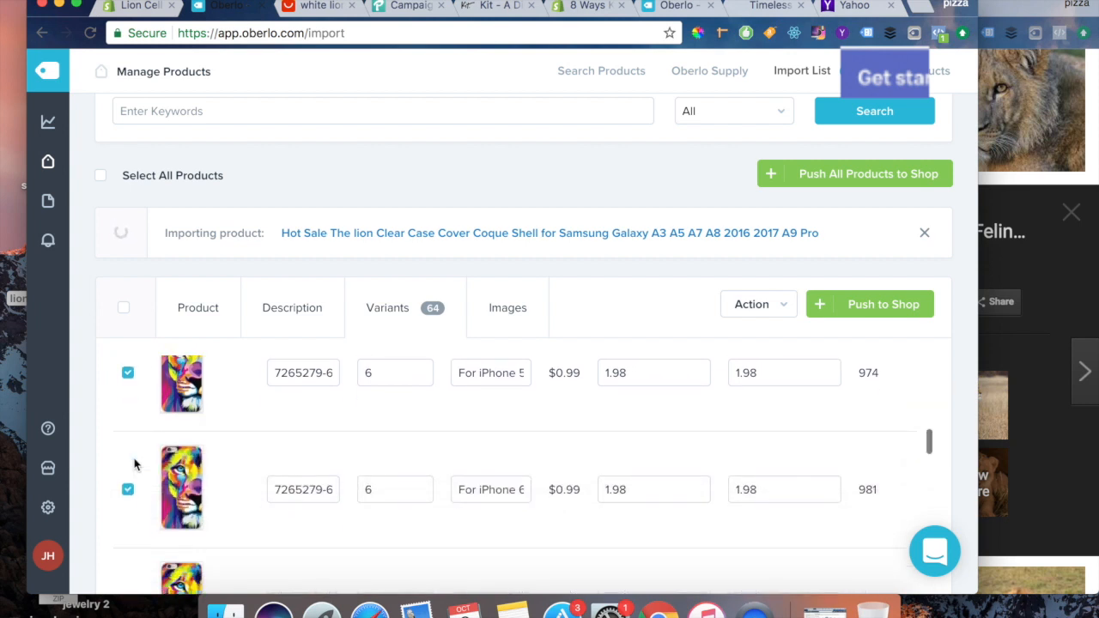
{"action": "scroll", "coordinate": [134, 464], "scroll_direction": "down", "scroll_amount": 5}
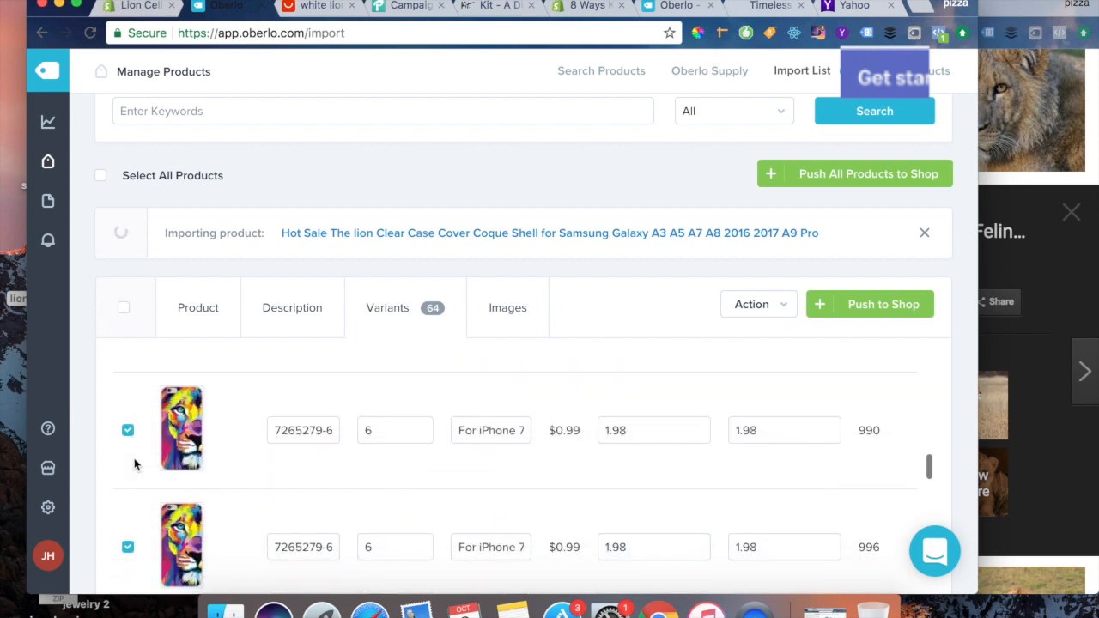
{"action": "scroll", "coordinate": [134, 465], "scroll_direction": "down", "scroll_amount": 5}
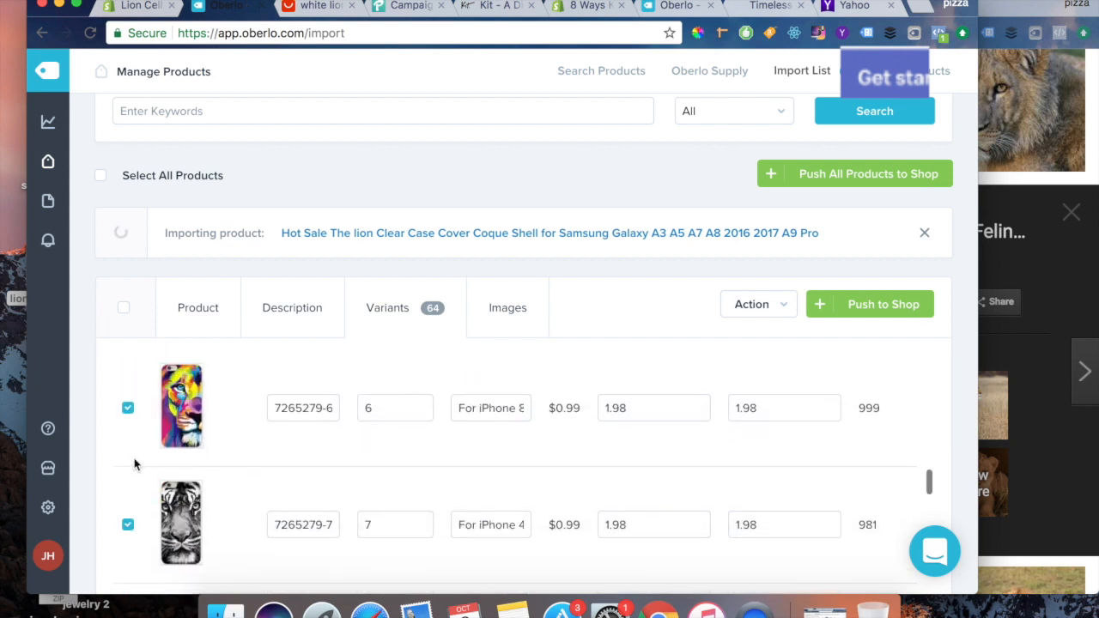
{"action": "scroll", "coordinate": [134, 464], "scroll_direction": "up", "scroll_amount": 2}
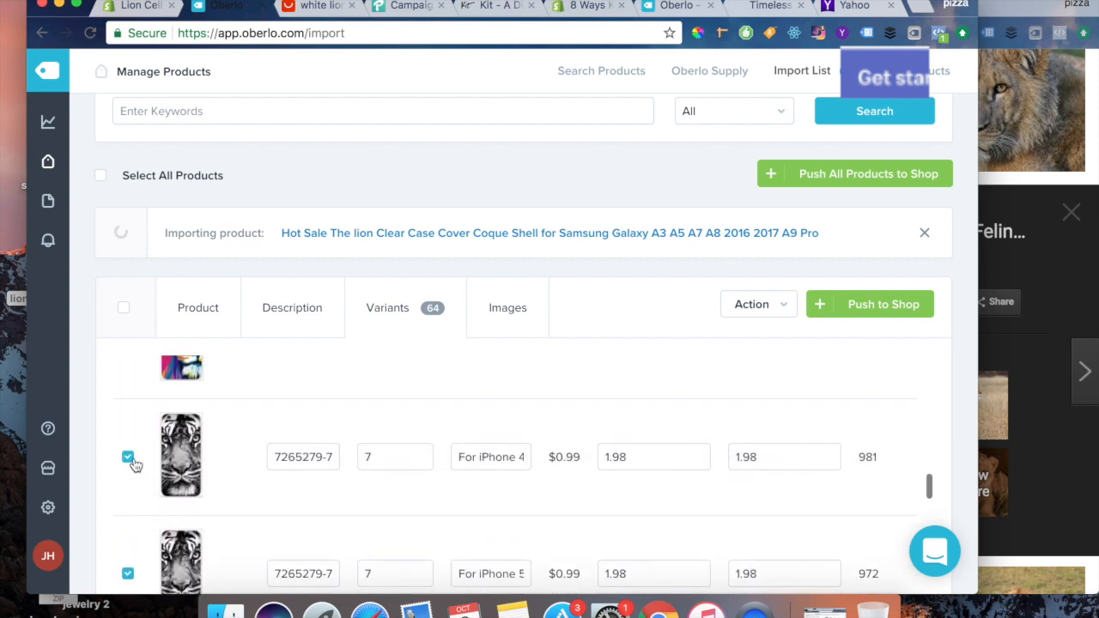
{"action": "left_click", "coordinate": [128, 460]}
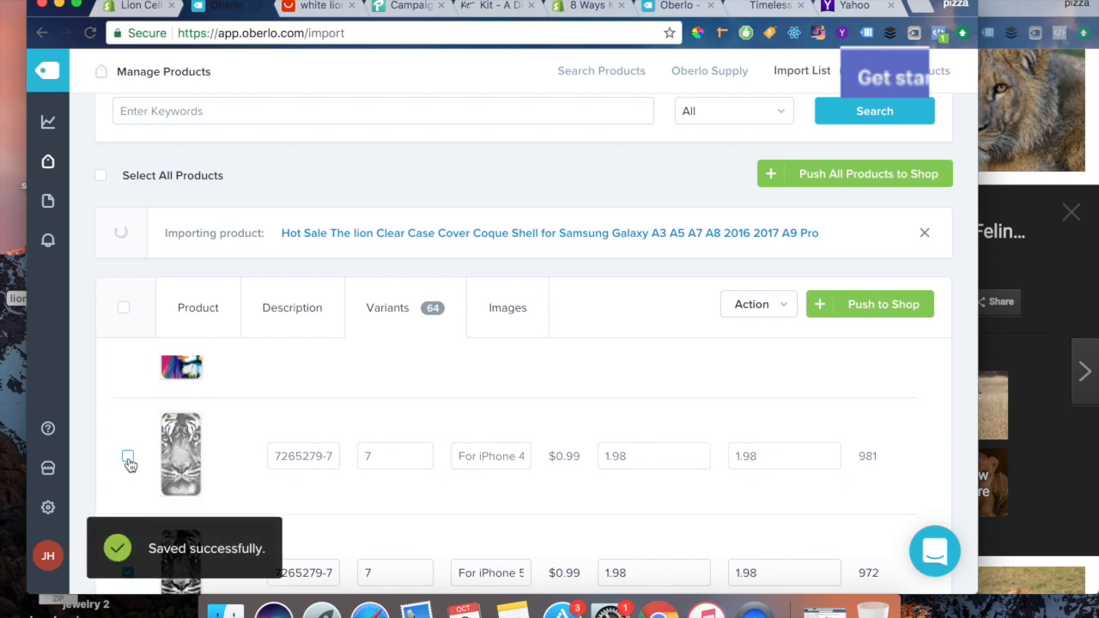
{"action": "scroll", "coordinate": [128, 468], "scroll_direction": "down", "scroll_amount": 2}
{"action": "scroll", "coordinate": [128, 496], "scroll_direction": "down", "scroll_amount": 4}
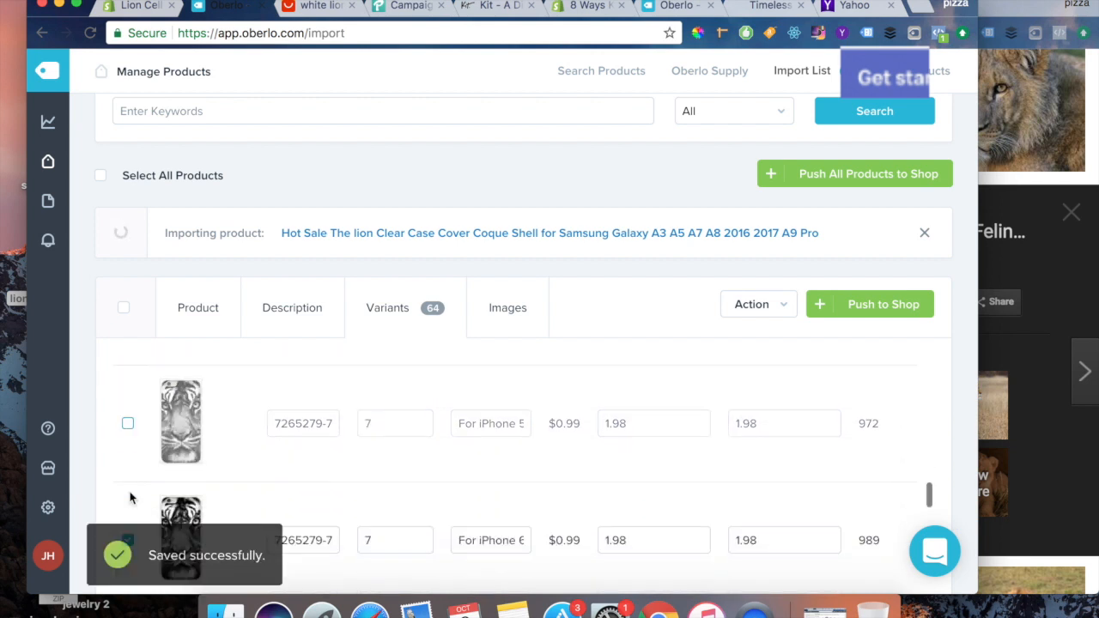
{"action": "left_click", "coordinate": [127, 447]}
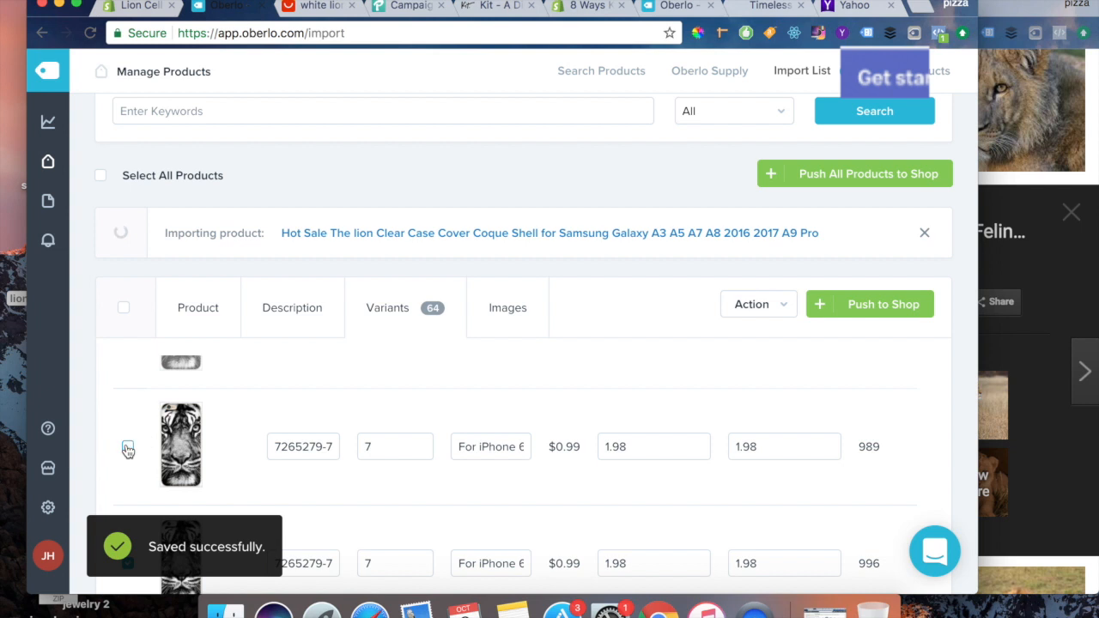
Step: Continue excluding the tiger variants of color 7, from the second iPhone 6 entry through the iPhone 7 models
{"action": "scroll", "coordinate": [129, 434], "scroll_direction": "down", "scroll_amount": 3}
{"action": "scroll", "coordinate": [129, 427], "scroll_direction": "down", "scroll_amount": 3}
{"action": "left_click", "coordinate": [127, 423]}
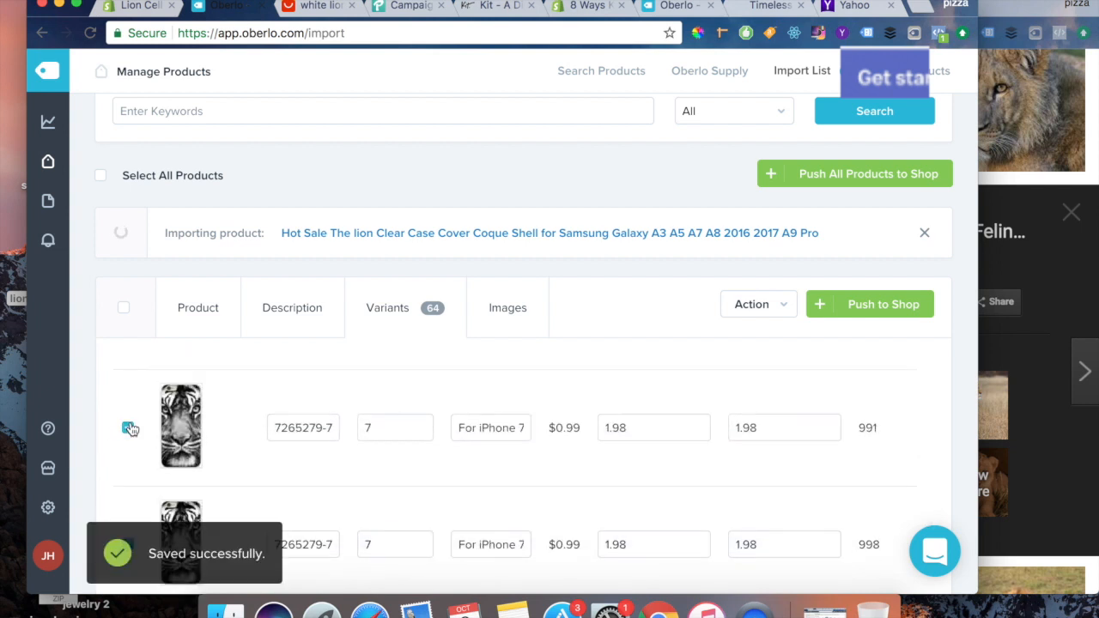
{"action": "scroll", "coordinate": [130, 428], "scroll_direction": "down", "scroll_amount": 3}
{"action": "scroll", "coordinate": [131, 409], "scroll_direction": "down", "scroll_amount": 2}
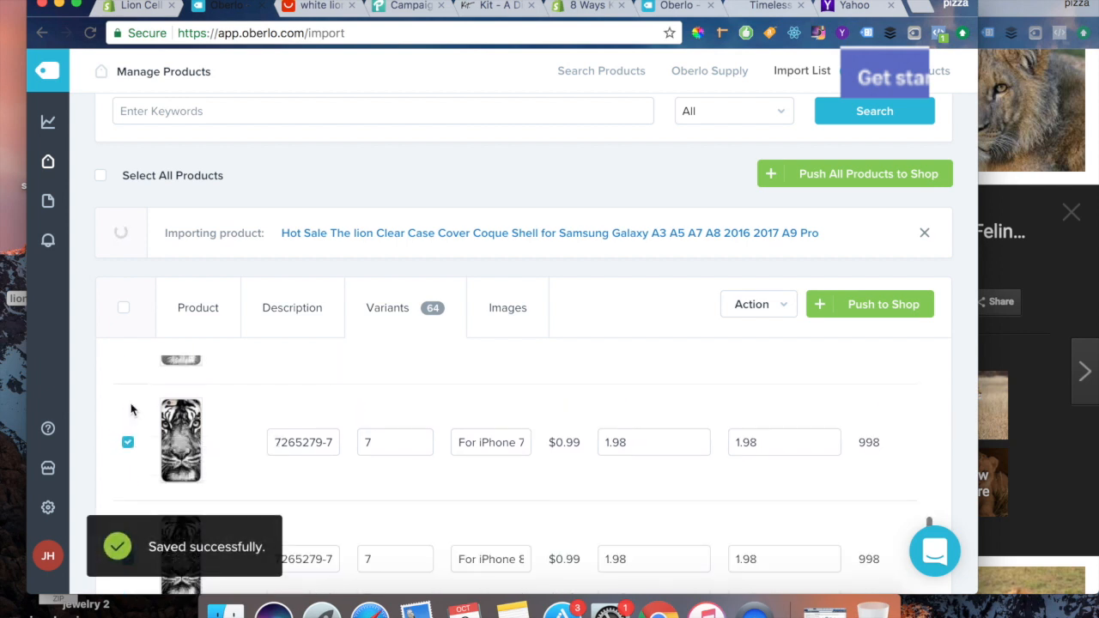
{"action": "left_click", "coordinate": [129, 436]}
{"action": "scroll", "coordinate": [132, 439], "scroll_direction": "down", "scroll_amount": 1}
{"action": "scroll", "coordinate": [131, 438], "scroll_direction": "down", "scroll_amount": 2}
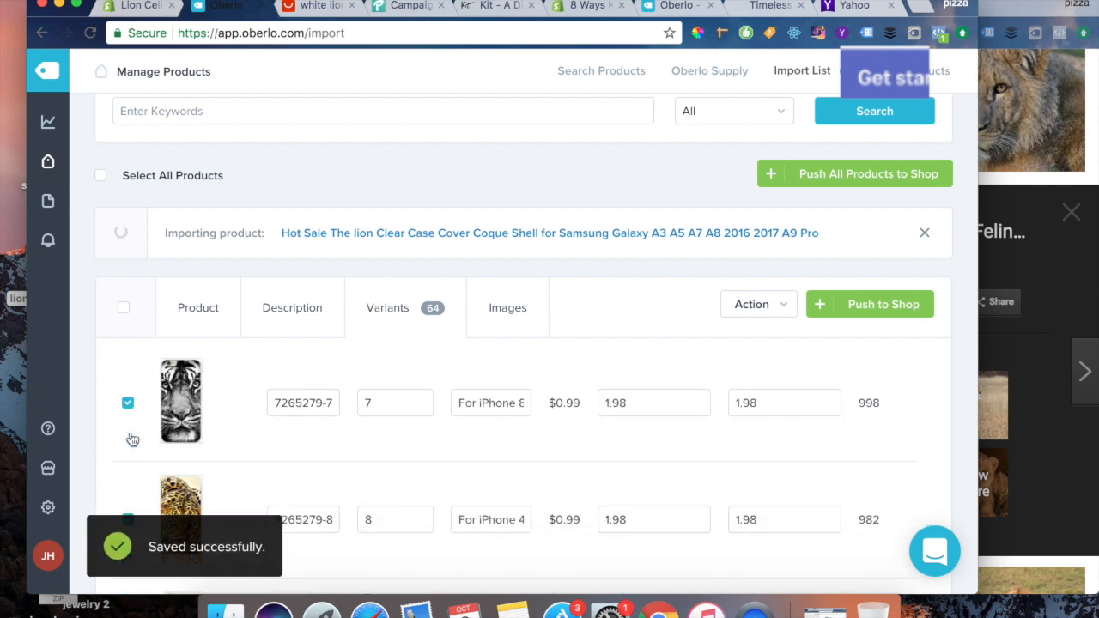
Step: Deselect the tiger variant (color 7) for iPhone 8 and the leopard variants (color 8) for iPhone 4, 5, 6 and 6 Plus
{"action": "left_click", "coordinate": [128, 402]}
{"action": "scroll", "coordinate": [129, 404], "scroll_direction": "down", "scroll_amount": 3}
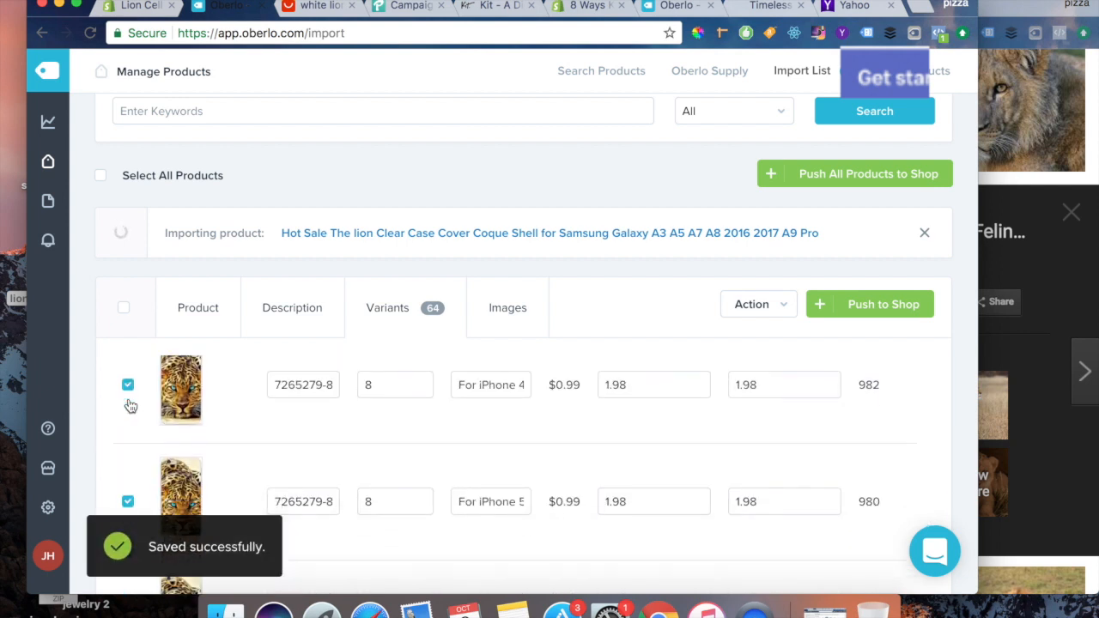
{"action": "left_click", "coordinate": [128, 487]}
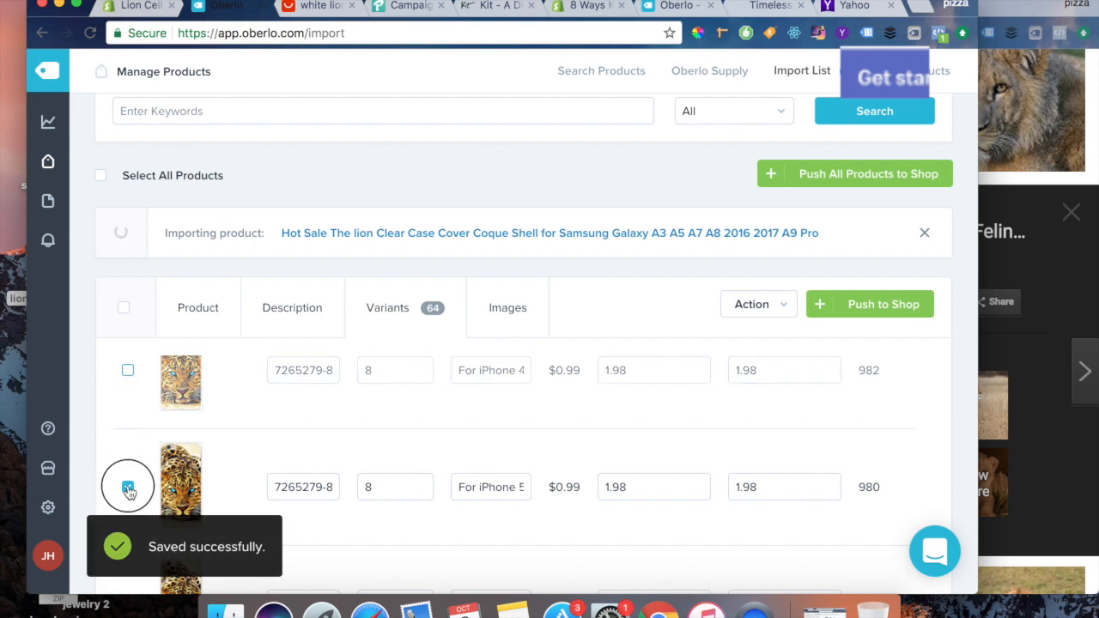
{"action": "scroll", "coordinate": [129, 489], "scroll_direction": "down", "scroll_amount": 3}
{"action": "left_click", "coordinate": [128, 484]}
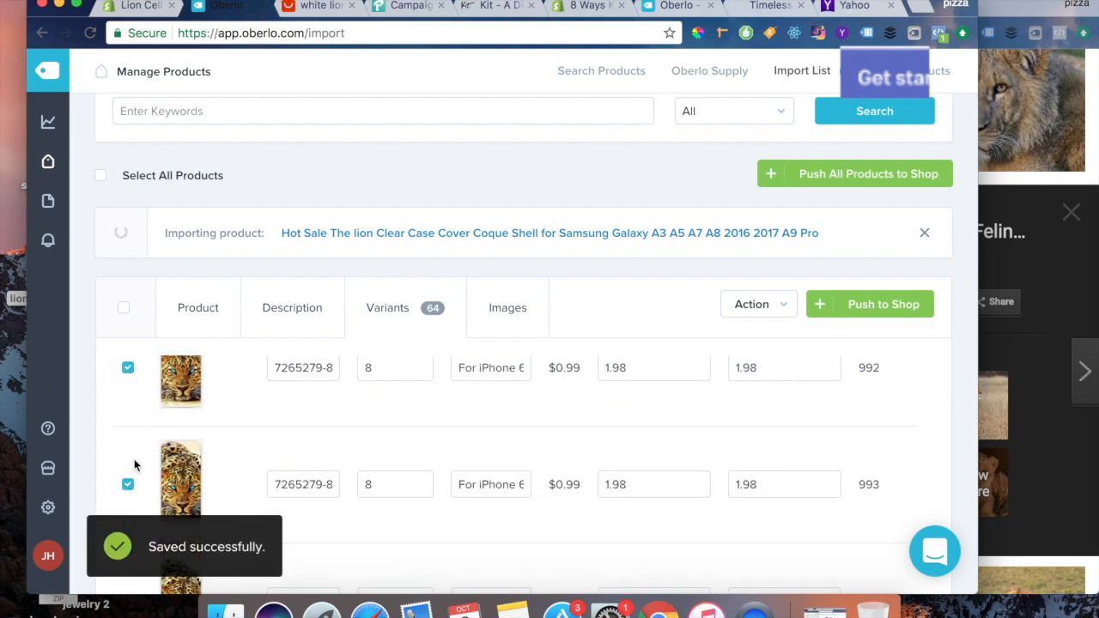
{"action": "left_click", "coordinate": [127, 369]}
{"action": "left_click", "coordinate": [128, 484]}
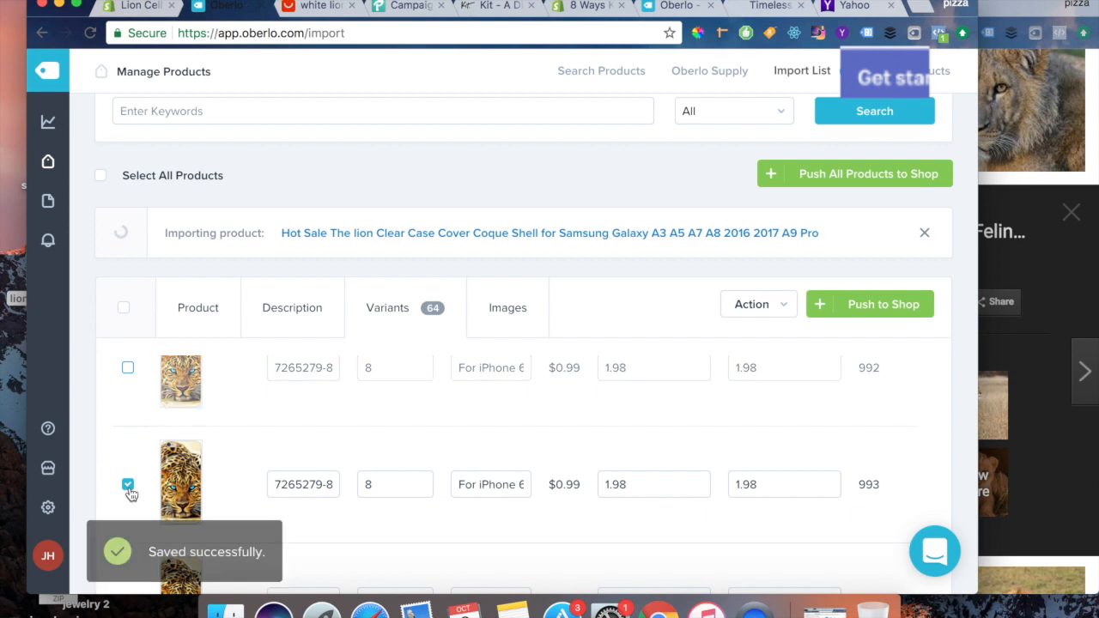
Step: Deselect the remaining leopard variants (color 8), covering iPhone 5C, 7, 7 Plus and 8
{"action": "scroll", "coordinate": [132, 492], "scroll_direction": "down", "scroll_amount": 3}
{"action": "scroll", "coordinate": [132, 492], "scroll_direction": "down", "scroll_amount": 3}
{"action": "left_click", "coordinate": [128, 488]}
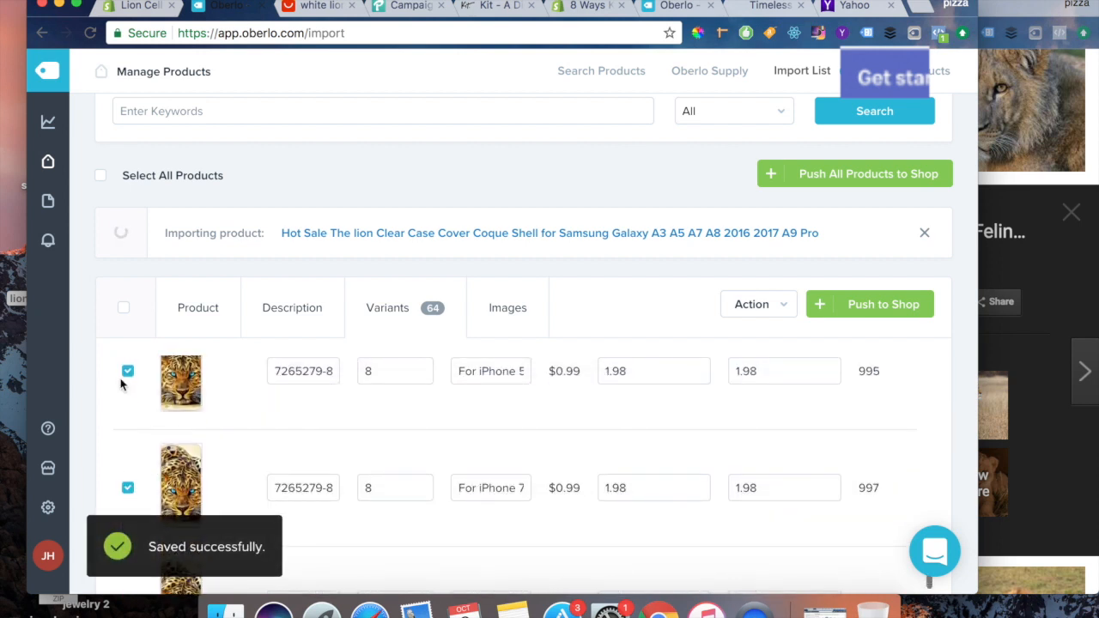
{"action": "left_click", "coordinate": [127, 491]}
{"action": "scroll", "coordinate": [129, 498], "scroll_direction": "down", "scroll_amount": 5}
{"action": "scroll", "coordinate": [129, 498], "scroll_direction": "up", "scroll_amount": 1}
{"action": "scroll", "coordinate": [129, 498], "scroll_direction": "up", "scroll_amount": 1}
{"action": "left_click", "coordinate": [128, 363]}
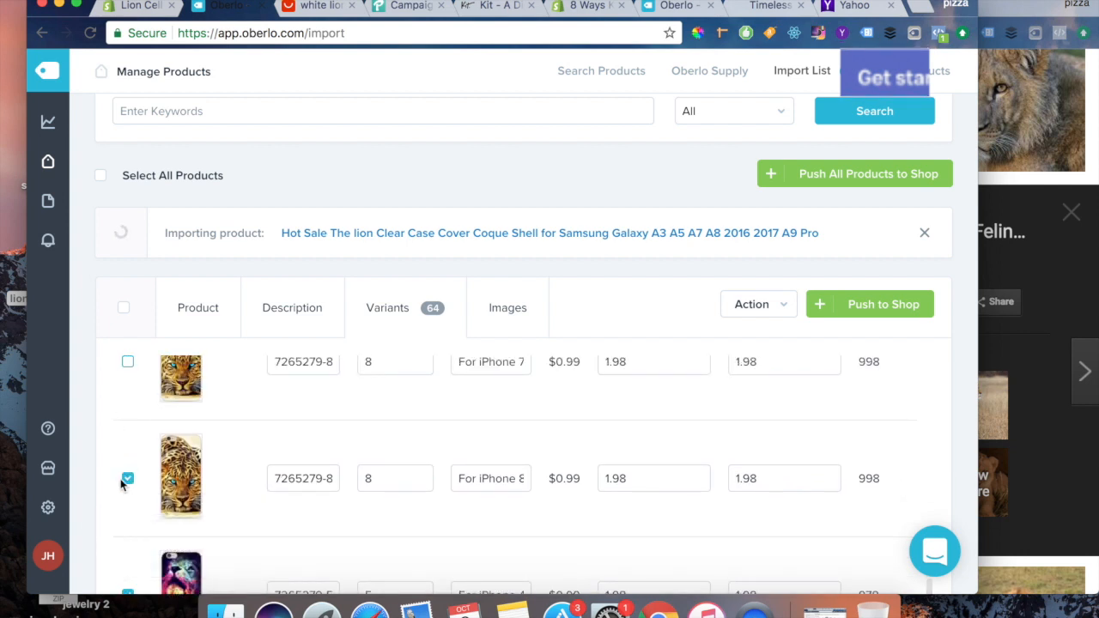
{"action": "left_click", "coordinate": [128, 479]}
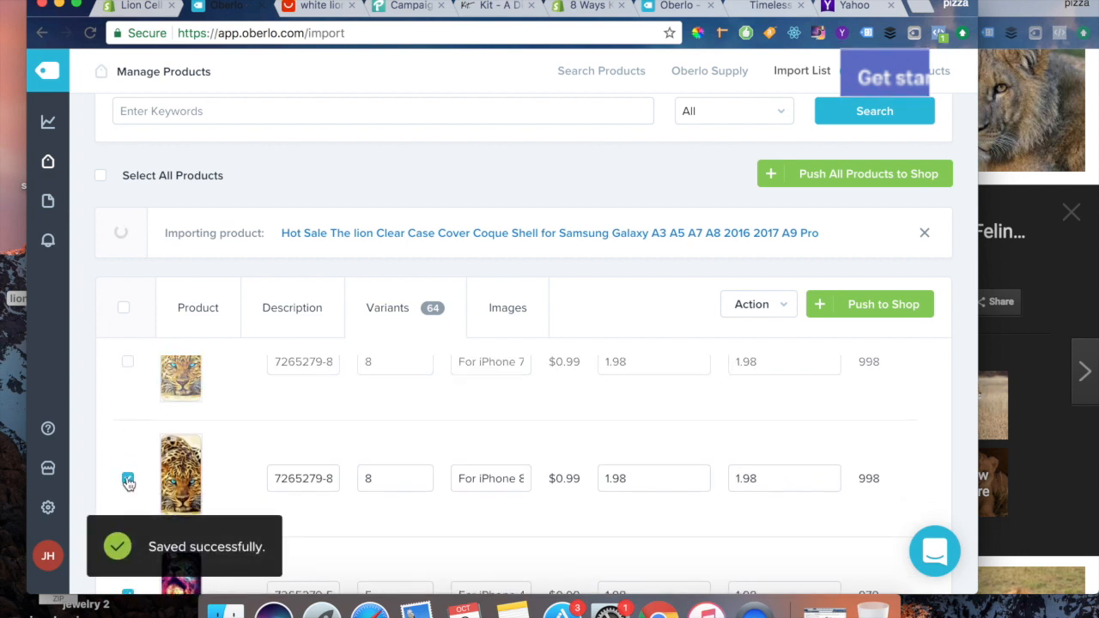
Step: Keep the colorful lion variants (color 5) selected and deselect the owl variants (color 3) for iPhone 4 and iPhone 6
{"action": "scroll", "coordinate": [129, 485], "scroll_direction": "down", "scroll_amount": 2}
{"action": "scroll", "coordinate": [128, 485], "scroll_direction": "down", "scroll_amount": 3}
{"action": "scroll", "coordinate": [128, 486], "scroll_direction": "up", "scroll_amount": 1}
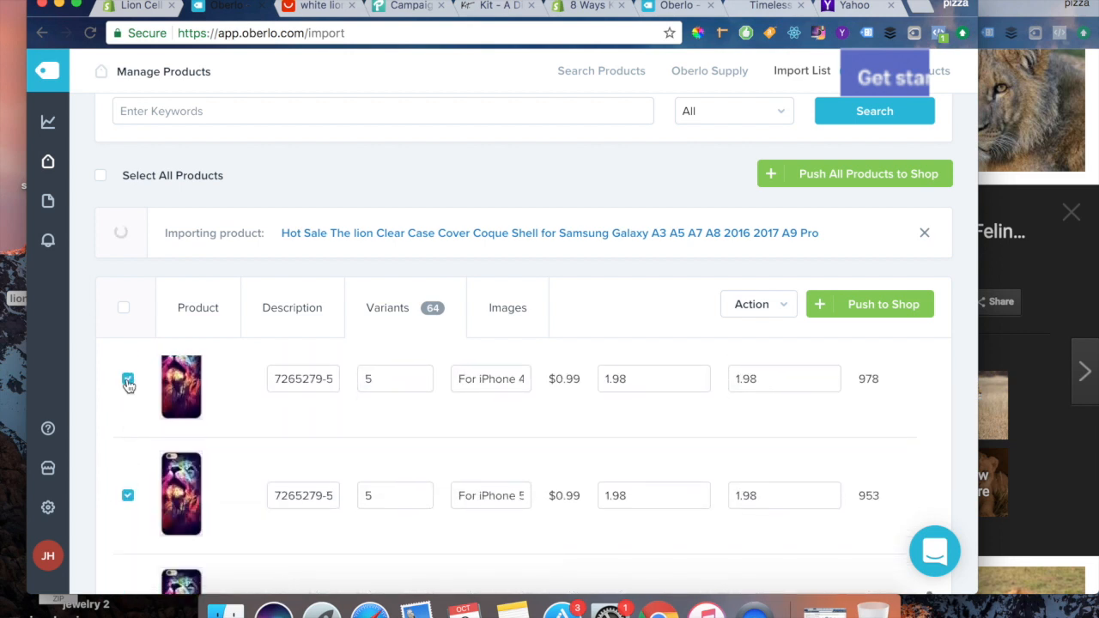
{"action": "scroll", "coordinate": [128, 383], "scroll_direction": "down", "scroll_amount": 10}
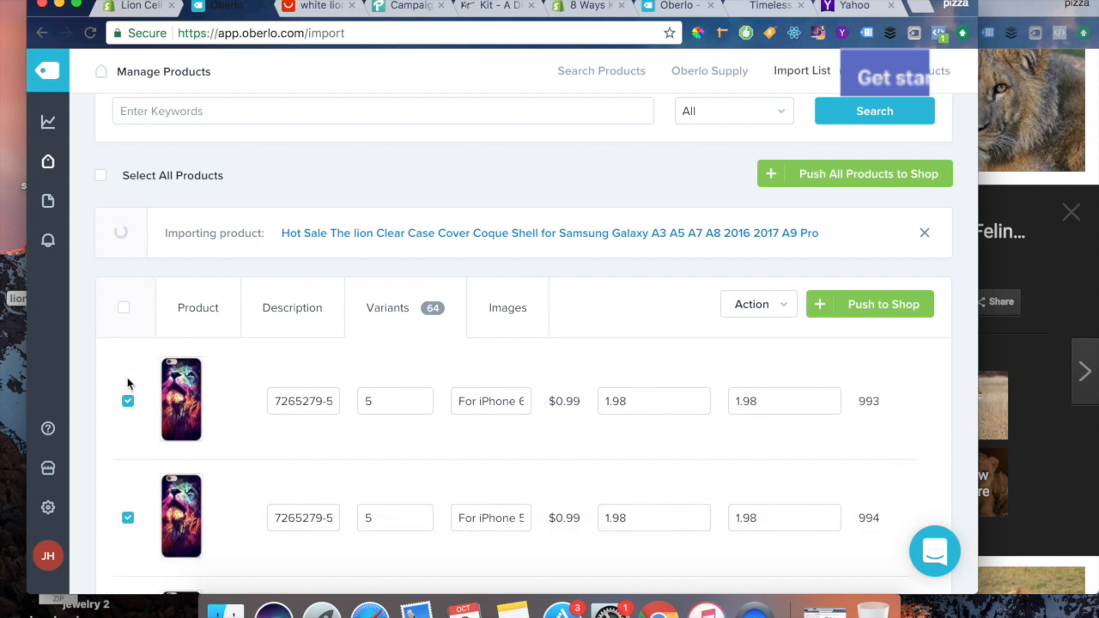
{"action": "scroll", "coordinate": [128, 384], "scroll_direction": "down", "scroll_amount": 6}
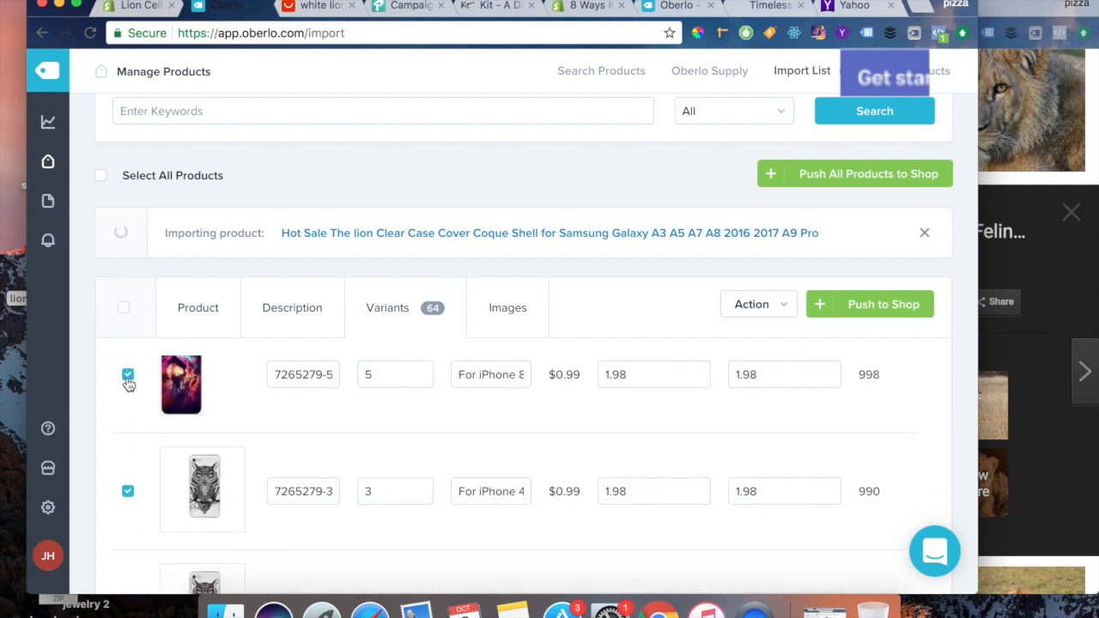
{"action": "left_click", "coordinate": [129, 404]}
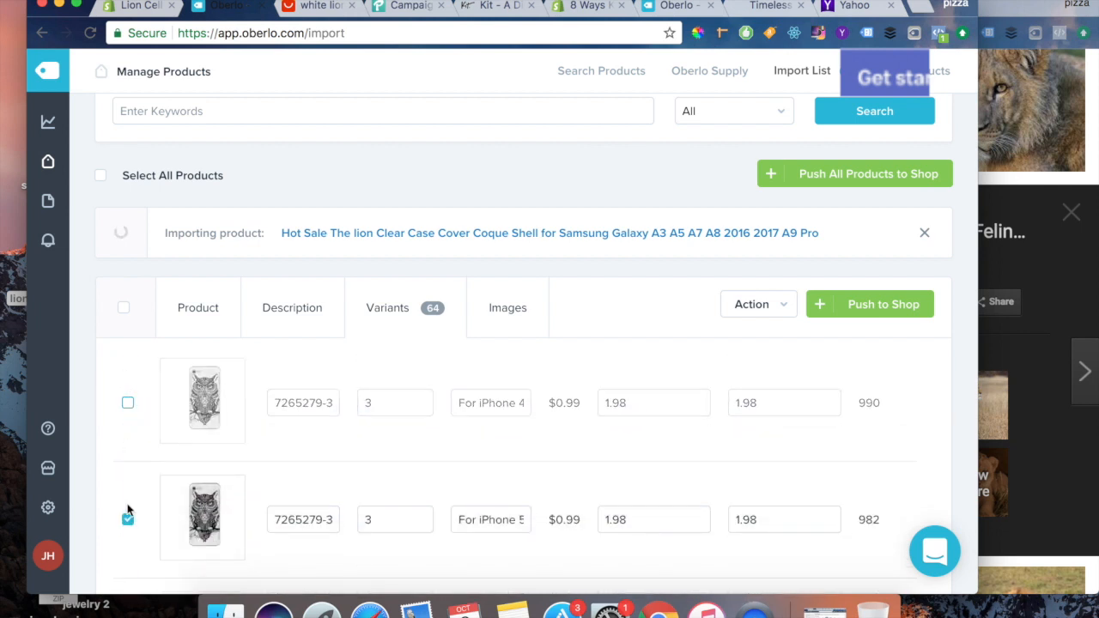
{"action": "scroll", "coordinate": [134, 491], "scroll_direction": "down", "scroll_amount": 1}
{"action": "scroll", "coordinate": [135, 493], "scroll_direction": "down", "scroll_amount": 1}
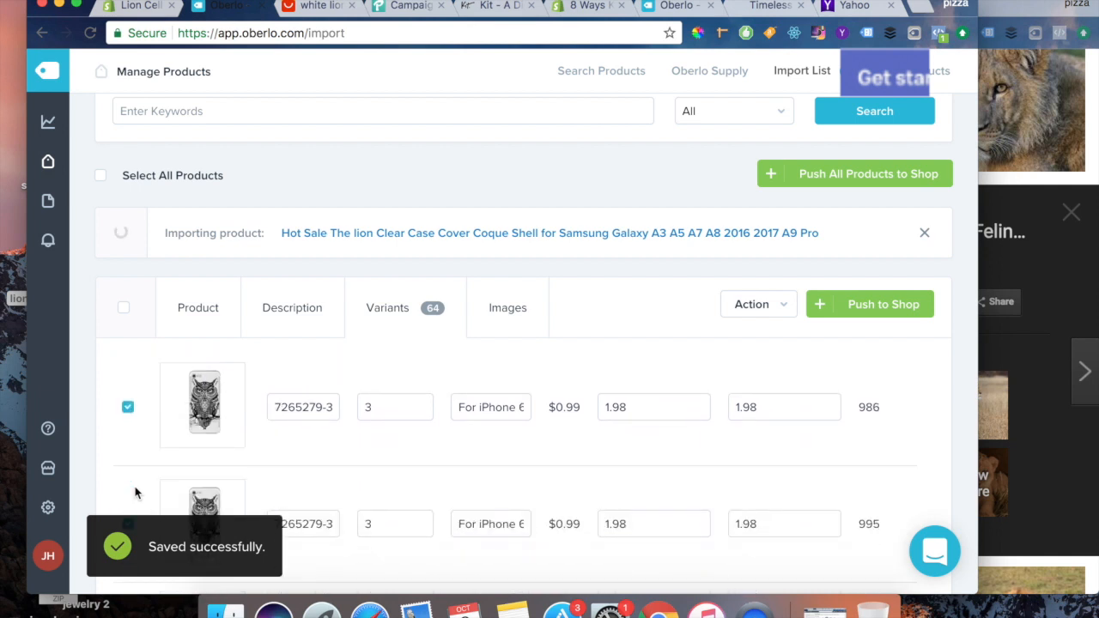
{"action": "left_click", "coordinate": [129, 451]}
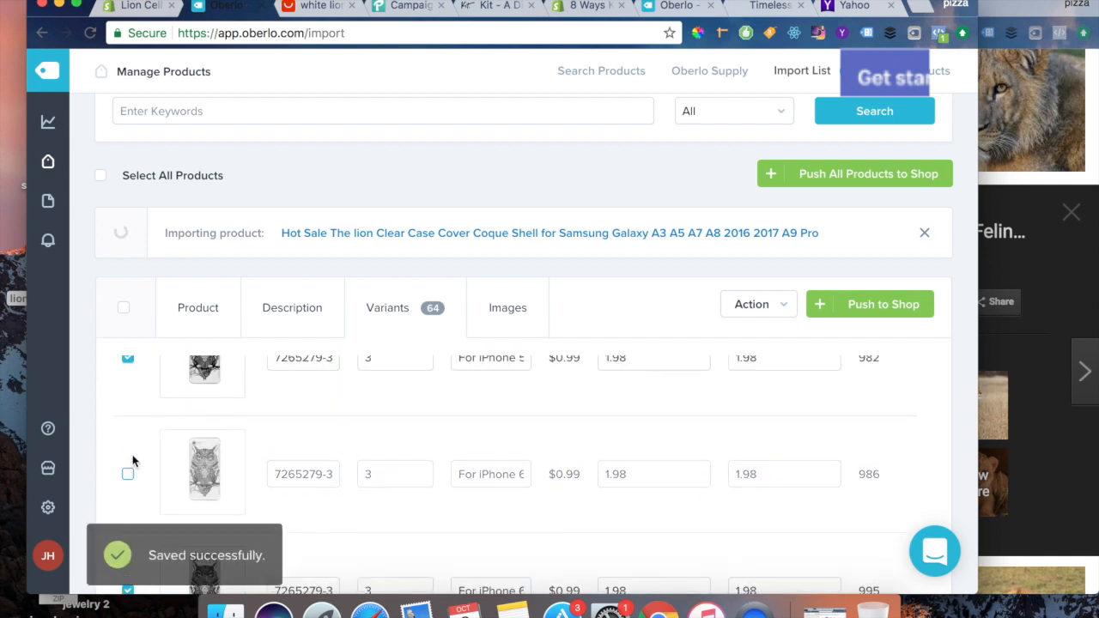
Step: Deselect the rest of the owl variants (color 3), through the one for iPhone 8
{"action": "scroll", "coordinate": [129, 412], "scroll_direction": "up", "scroll_amount": 1}
{"action": "scroll", "coordinate": [128, 394], "scroll_direction": "down", "scroll_amount": 4}
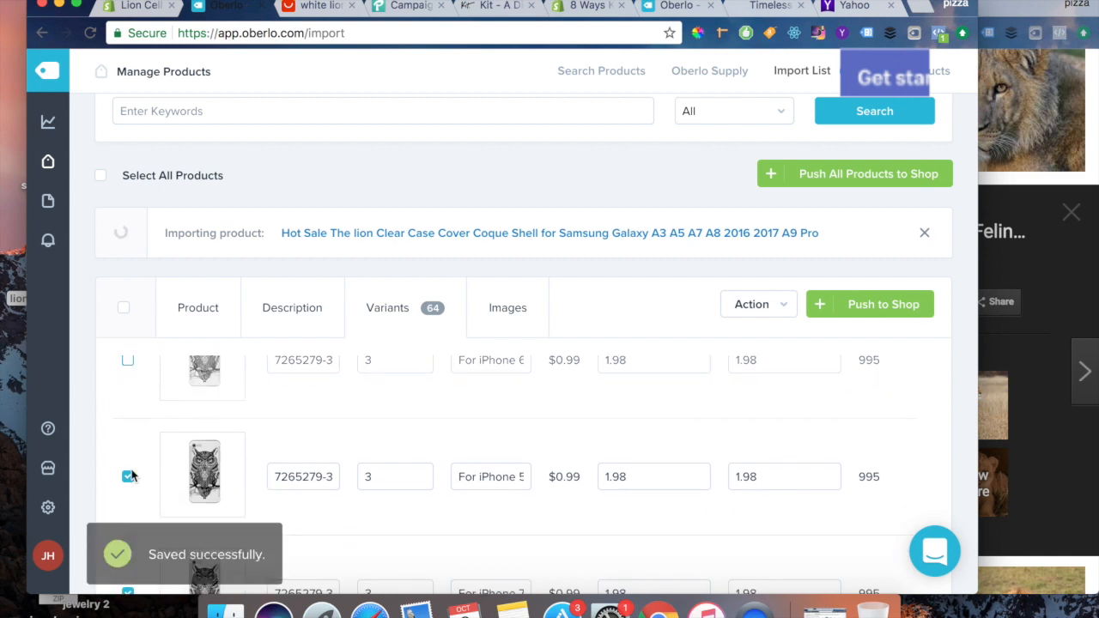
{"action": "scroll", "coordinate": [130, 483], "scroll_direction": "down", "scroll_amount": 2}
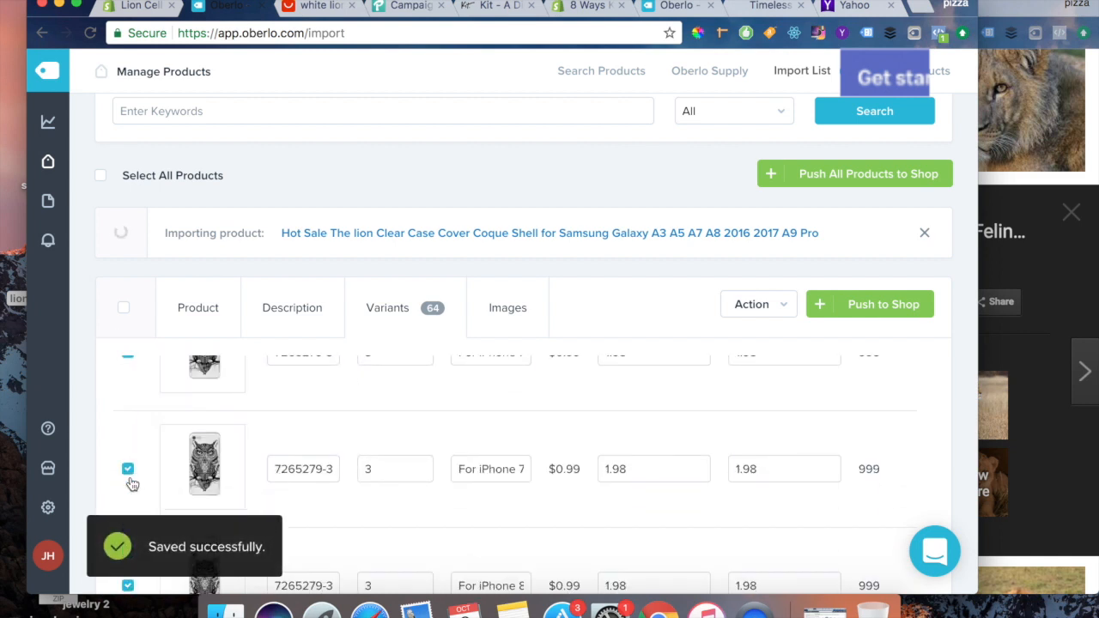
{"action": "scroll", "coordinate": [130, 478], "scroll_direction": "up", "scroll_amount": 1}
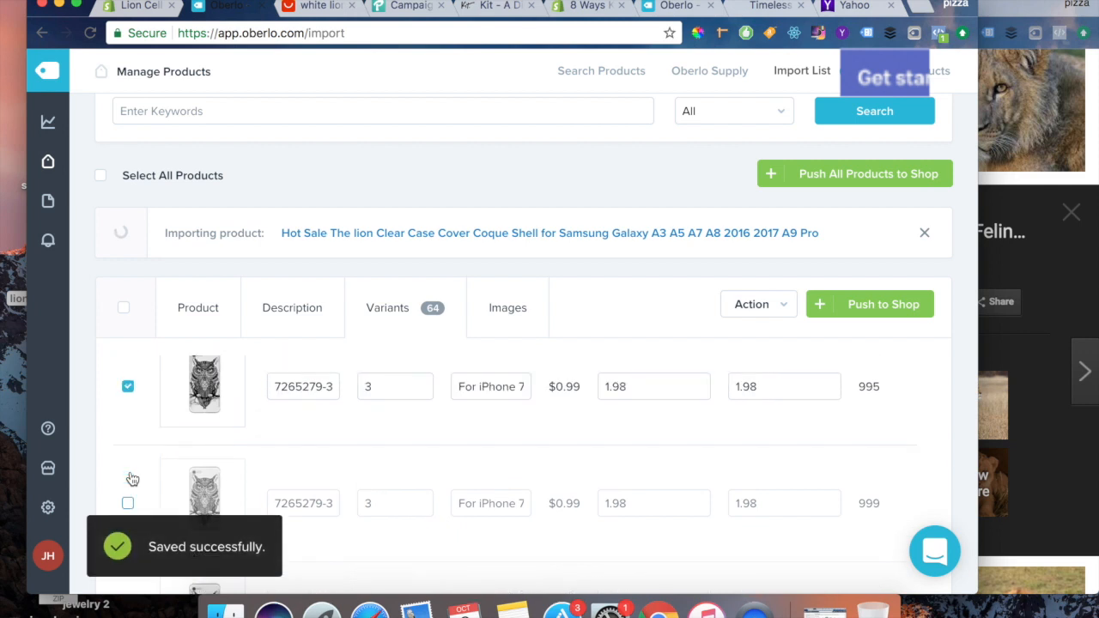
{"action": "scroll", "coordinate": [128, 397], "scroll_direction": "down", "scroll_amount": 3}
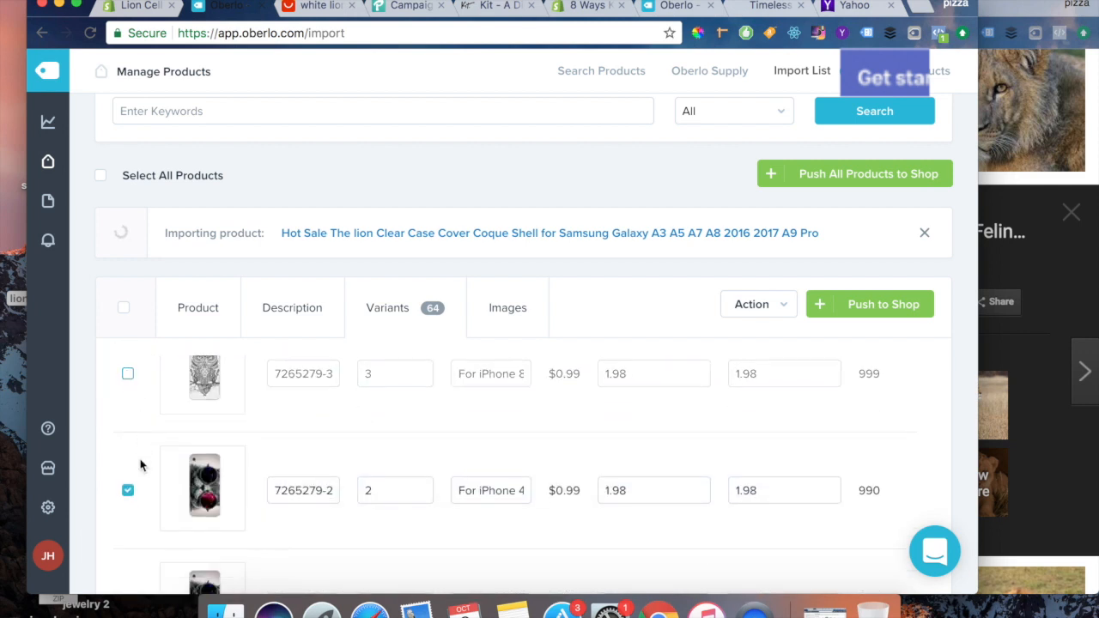
Step: Deselect the sunglasses-design variants (color 2) from iPhone 4 through iPhone 5C
{"action": "left_click", "coordinate": [128, 491]}
{"action": "scroll", "coordinate": [128, 493], "scroll_direction": "down", "scroll_amount": 5}
{"action": "scroll", "coordinate": [129, 493], "scroll_direction": "up", "scroll_amount": 1}
{"action": "left_click", "coordinate": [128, 480]}
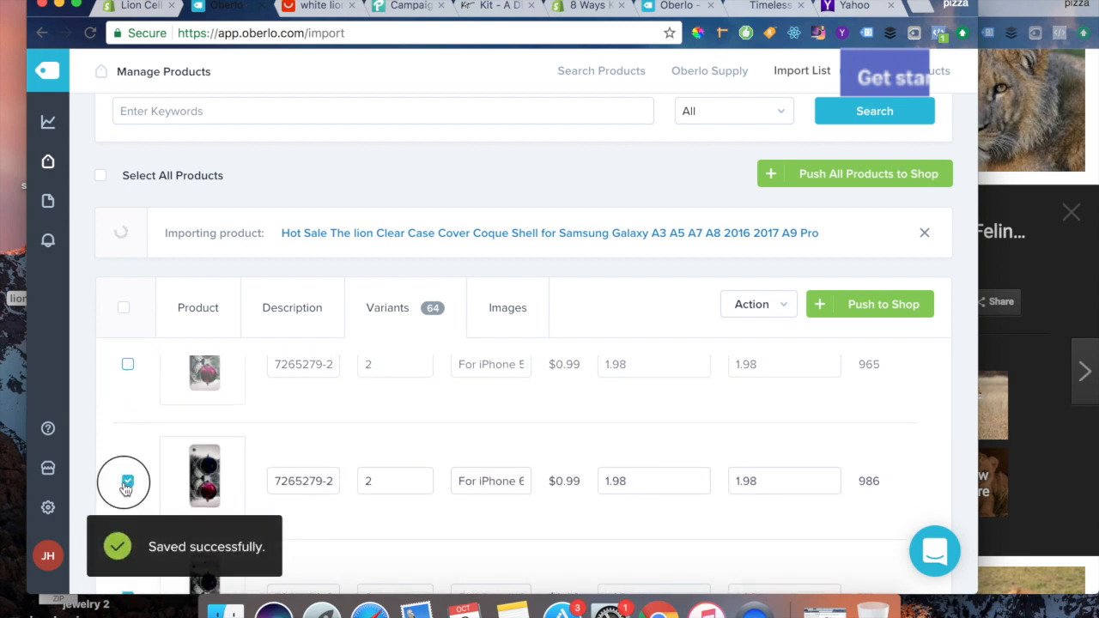
{"action": "scroll", "coordinate": [124, 485], "scroll_direction": "down", "scroll_amount": 4}
{"action": "scroll", "coordinate": [126, 488], "scroll_direction": "up", "scroll_amount": 1}
{"action": "left_click", "coordinate": [126, 466]}
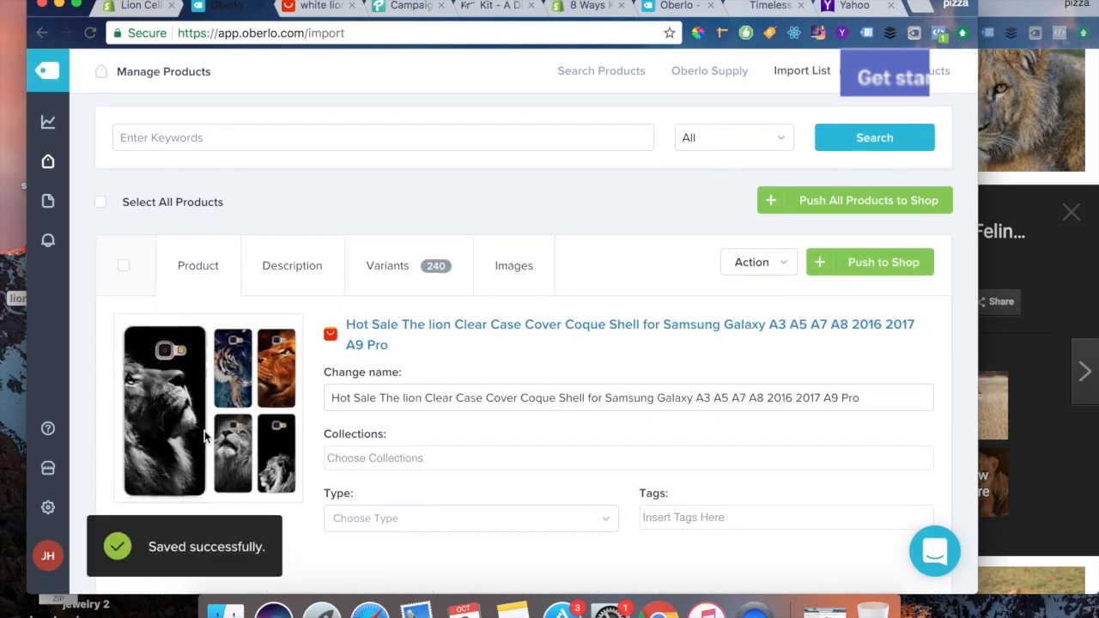
Step: Deselect the sunglasses-design variants (color 2) for iPhone 7 8, 7 8 Plus and 8, and expand the browser window to full screen
{"action": "scroll", "coordinate": [204, 431], "scroll_direction": "down", "scroll_amount": 5}
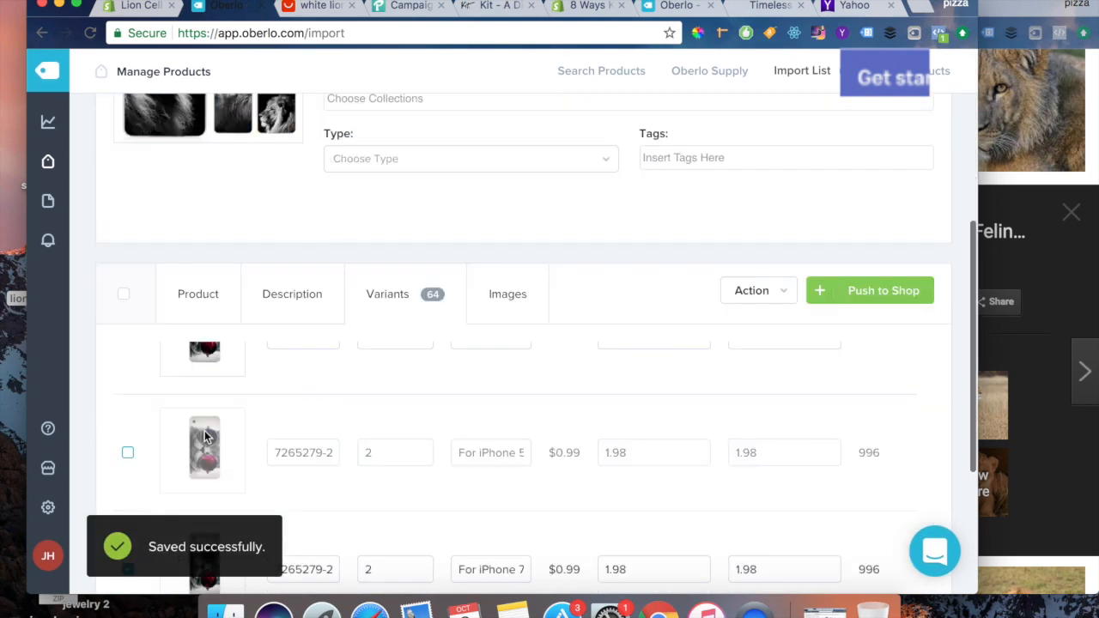
{"action": "left_click", "coordinate": [128, 459]}
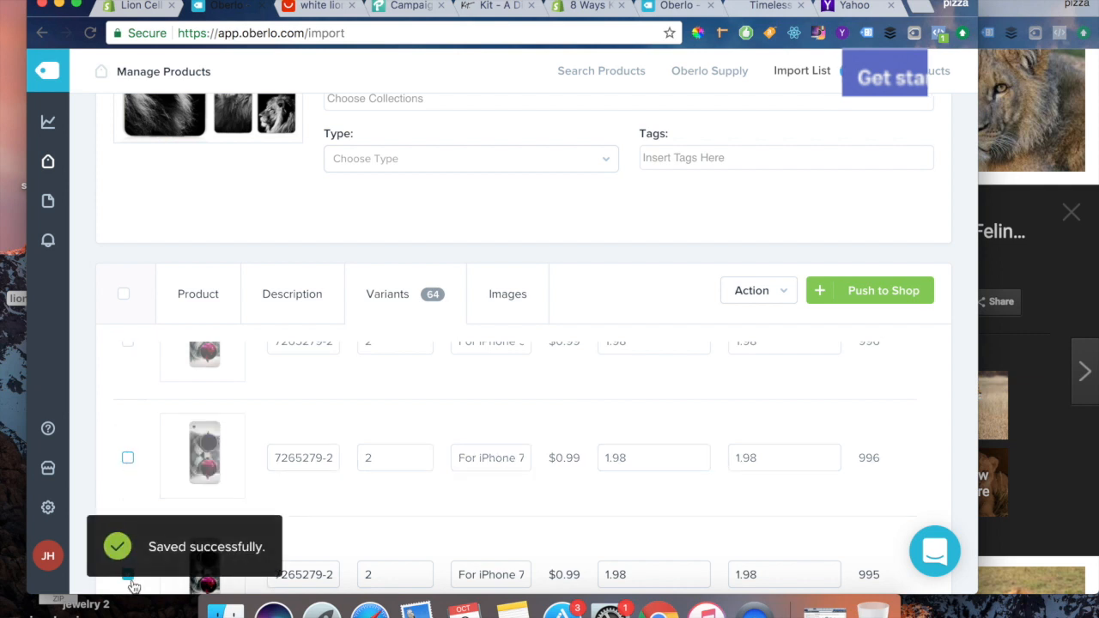
{"action": "left_click", "coordinate": [128, 576]}
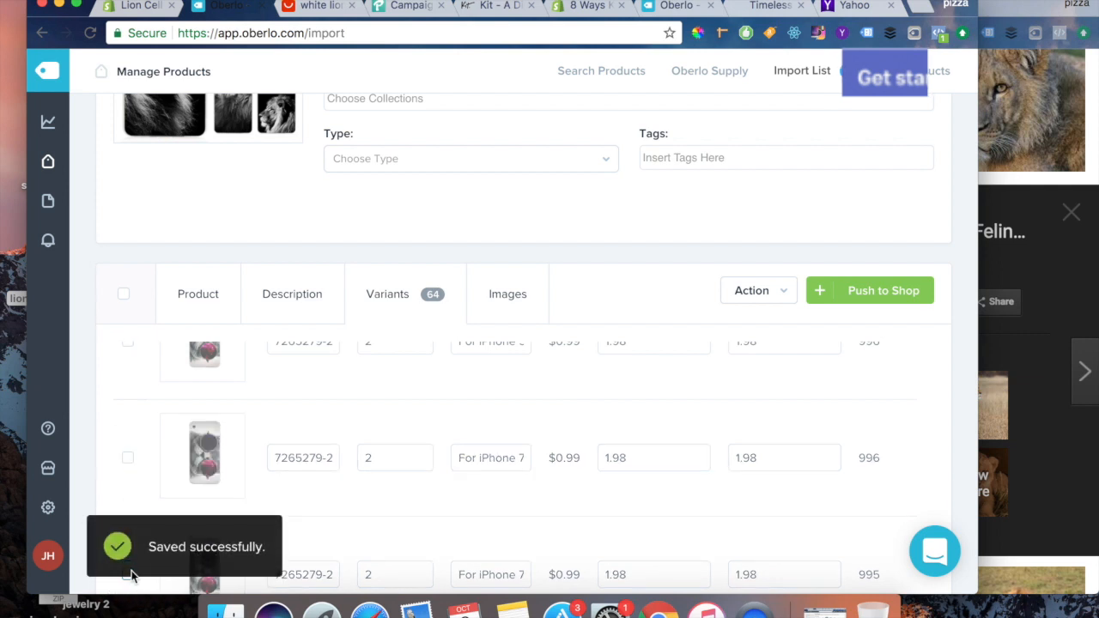
{"action": "scroll", "coordinate": [93, 277], "scroll_direction": "down", "scroll_amount": 3}
{"action": "left_click", "coordinate": [76, 8]}
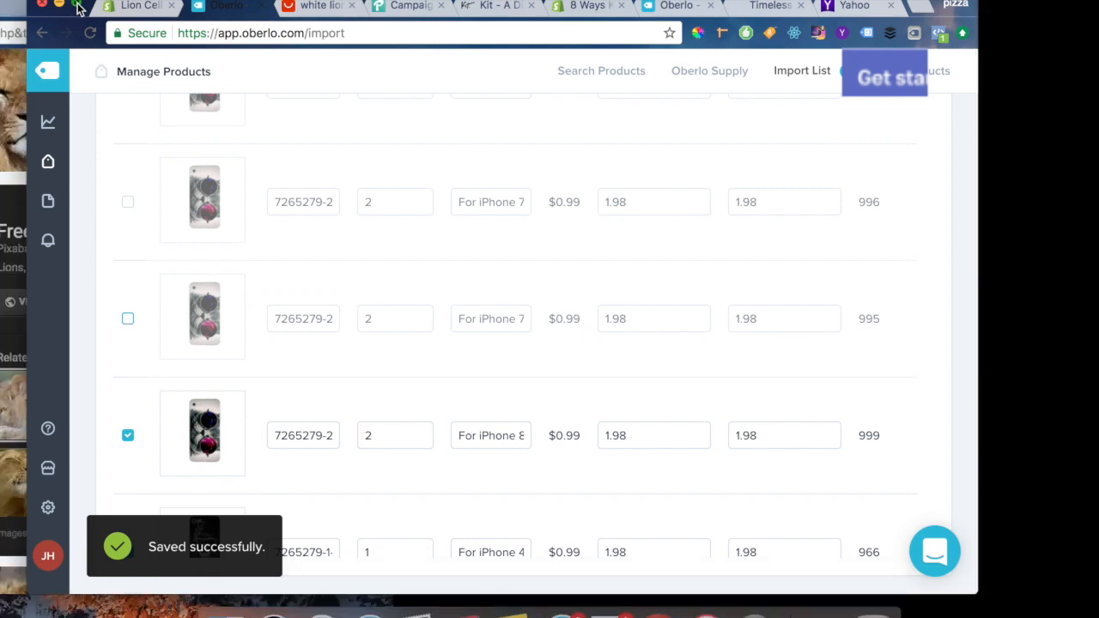
{"action": "scroll", "coordinate": [157, 453], "scroll_direction": "down", "scroll_amount": 4}
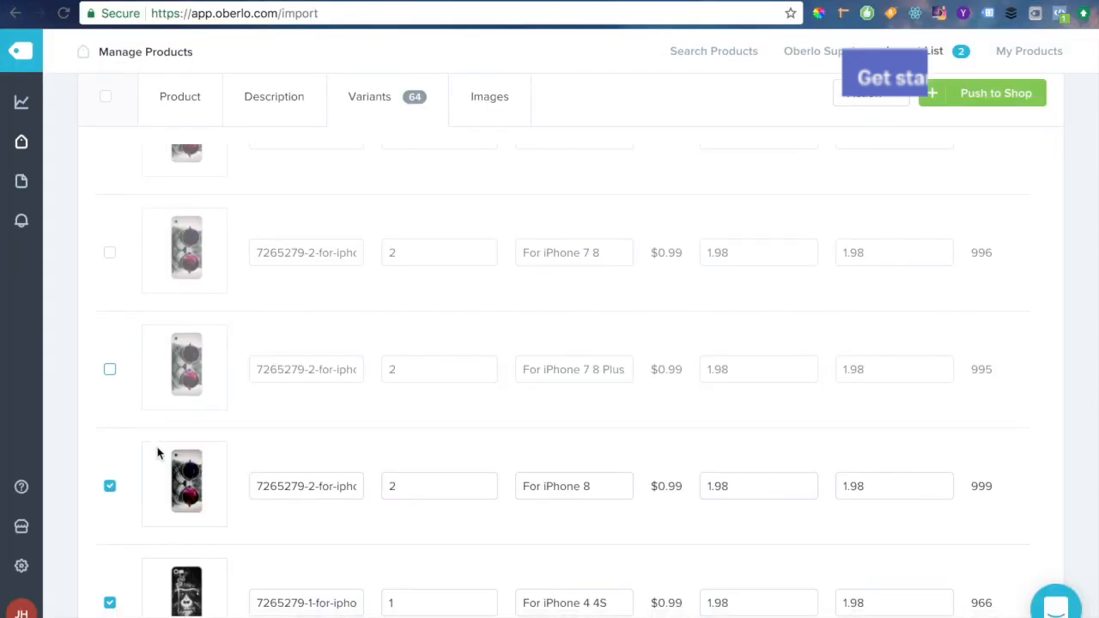
{"action": "scroll", "coordinate": [157, 452], "scroll_direction": "up", "scroll_amount": 1}
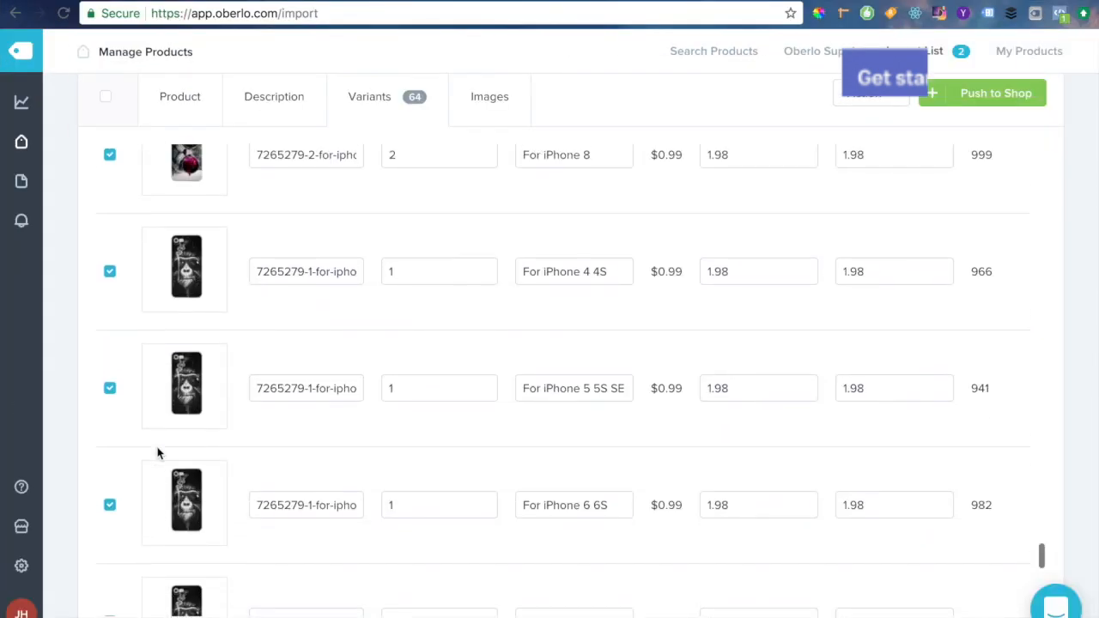
{"action": "left_click", "coordinate": [110, 163]}
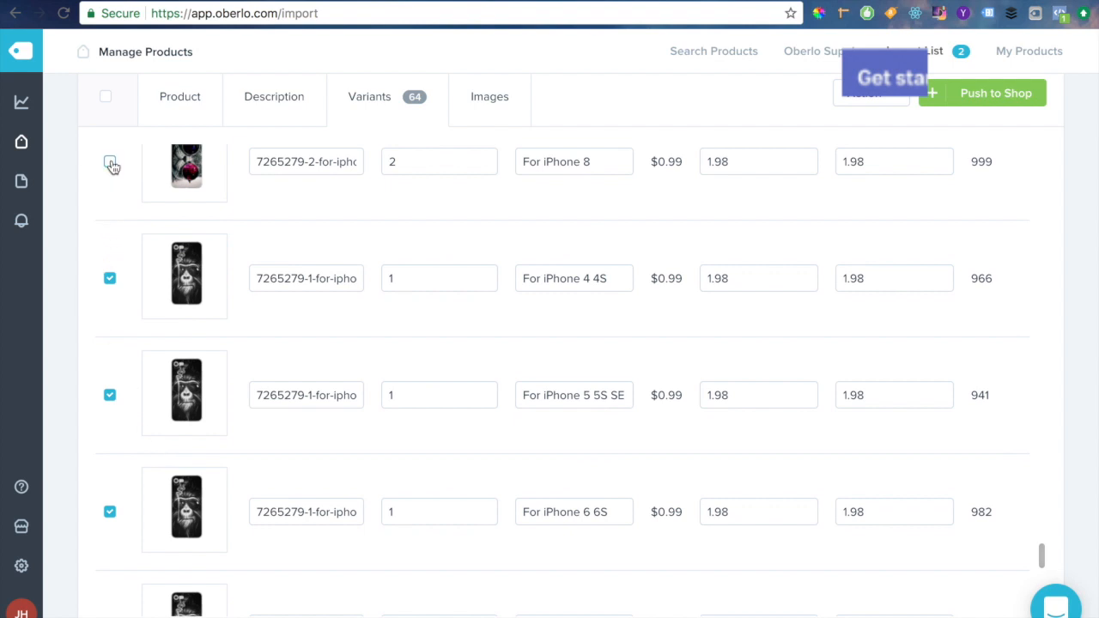
Step: Deselect the monkey variants (color 1) for iPhone 4 4S, 5 5S SE, 6 6S, 6 6S Plus and 5C
{"action": "left_click", "coordinate": [109, 394]}
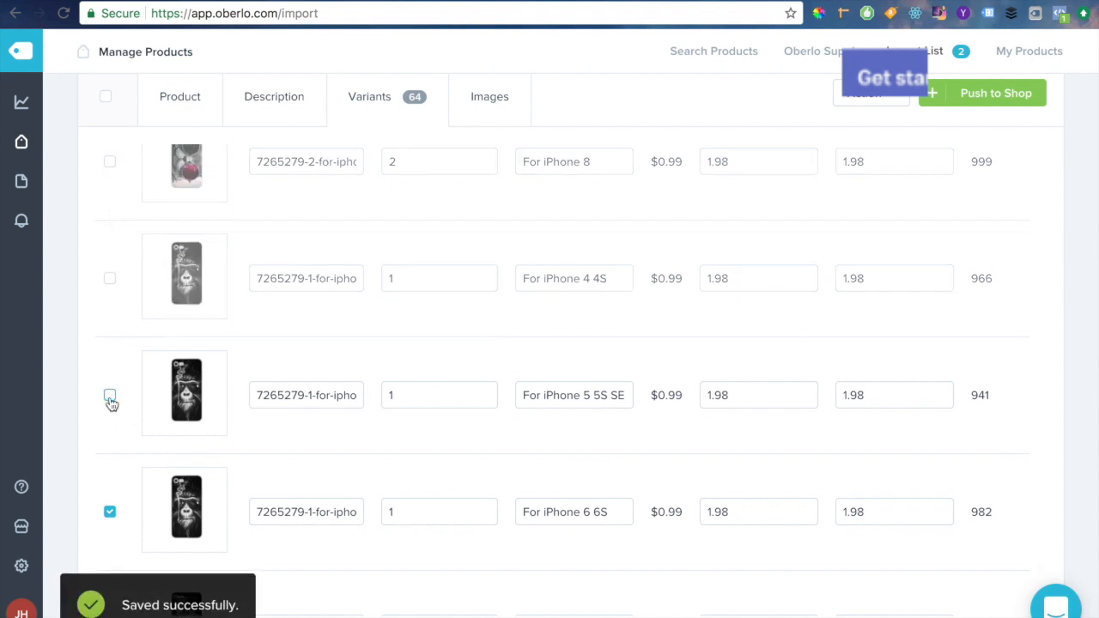
{"action": "left_click", "coordinate": [110, 512]}
{"action": "scroll", "coordinate": [112, 515], "scroll_direction": "down", "scroll_amount": 3}
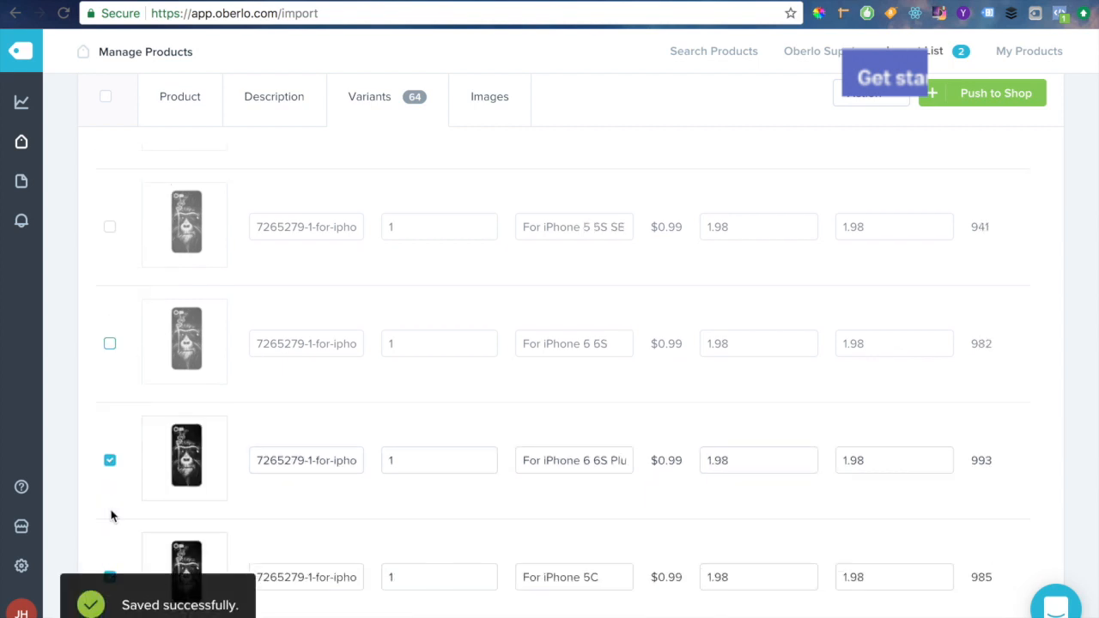
{"action": "left_click", "coordinate": [110, 236]}
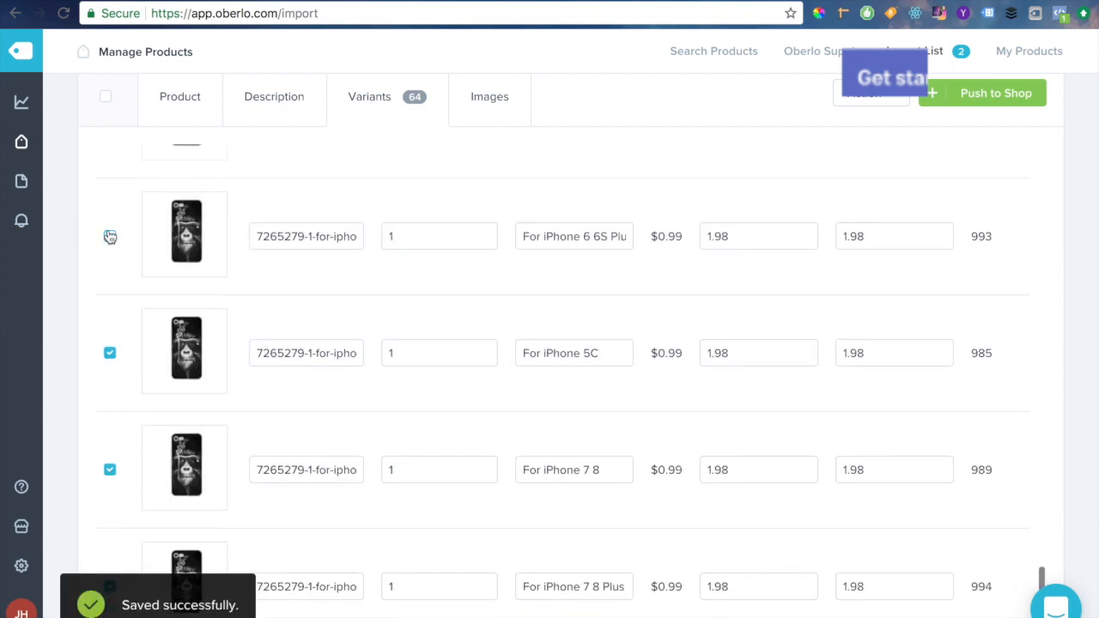
{"action": "left_click", "coordinate": [109, 352]}
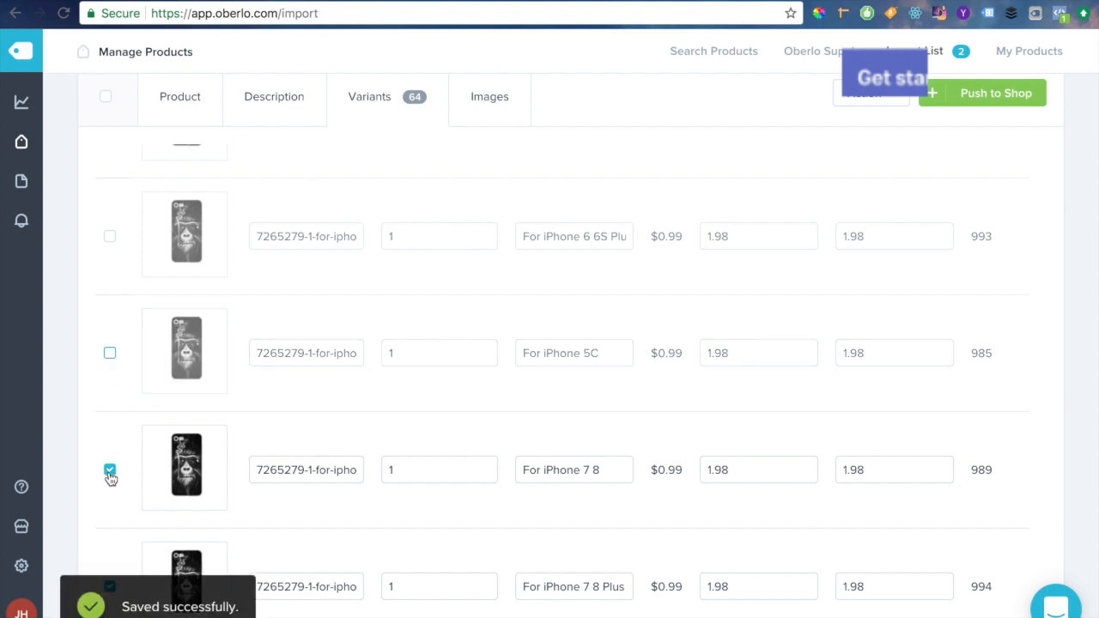
Step: Deselect the last monkey variants (color 1), for iPhone 7 8, 7 8 Plus and 8
{"action": "scroll", "coordinate": [110, 479], "scroll_direction": "down", "scroll_amount": 2}
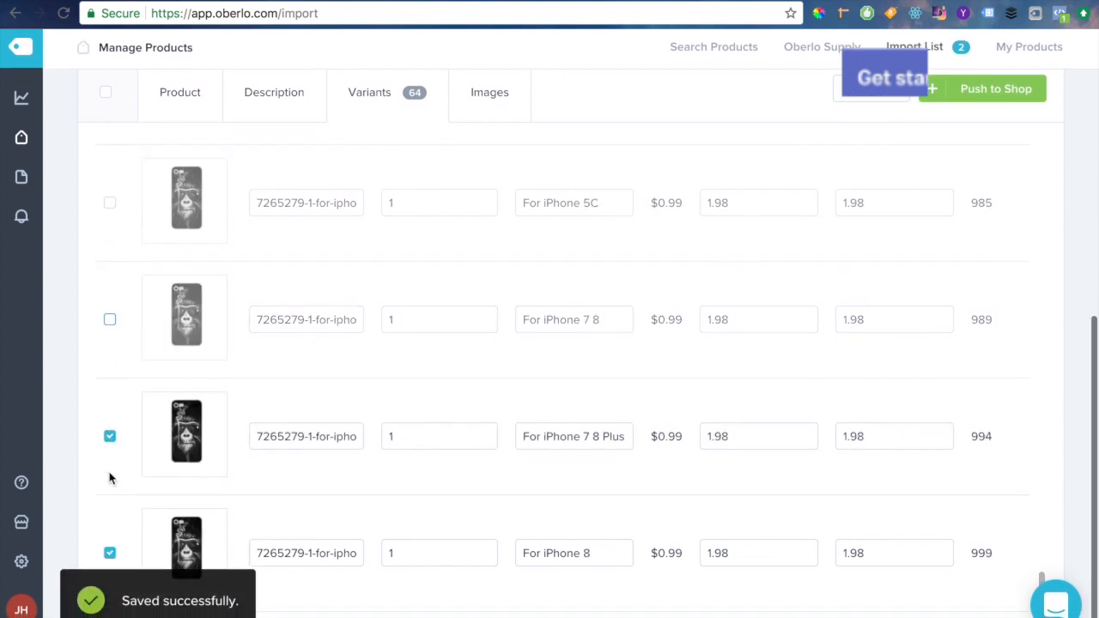
{"action": "scroll", "coordinate": [110, 479], "scroll_direction": "up", "scroll_amount": 1}
{"action": "left_click", "coordinate": [109, 440]}
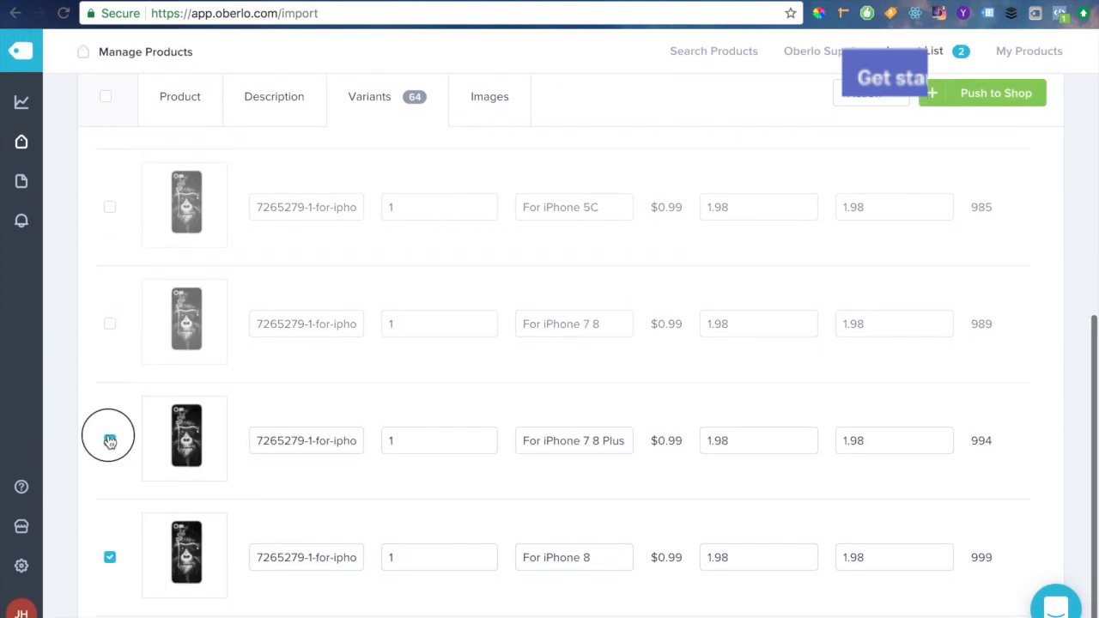
{"action": "left_click", "coordinate": [110, 559]}
Step: Set the price of all phone case variants to the new value 0
{"action": "scroll", "coordinate": [361, 397], "scroll_direction": "down", "scroll_amount": 2}
{"action": "scroll", "coordinate": [360, 395], "scroll_direction": "up", "scroll_amount": 15}
{"action": "scroll", "coordinate": [361, 393], "scroll_direction": "up", "scroll_amount": 10}
{"action": "scroll", "coordinate": [360, 393], "scroll_direction": "down", "scroll_amount": 4}
{"action": "scroll", "coordinate": [360, 399], "scroll_direction": "down", "scroll_amount": 2}
{"action": "scroll", "coordinate": [360, 399], "scroll_direction": "up", "scroll_amount": 1}
{"action": "scroll", "coordinate": [361, 399], "scroll_direction": "up", "scroll_amount": 1}
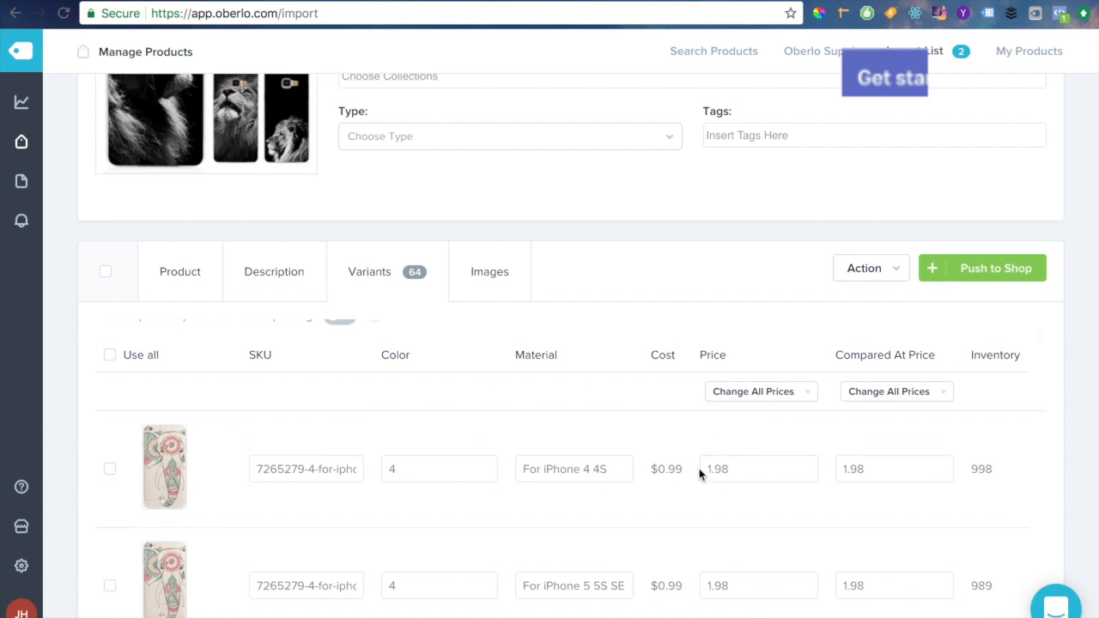
{"action": "left_click", "coordinate": [775, 396]}
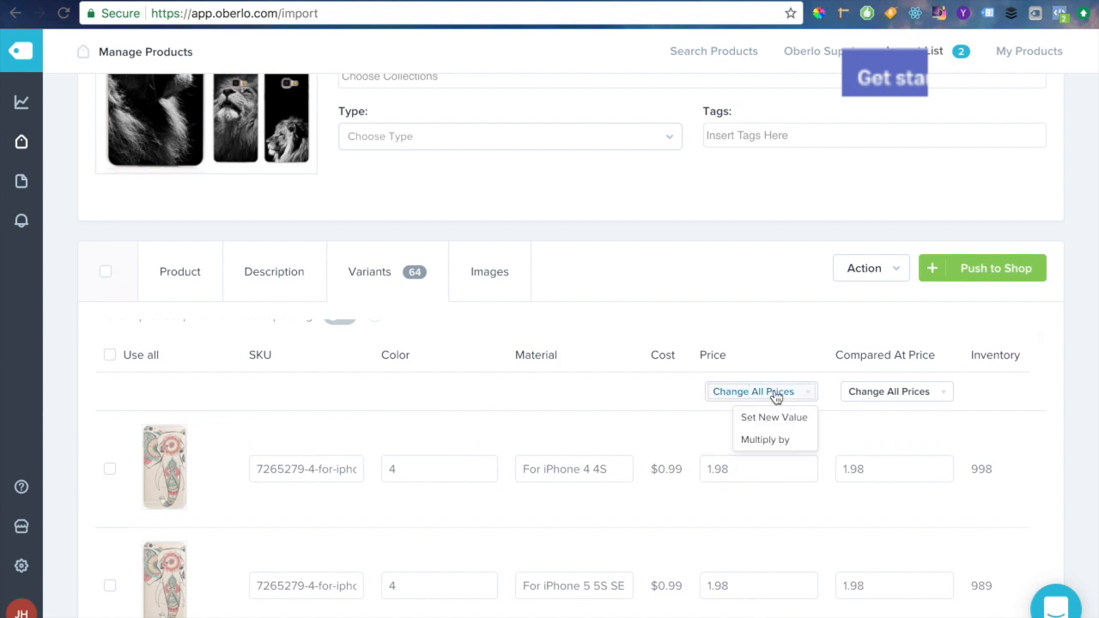
{"action": "left_click", "coordinate": [774, 418]}
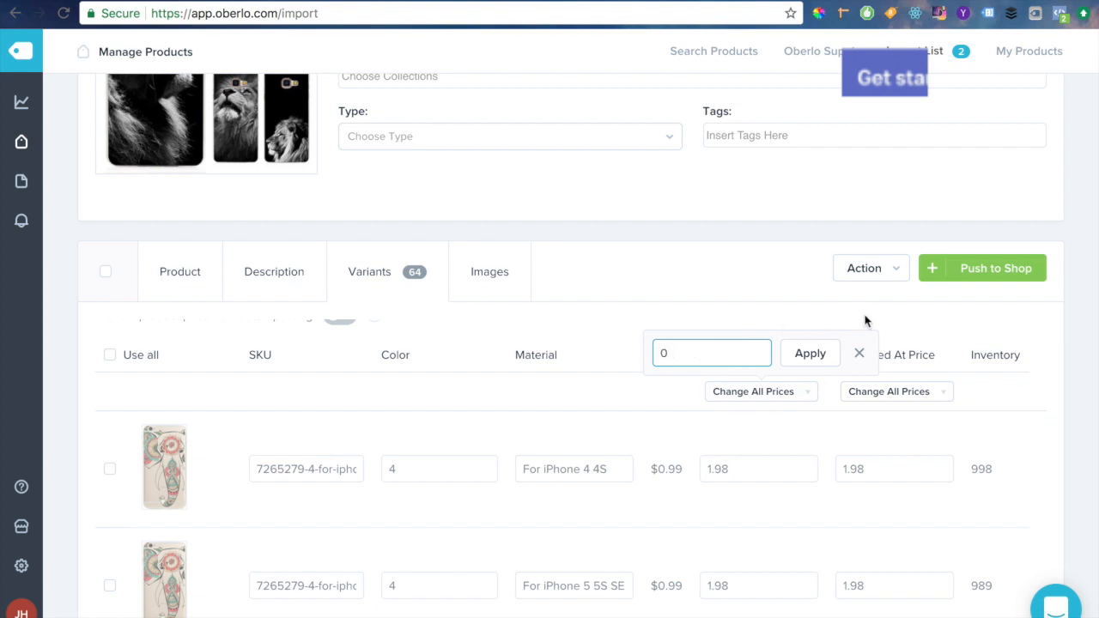
{"action": "type", "text": "0"}
{"action": "left_click", "coordinate": [795, 359]}
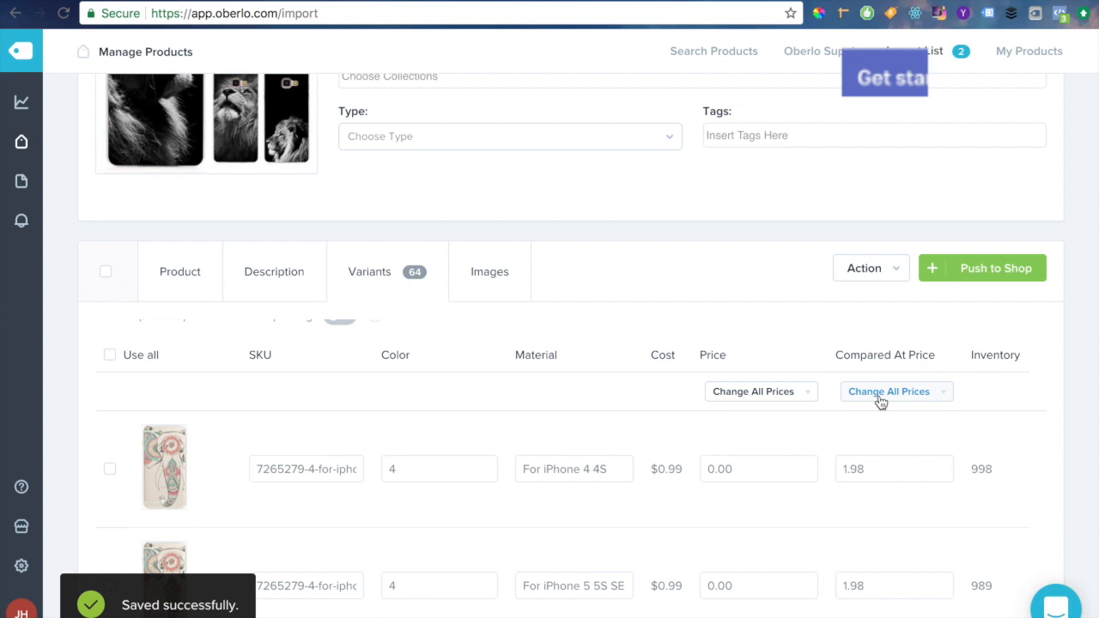
Step: Set the compared-at price of all phone case variants to 19.99 and check the variant rows
{"action": "left_click", "coordinate": [880, 401]}
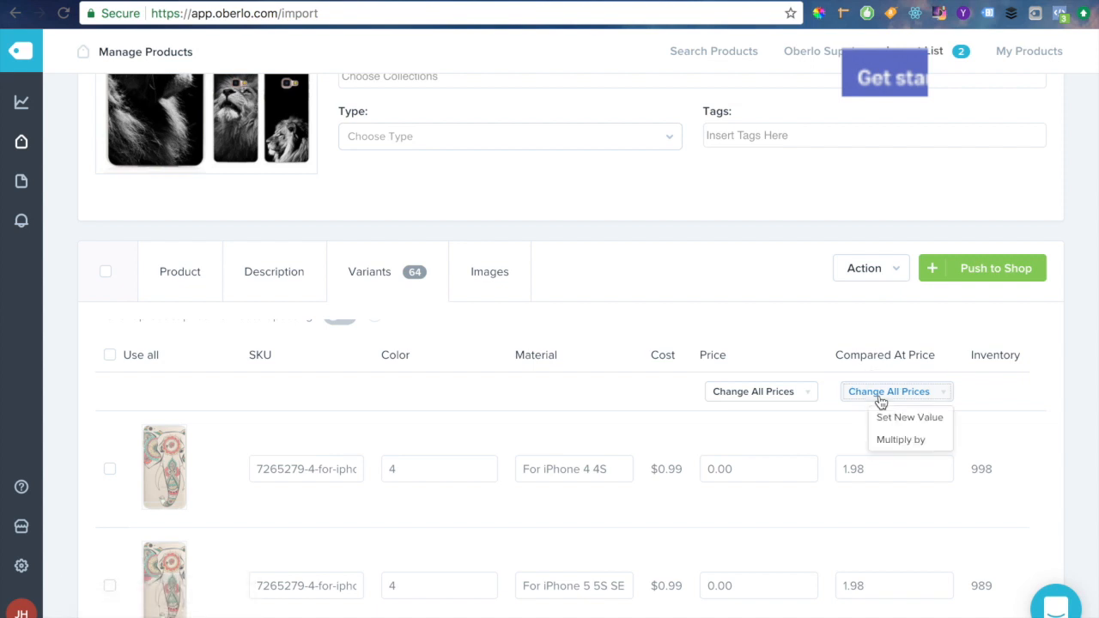
{"action": "left_click", "coordinate": [907, 421]}
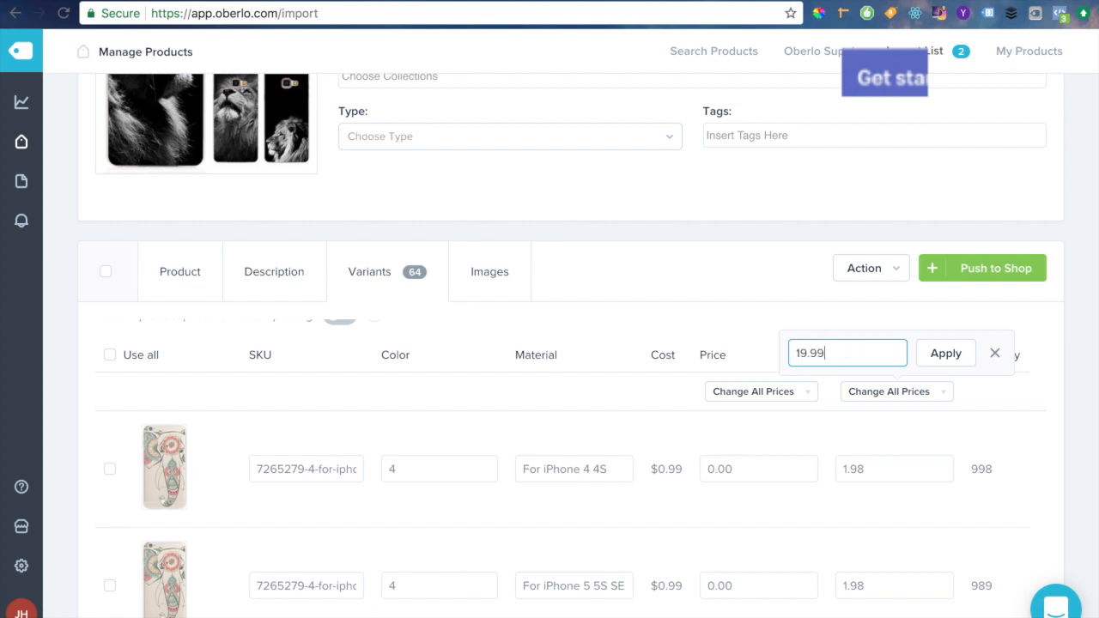
{"action": "left_click", "coordinate": [943, 359]}
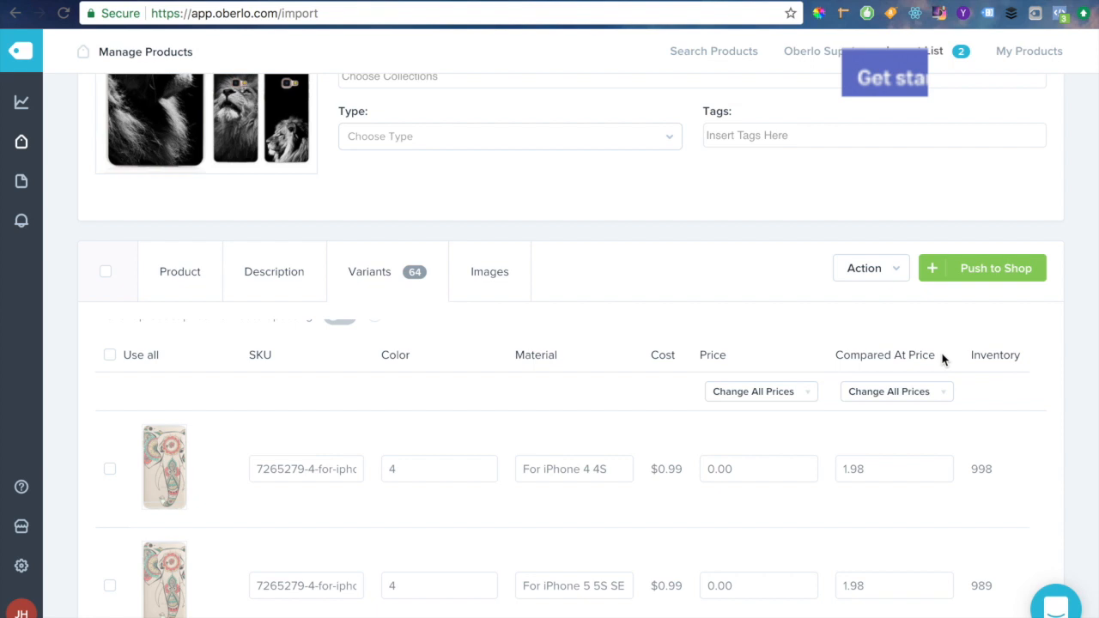
{"action": "scroll", "coordinate": [913, 444], "scroll_direction": "down", "scroll_amount": 5}
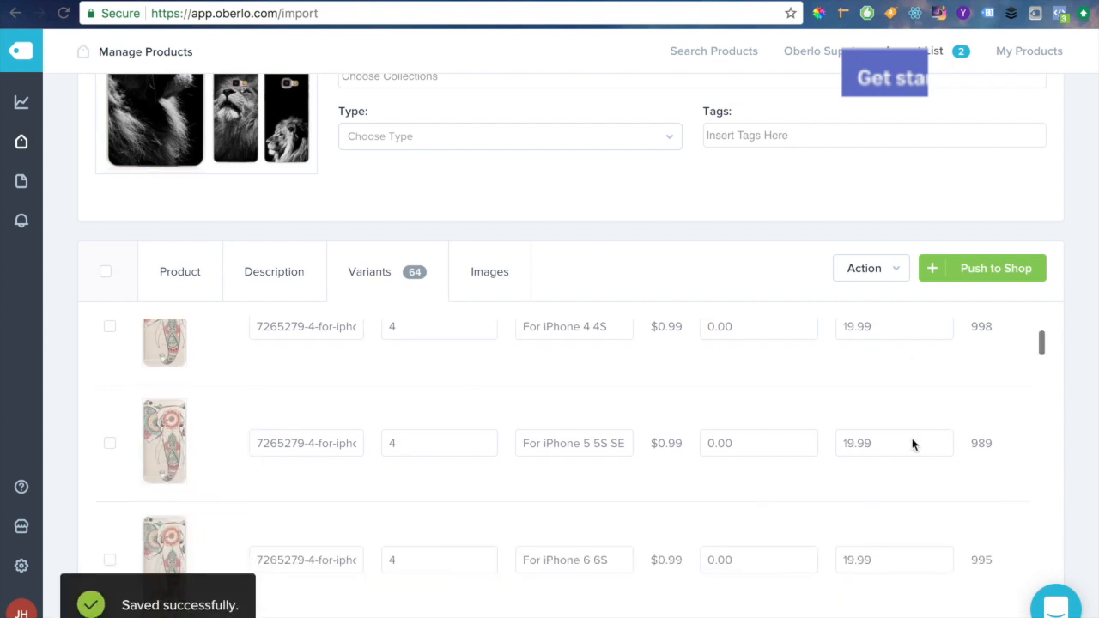
{"action": "scroll", "coordinate": [913, 443], "scroll_direction": "up", "scroll_amount": 2}
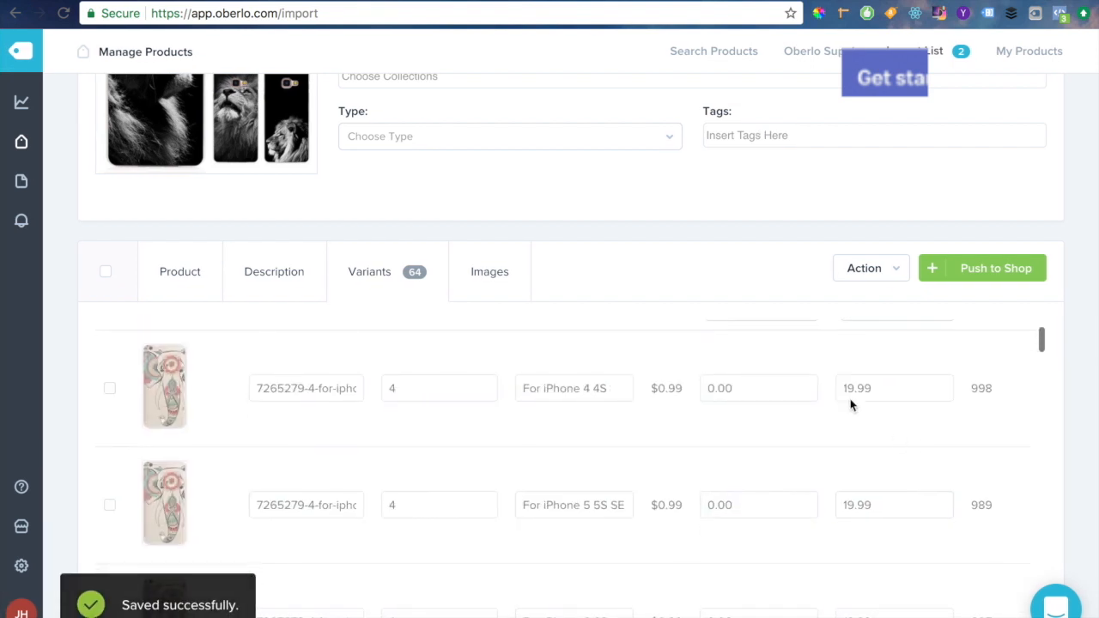
Step: Add the rainbow-coloured lion image and the purple galaxy lion image beside it to the product's images
{"action": "left_click", "coordinate": [501, 289]}
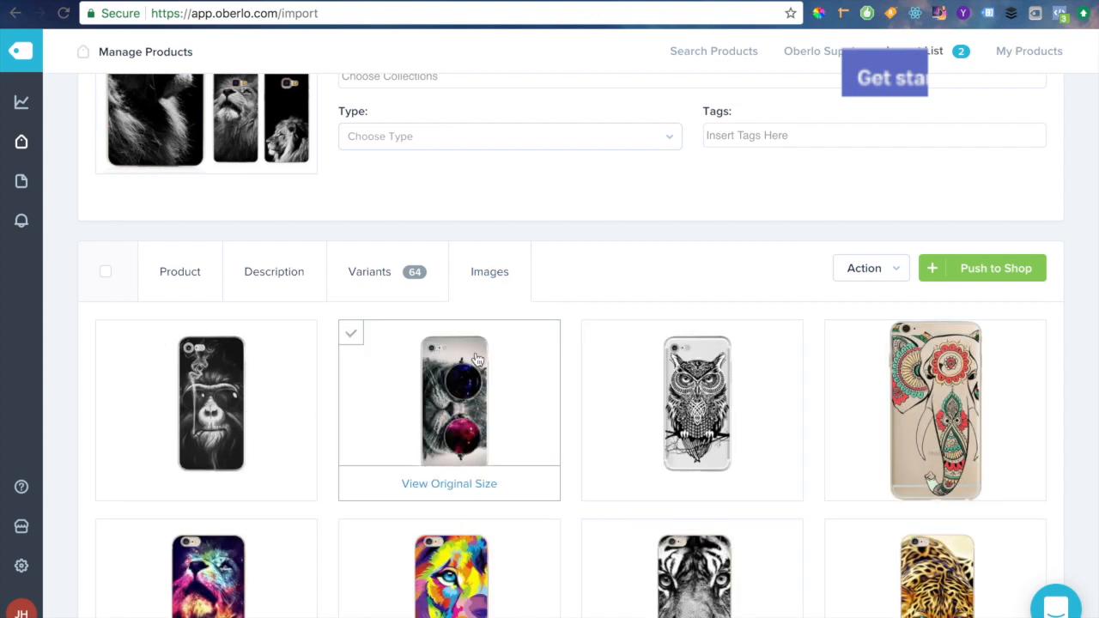
{"action": "scroll", "coordinate": [702, 403], "scroll_direction": "down", "scroll_amount": 3}
{"action": "scroll", "coordinate": [702, 407], "scroll_direction": "up", "scroll_amount": 1}
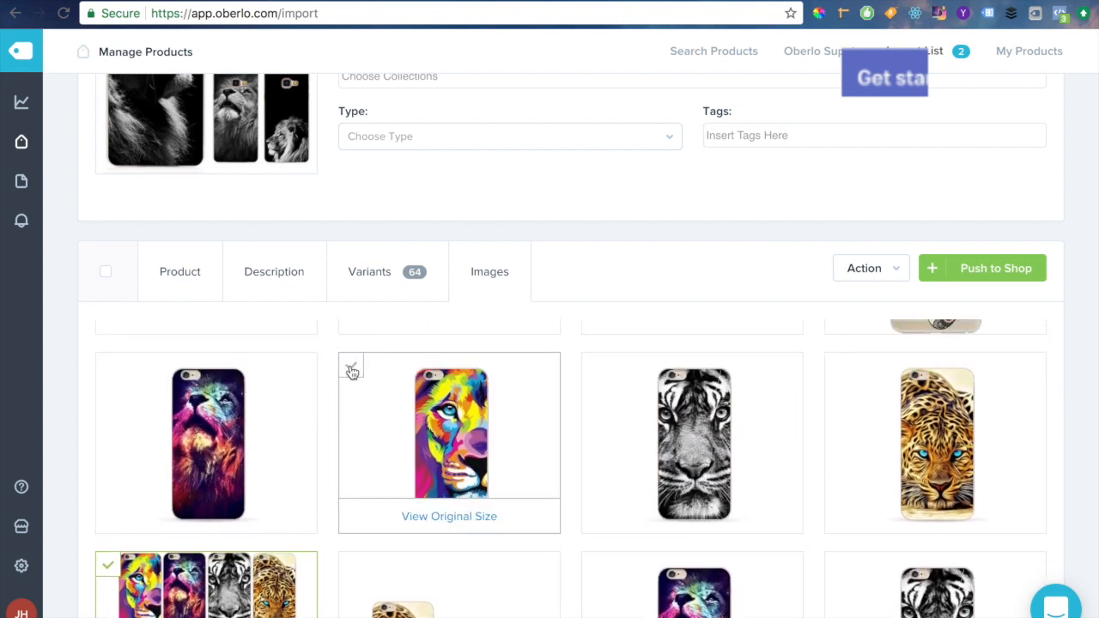
{"action": "left_click", "coordinate": [352, 368]}
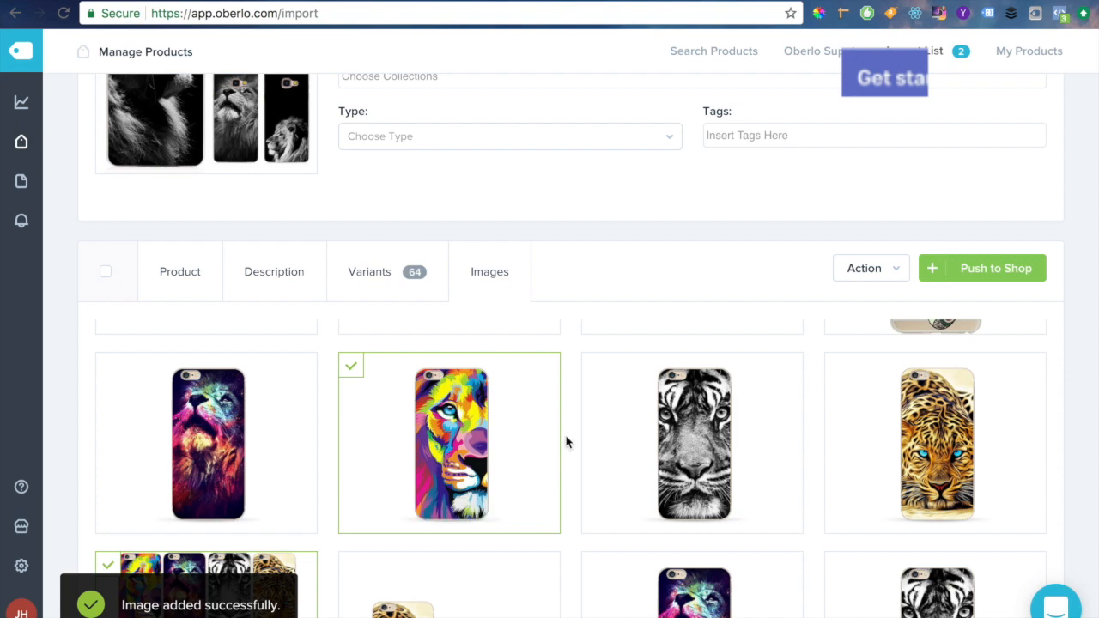
{"action": "left_click", "coordinate": [118, 382]}
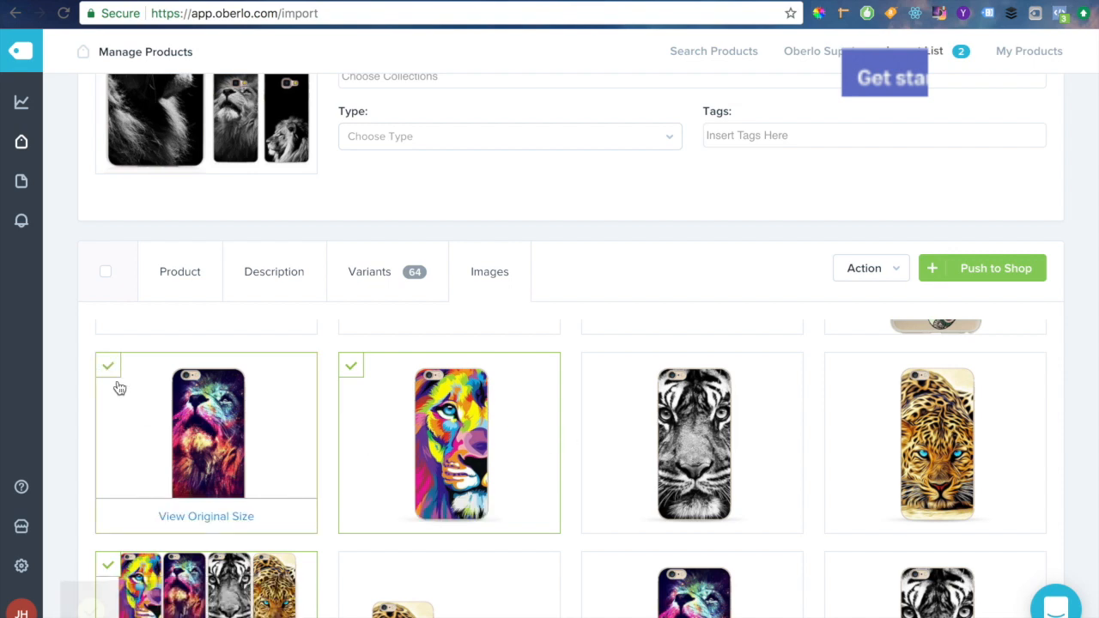
Step: Also add the second galaxy lion image, in the row that starts with the eight-case collage
{"action": "scroll", "coordinate": [678, 481], "scroll_direction": "down", "scroll_amount": 10}
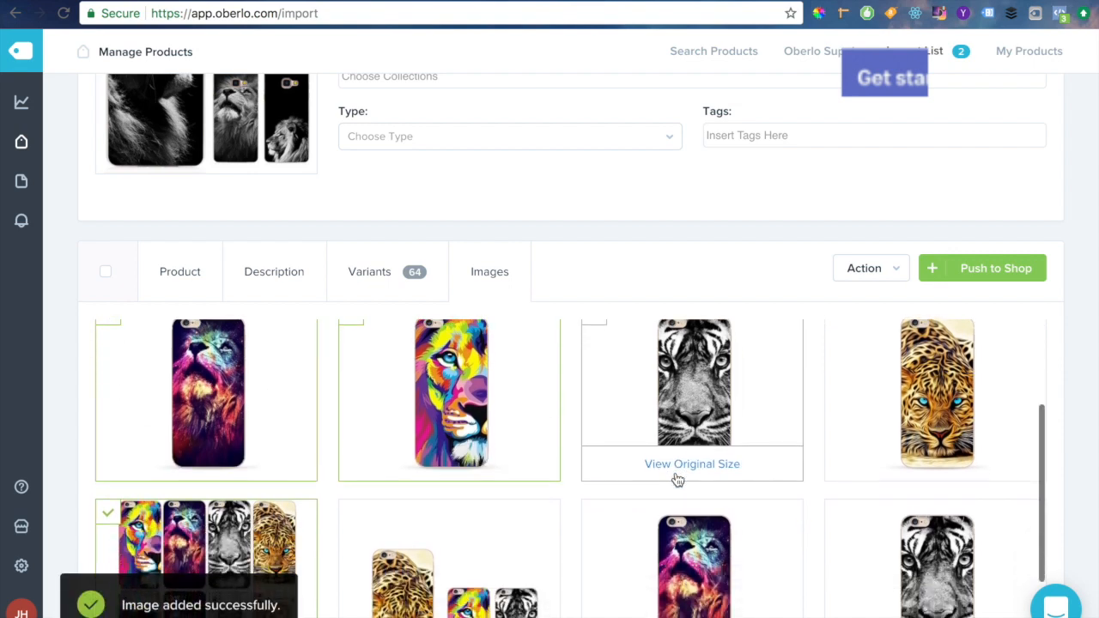
{"action": "scroll", "coordinate": [678, 479], "scroll_direction": "up", "scroll_amount": 2}
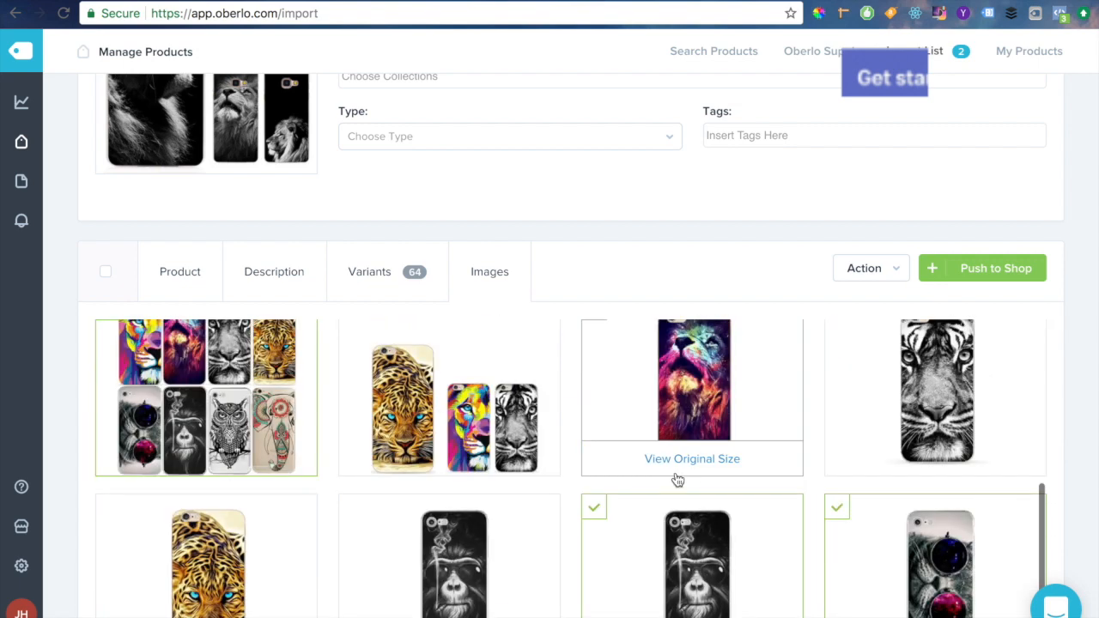
{"action": "scroll", "coordinate": [433, 432], "scroll_direction": "up", "scroll_amount": 1}
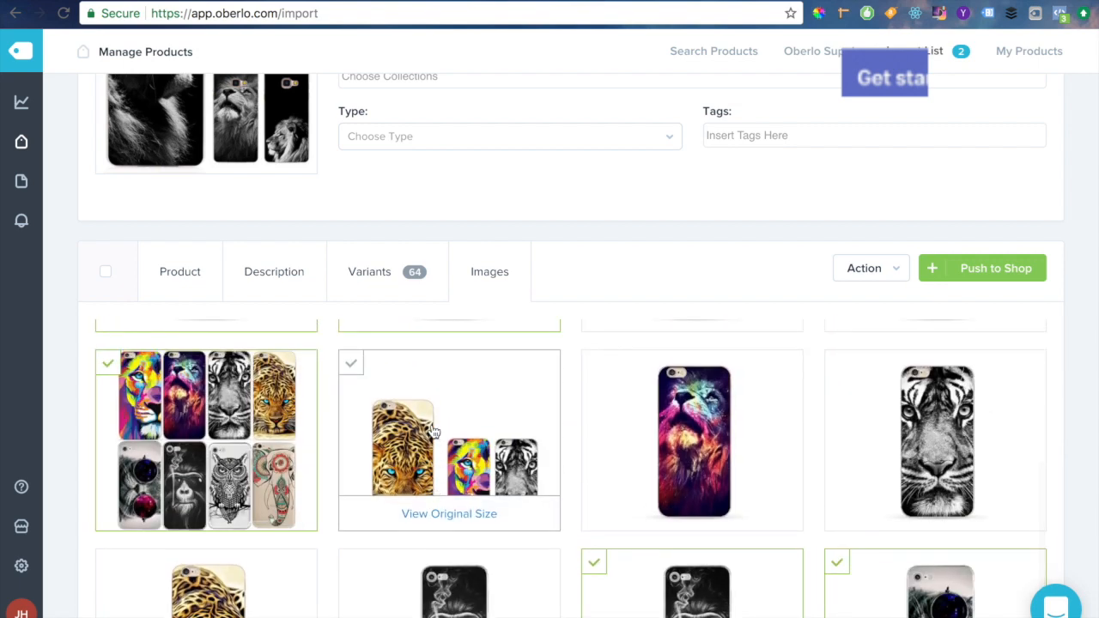
{"action": "scroll", "coordinate": [434, 429], "scroll_direction": "down", "scroll_amount": 1}
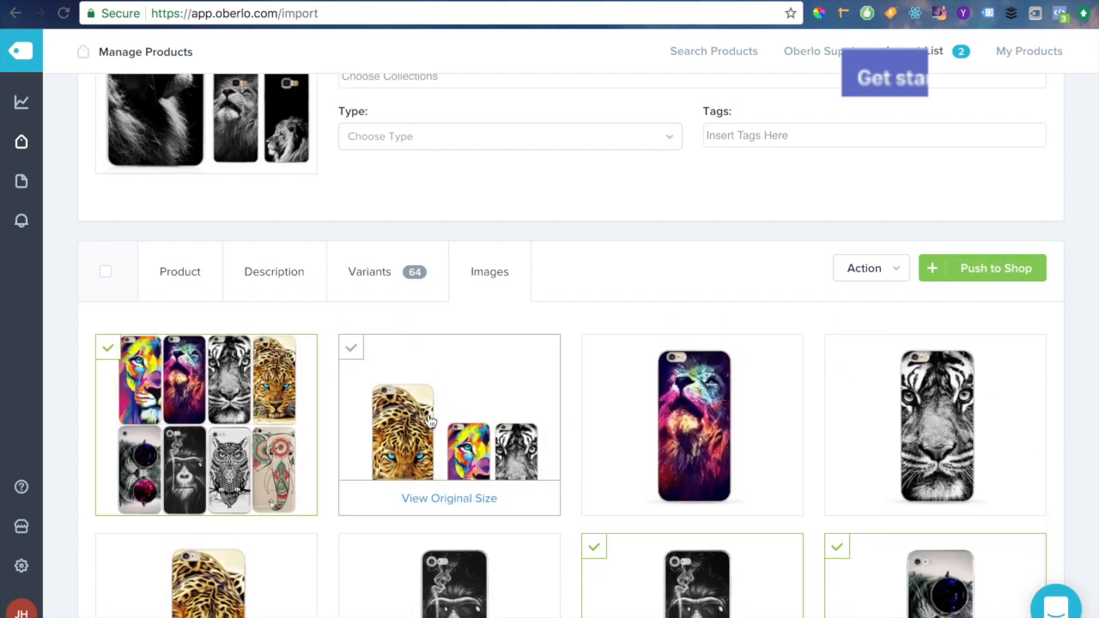
{"action": "scroll", "coordinate": [523, 466], "scroll_direction": "down", "scroll_amount": 1}
{"action": "scroll", "coordinate": [523, 466], "scroll_direction": "up", "scroll_amount": 1}
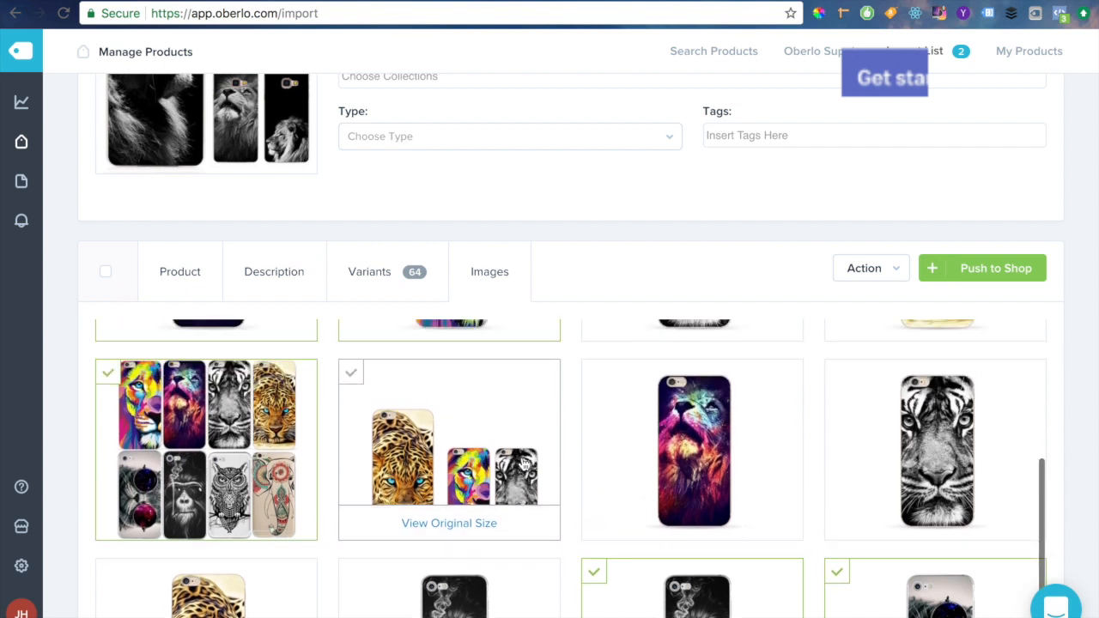
{"action": "left_click", "coordinate": [633, 423]}
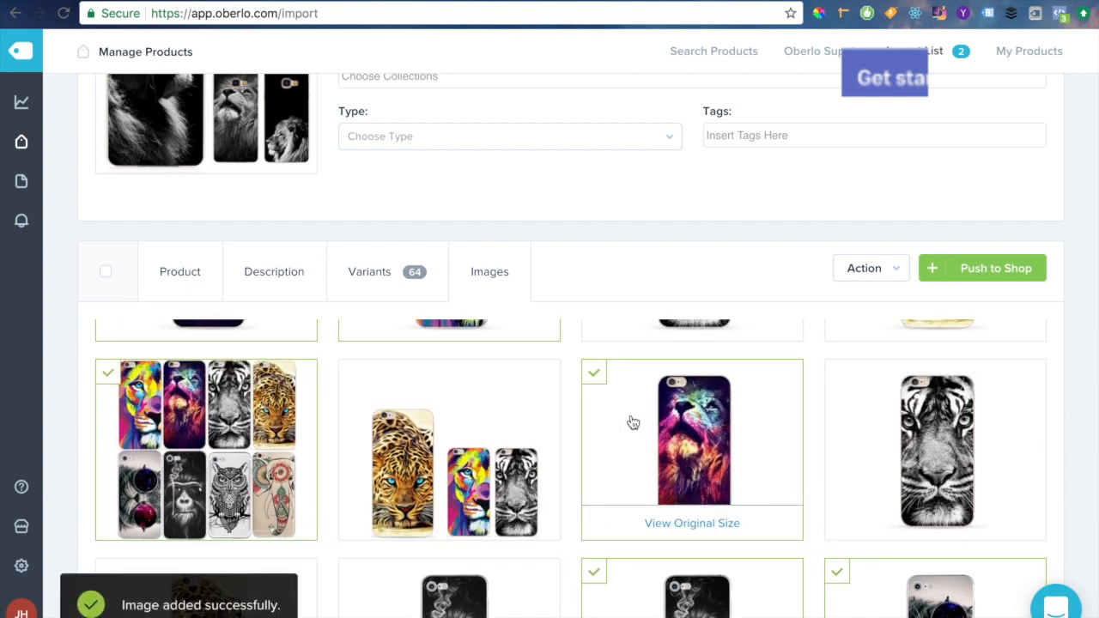
{"action": "scroll", "coordinate": [632, 421], "scroll_direction": "down", "scroll_amount": 3}
{"action": "scroll", "coordinate": [630, 420], "scroll_direction": "up", "scroll_amount": 1}
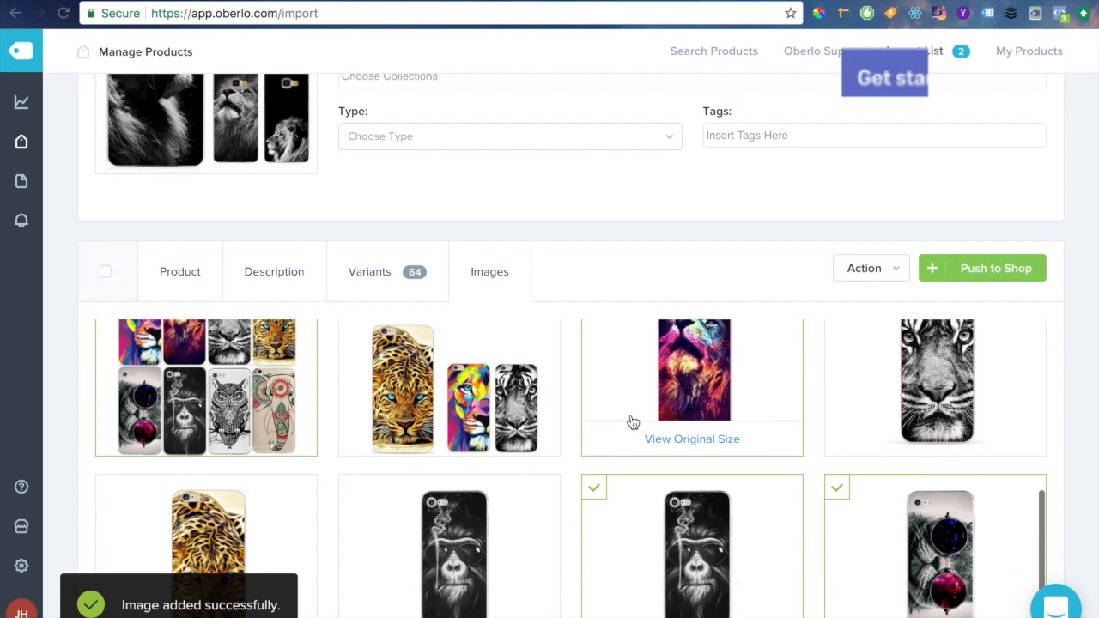
{"action": "scroll", "coordinate": [631, 420], "scroll_direction": "down", "scroll_amount": 4}
{"action": "left_click", "coordinate": [857, 514]}
{"action": "scroll", "coordinate": [856, 514], "scroll_direction": "down", "scroll_amount": 3}
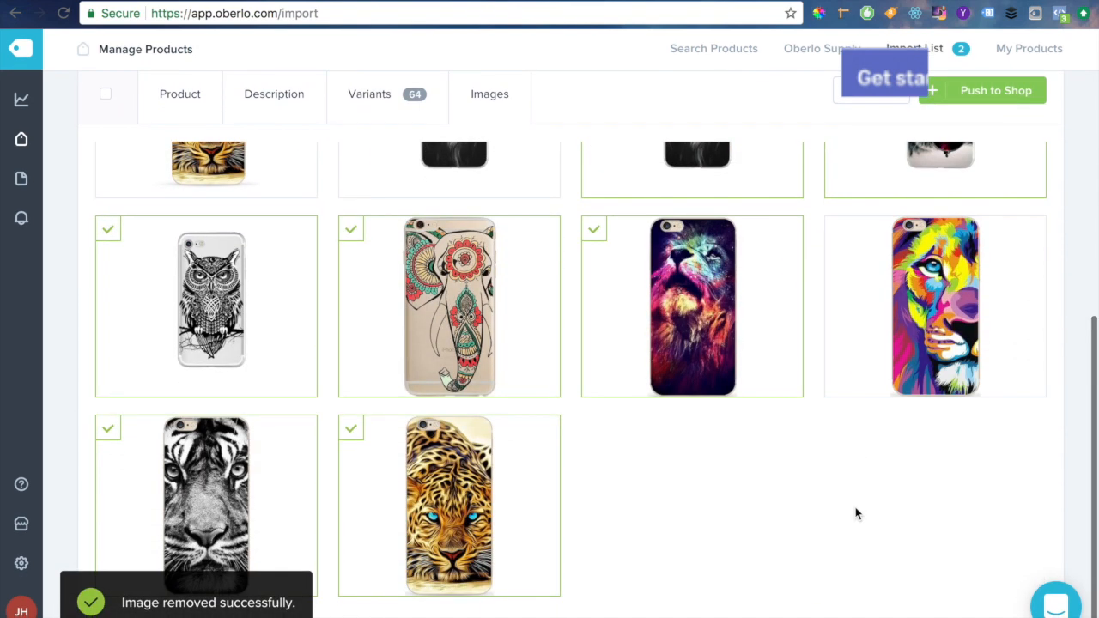
{"action": "scroll", "coordinate": [856, 512], "scroll_direction": "up", "scroll_amount": 2}
{"action": "left_click", "coordinate": [858, 411]}
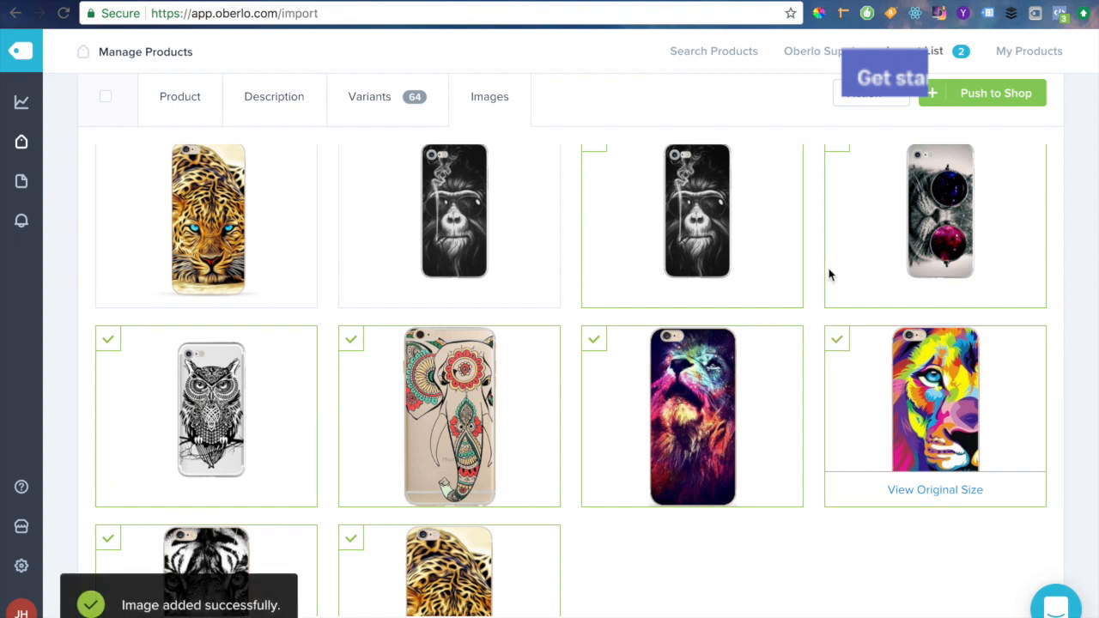
Step: Push the edited iPhone case product to the shop
{"action": "scroll", "coordinate": [1000, 107], "scroll_direction": "up", "scroll_amount": 2}
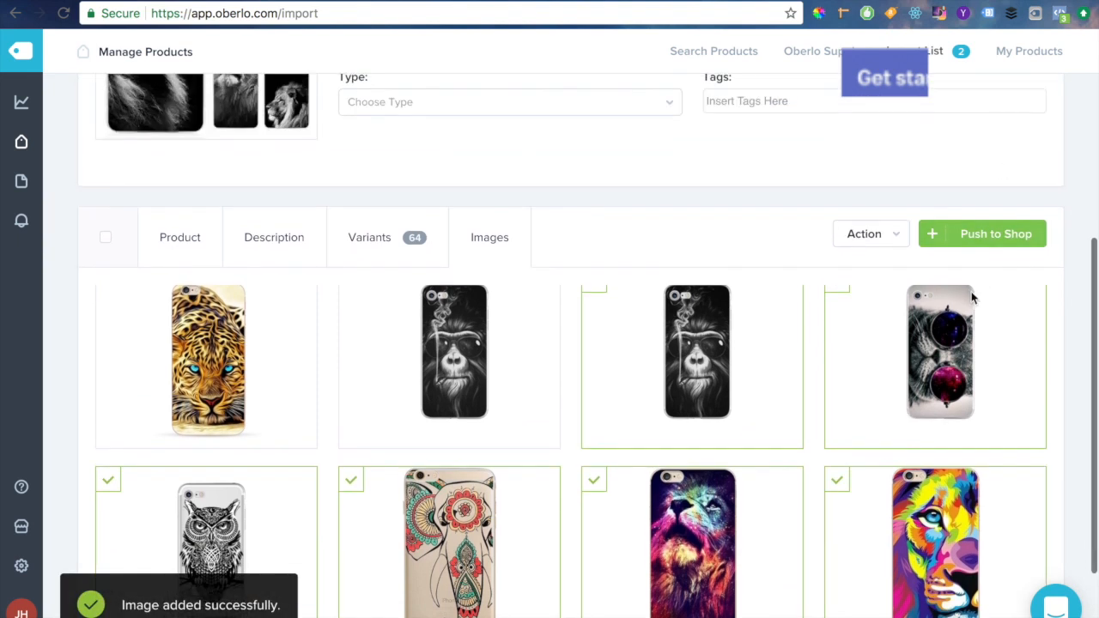
{"action": "left_click", "coordinate": [1001, 230]}
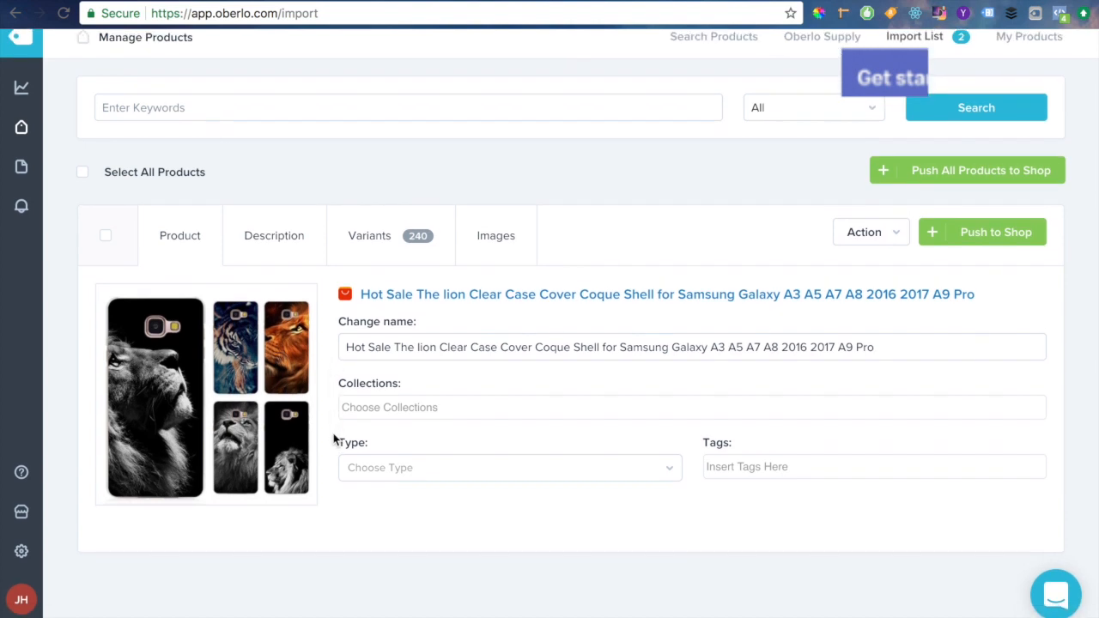
Step: Open the variants of the Samsung Galaxy lion case product and examine the available designs and models
{"action": "left_click", "coordinate": [388, 267]}
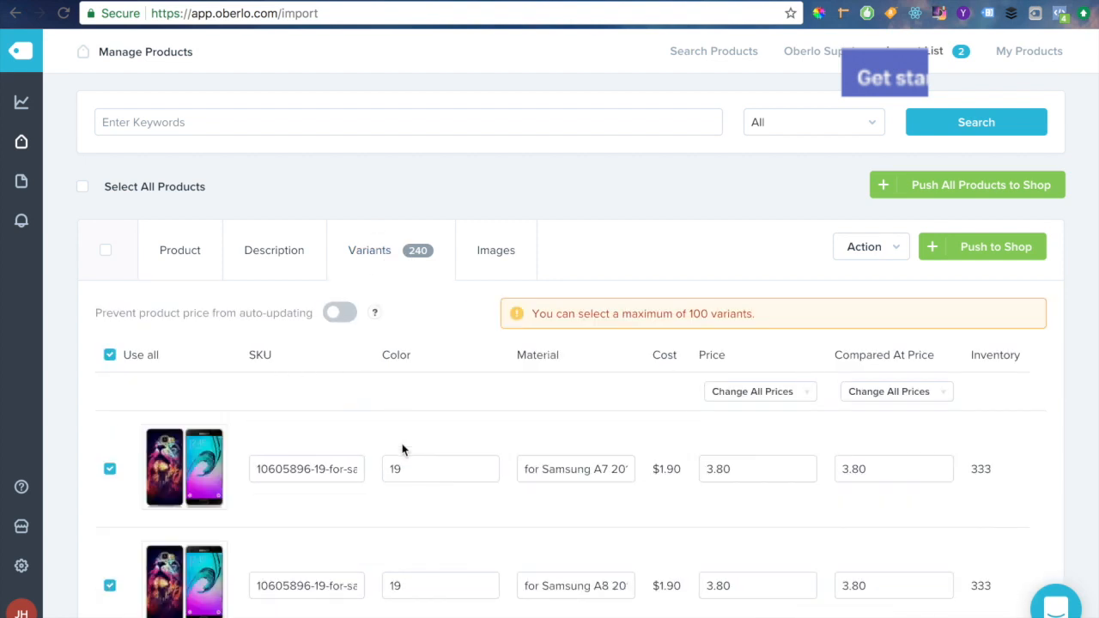
{"action": "scroll", "coordinate": [402, 450], "scroll_direction": "down", "scroll_amount": 10}
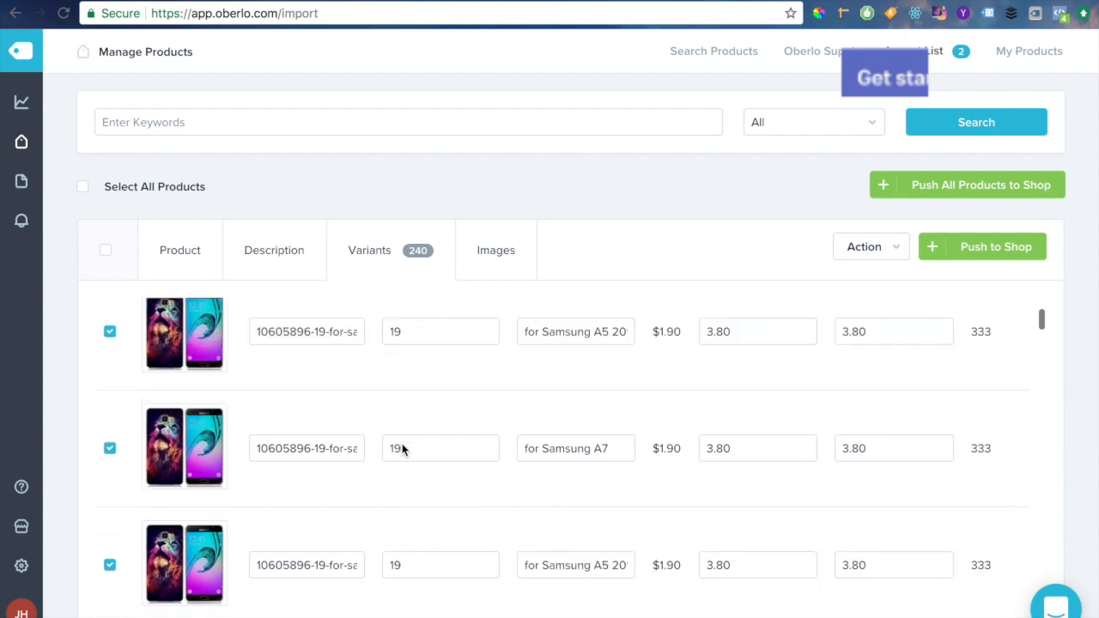
{"action": "scroll", "coordinate": [401, 450], "scroll_direction": "down", "scroll_amount": 10}
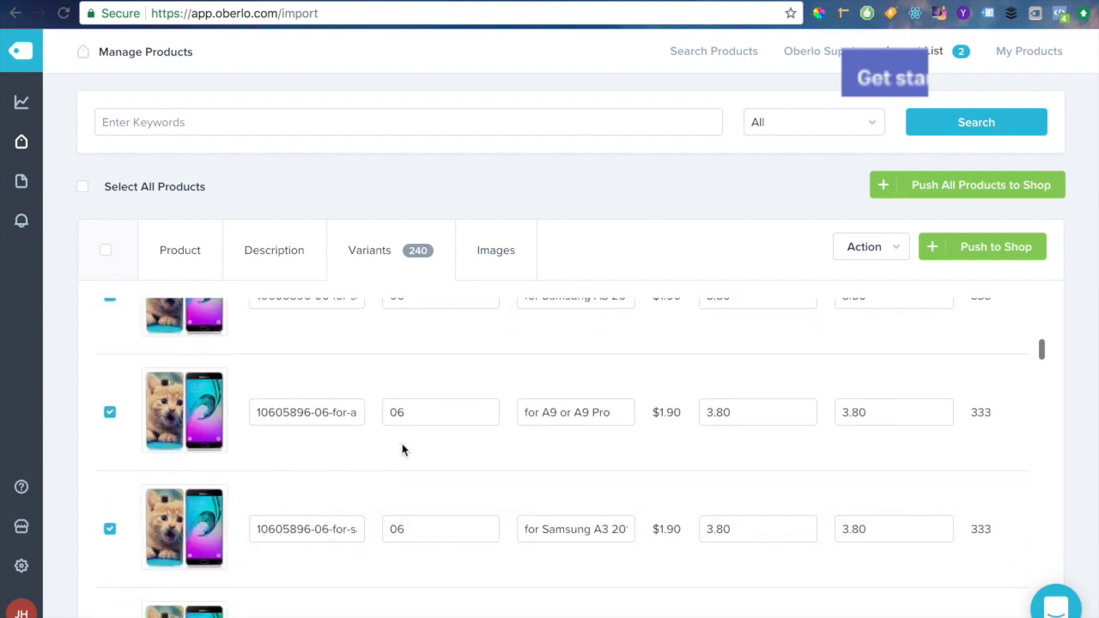
{"action": "scroll", "coordinate": [402, 449], "scroll_direction": "down", "scroll_amount": 10}
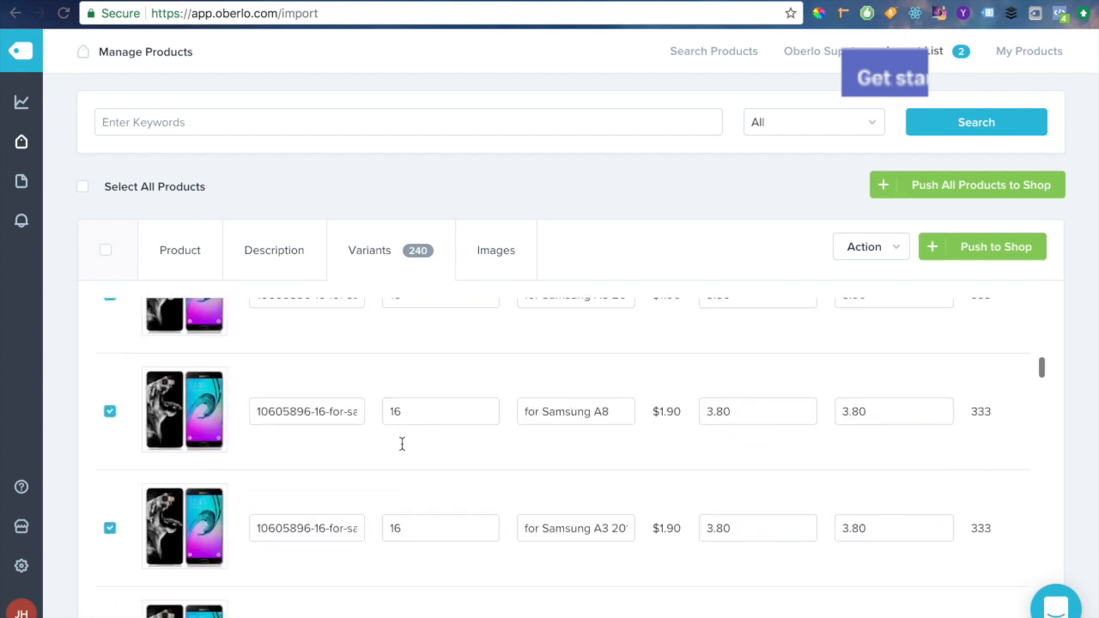
{"action": "scroll", "coordinate": [402, 450], "scroll_direction": "down", "scroll_amount": 10}
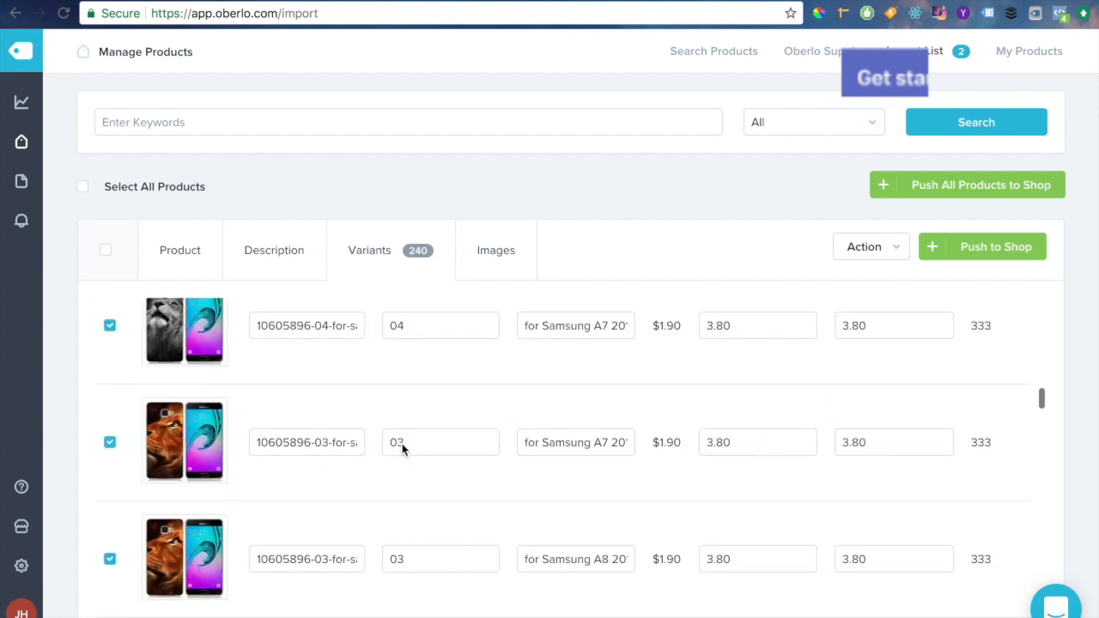
{"action": "scroll", "coordinate": [402, 450], "scroll_direction": "up", "scroll_amount": 20}
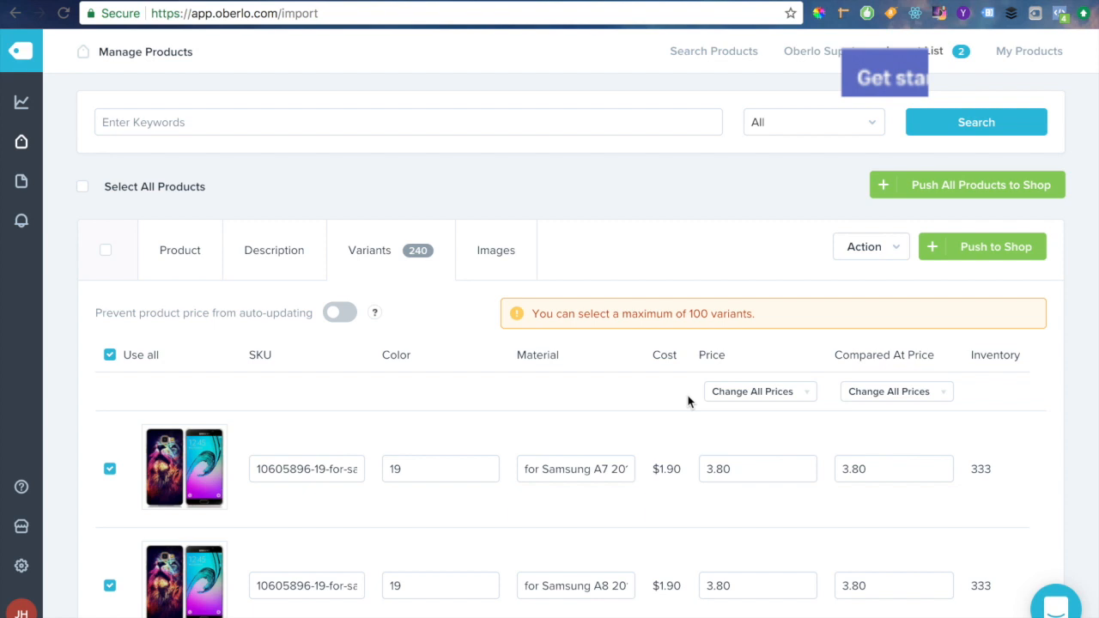
Step: Set the compared-at price of the first Samsung variant (color 19, A7) to 17.99
{"action": "left_click", "coordinate": [259, 261]}
{"action": "left_click", "coordinate": [892, 470]}
{"action": "left_click_drag", "start_coordinate": [892, 471], "coordinate": [807, 467]}
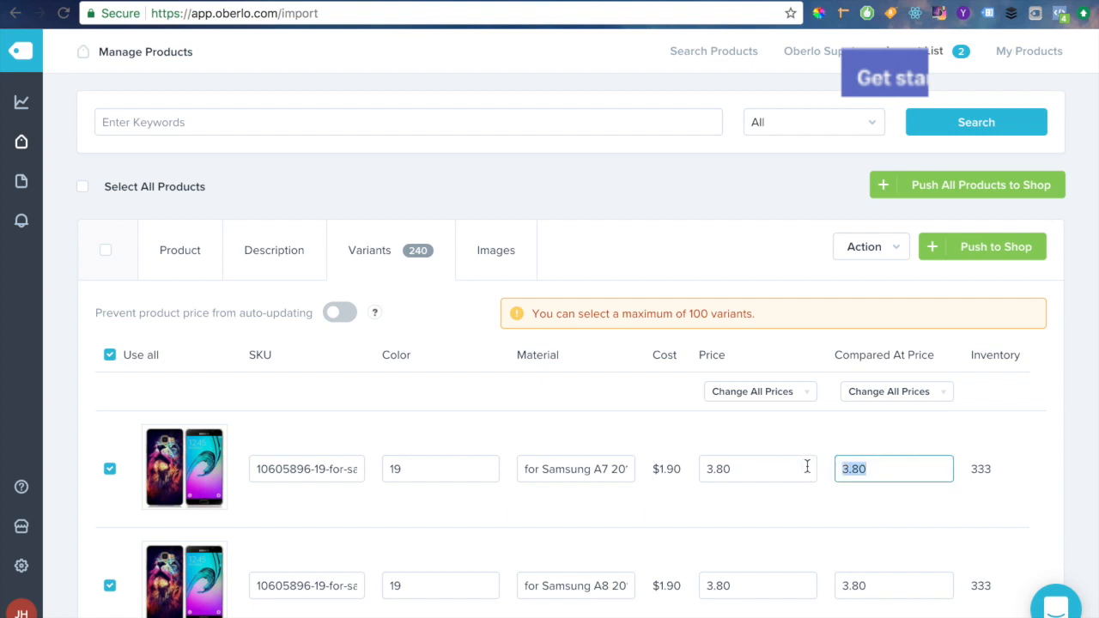
{"action": "type", "text": "17.99"}
Step: Set the compared-at price of all Samsung case variants to 17.99
{"action": "left_click", "coordinate": [890, 394]}
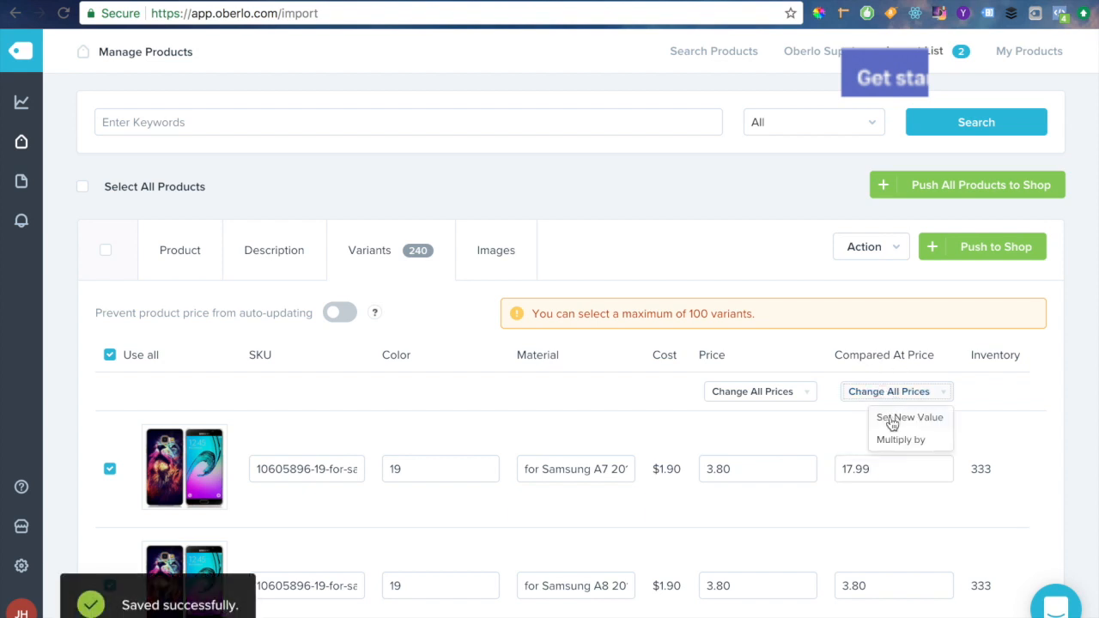
{"action": "left_click", "coordinate": [893, 419]}
{"action": "type", "text": "17.99"}
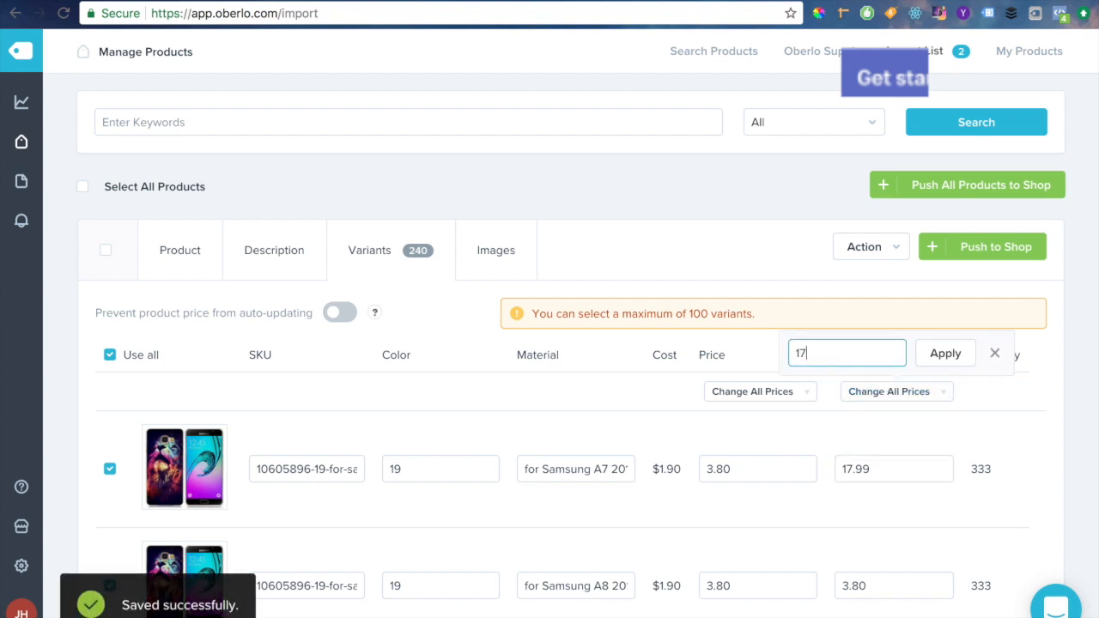
{"action": "left_click", "coordinate": [945, 354]}
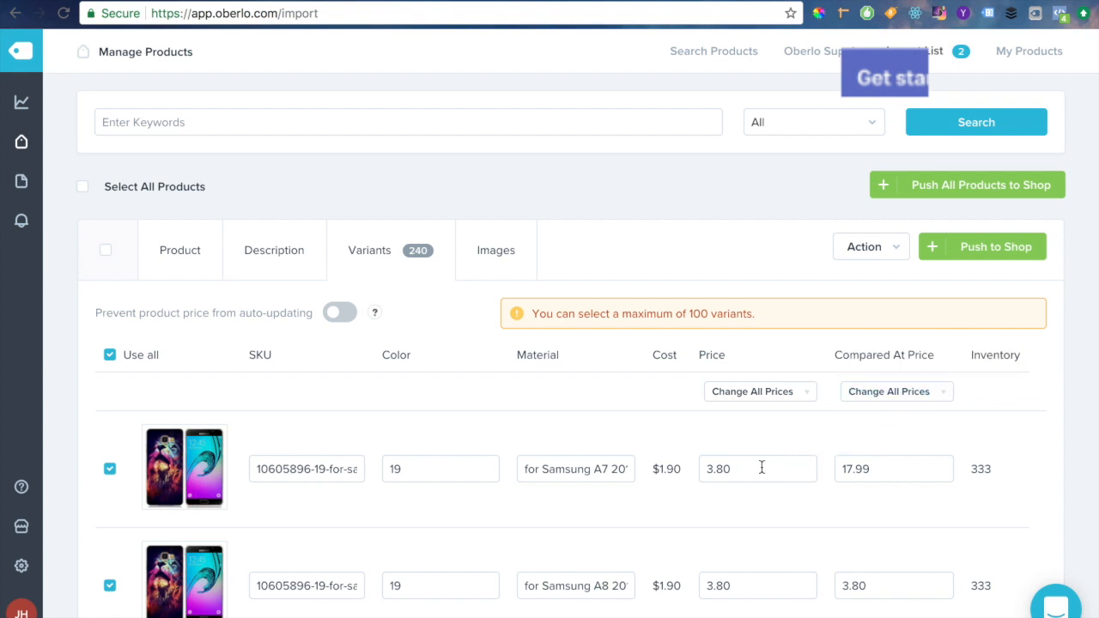
Step: Set the price of all Samsung case variants to 14.99 and check it across the variant list
{"action": "left_click", "coordinate": [755, 391]}
{"action": "left_click", "coordinate": [771, 419]}
{"action": "type", "text": "14.99"}
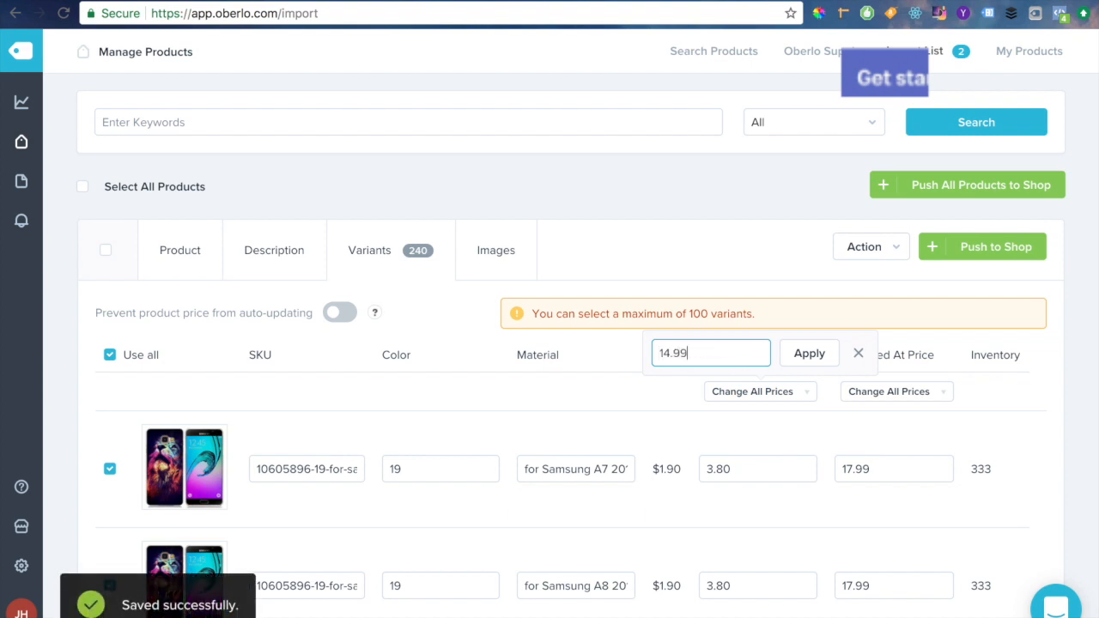
{"action": "left_click", "coordinate": [808, 356]}
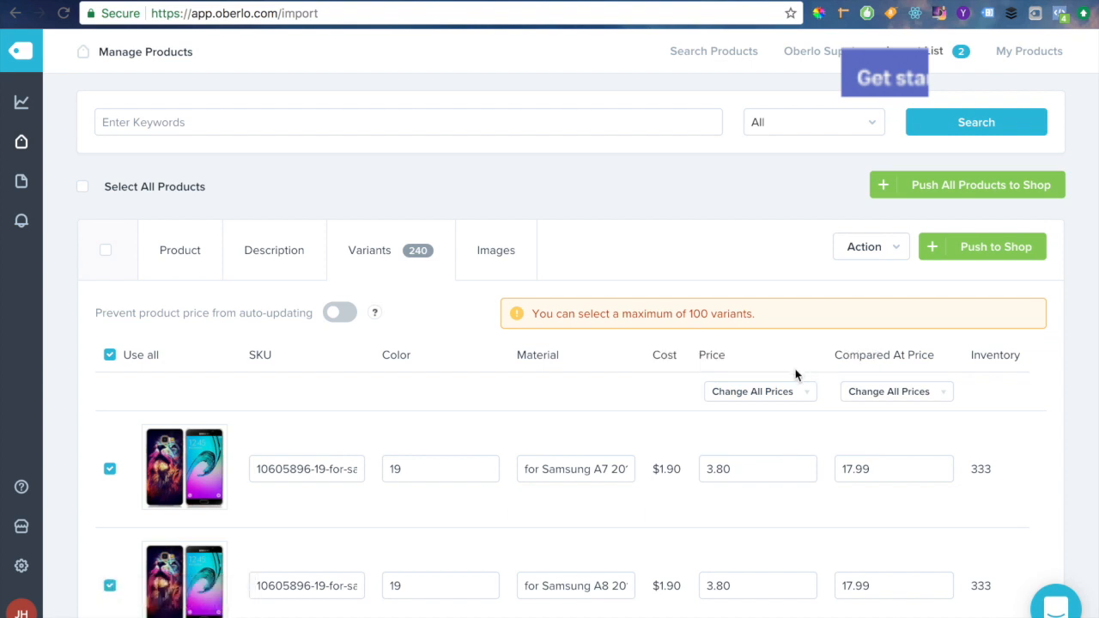
{"action": "left_click", "coordinate": [785, 399]}
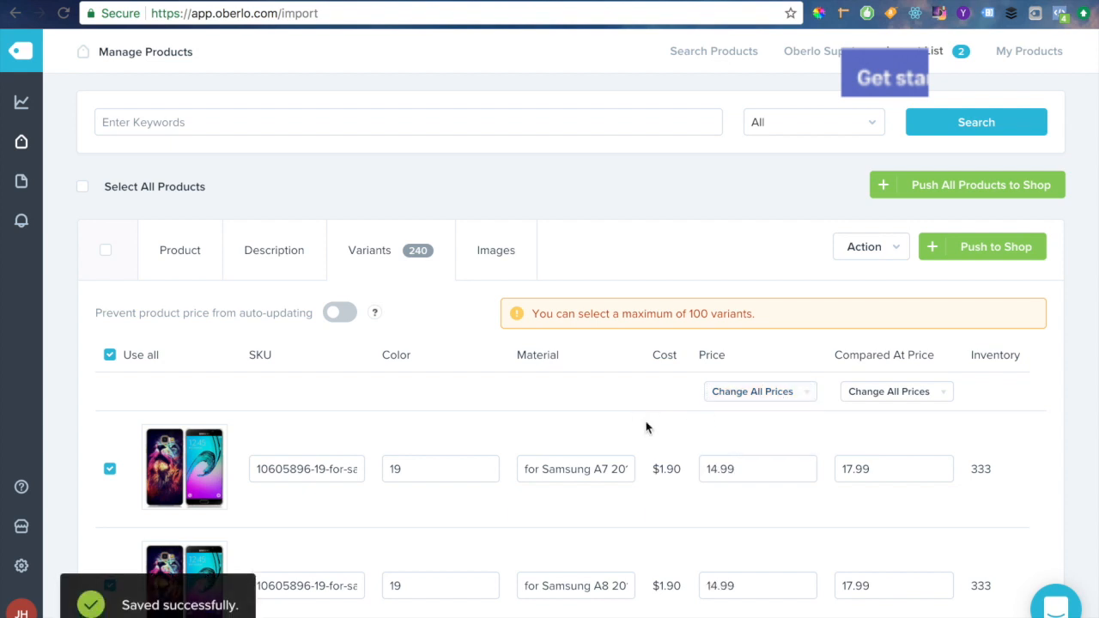
{"action": "scroll", "coordinate": [645, 427], "scroll_direction": "down", "scroll_amount": 5}
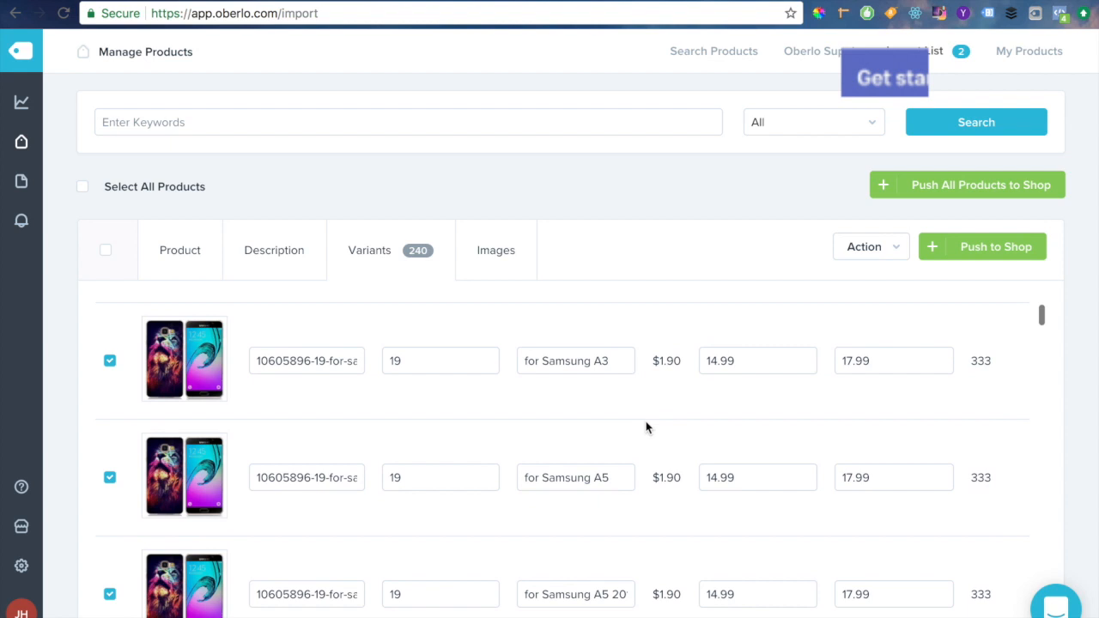
{"action": "scroll", "coordinate": [645, 426], "scroll_direction": "down", "scroll_amount": 10}
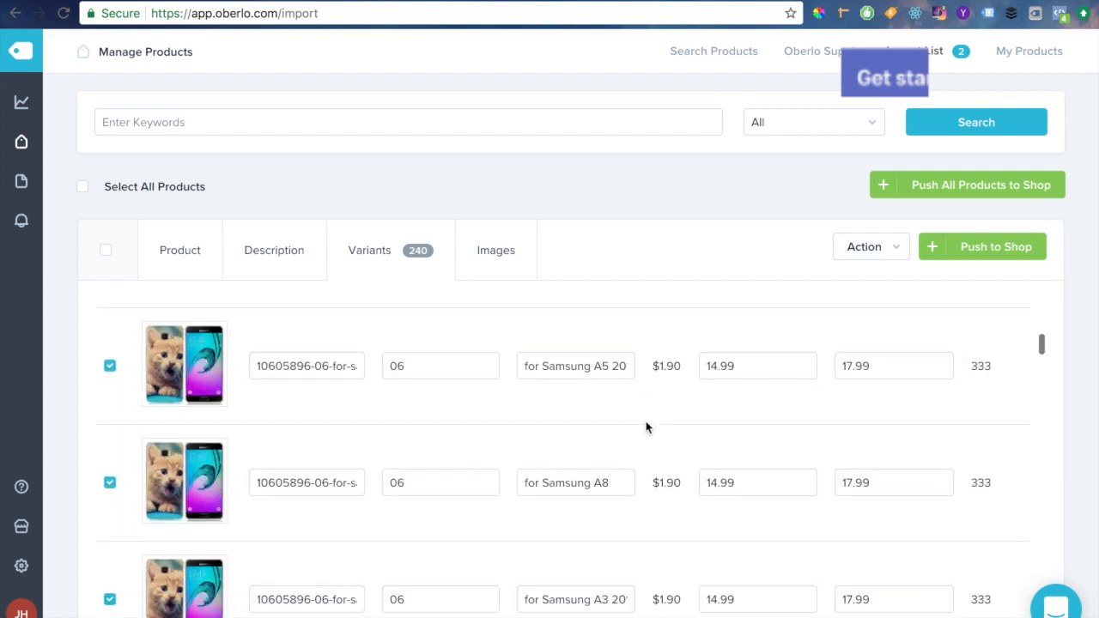
{"action": "scroll", "coordinate": [646, 427], "scroll_direction": "up", "scroll_amount": 15}
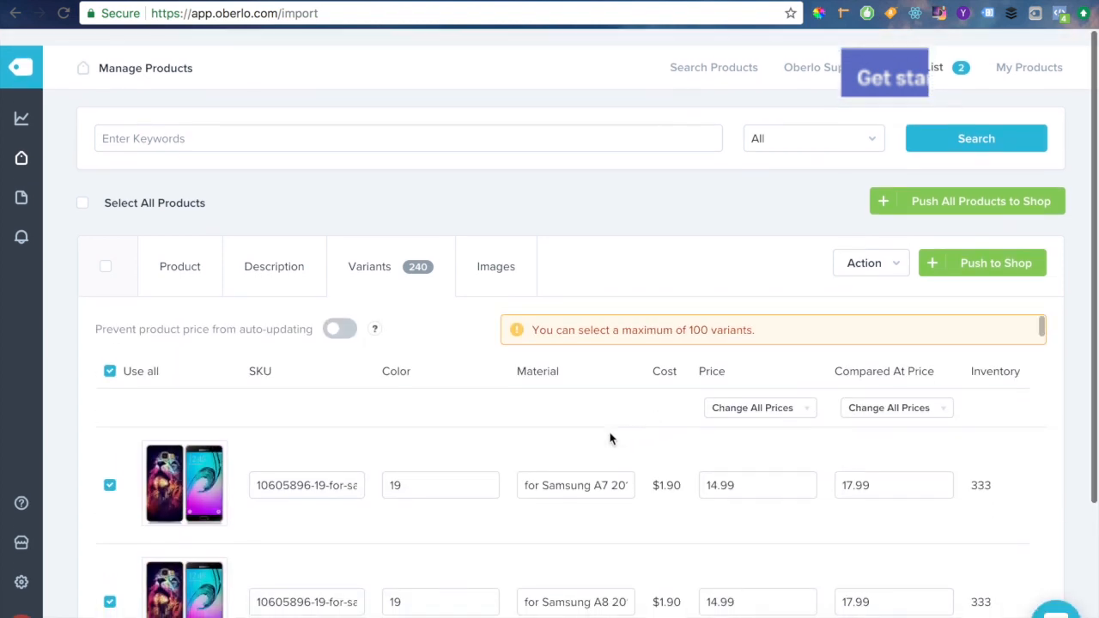
Step: Examine the Samsung case product's images, checking which ones are selected, and look at its description
{"action": "left_click", "coordinate": [502, 259]}
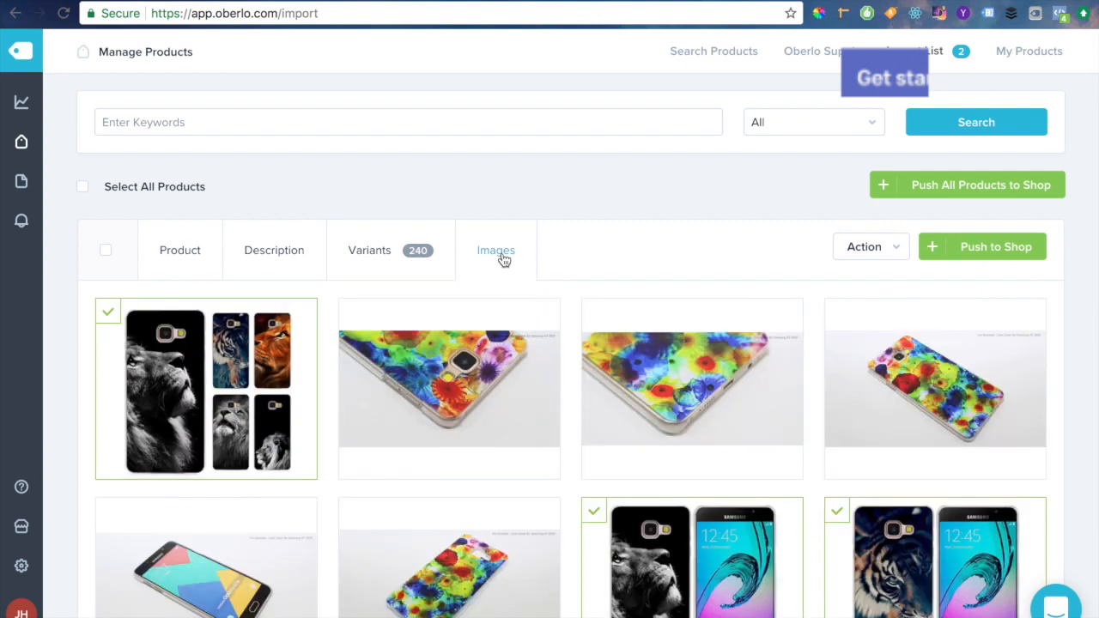
{"action": "mouse_move", "coordinate": [415, 384]}
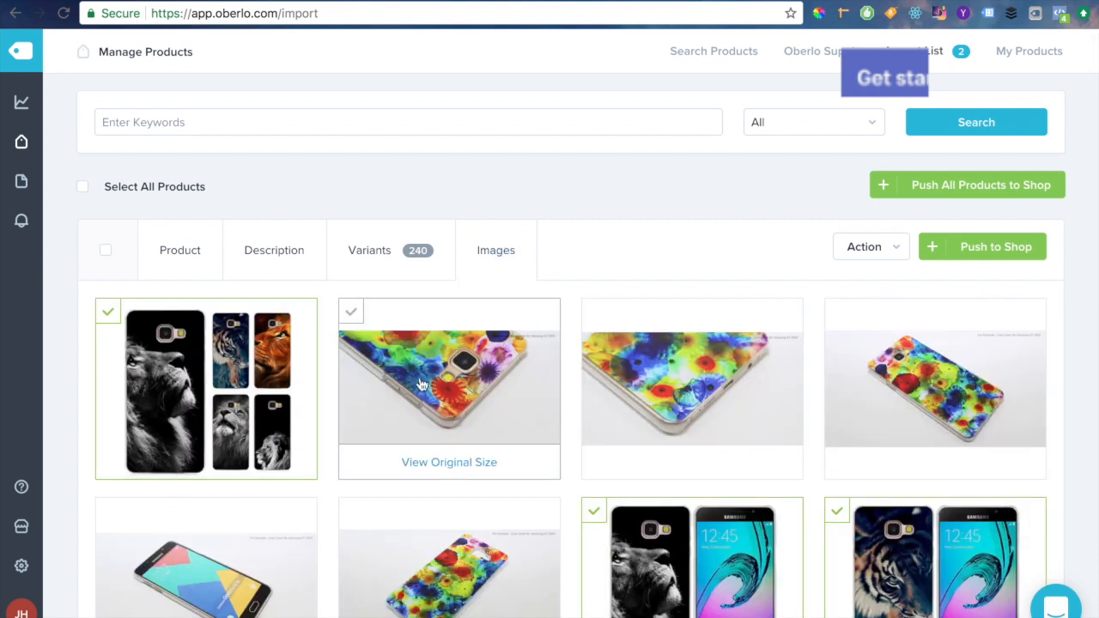
{"action": "scroll", "coordinate": [871, 583], "scroll_direction": "down", "scroll_amount": 5}
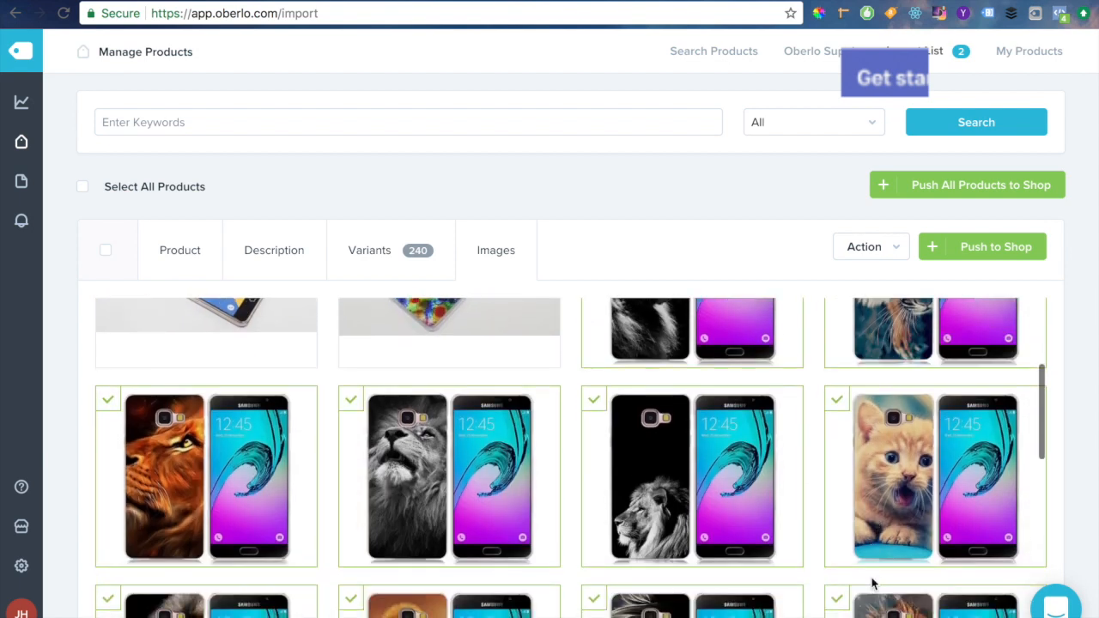
{"action": "mouse_move", "coordinate": [664, 501]}
{"action": "scroll", "coordinate": [328, 557], "scroll_direction": "down", "scroll_amount": 4}
{"action": "scroll", "coordinate": [329, 554], "scroll_direction": "up", "scroll_amount": 1}
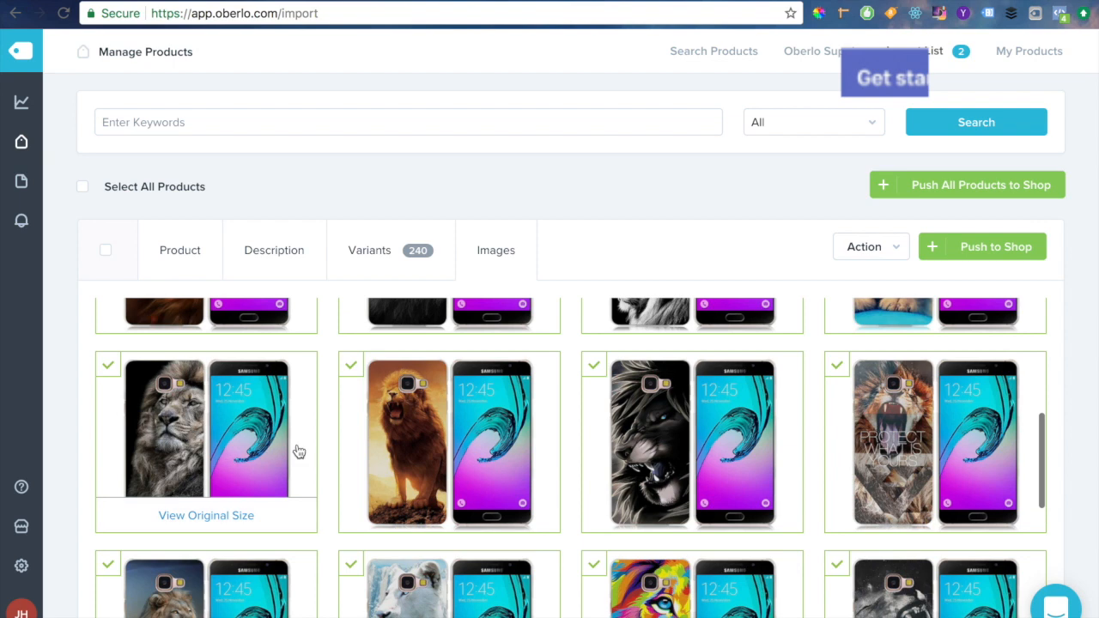
{"action": "scroll", "coordinate": [915, 403], "scroll_direction": "down", "scroll_amount": 3}
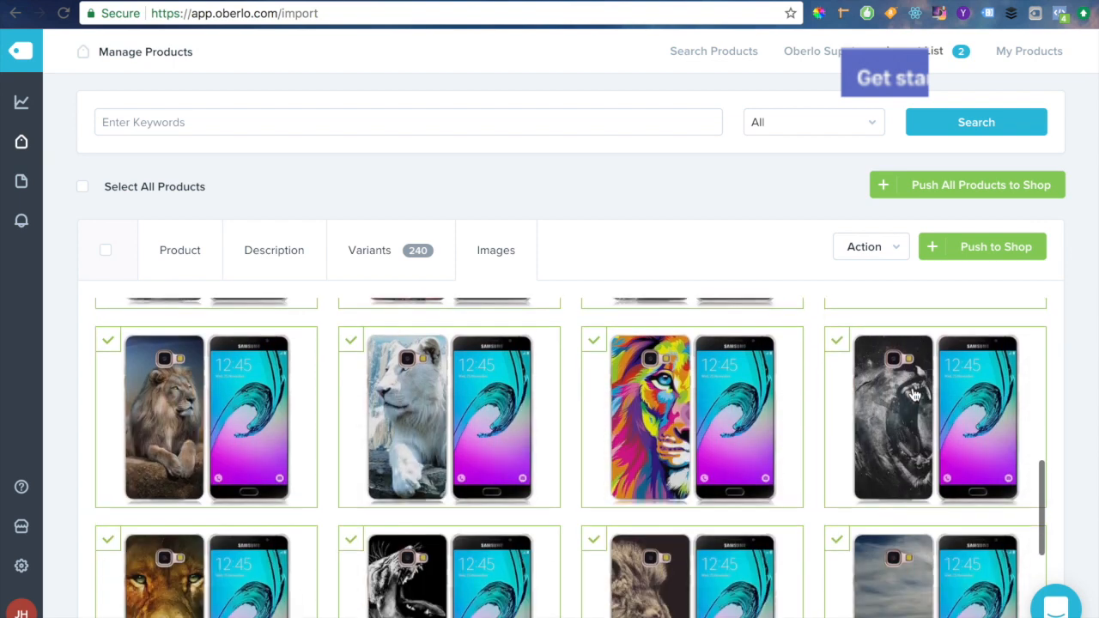
{"action": "scroll", "coordinate": [915, 395], "scroll_direction": "down", "scroll_amount": 3}
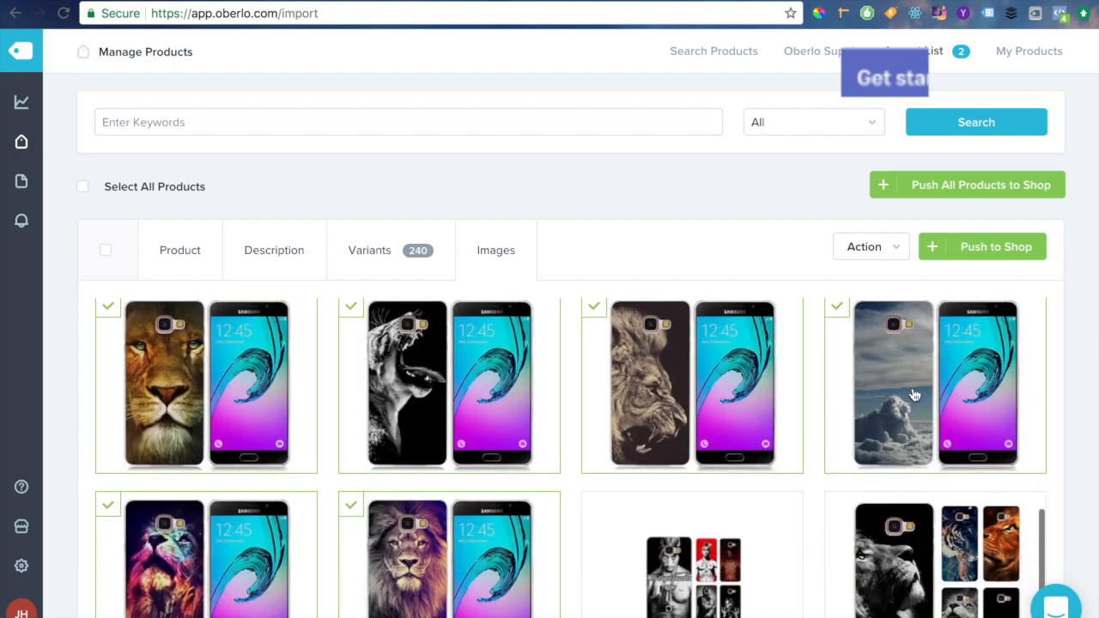
{"action": "scroll", "coordinate": [915, 395], "scroll_direction": "down", "scroll_amount": 5}
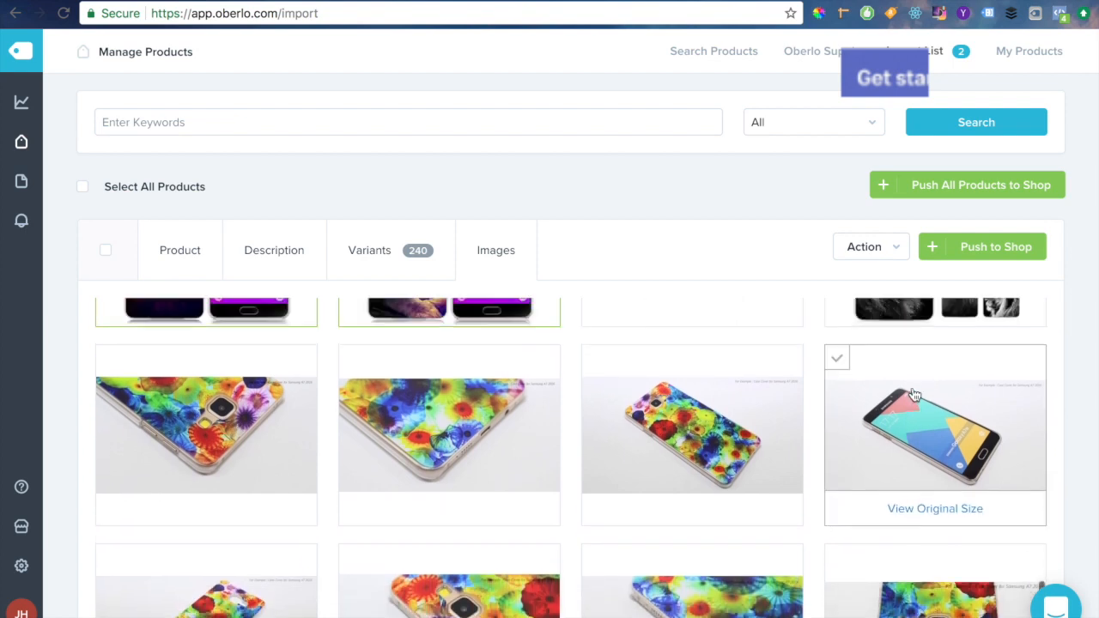
{"action": "scroll", "coordinate": [915, 395], "scroll_direction": "up", "scroll_amount": 2}
{"action": "scroll", "coordinate": [642, 468], "scroll_direction": "down", "scroll_amount": 5}
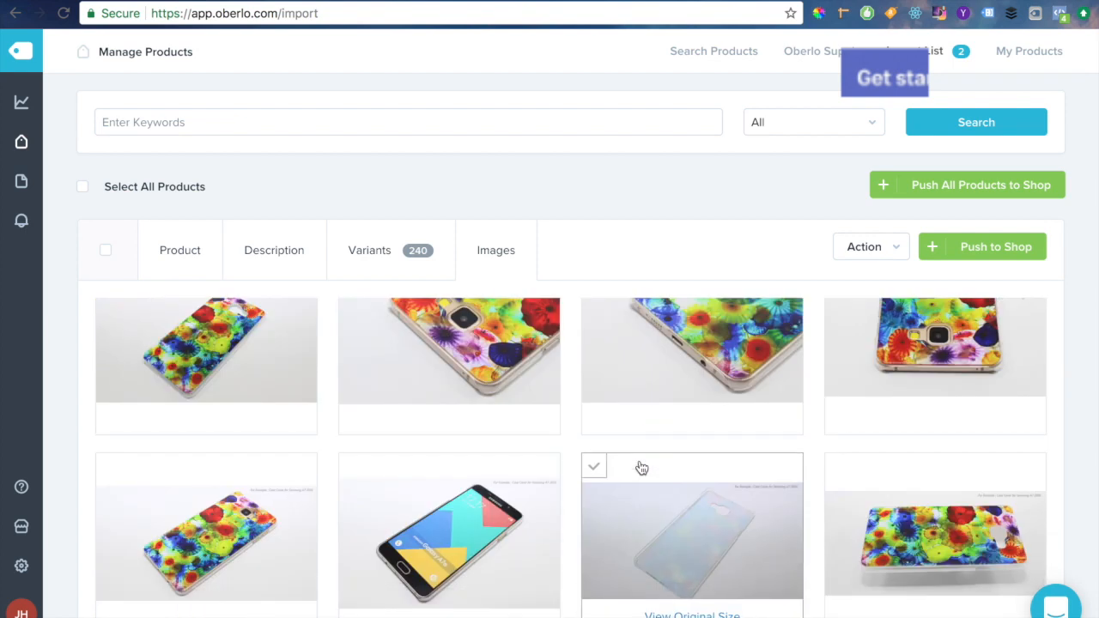
{"action": "scroll", "coordinate": [555, 589], "scroll_direction": "down", "scroll_amount": 4}
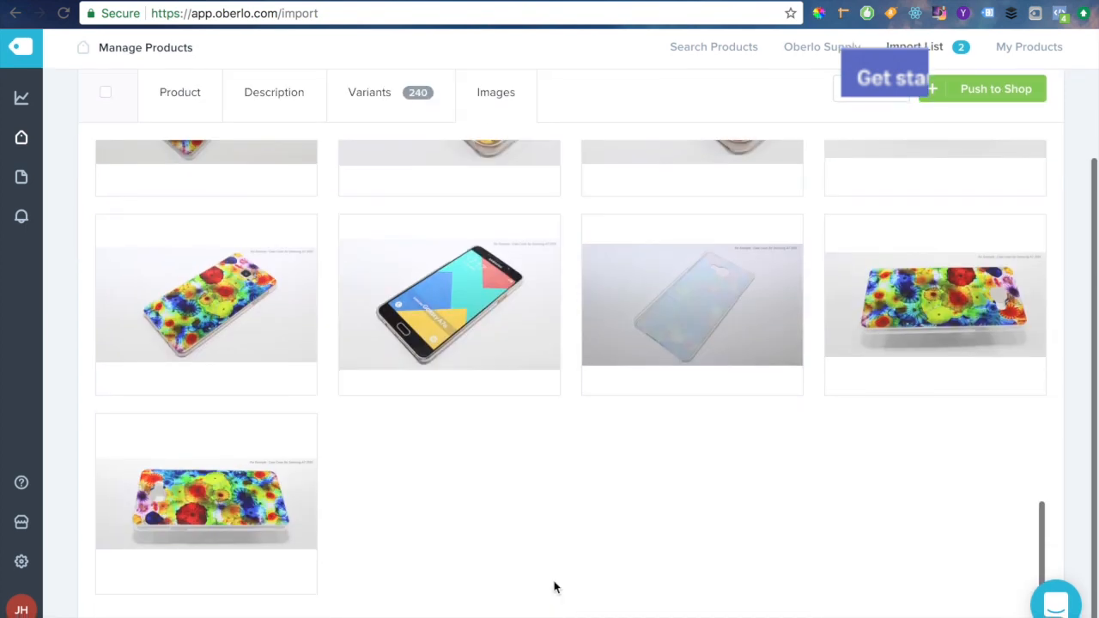
{"action": "scroll", "coordinate": [555, 589], "scroll_direction": "up", "scroll_amount": 20}
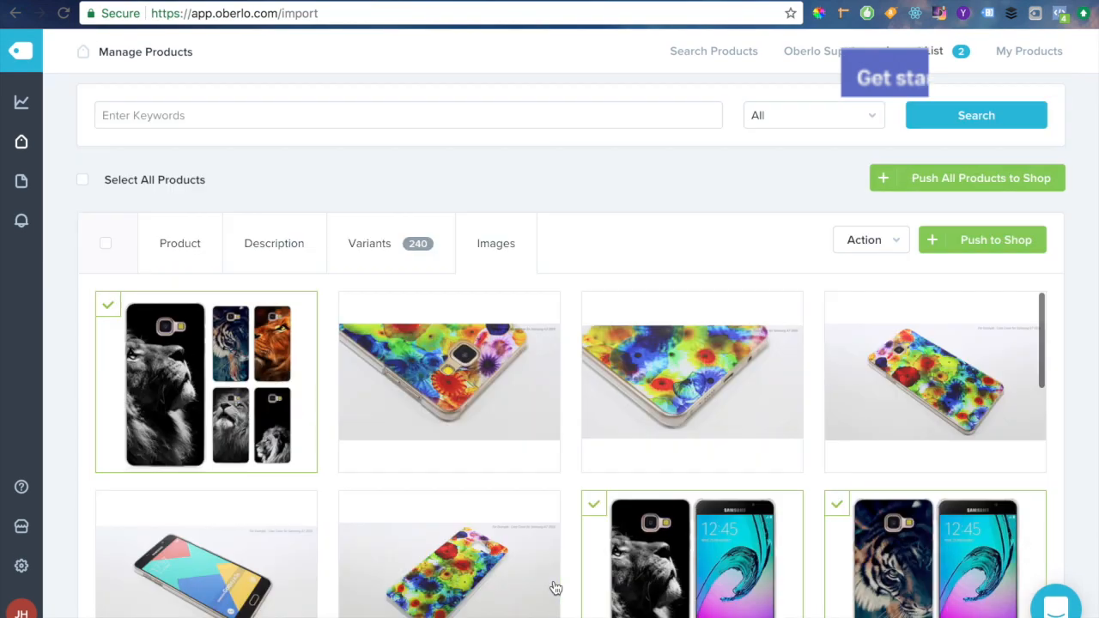
{"action": "scroll", "coordinate": [554, 589], "scroll_direction": "up", "scroll_amount": 1}
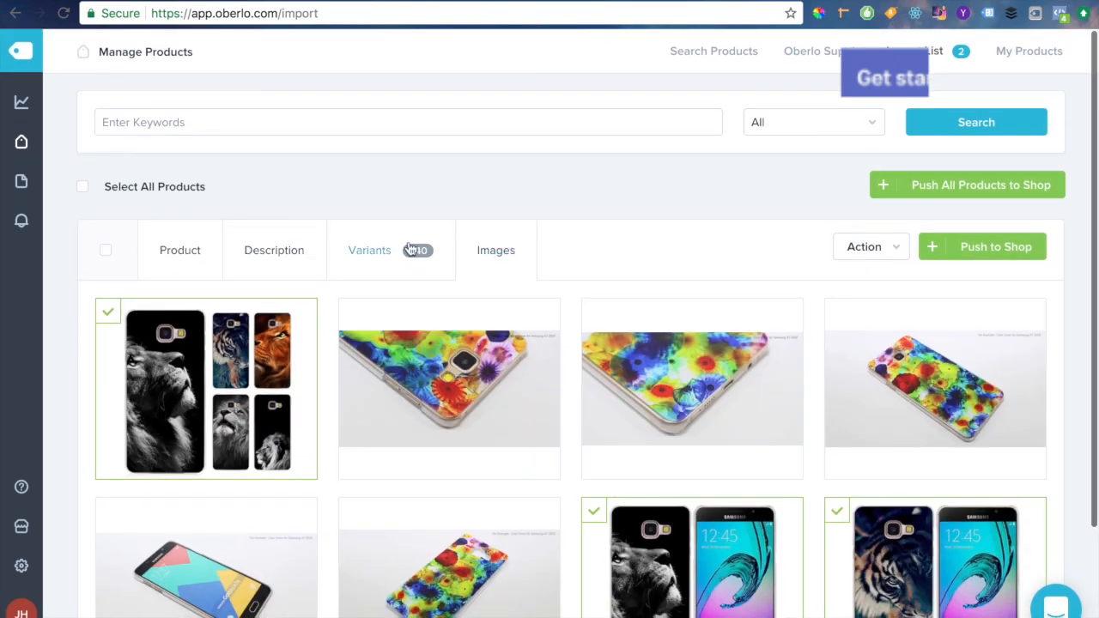
{"action": "left_click", "coordinate": [364, 273]}
{"action": "left_click", "coordinate": [287, 266]}
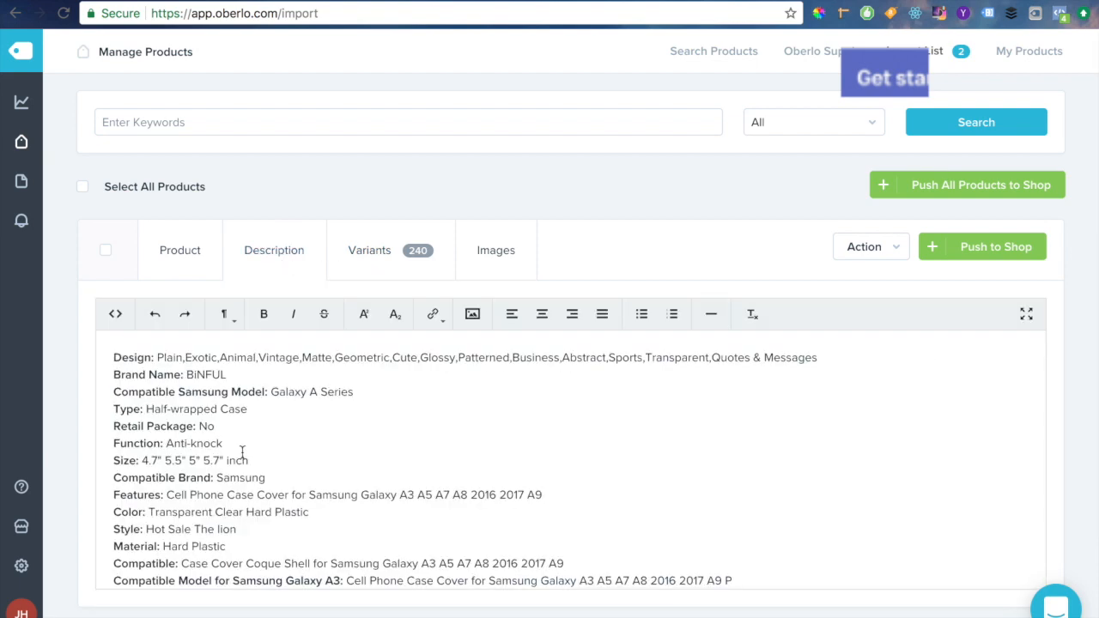
Step: Remove "Hot Sale The" and "Clear" from the product name and capitalise "Lion" so it starts with "Lion Case Cover"
{"action": "left_click", "coordinate": [182, 251]}
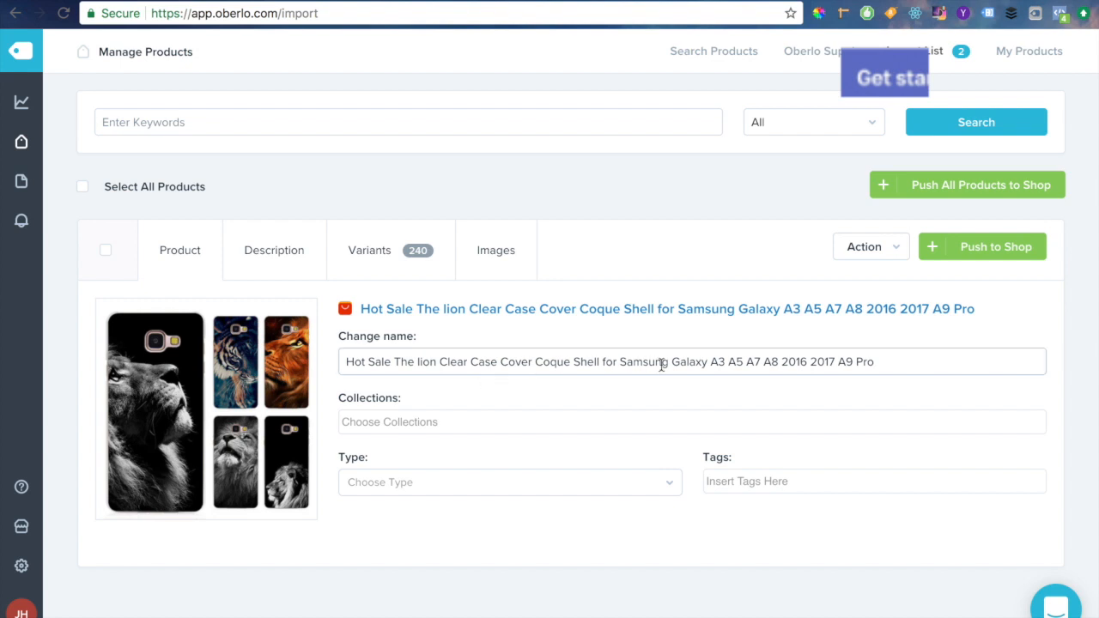
{"action": "left_click_drag", "start_coordinate": [615, 361], "coordinate": [880, 361]}
{"action": "left_click", "coordinate": [879, 362]}
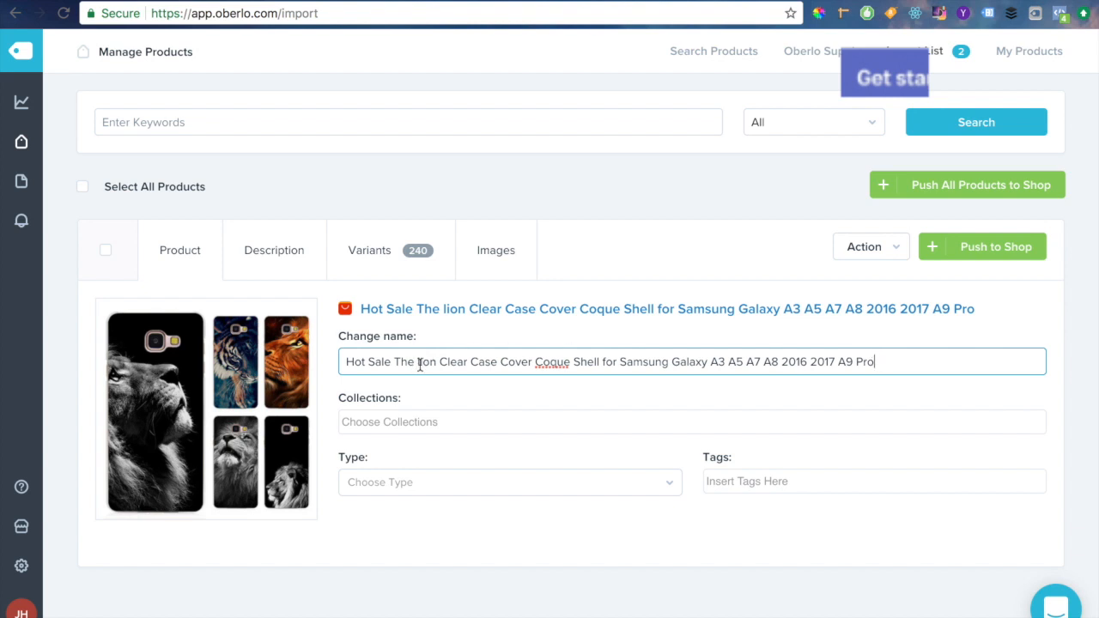
{"action": "left_click_drag", "start_coordinate": [420, 361], "coordinate": [307, 362]}
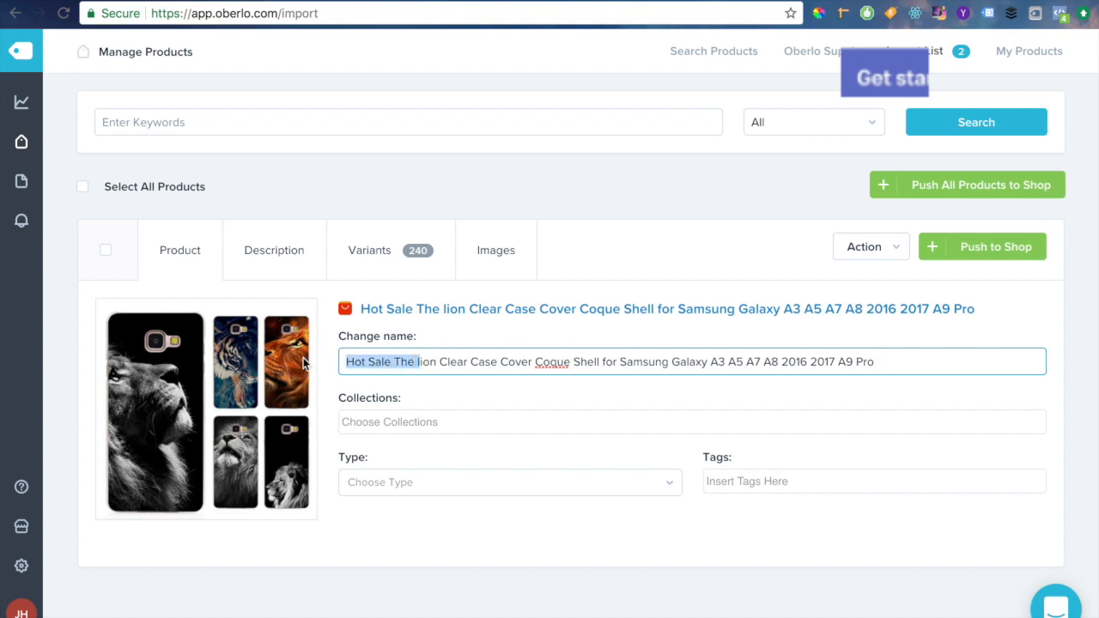
{"action": "type", "text": "L"}
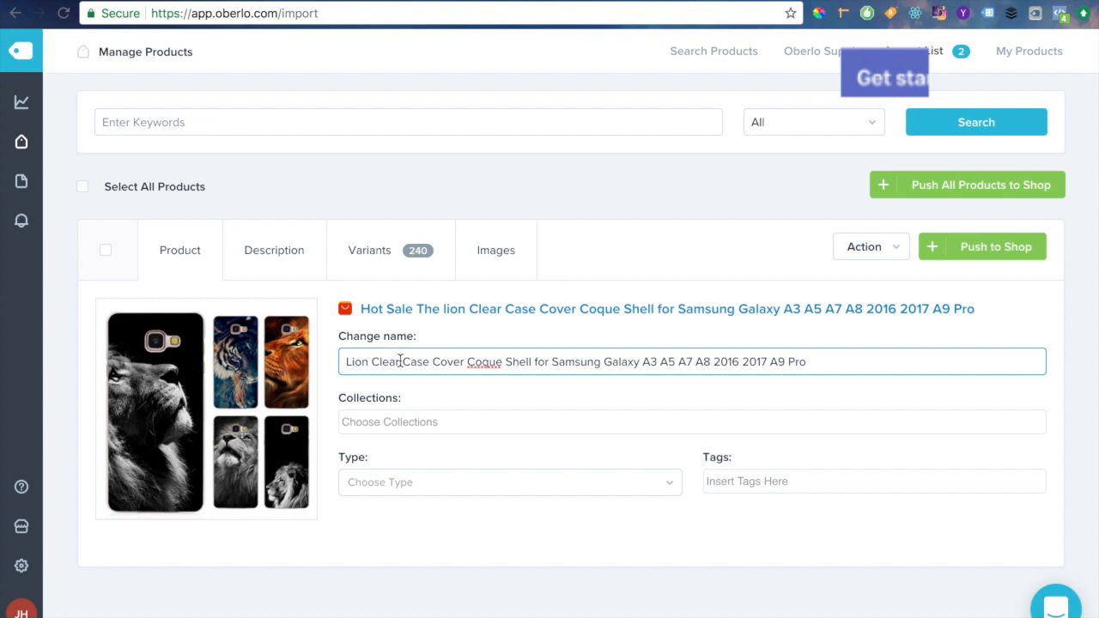
{"action": "key", "text": "BackSpace"}
{"action": "key", "text": "BackSpace"}
{"action": "key", "text": "BackSpace"}
{"action": "key", "text": "BackSpace"}
{"action": "key", "text": "BackSpace"}
{"action": "key", "text": "BackSpace"}
{"action": "key", "text": "BackSpace"}
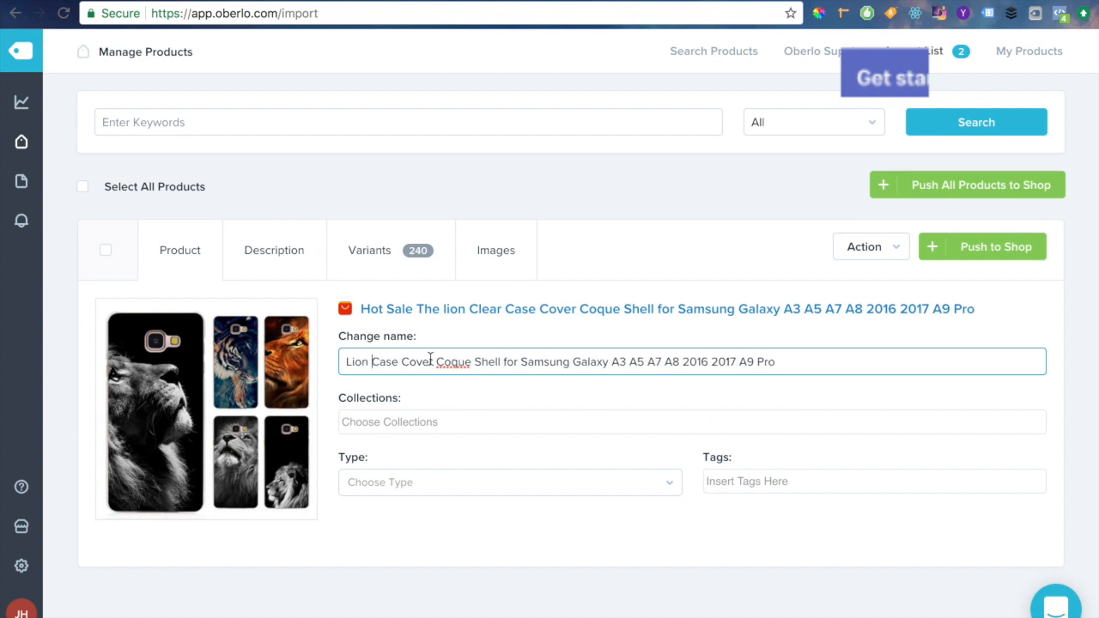
Step: Copy the model list "A3 A5 A7 A8 2016 2017 A9 Pro" from the end of the product name and delete it there
{"action": "left_click_drag", "start_coordinate": [436, 362], "coordinate": [707, 371]}
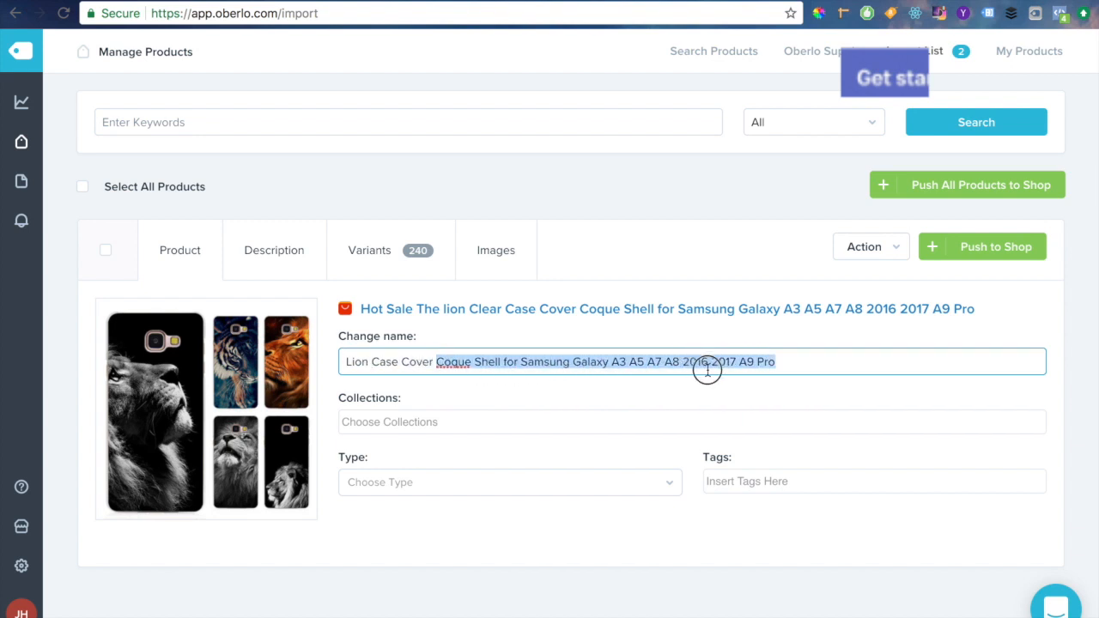
{"action": "left_click", "coordinate": [763, 363]}
{"action": "left_click_drag", "start_coordinate": [611, 362], "coordinate": [899, 361]}
{"action": "key", "text": "ctrl+c"}
{"action": "key", "text": "BackSpace"}
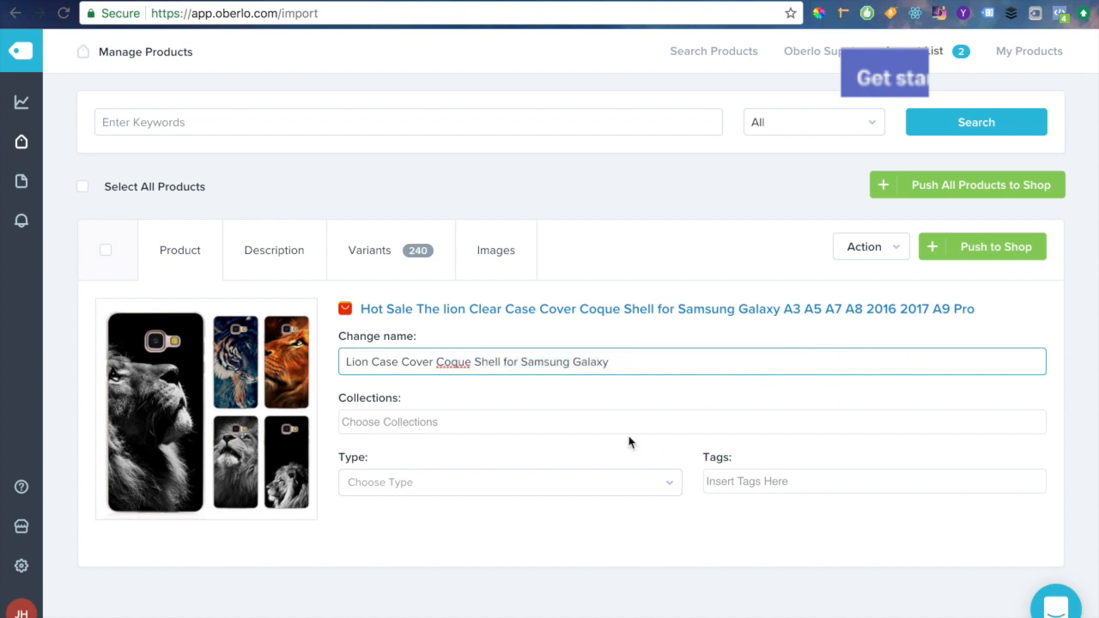
Step: Assign the Samsung case product to the Home page collection, leaving its type unset
{"action": "left_click", "coordinate": [424, 417]}
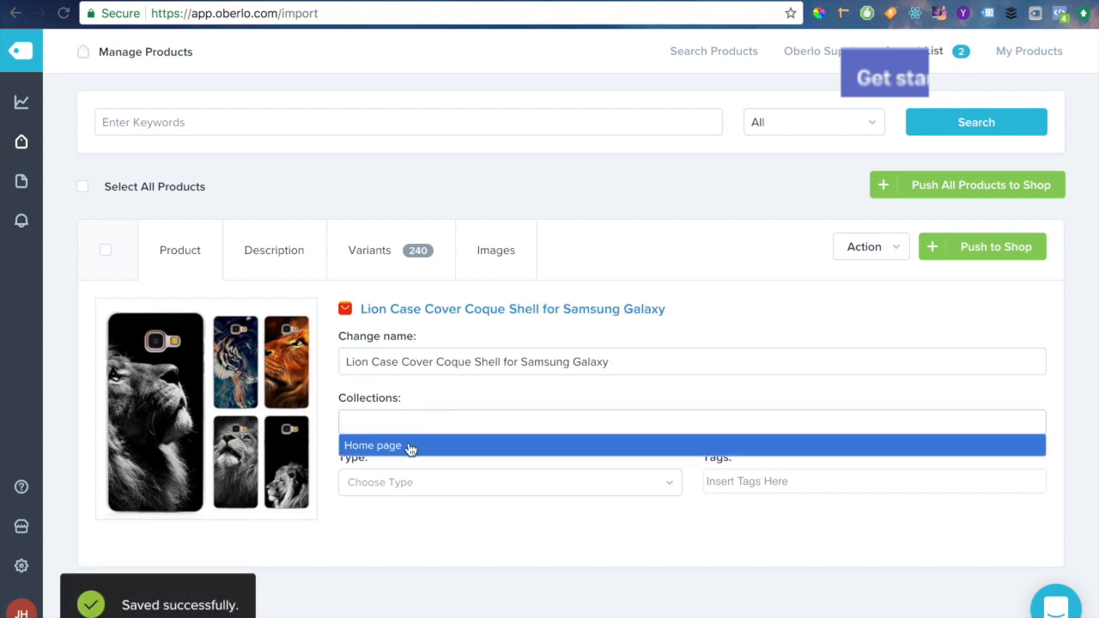
{"action": "left_click", "coordinate": [412, 445]}
{"action": "left_click", "coordinate": [418, 483]}
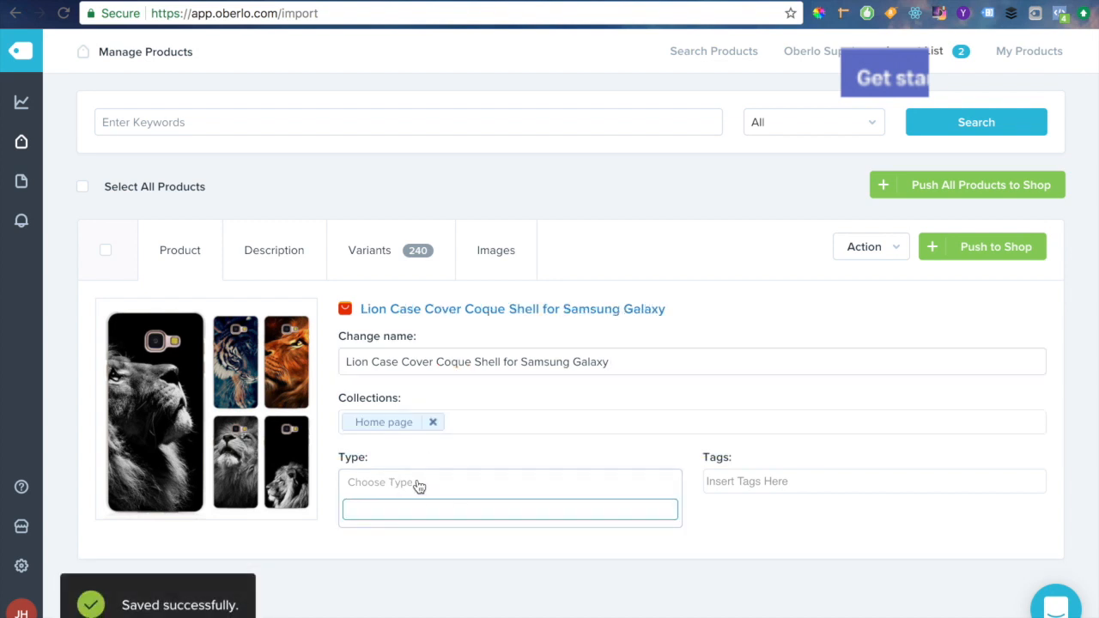
{"action": "left_click", "coordinate": [758, 560]}
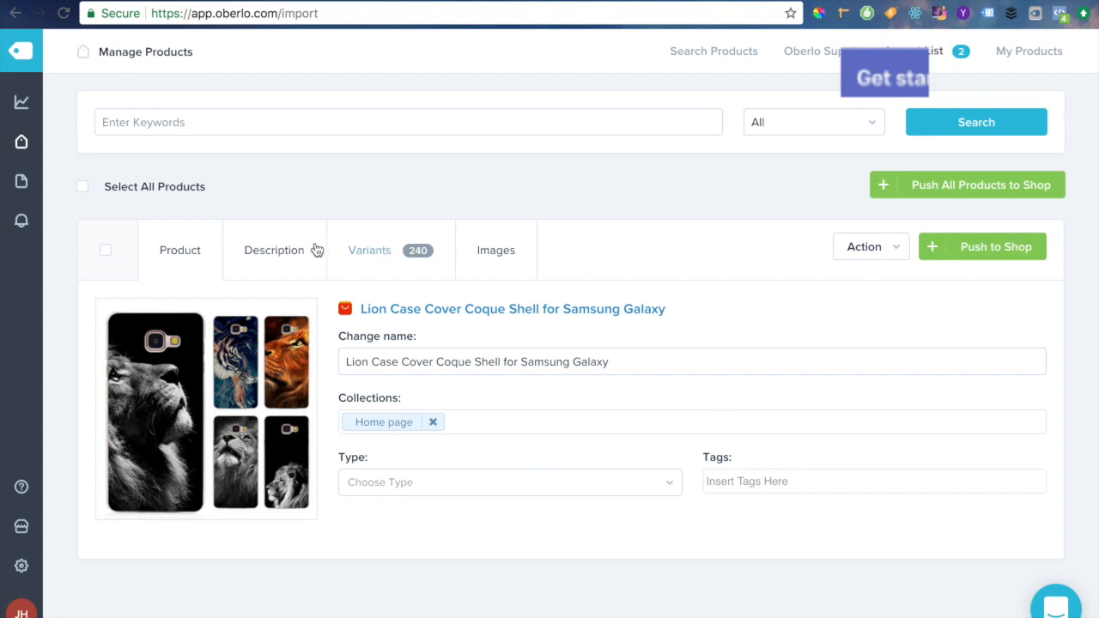
Step: Append a comma and the copied model list "A3 A5 A7 A8 2016 2017 A9 Pro" to the description's Compatible Samsung Model line
{"action": "left_click", "coordinate": [276, 250]}
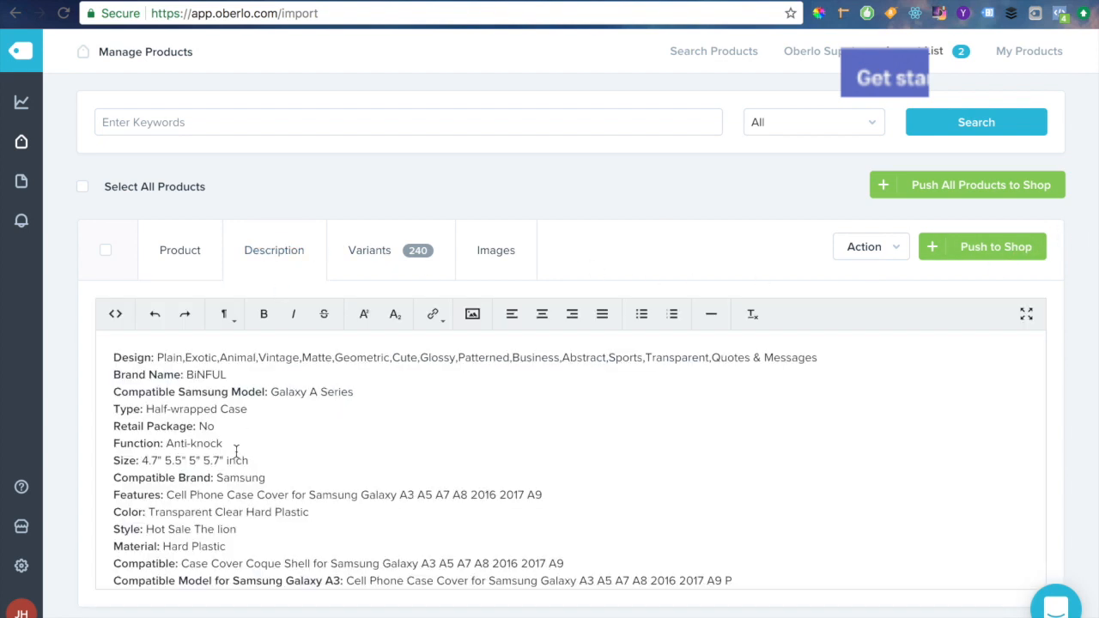
{"action": "left_click", "coordinate": [251, 375]}
{"action": "left_click", "coordinate": [373, 390]}
{"action": "type", "text": ","}
{"action": "key", "text": "ctrl+v"}
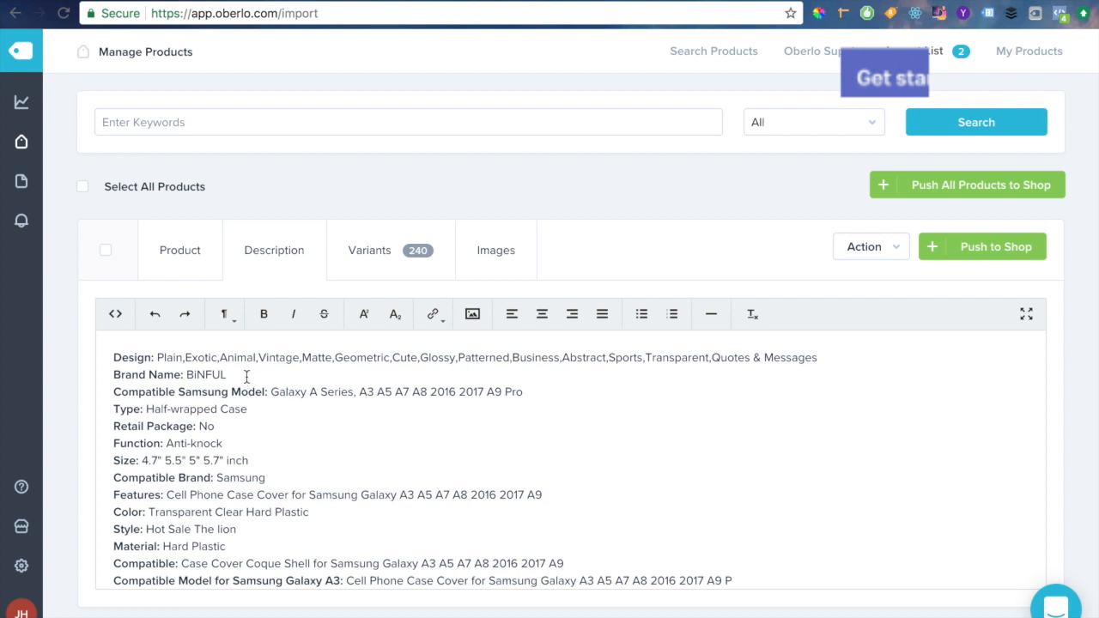
Step: Delete the Brand Name, Type, Retail Package and Function lines from the product description
{"action": "left_click_drag", "start_coordinate": [246, 376], "coordinate": [92, 371]}
{"action": "key", "text": "BackSpace"}
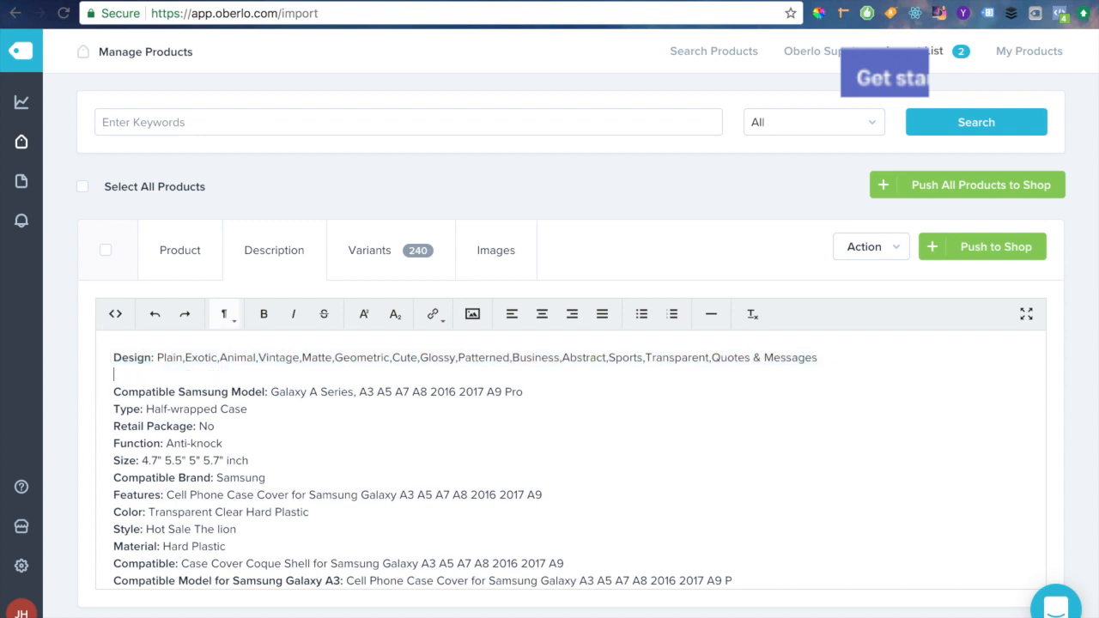
{"action": "key", "text": "BackSpace"}
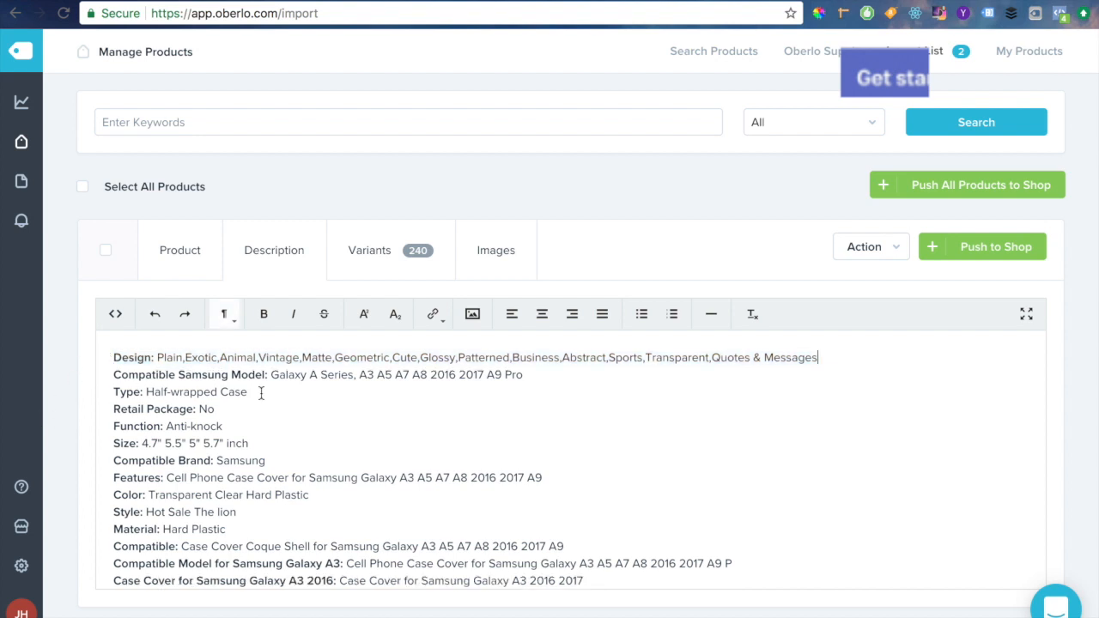
{"action": "left_click_drag", "start_coordinate": [110, 391], "coordinate": [270, 427]}
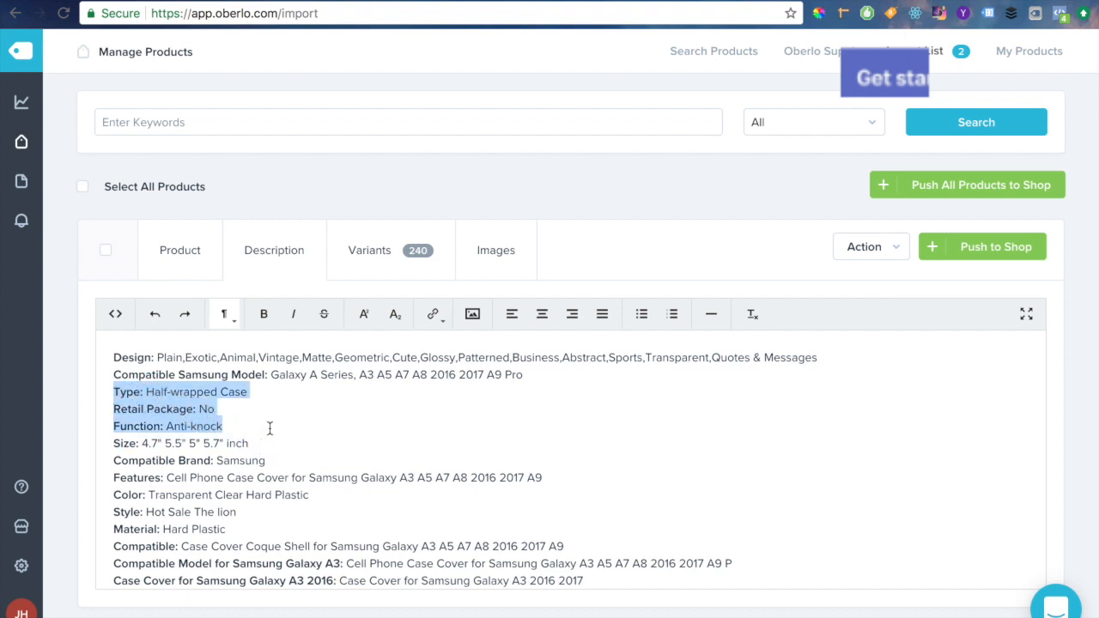
{"action": "key", "text": "BackSpace"}
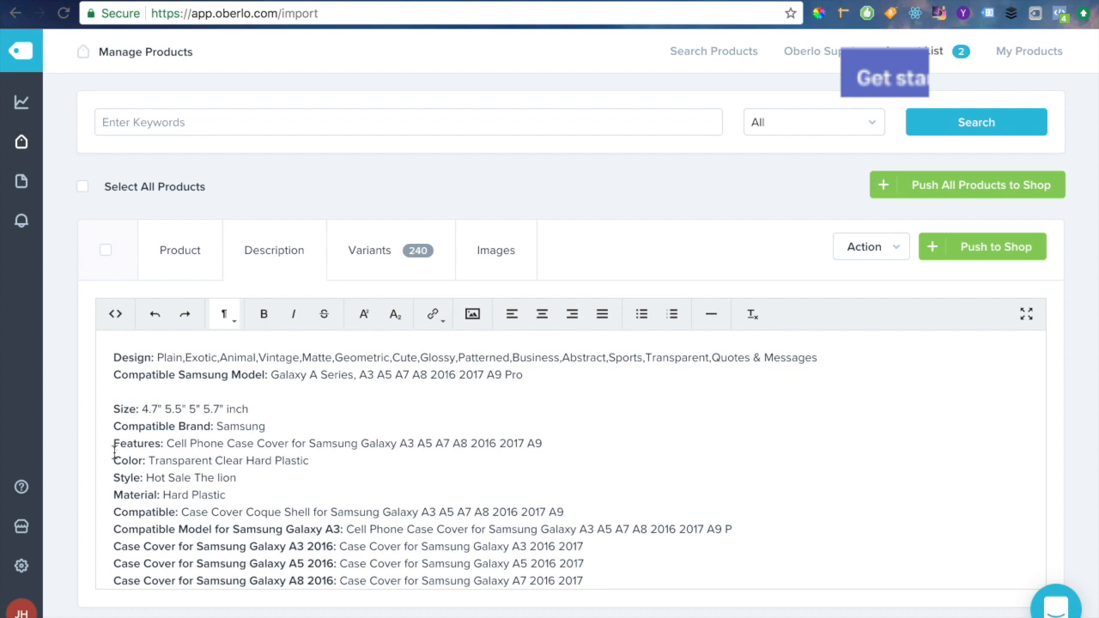
Step: Delete the Compatible Samsung Model line and the empty line below it from the product description
{"action": "left_click_drag", "start_coordinate": [581, 372], "coordinate": [103, 374]}
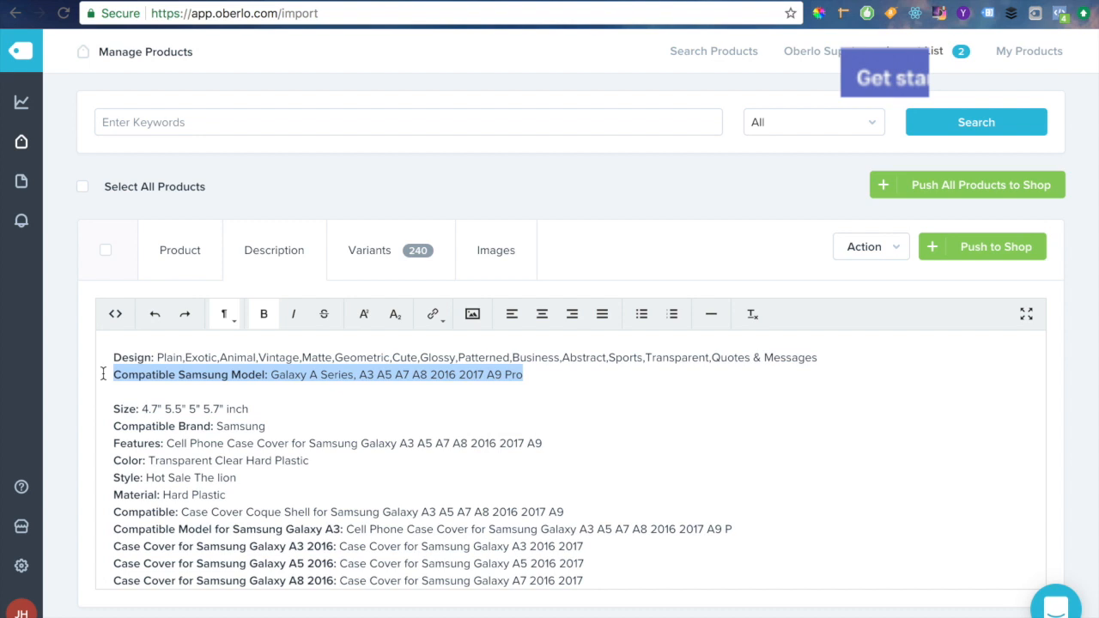
{"action": "key", "text": "BackSpace"}
{"action": "key", "text": "Delete"}
{"action": "key", "text": "Delete"}
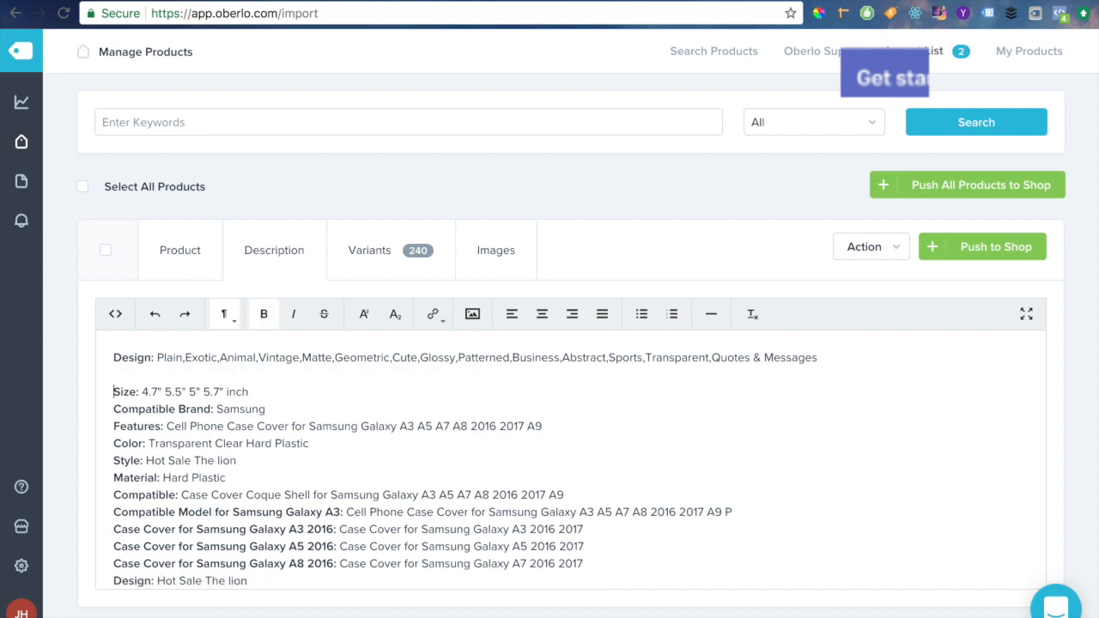
Step: Insert blank space between the Color and Style lines of the description
{"action": "left_click", "coordinate": [112, 443]}
{"action": "key", "text": "Return"}
{"action": "key", "text": "Return"}
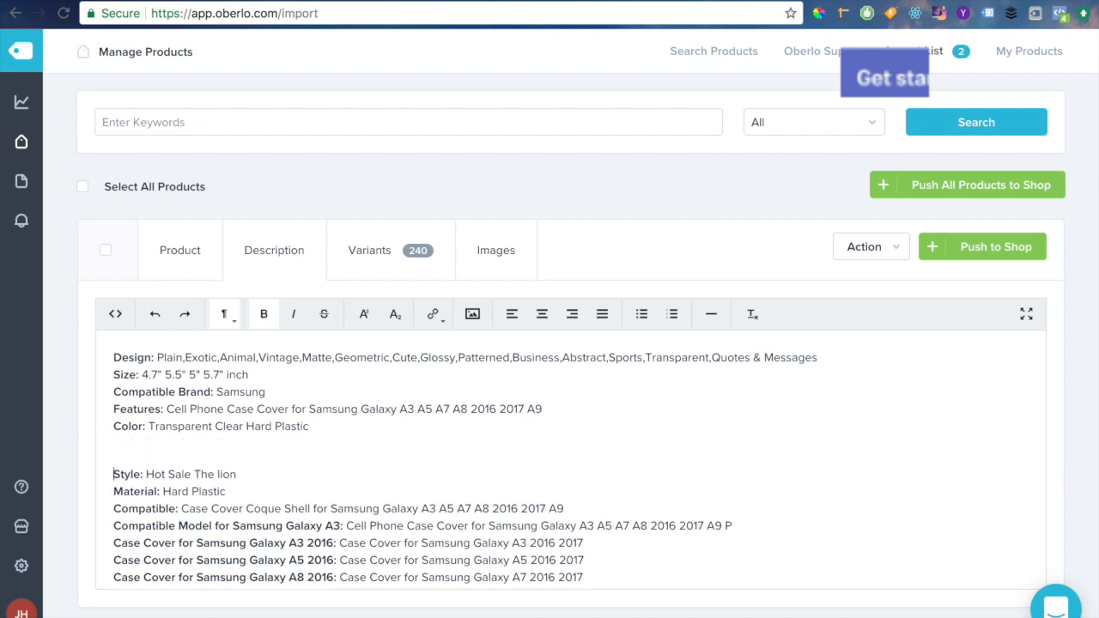
{"action": "scroll", "coordinate": [103, 409], "scroll_direction": "down", "scroll_amount": 2}
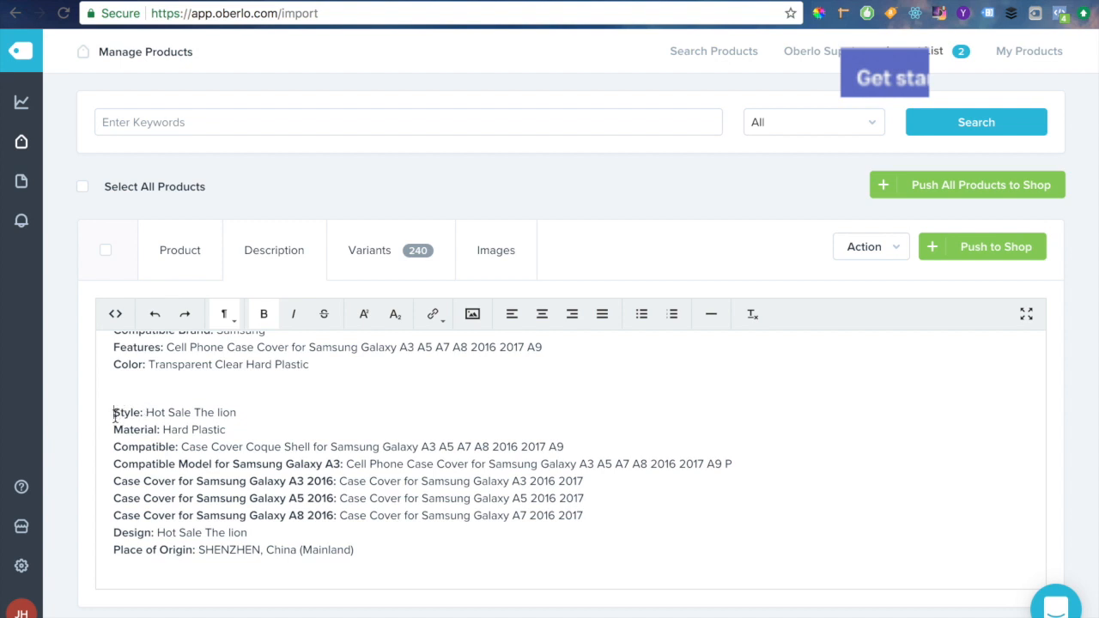
Step: Delete the Style and Material lines from the description, keeping the word "Shell" intact in the Compatible line
{"action": "left_click_drag", "start_coordinate": [111, 412], "coordinate": [301, 434]}
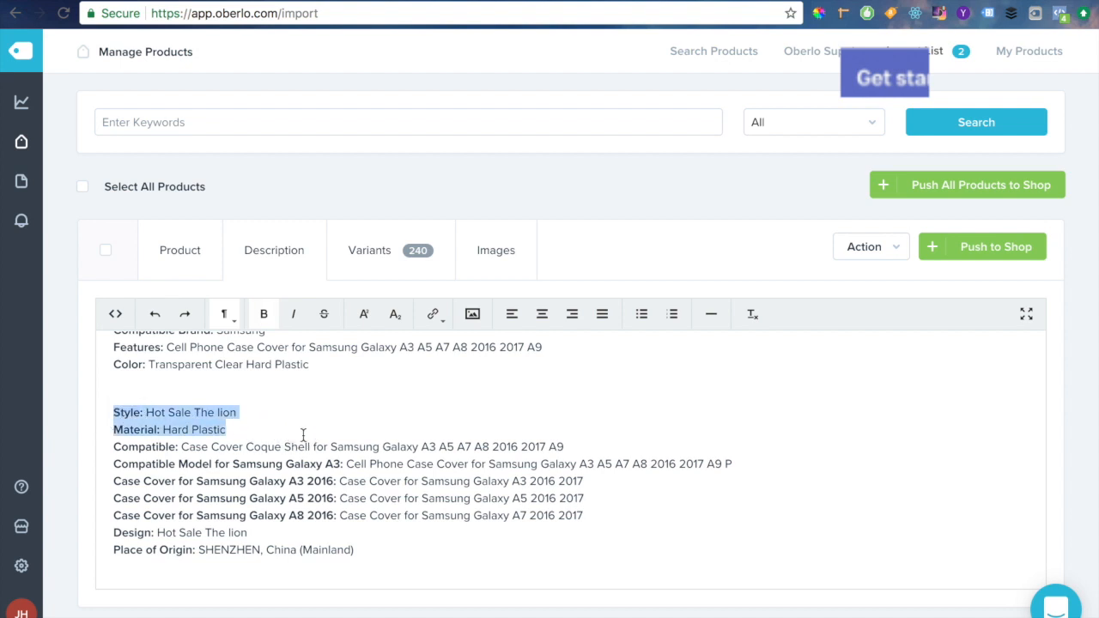
{"action": "key", "text": "BackSpace"}
{"action": "key", "text": "BackSpace"}
{"action": "key", "text": "BackSpace"}
{"action": "key", "text": "Down"}
{"action": "key", "text": "BackSpace"}
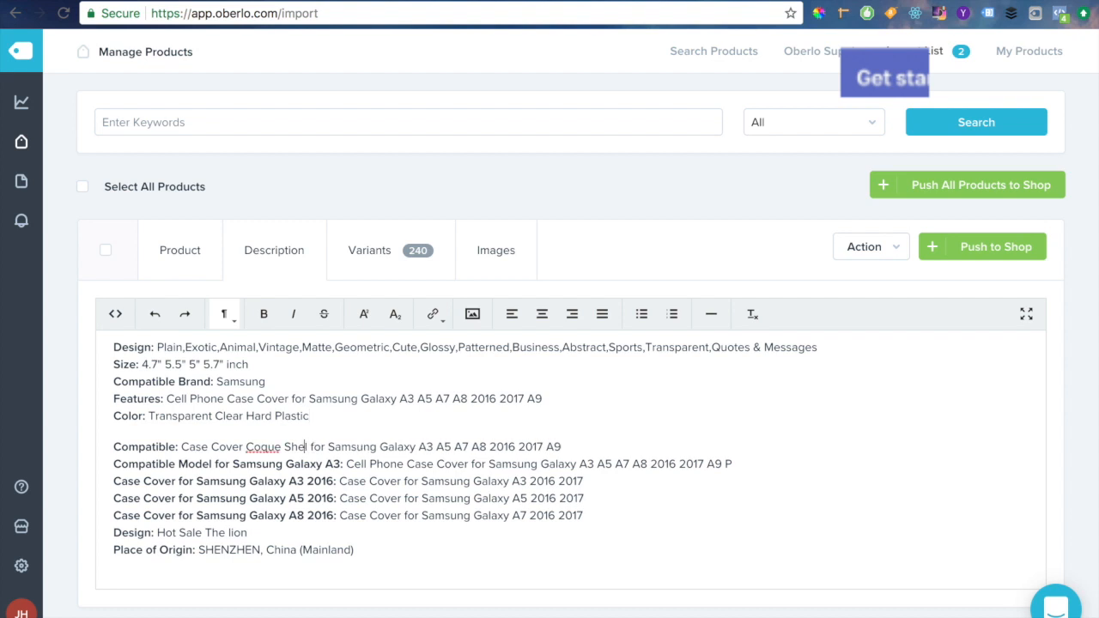
{"action": "type", "text": "l"}
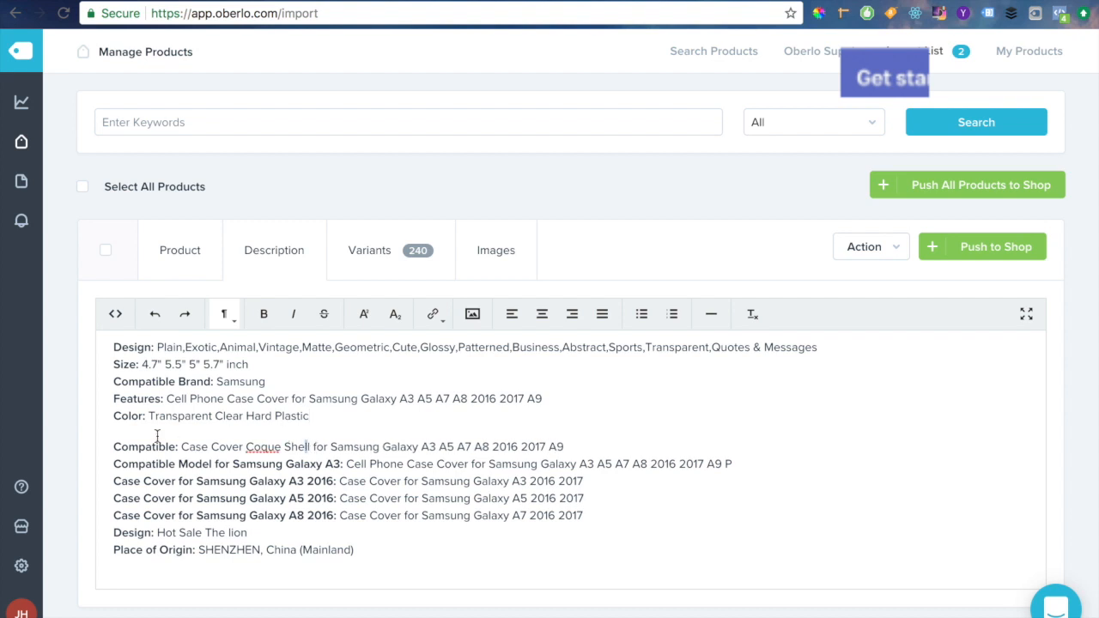
Step: Set the Compatible and Compatible Model for Samsung Galaxy A3 lines apart as separate paragraphs in the description
{"action": "left_click", "coordinate": [112, 446]}
{"action": "key", "text": "BackSpace"}
{"action": "key", "text": "Return"}
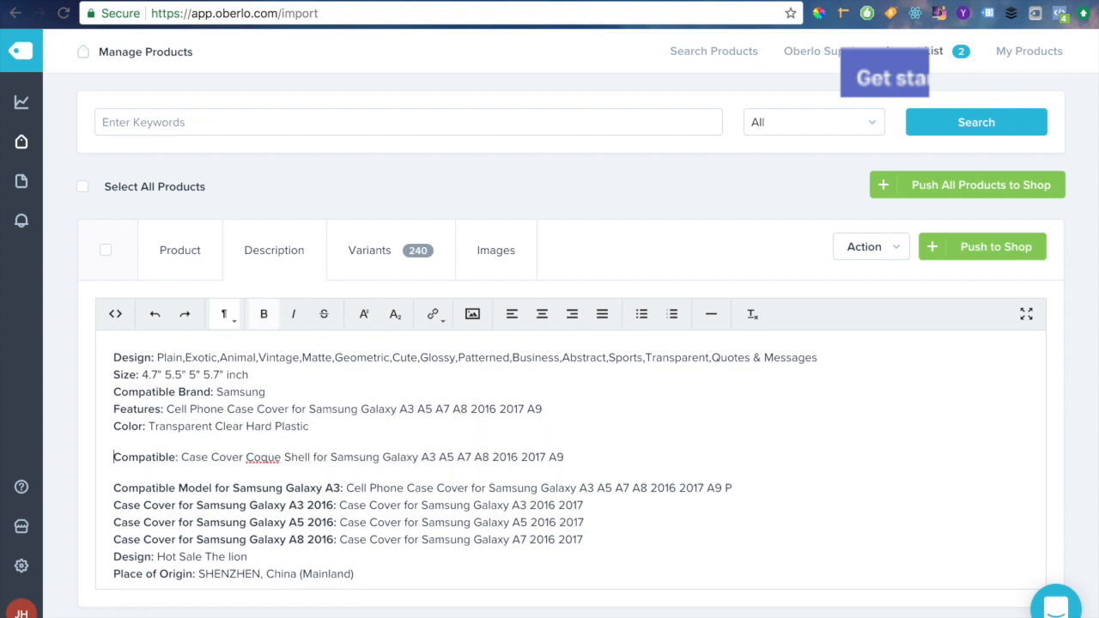
{"action": "left_click", "coordinate": [114, 489]}
{"action": "key", "text": "BackSpace"}
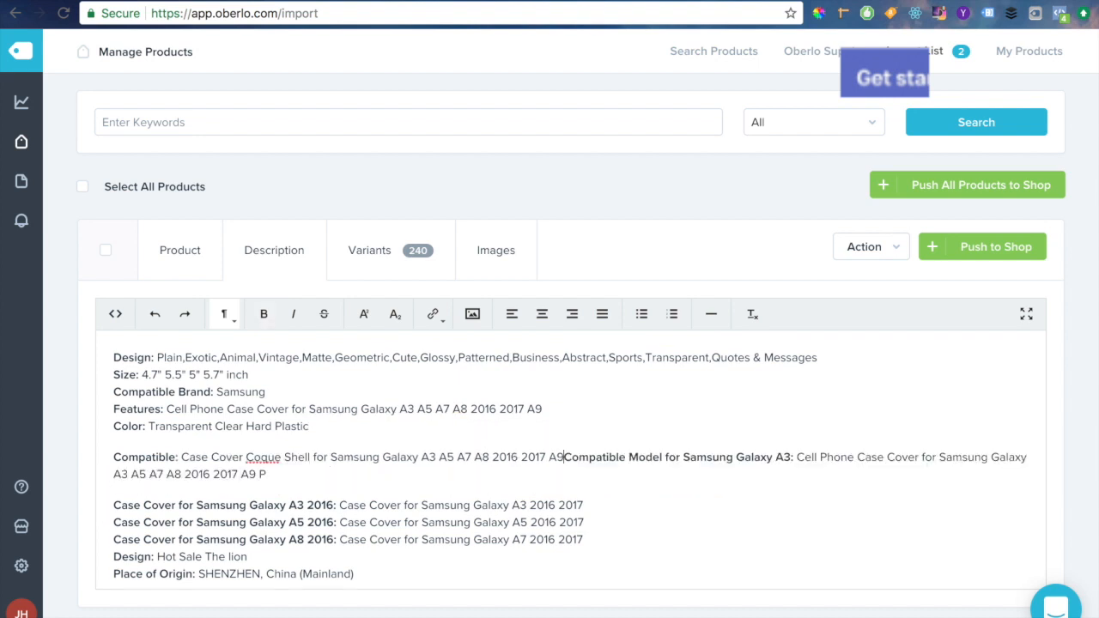
{"action": "key", "text": "Return"}
Step: Delete the "Design: Hot Sale The lion" and Place of Origin lines at the end of the description
{"action": "scroll", "coordinate": [111, 498], "scroll_direction": "down", "scroll_amount": 2}
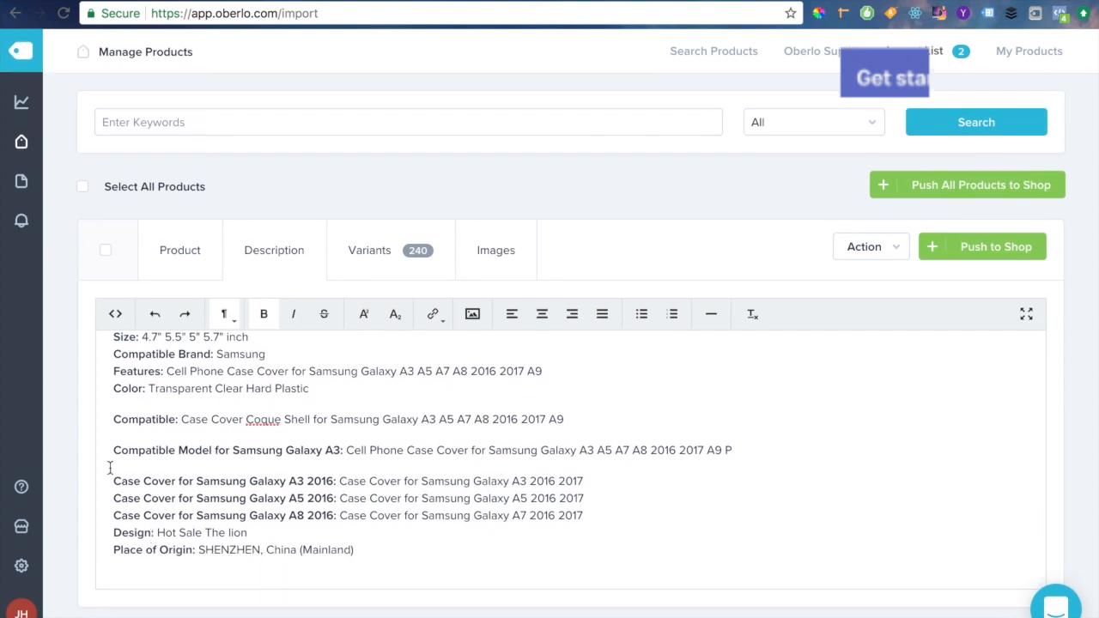
{"action": "left_click_drag", "start_coordinate": [387, 551], "coordinate": [108, 523]}
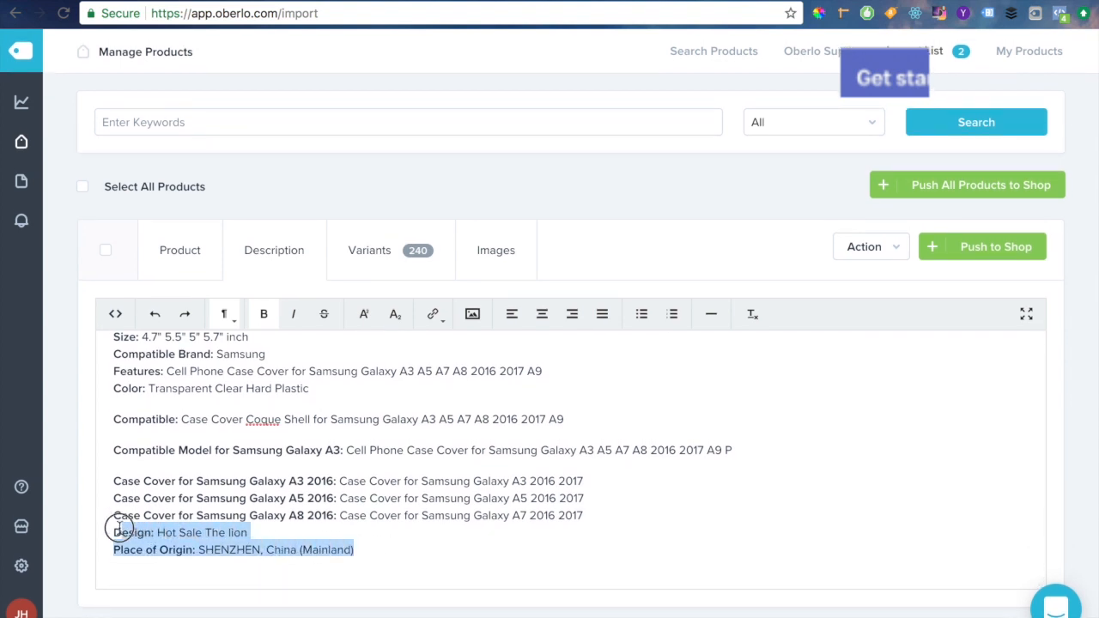
{"action": "key", "text": "BackSpace"}
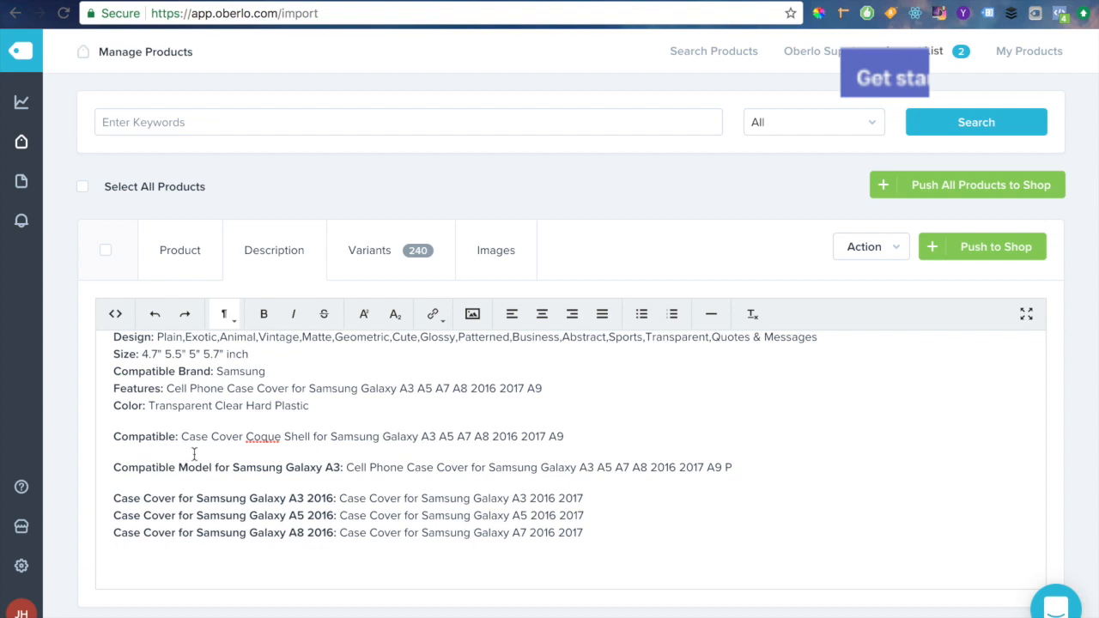
Step: Add empty space above the description's opening Design line, undoing the model list pasted there
{"action": "scroll", "coordinate": [184, 455], "scroll_direction": "up", "scroll_amount": 1}
{"action": "left_click", "coordinate": [112, 357]}
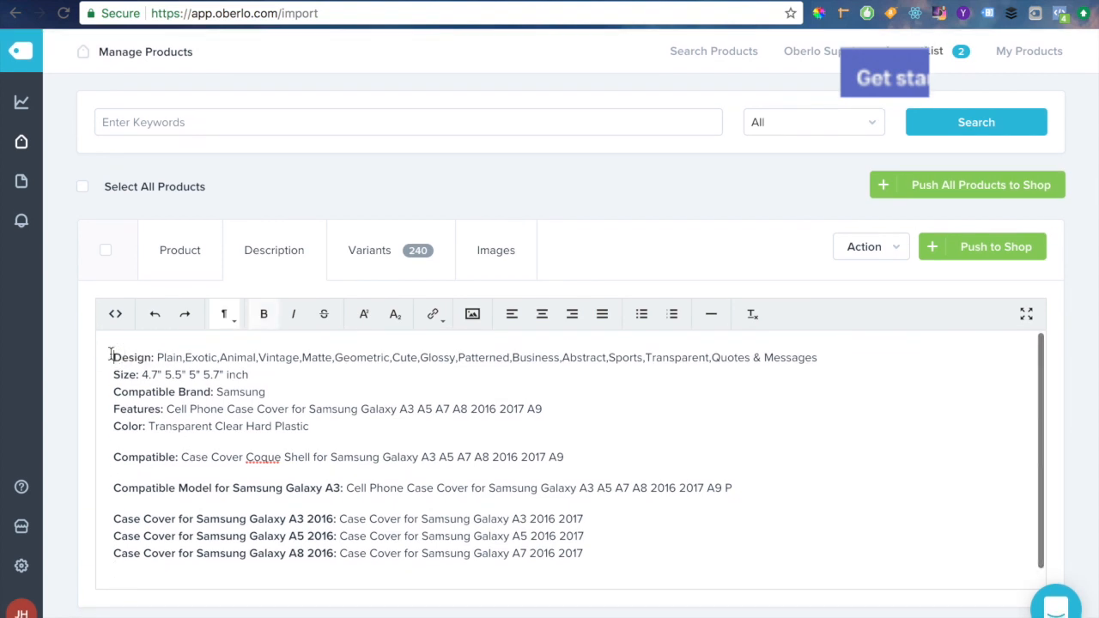
{"action": "key", "text": "Return"}
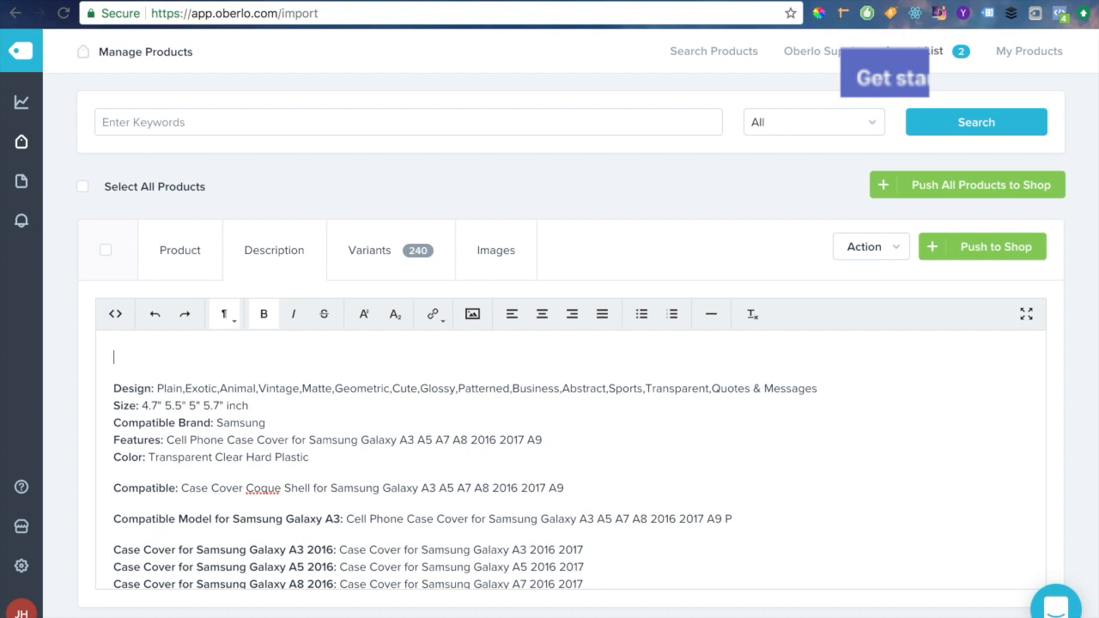
{"action": "type", "text": "A3 A5 A7 A8 2016 2017 A9 Pro"}
{"action": "key", "text": "super+z"}
Step: Copy the product title "Lion Case Cover Coque Shell for Samsung Galaxy" into the start of the description, followed by an empty line
{"action": "left_click", "coordinate": [181, 250]}
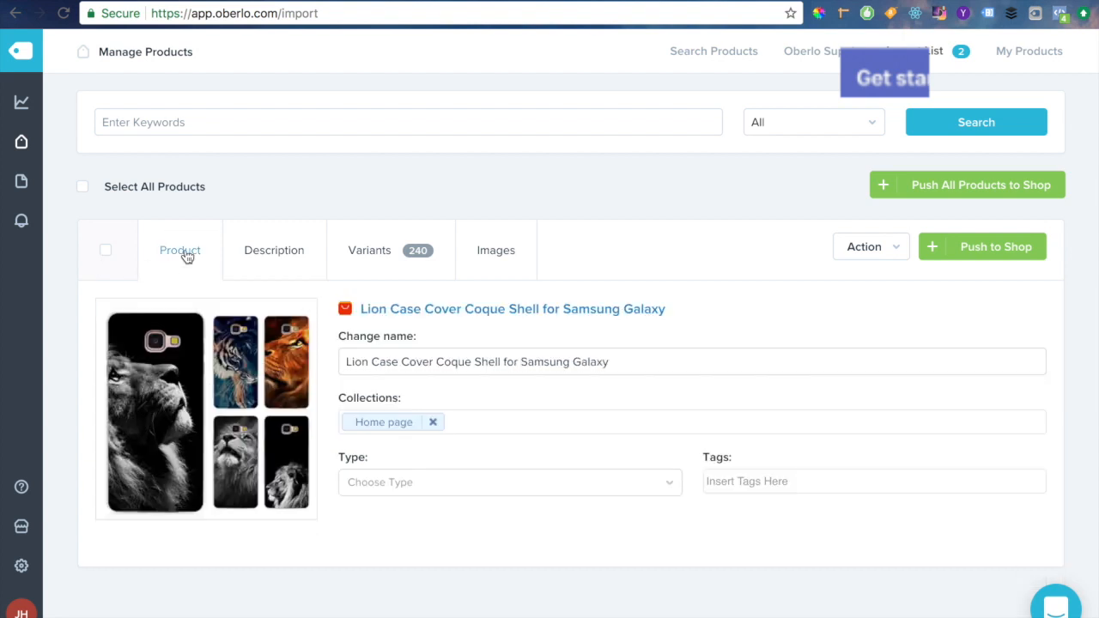
{"action": "left_click_drag", "start_coordinate": [666, 309], "coordinate": [359, 309]}
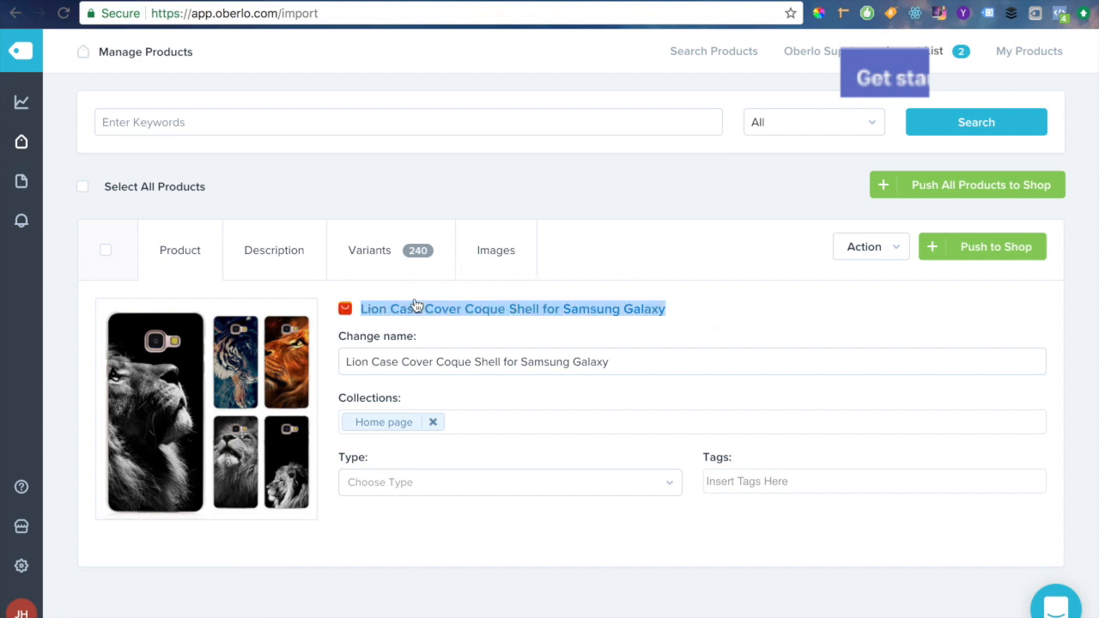
{"action": "left_click", "coordinate": [262, 252]}
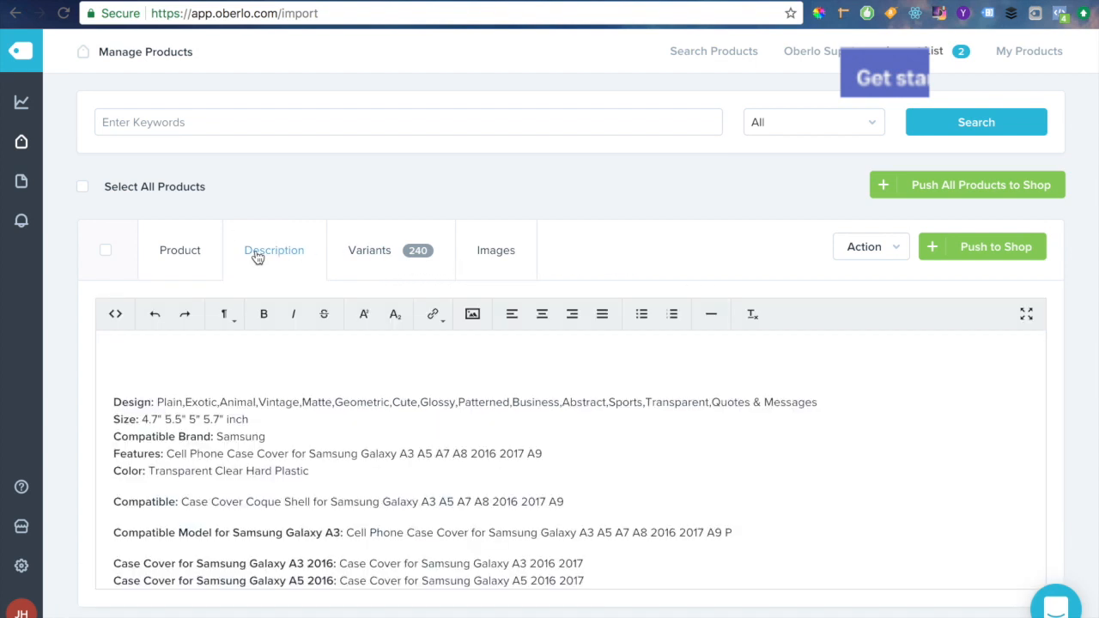
{"action": "left_click", "coordinate": [190, 357]}
{"action": "type", "text": "Lion Case Cover Coque Shell for Samsung Galaxy"}
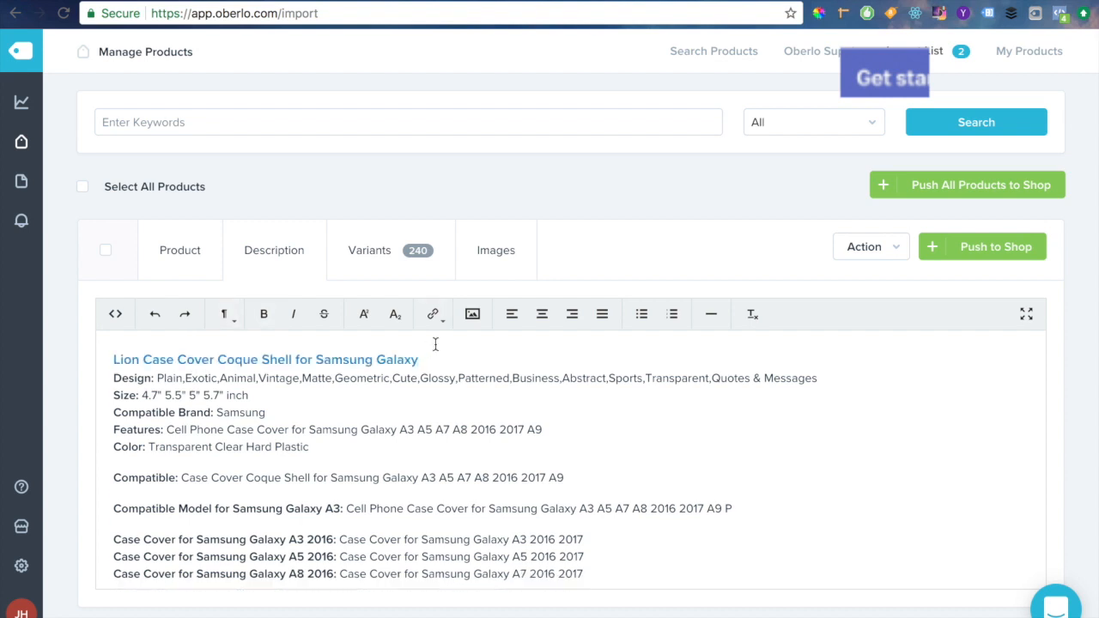
{"action": "key", "text": "Return"}
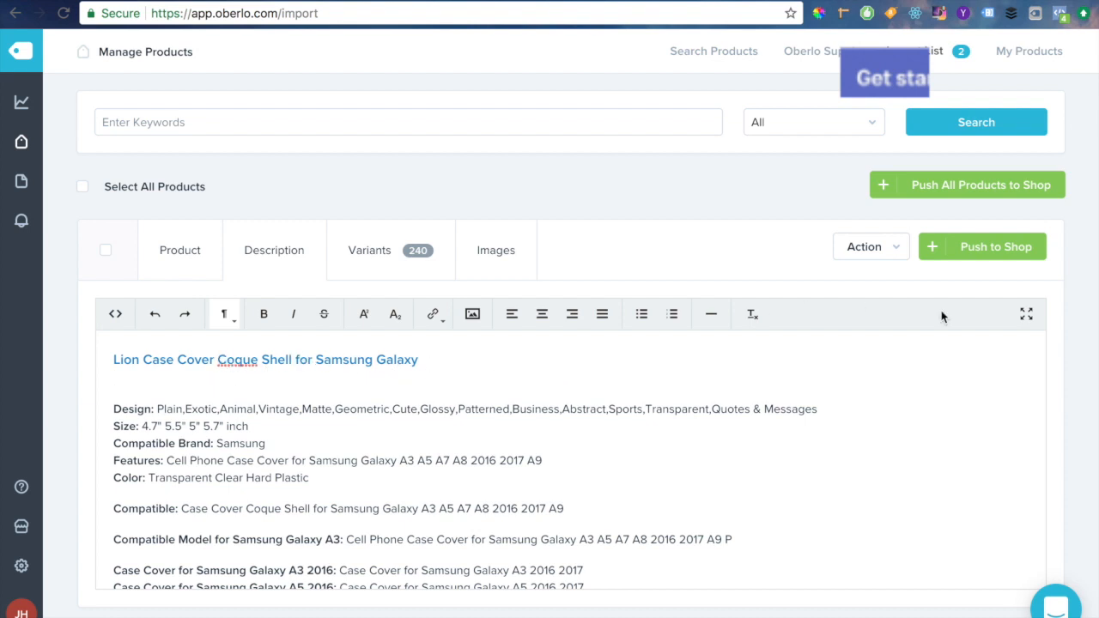
Step: Push the Samsung Galaxy lion case product to the shop and reload the import list
{"action": "scroll", "coordinate": [448, 481], "scroll_direction": "down", "scroll_amount": 1}
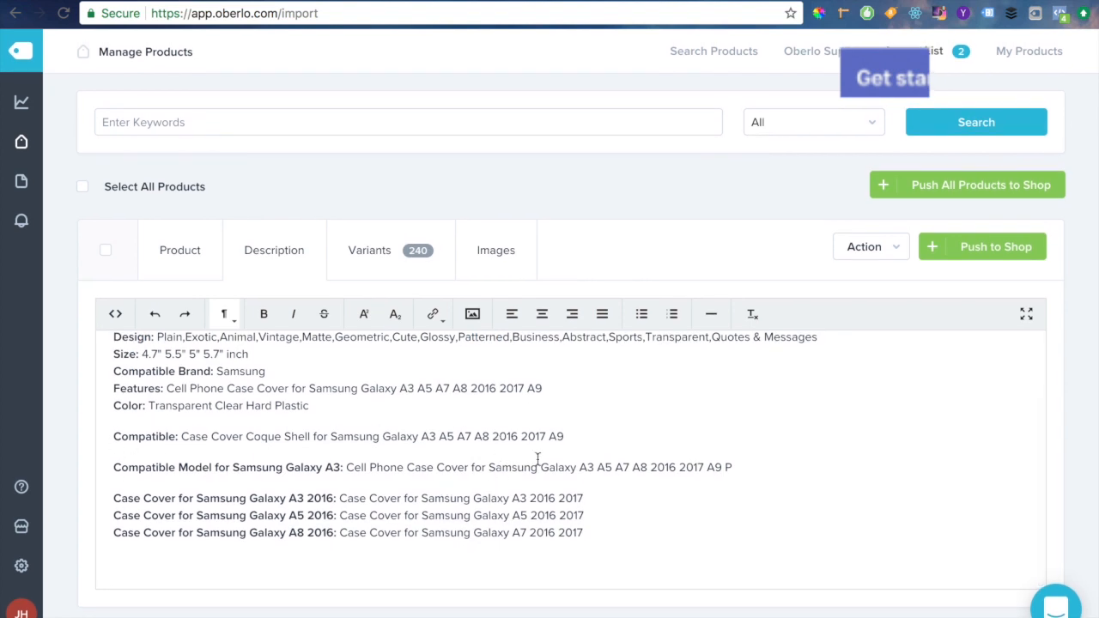
{"action": "left_click", "coordinate": [1020, 251]}
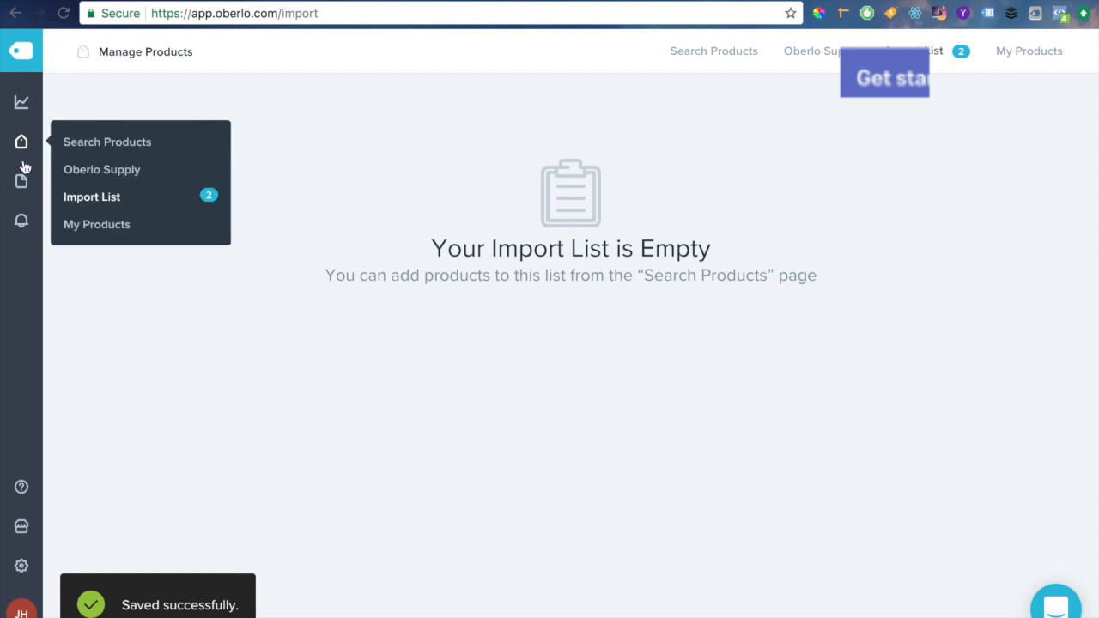
{"action": "mouse_move", "coordinate": [21, 148]}
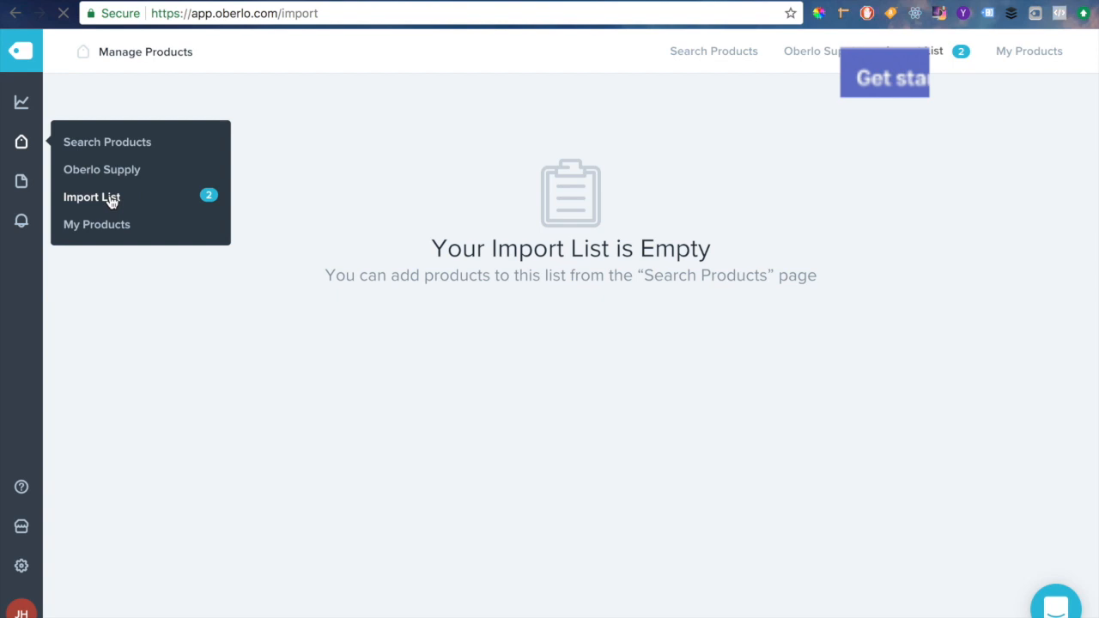
{"action": "left_click", "coordinate": [92, 197]}
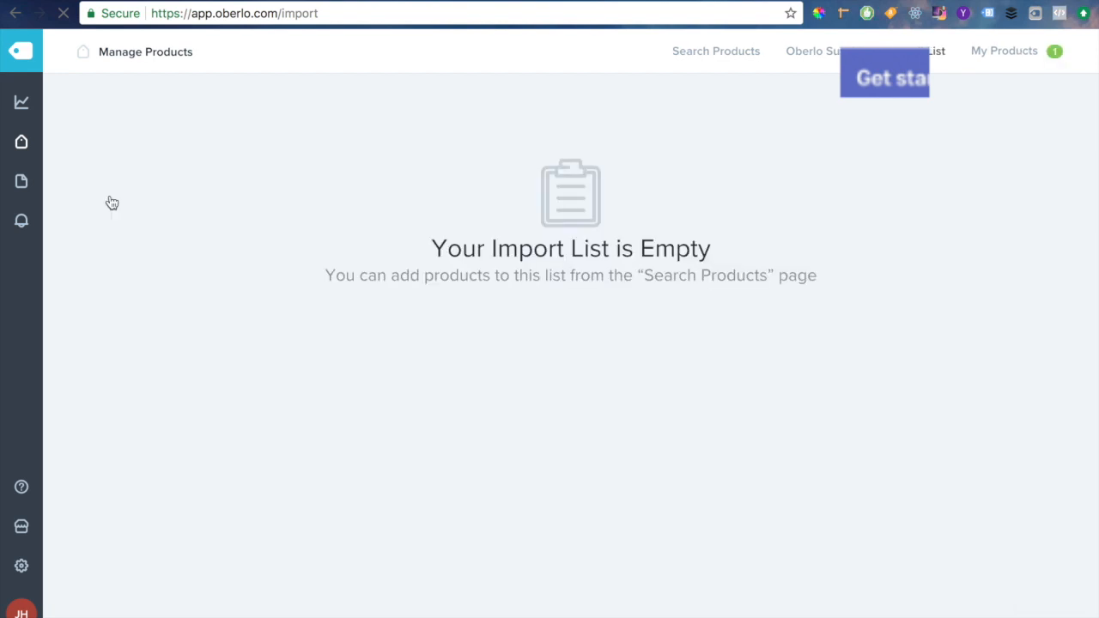
Step: Open the My Products list and reload it to check for the pushed Samsung case
{"action": "mouse_move", "coordinate": [20, 145]}
{"action": "left_click", "coordinate": [88, 228]}
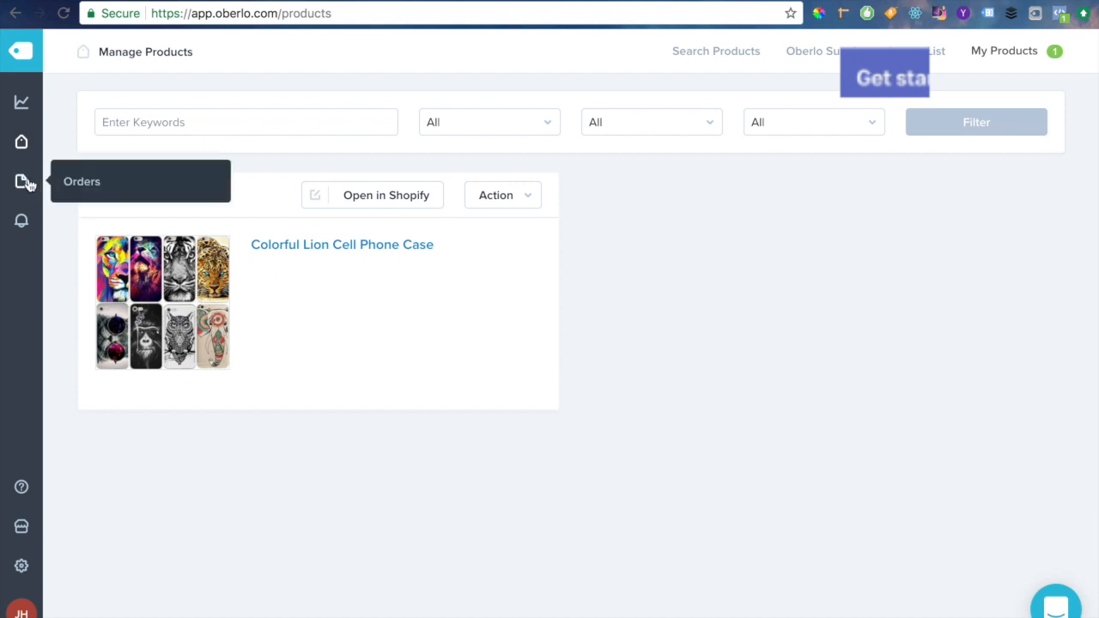
{"action": "mouse_move", "coordinate": [22, 141]}
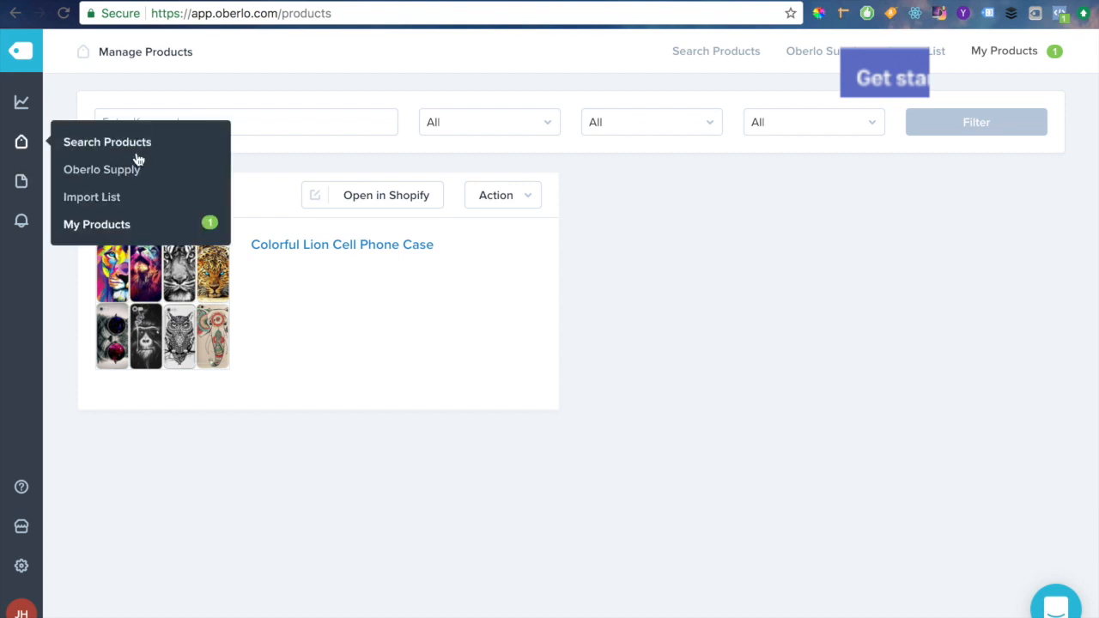
{"action": "left_click", "coordinate": [125, 233]}
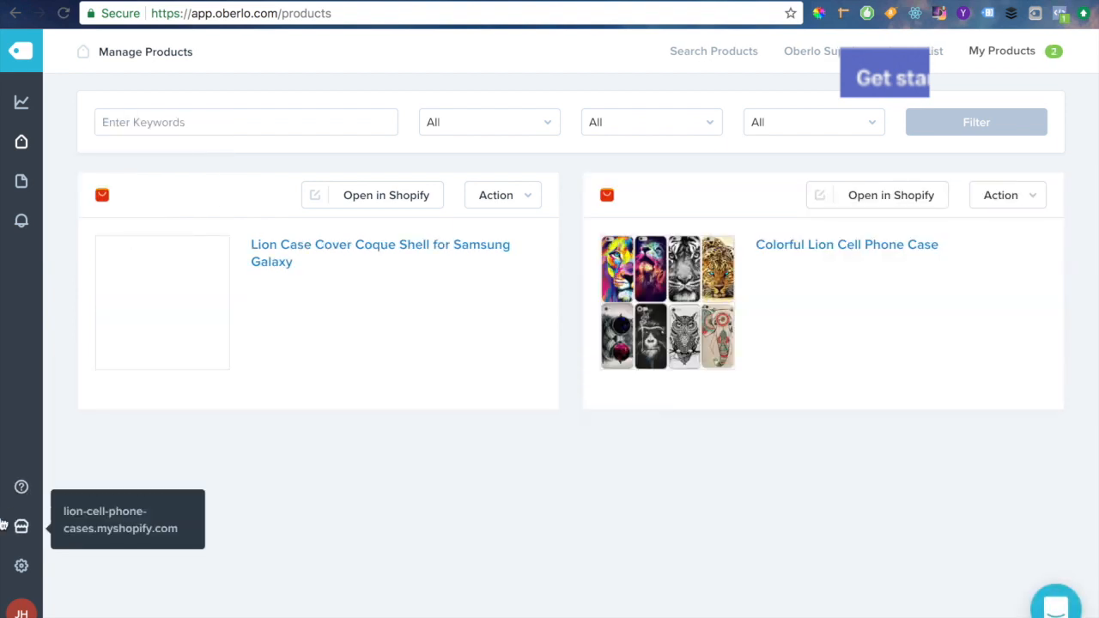
Step: Open the Samsung Galaxy lion case in Shopify and review its description, images and variants
{"action": "left_click", "coordinate": [409, 198]}
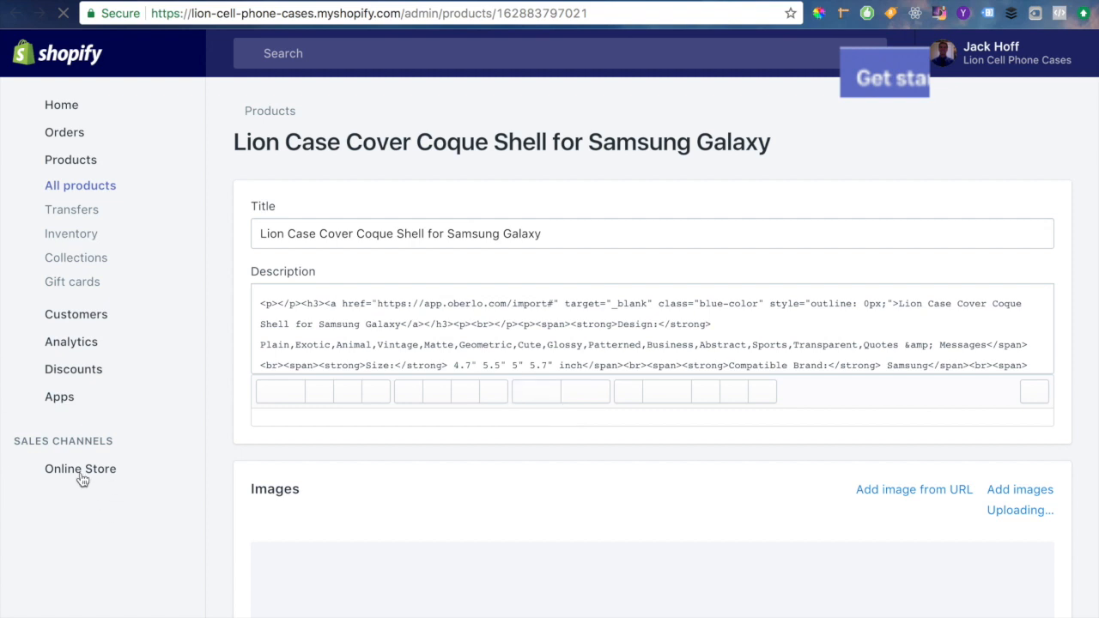
{"action": "scroll", "coordinate": [489, 594], "scroll_direction": "down", "scroll_amount": 6}
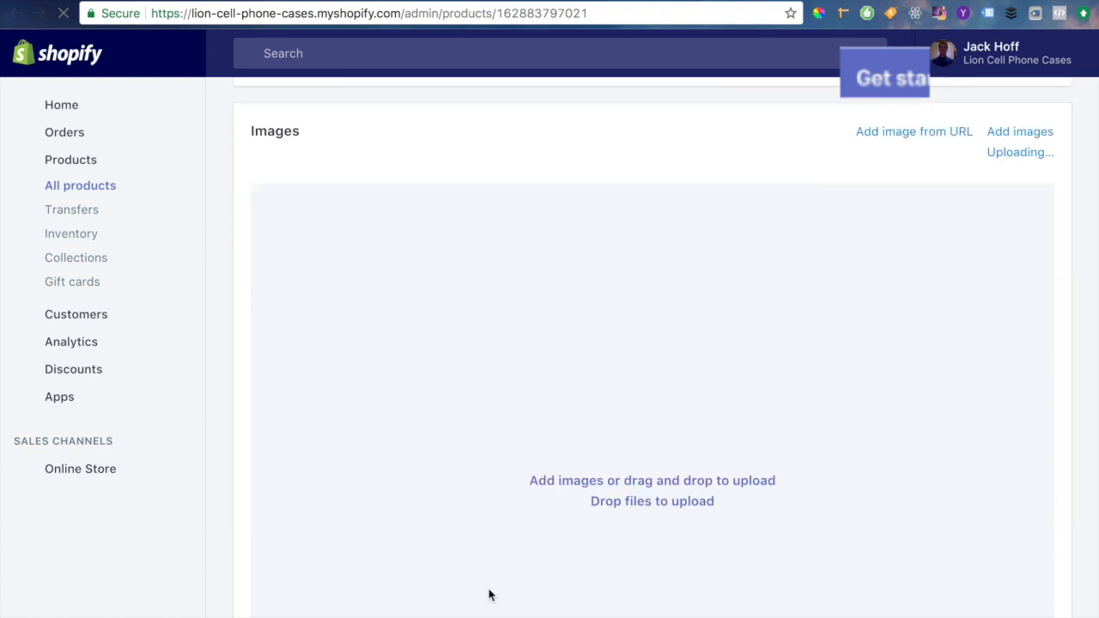
{"action": "scroll", "coordinate": [489, 594], "scroll_direction": "down", "scroll_amount": 3}
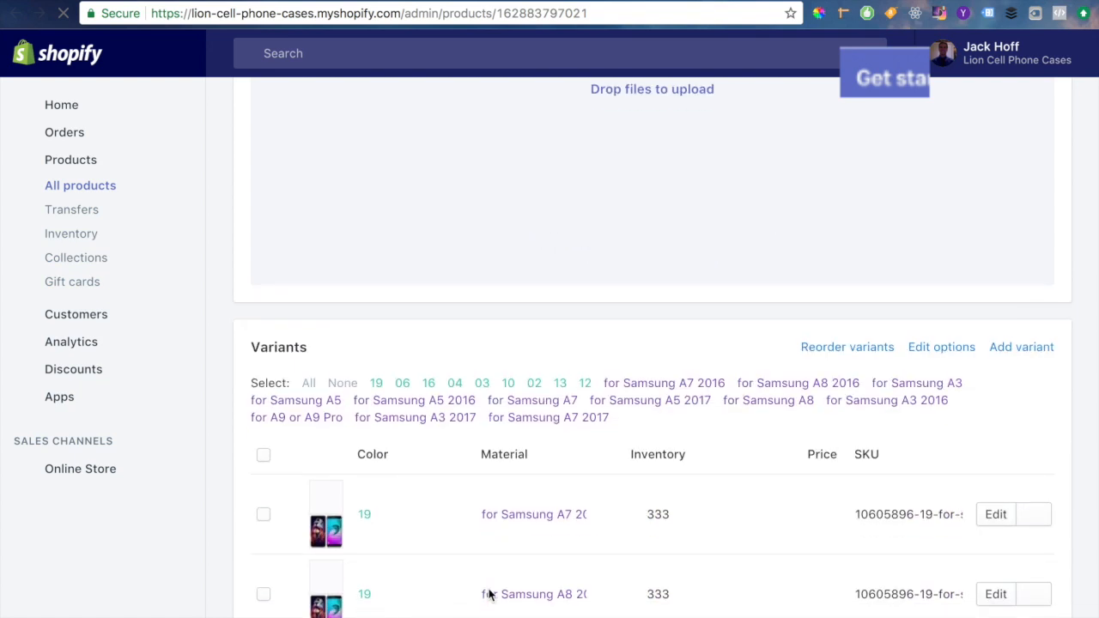
{"action": "scroll", "coordinate": [489, 594], "scroll_direction": "up", "scroll_amount": 2}
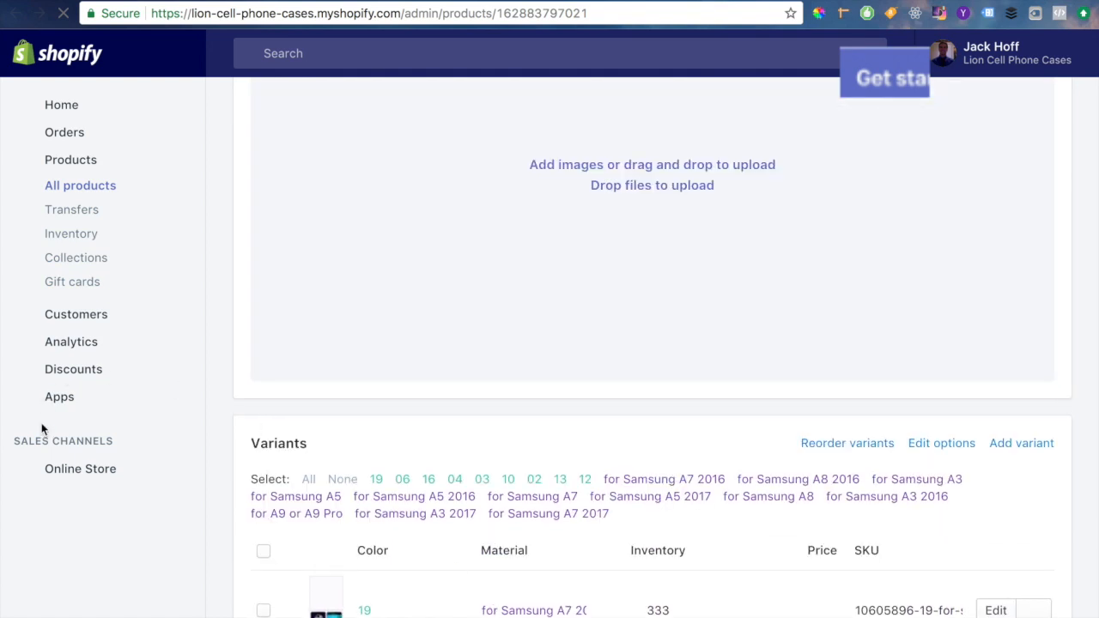
Step: Open the online store's current Debut theme in the theme editor
{"action": "left_click", "coordinate": [86, 469]}
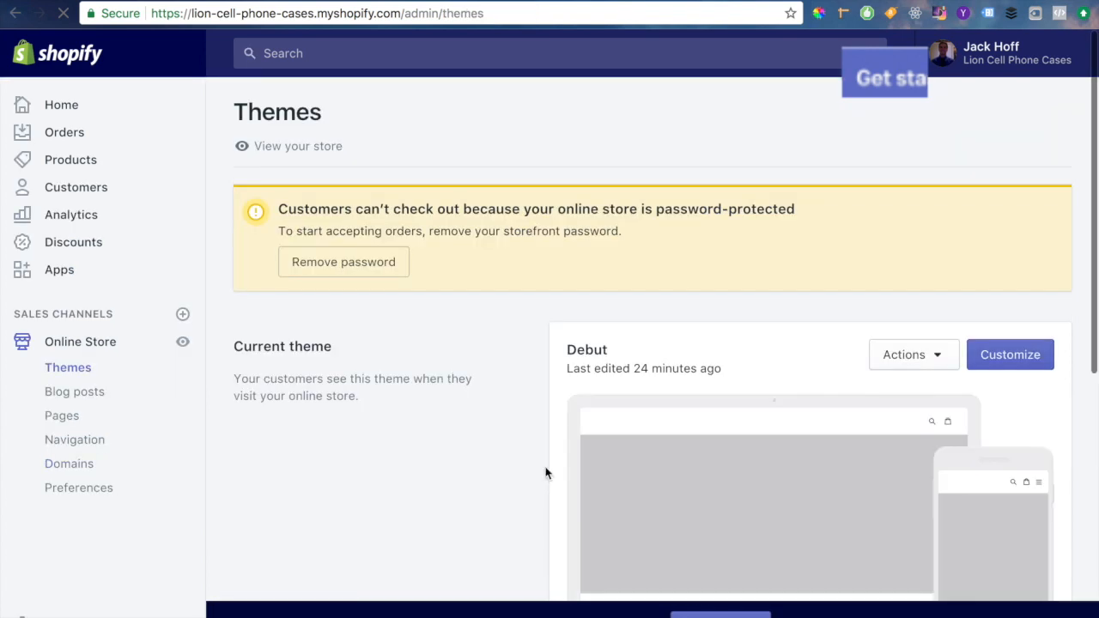
{"action": "scroll", "coordinate": [545, 473], "scroll_direction": "down", "scroll_amount": 2}
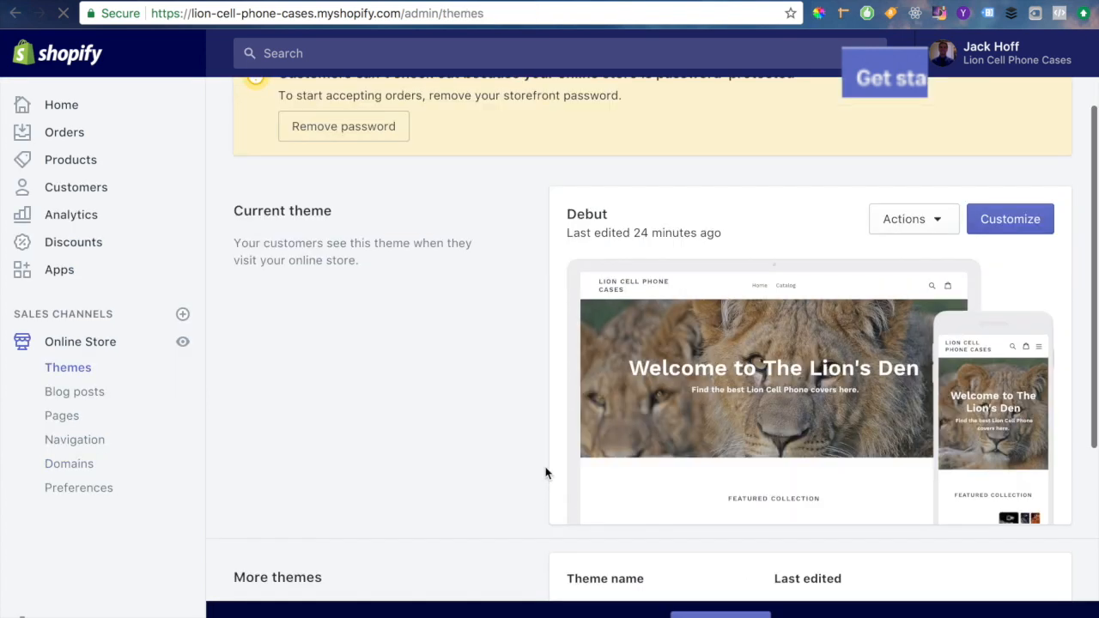
{"action": "scroll", "coordinate": [545, 473], "scroll_direction": "down", "scroll_amount": 4}
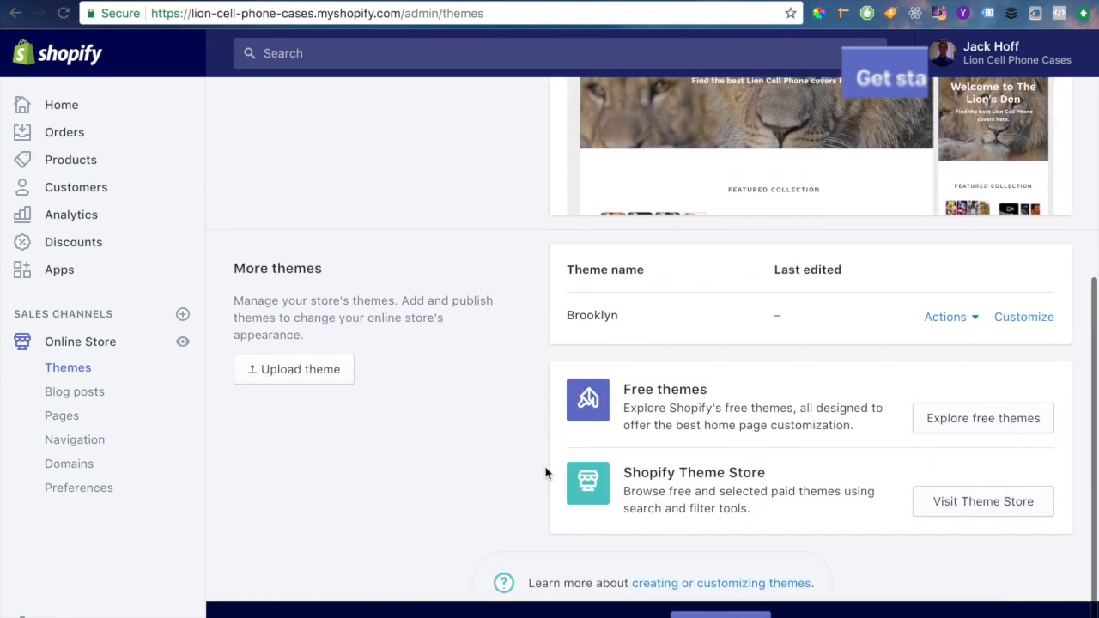
{"action": "scroll", "coordinate": [545, 473], "scroll_direction": "down", "scroll_amount": 1}
{"action": "scroll", "coordinate": [545, 473], "scroll_direction": "up", "scroll_amount": 7}
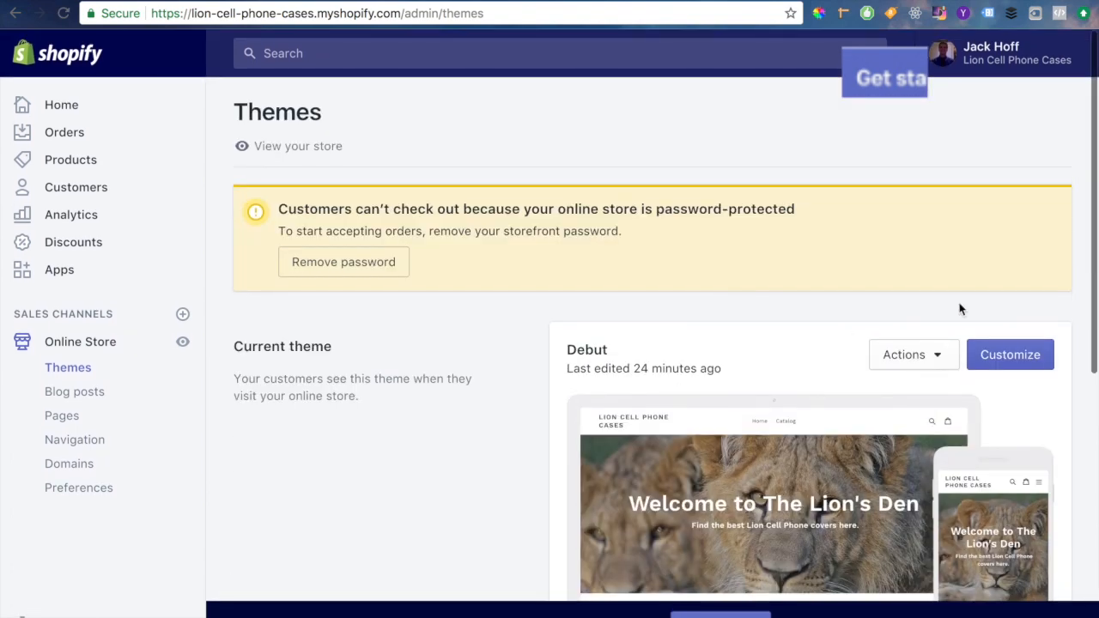
{"action": "left_click", "coordinate": [1019, 359]}
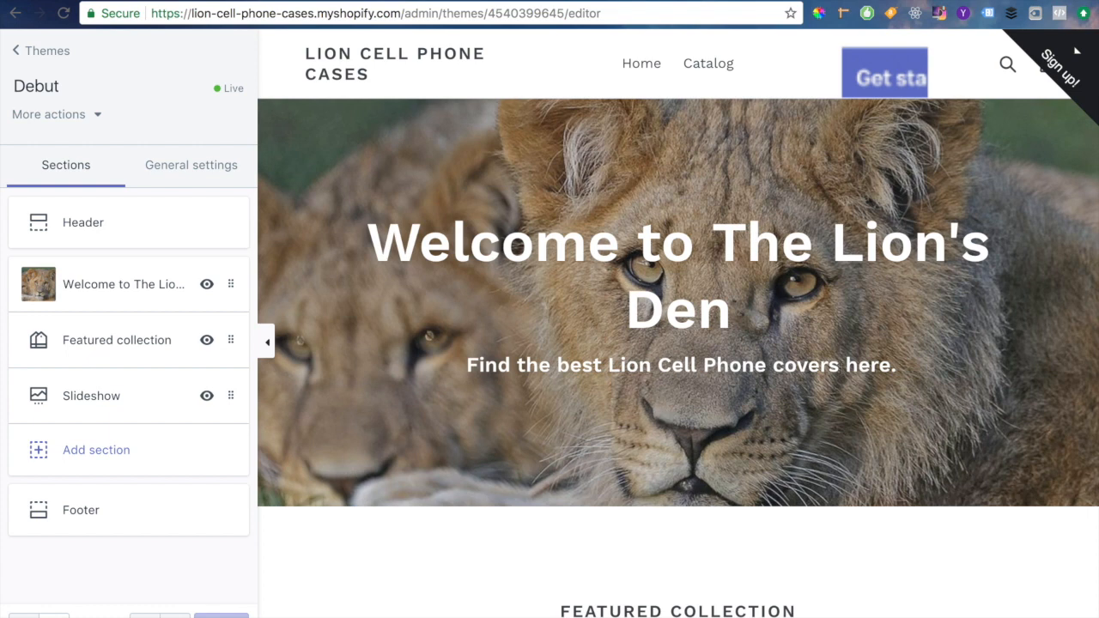
Step: Review the home page preview from the hero banner down through the featured collection to the slideshow
{"action": "scroll", "coordinate": [840, 374], "scroll_direction": "down", "scroll_amount": 5}
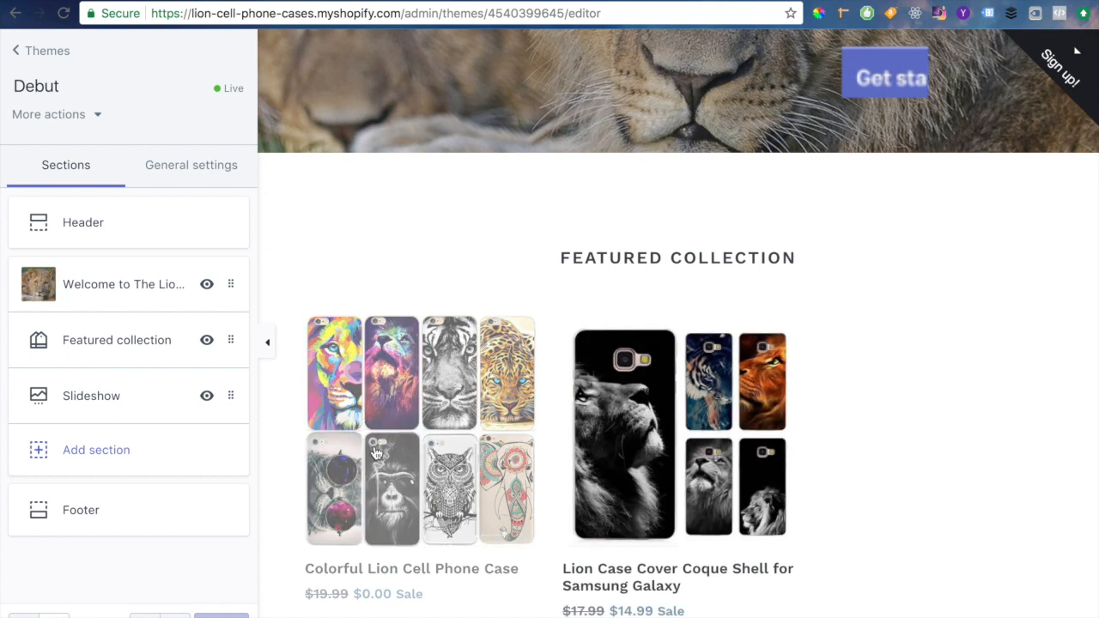
{"action": "scroll", "coordinate": [374, 453], "scroll_direction": "down", "scroll_amount": 6}
{"action": "scroll", "coordinate": [374, 453], "scroll_direction": "up", "scroll_amount": 4}
{"action": "scroll", "coordinate": [374, 452], "scroll_direction": "down", "scroll_amount": 3}
{"action": "scroll", "coordinate": [374, 452], "scroll_direction": "up", "scroll_amount": 3}
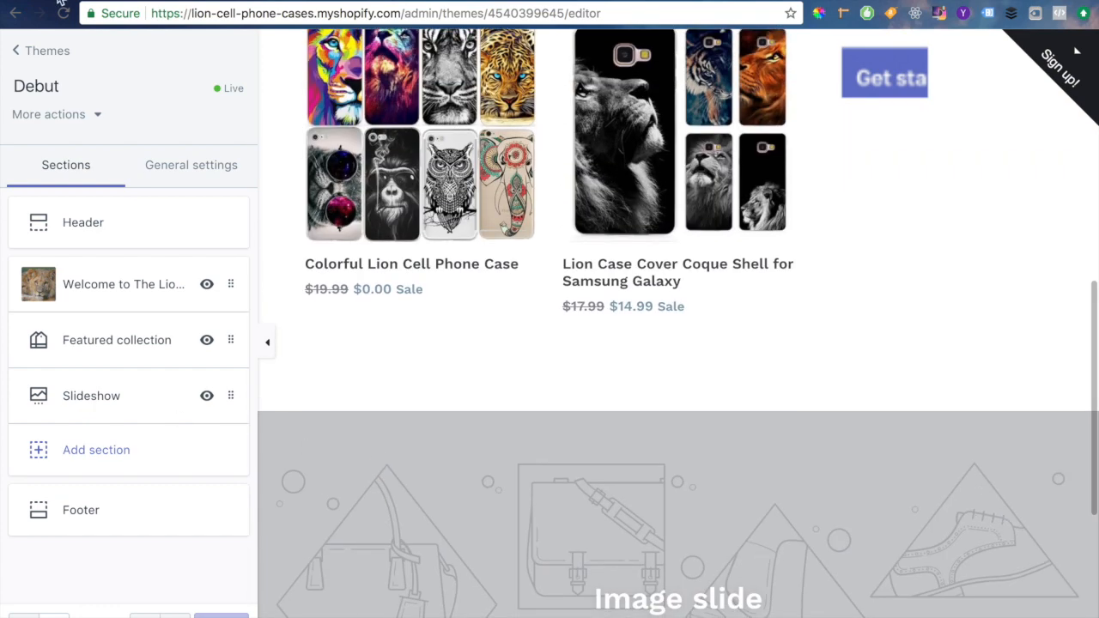
Step: Take the theme editor out of full screen, reposition its window to expose the desktop image files, and dismiss the sign-up popup
{"action": "key", "text": "ctrl+super+f"}
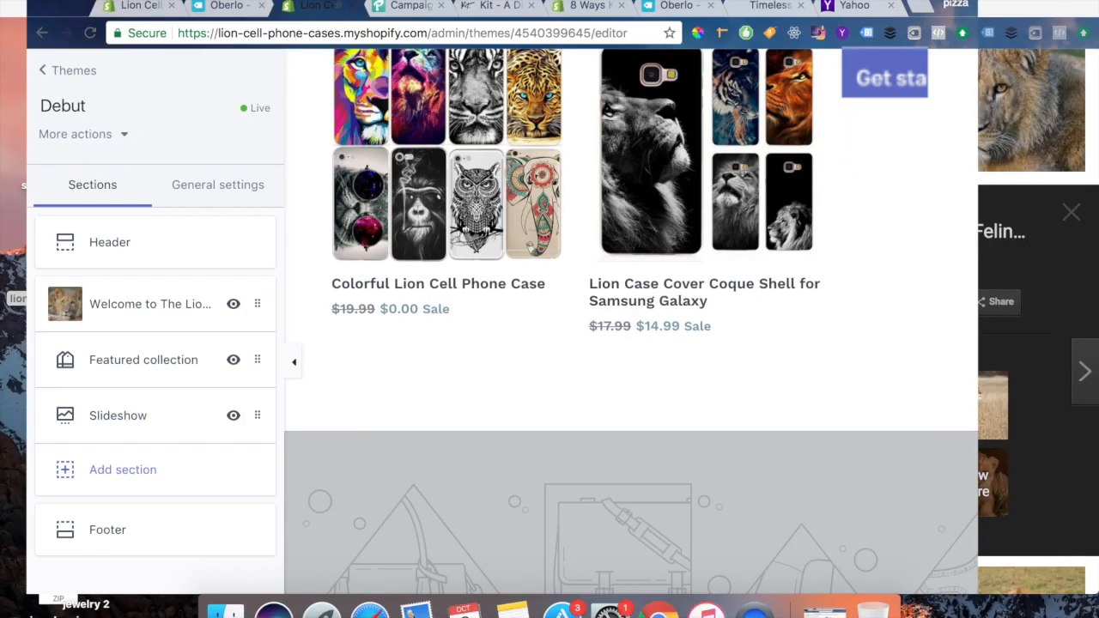
{"action": "left_click_drag", "start_coordinate": [84, 3], "coordinate": [352, 4]}
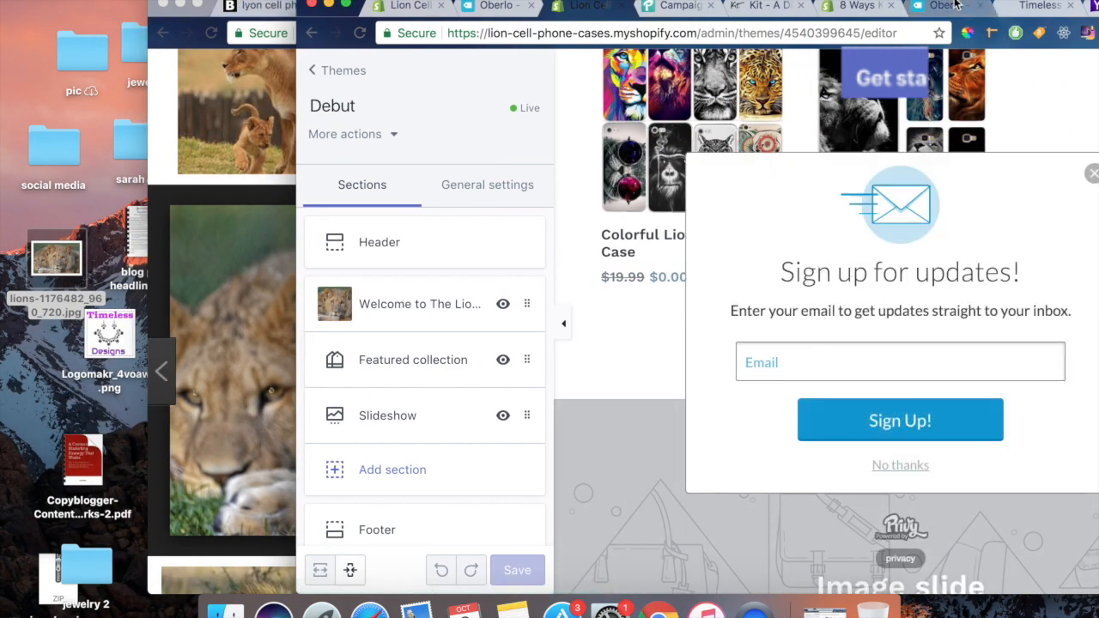
{"action": "left_click_drag", "start_coordinate": [958, 5], "coordinate": [878, 4]}
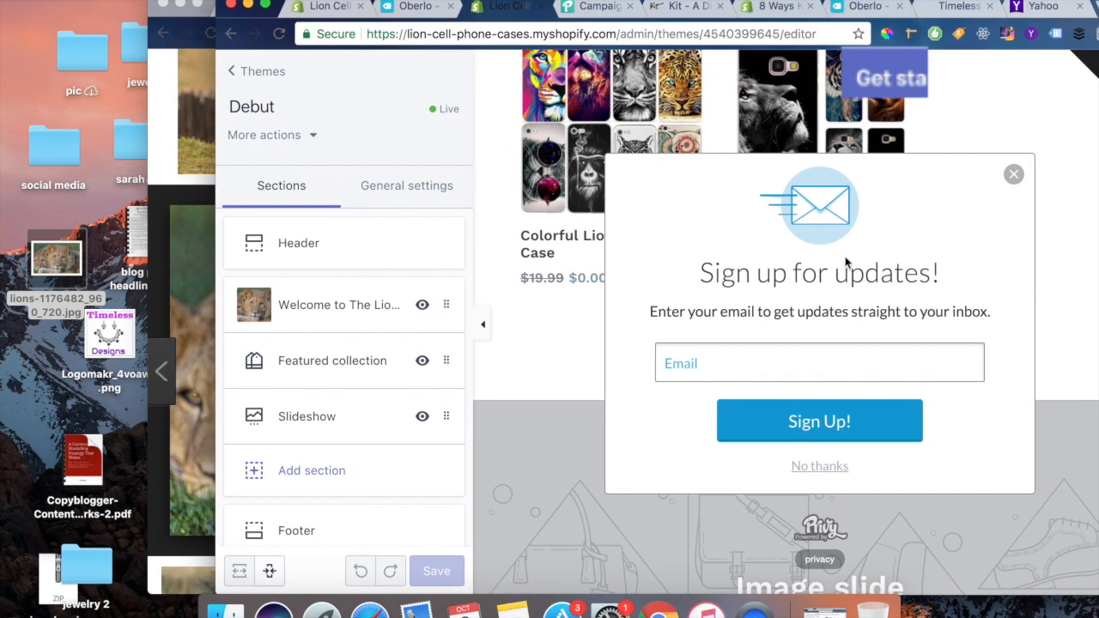
{"action": "left_click", "coordinate": [1013, 176]}
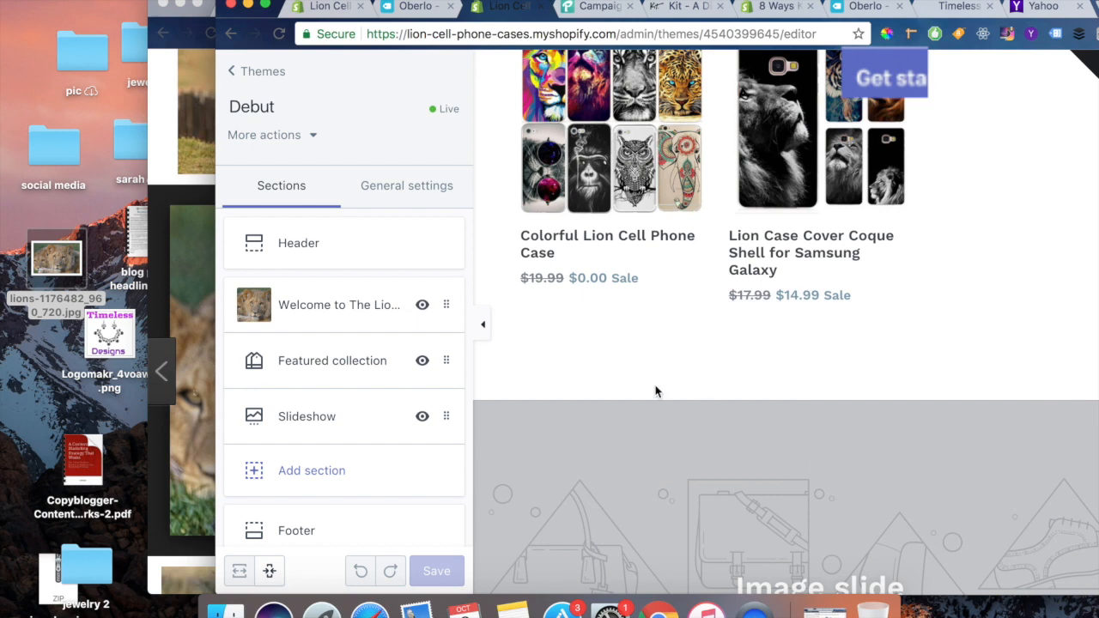
Step: Add lions-1176482_960_720.jpg from the desktop as the image of the first slide in the Slideshow section
{"action": "scroll", "coordinate": [624, 502], "scroll_direction": "down", "scroll_amount": 5}
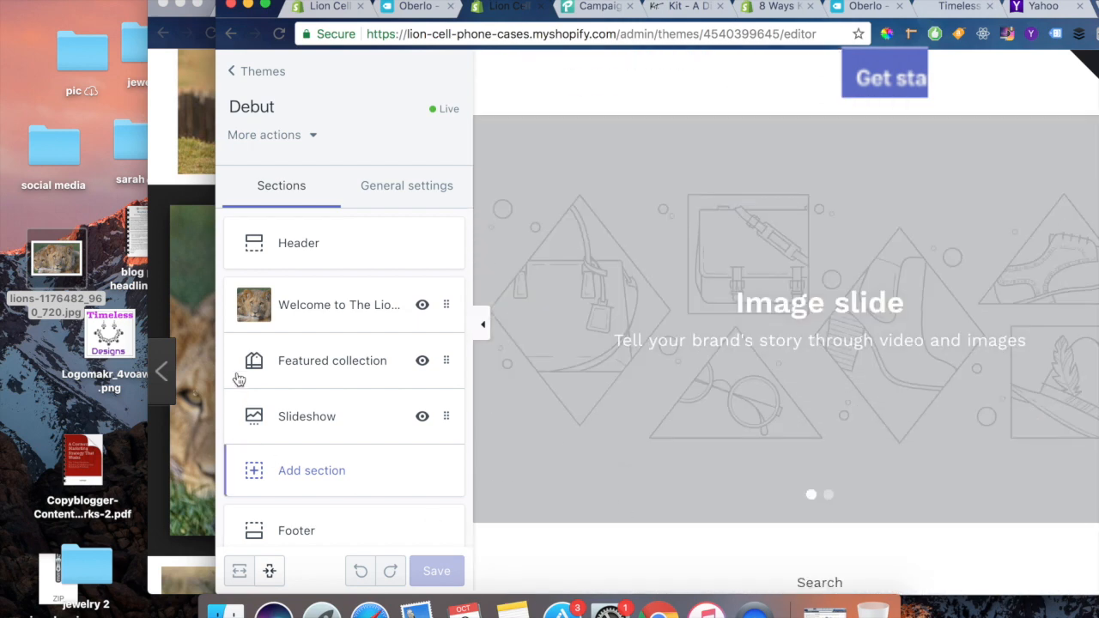
{"action": "left_click", "coordinate": [332, 413]}
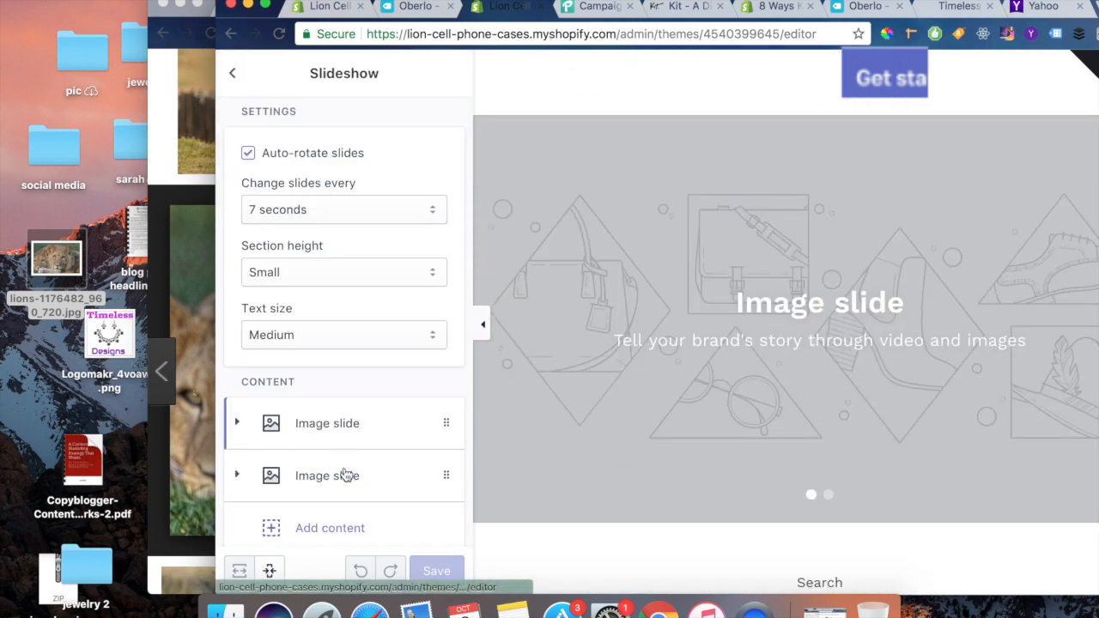
{"action": "scroll", "coordinate": [351, 189], "scroll_direction": "down", "scroll_amount": 2}
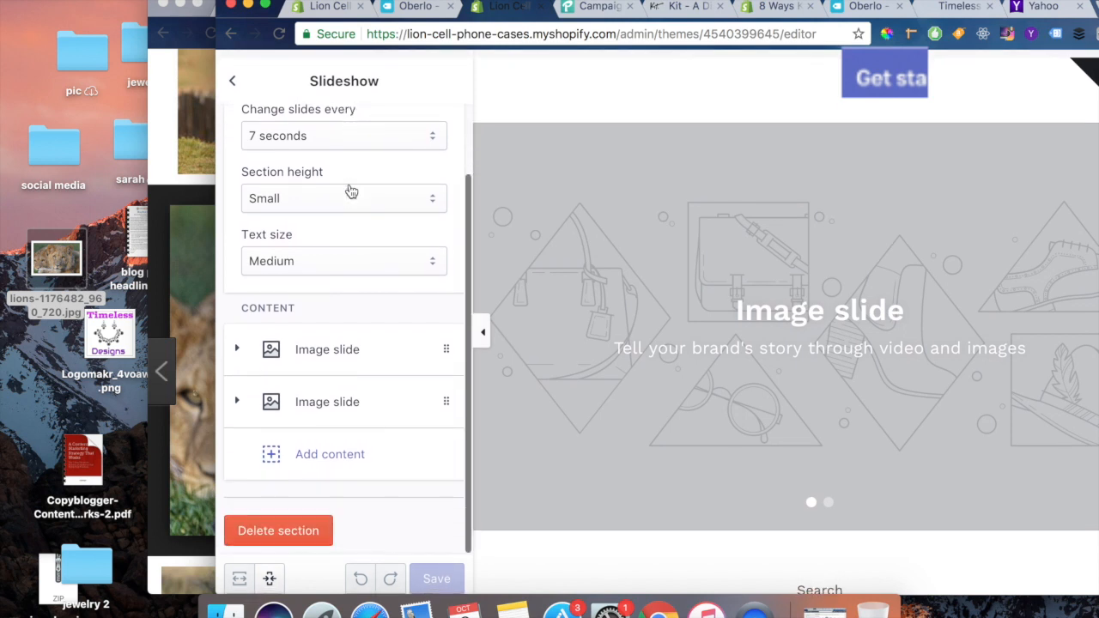
{"action": "left_click", "coordinate": [320, 351]}
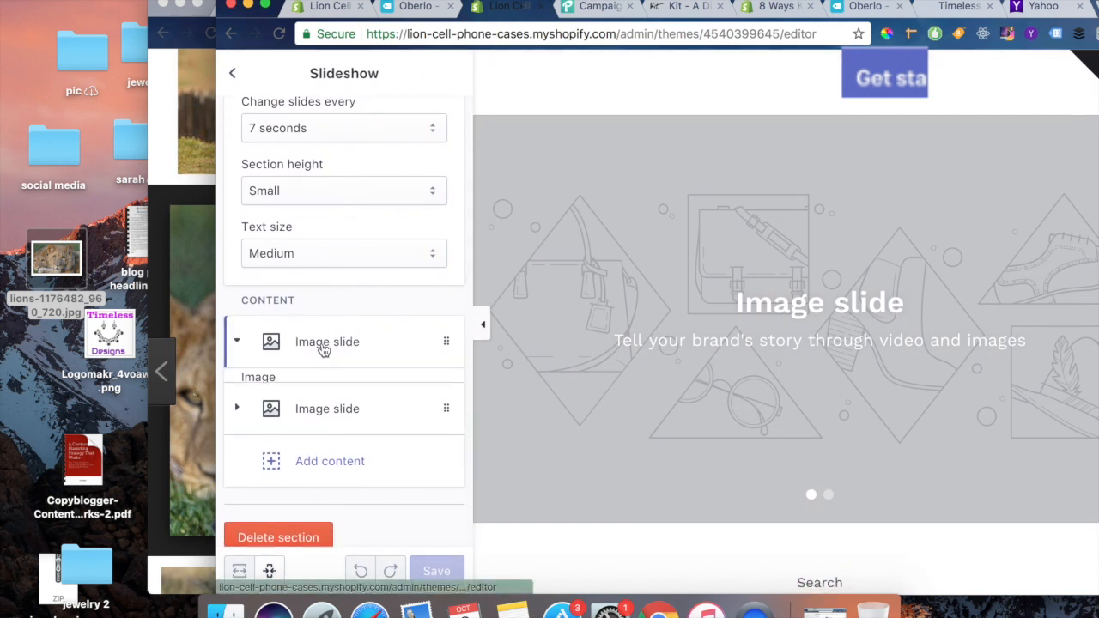
{"action": "scroll", "coordinate": [323, 351], "scroll_direction": "down", "scroll_amount": 5}
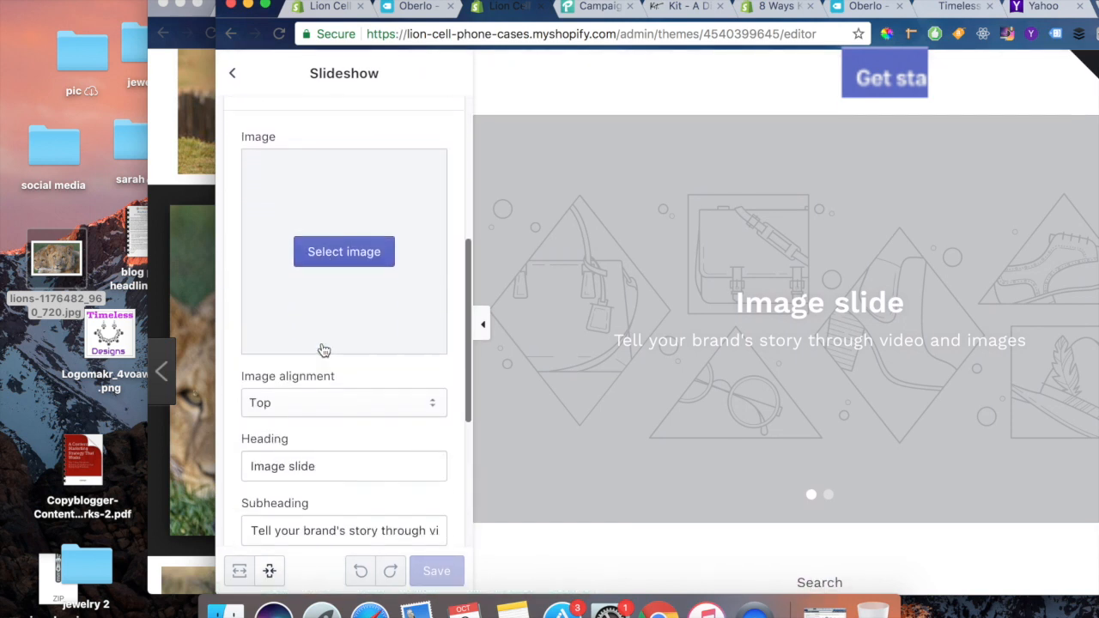
{"action": "scroll", "coordinate": [323, 351], "scroll_direction": "down", "scroll_amount": 5}
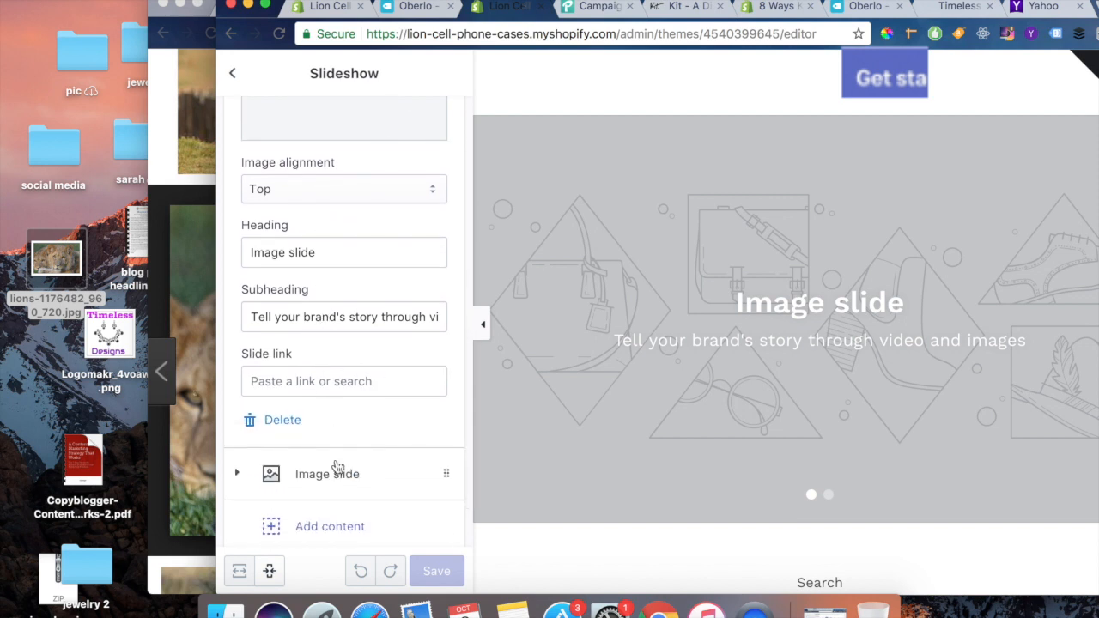
{"action": "scroll", "coordinate": [320, 382], "scroll_direction": "up", "scroll_amount": 3}
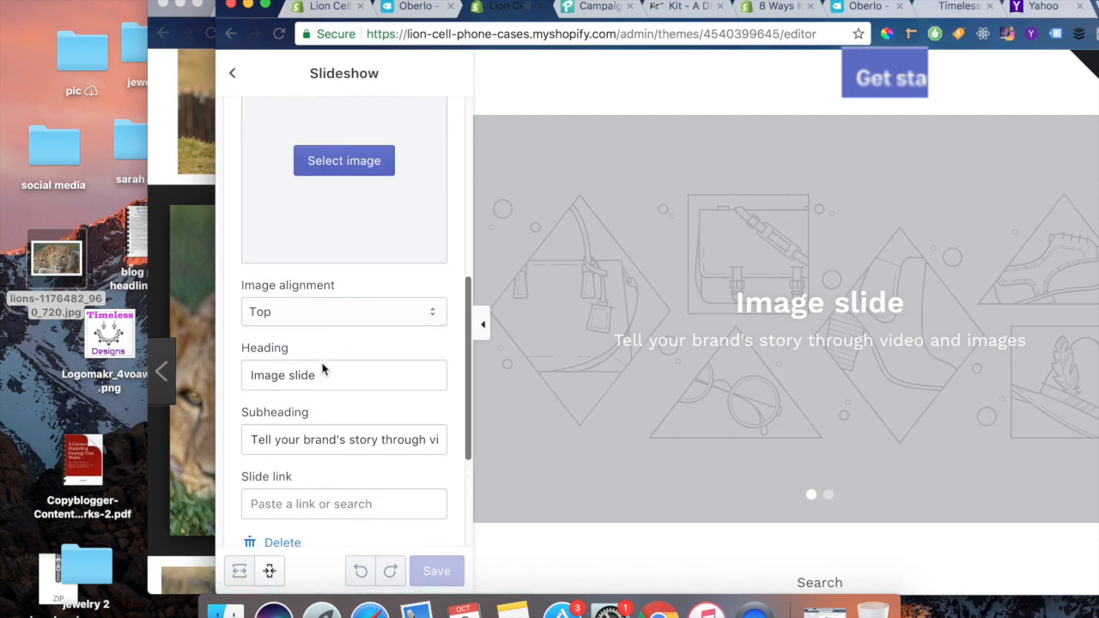
{"action": "scroll", "coordinate": [323, 369], "scroll_direction": "up", "scroll_amount": 3}
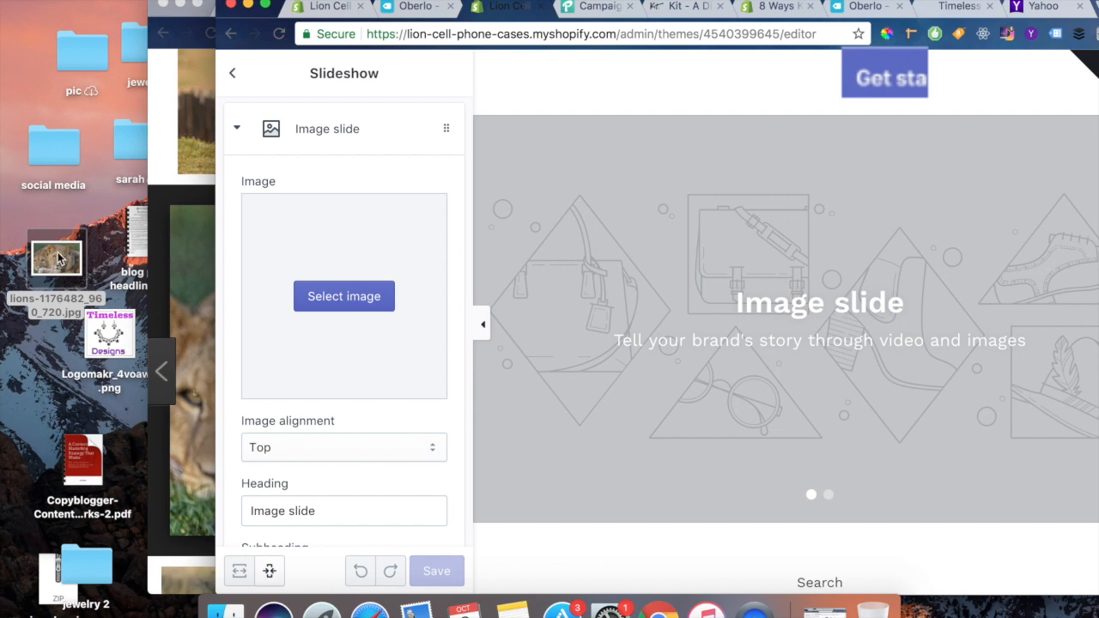
{"action": "left_click_drag", "start_coordinate": [57, 259], "coordinate": [370, 366]}
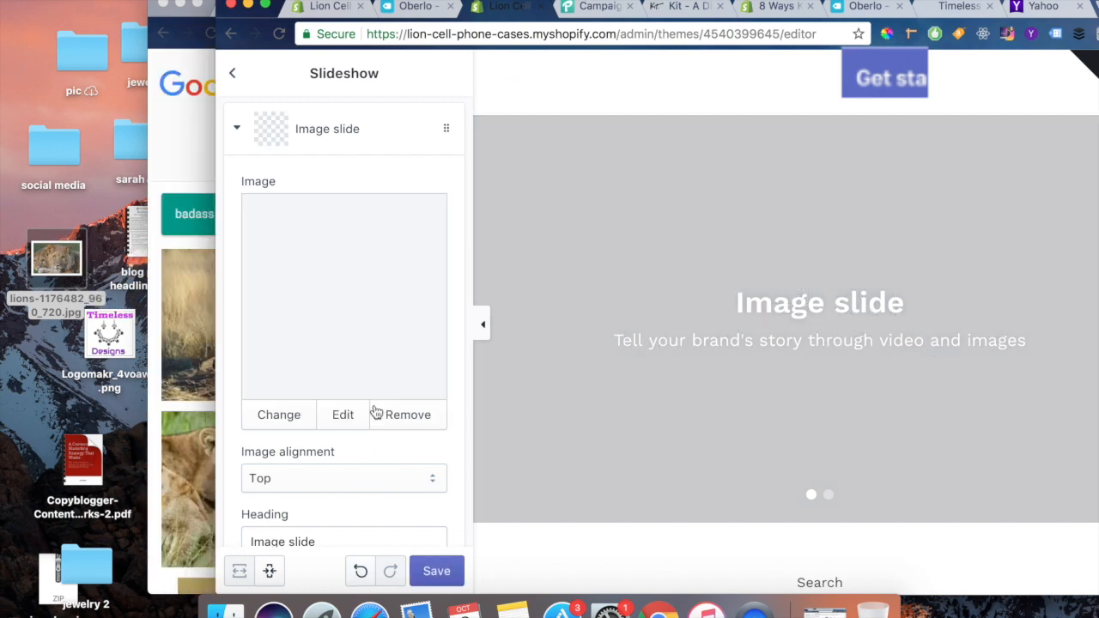
Step: Clear the placeholder heading text of the first slide
{"action": "scroll", "coordinate": [374, 413], "scroll_direction": "down", "scroll_amount": 5}
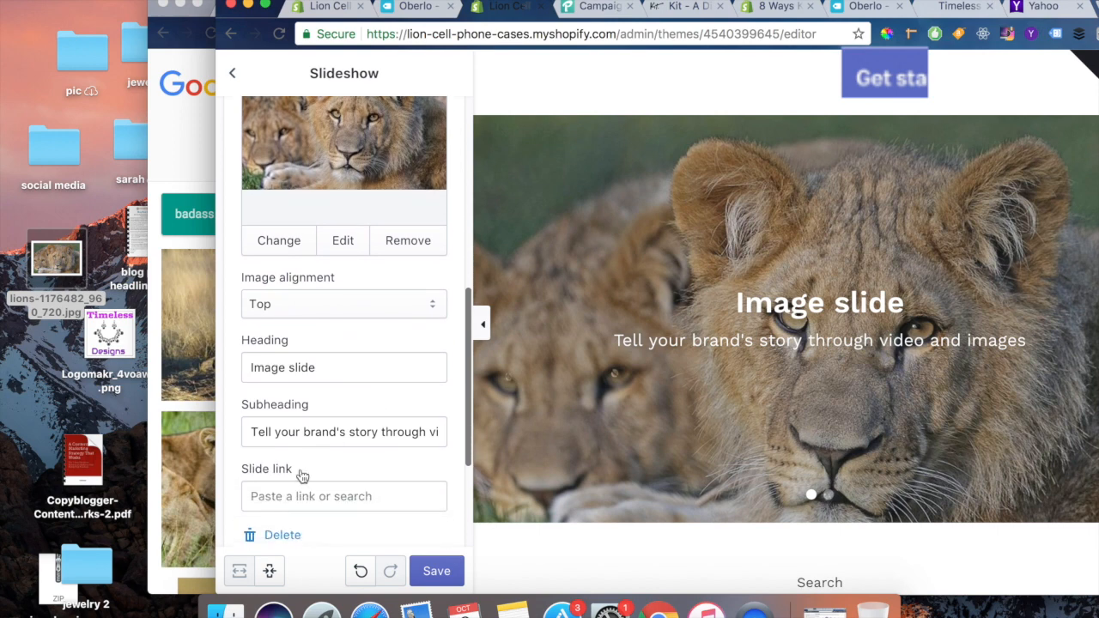
{"action": "left_click_drag", "start_coordinate": [327, 364], "coordinate": [237, 365]}
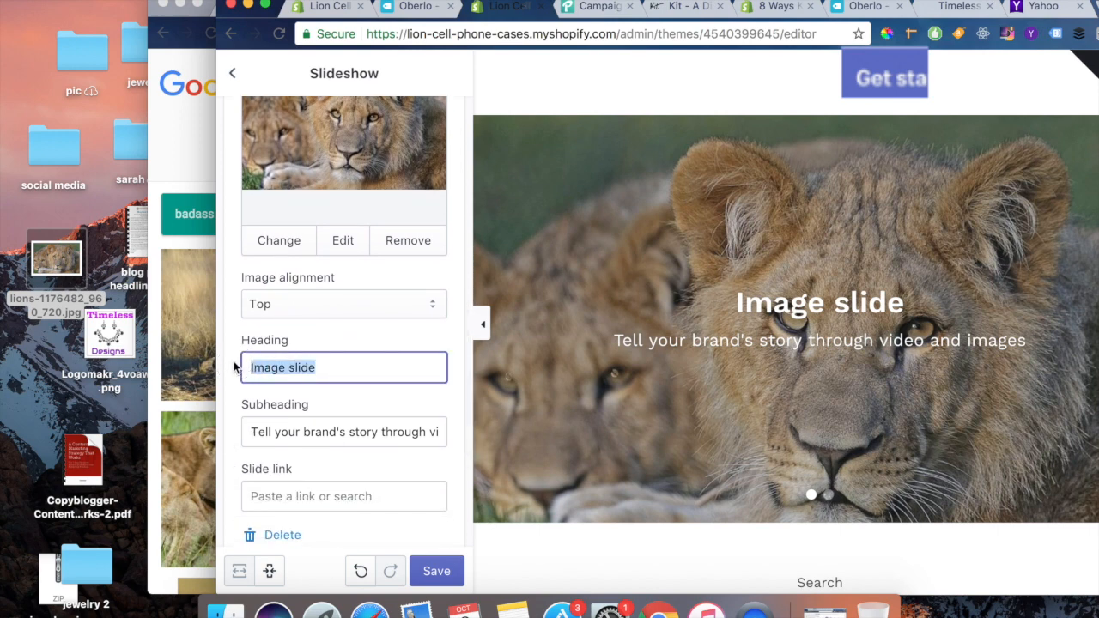
{"action": "type", "text": "Lions"}
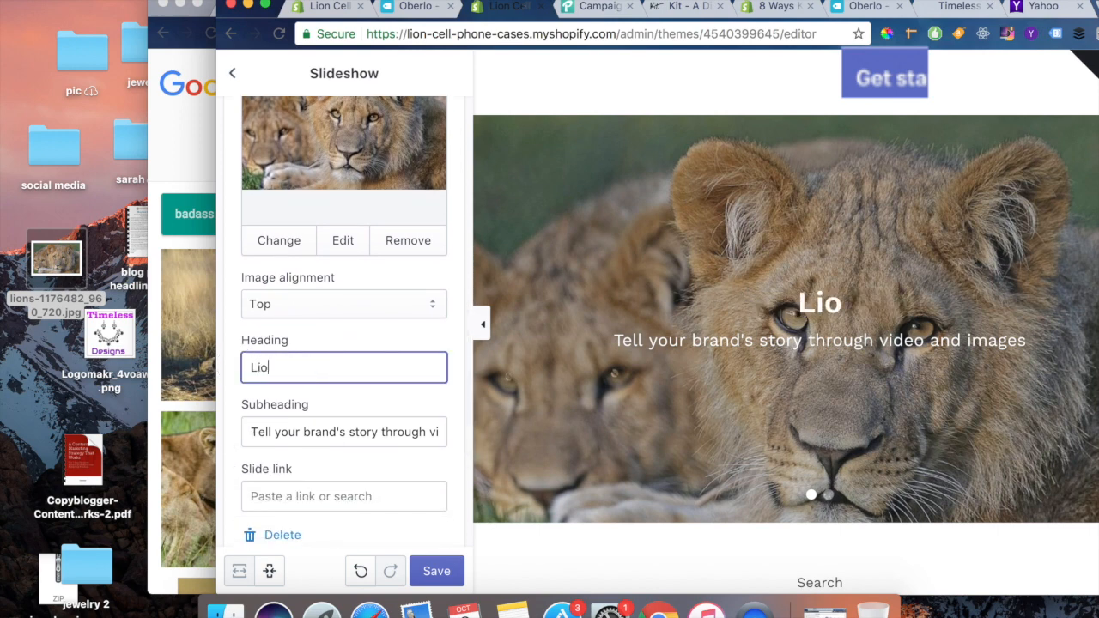
{"action": "key", "text": "BackSpace"}
{"action": "key", "text": "BackSpace"}
{"action": "key", "text": "BackSpace"}
{"action": "key", "text": "BackSpace"}
{"action": "key", "text": "BackSpace"}
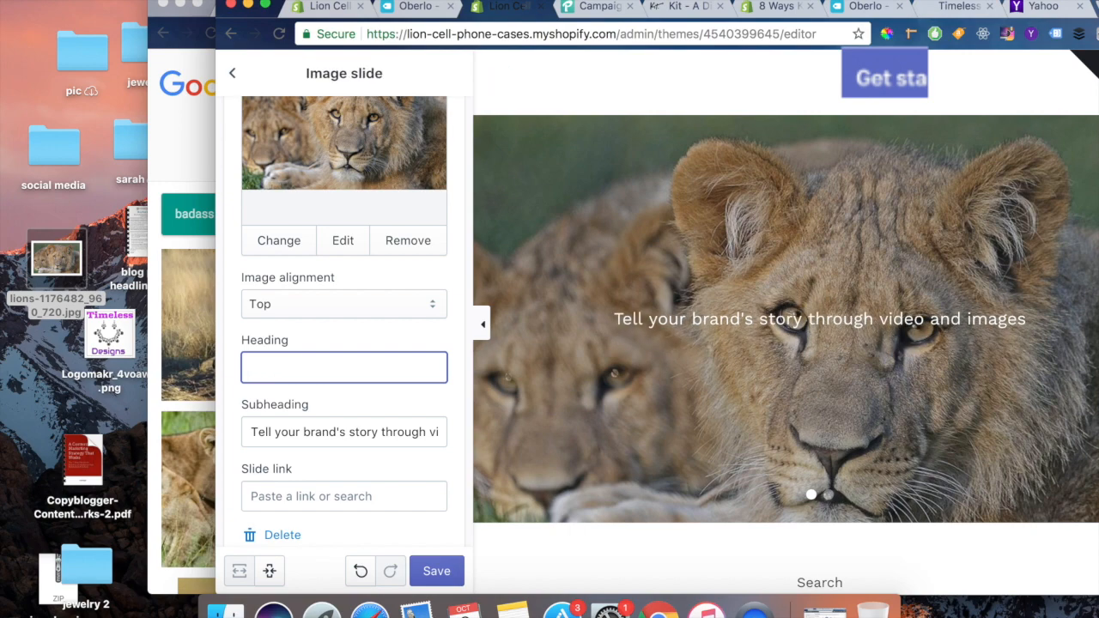
{"action": "type", "text": "The Li"}
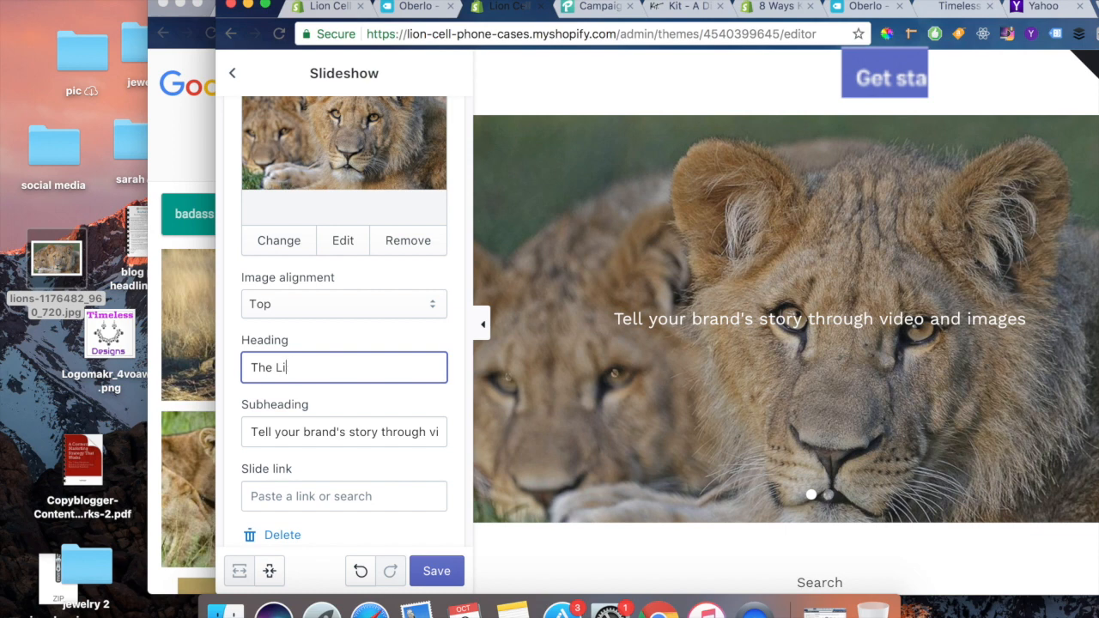
{"action": "key", "text": "BackSpace"}
{"action": "key", "text": "BackSpace"}
{"action": "key", "text": "BackSpace"}
{"action": "key", "text": "BackSpace"}
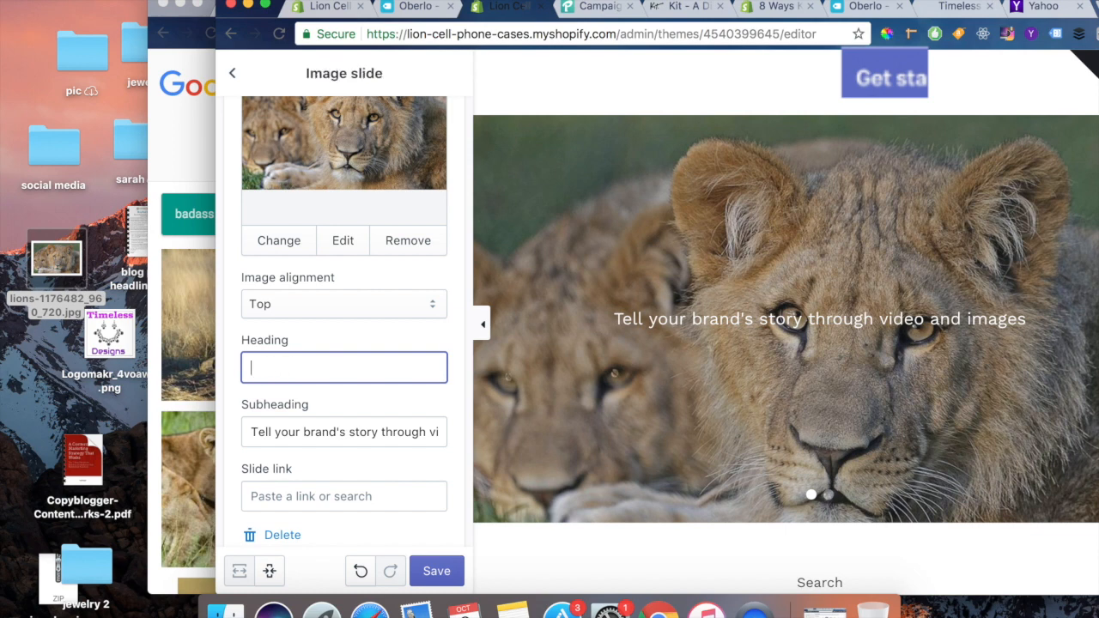
Step: Set the first slide's heading to "Check Out More from the Lion Den"
{"action": "type", "text": "Check Out"}
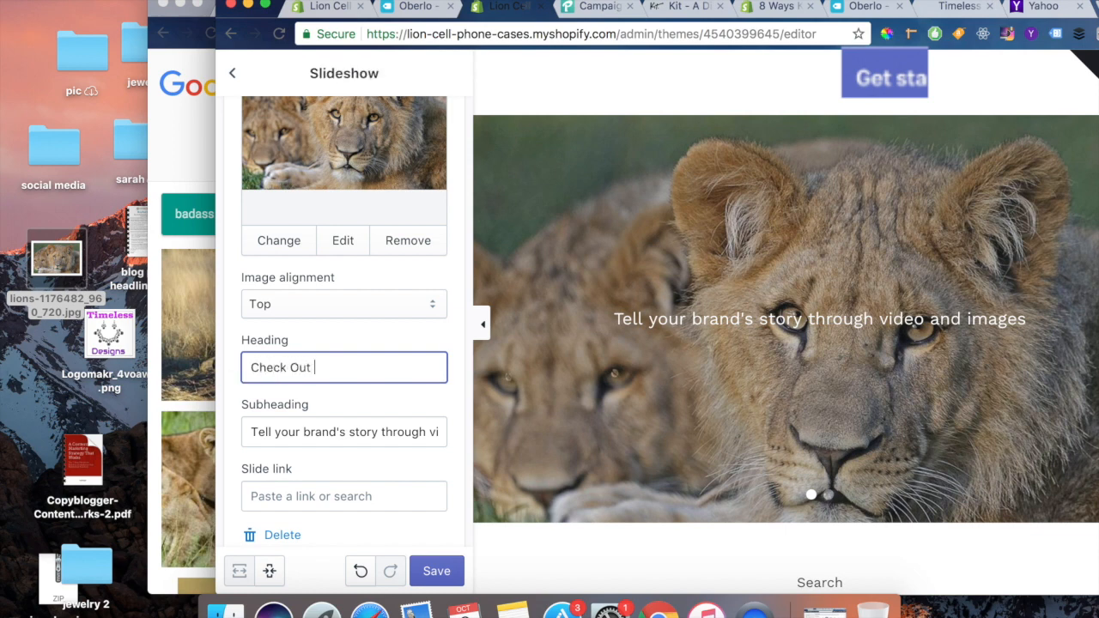
{"action": "type", "text": " More Lion "}
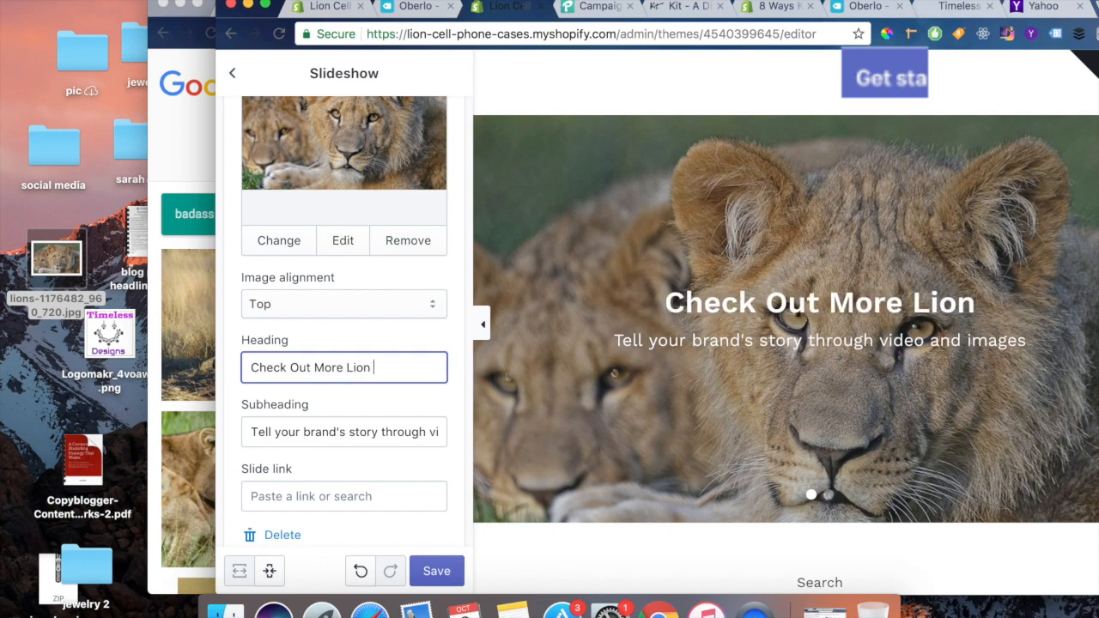
{"action": "type", "text": "Den"}
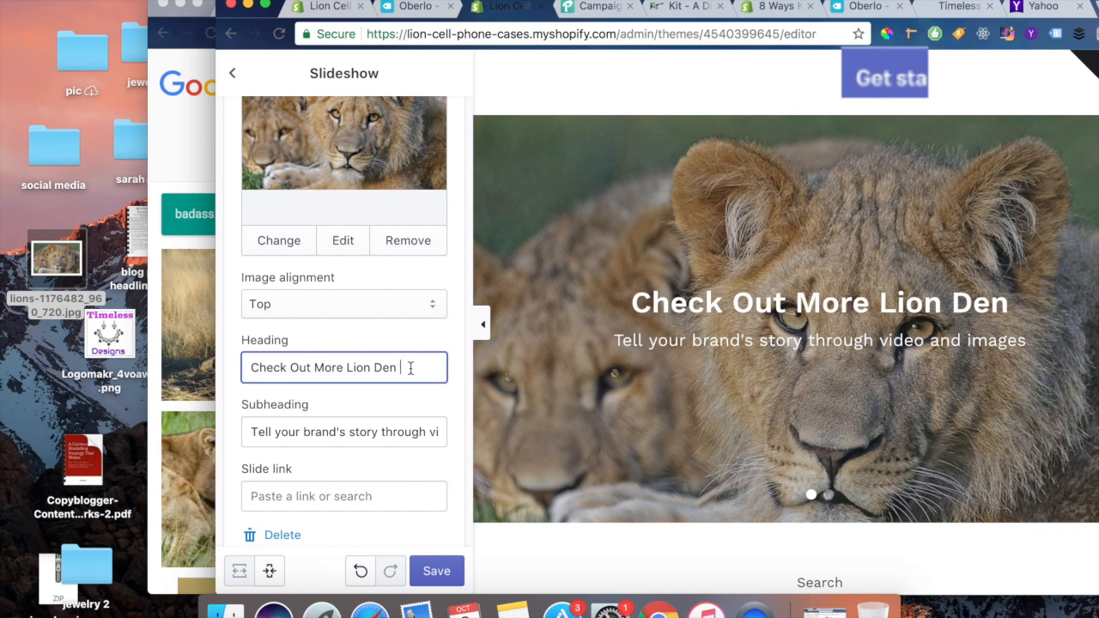
{"action": "key", "text": "BackSpace"}
{"action": "type", "text": "n"}
{"action": "left_click", "coordinate": [344, 368]}
{"action": "type", "text": "from "}
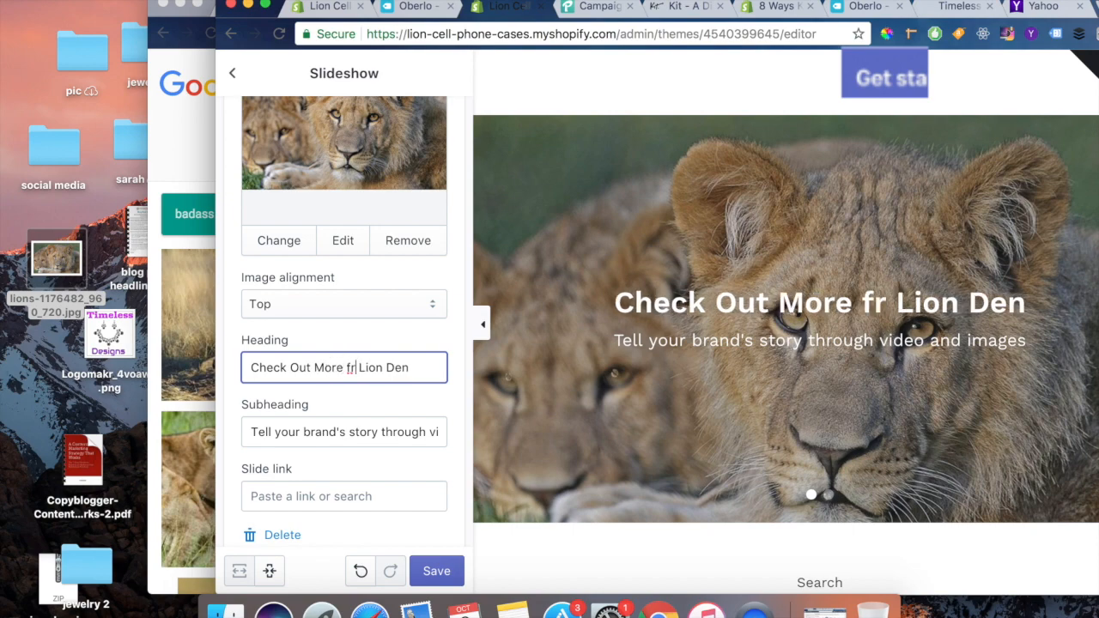
{"action": "type", "text": "the"}
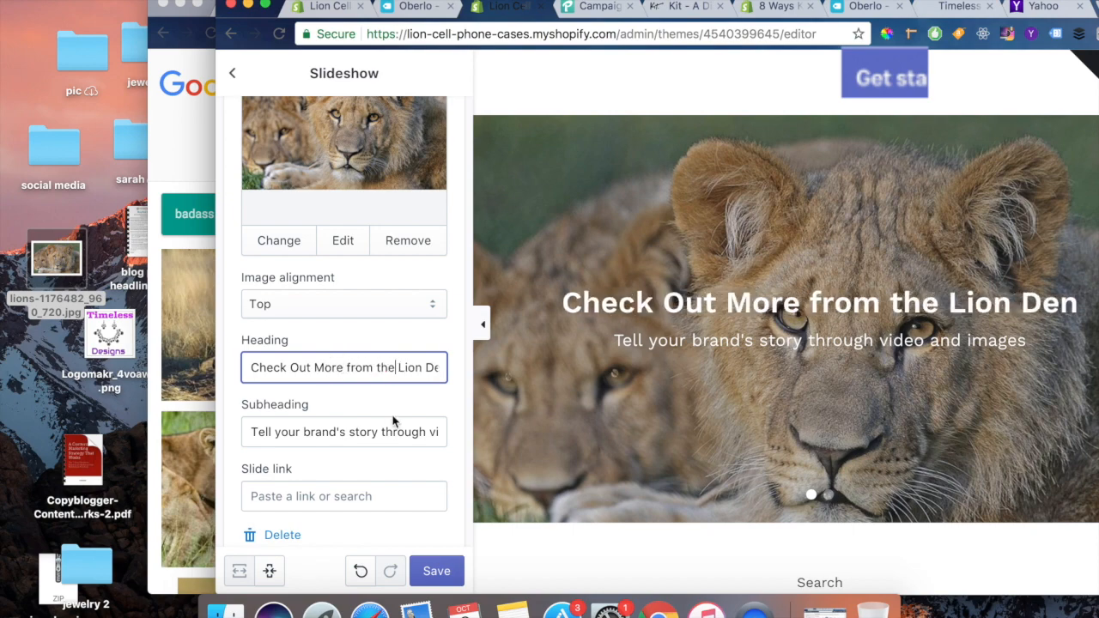
Step: Remove the first slide's subheading text and save the theme changes
{"action": "left_click_drag", "start_coordinate": [245, 429], "coordinate": [557, 437]}
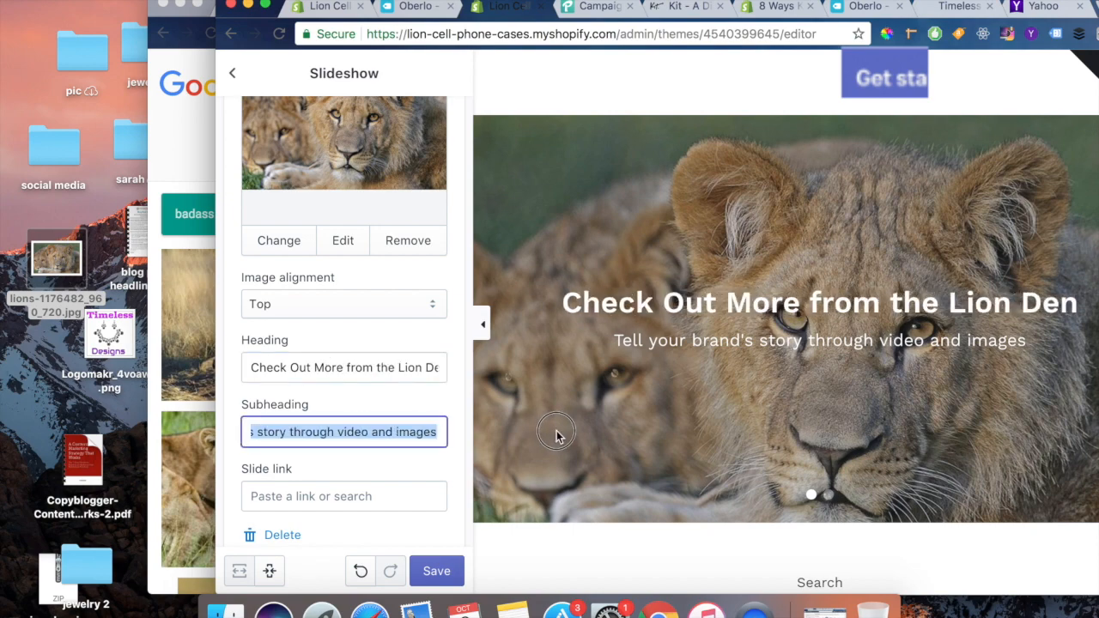
{"action": "key", "text": "BackSpace"}
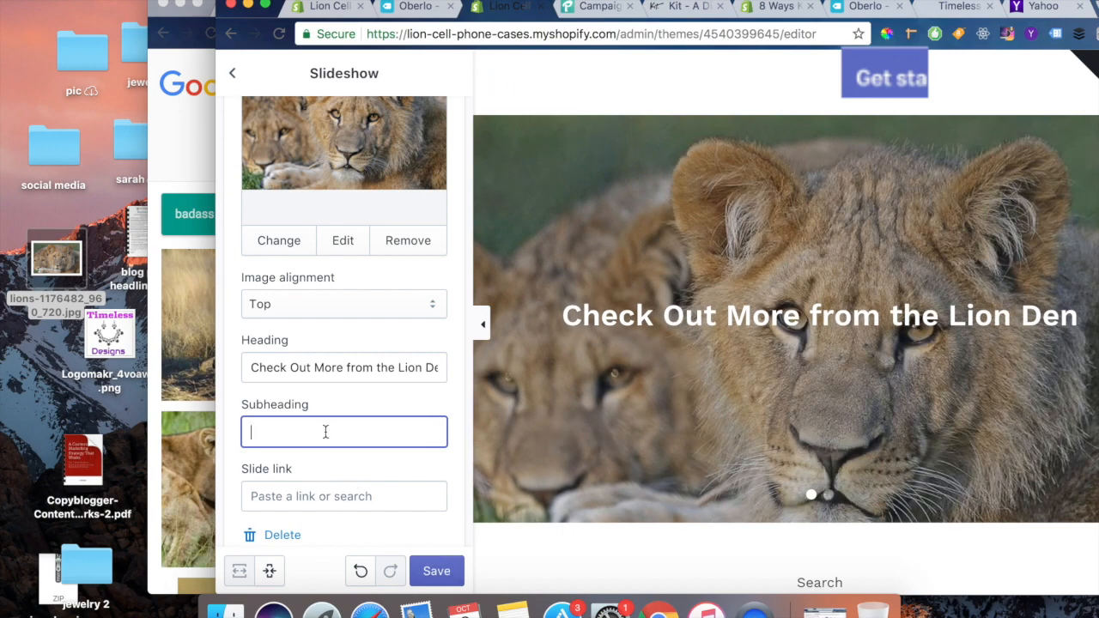
{"action": "left_click", "coordinate": [447, 574]}
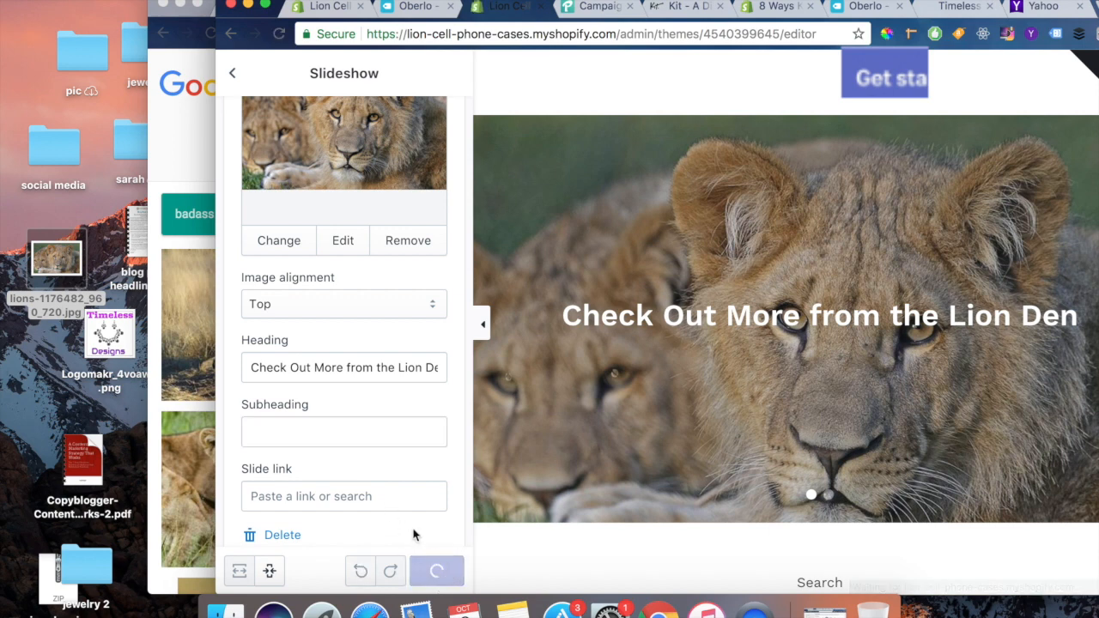
Step: Return to the section list, reopen the Slideshow section and expand its second image slide
{"action": "left_click", "coordinate": [235, 76]}
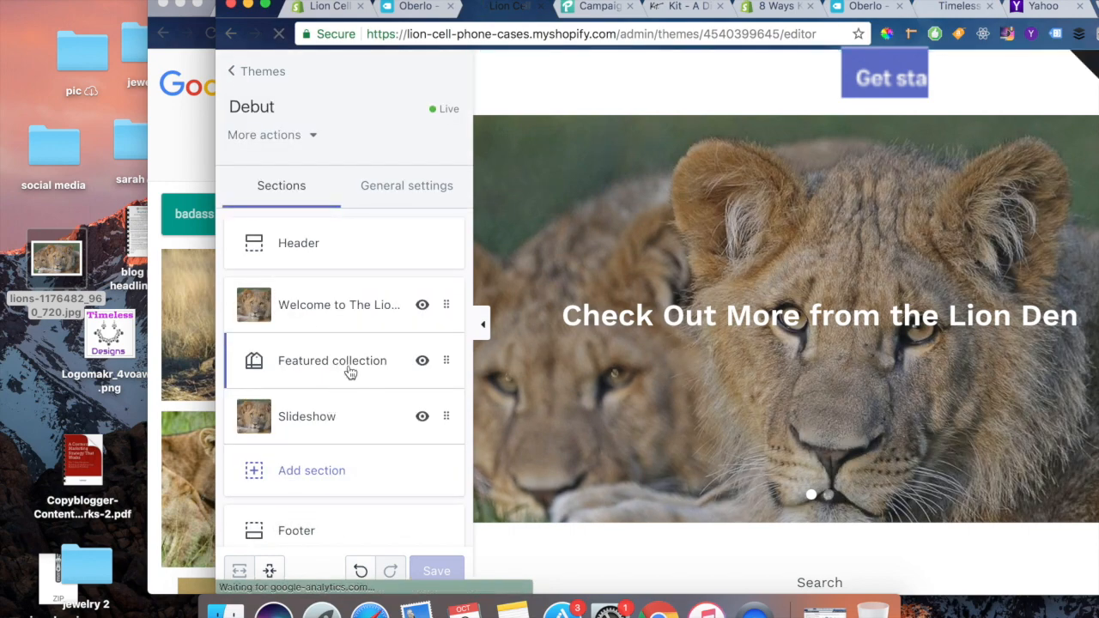
{"action": "scroll", "coordinate": [362, 410], "scroll_direction": "down", "scroll_amount": 1}
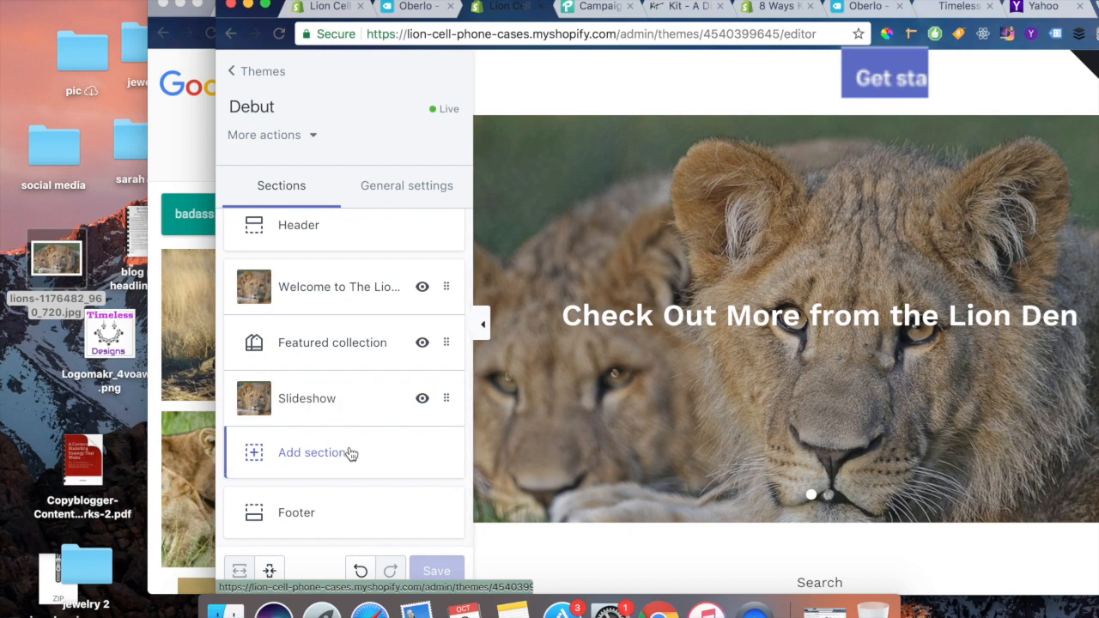
{"action": "left_click", "coordinate": [346, 409]}
{"action": "scroll", "coordinate": [346, 409], "scroll_direction": "down", "scroll_amount": 2}
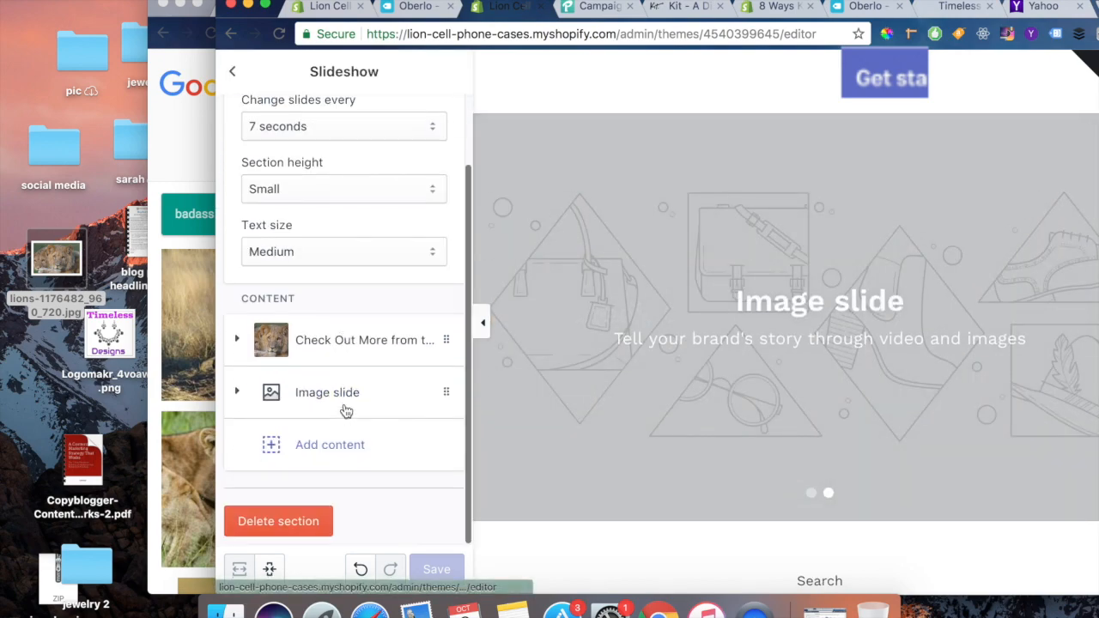
{"action": "left_click", "coordinate": [346, 394]}
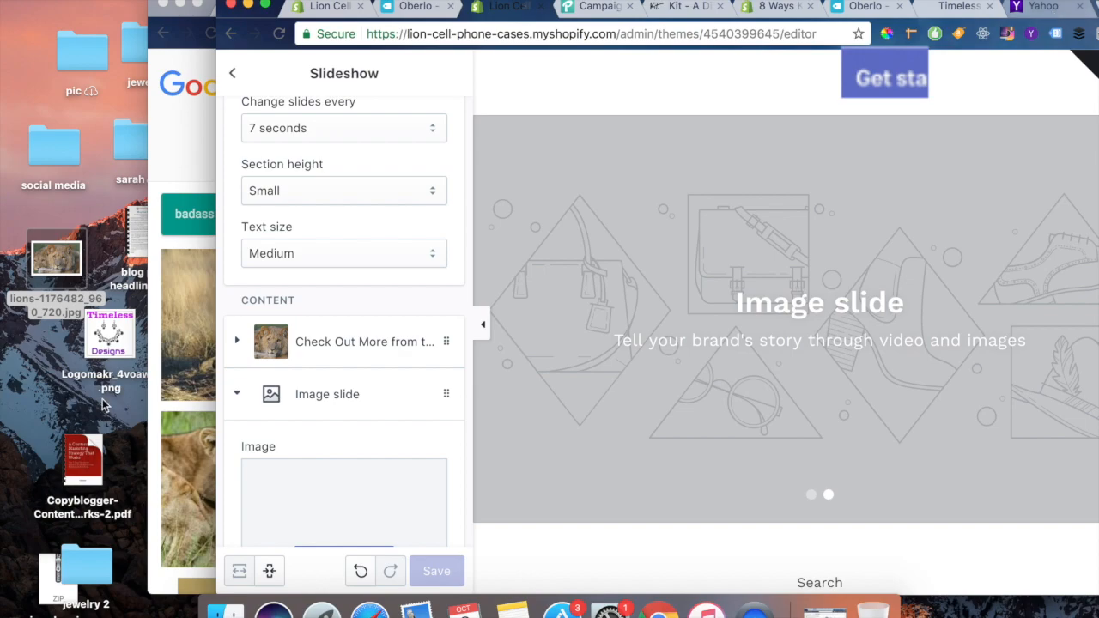
Step: Switch to the Google Images results for lions and save the lioness-with-running-cub picture to the desktop
{"action": "left_click", "coordinate": [172, 137]}
{"action": "left_click", "coordinate": [957, 490]}
{"action": "scroll", "coordinate": [537, 179], "scroll_direction": "up", "scroll_amount": 2}
{"action": "scroll", "coordinate": [536, 181], "scroll_direction": "up", "scroll_amount": 10}
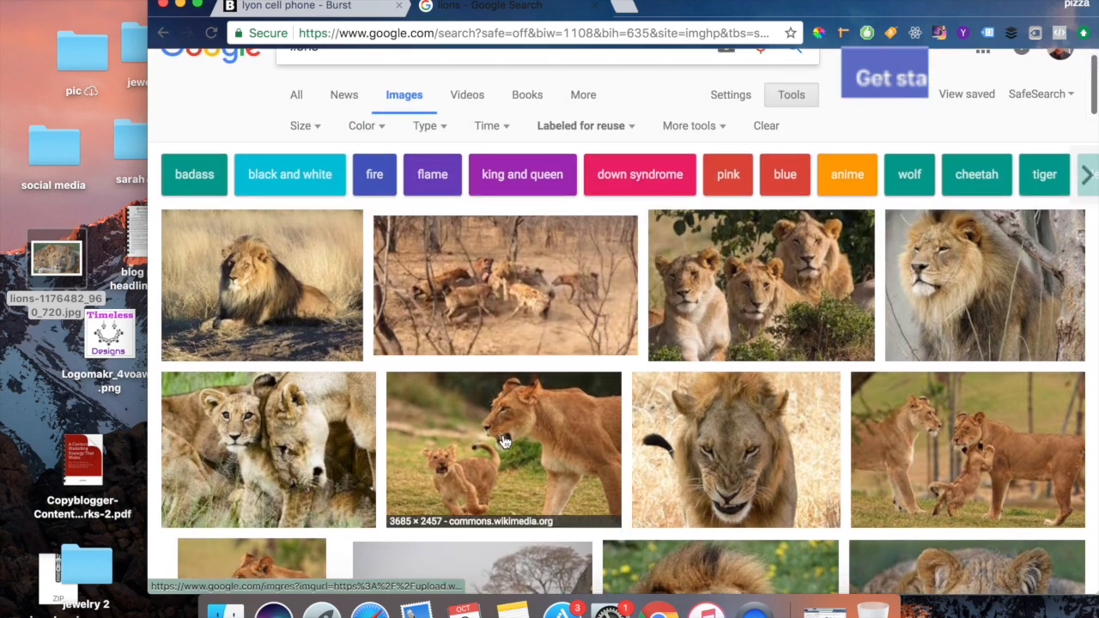
{"action": "left_click_drag", "start_coordinate": [371, 500], "coordinate": [41, 378]}
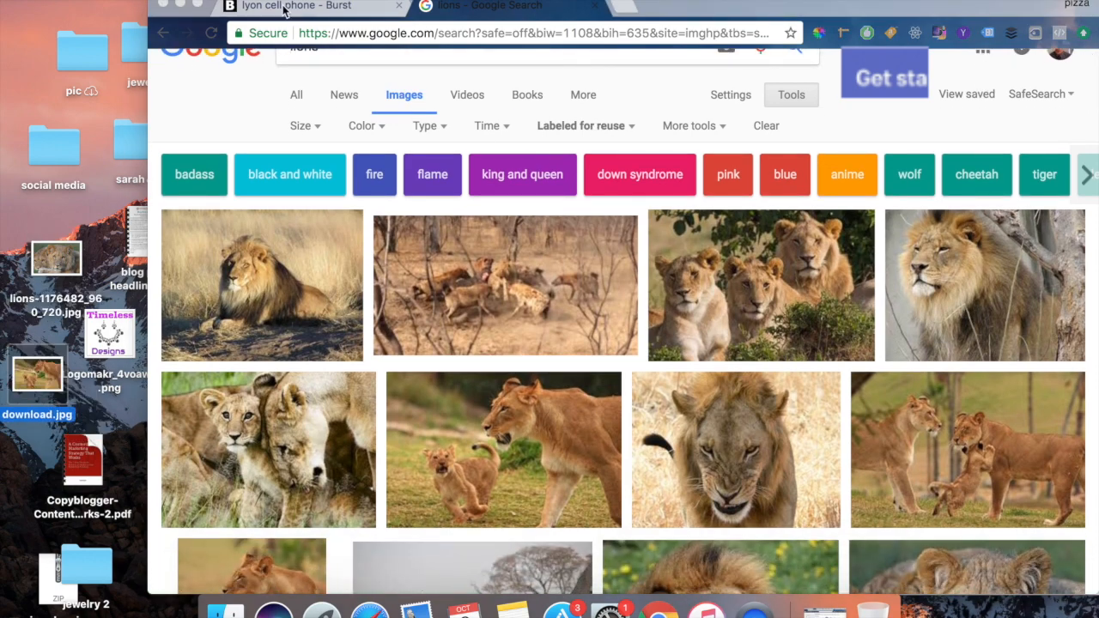
Step: Switch back to the theme editor and add download.jpg from the desktop as the second slide's image
{"action": "left_click", "coordinate": [313, 9]}
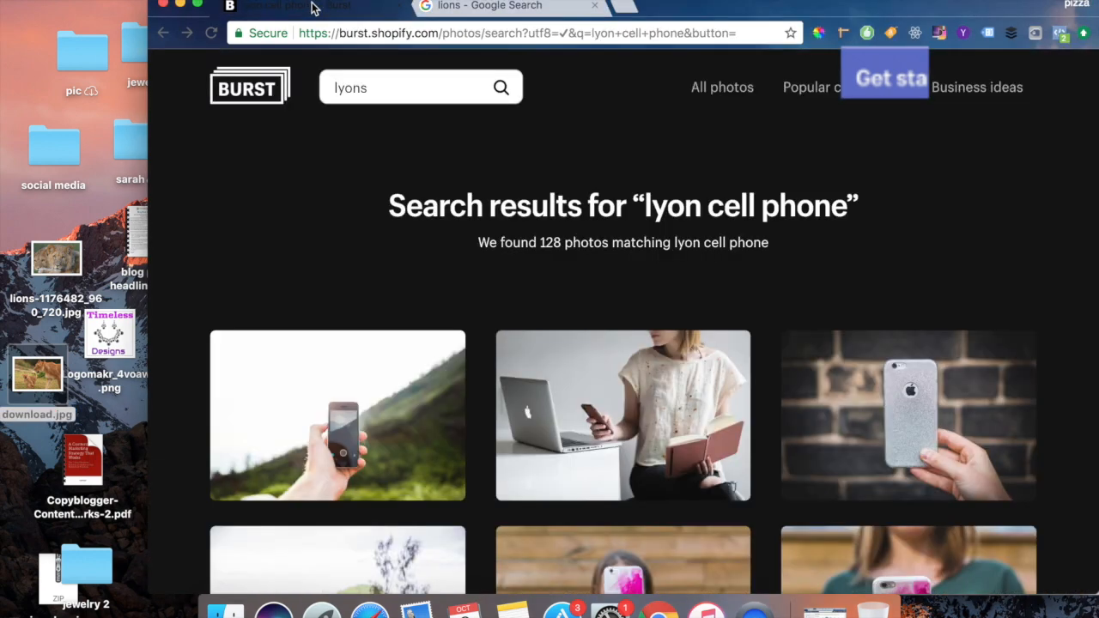
{"action": "left_click", "coordinate": [181, 6]}
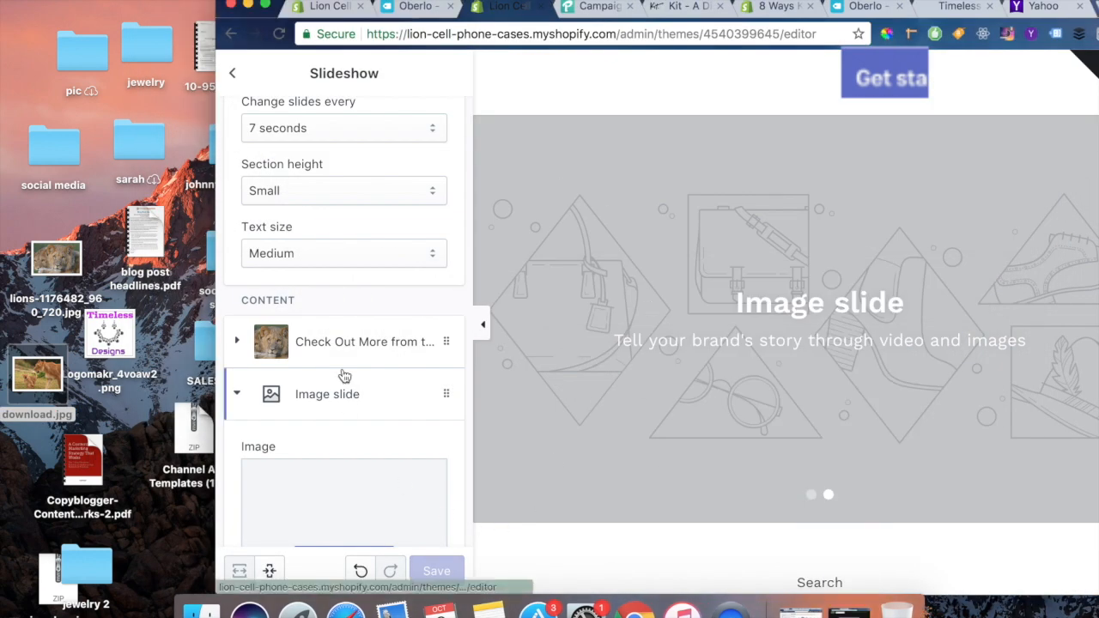
{"action": "scroll", "coordinate": [344, 375], "scroll_direction": "down", "scroll_amount": 5}
{"action": "left_click_drag", "start_coordinate": [32, 380], "coordinate": [343, 319]}
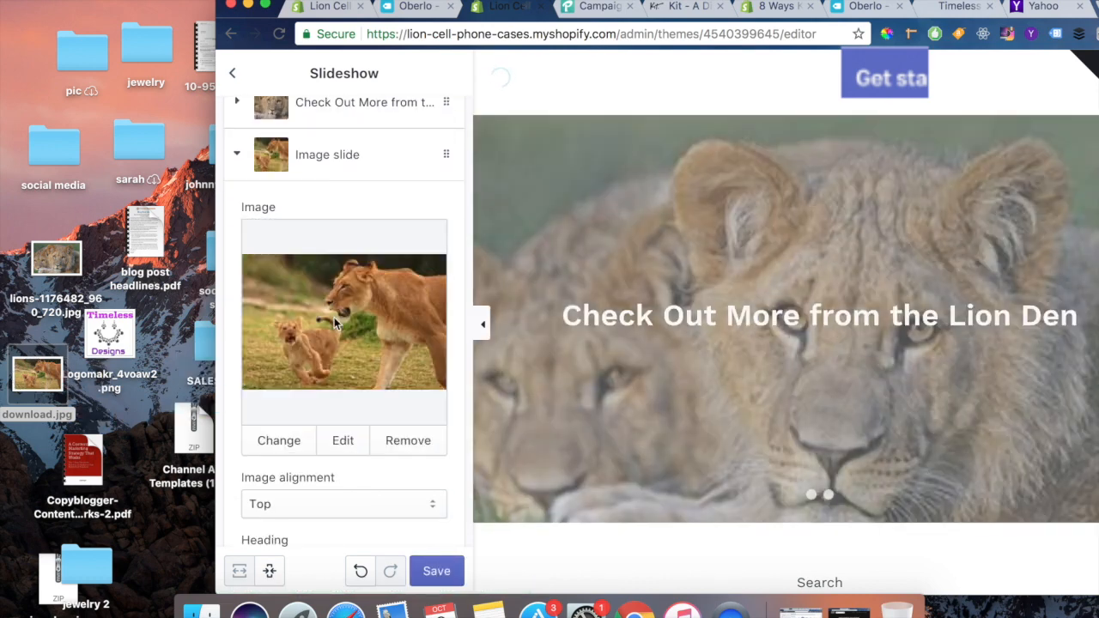
Step: Set the second slide's heading to "Get one for your Special Someone"
{"action": "scroll", "coordinate": [336, 324], "scroll_direction": "down", "scroll_amount": 2}
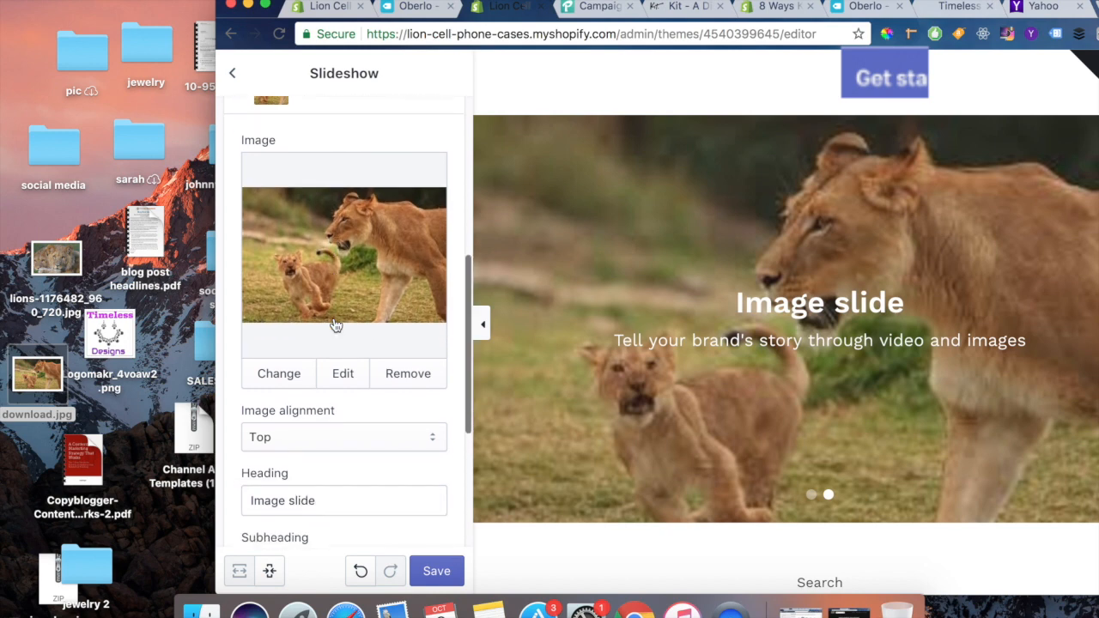
{"action": "scroll", "coordinate": [335, 325], "scroll_direction": "down", "scroll_amount": 1}
{"action": "scroll", "coordinate": [311, 421], "scroll_direction": "down", "scroll_amount": 3}
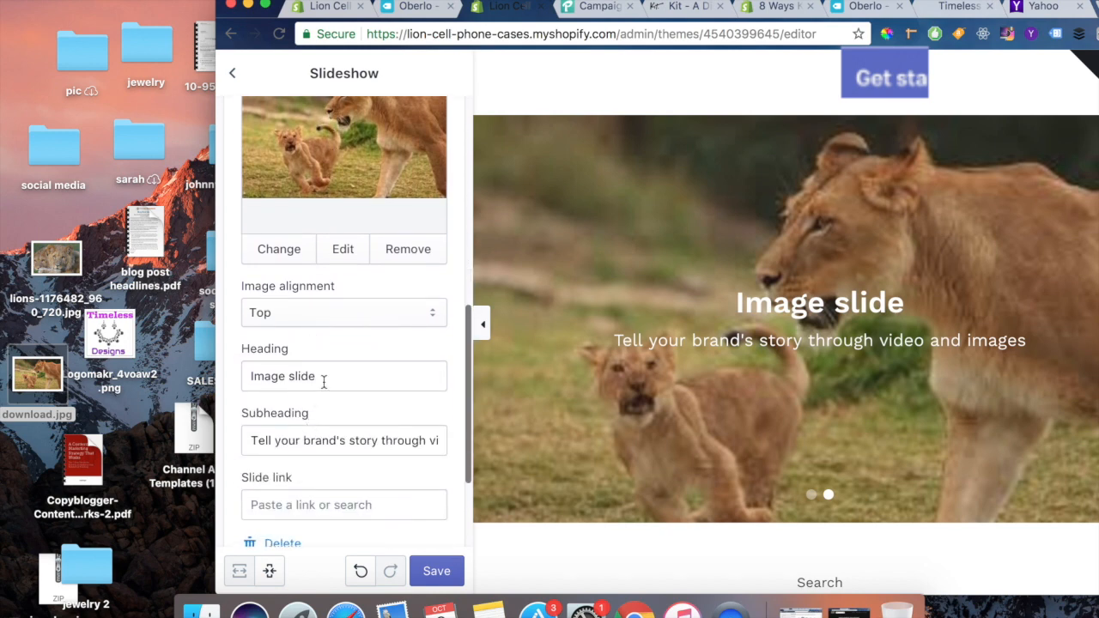
{"action": "left_click_drag", "start_coordinate": [341, 375], "coordinate": [214, 369]}
{"action": "type", "text": "Get"}
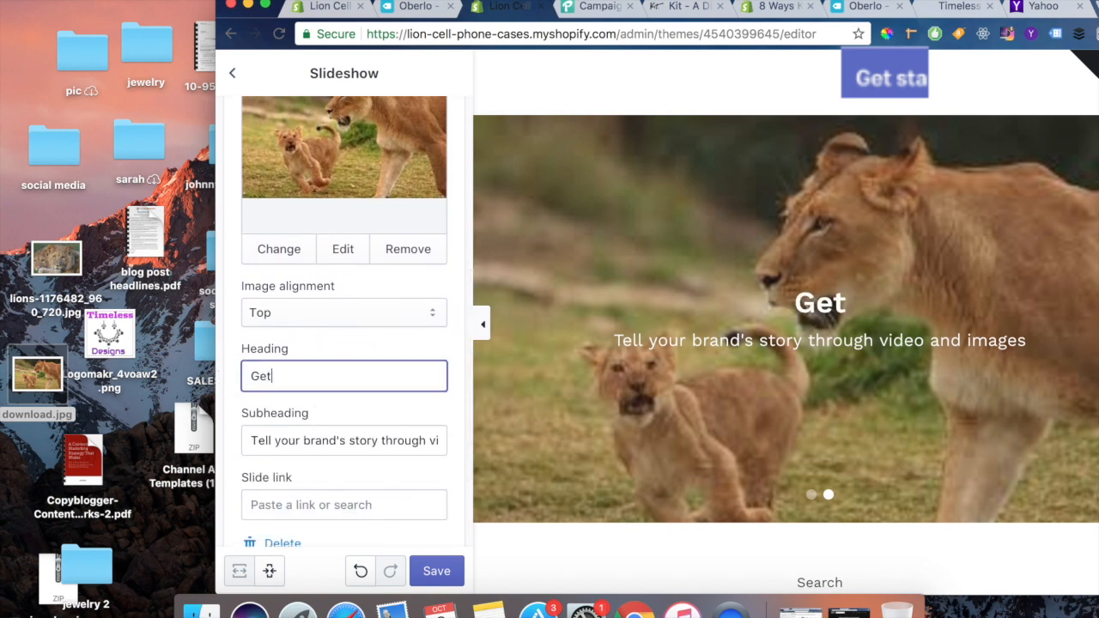
{"action": "type", "text": " one for yo"}
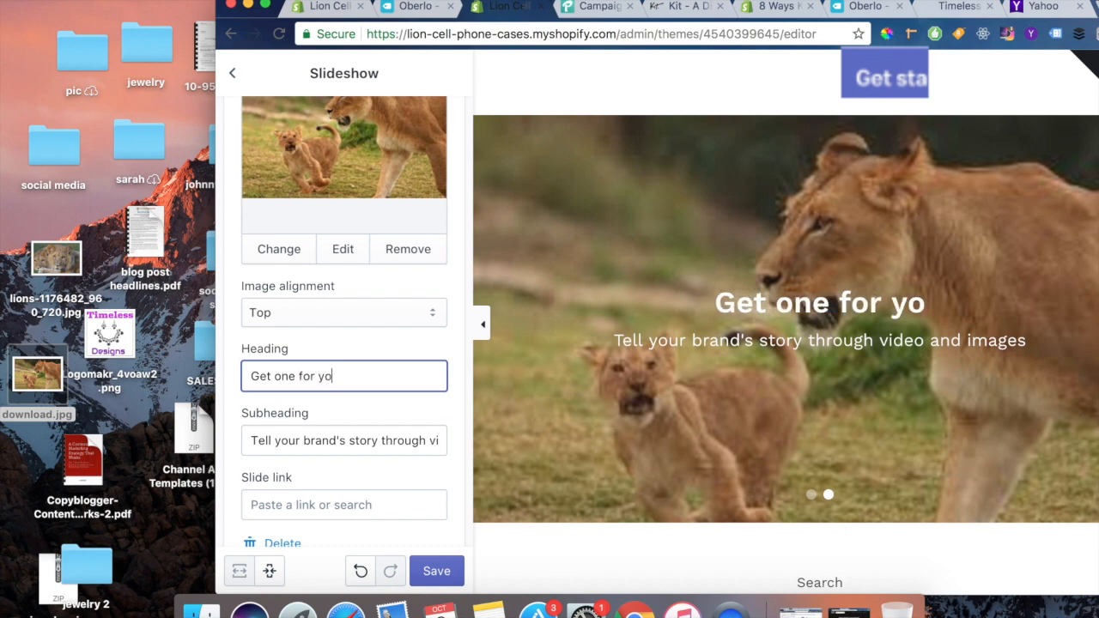
{"action": "type", "text": "ur Speci"}
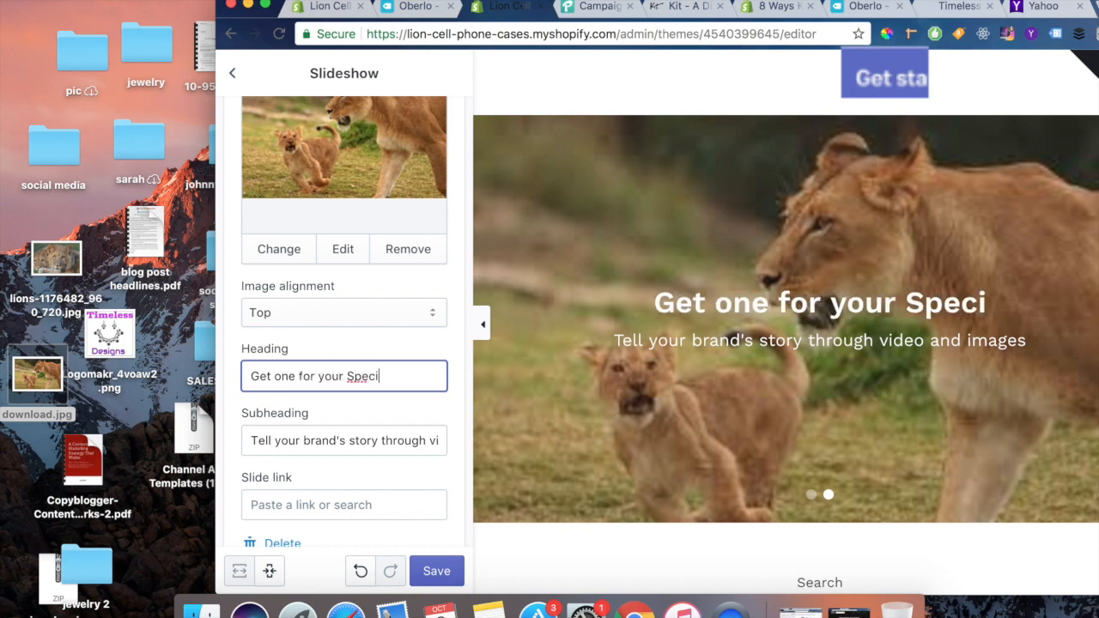
{"action": "type", "text": "al Someone"}
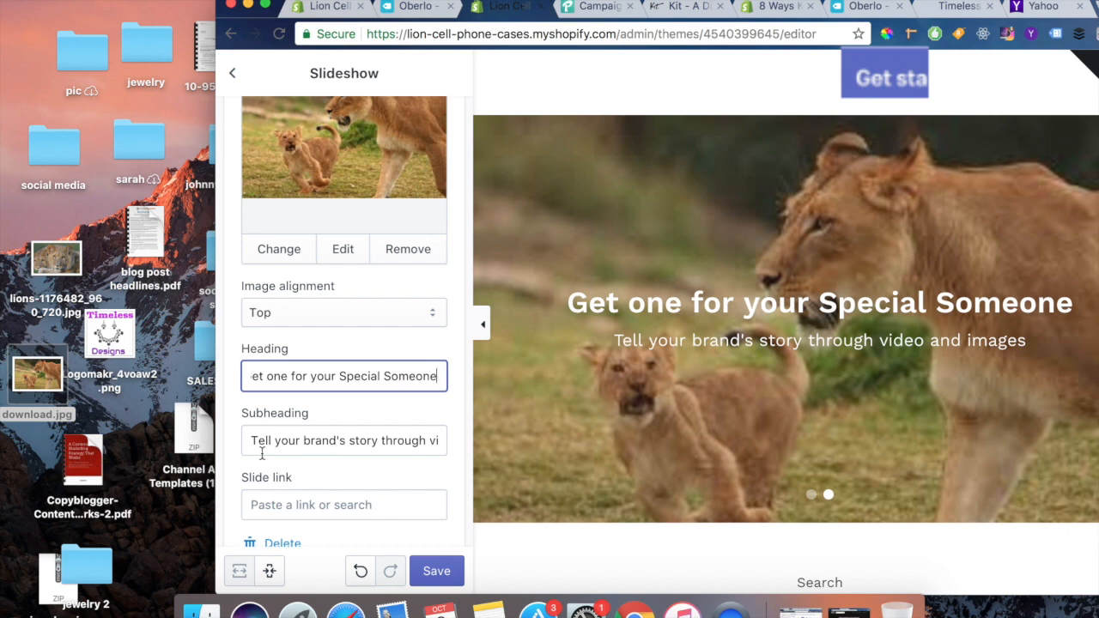
Step: Remove the second slide's subheading text and save the theme changes
{"action": "left_click_drag", "start_coordinate": [251, 436], "coordinate": [530, 460]}
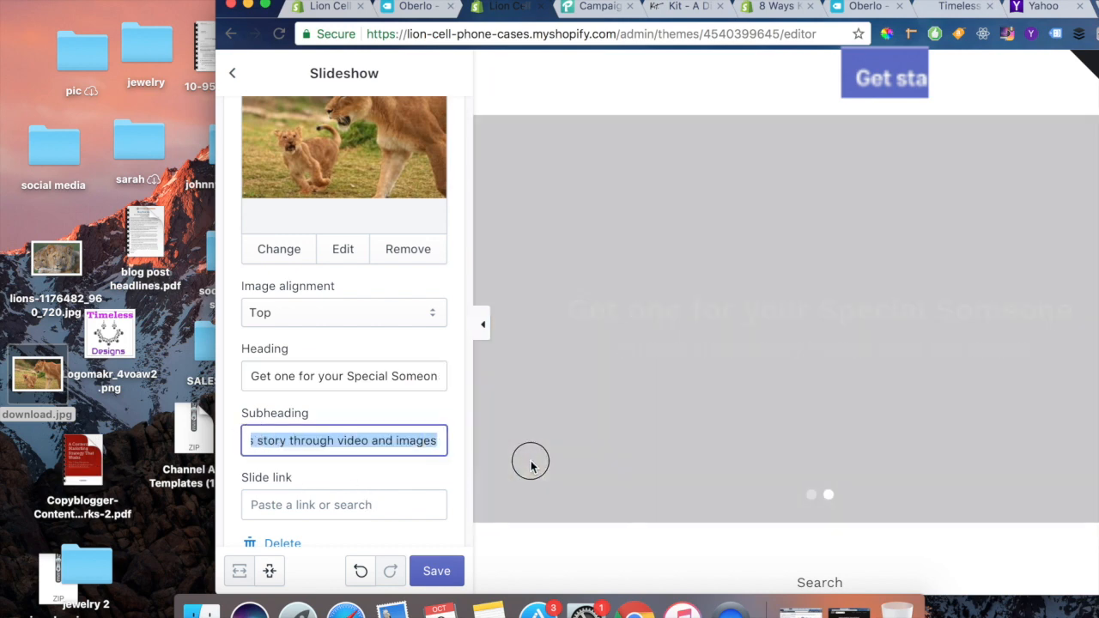
{"action": "key", "text": "BackSpace"}
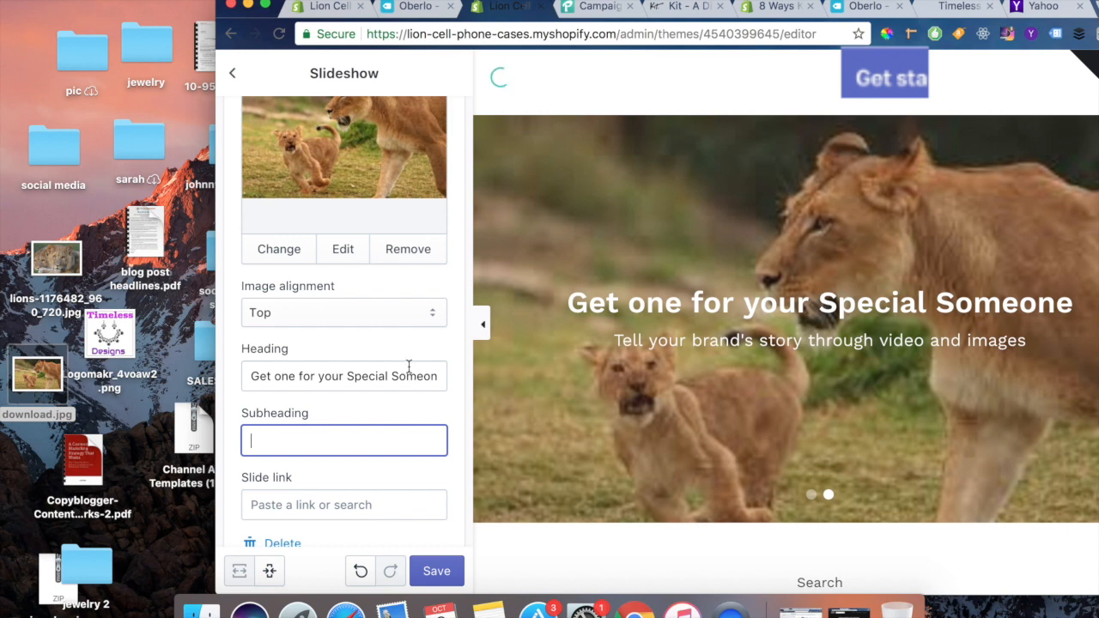
{"action": "scroll", "coordinate": [391, 375], "scroll_direction": "down", "scroll_amount": 4}
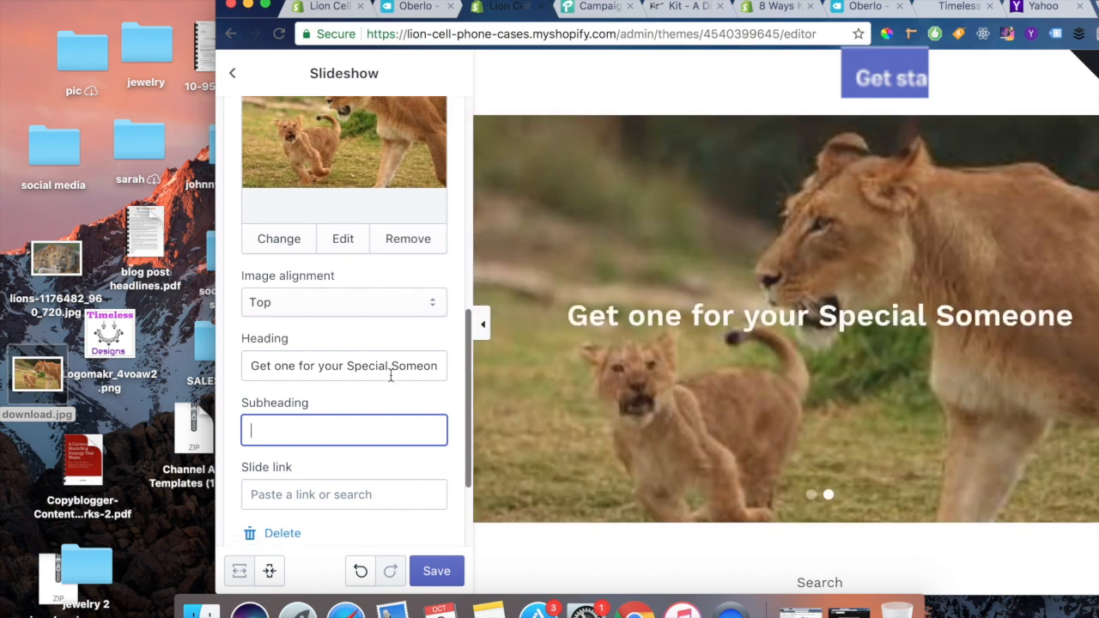
{"action": "left_click", "coordinate": [437, 572]}
Step: Leave the theme editor and open the Colorful Lion Cell Phone Case product from the shop's product list
{"action": "left_click_drag", "start_coordinate": [521, 4], "coordinate": [364, 4]}
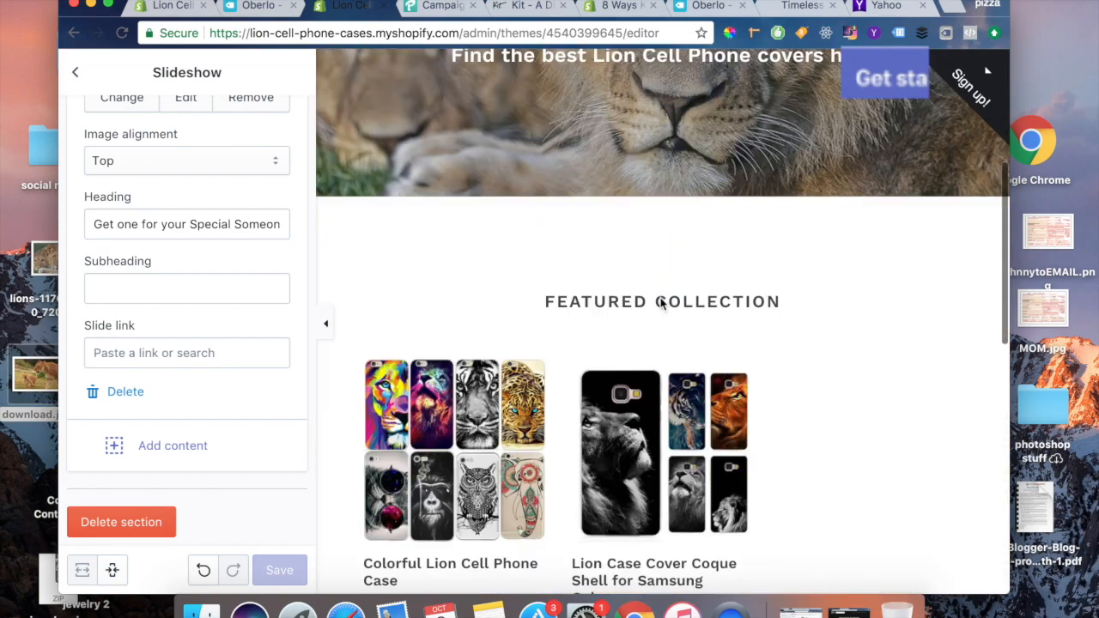
{"action": "scroll", "coordinate": [661, 299], "scroll_direction": "down", "scroll_amount": 5}
{"action": "scroll", "coordinate": [661, 300], "scroll_direction": "down", "scroll_amount": 2}
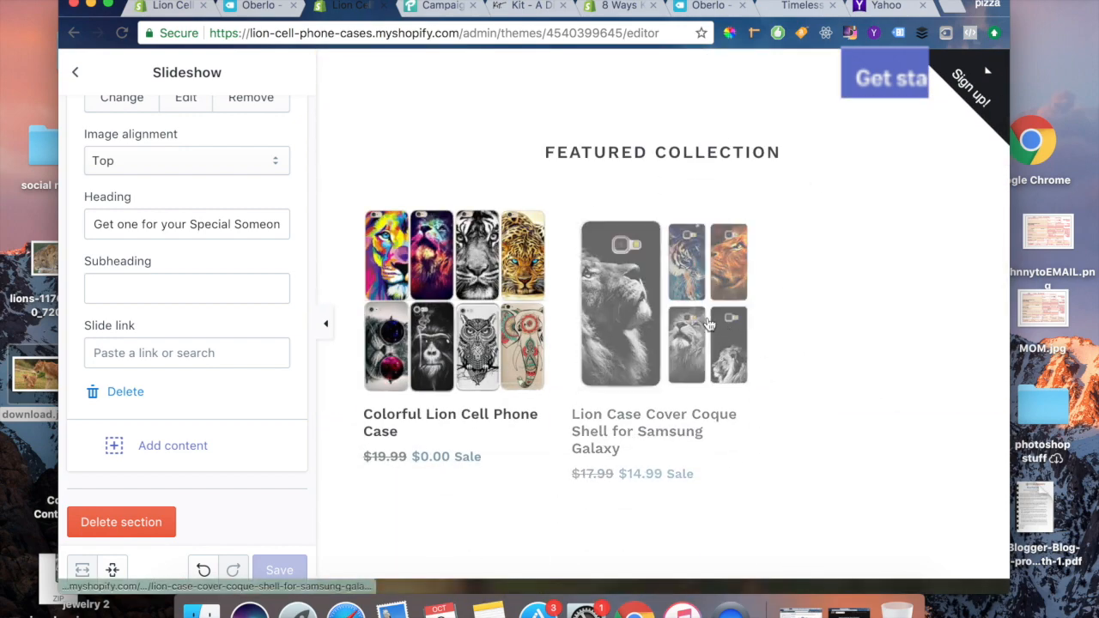
{"action": "left_click", "coordinate": [76, 73]}
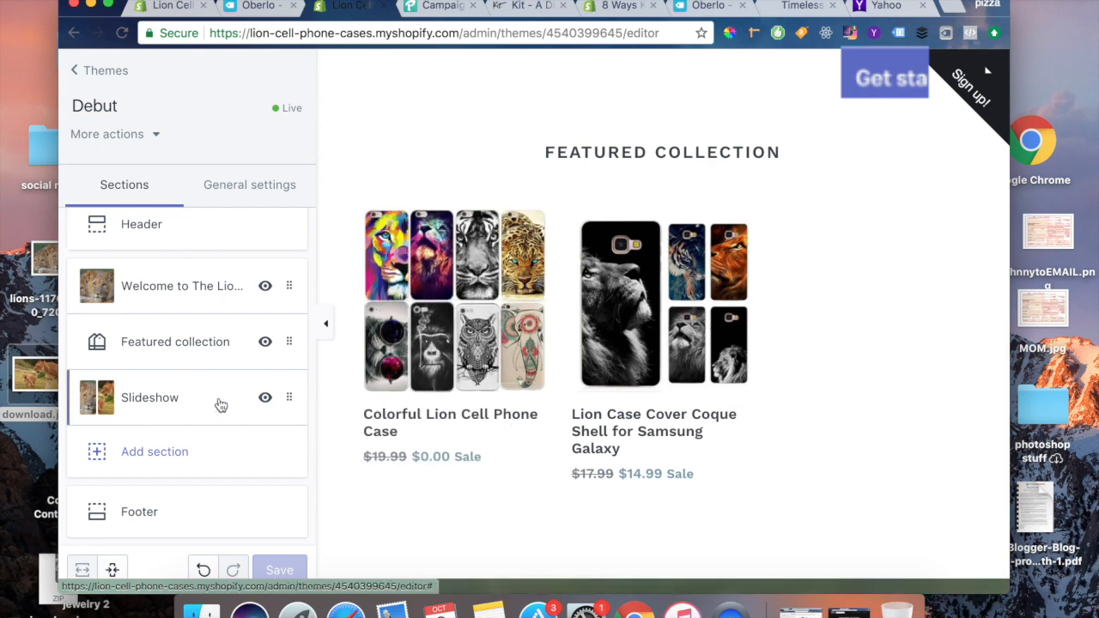
{"action": "scroll", "coordinate": [221, 404], "scroll_direction": "up", "scroll_amount": 2}
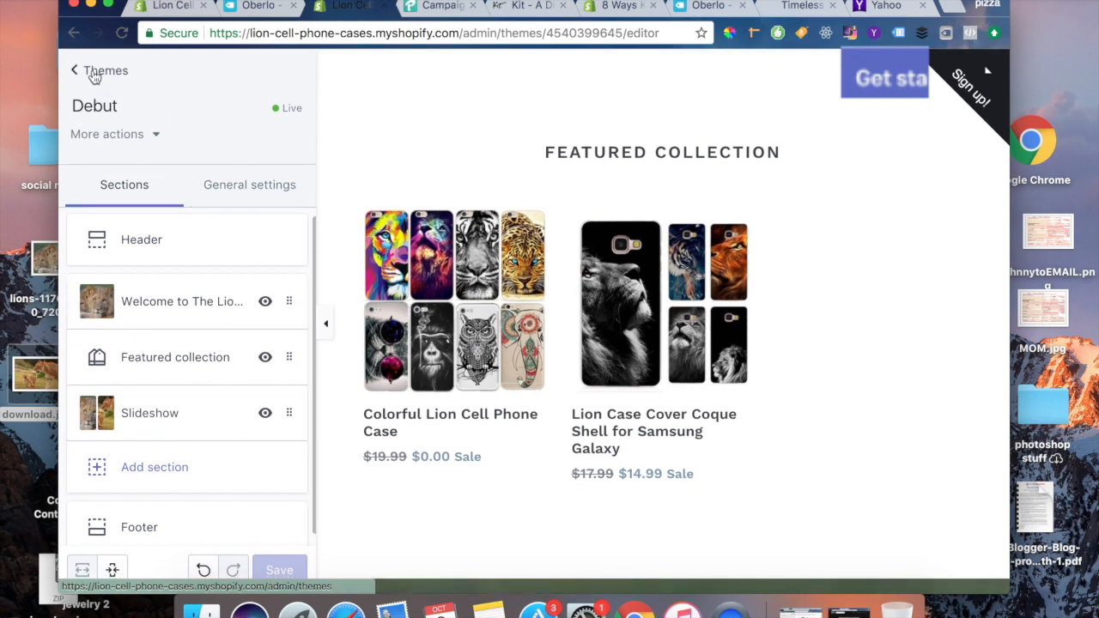
{"action": "left_click", "coordinate": [77, 72]}
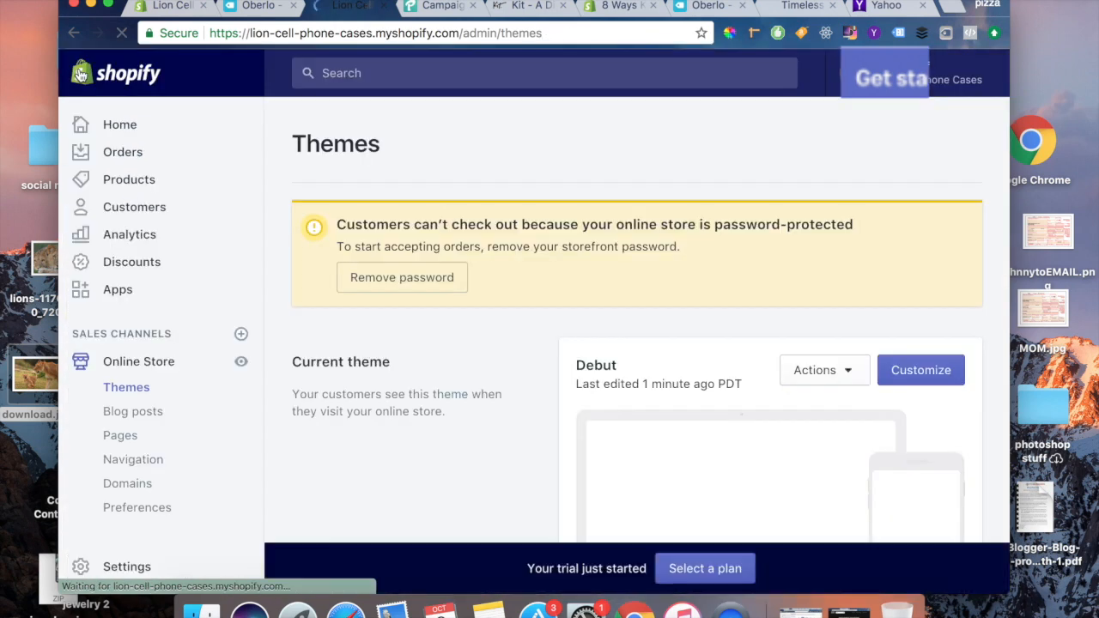
{"action": "scroll", "coordinate": [435, 372], "scroll_direction": "down", "scroll_amount": 4}
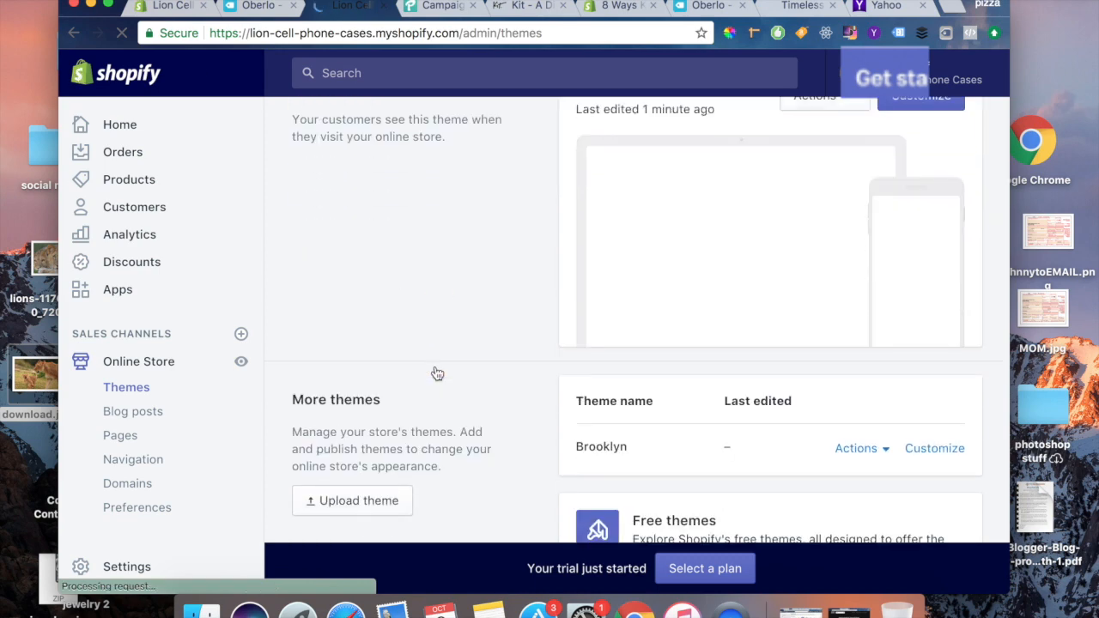
{"action": "scroll", "coordinate": [435, 372], "scroll_direction": "up", "scroll_amount": 2}
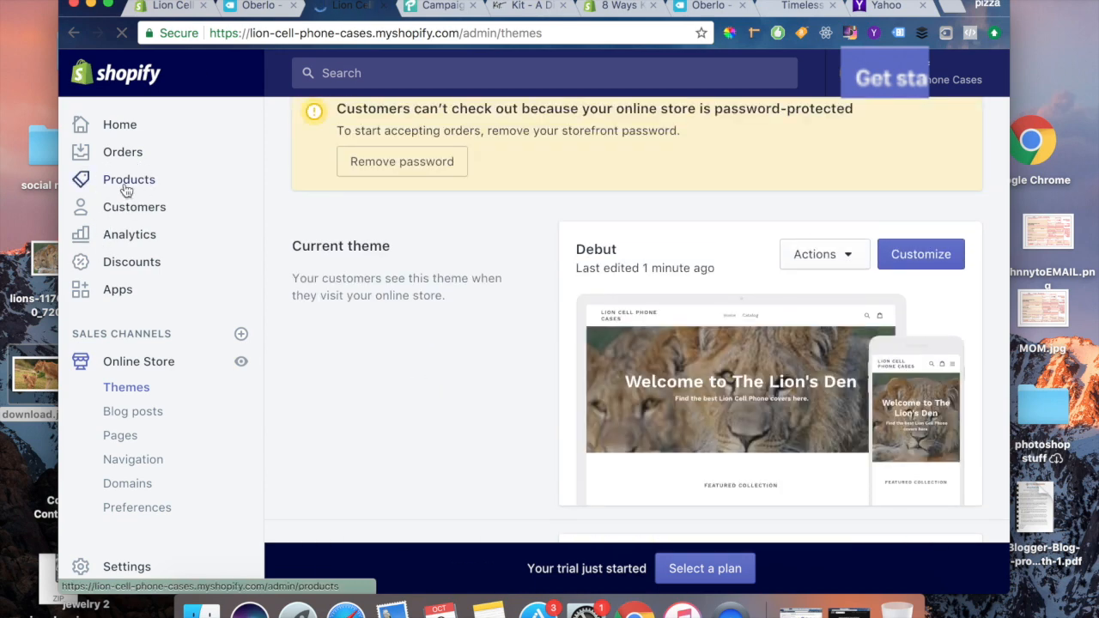
{"action": "left_click", "coordinate": [126, 190]}
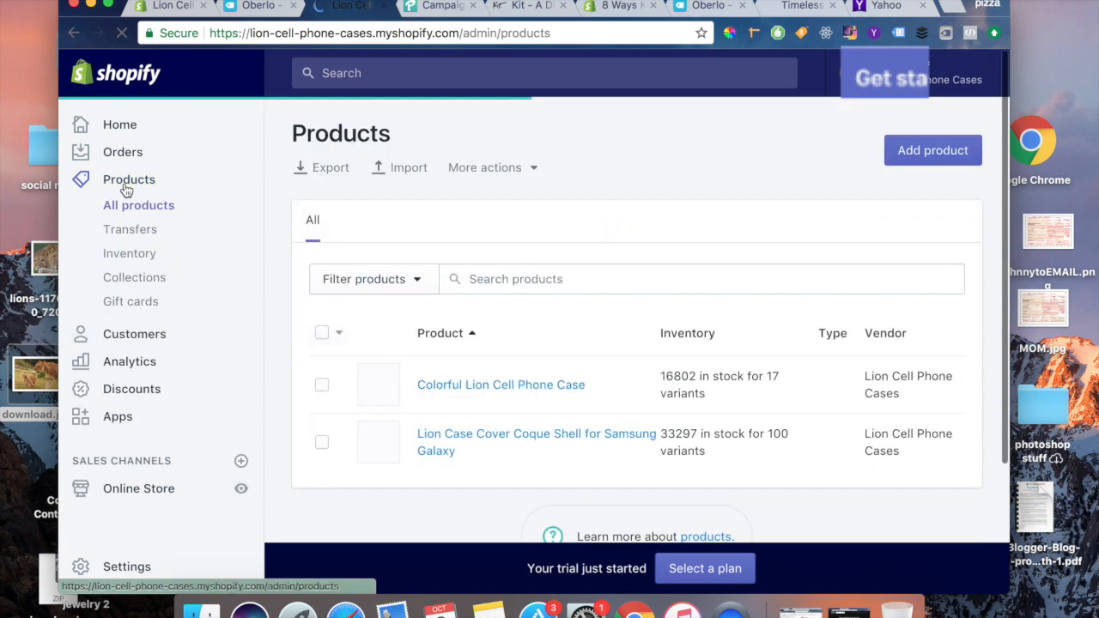
{"action": "left_click", "coordinate": [472, 390]}
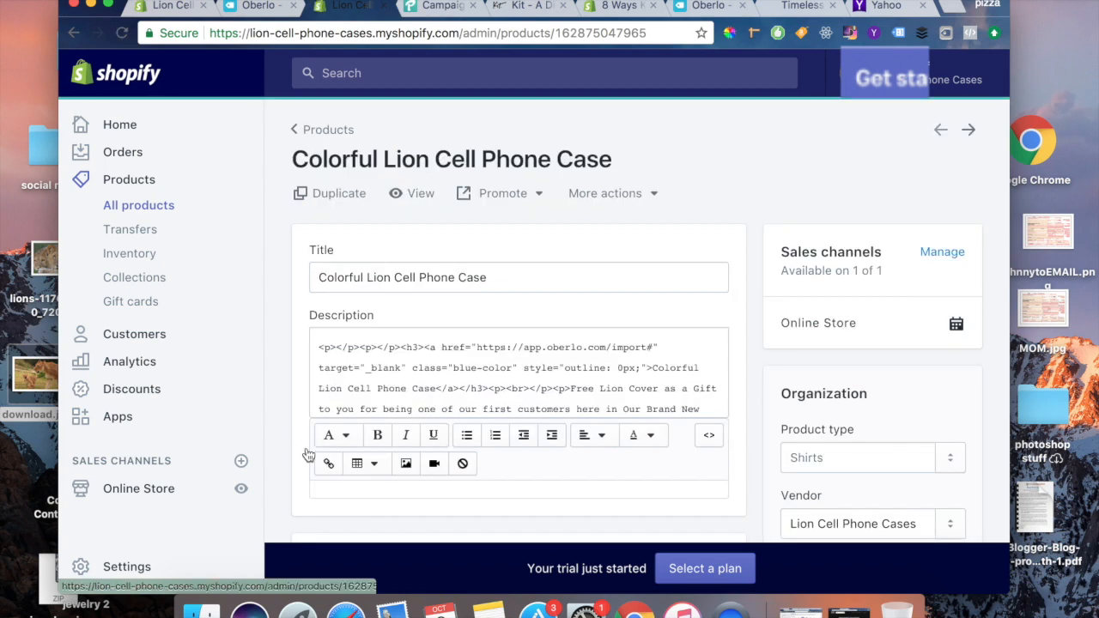
Step: Delete the leopard case image and the cat-with-sunglasses case image from the product, keeping the main collage image
{"action": "scroll", "coordinate": [307, 454], "scroll_direction": "down", "scroll_amount": 5}
{"action": "scroll", "coordinate": [307, 454], "scroll_direction": "down", "scroll_amount": 3}
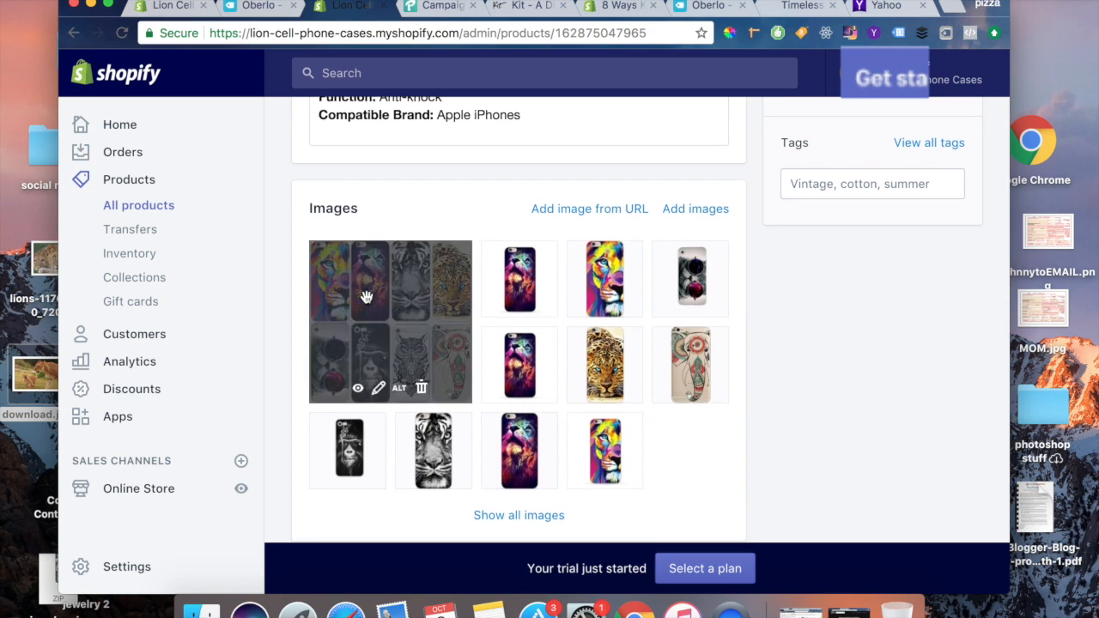
{"action": "left_click", "coordinate": [422, 388]}
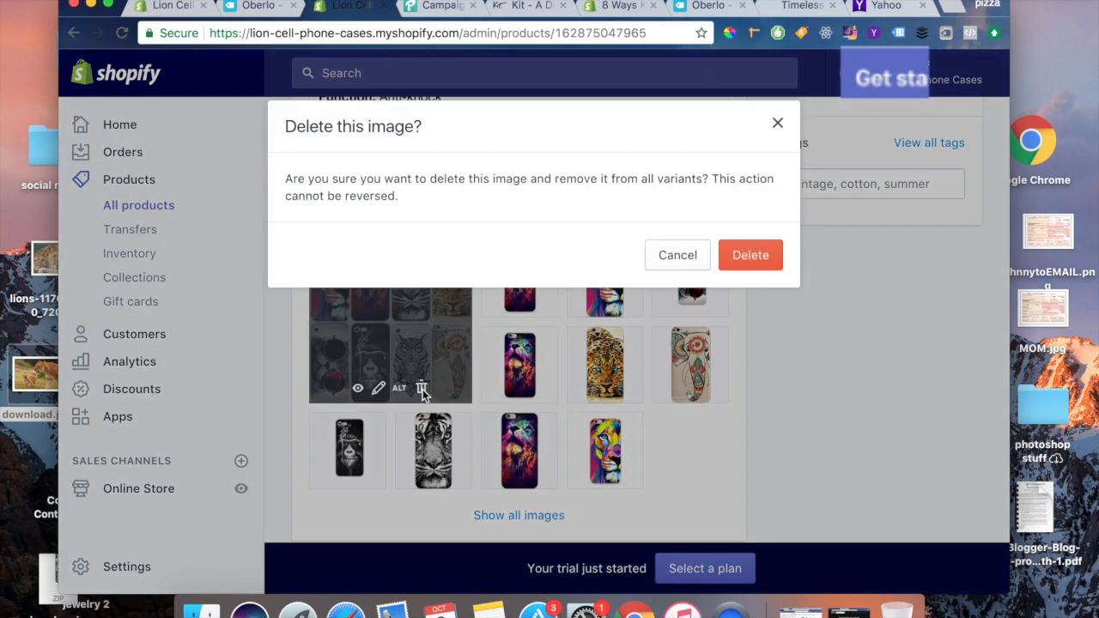
{"action": "left_click", "coordinate": [677, 255]}
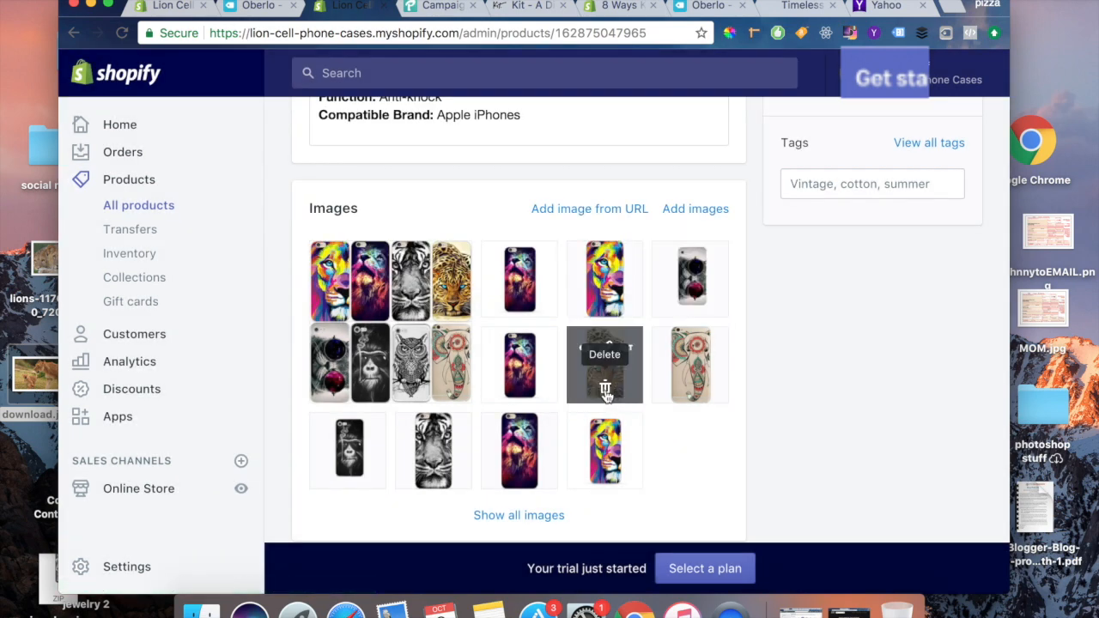
{"action": "left_click", "coordinate": [606, 390]}
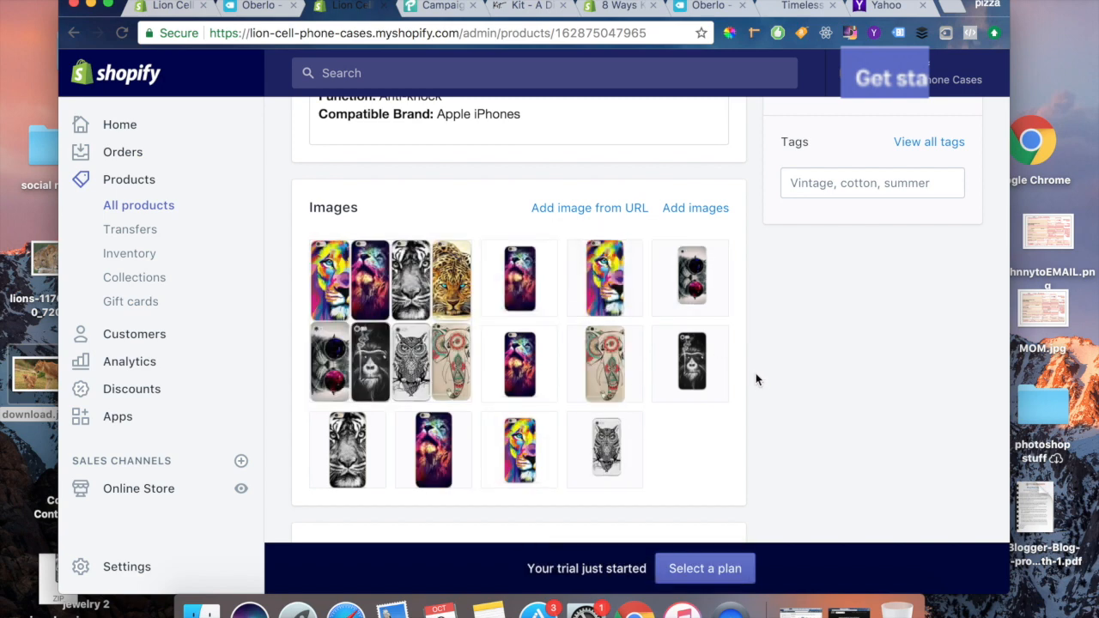
{"action": "left_click", "coordinate": [692, 302]}
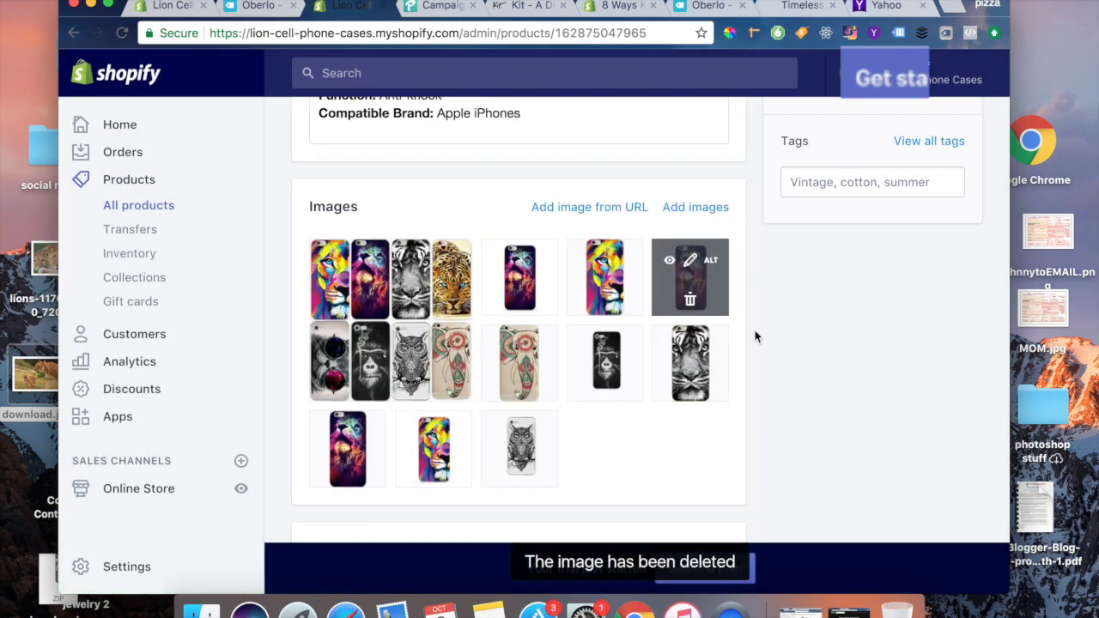
Step: Delete the remaining non-lion case images from the product: the tiger, monkey, elephant and owl
{"action": "left_click", "coordinate": [691, 386]}
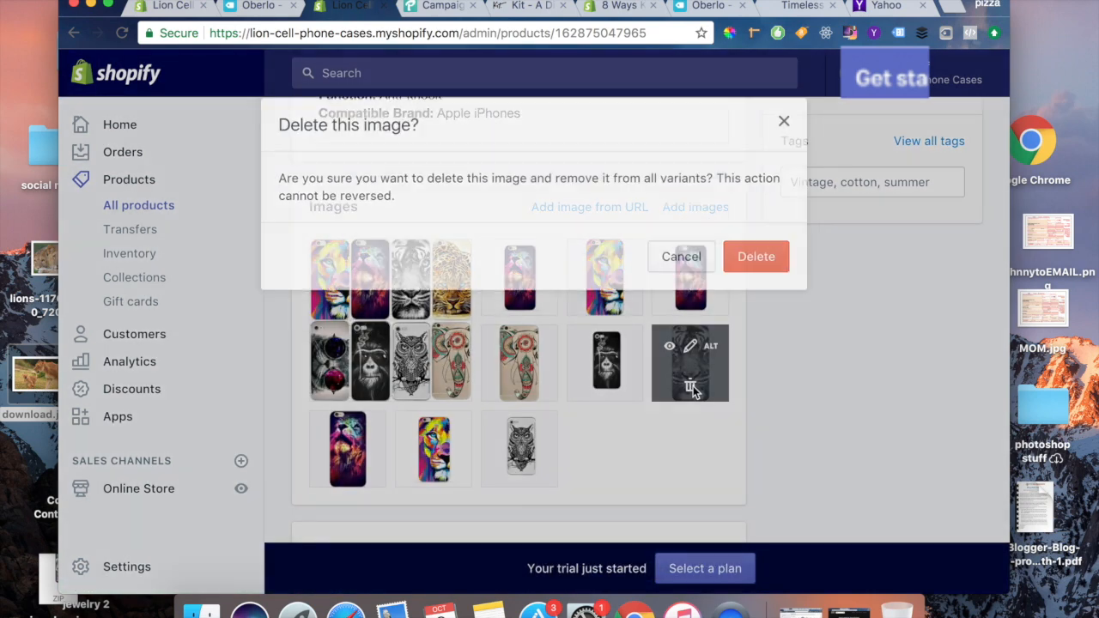
{"action": "left_click", "coordinate": [770, 255]}
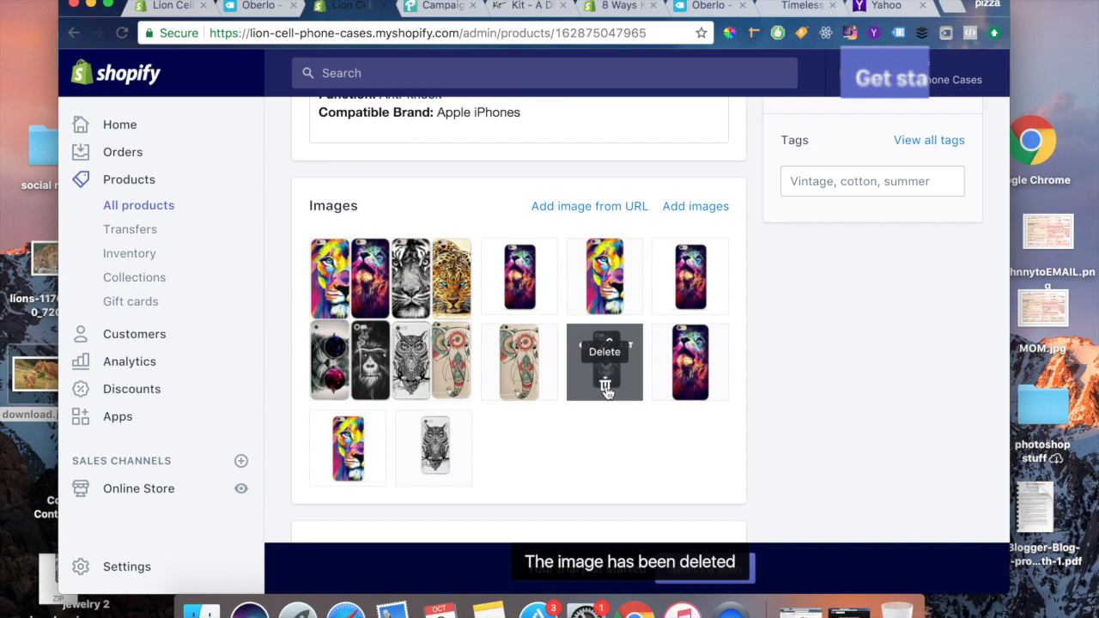
{"action": "left_click", "coordinate": [606, 387]}
{"action": "left_click", "coordinate": [757, 251]}
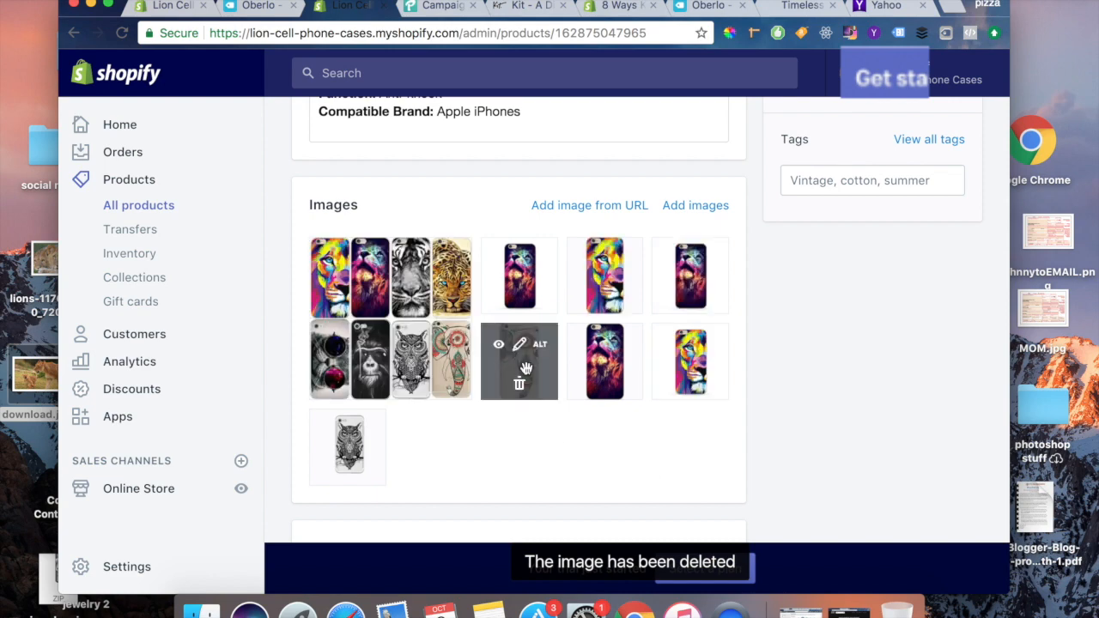
{"action": "left_click", "coordinate": [520, 386]}
{"action": "left_click", "coordinate": [740, 260]}
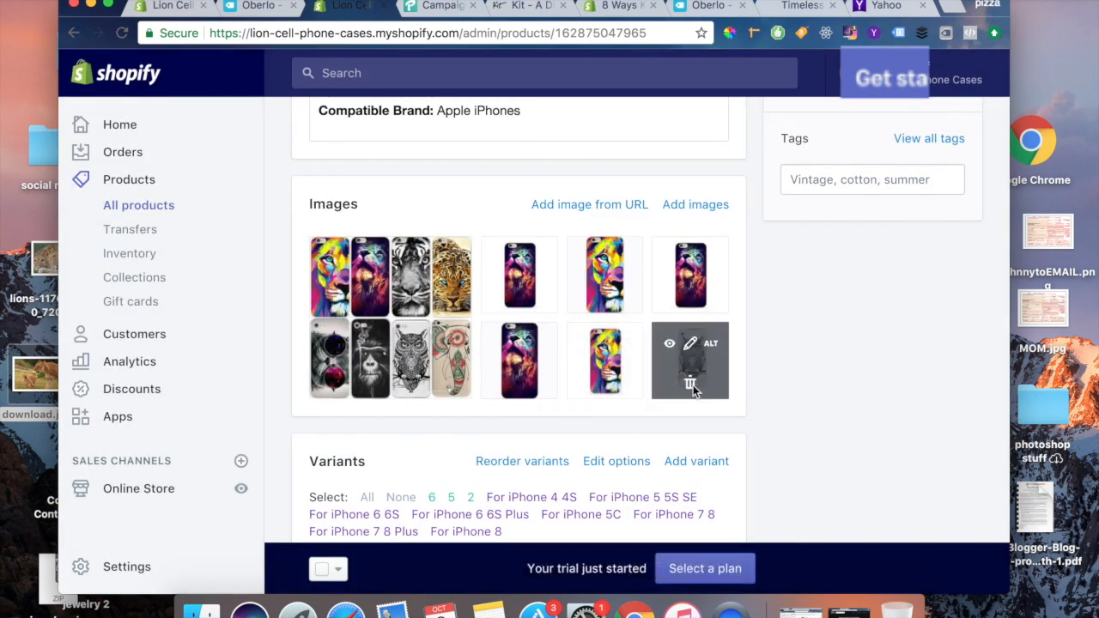
{"action": "left_click", "coordinate": [691, 386]}
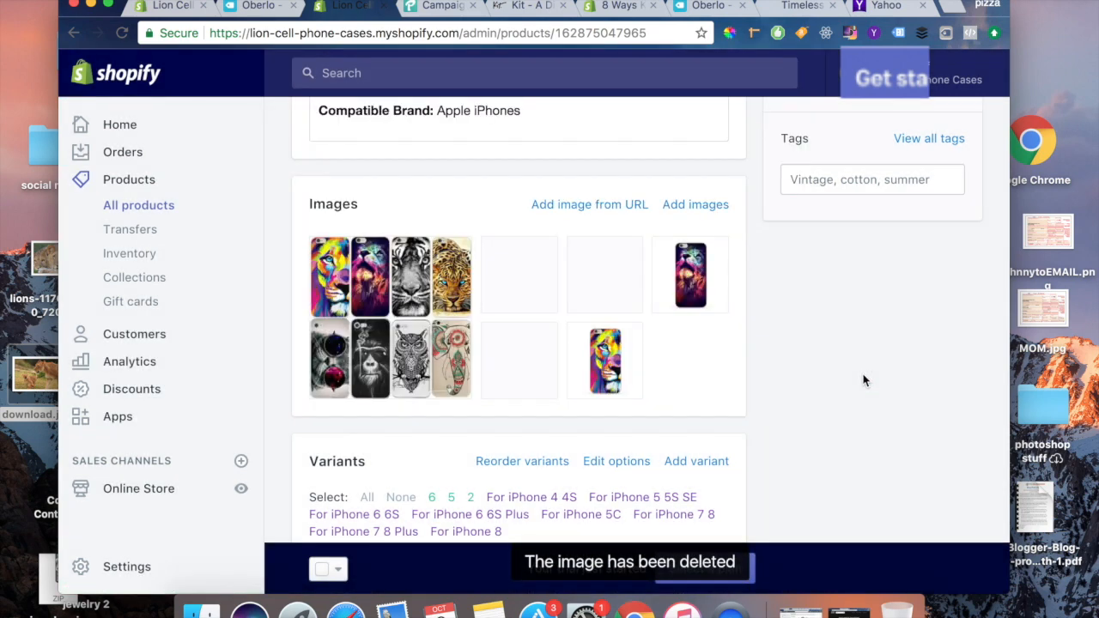
Step: Crop the product's main collage image to just the two lion cases, using the 50x50 crop preset
{"action": "scroll", "coordinate": [804, 400], "scroll_direction": "down", "scroll_amount": 1}
{"action": "scroll", "coordinate": [805, 400], "scroll_direction": "down", "scroll_amount": 2}
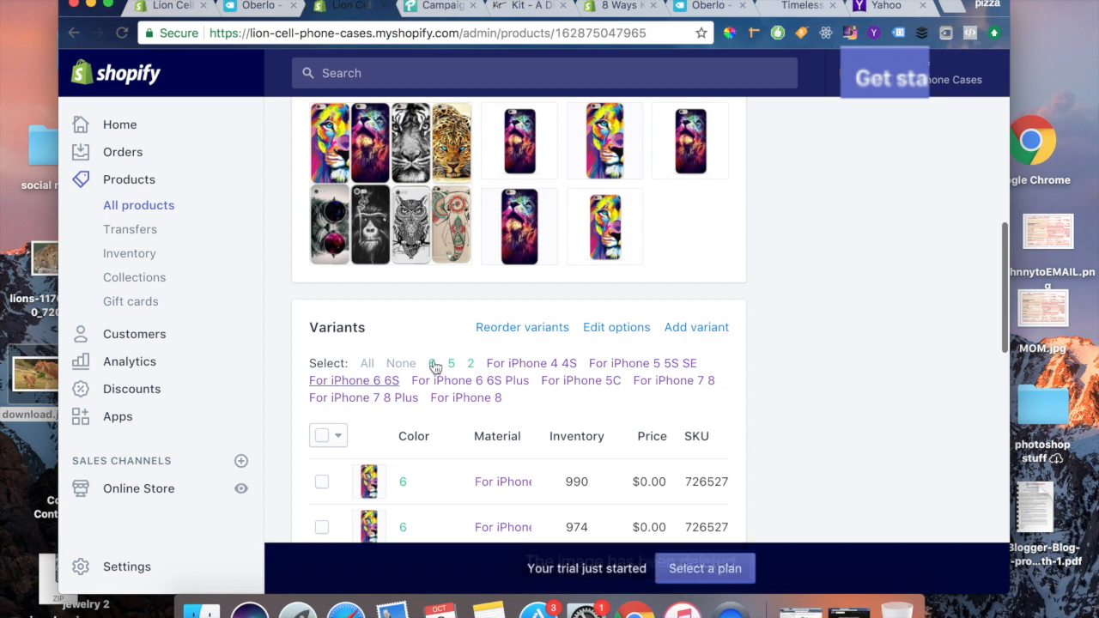
{"action": "scroll", "coordinate": [737, 360], "scroll_direction": "up", "scroll_amount": 4}
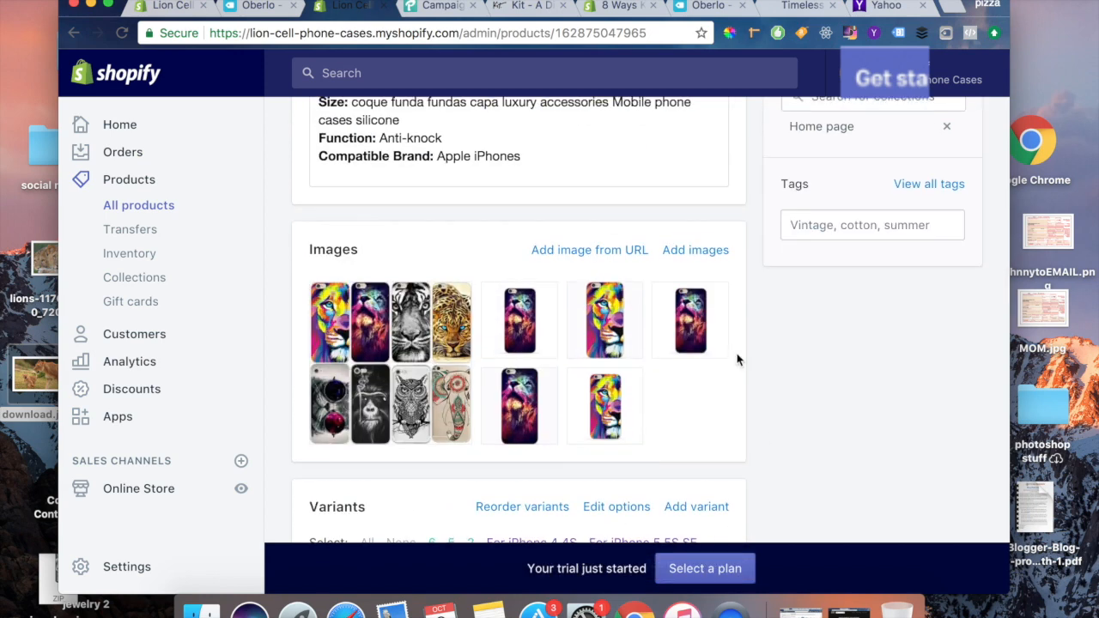
{"action": "mouse_move", "coordinate": [379, 334]}
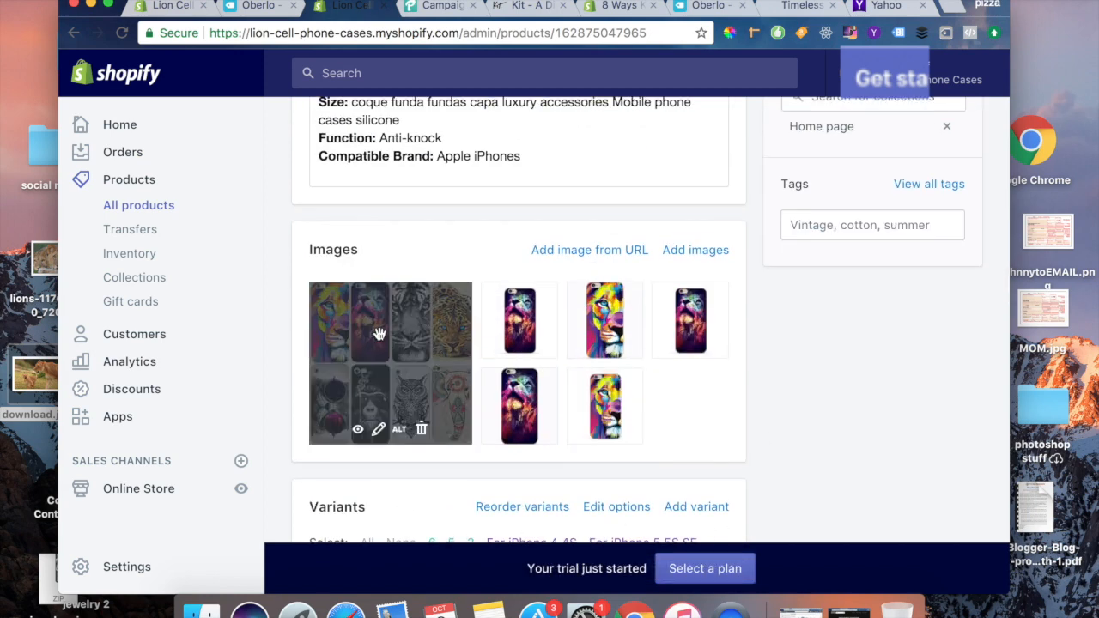
{"action": "left_click", "coordinate": [378, 430]}
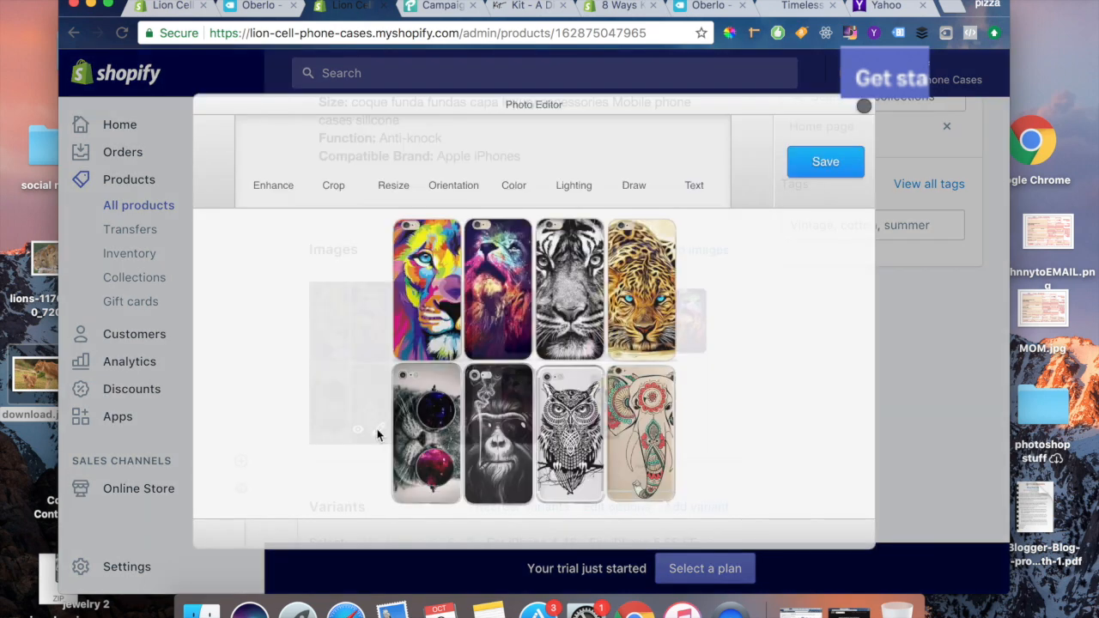
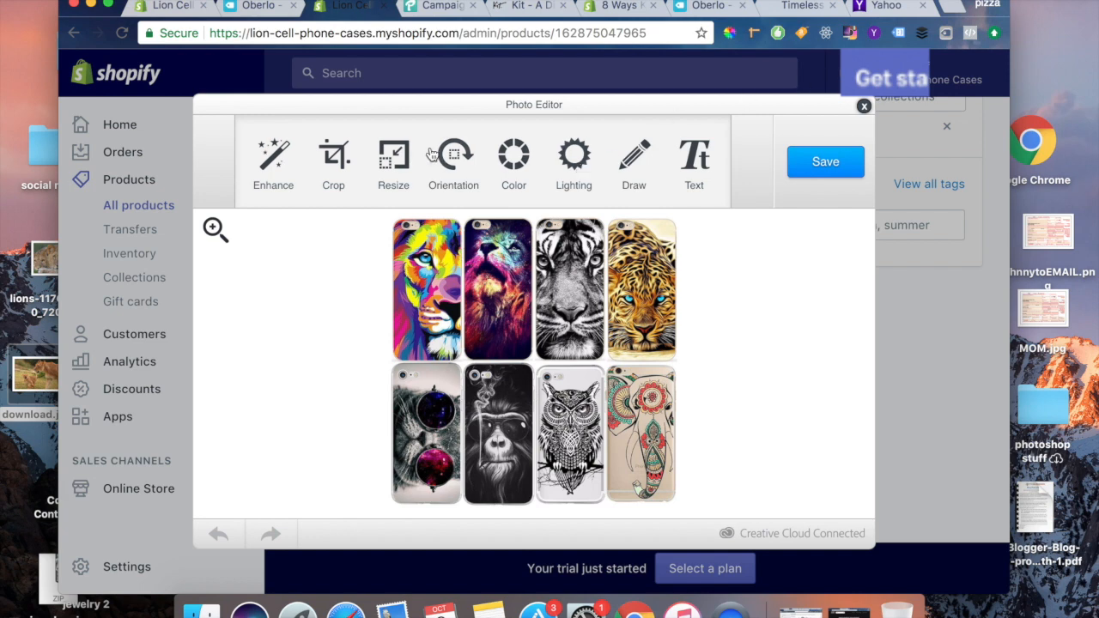
{"action": "left_click", "coordinate": [333, 154]}
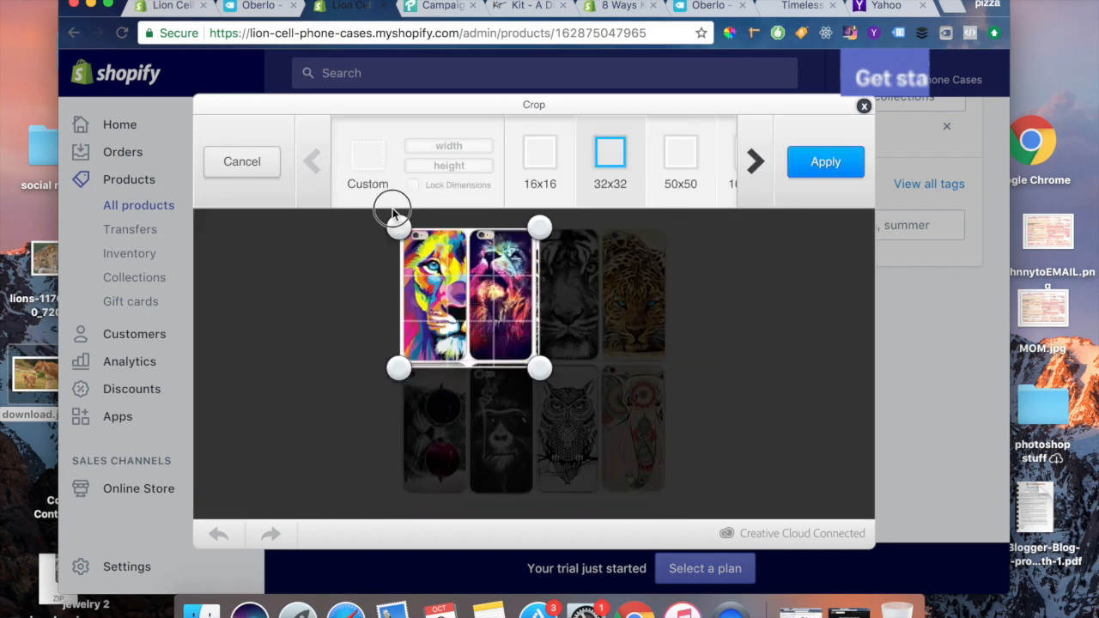
{"action": "left_click_drag", "start_coordinate": [533, 375], "coordinate": [529, 370]}
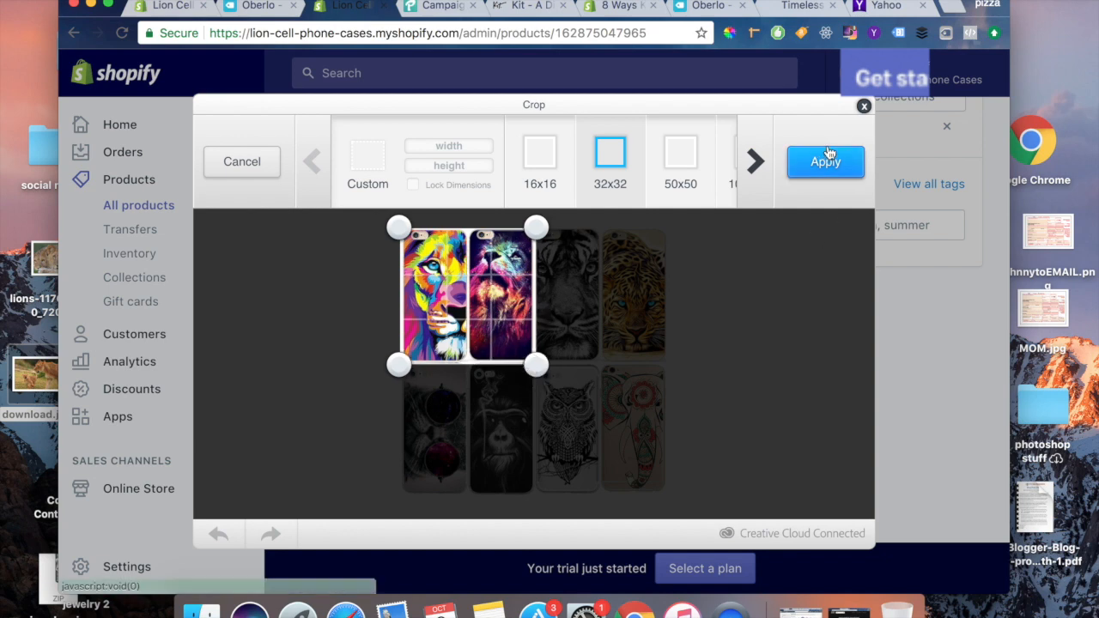
{"action": "left_click", "coordinate": [689, 165]}
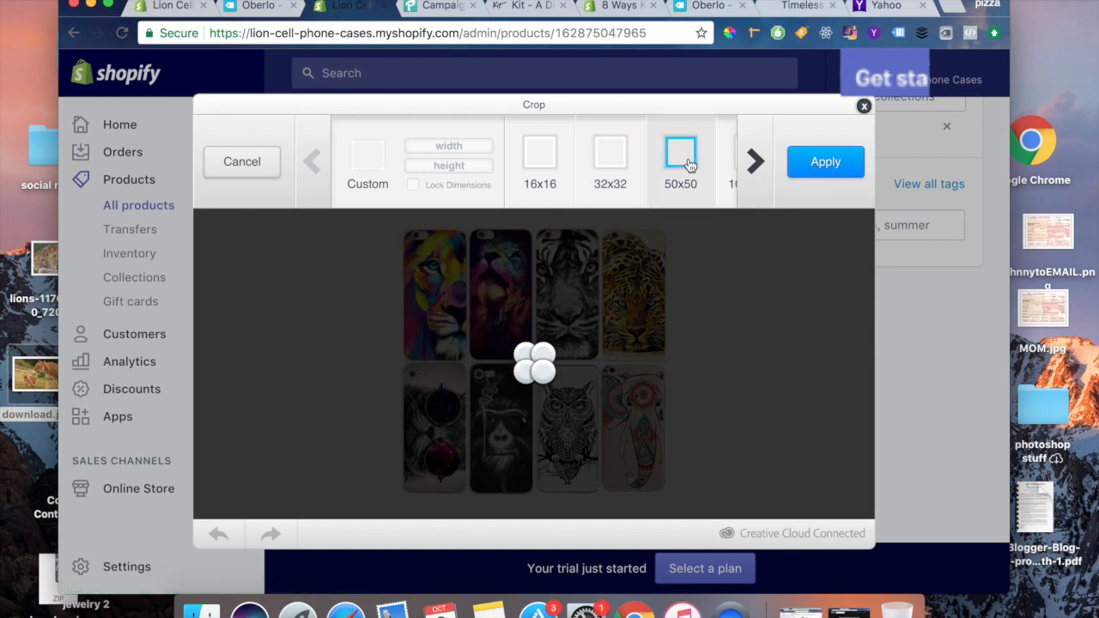
{"action": "left_click_drag", "start_coordinate": [523, 354], "coordinate": [381, 223]}
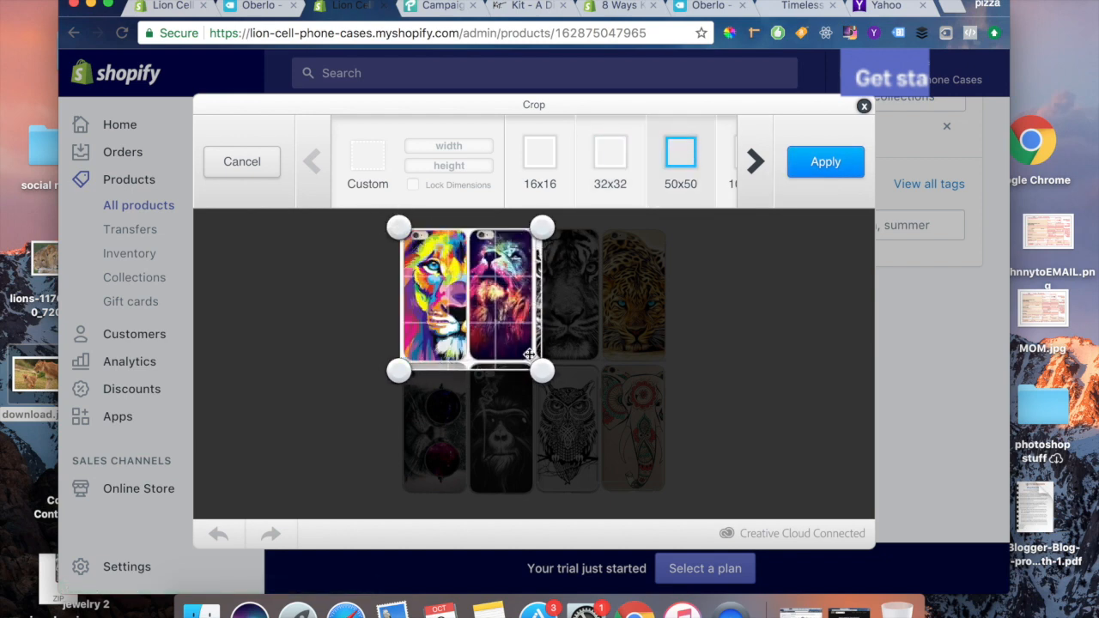
{"action": "left_click_drag", "start_coordinate": [542, 369], "coordinate": [534, 360]}
{"action": "left_click_drag", "start_coordinate": [398, 350], "coordinate": [380, 364]}
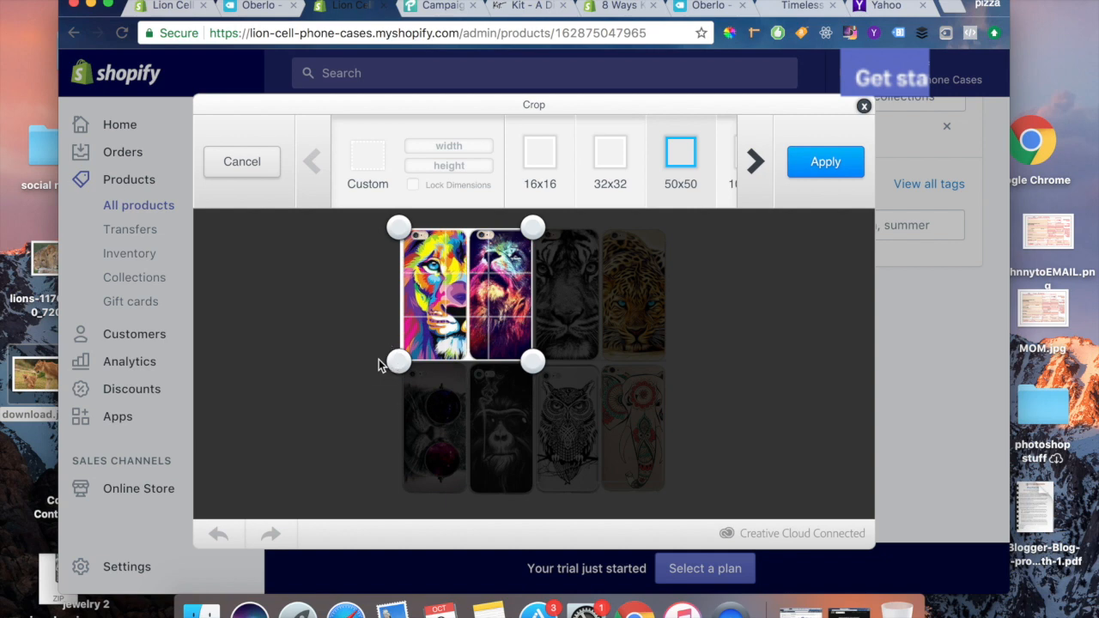
{"action": "left_click", "coordinate": [826, 163]}
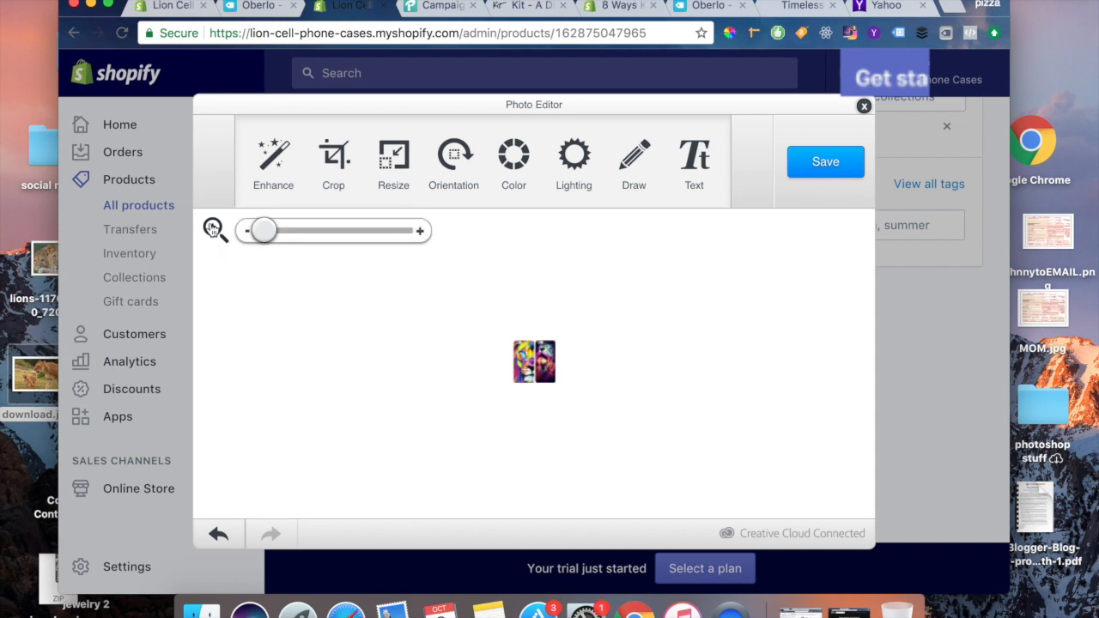
Step: Try out the Enhance presets on the cropped image, apply Night and save the edited image
{"action": "left_click_drag", "start_coordinate": [272, 232], "coordinate": [435, 248]}
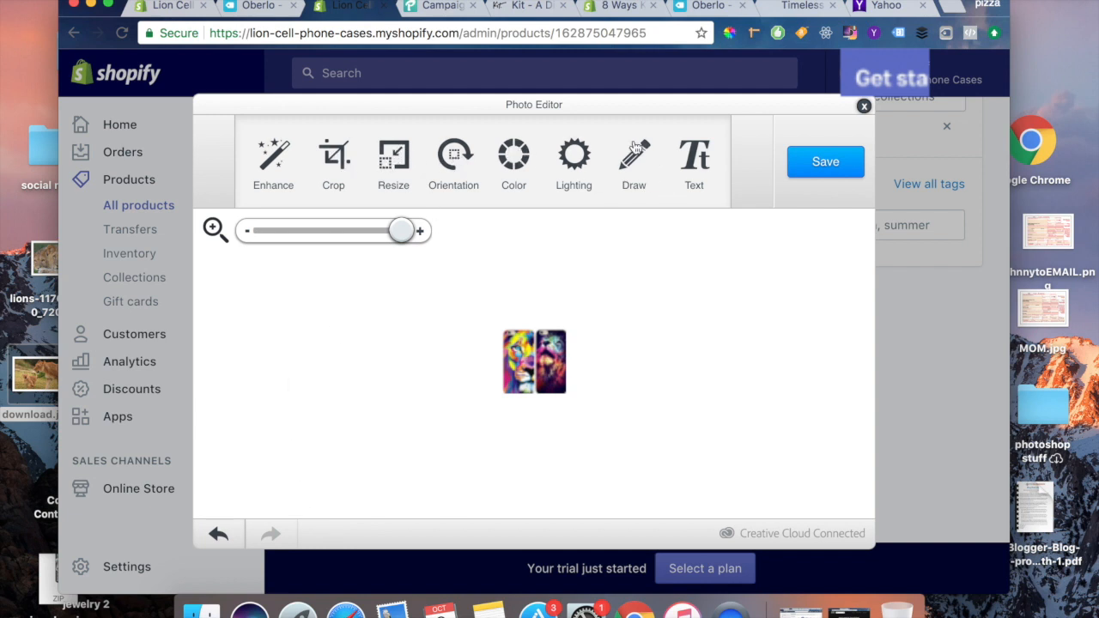
{"action": "left_click", "coordinate": [264, 180]}
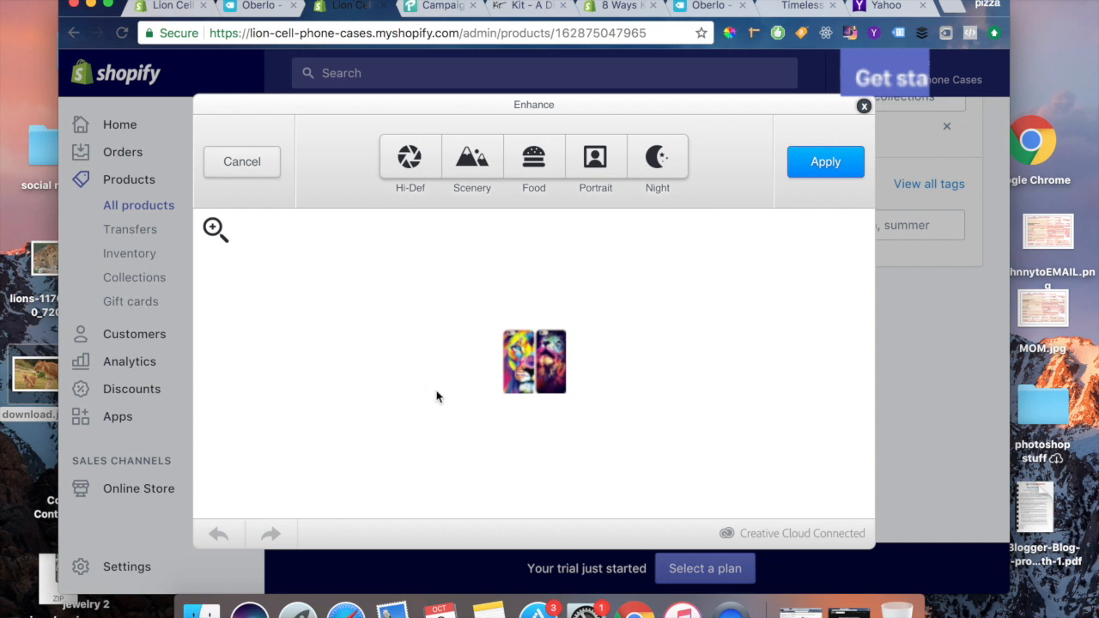
{"action": "left_click", "coordinate": [411, 156]}
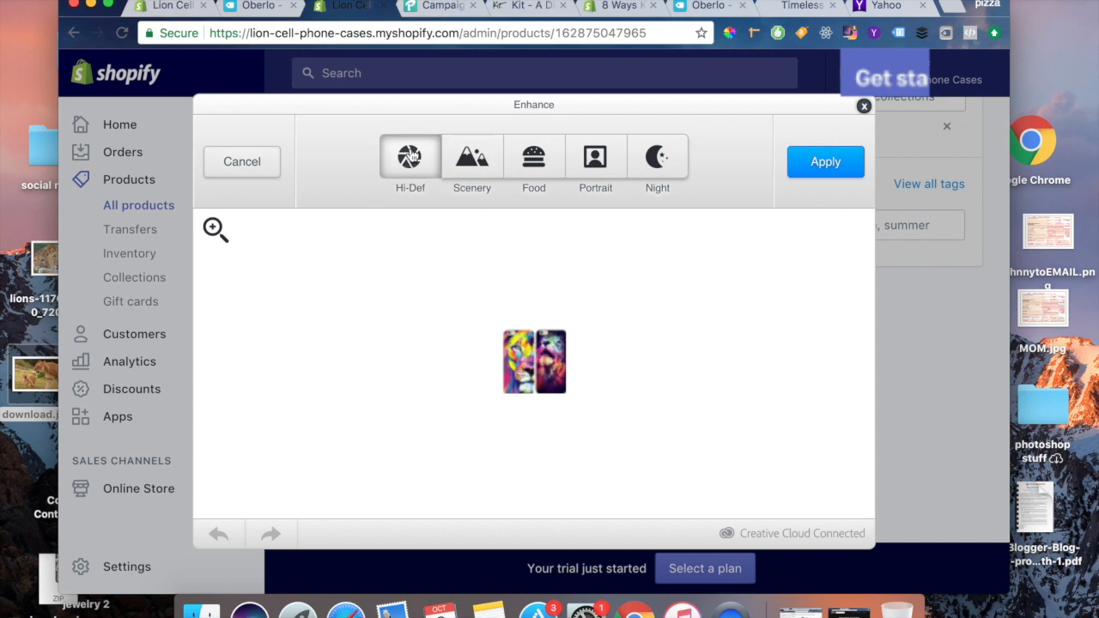
{"action": "left_click", "coordinate": [487, 157]}
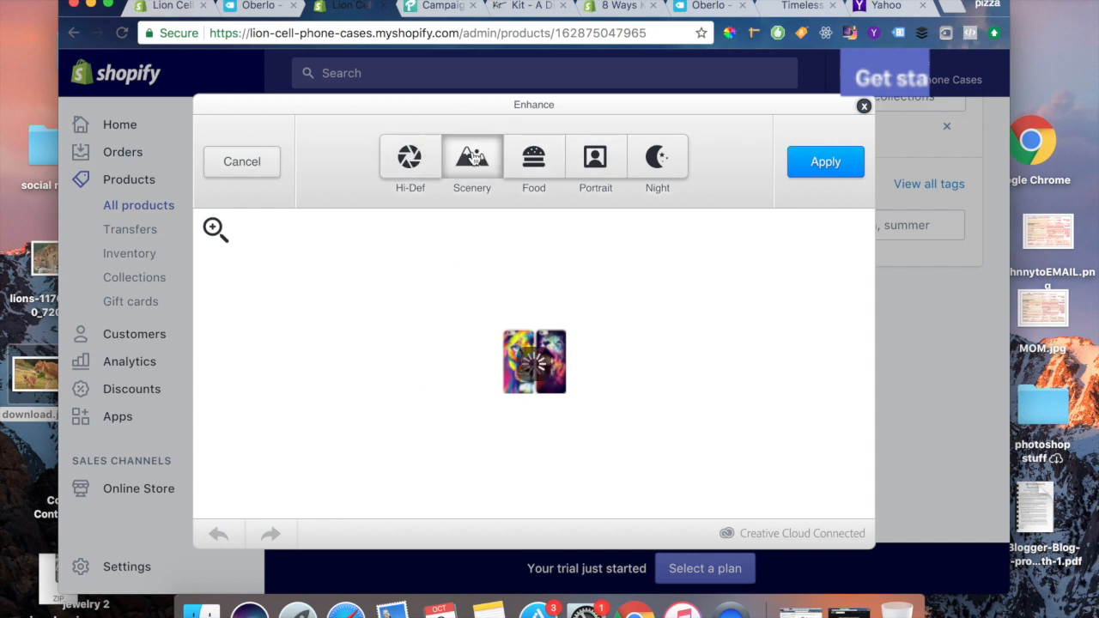
{"action": "left_click", "coordinate": [524, 158]}
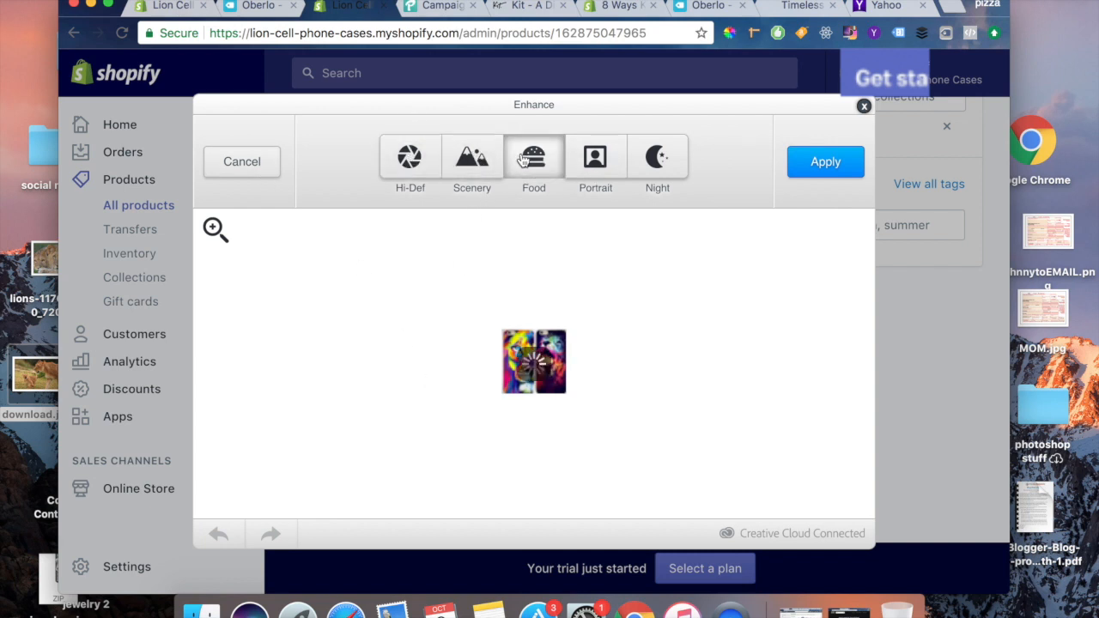
{"action": "left_click", "coordinate": [669, 160]}
{"action": "left_click", "coordinate": [826, 167]}
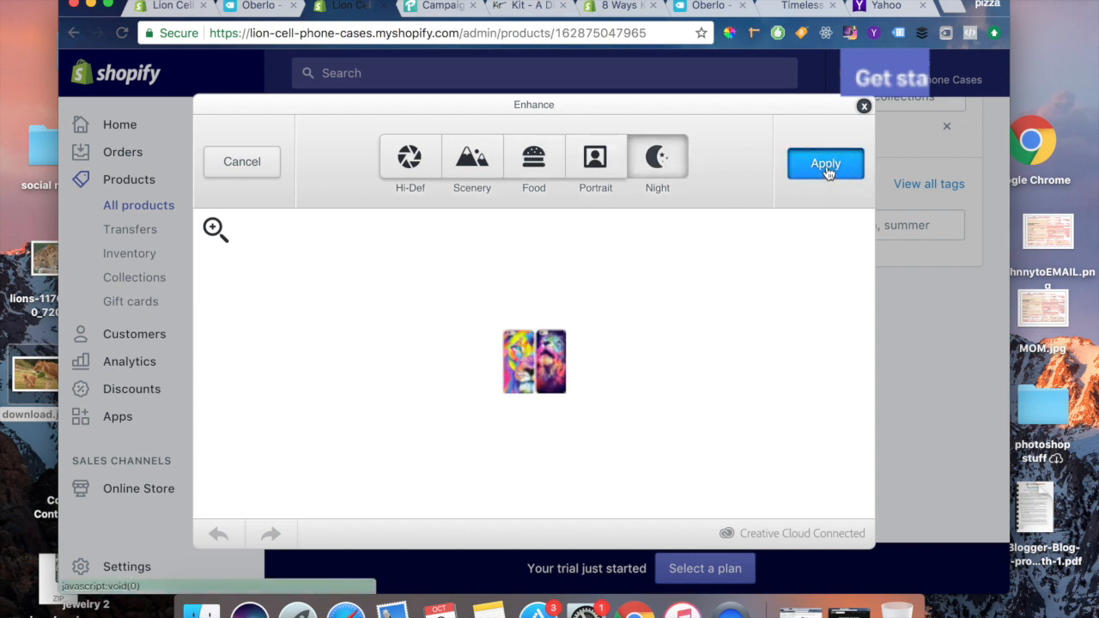
{"action": "left_click", "coordinate": [826, 166]}
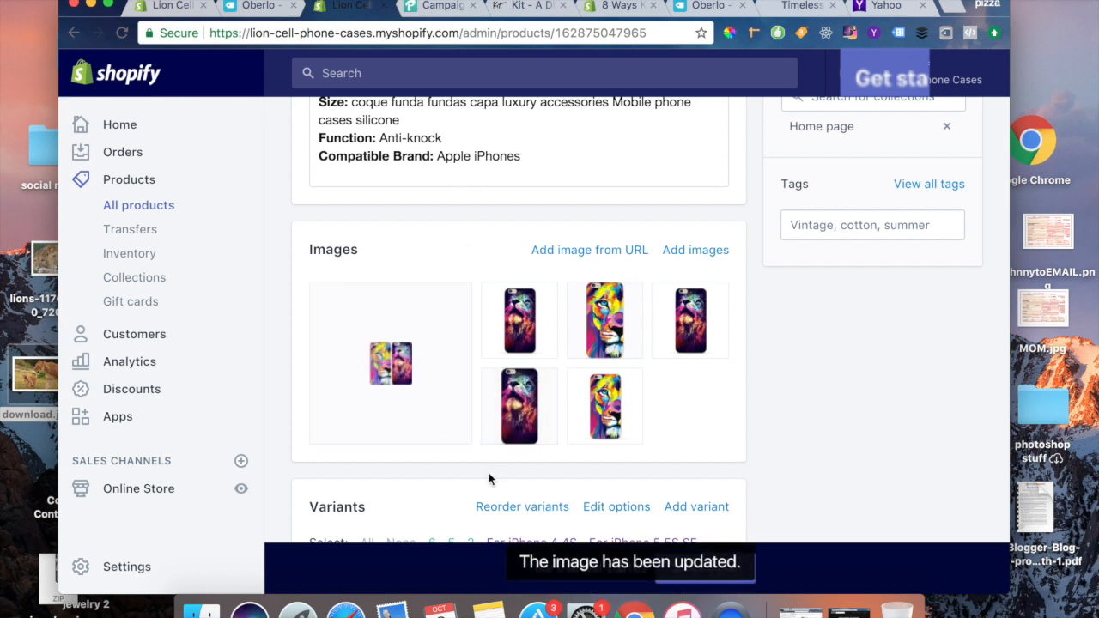
Step: Preview and delete the cropped two-lion image, and make the colorful lion case the product's main image
{"action": "mouse_move", "coordinate": [398, 367]}
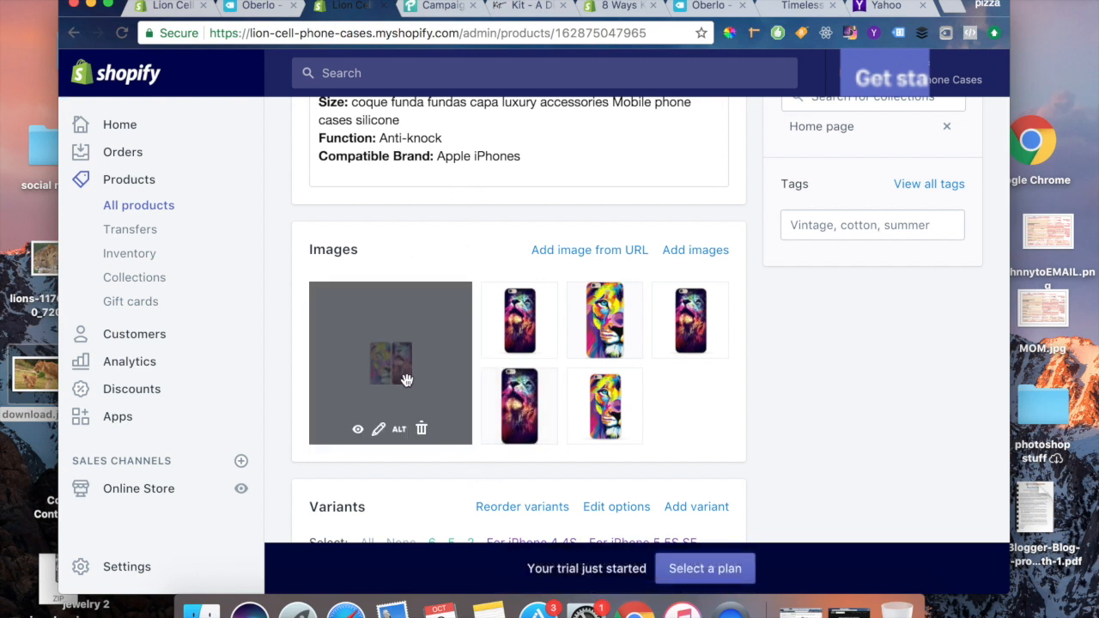
{"action": "left_click", "coordinate": [358, 430]}
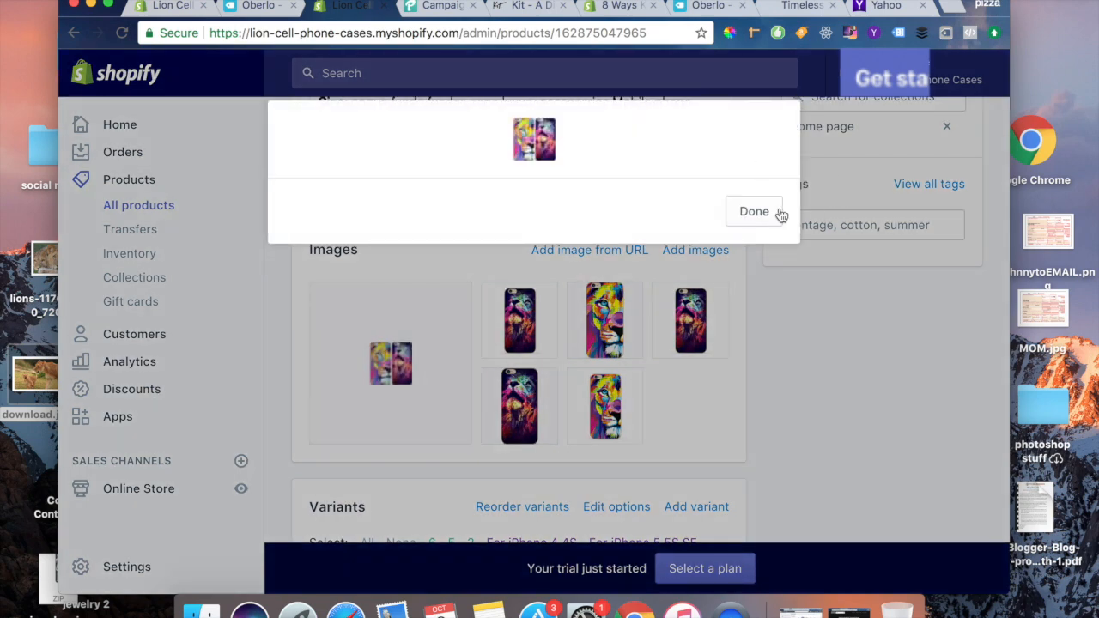
{"action": "left_click", "coordinate": [776, 213]}
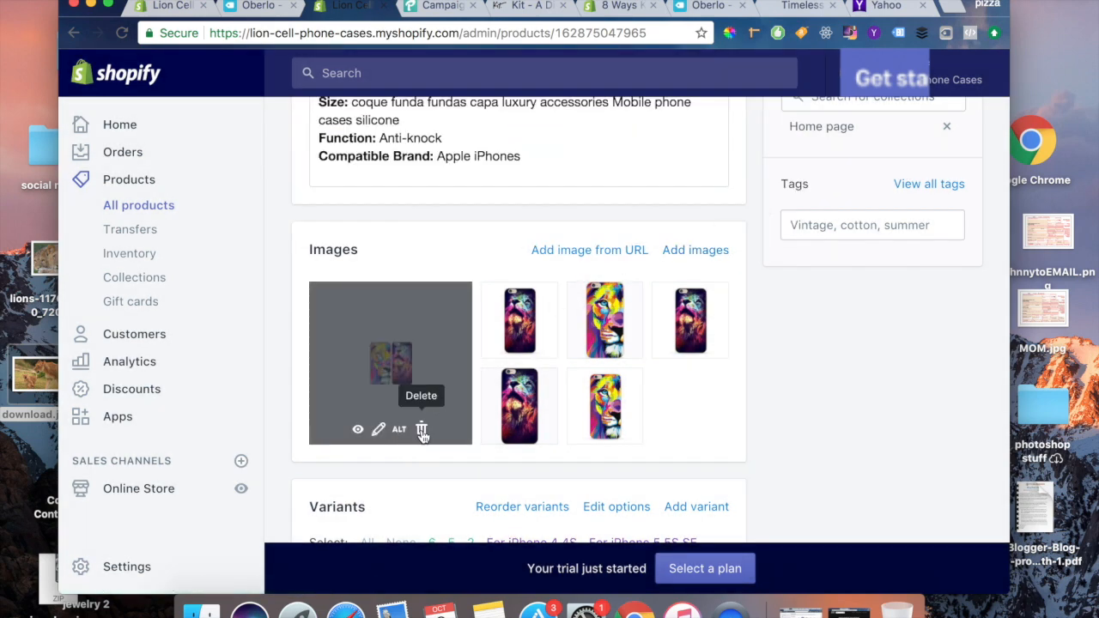
{"action": "left_click", "coordinate": [429, 433]}
{"action": "left_click", "coordinate": [744, 258]}
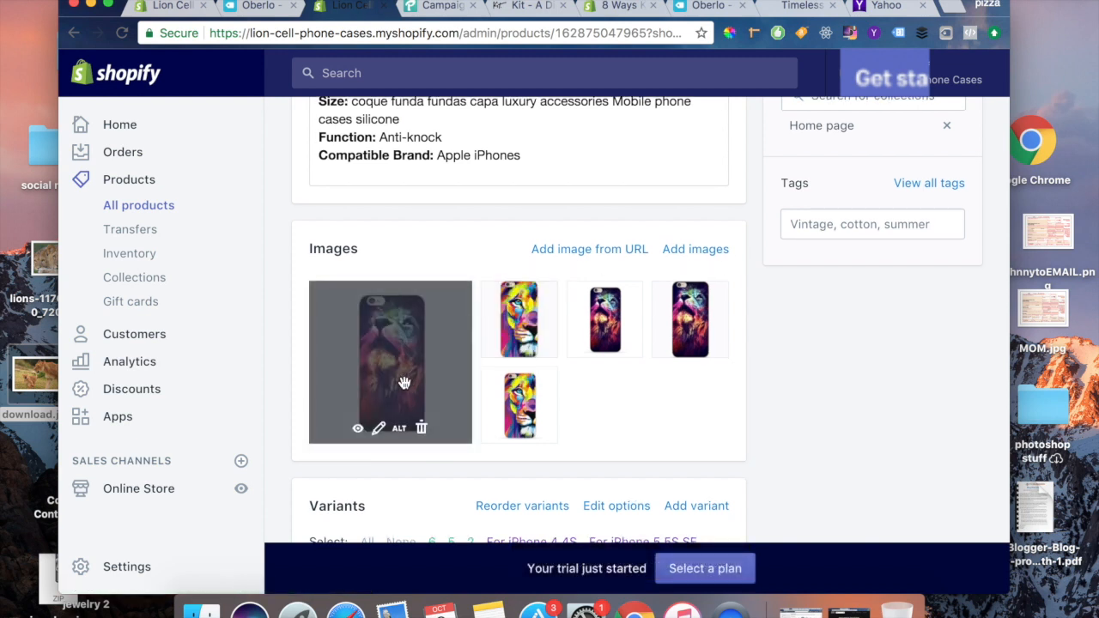
{"action": "mouse_move", "coordinate": [525, 333]}
{"action": "left_click_drag", "start_coordinate": [521, 341], "coordinate": [524, 390]}
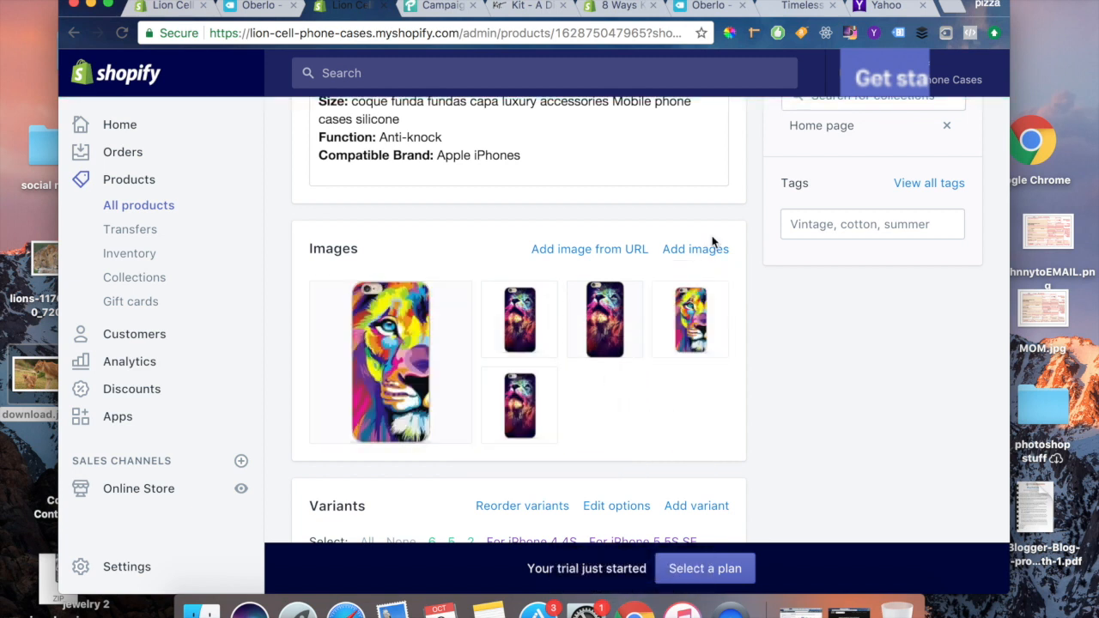
Step: Look through the Colorful Lion Cell Phone Case product's additional actions and promotion options
{"action": "scroll", "coordinate": [655, 488], "scroll_direction": "down", "scroll_amount": 5}
{"action": "scroll", "coordinate": [655, 488], "scroll_direction": "up", "scroll_amount": 15}
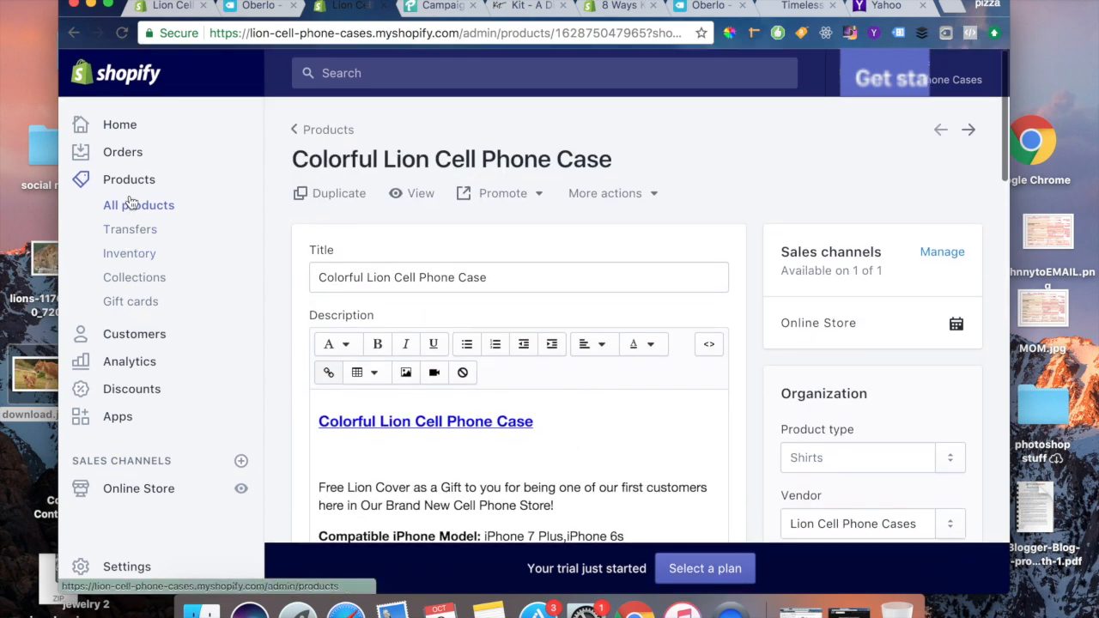
{"action": "scroll", "coordinate": [319, 155], "scroll_direction": "down", "scroll_amount": 2}
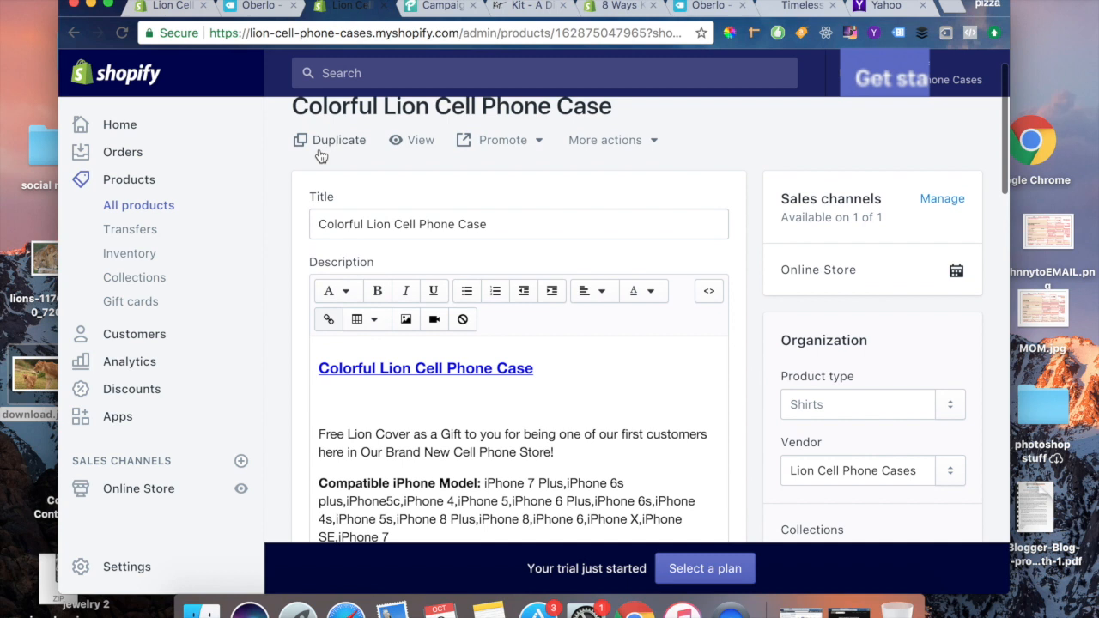
{"action": "left_click", "coordinate": [639, 152]}
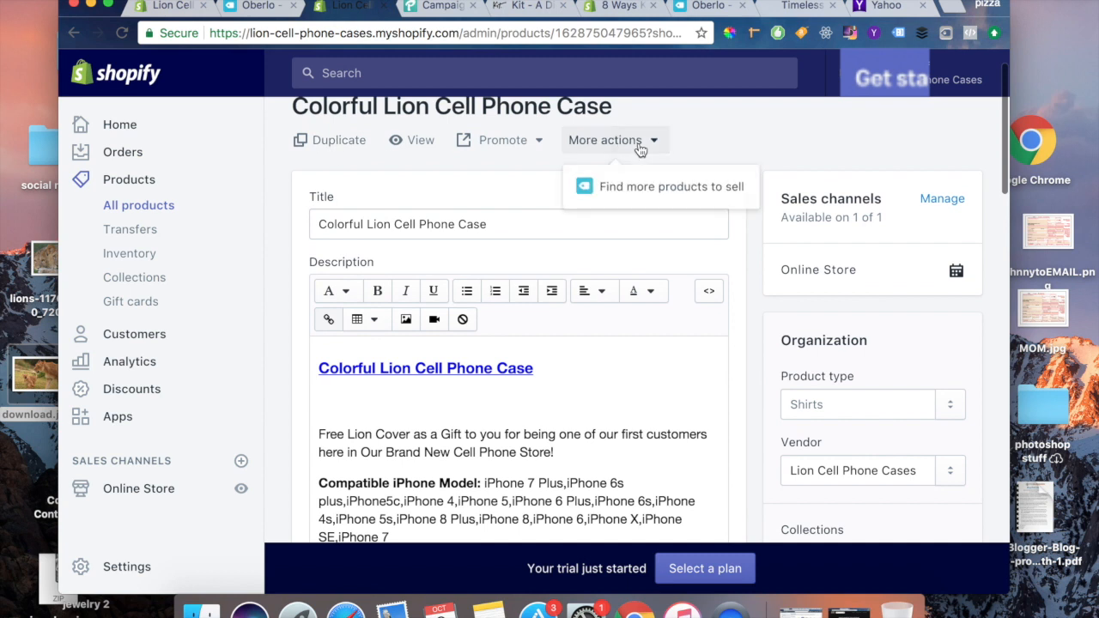
{"action": "left_click", "coordinate": [709, 140]}
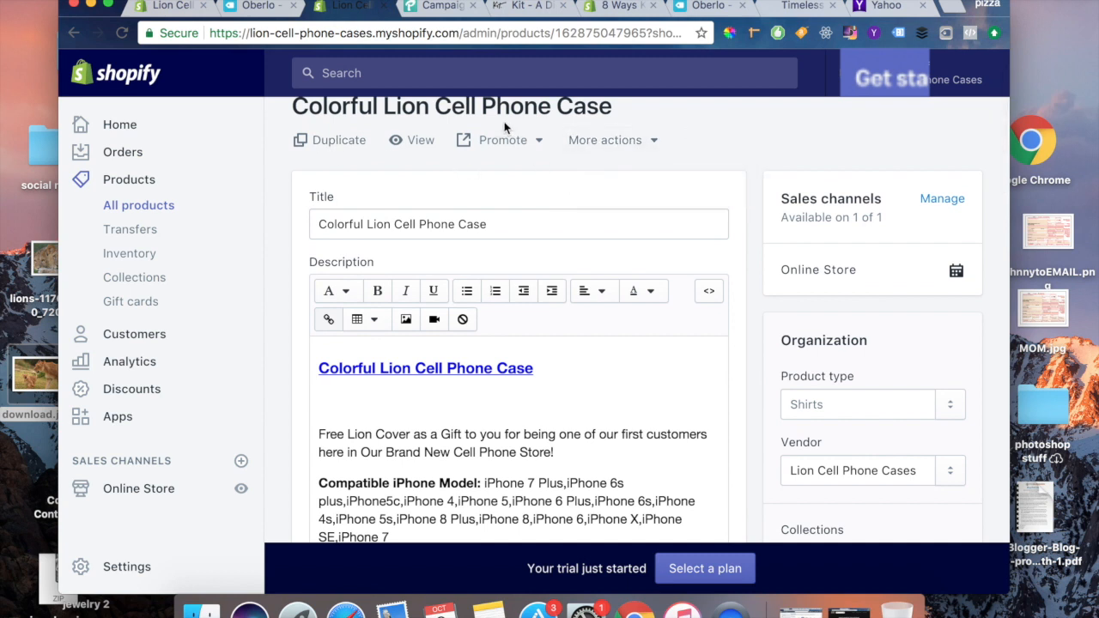
{"action": "left_click", "coordinate": [500, 142]}
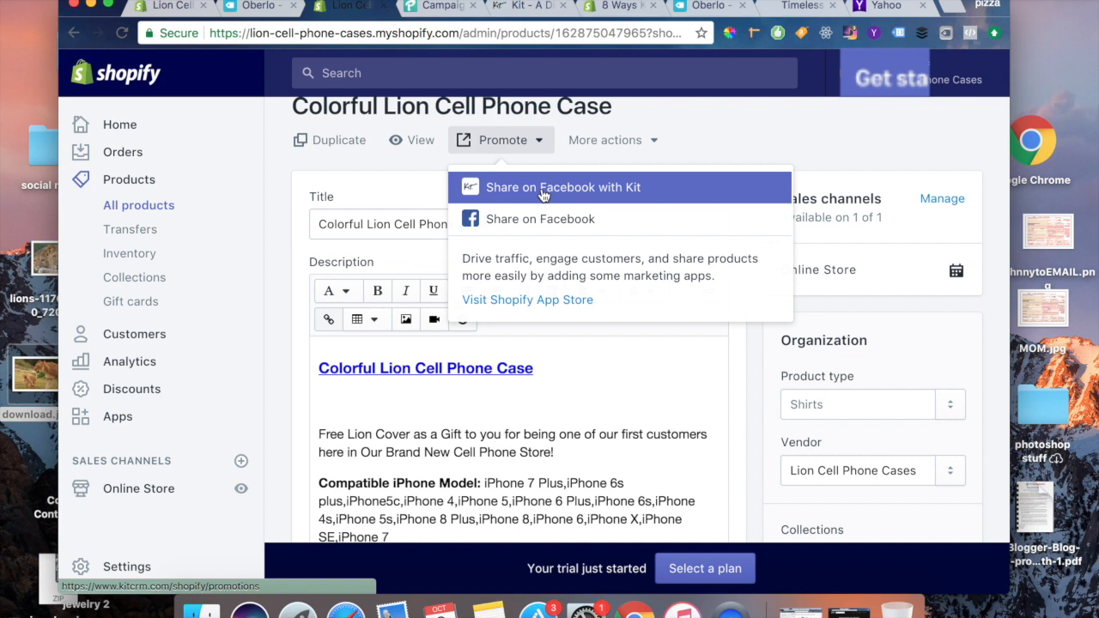
{"action": "left_click", "coordinate": [876, 153]}
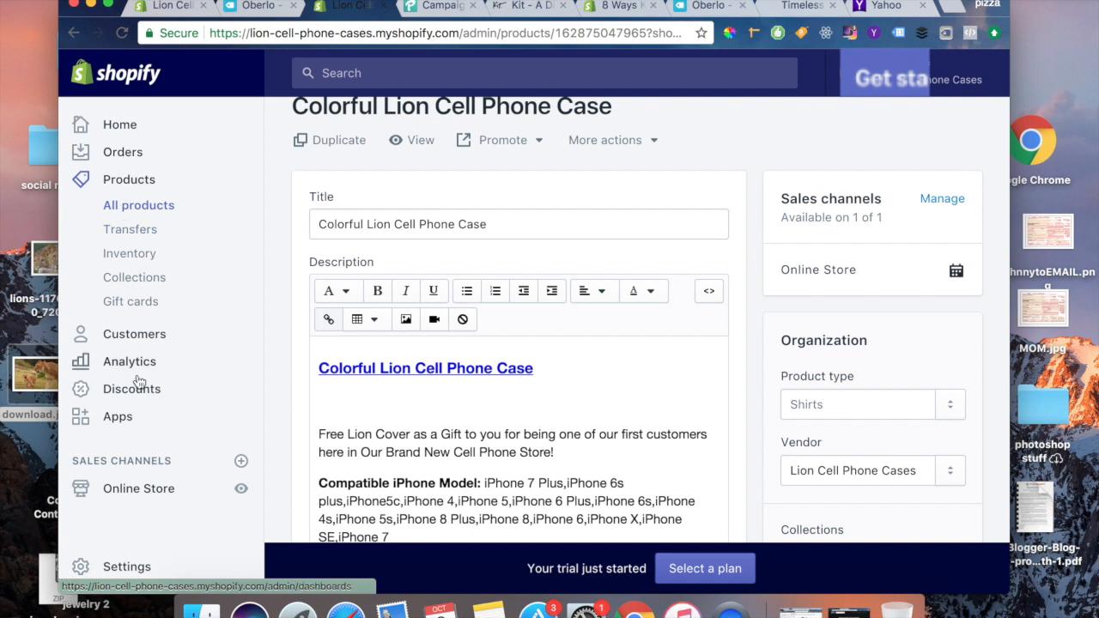
Step: Open the storefront from the Online Store themes page and look over the whole home page
{"action": "left_click", "coordinate": [141, 499]}
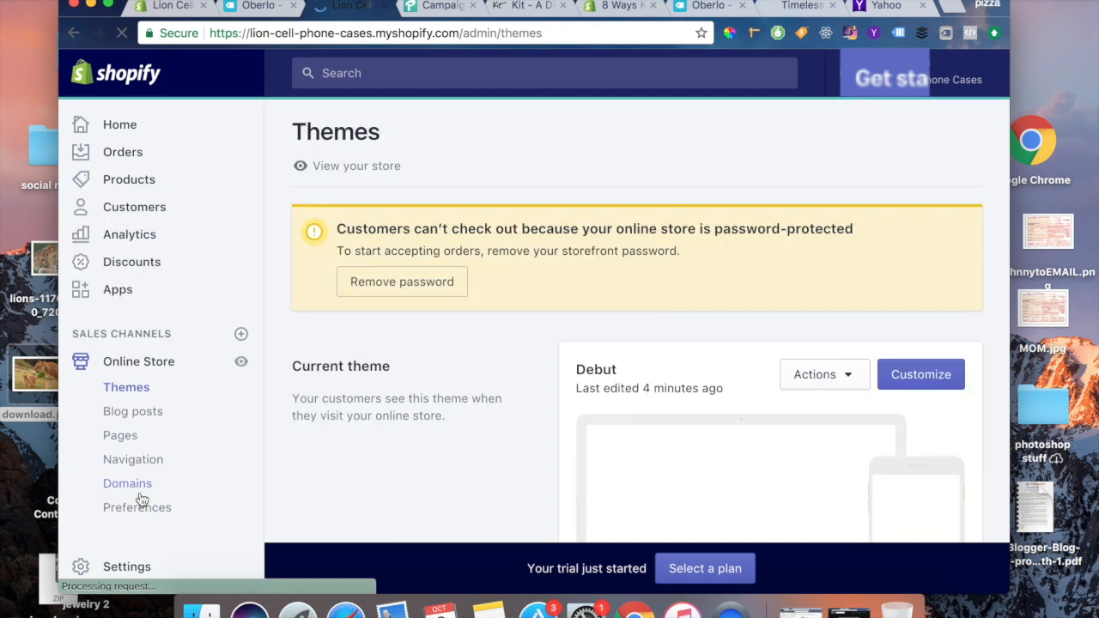
{"action": "left_click", "coordinate": [355, 165]}
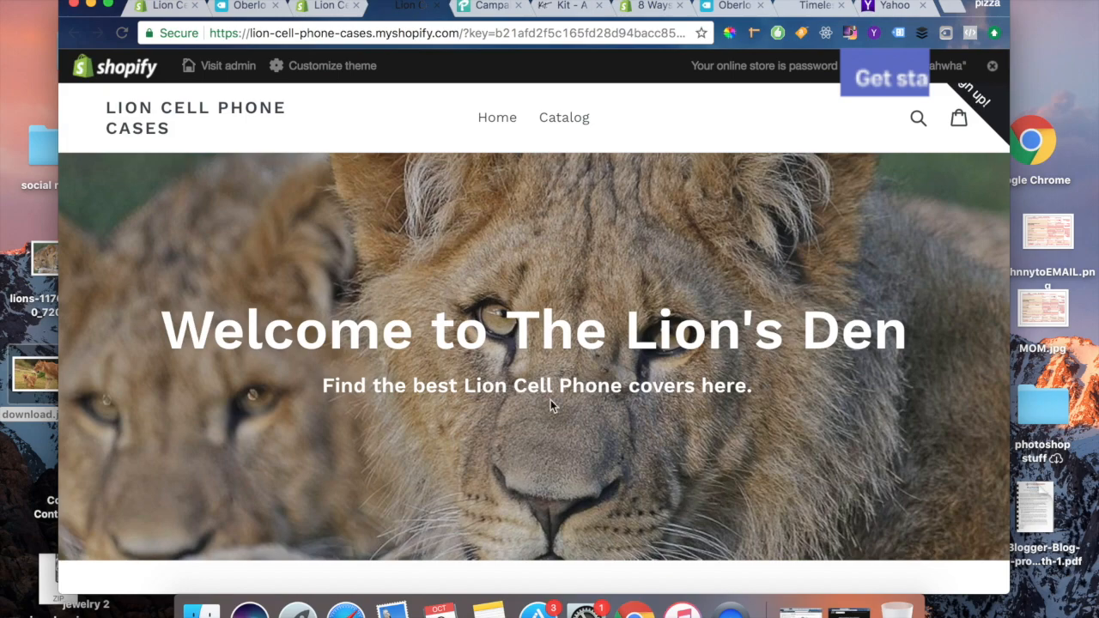
{"action": "scroll", "coordinate": [551, 399], "scroll_direction": "down", "scroll_amount": 3}
{"action": "scroll", "coordinate": [550, 402], "scroll_direction": "down", "scroll_amount": 10}
{"action": "scroll", "coordinate": [550, 401], "scroll_direction": "up", "scroll_amount": 5}
{"action": "scroll", "coordinate": [552, 407], "scroll_direction": "up", "scroll_amount": 8}
Step: Hide the storefront's admin bar and show it again
{"action": "left_click", "coordinate": [993, 66]}
{"action": "scroll", "coordinate": [987, 74], "scroll_direction": "up", "scroll_amount": 2}
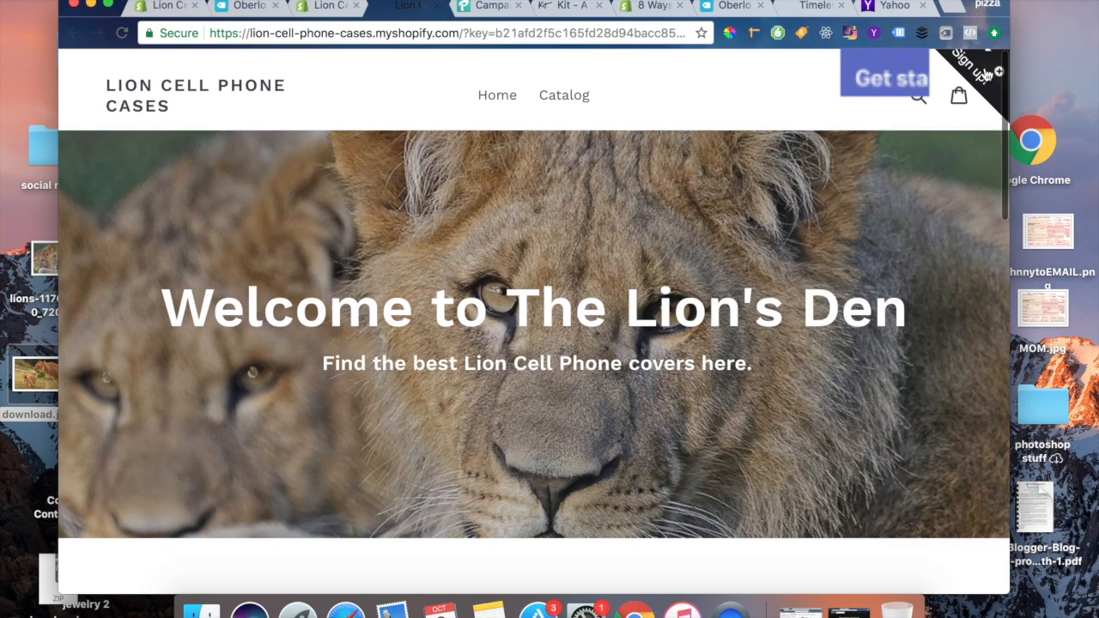
{"action": "left_click", "coordinate": [987, 73]}
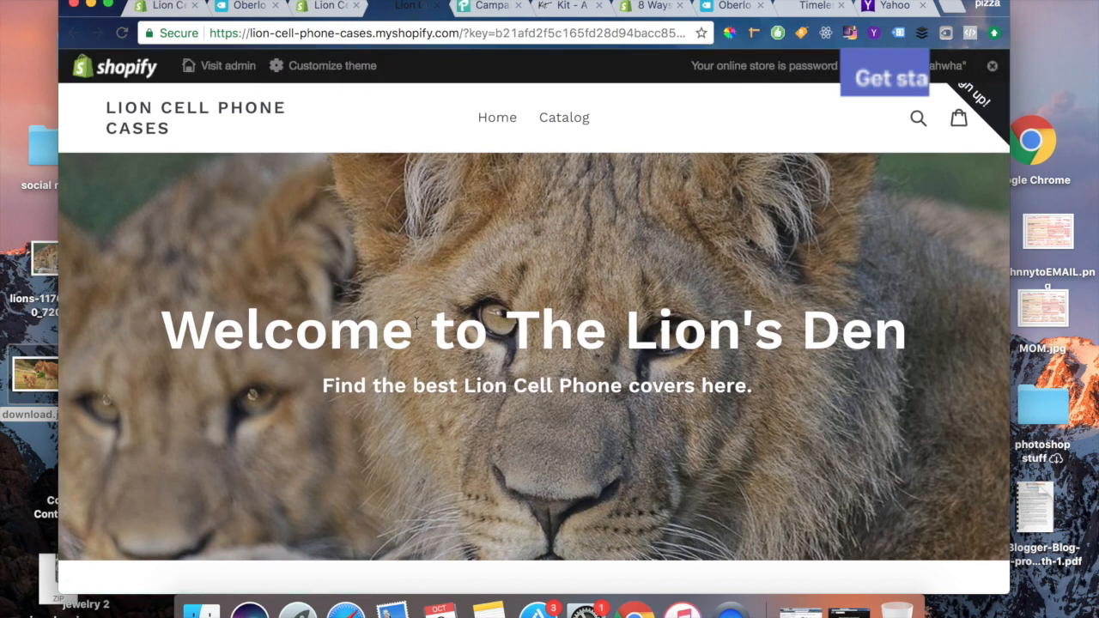
Step: Examine the images of the featured lion case products on the storefront home page
{"action": "scroll", "coordinate": [417, 324], "scroll_direction": "down", "scroll_amount": 3}
{"action": "scroll", "coordinate": [416, 323], "scroll_direction": "down", "scroll_amount": 10}
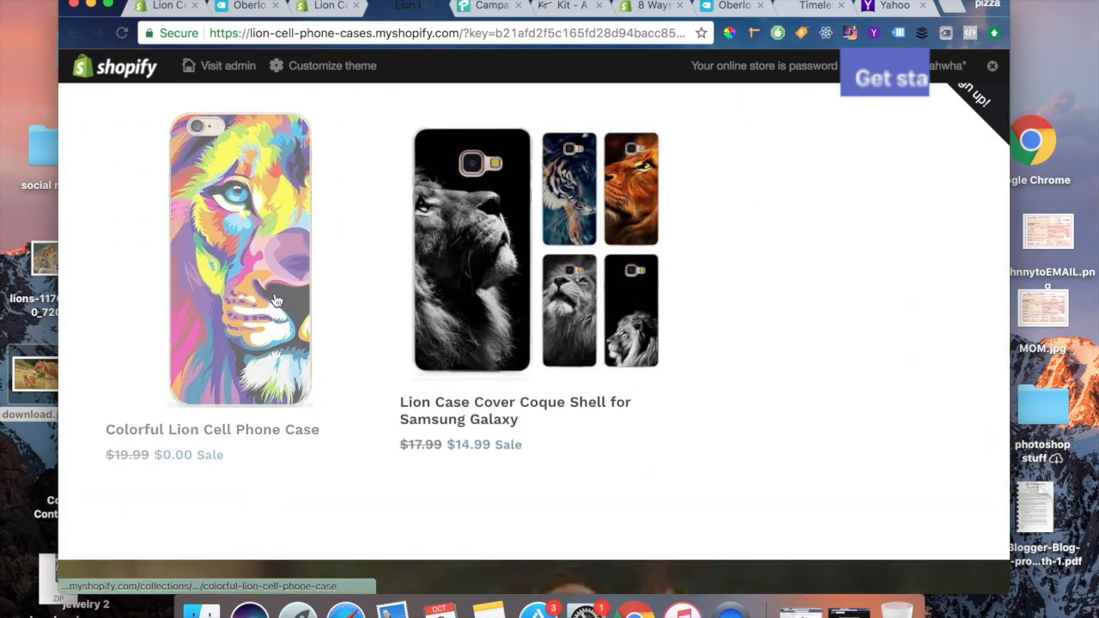
{"action": "scroll", "coordinate": [637, 319], "scroll_direction": "down", "scroll_amount": 10}
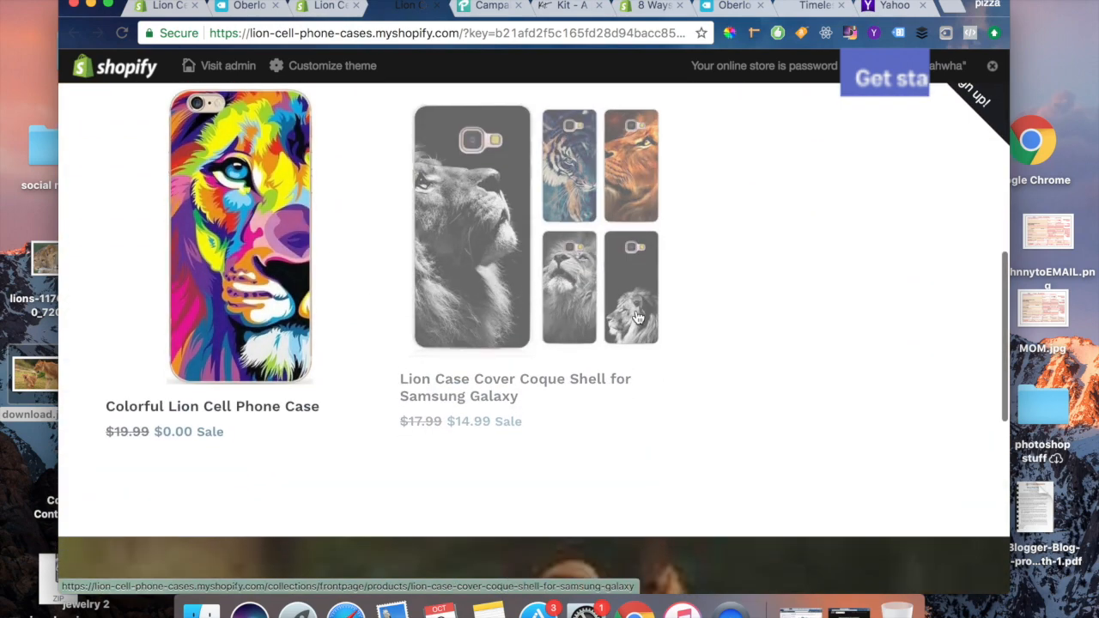
Step: Show the first slide of the home page's lower slideshow and look over the welcome banner and featured collection
{"action": "scroll", "coordinate": [638, 318], "scroll_direction": "down", "scroll_amount": 2}
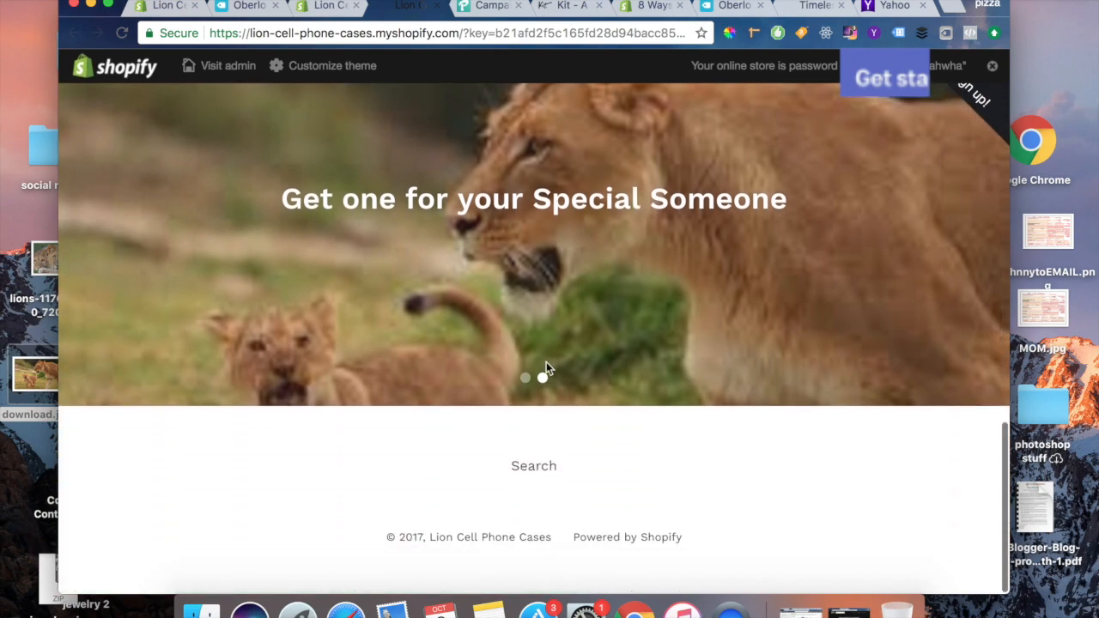
{"action": "left_click", "coordinate": [525, 380]}
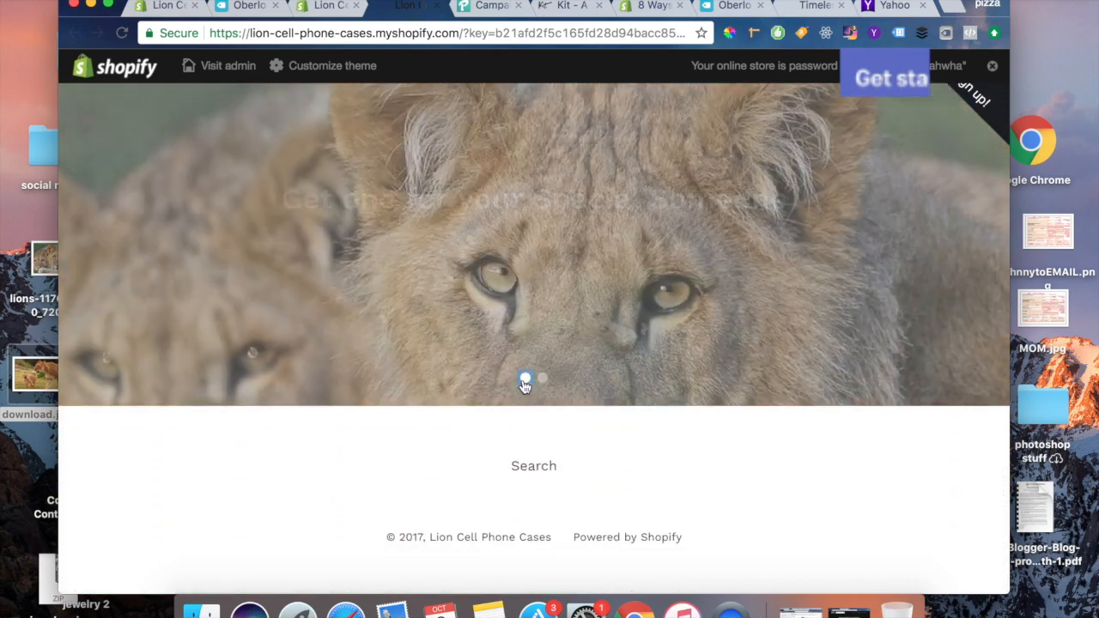
{"action": "scroll", "coordinate": [525, 387], "scroll_direction": "up", "scroll_amount": 10}
{"action": "scroll", "coordinate": [525, 387], "scroll_direction": "down", "scroll_amount": 1}
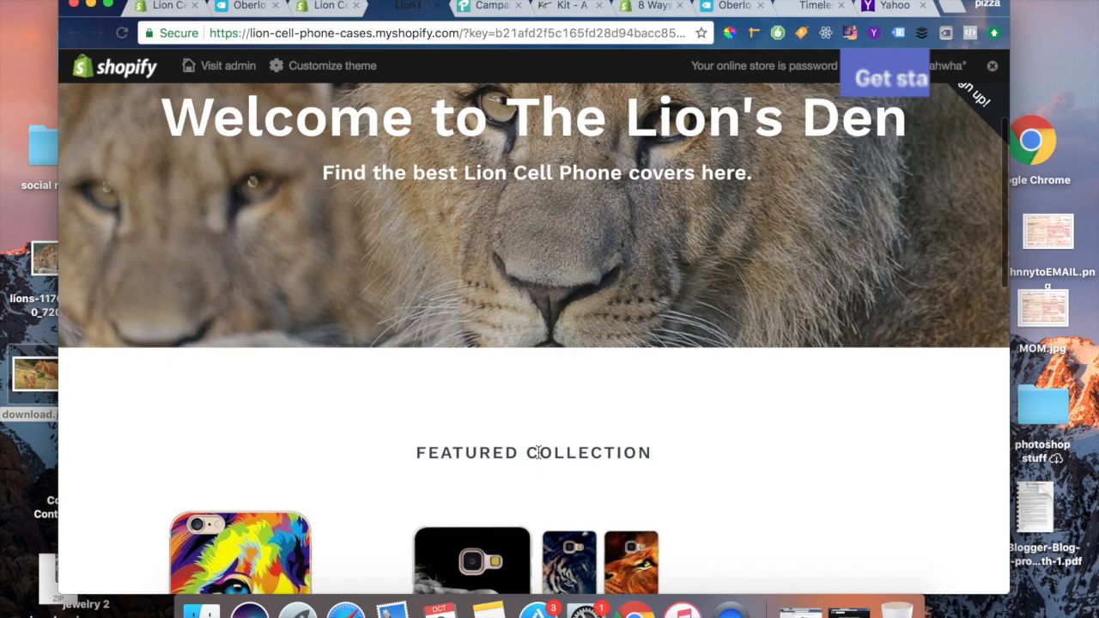
{"action": "scroll", "coordinate": [538, 453], "scroll_direction": "down", "scroll_amount": 10}
{"action": "scroll", "coordinate": [190, 291], "scroll_direction": "up", "scroll_amount": 3}
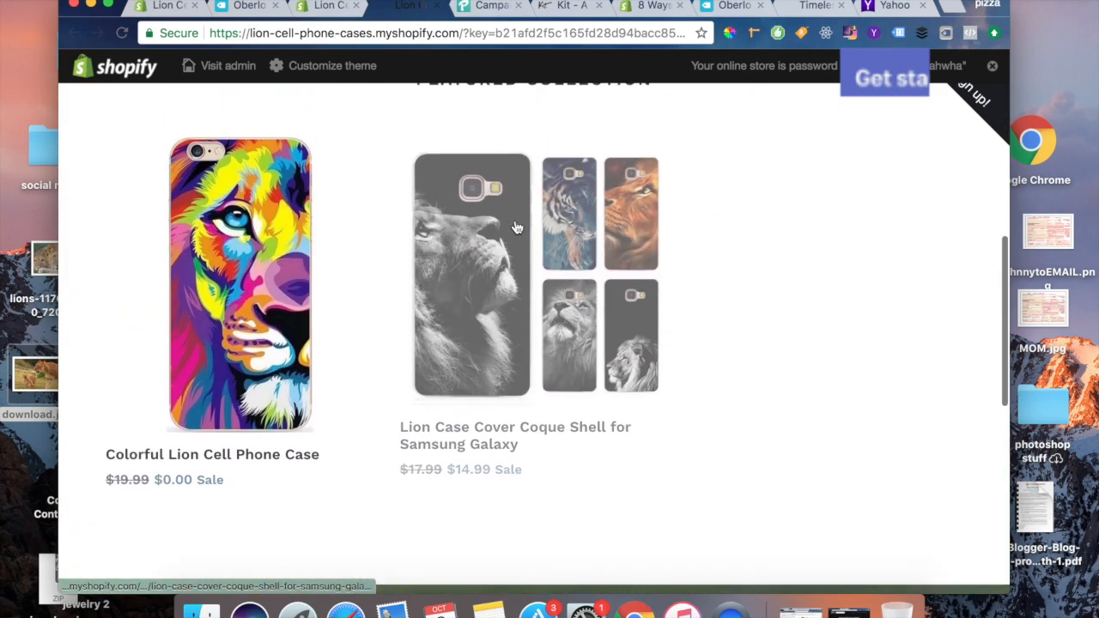
Step: Open the Colorful Lion Cell Phone Case product page and examine its second gallery image
{"action": "left_click", "coordinate": [190, 291]}
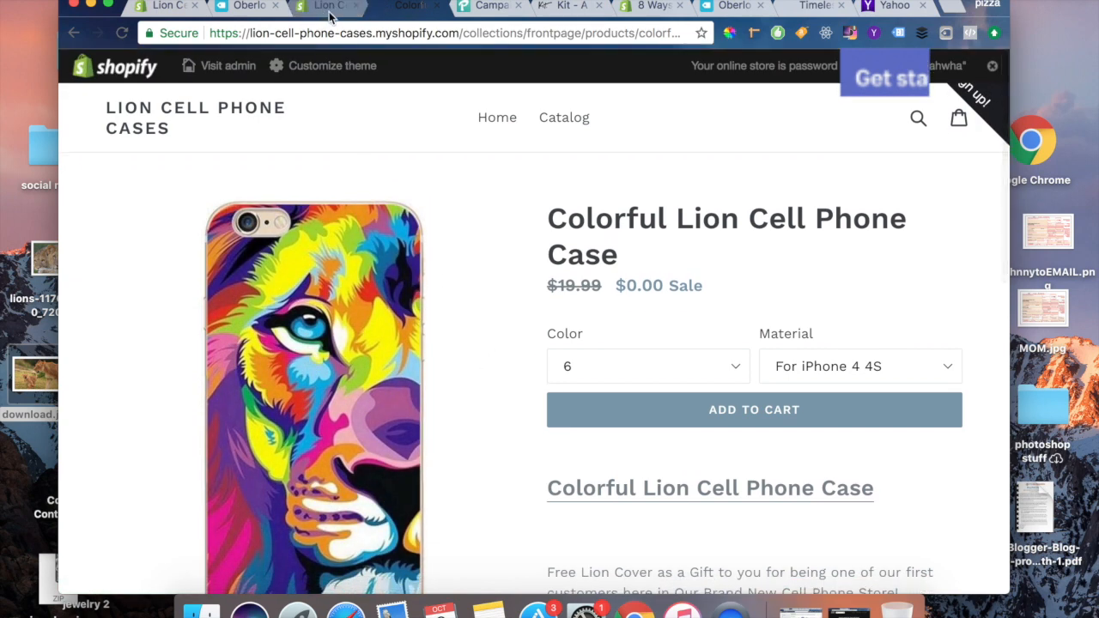
{"action": "scroll", "coordinate": [489, 393], "scroll_direction": "down", "scroll_amount": 5}
{"action": "scroll", "coordinate": [490, 393], "scroll_direction": "up", "scroll_amount": 1}
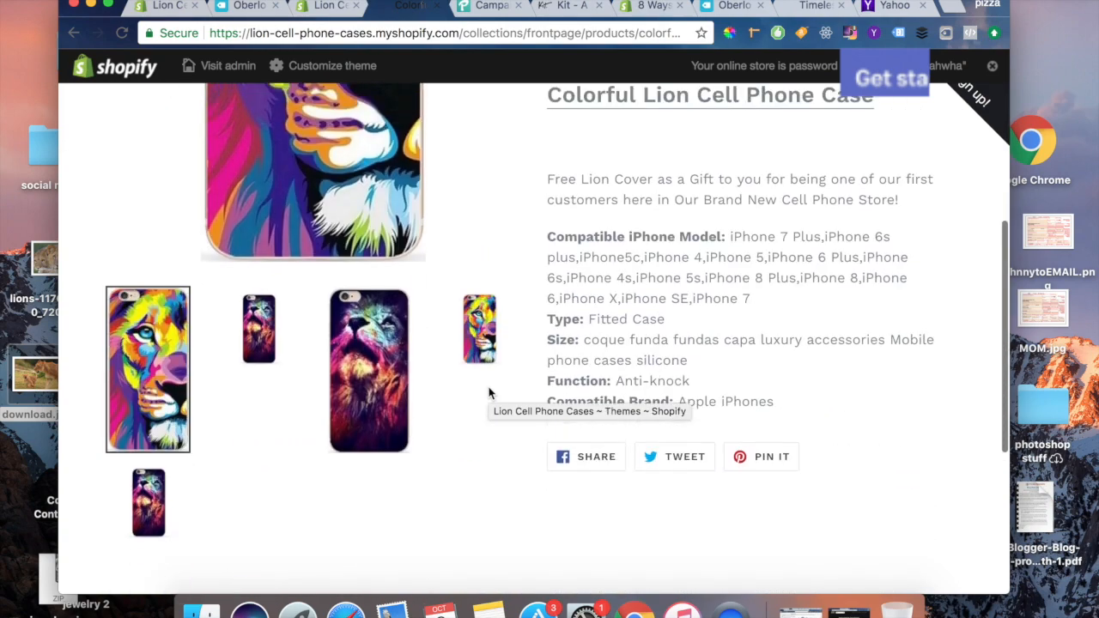
{"action": "left_click", "coordinate": [266, 341]}
{"action": "scroll", "coordinate": [318, 358], "scroll_direction": "up", "scroll_amount": 4}
{"action": "scroll", "coordinate": [319, 358], "scroll_direction": "down", "scroll_amount": 3}
{"action": "scroll", "coordinate": [319, 358], "scroll_direction": "up", "scroll_amount": 3}
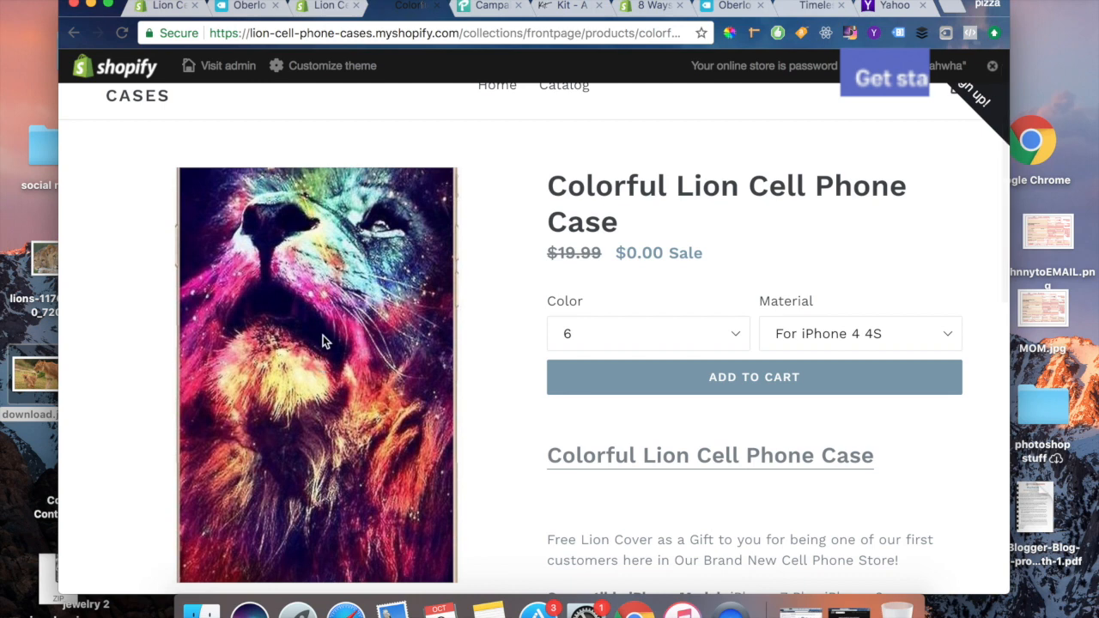
{"action": "scroll", "coordinate": [341, 490], "scroll_direction": "down", "scroll_amount": 4}
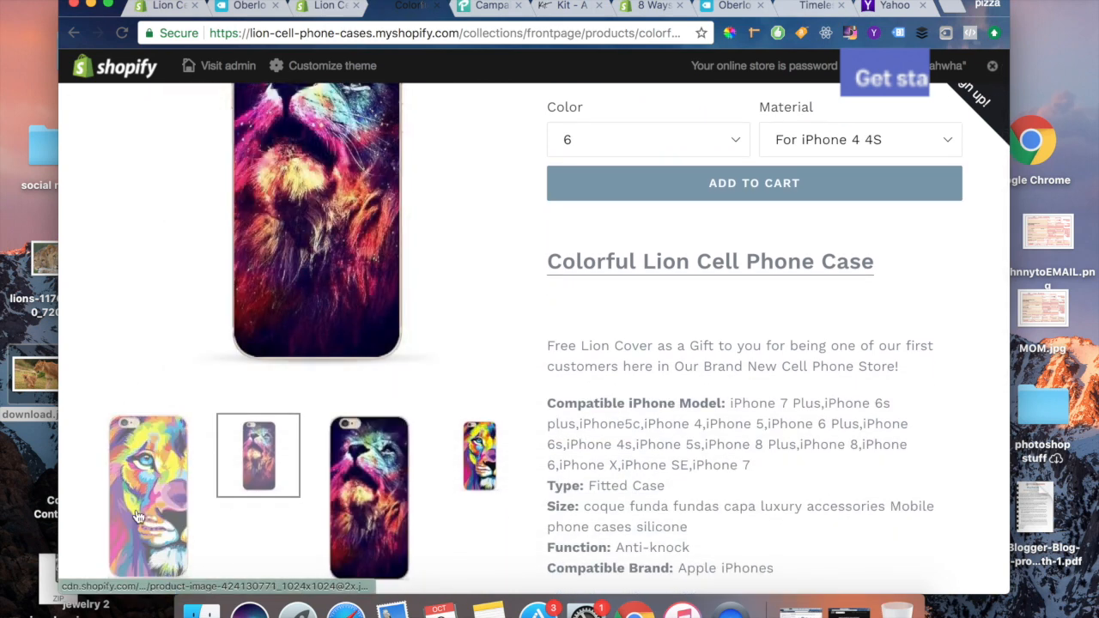
Step: Switch the main product image back to the first gallery picture and look over the product page
{"action": "left_click", "coordinate": [134, 515]}
{"action": "scroll", "coordinate": [135, 515], "scroll_direction": "down", "scroll_amount": 8}
{"action": "scroll", "coordinate": [343, 343], "scroll_direction": "up", "scroll_amount": 5}
{"action": "scroll", "coordinate": [393, 286], "scroll_direction": "up", "scroll_amount": 6}
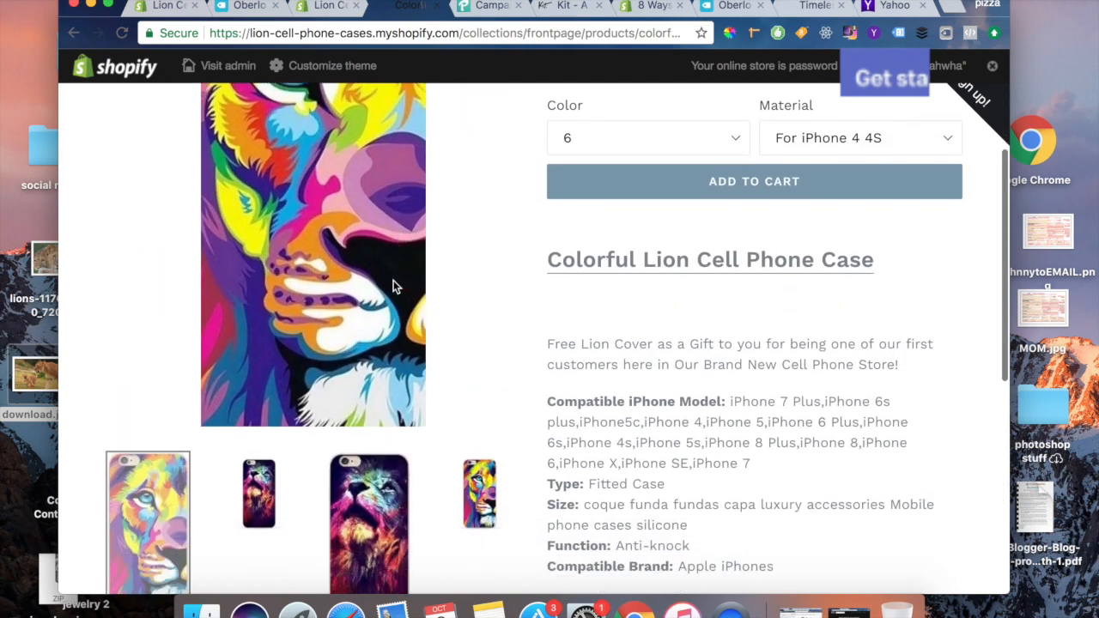
Step: Try Color option 2 on the Colorful Lion Cell Phone Case and set the option back to 6
{"action": "left_click", "coordinate": [709, 215]}
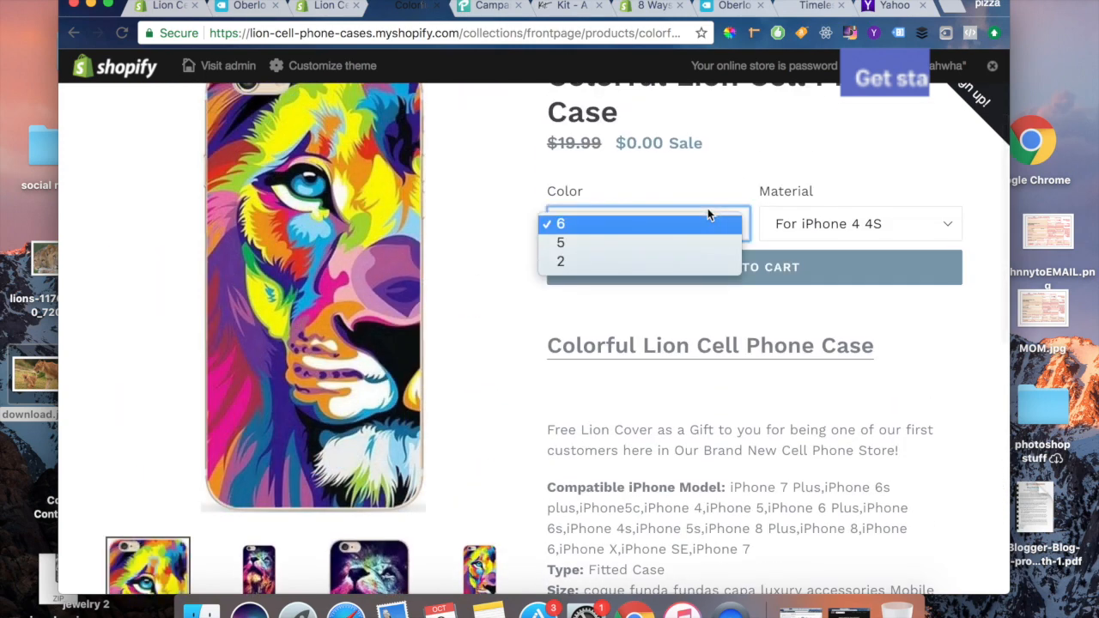
{"action": "left_click", "coordinate": [510, 263]}
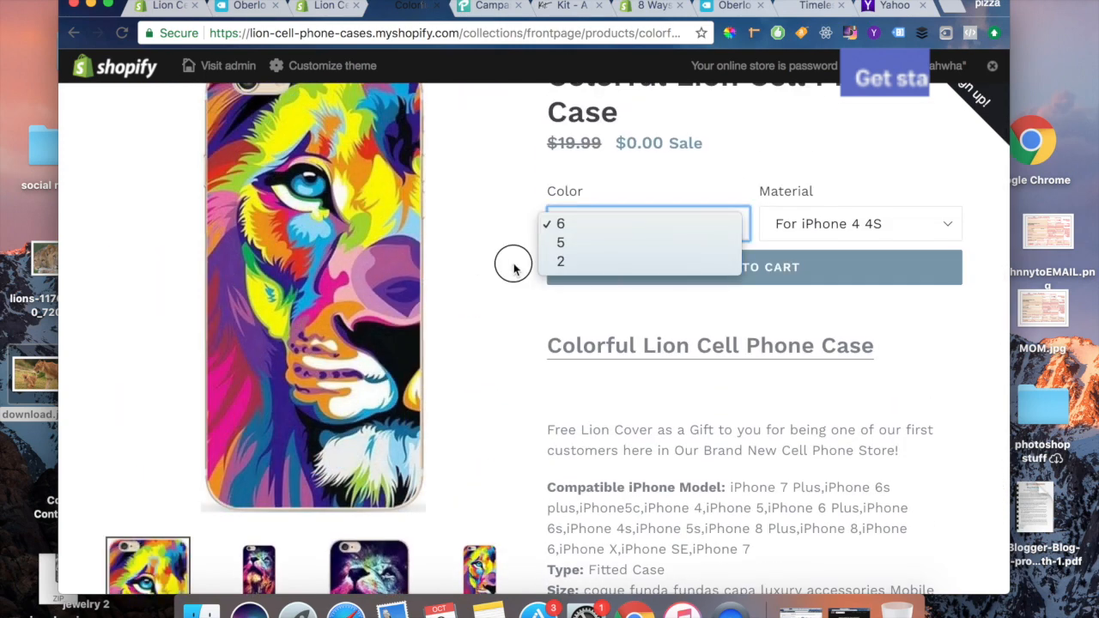
{"action": "left_click", "coordinate": [636, 228]}
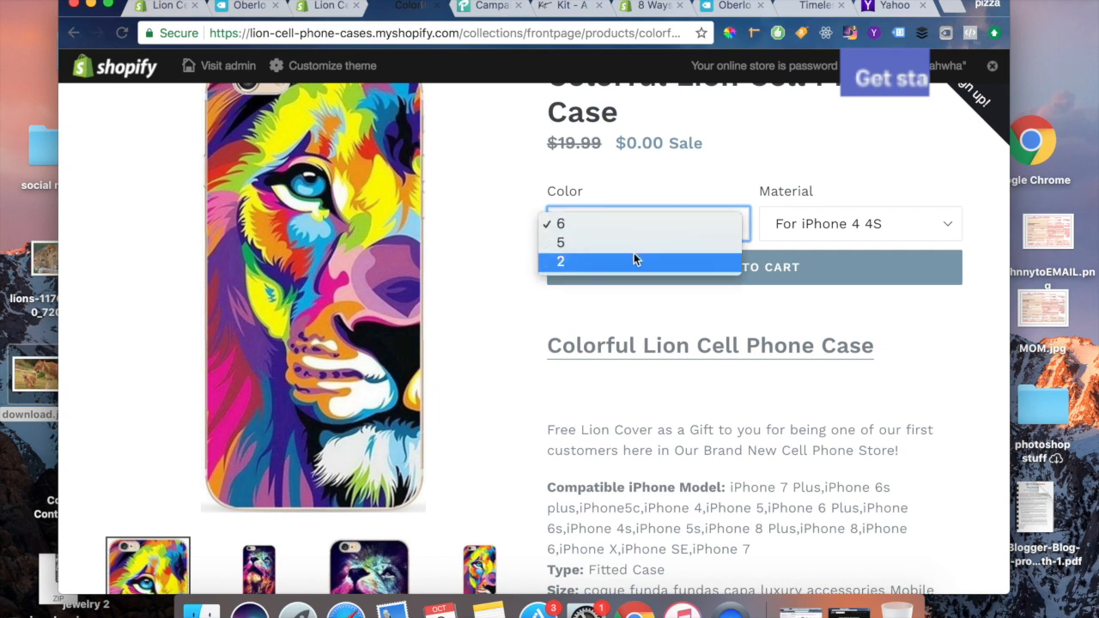
{"action": "left_click", "coordinate": [634, 259]}
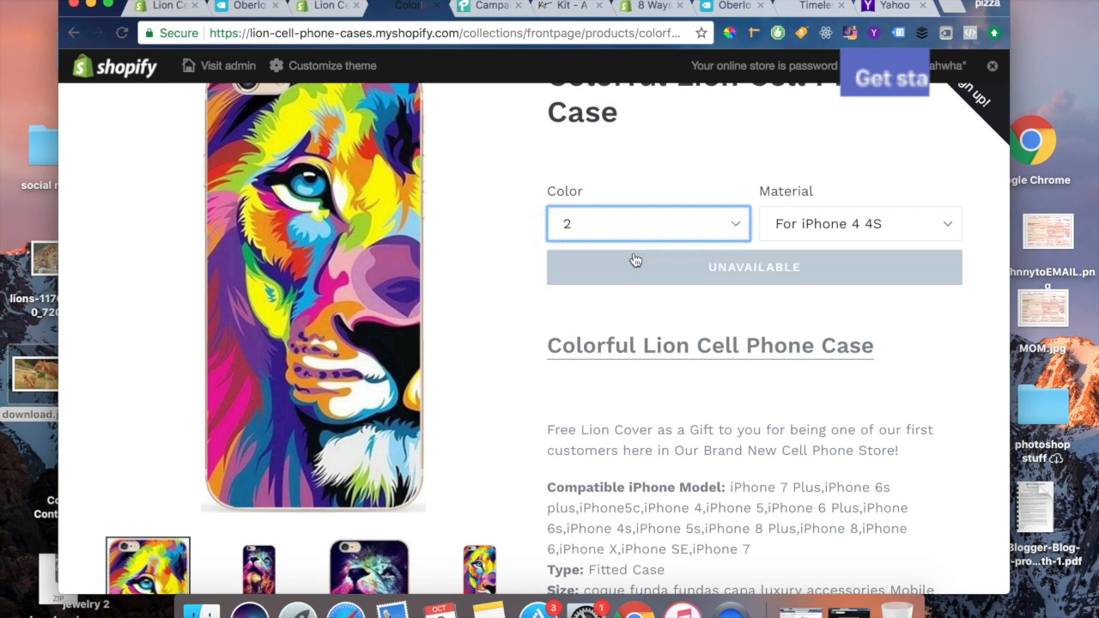
{"action": "scroll", "coordinate": [478, 354], "scroll_direction": "up", "scroll_amount": 3}
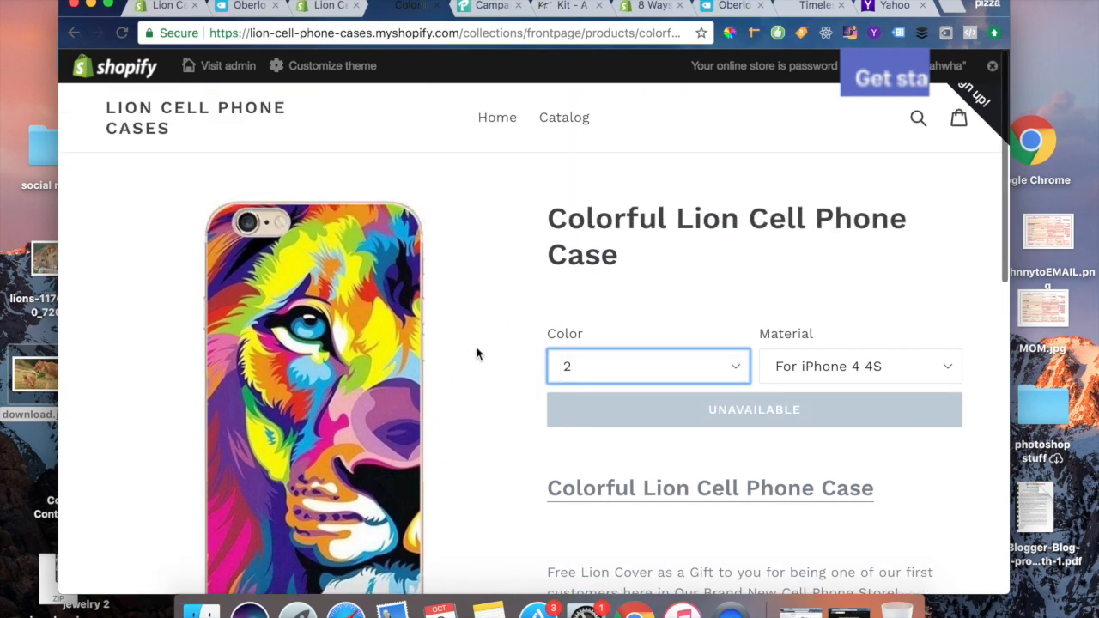
{"action": "left_click", "coordinate": [651, 374]}
{"action": "left_click", "coordinate": [663, 371]}
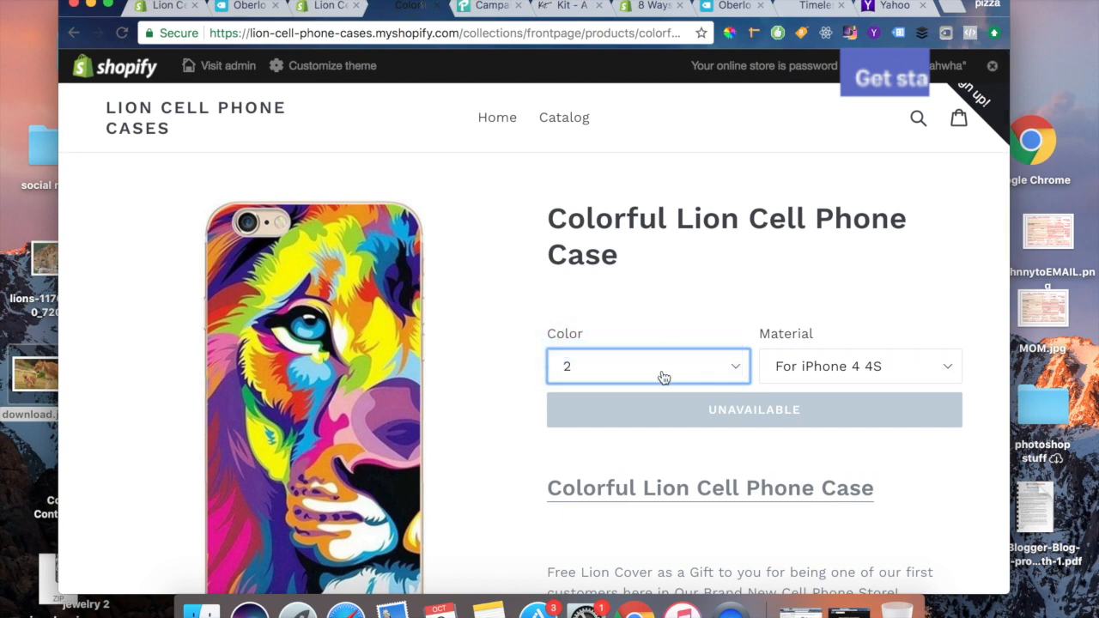
{"action": "left_click", "coordinate": [662, 370]}
{"action": "left_click", "coordinate": [662, 354]}
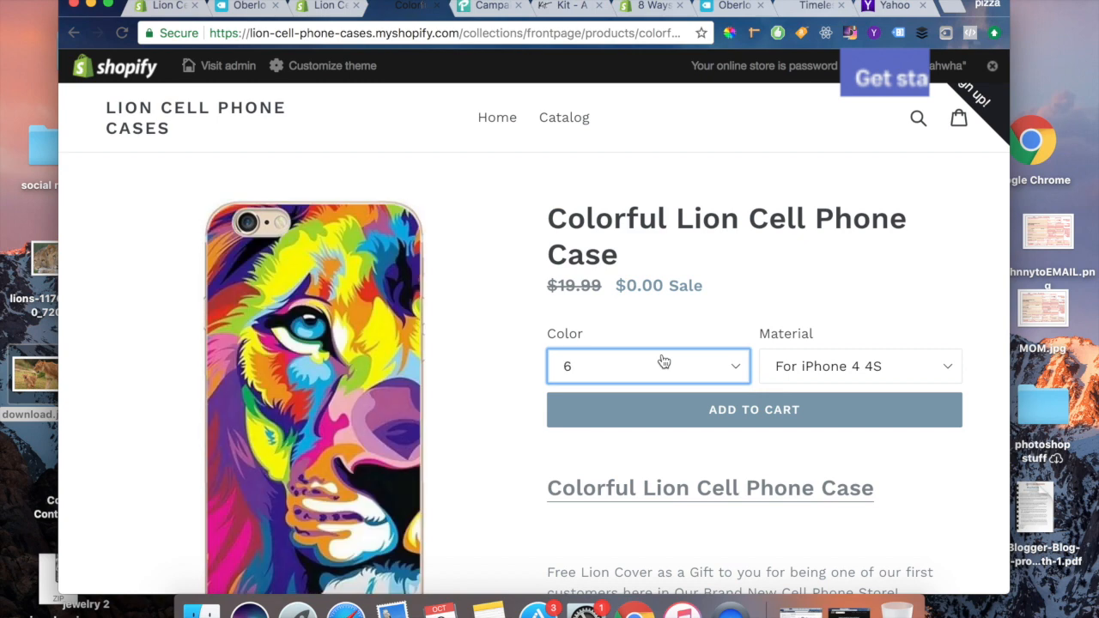
Step: Try the Material options For iPhone 8 and For iPhone 5C, and leave the product set to For iPhone 7 8
{"action": "left_click", "coordinate": [890, 360]}
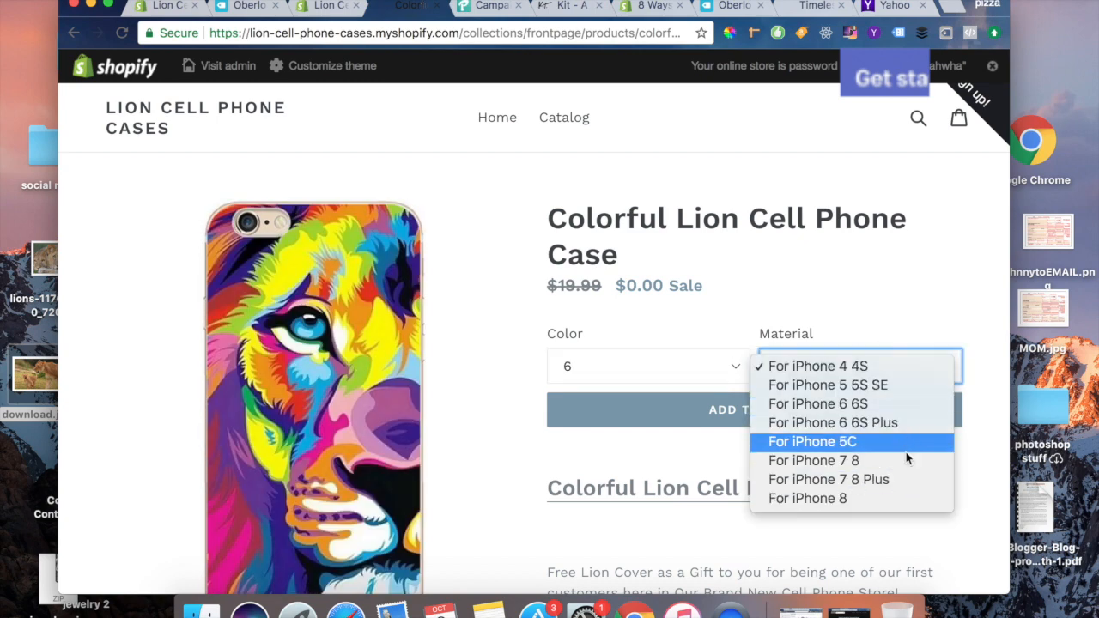
{"action": "left_click", "coordinate": [887, 499]}
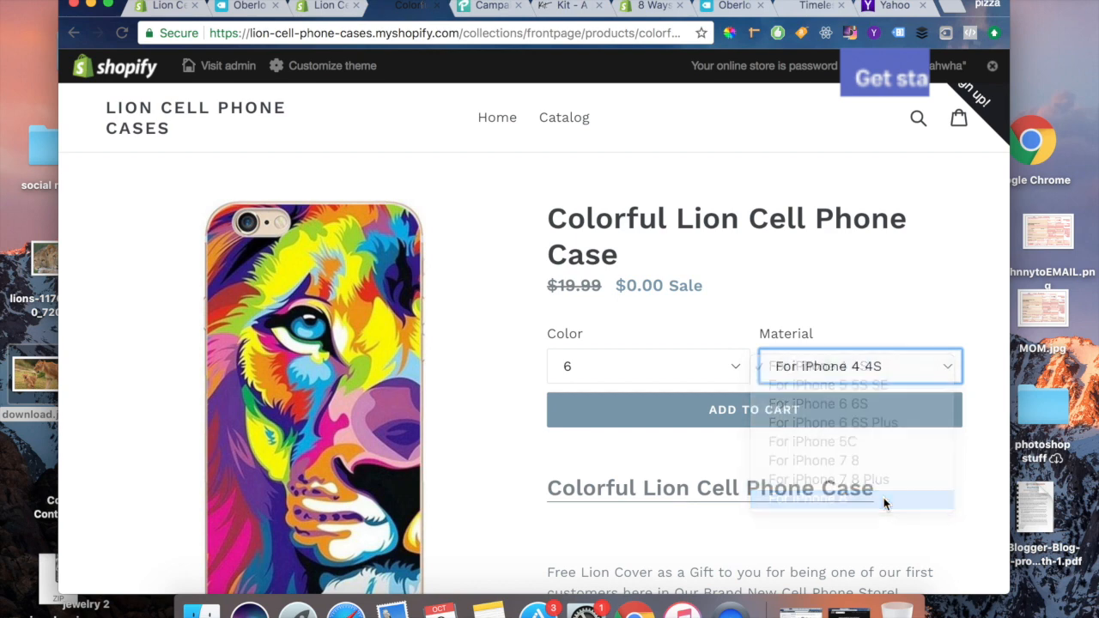
{"action": "left_click", "coordinate": [878, 368]}
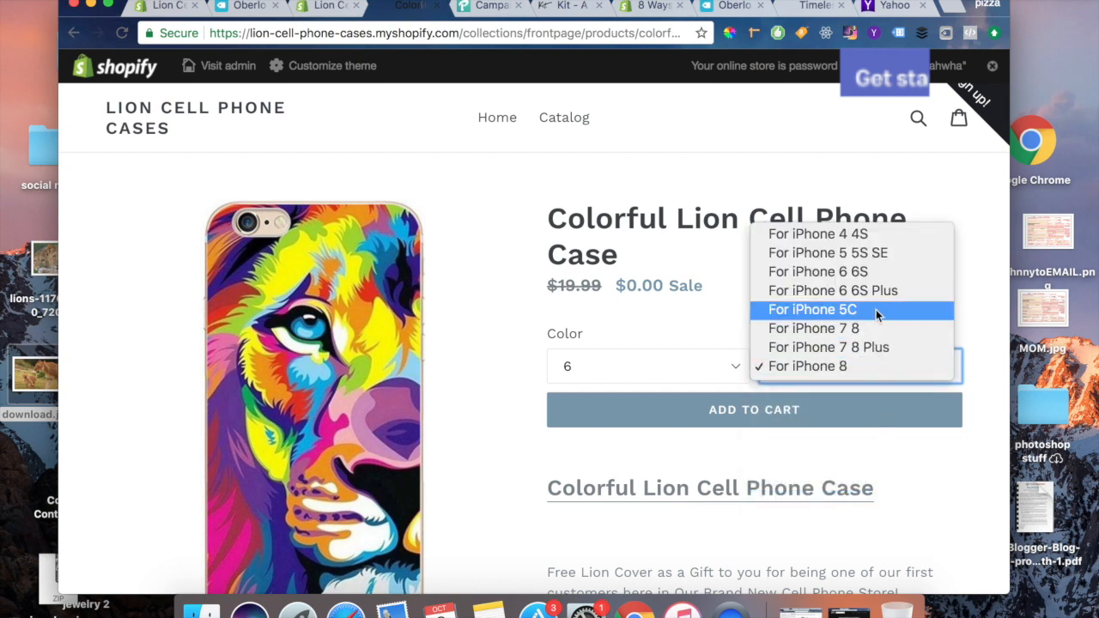
{"action": "left_click", "coordinate": [876, 311]}
{"action": "left_click", "coordinate": [864, 360]}
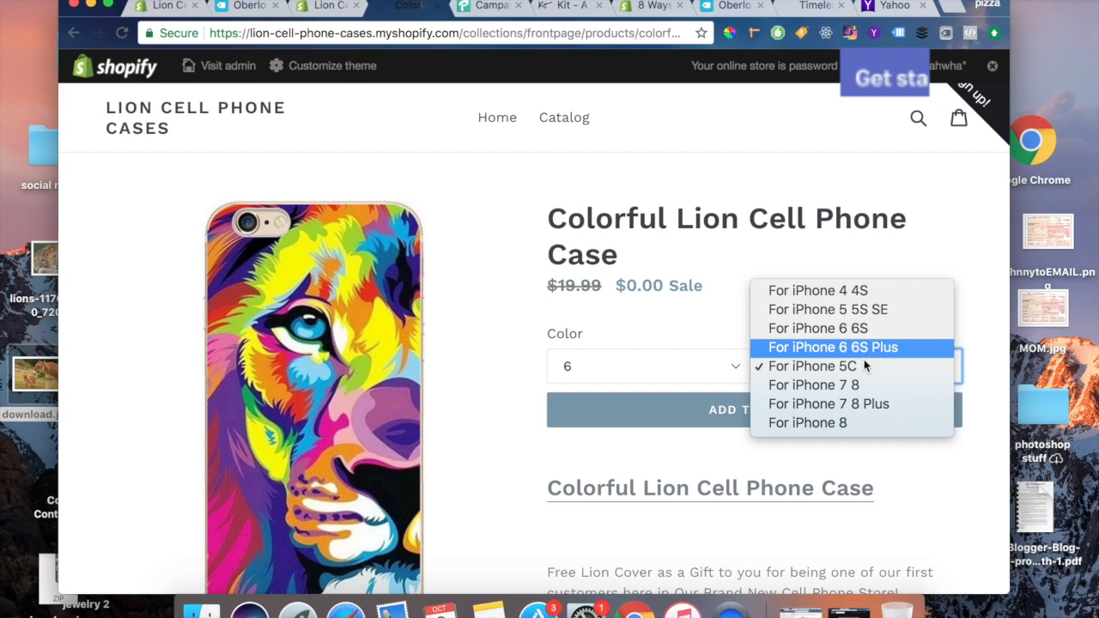
{"action": "left_click", "coordinate": [865, 390]}
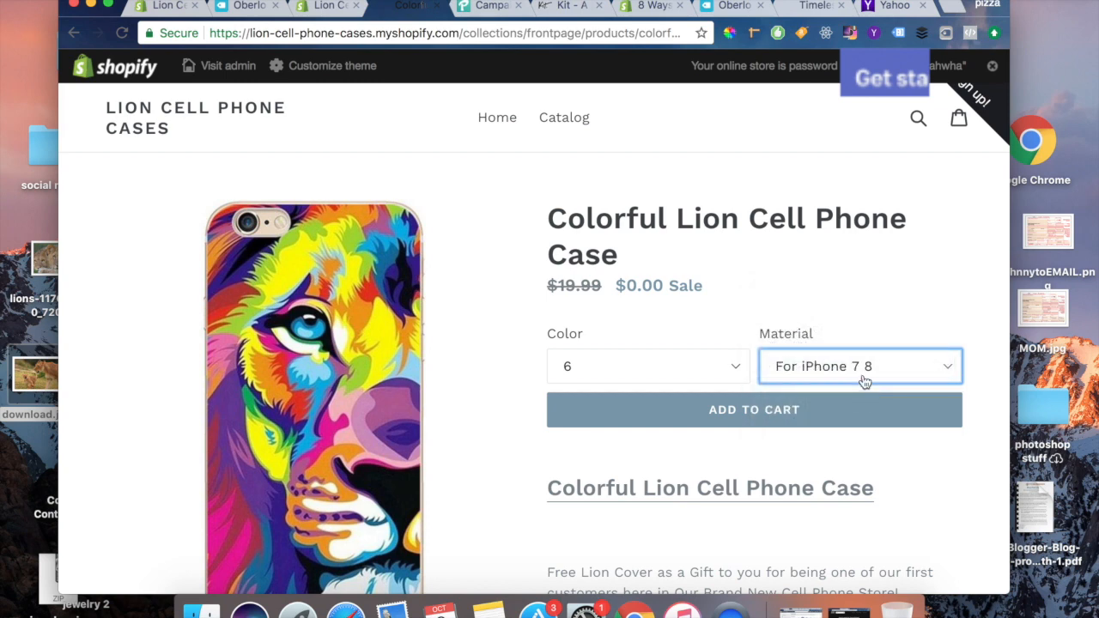
{"action": "left_click", "coordinate": [866, 381]}
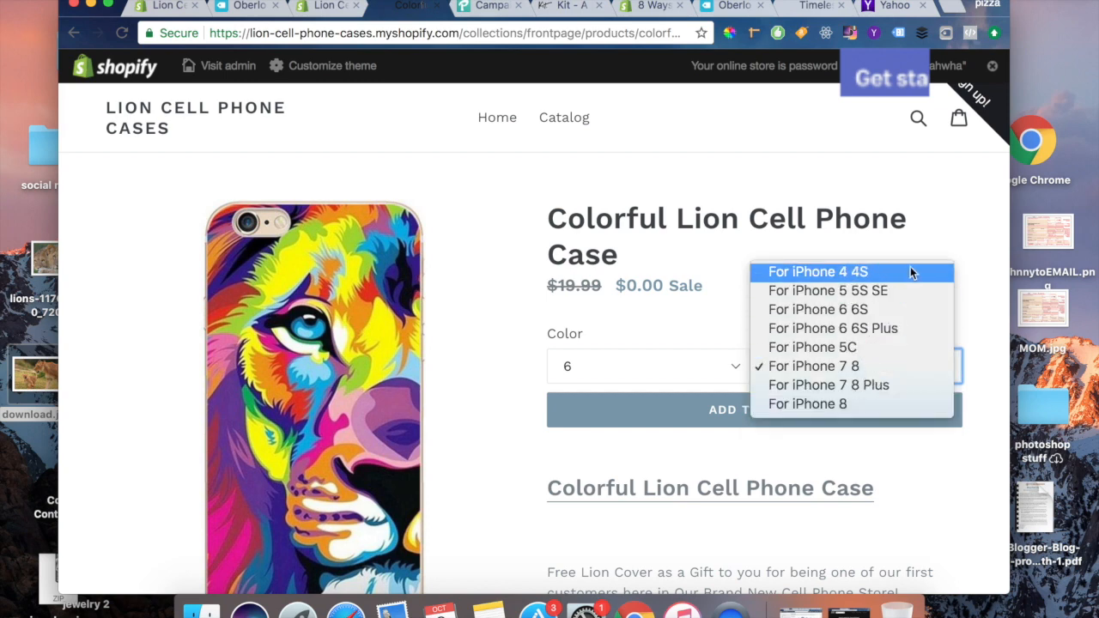
{"action": "left_click", "coordinate": [575, 122]}
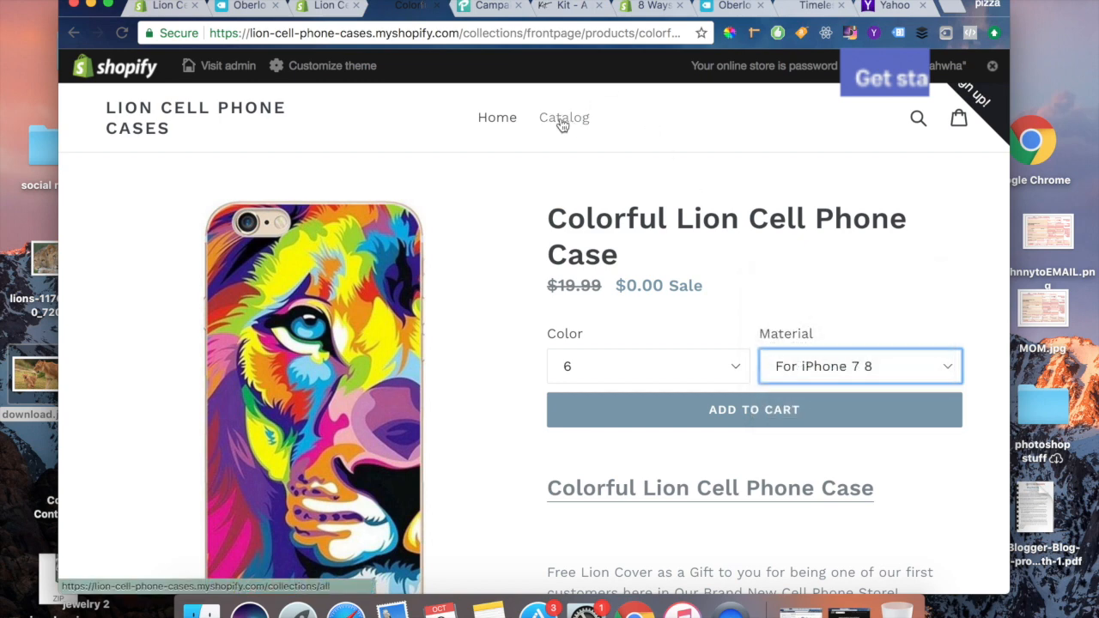
Step: Return to the Shopify admin, open the store's Shipping settings and look over the shipping origin and zones
{"action": "left_click", "coordinate": [327, 9]}
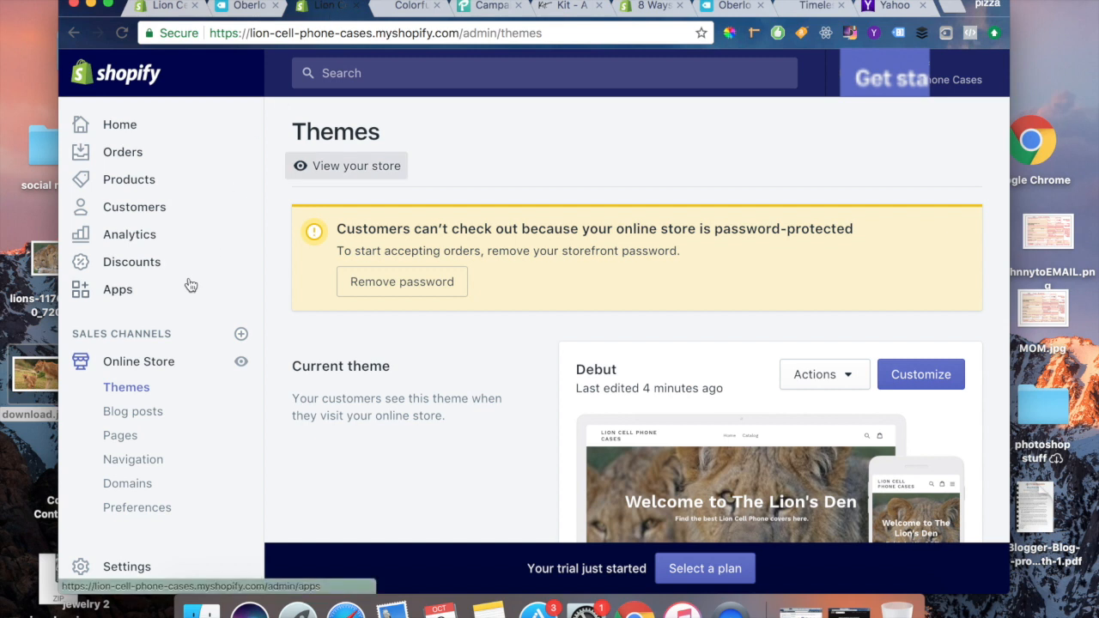
{"action": "left_click", "coordinate": [138, 570]}
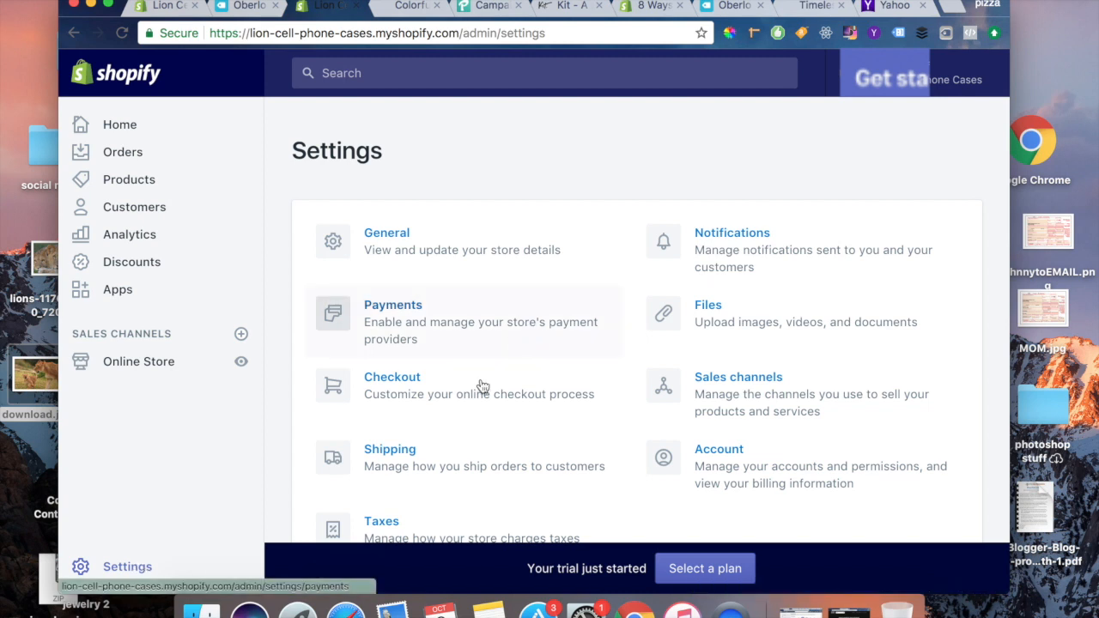
{"action": "left_click", "coordinate": [391, 453]}
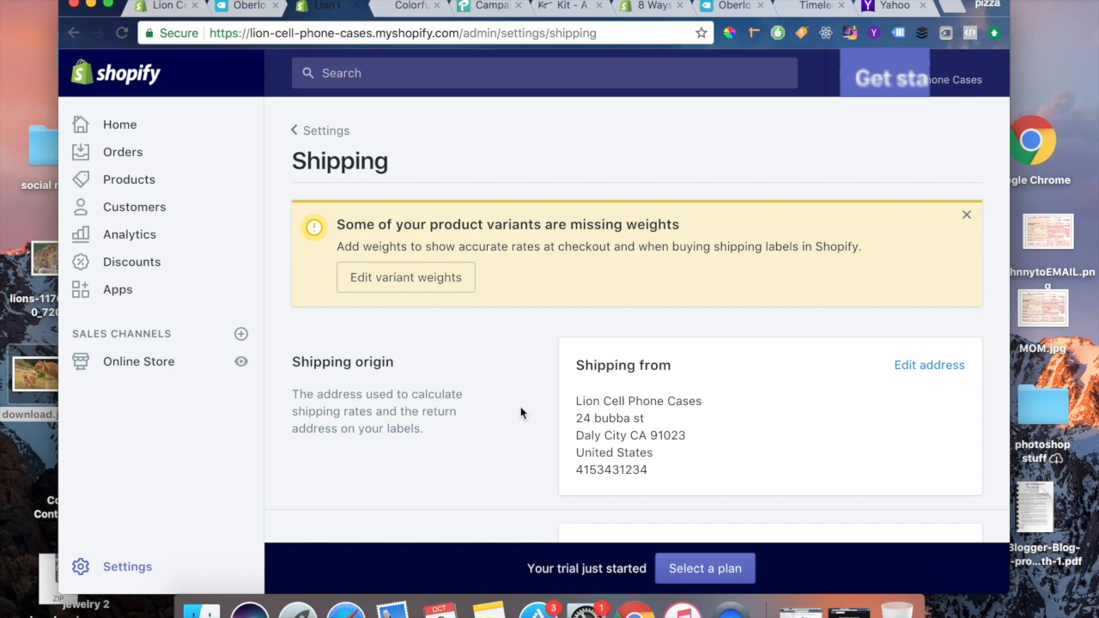
{"action": "scroll", "coordinate": [519, 413], "scroll_direction": "down", "scroll_amount": 3}
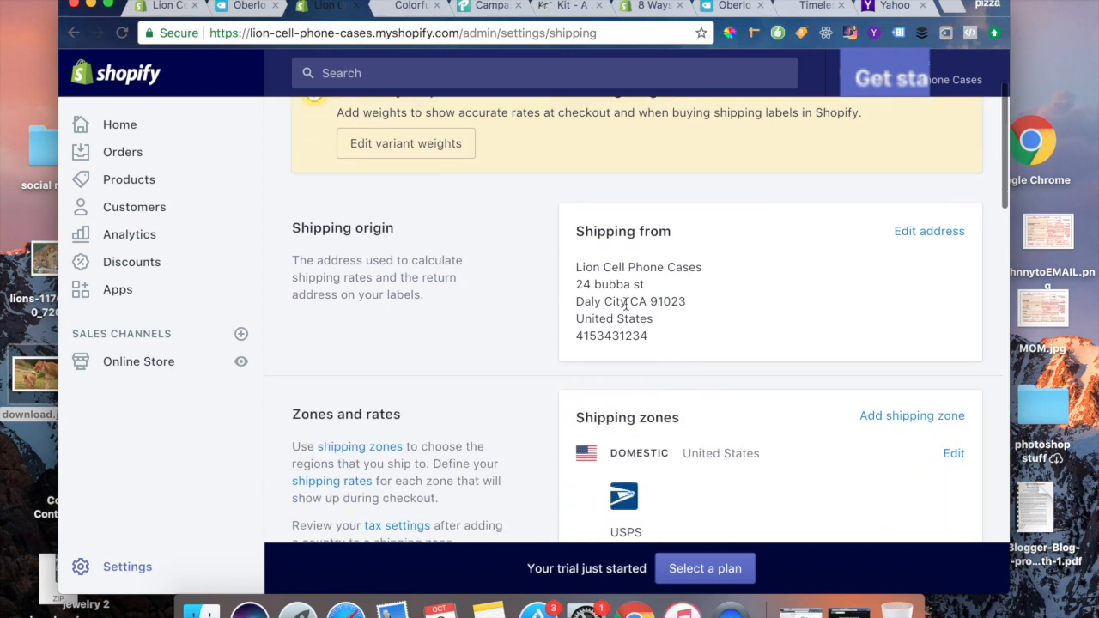